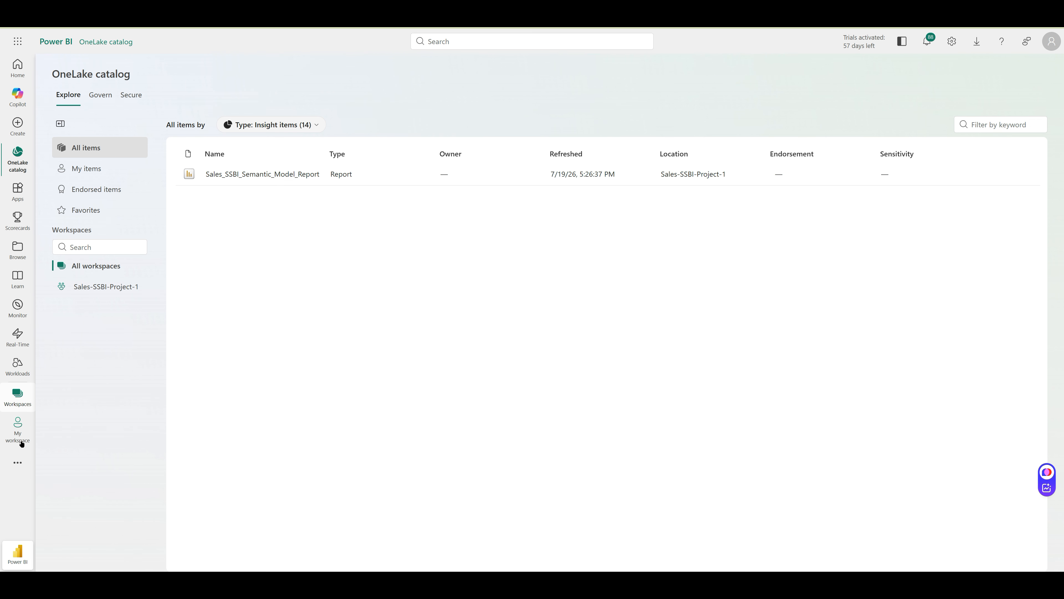
Open Azure SQL Database from the portal search's Recent services to see the empty databases list
{"action": "left_click", "coordinate": [24, 71]}
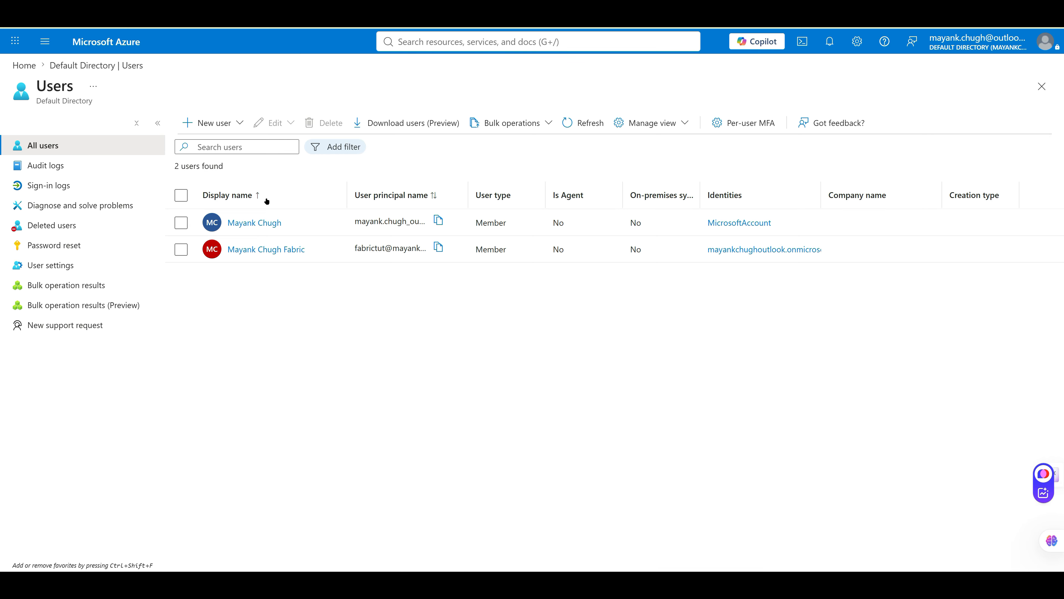
{"action": "left_click", "coordinate": [504, 41]}
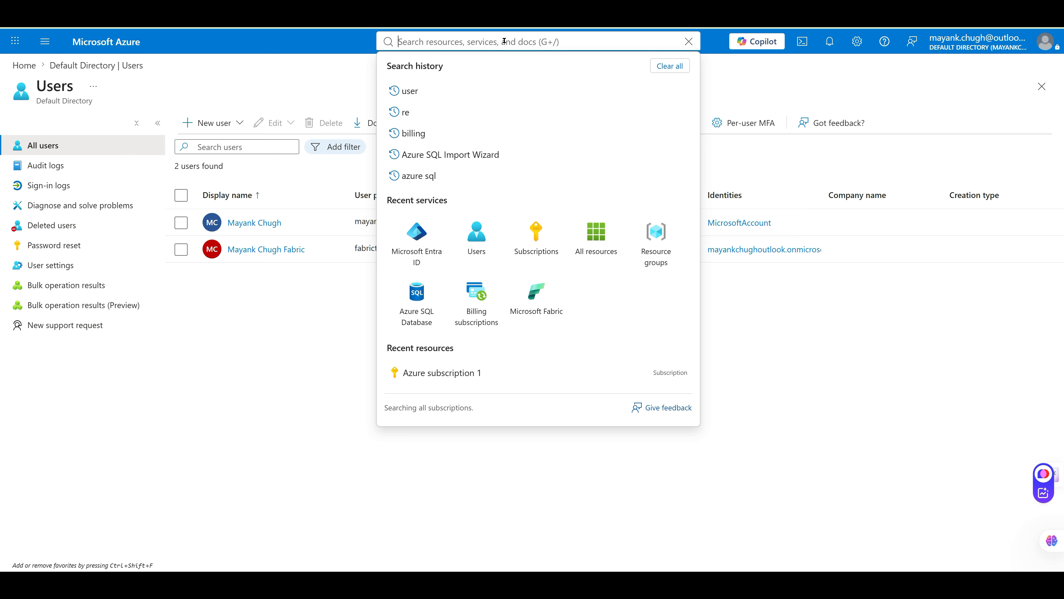
{"action": "left_click", "coordinate": [417, 294]}
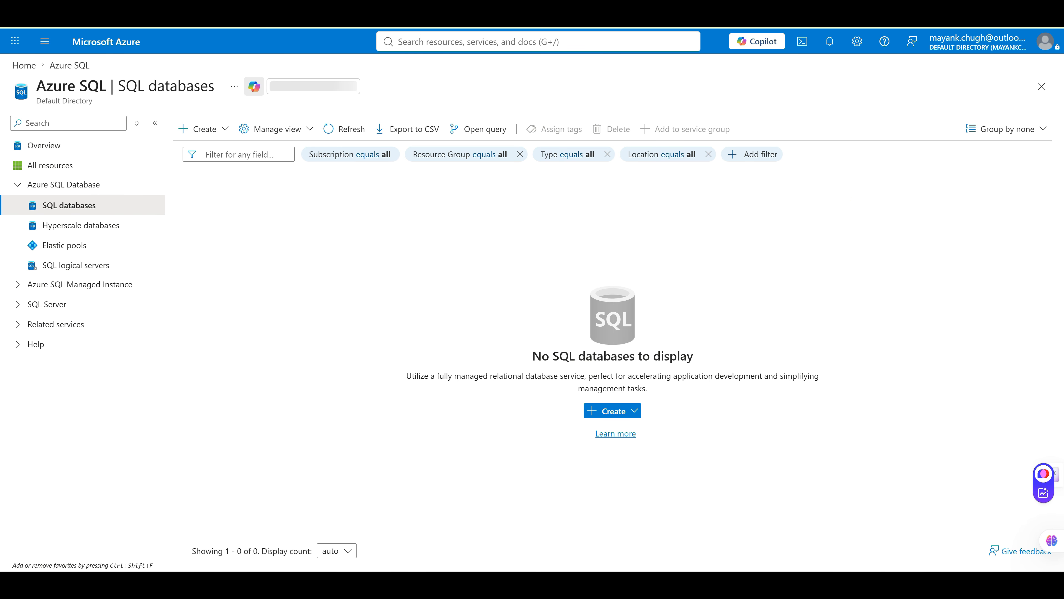
Open Sales_Excel_Source.xlsx from the sources folder of the SalesSSBI project in File Explorer
{"action": "mouse_move", "coordinate": [451, 581]}
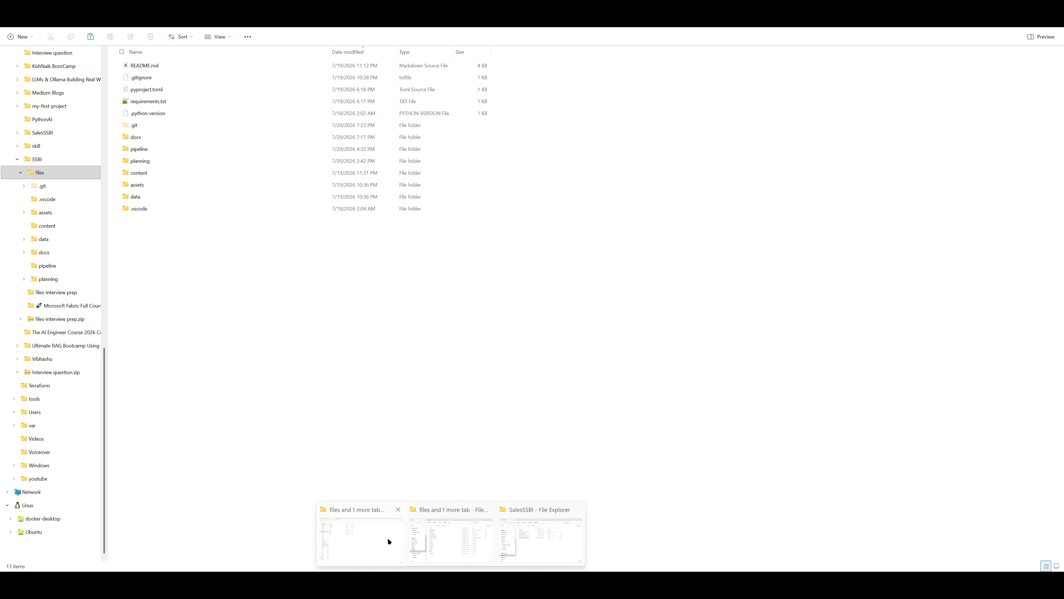
{"action": "left_click", "coordinate": [534, 541]}
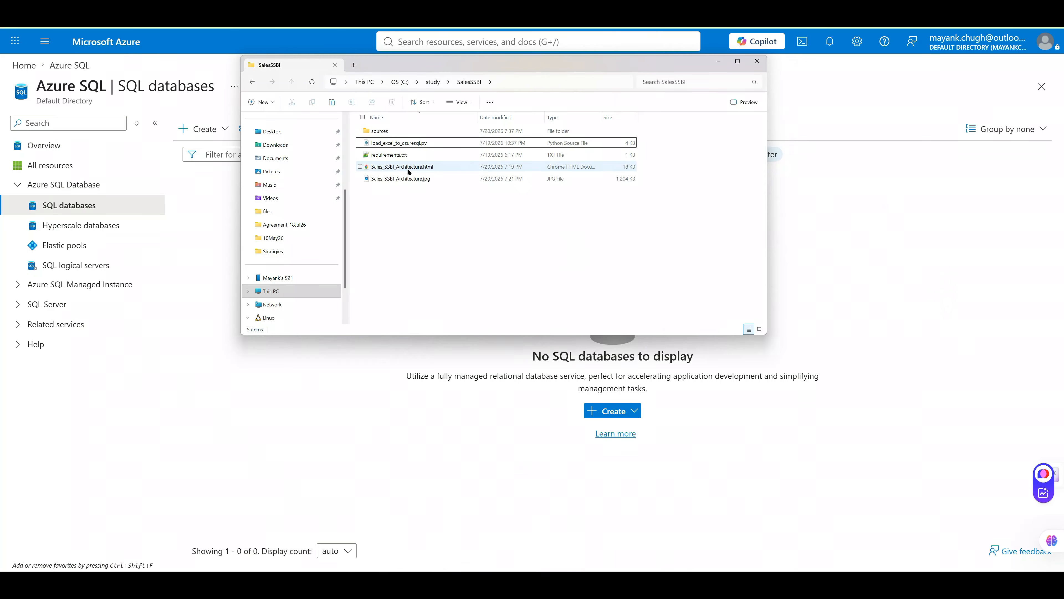
{"action": "left_click", "coordinate": [410, 179]}
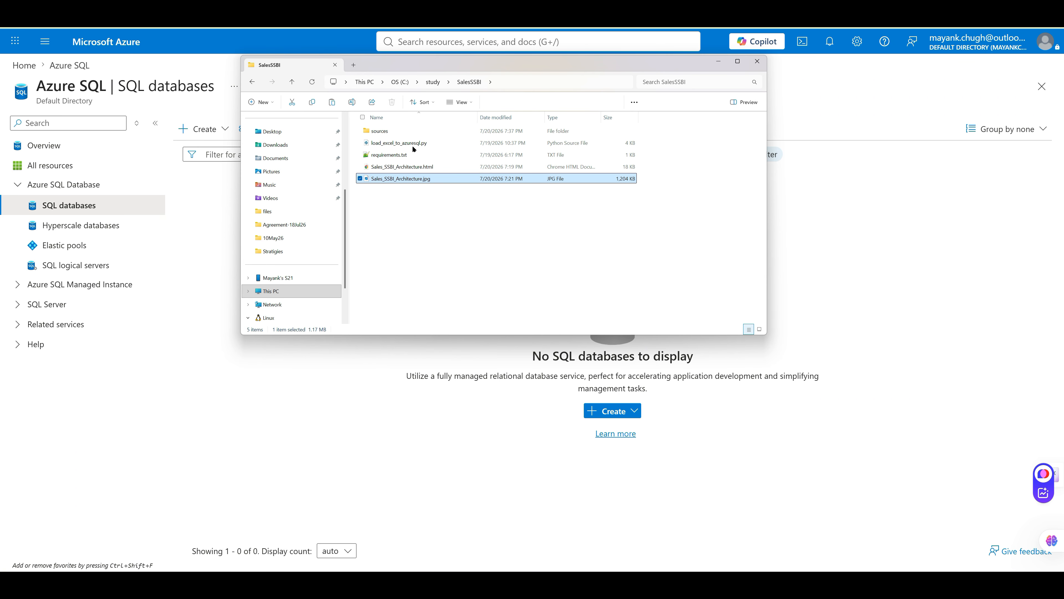
{"action": "left_click", "coordinate": [415, 167]}
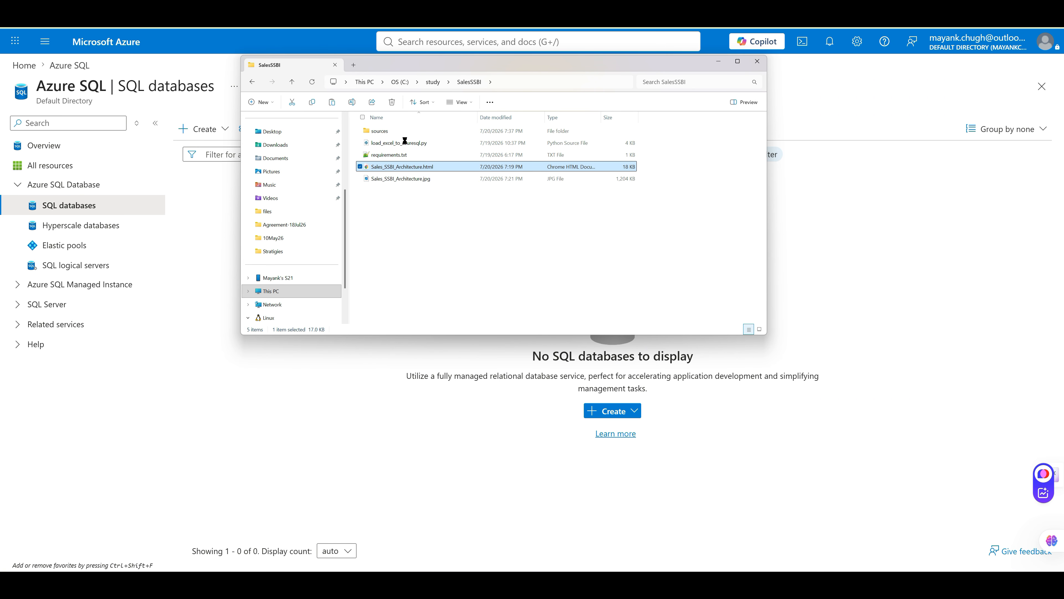
{"action": "left_click", "coordinate": [373, 132]}
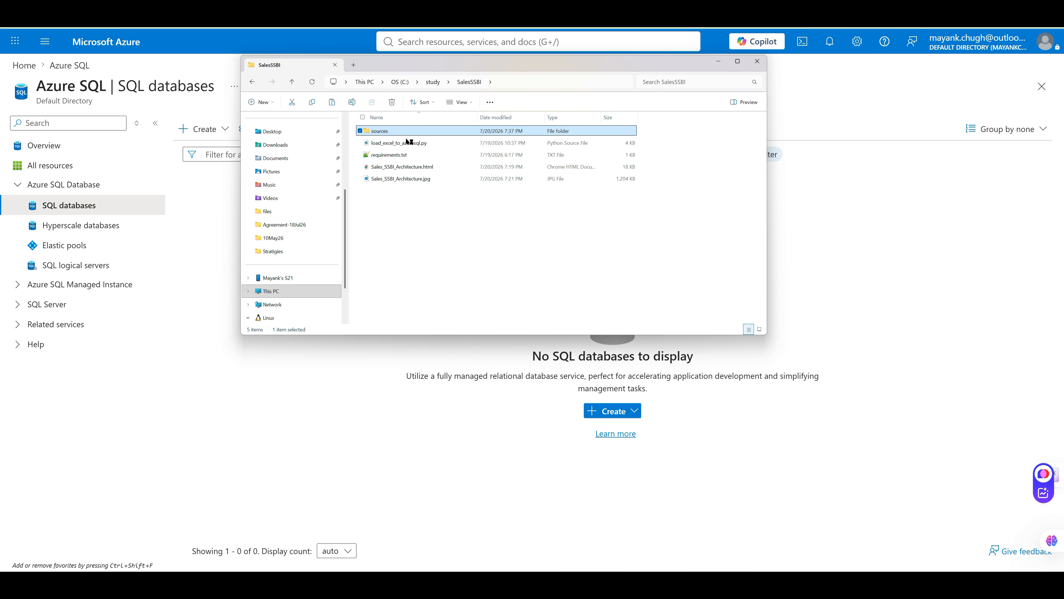
{"action": "key", "text": "Return"}
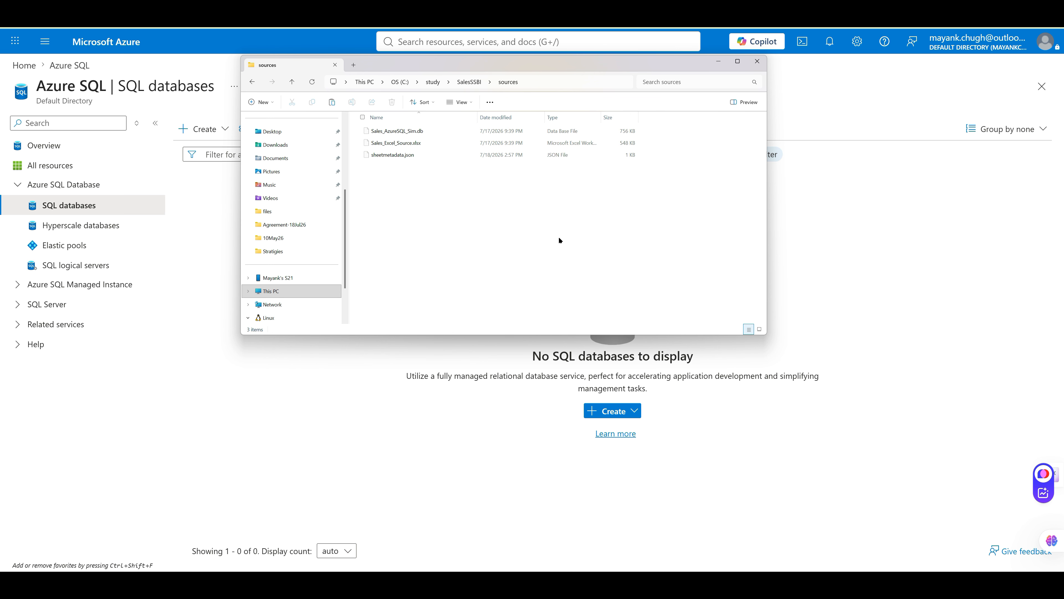
{"action": "left_click", "coordinate": [414, 143]}
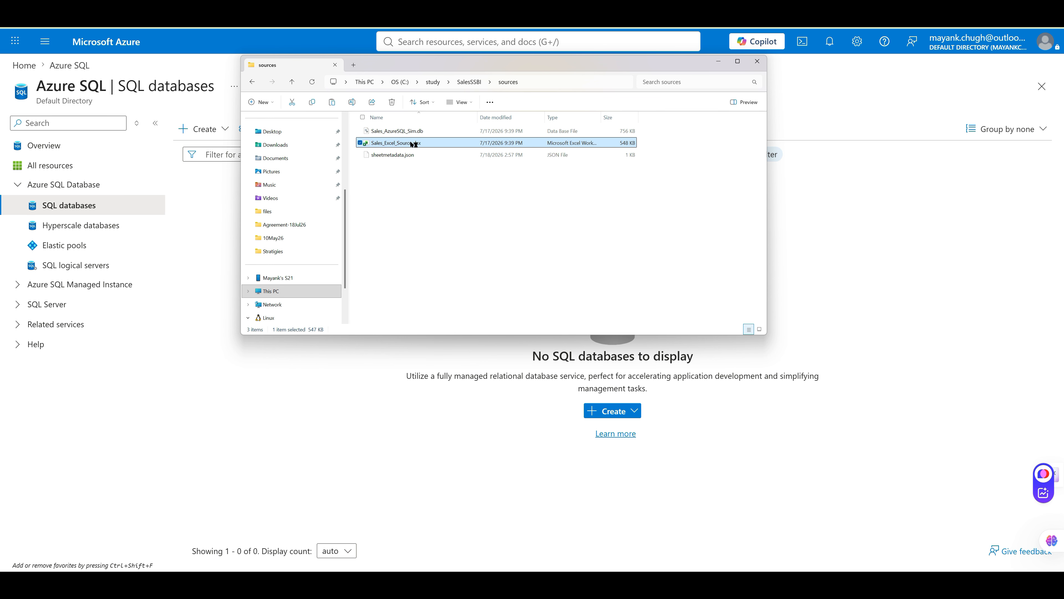
{"action": "double_click", "coordinate": [414, 144]}
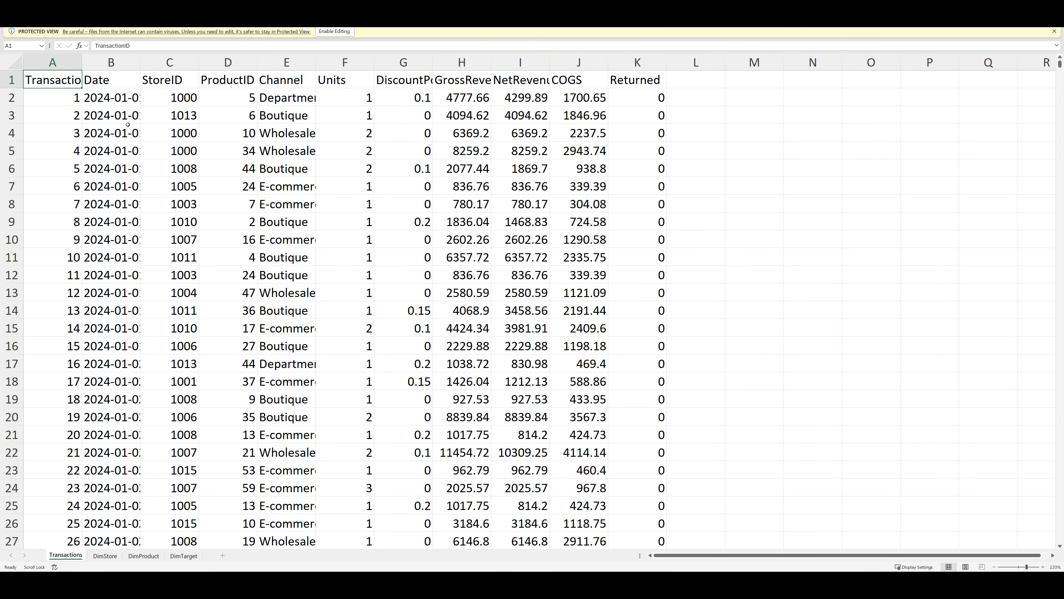
Look through the DimStore, DimProduct and DimTarget sheets, ending back on Transactions
{"action": "left_click", "coordinate": [104, 555]}
{"action": "left_click", "coordinate": [71, 558]}
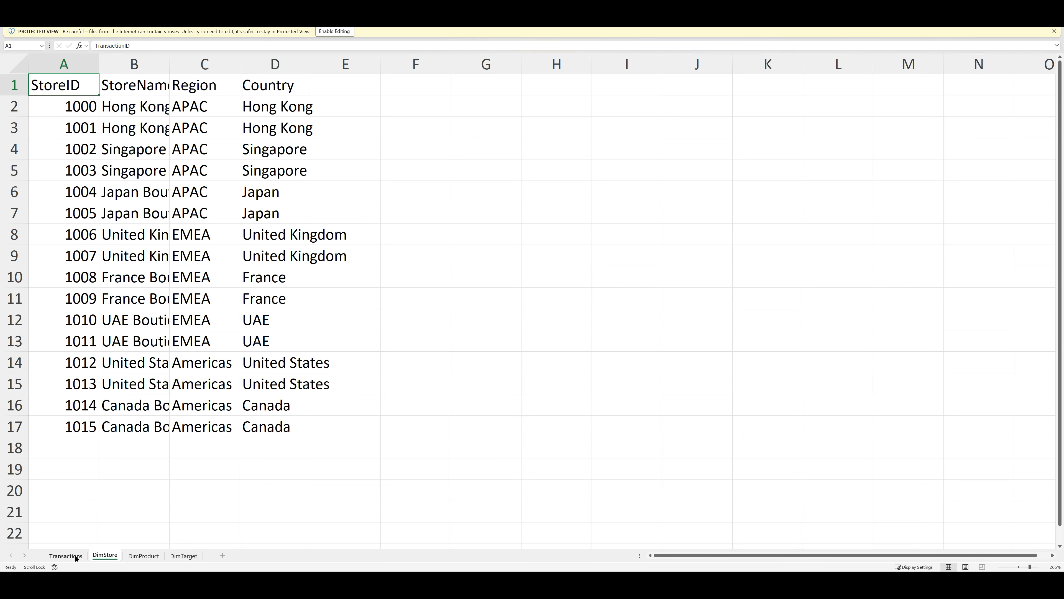
{"action": "left_click", "coordinate": [105, 556]}
{"action": "left_click", "coordinate": [143, 557]}
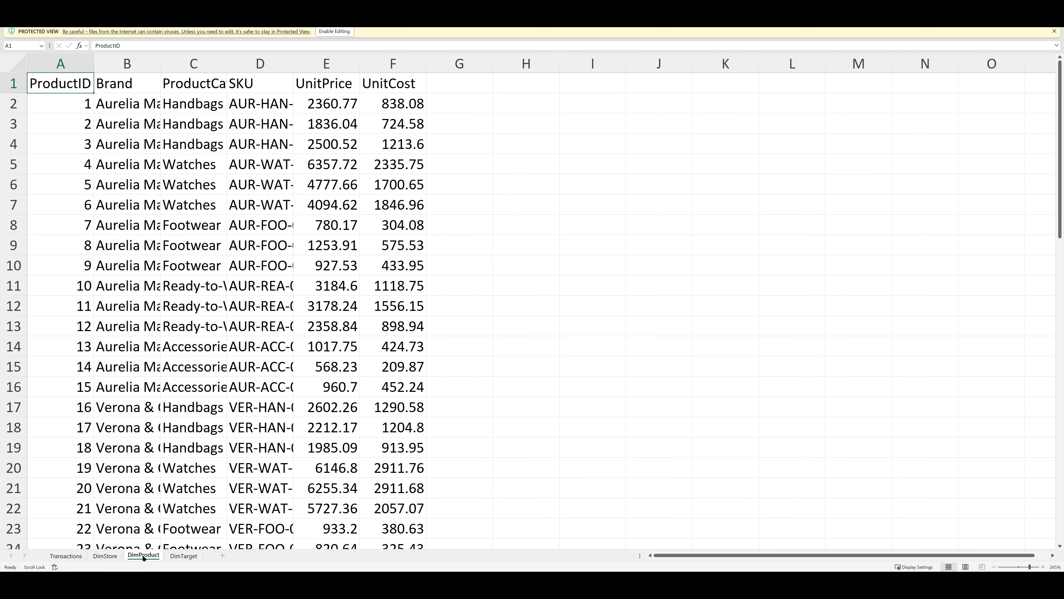
{"action": "left_click", "coordinate": [184, 556]}
{"action": "left_click", "coordinate": [63, 556]}
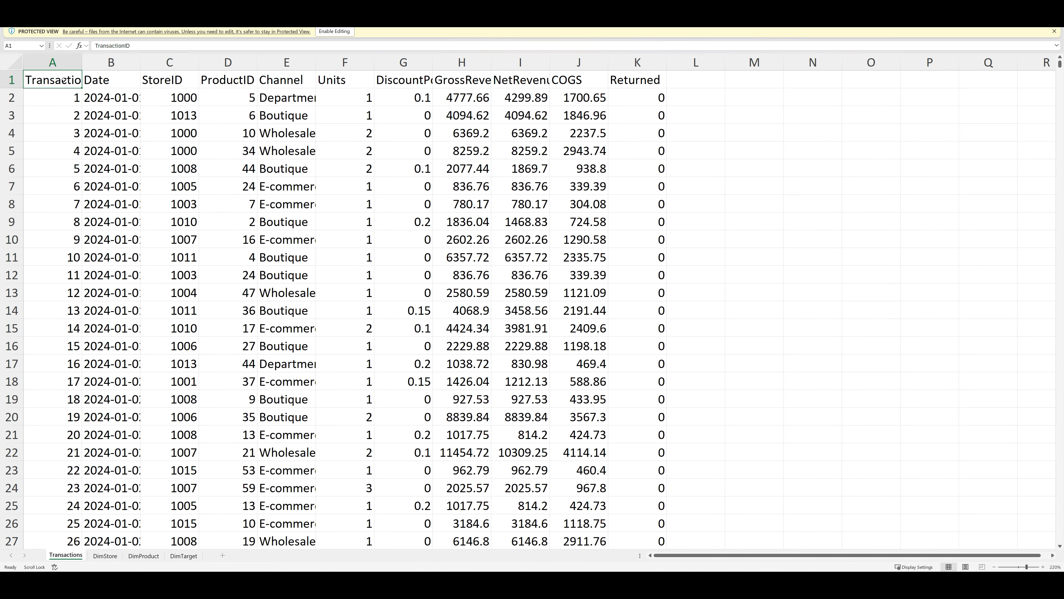
Confirm the Transactions data ends at row 10594, then return to the DimStore sheet
{"action": "key", "text": "ctrl+shift+Down"}
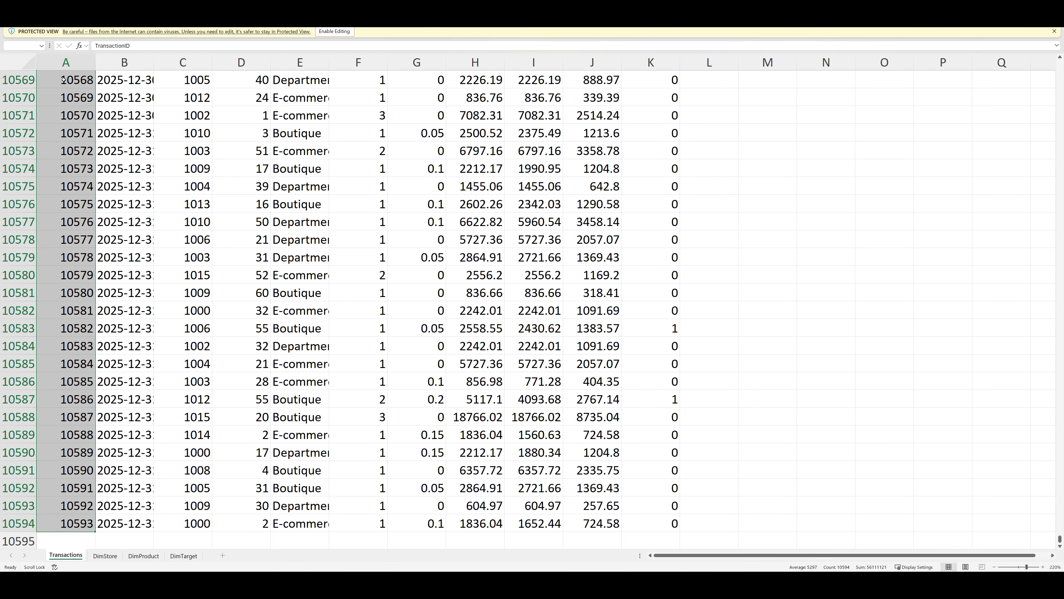
{"action": "scroll", "coordinate": [64, 79], "scroll_direction": "up", "scroll_amount": 20}
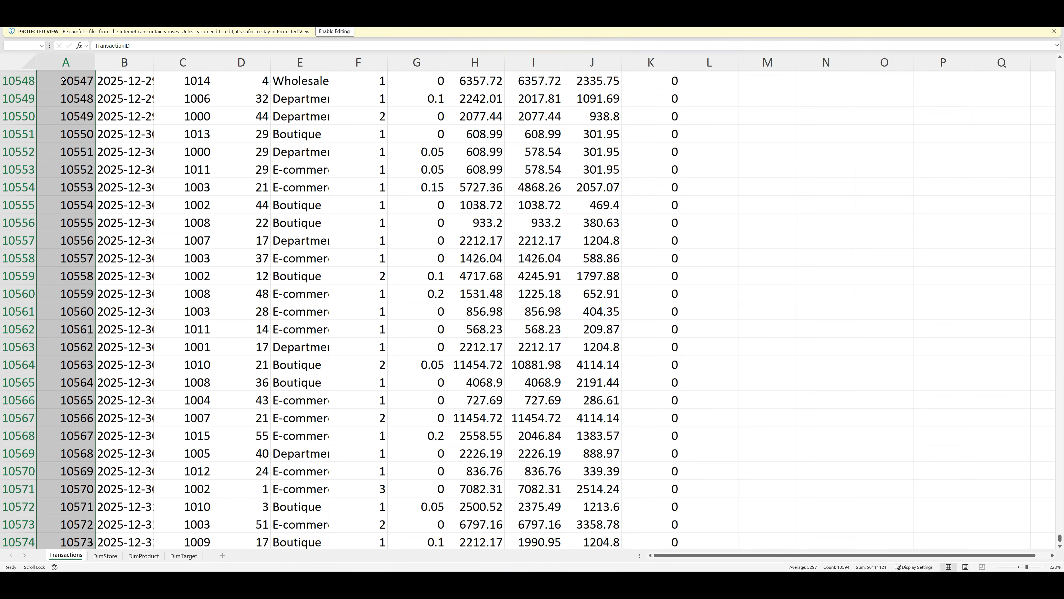
{"action": "scroll", "coordinate": [102, 98], "scroll_direction": "up", "scroll_amount": 13}
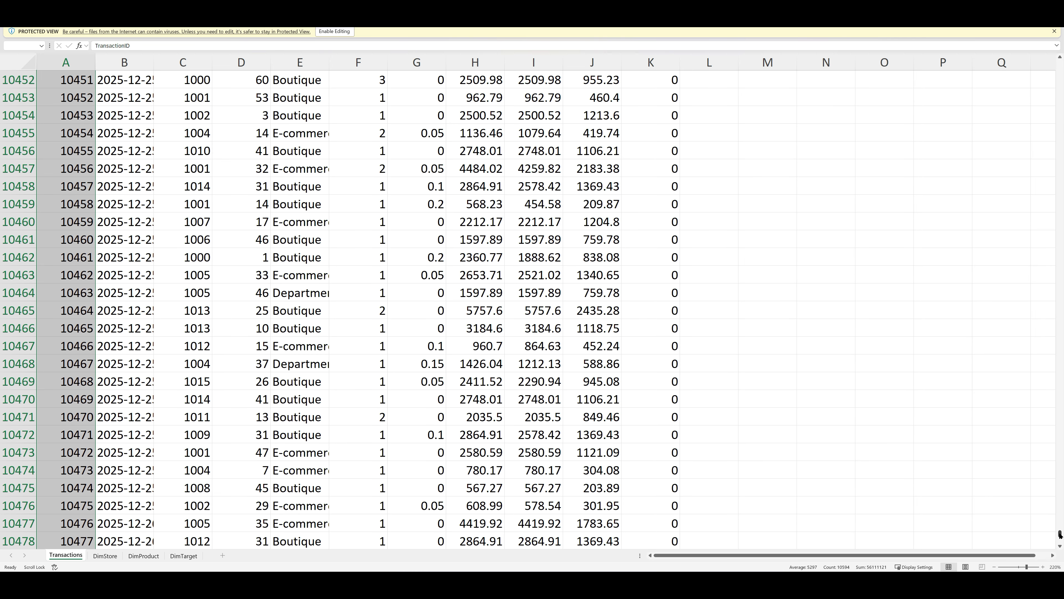
{"action": "left_click_drag", "start_coordinate": [1059, 533], "coordinate": [1061, 52]}
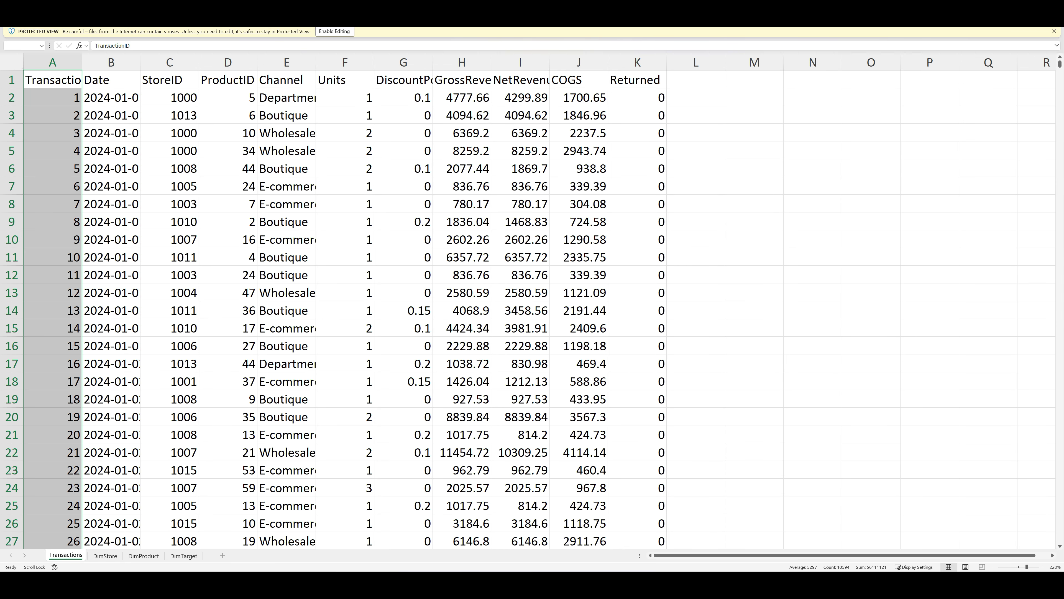
{"action": "left_click", "coordinate": [105, 555]}
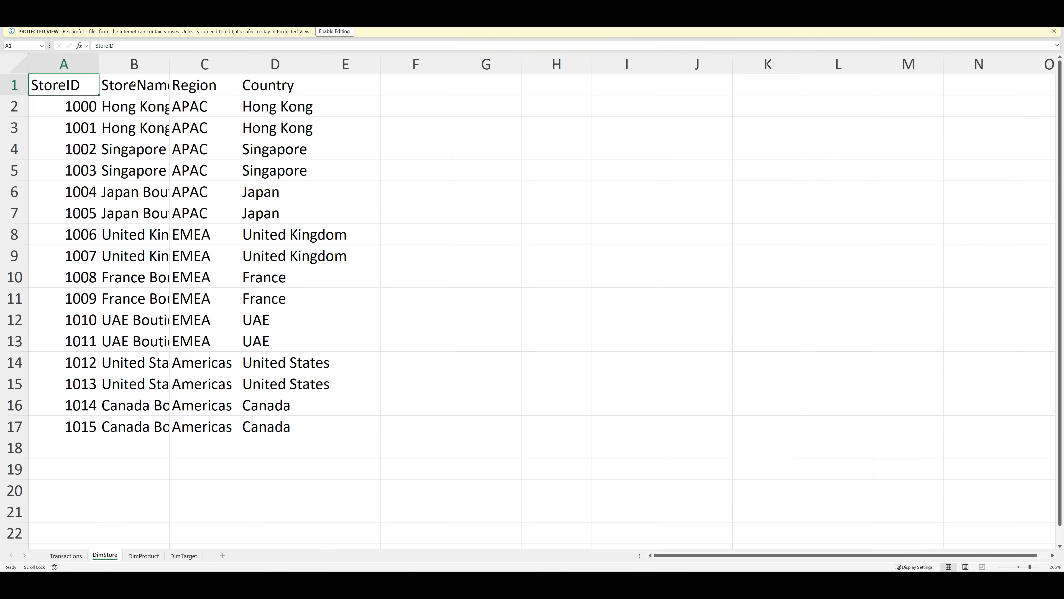
AutoFit StoreName on DimStore and the Brand, ProductCategory and SKU columns on DimProduct
{"action": "left_click_drag", "start_coordinate": [168, 64], "coordinate": [187, 66]}
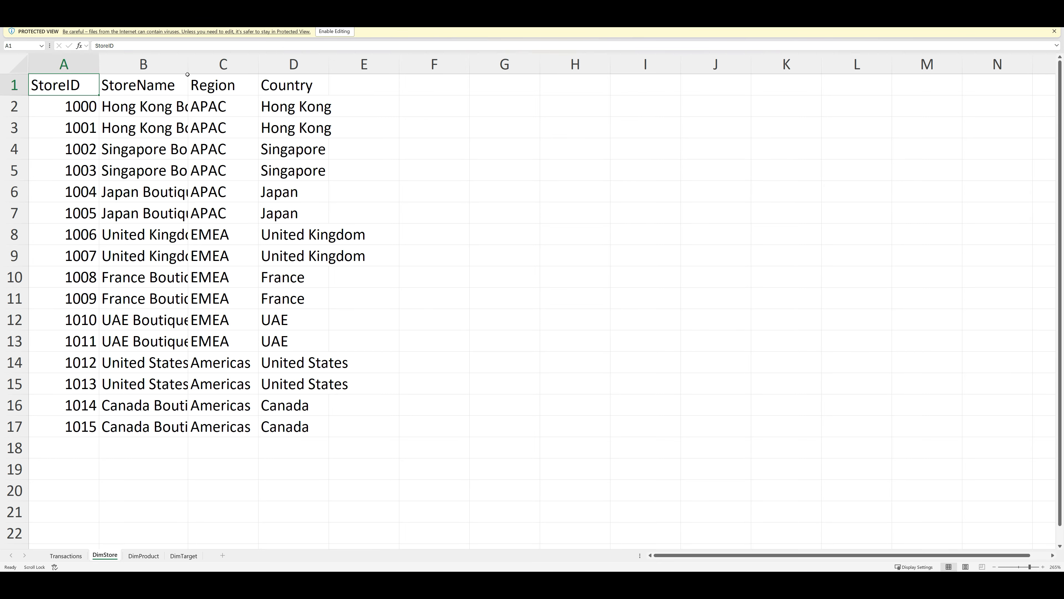
{"action": "left_click_drag", "start_coordinate": [188, 66], "coordinate": [212, 66]}
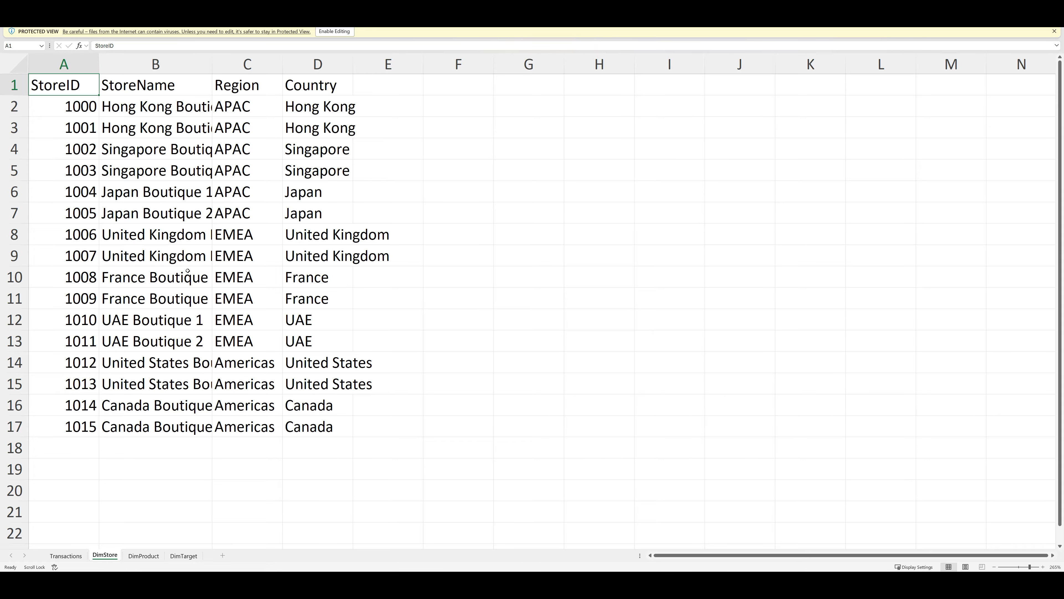
{"action": "double_click", "coordinate": [212, 64]}
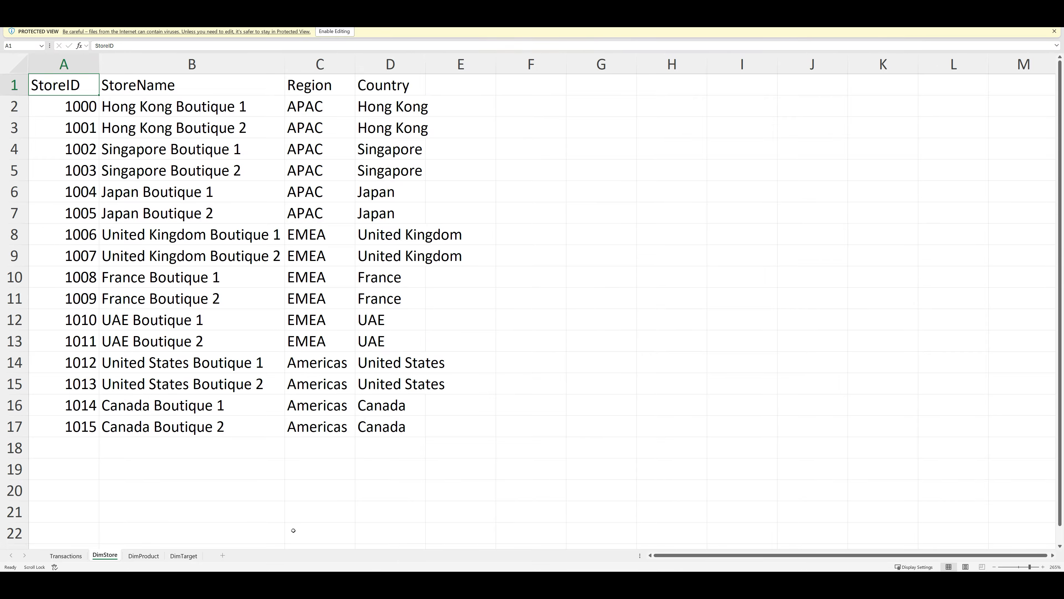
{"action": "left_click", "coordinate": [134, 556]}
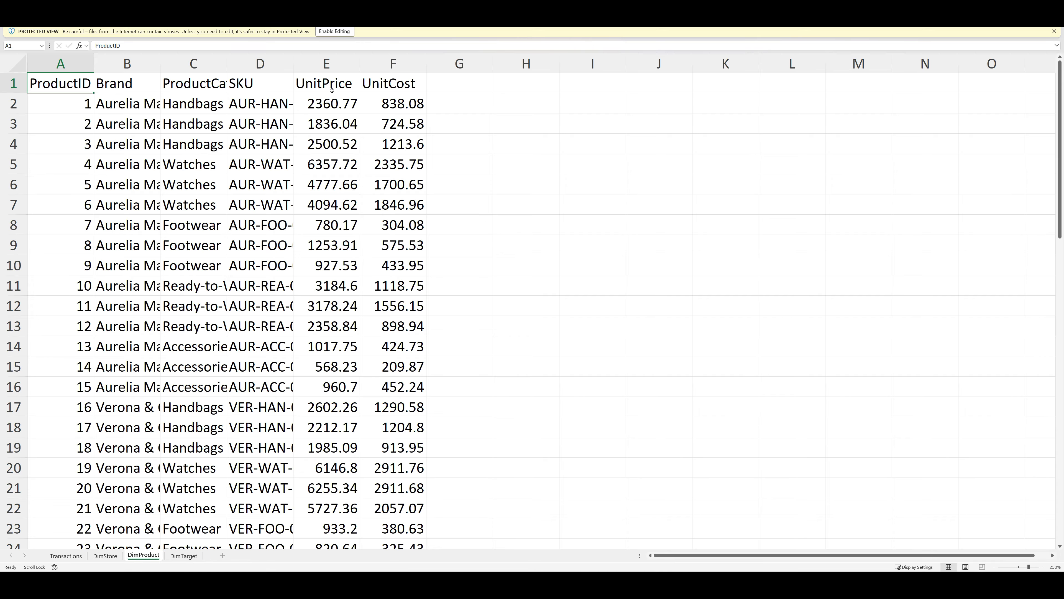
{"action": "double_click", "coordinate": [161, 64]}
{"action": "left_click", "coordinate": [265, 67]}
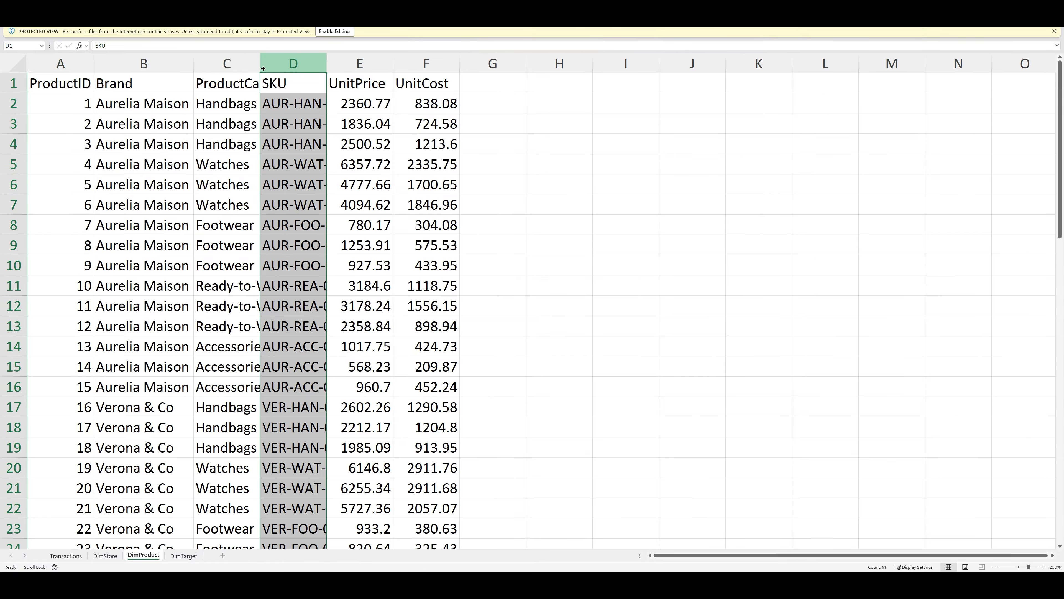
{"action": "double_click", "coordinate": [261, 67]}
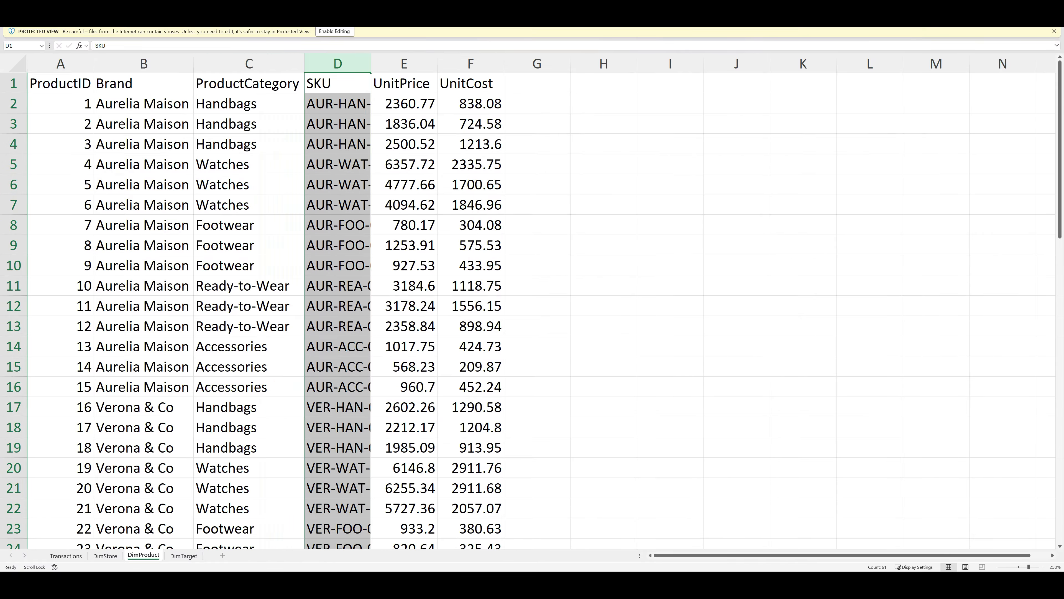
{"action": "double_click", "coordinate": [372, 63]}
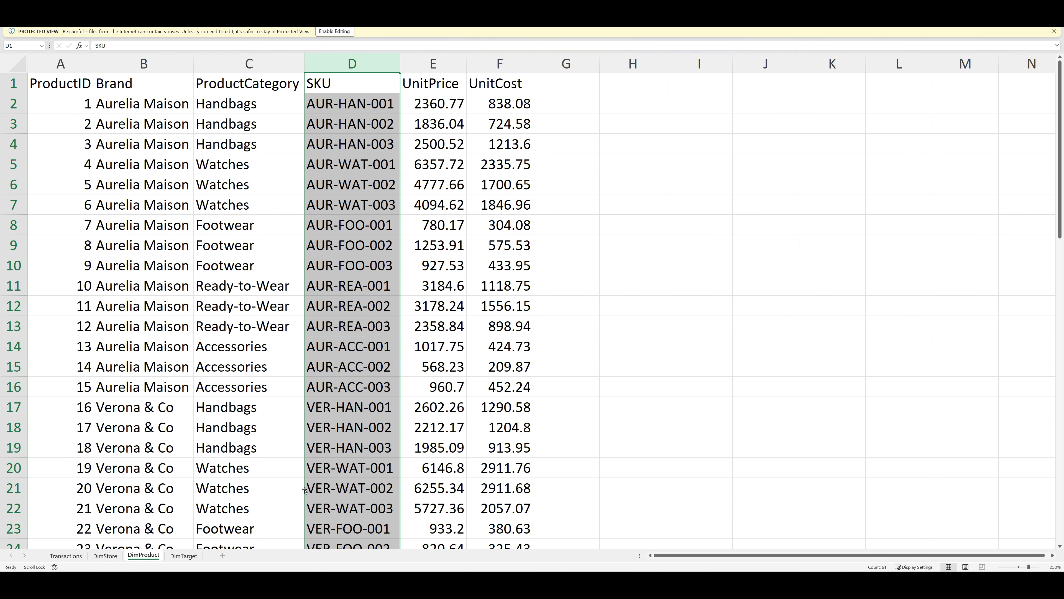
Scroll through DimTarget, then go back to the empty Azure SQL databases page to start a database
{"action": "left_click", "coordinate": [190, 555]}
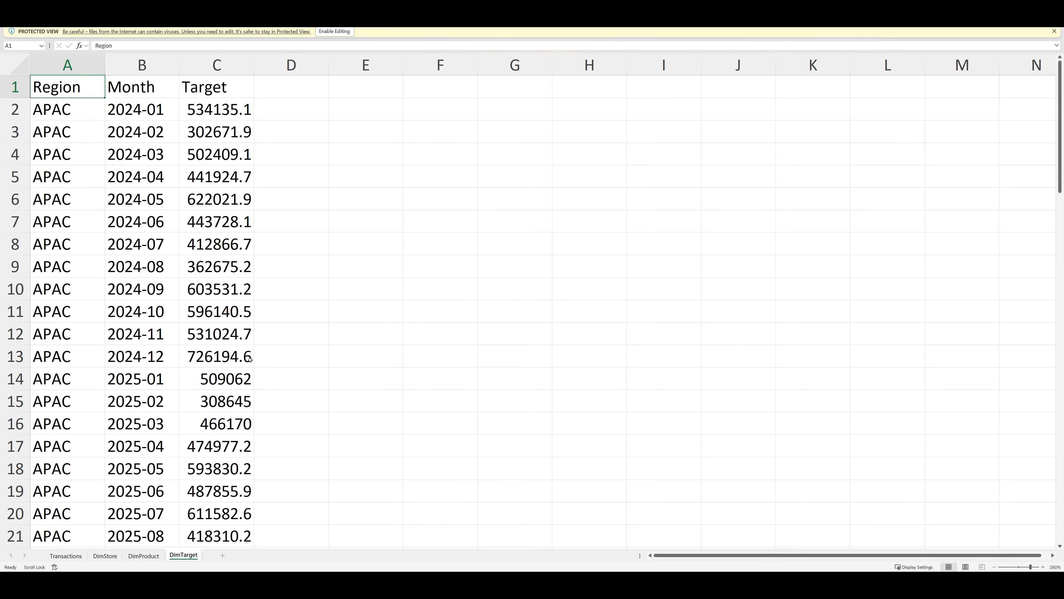
{"action": "scroll", "coordinate": [250, 360], "scroll_direction": "down", "scroll_amount": 18}
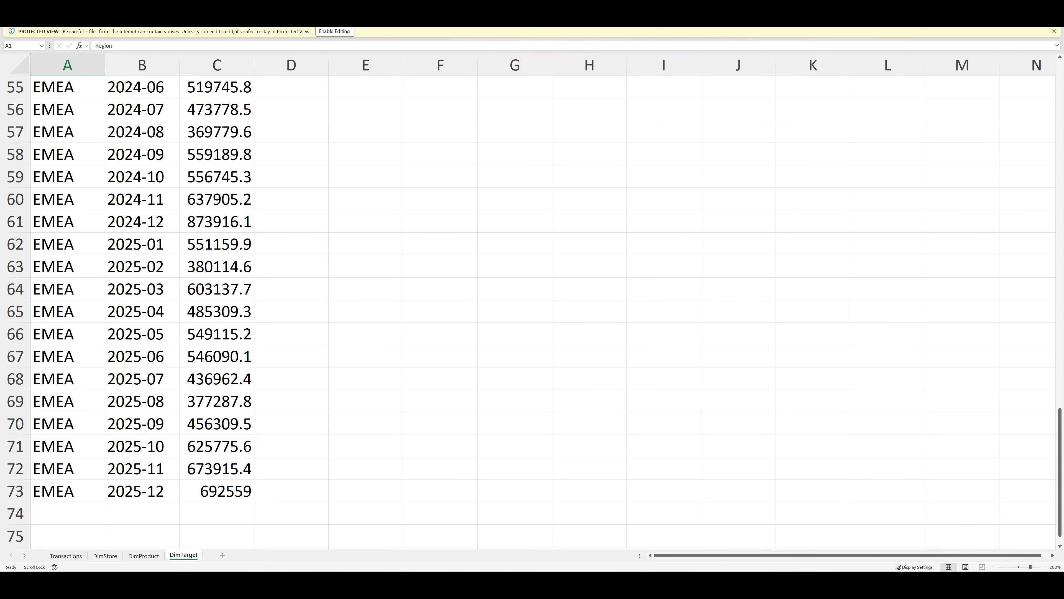
{"action": "key", "text": "alt+Tab"}
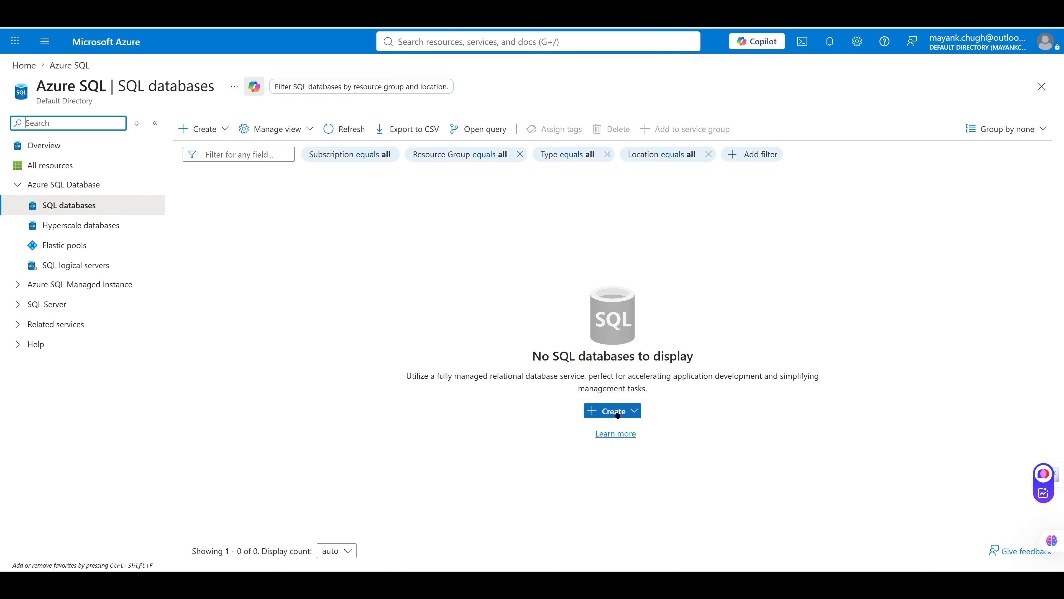
{"action": "left_click", "coordinate": [636, 414]}
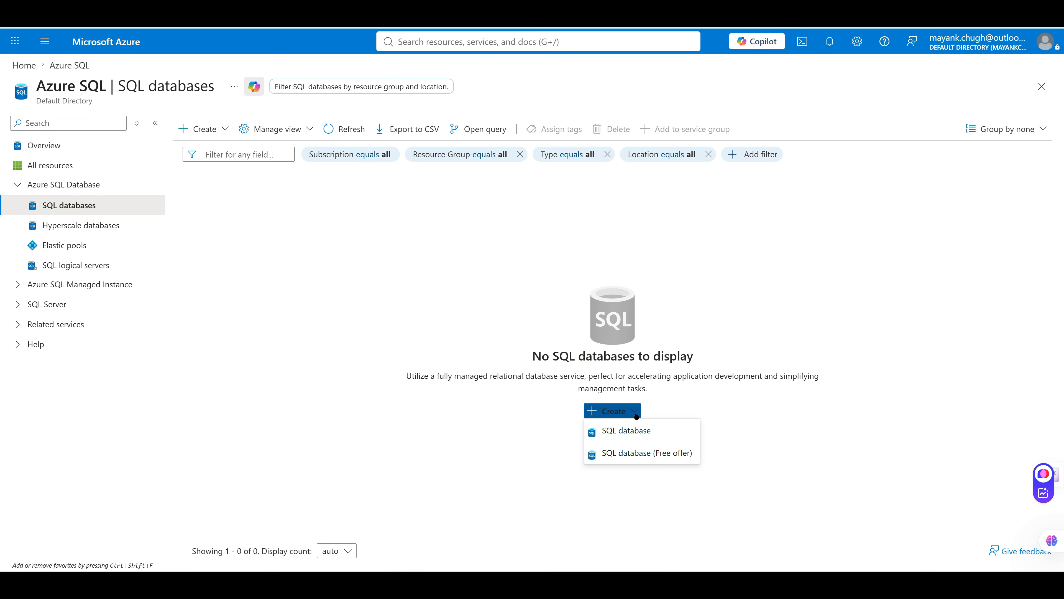
Start a free-offer SQL database and create the new resource group SalesSSBI_RG
{"action": "left_click", "coordinate": [650, 457]}
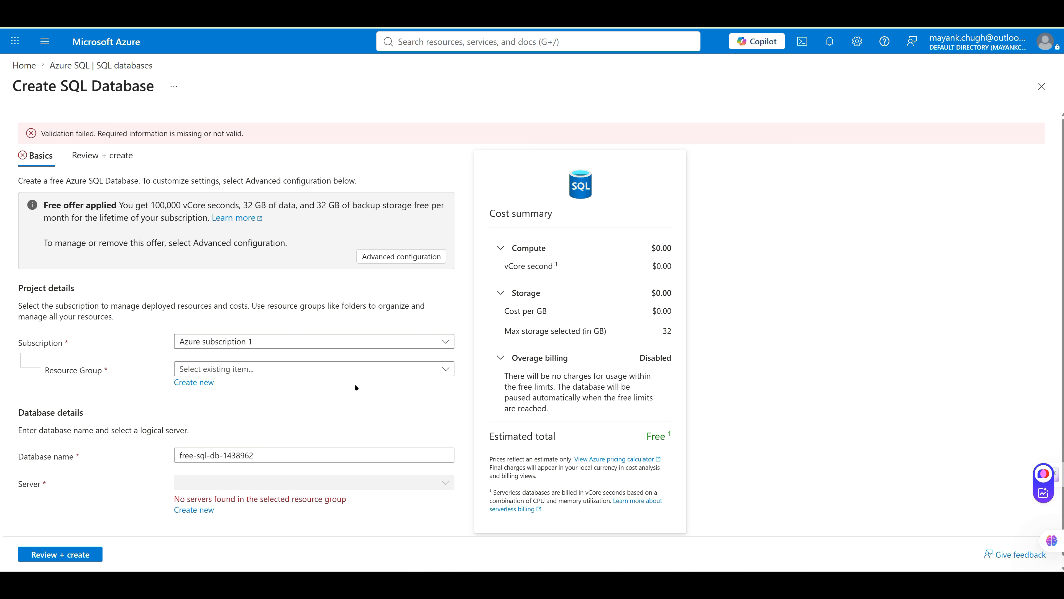
{"action": "key", "text": "ctrl+minus"}
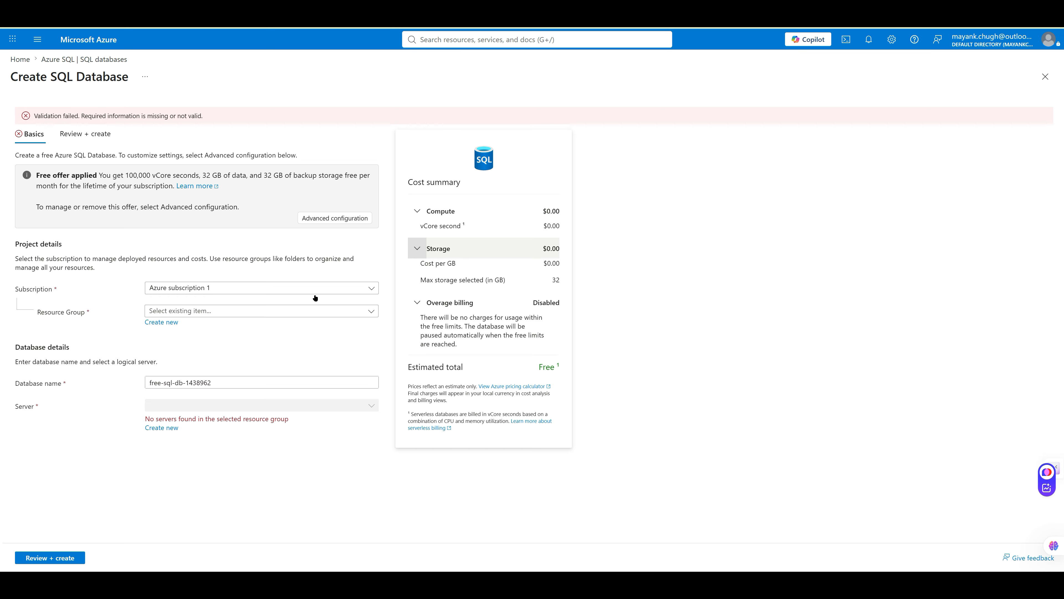
{"action": "left_click", "coordinate": [166, 322]}
{"action": "type", "text": "SalesSSBI_AzureSQL"}
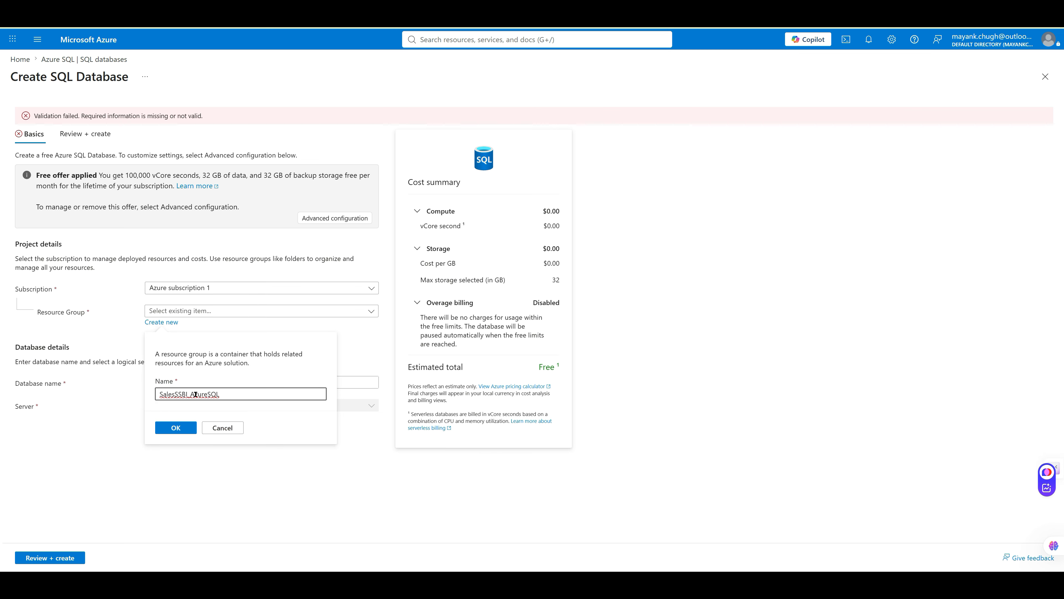
{"action": "double_click", "coordinate": [219, 394]}
{"action": "key", "text": "ctrl+c"}
{"action": "left_click_drag", "start_coordinate": [190, 394], "coordinate": [230, 395]}
{"action": "type", "text": "RG"}
{"action": "key", "text": "Return"}
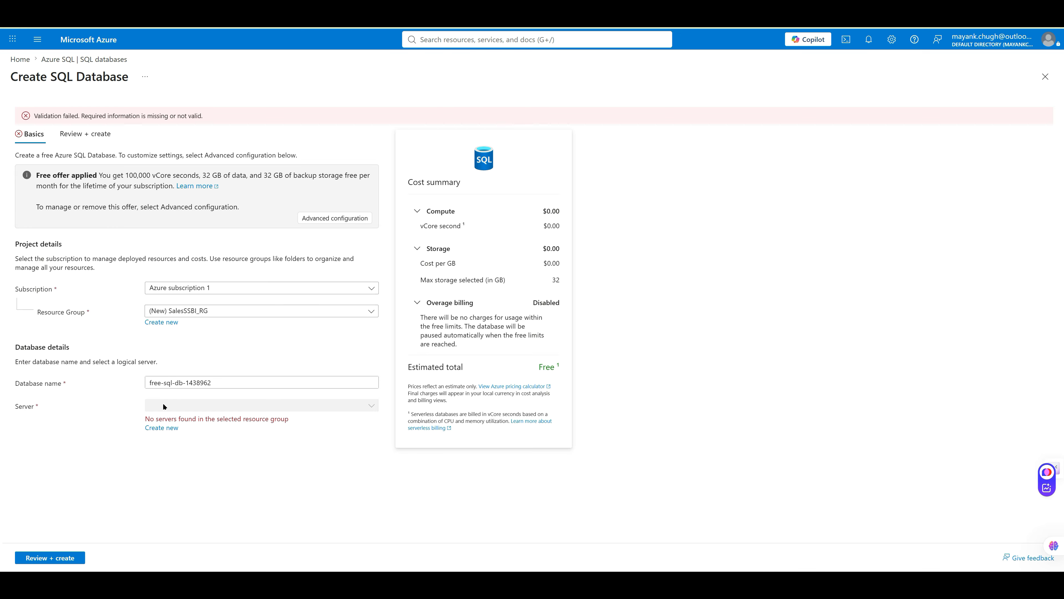
Replace the default database name with SalesSSBI_AzureSQL
{"action": "left_click_drag", "start_coordinate": [211, 382], "coordinate": [135, 378]}
{"action": "key", "text": "ctrl+v"}
{"action": "left_click", "coordinate": [256, 447]}
{"action": "left_click", "coordinate": [169, 428]}
Name the new server sales-ssbi-azure-sql-server in lowercase with hyphens
{"action": "left_click", "coordinate": [157, 431]}
{"action": "type", "text": "_S"}
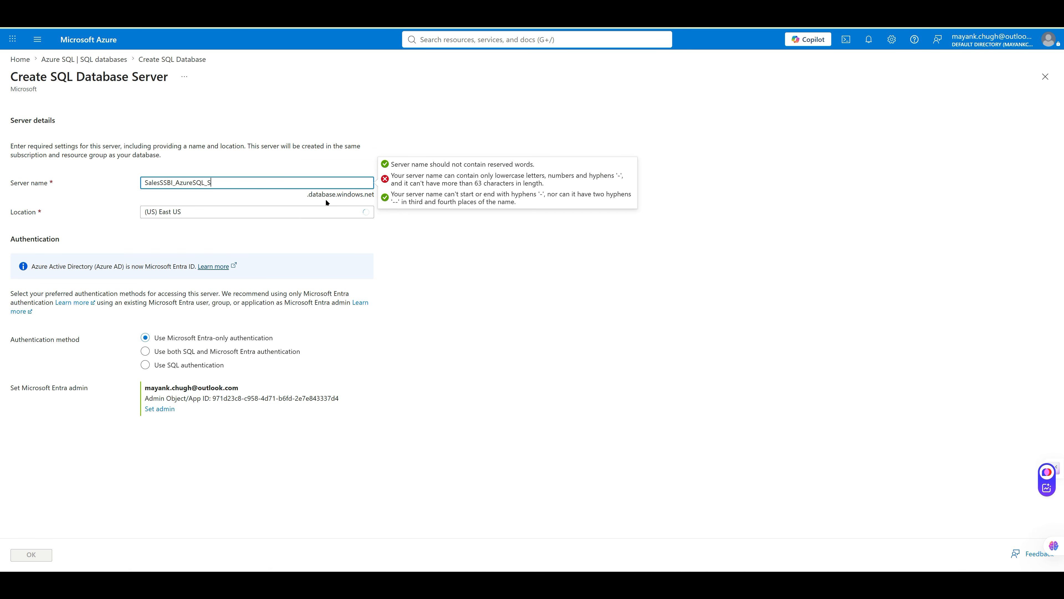
{"action": "type", "text": "ERVER"}
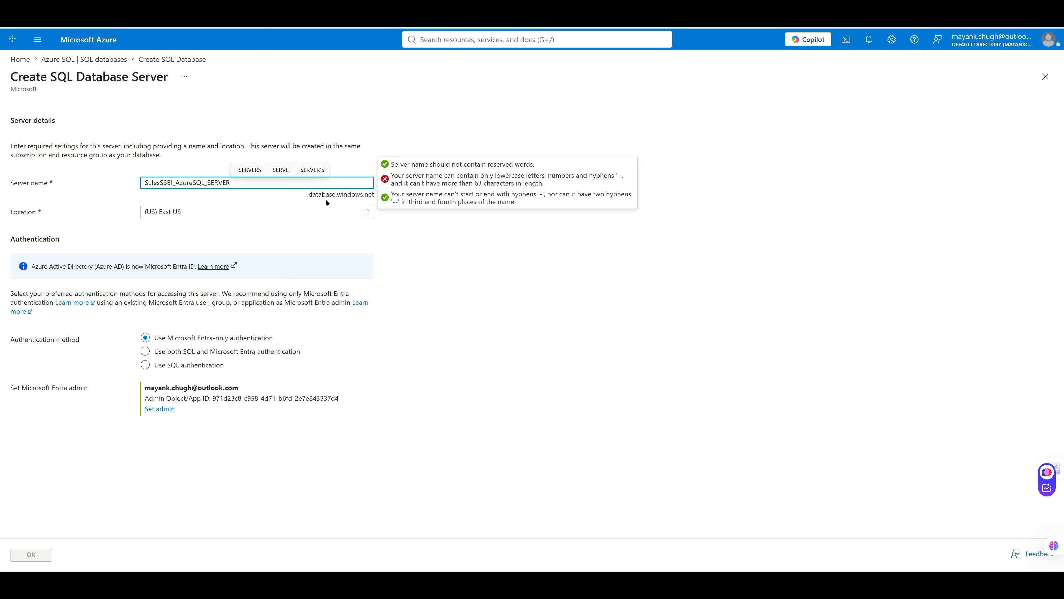
{"action": "key", "text": "Tab"}
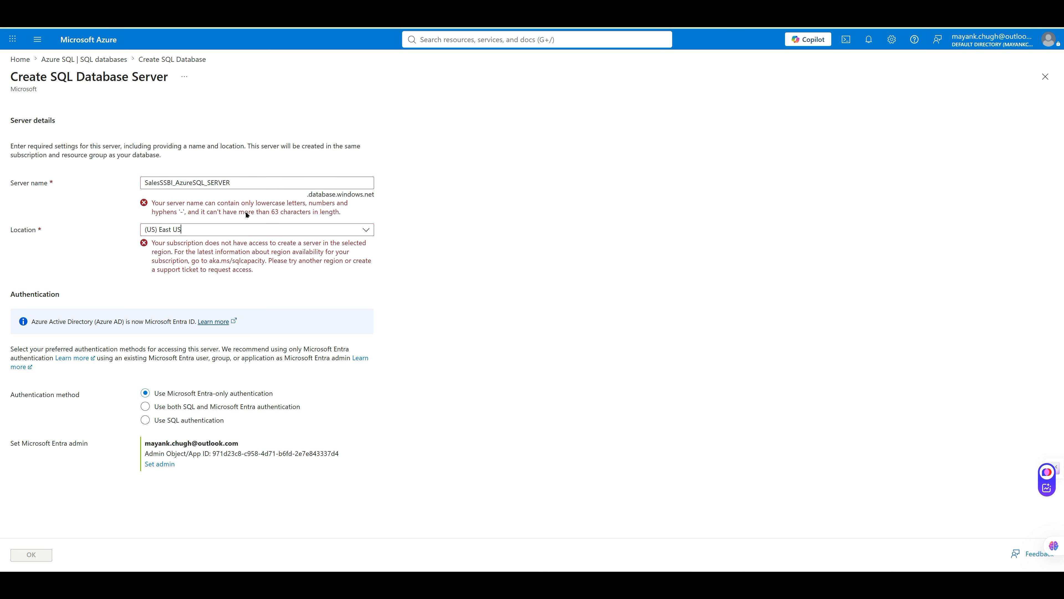
{"action": "left_click", "coordinate": [256, 234]}
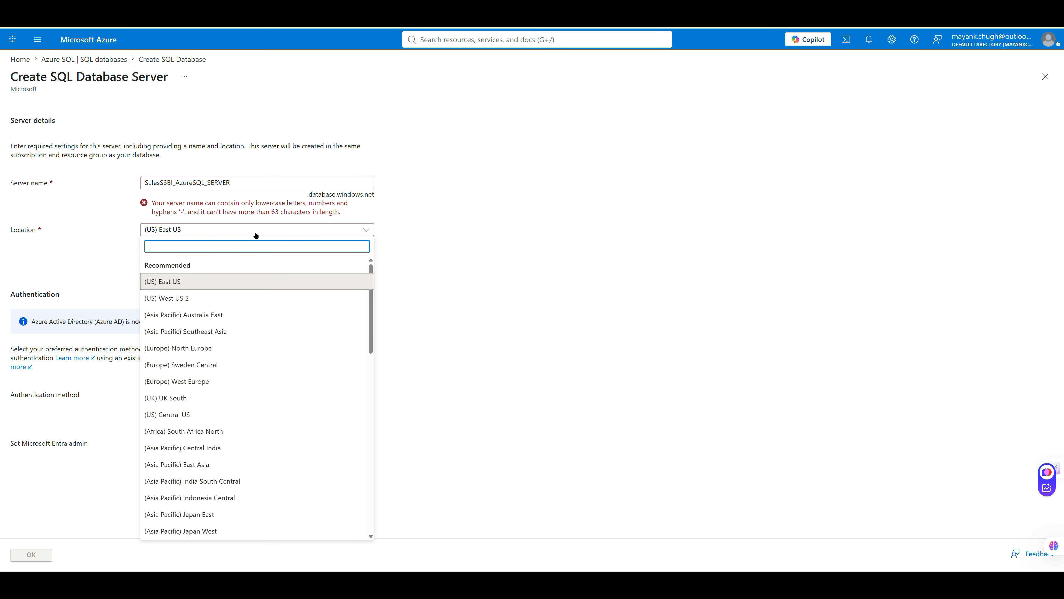
{"action": "left_click", "coordinate": [174, 183]}
{"action": "key", "text": "BackSpace"}
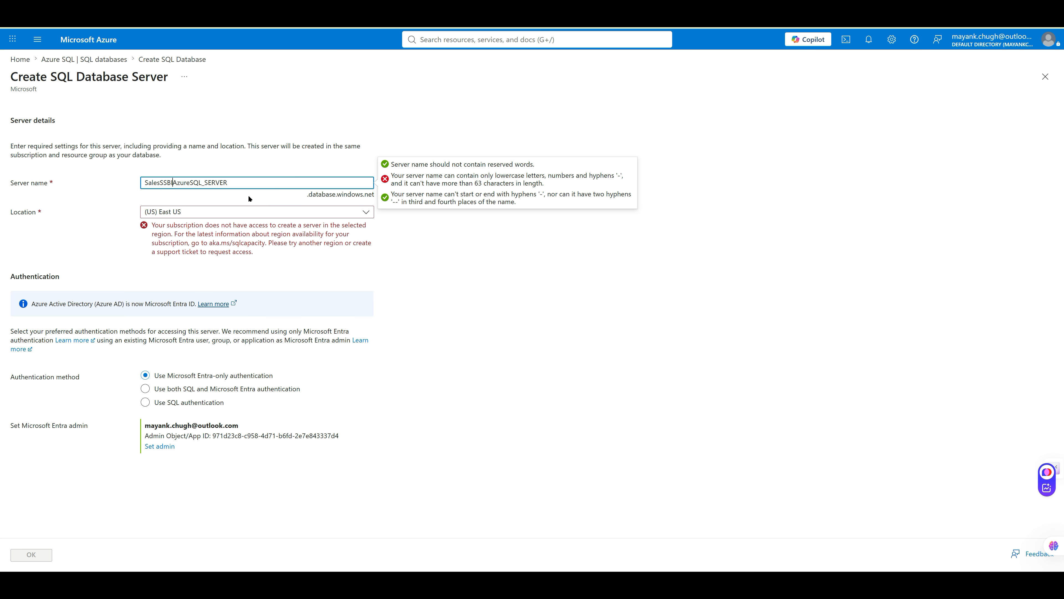
{"action": "left_click", "coordinate": [502, 261]}
{"action": "left_click", "coordinate": [204, 182]}
{"action": "key", "text": "BackSpace"}
{"action": "type", "text": "-"}
{"action": "key", "text": "Left"}
{"action": "key", "text": "Left"}
{"action": "key", "text": "Left"}
{"action": "key", "text": "Left"}
{"action": "key", "text": "Left"}
{"action": "key", "text": "Left"}
{"action": "key", "text": "Left"}
{"action": "key", "text": "Left"}
{"action": "key", "text": "Left"}
{"action": "type", "text": "-"}
{"action": "left_click", "coordinate": [258, 184]}
{"action": "left_click_drag", "start_coordinate": [151, 181], "coordinate": [143, 182]}
{"action": "type", "text": "sa"}
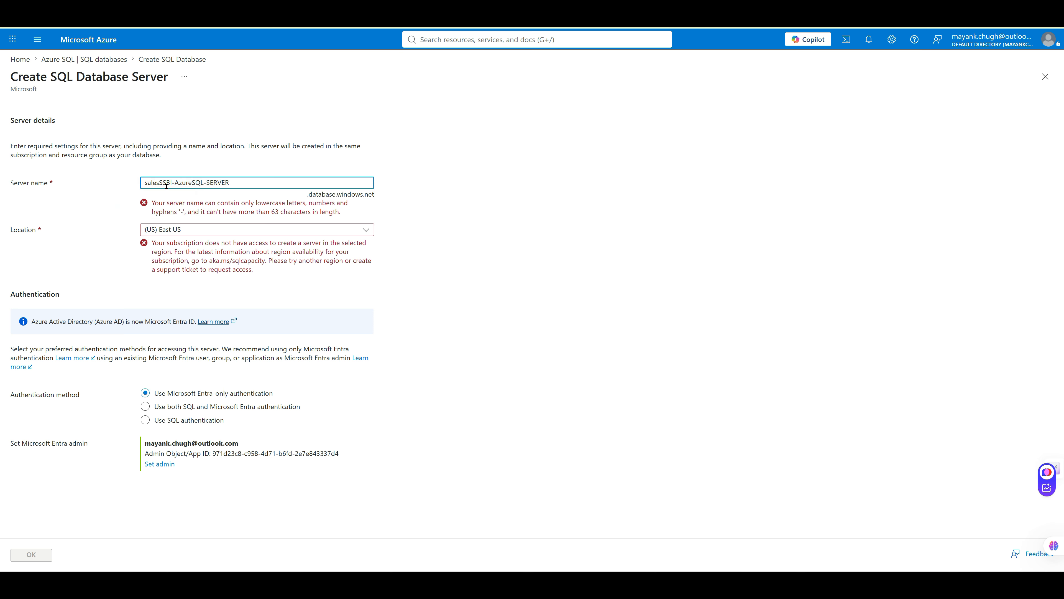
{"action": "left_click", "coordinate": [159, 183]}
{"action": "type", "text": "-"}
{"action": "key", "text": "ctrl+shift+Right"}
{"action": "type", "text": "ssbi"}
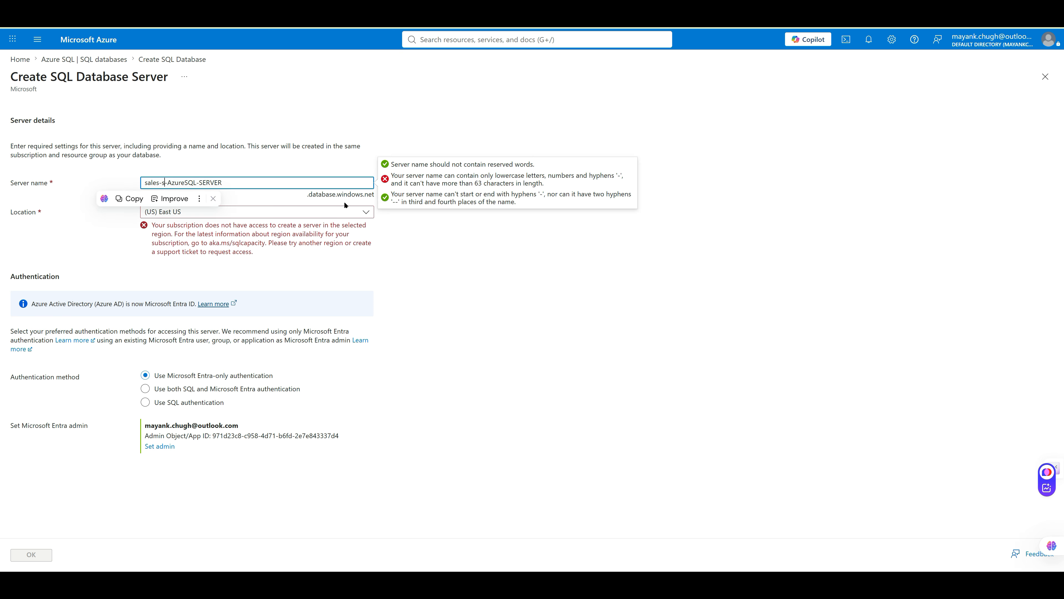
{"action": "key", "text": "Right"}
{"action": "key", "text": "Delete"}
{"action": "type", "text": "a"}
{"action": "key", "text": "ctrl+Right"}
{"action": "key", "text": "BackSpace"}
{"action": "key", "text": "BackSpace"}
{"action": "key", "text": "BackSpace"}
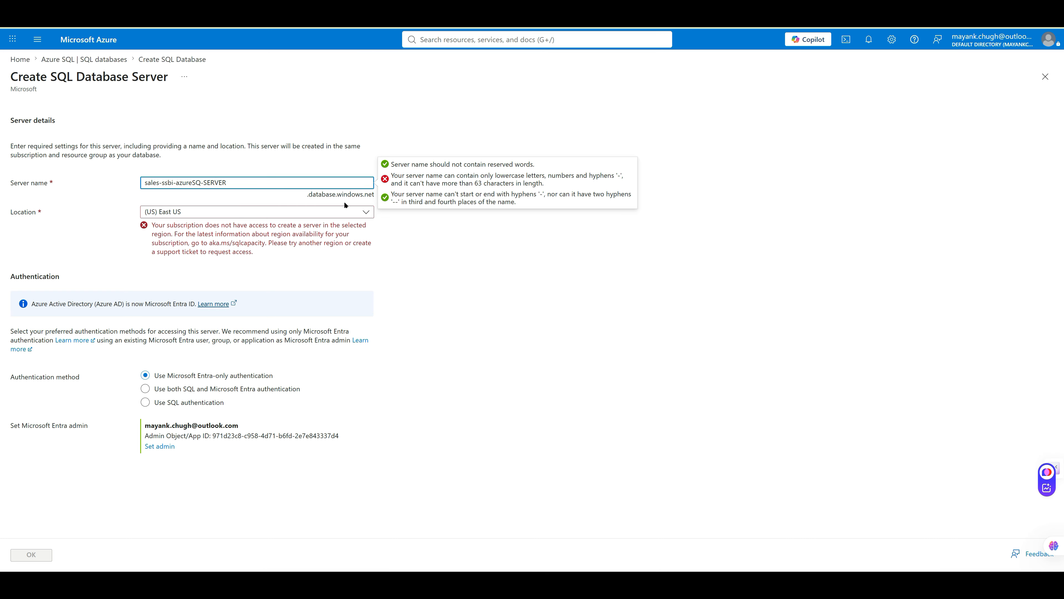
{"action": "type", "text": "-sql"}
{"action": "key", "text": "shift+End"}
{"action": "type", "text": "-server"}
Place the server in (US) Central US using both SQL and Microsoft Entra authentication
{"action": "left_click", "coordinate": [366, 211]}
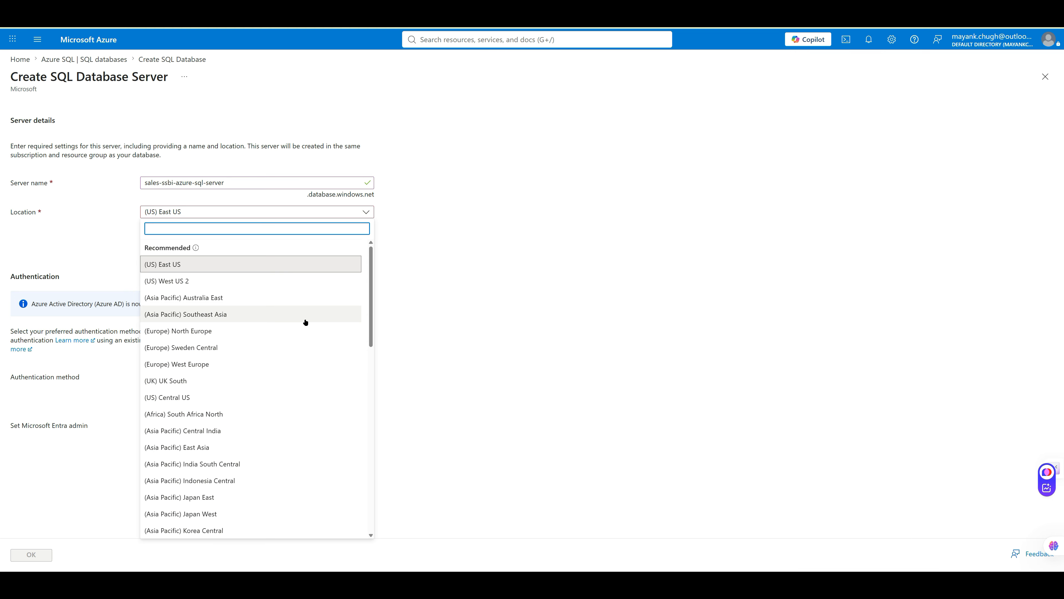
{"action": "left_click", "coordinate": [255, 398]}
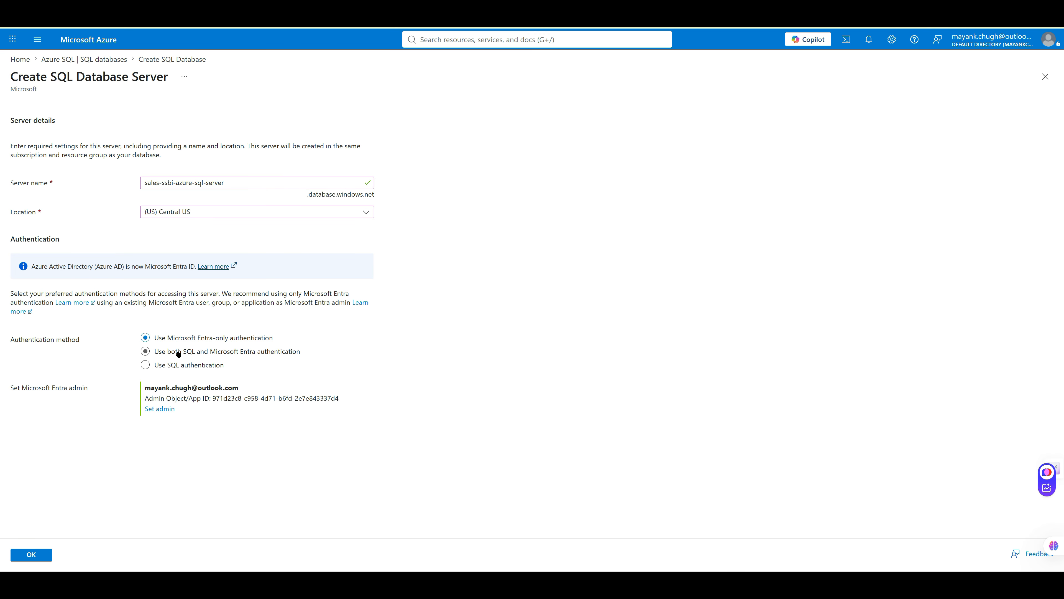
{"action": "left_click", "coordinate": [188, 353]}
Enter the server admin login and password, then confirm the new server
{"action": "left_click", "coordinate": [224, 430]}
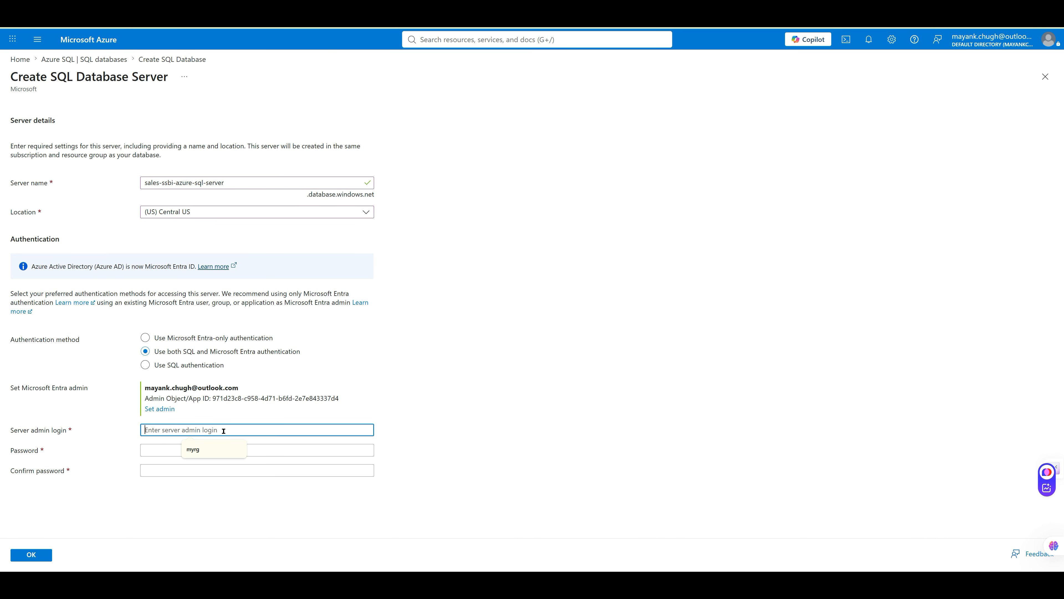
{"action": "type", "text": "admin"}
{"action": "key", "text": "Tab"}
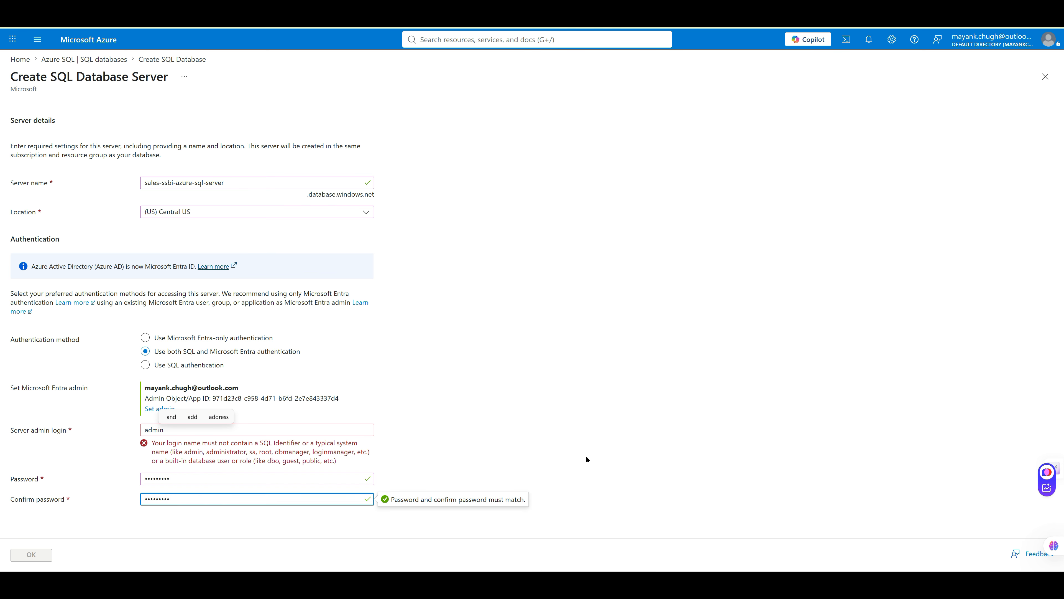
{"action": "left_click", "coordinate": [586, 459]}
{"action": "left_click", "coordinate": [266, 430]}
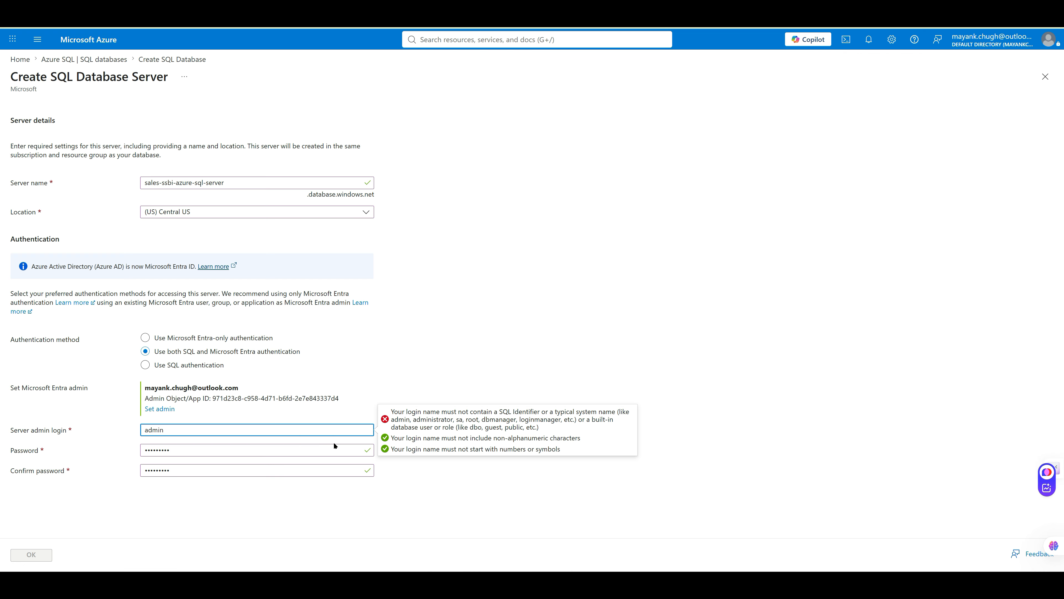
{"action": "type", "text": "dba-"}
{"action": "key", "text": "BackSpace"}
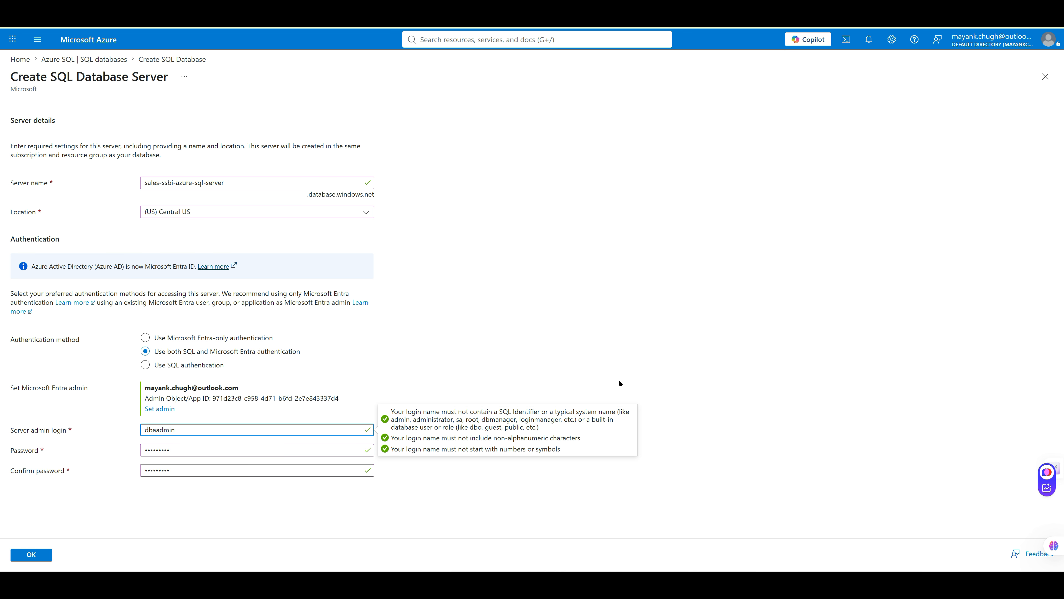
{"action": "left_click", "coordinate": [777, 453]}
{"action": "left_click", "coordinate": [35, 556]}
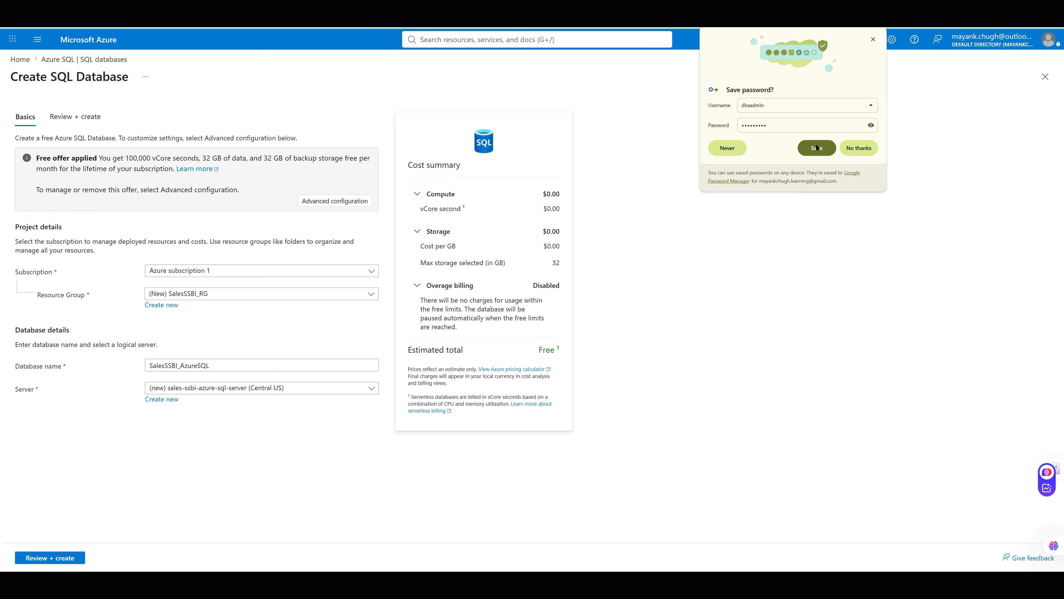
Dismiss the save-password prompt, then review and create the serverless SalesSSBI_AzureSQL database
{"action": "left_click", "coordinate": [895, 54]}
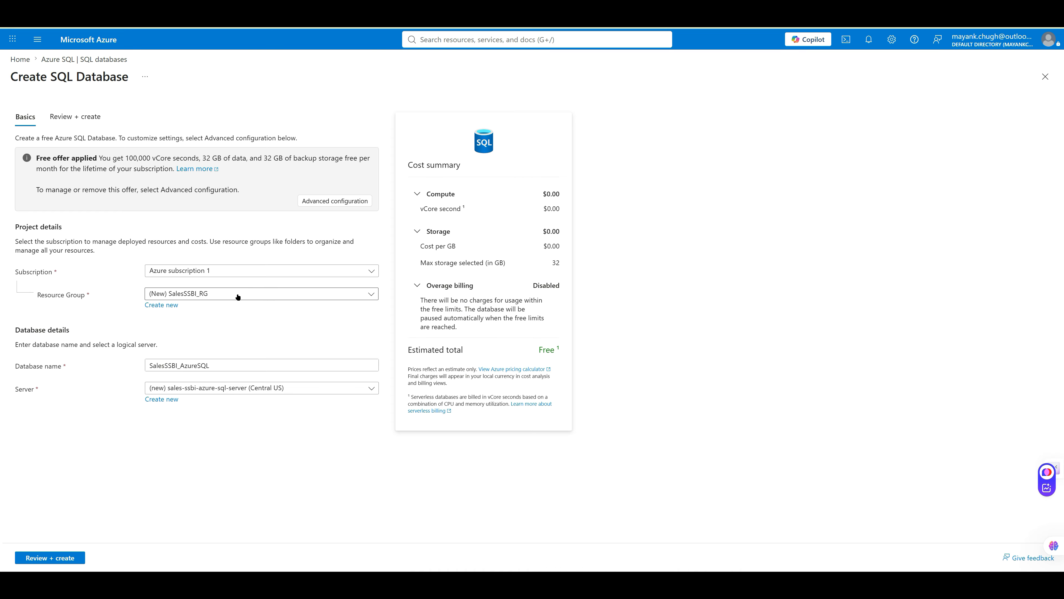
{"action": "left_click", "coordinate": [50, 557]}
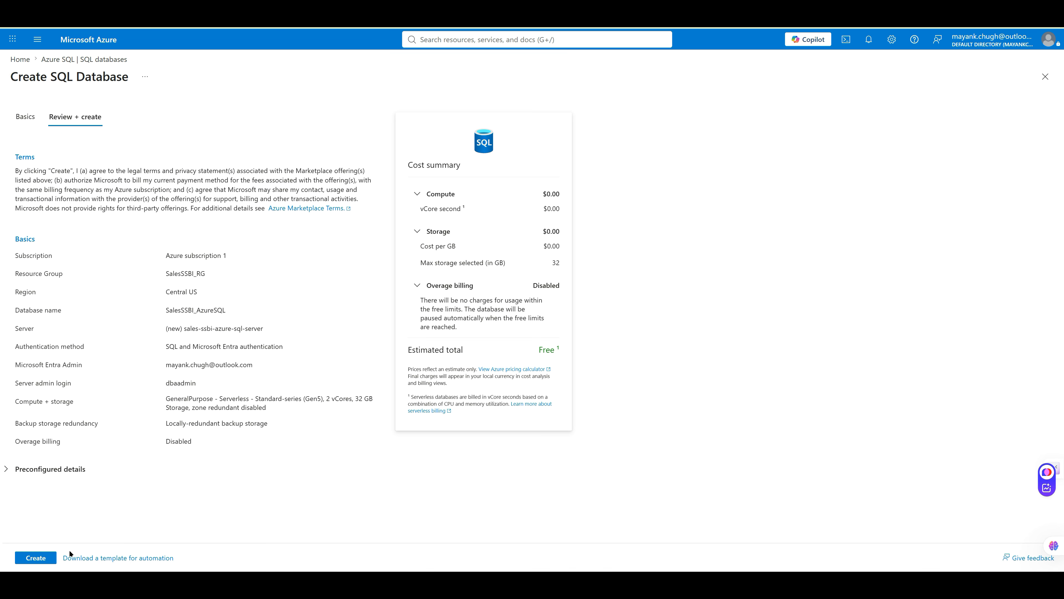
{"action": "left_click", "coordinate": [43, 559]}
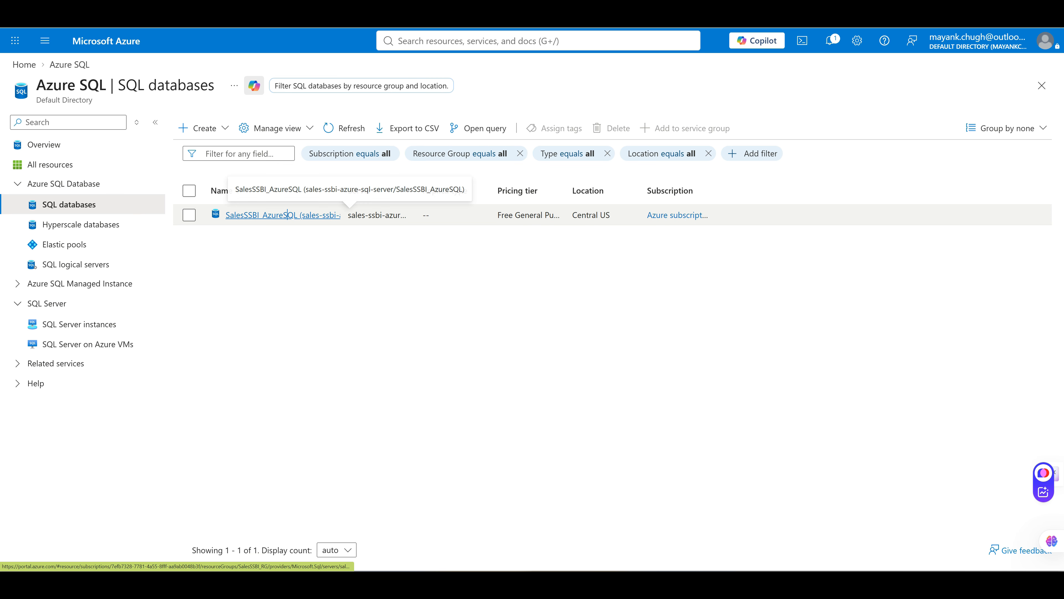
Open SalesSSBI_AzureSQL's connection strings and switch from JDBC to the ODBC Driver 18 strings
{"action": "left_click", "coordinate": [251, 215]}
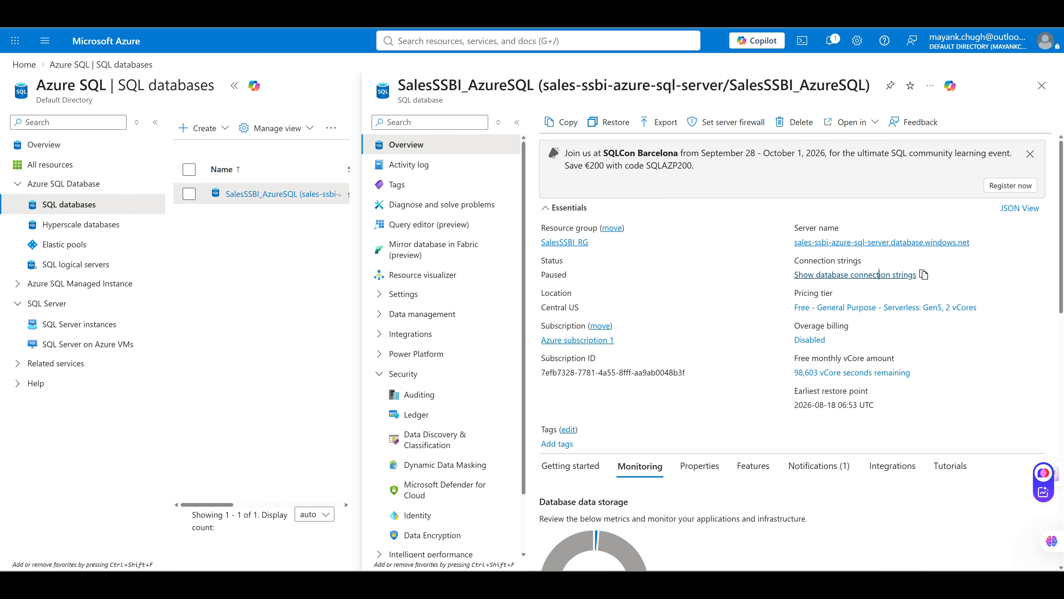
{"action": "left_click", "coordinate": [855, 275]}
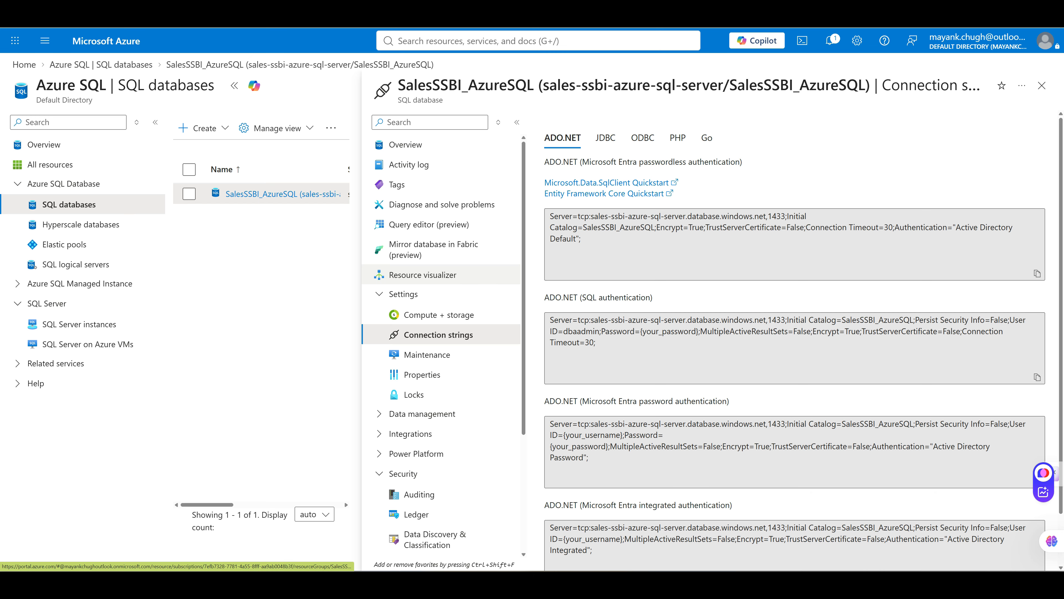
{"action": "key", "text": "ctrl+minus"}
{"action": "key", "text": "ctrl+plus"}
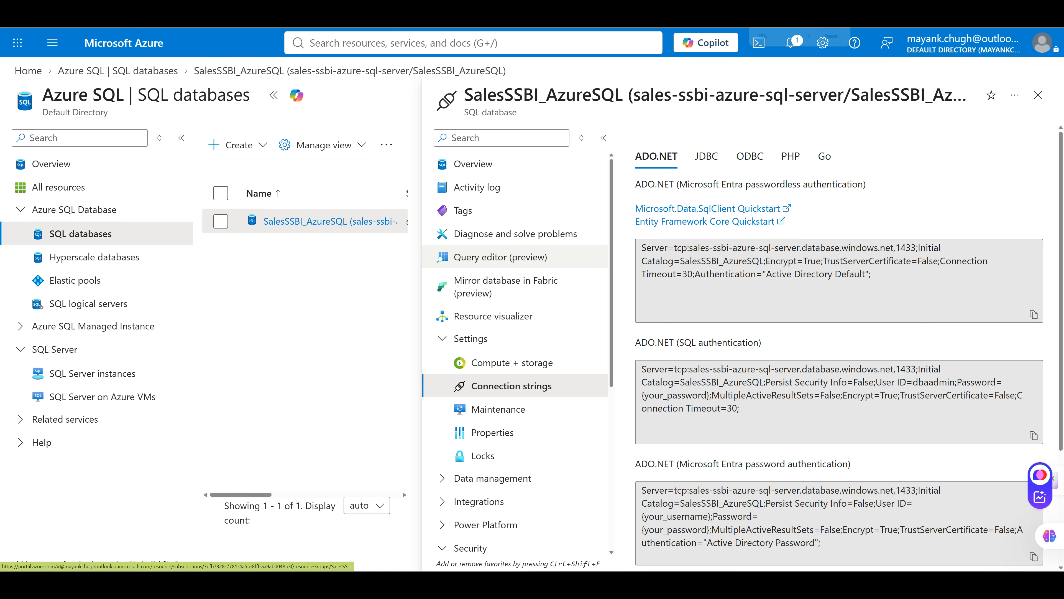
{"action": "left_click", "coordinate": [207, 153]}
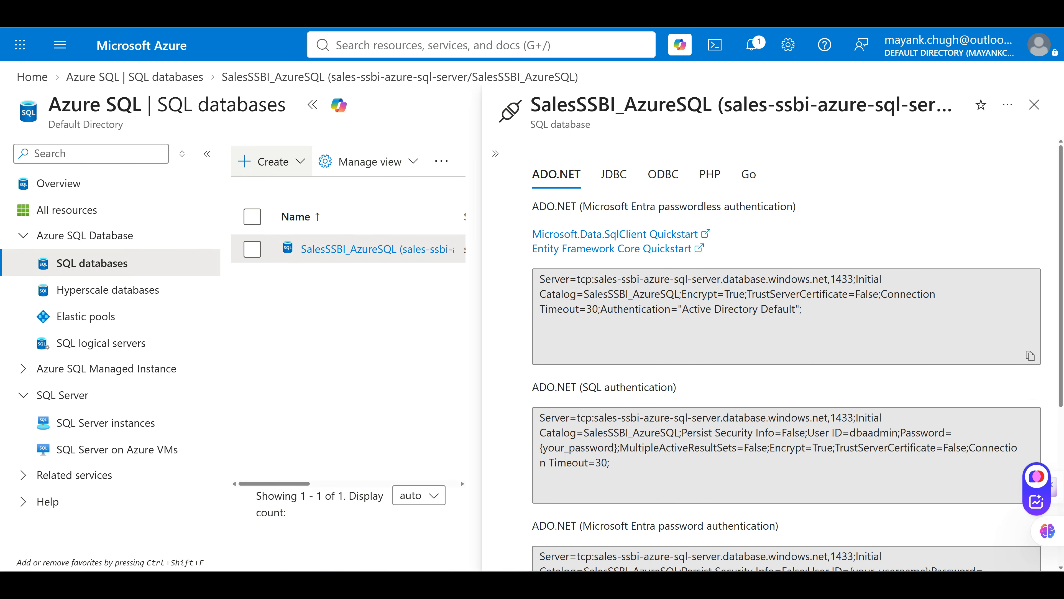
{"action": "left_click", "coordinate": [207, 153]}
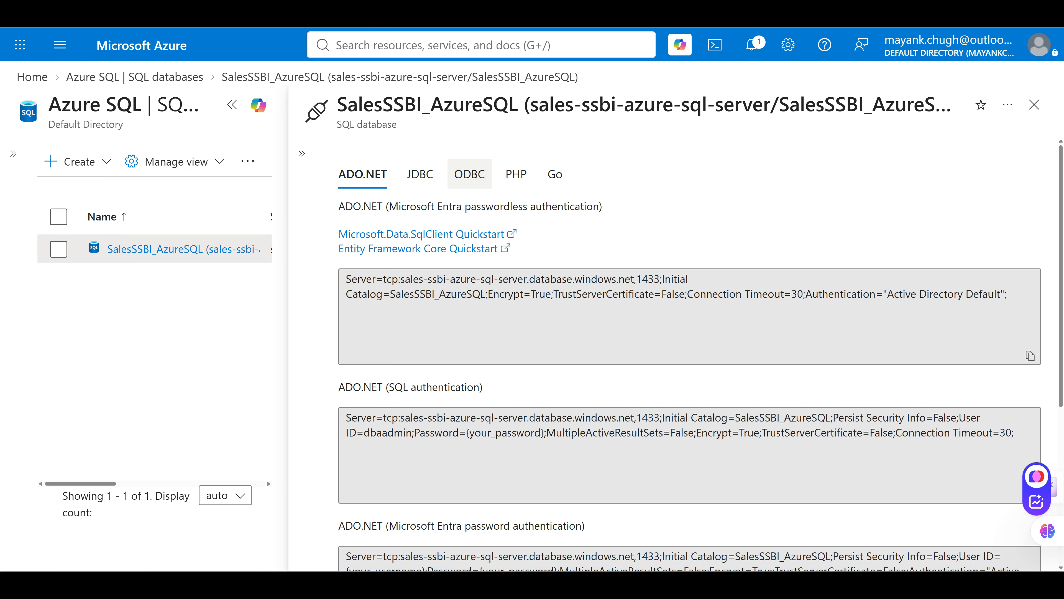
{"action": "left_click", "coordinate": [420, 173]}
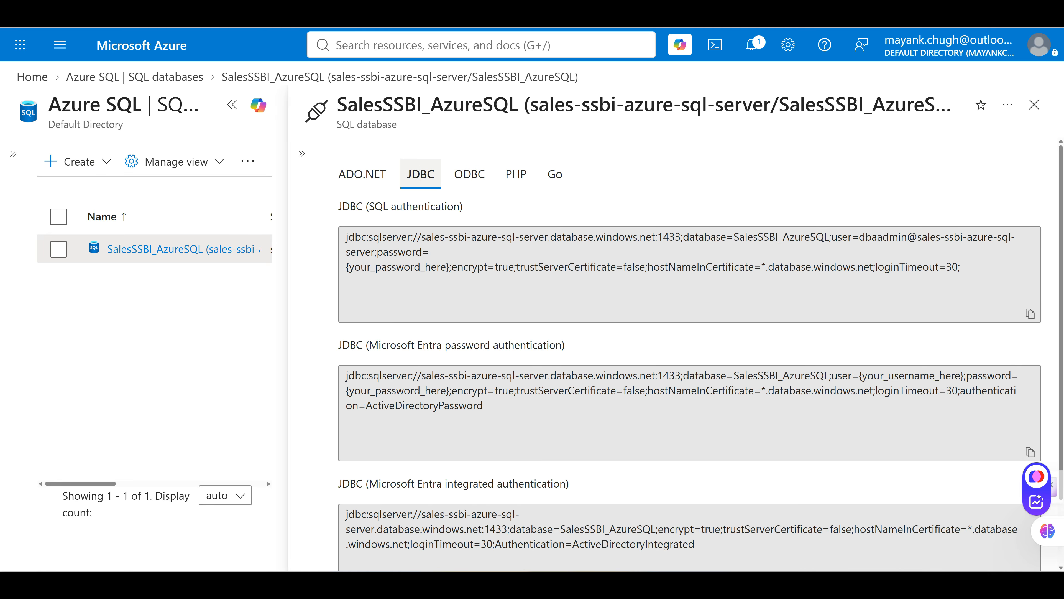
{"action": "key", "text": "Right"}
{"action": "key", "text": "Right"}
{"action": "key", "text": "Right"}
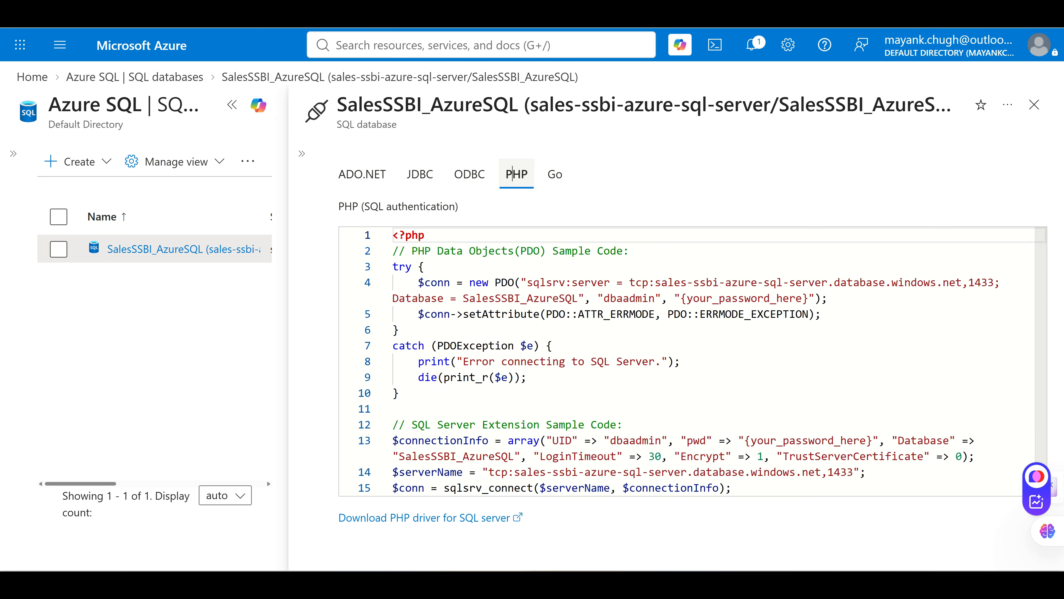
{"action": "left_click", "coordinate": [478, 173]}
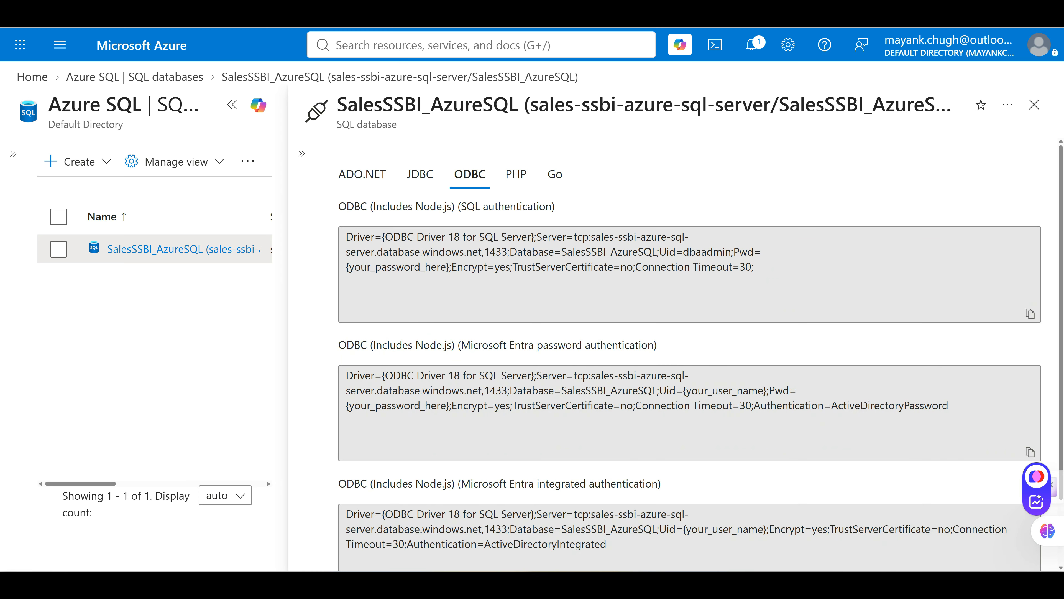
Inspect the ODBC string's server address, database name, admin user and password placeholder
{"action": "left_click", "coordinate": [480, 260]}
{"action": "left_click", "coordinate": [479, 260]}
{"action": "left_click_drag", "start_coordinate": [724, 252], "coordinate": [644, 252]}
{"action": "left_click", "coordinate": [603, 252]}
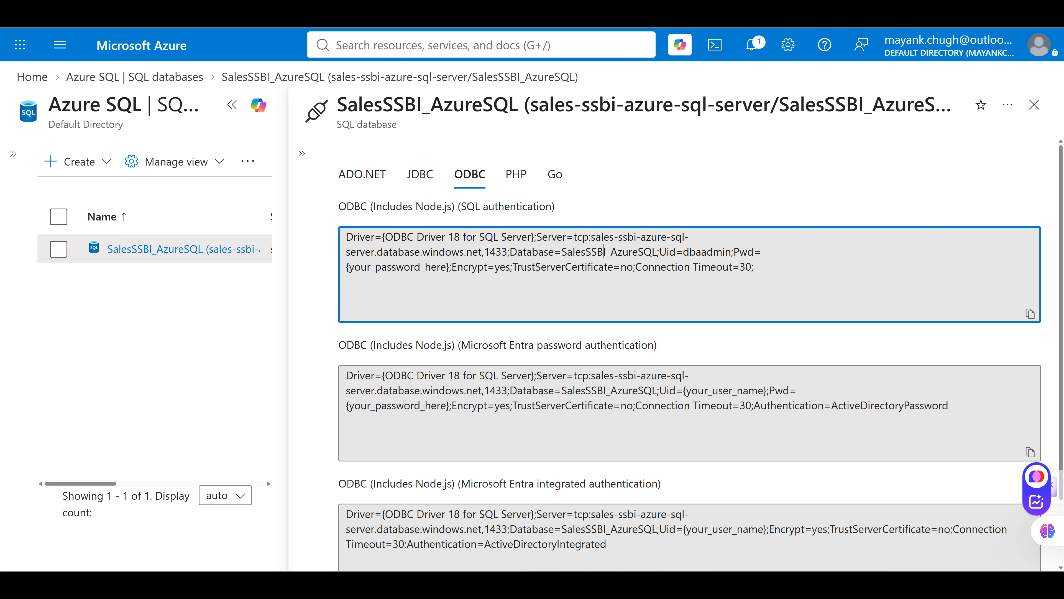
{"action": "left_click_drag", "start_coordinate": [482, 252], "coordinate": [591, 237]}
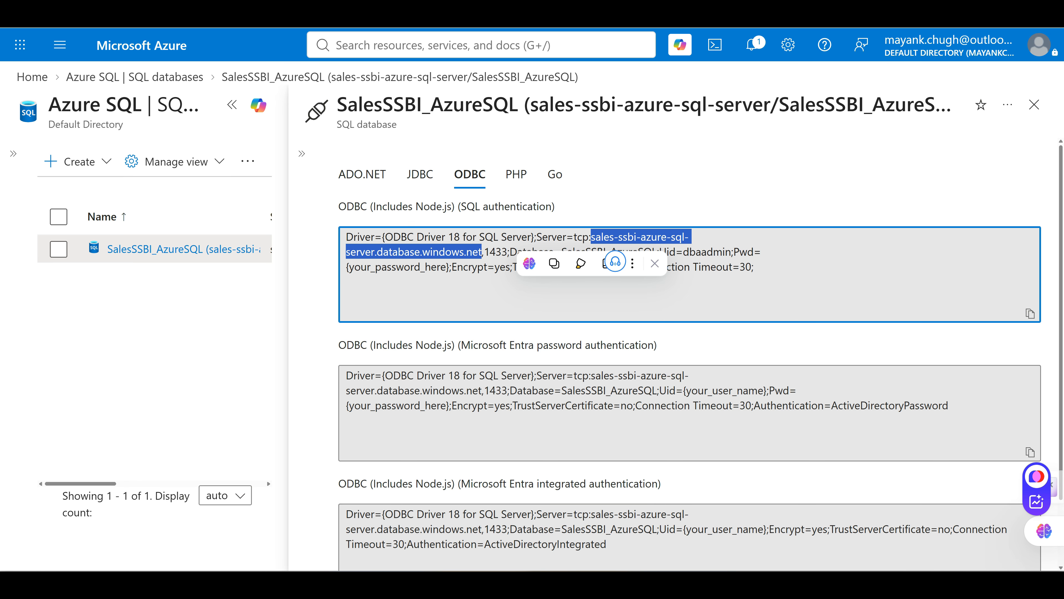
{"action": "left_click", "coordinate": [541, 294]}
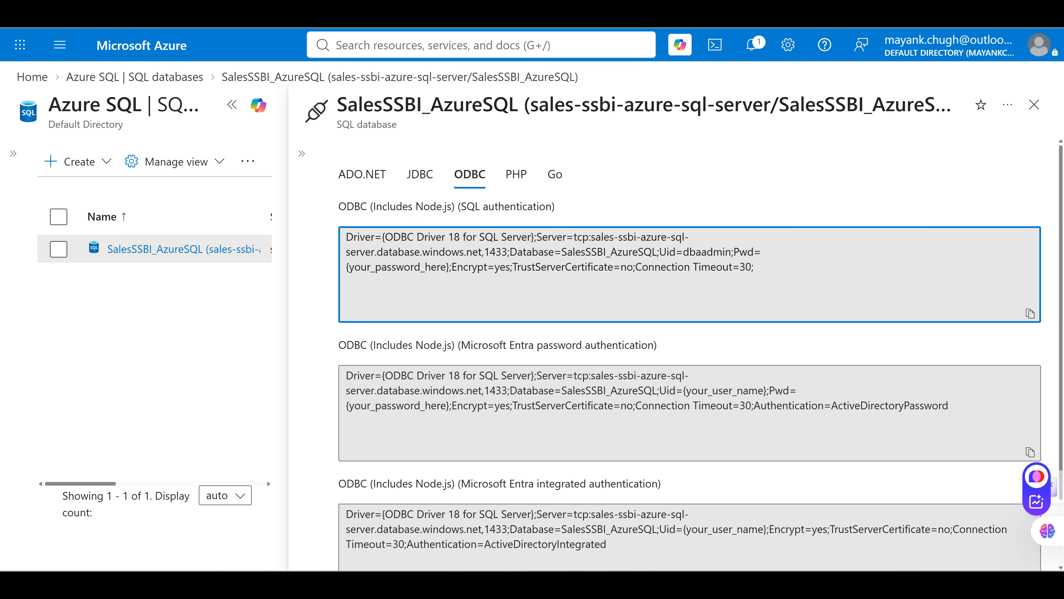
{"action": "left_click_drag", "start_coordinate": [561, 252], "coordinate": [657, 251]}
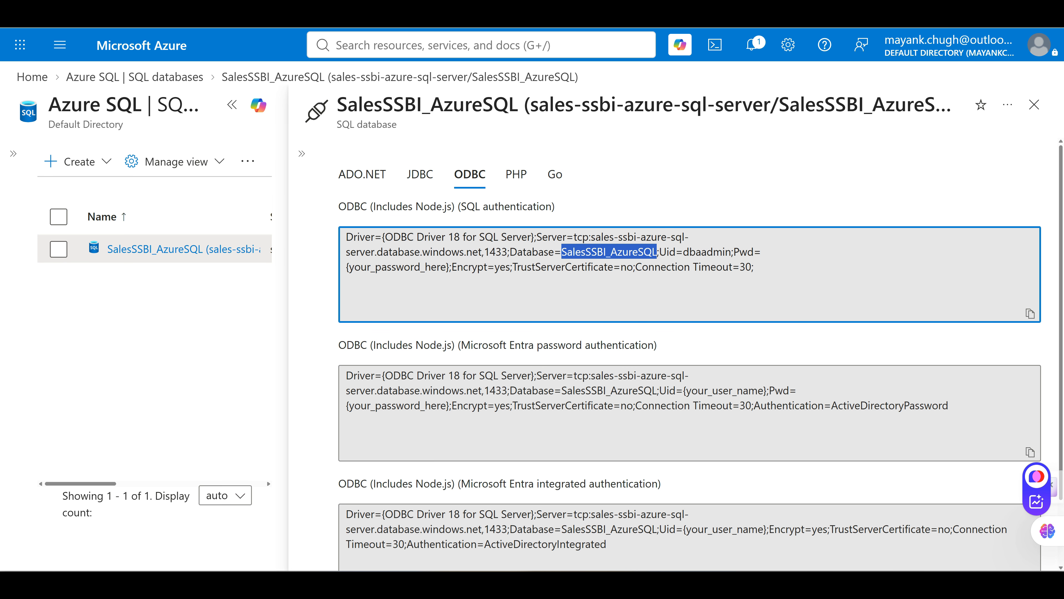
{"action": "double_click", "coordinate": [700, 252]}
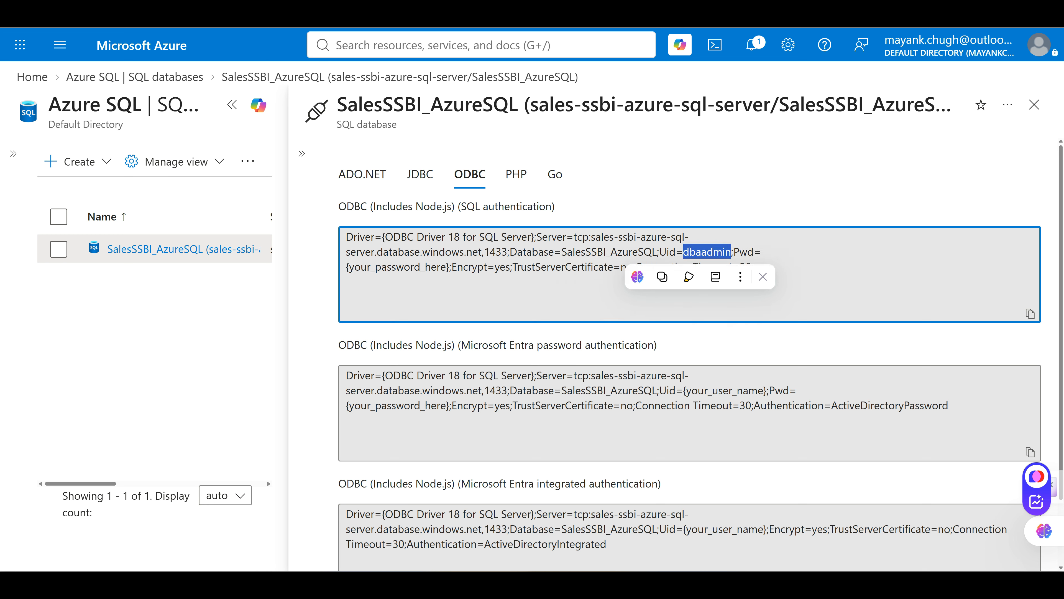
{"action": "double_click", "coordinate": [397, 267]}
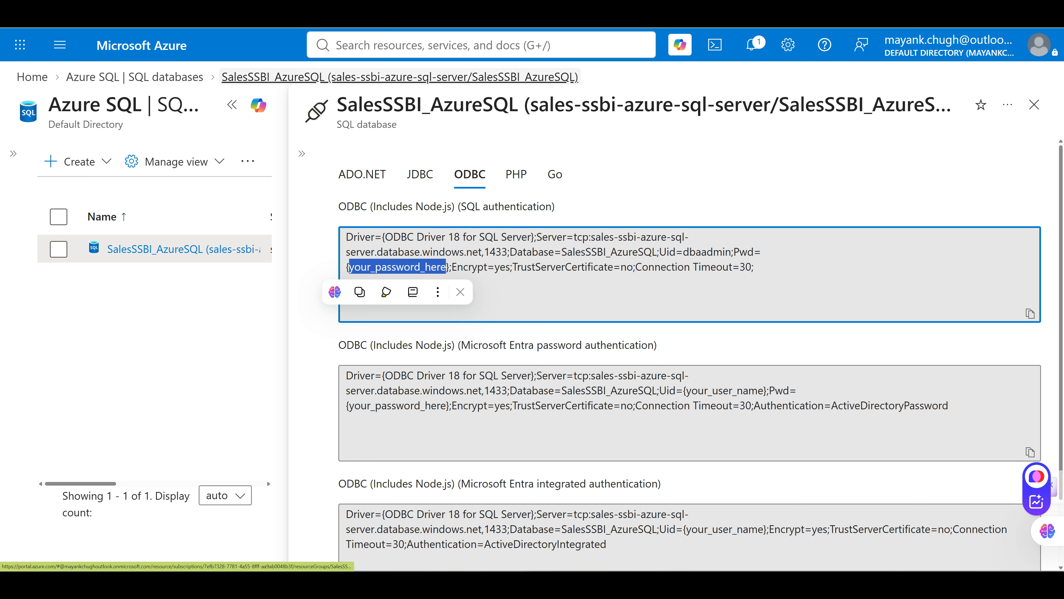
Return to the SalesSSBI_AzureSQL Overview from the expanded resource menu
{"action": "left_click", "coordinate": [318, 77]}
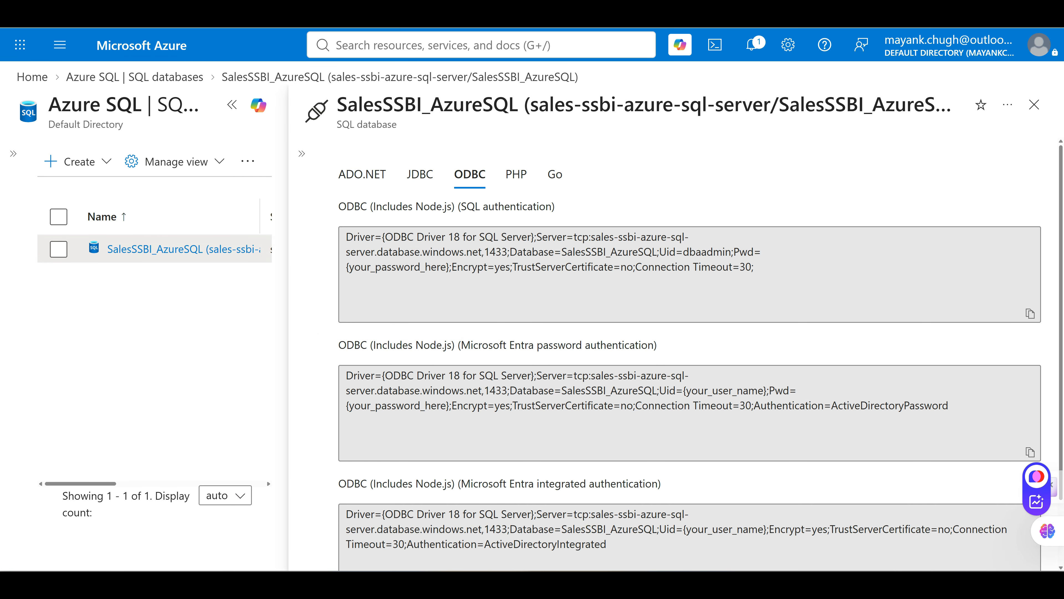
{"action": "left_click", "coordinate": [157, 249]}
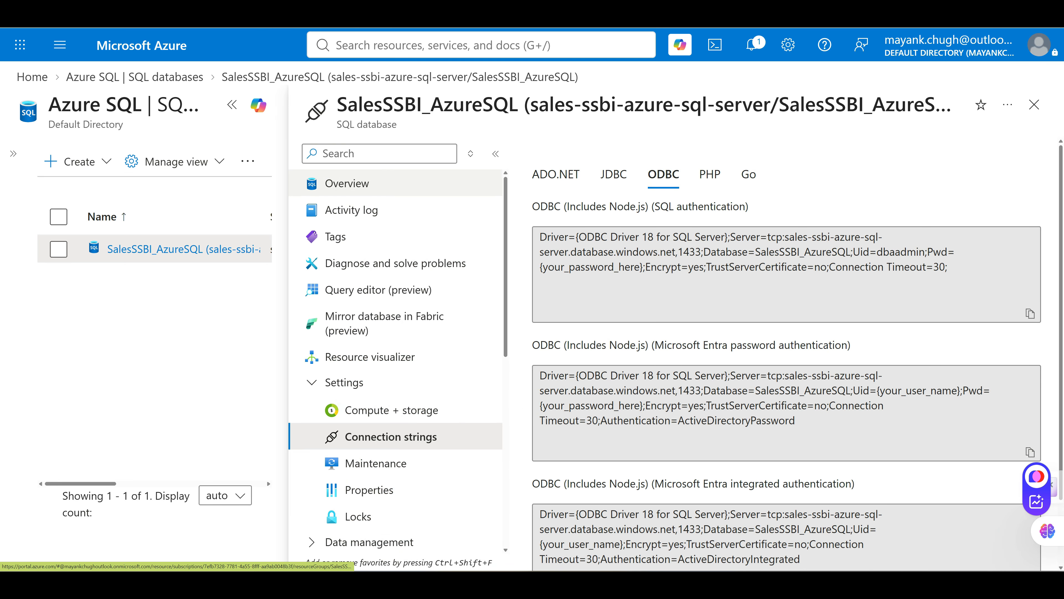
{"action": "left_click", "coordinate": [347, 183]}
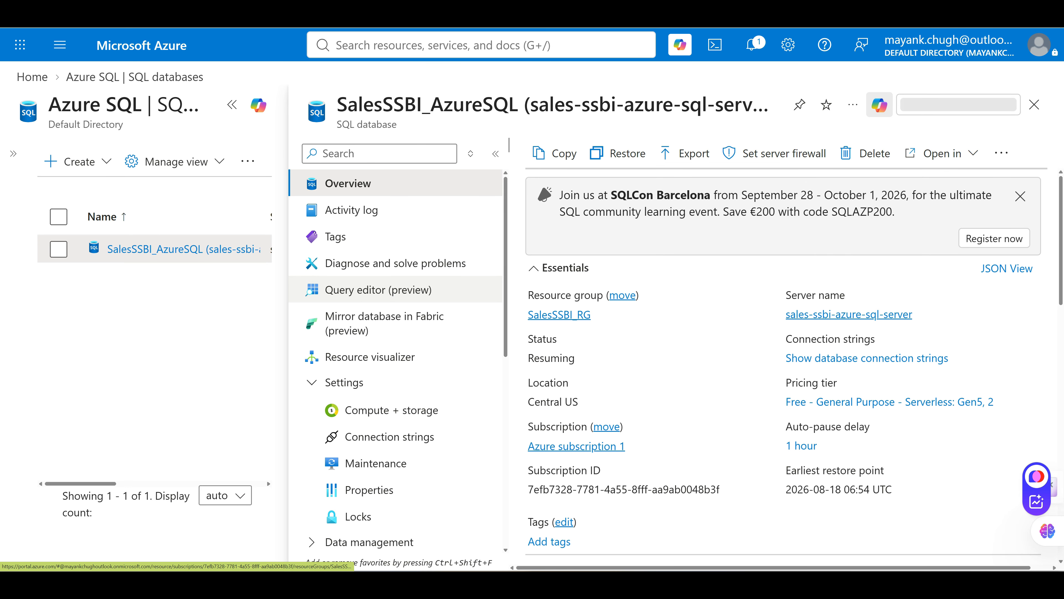
Open Query editor (preview) and expand dbo's Tables, Views, Stored Procedures and Functions folders
{"action": "left_click", "coordinate": [378, 290]}
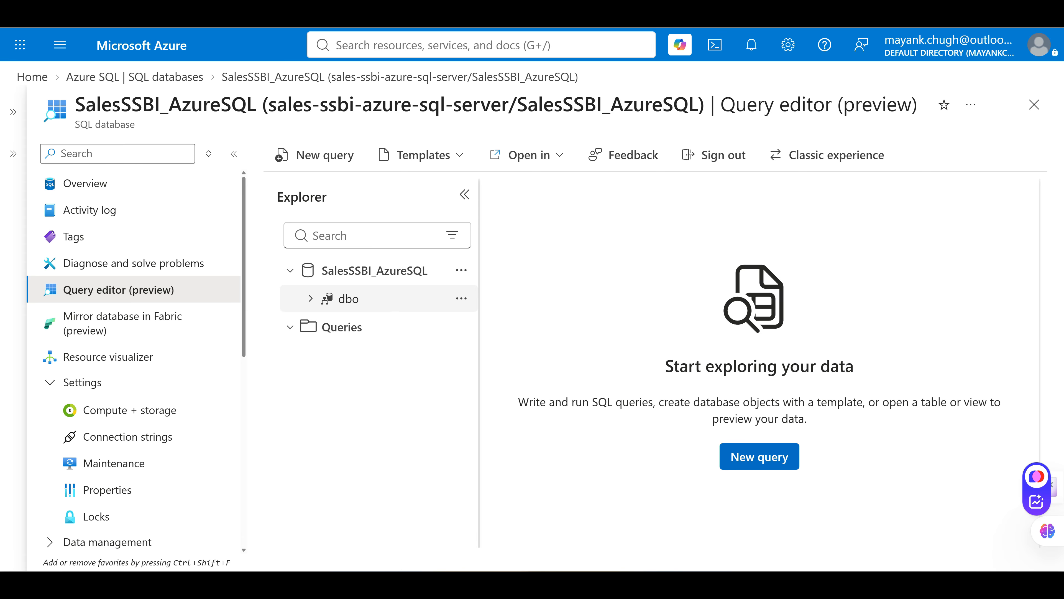
{"action": "left_click", "coordinate": [311, 299]}
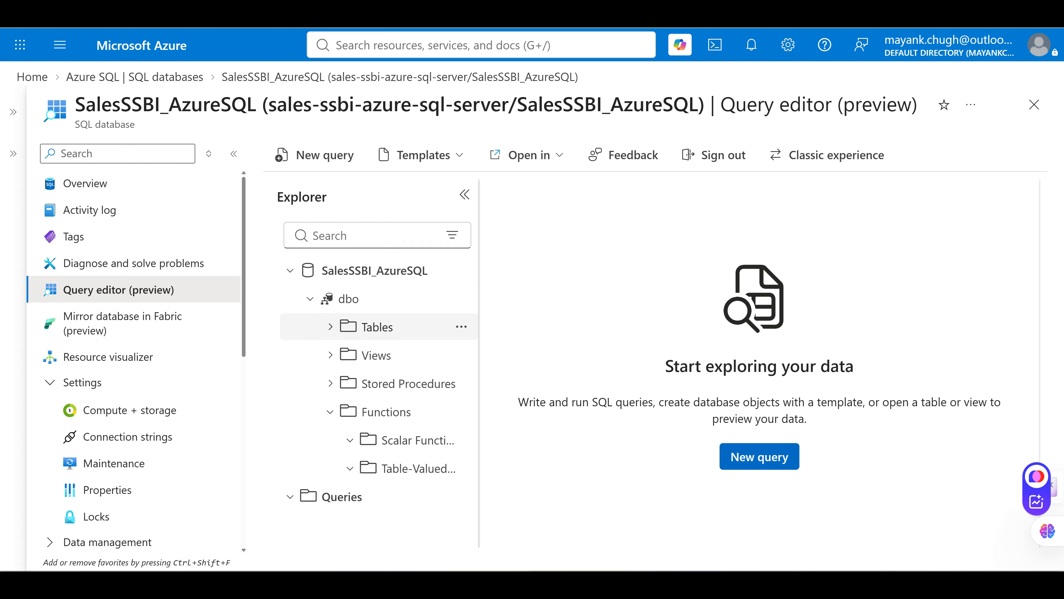
{"action": "left_click", "coordinate": [331, 326]}
{"action": "left_click", "coordinate": [330, 355]}
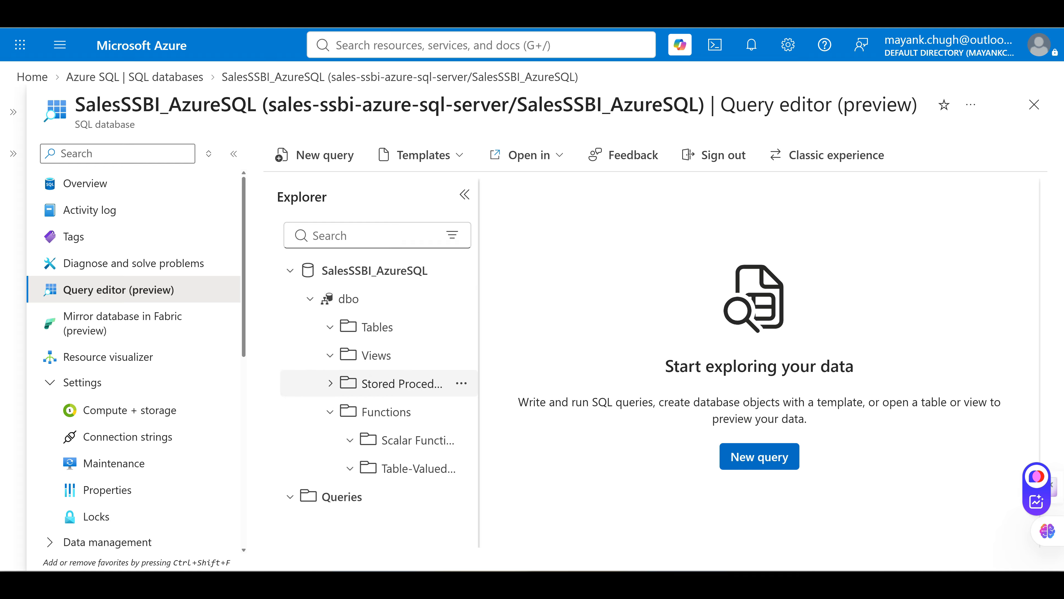
{"action": "left_click", "coordinate": [330, 412]}
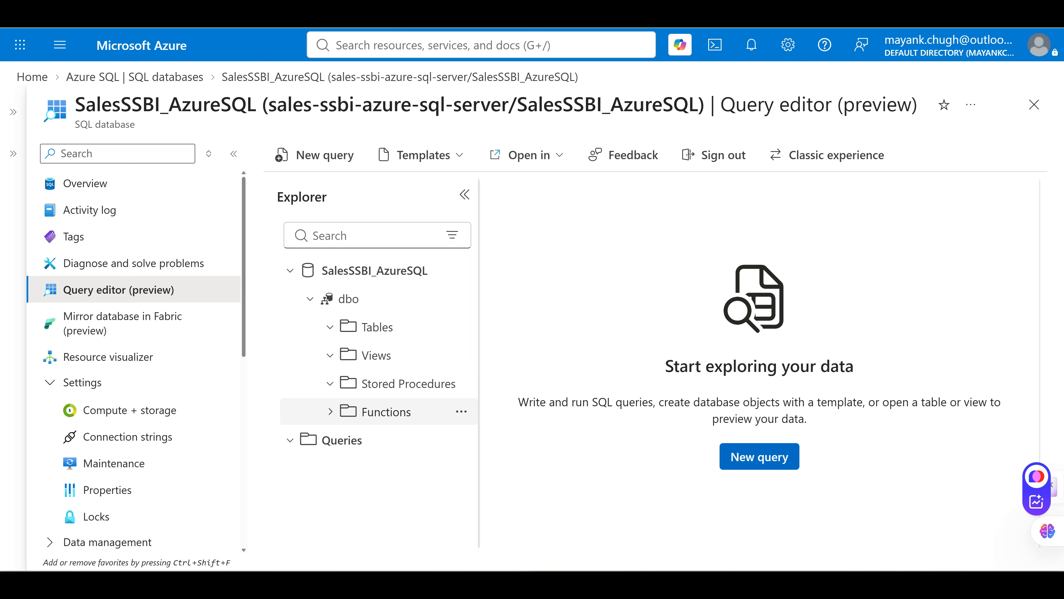
{"action": "left_click", "coordinate": [331, 412]}
{"action": "left_click", "coordinate": [350, 440]}
{"action": "left_click", "coordinate": [350, 439]}
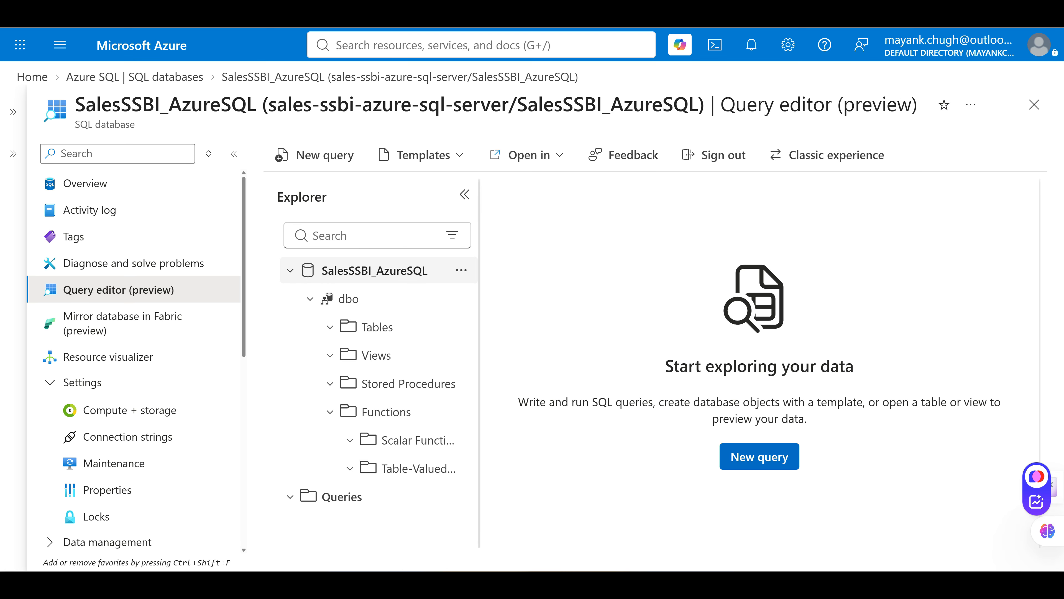
Start a new query, widen the editor, and paste the CREATE TABLE script
{"action": "left_click", "coordinate": [314, 155]}
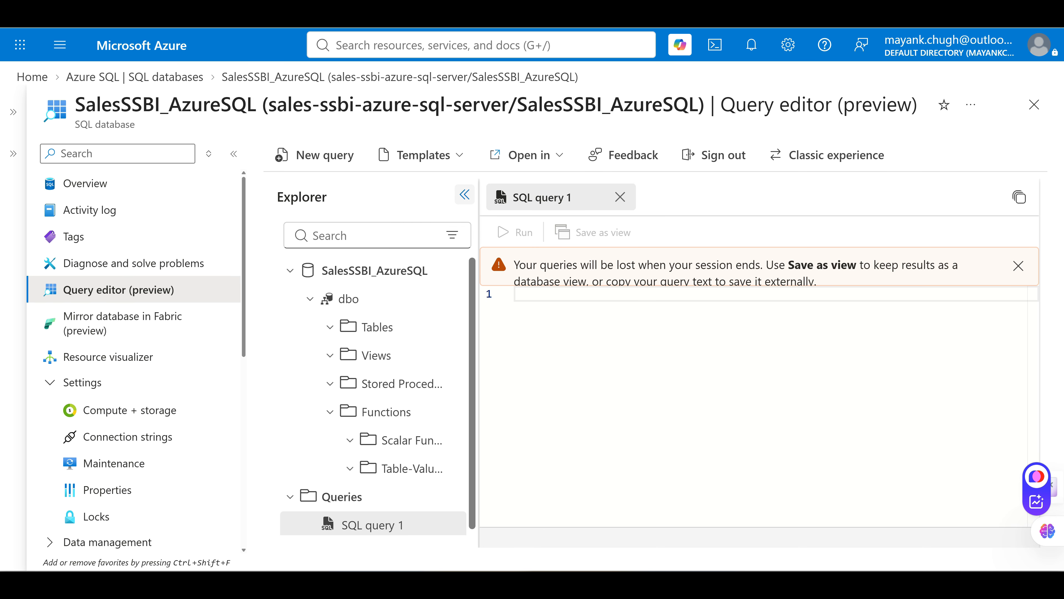
{"action": "left_click", "coordinate": [233, 153]}
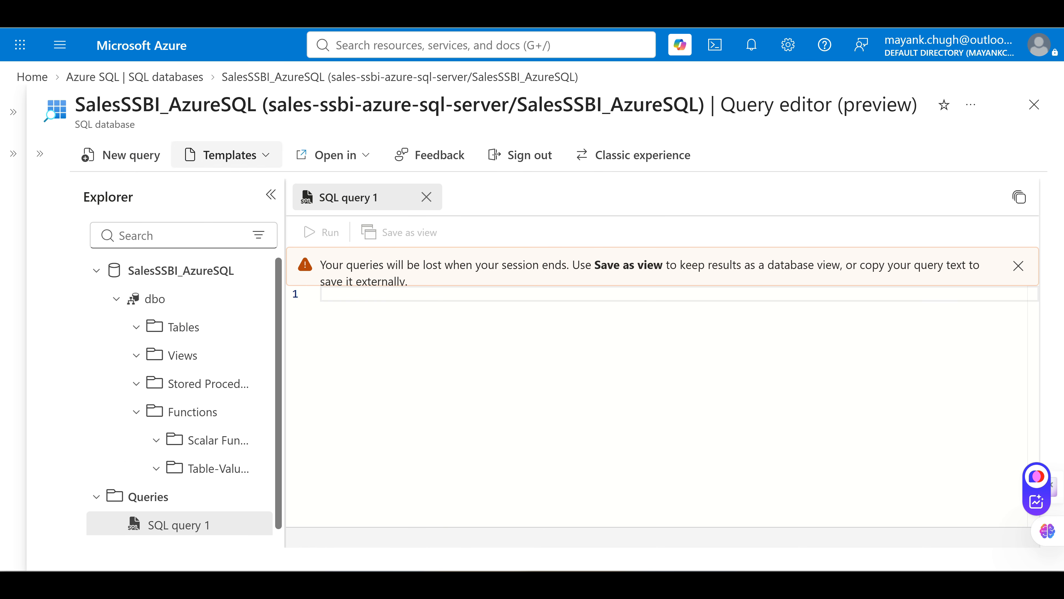
{"action": "left_click", "coordinate": [268, 195]}
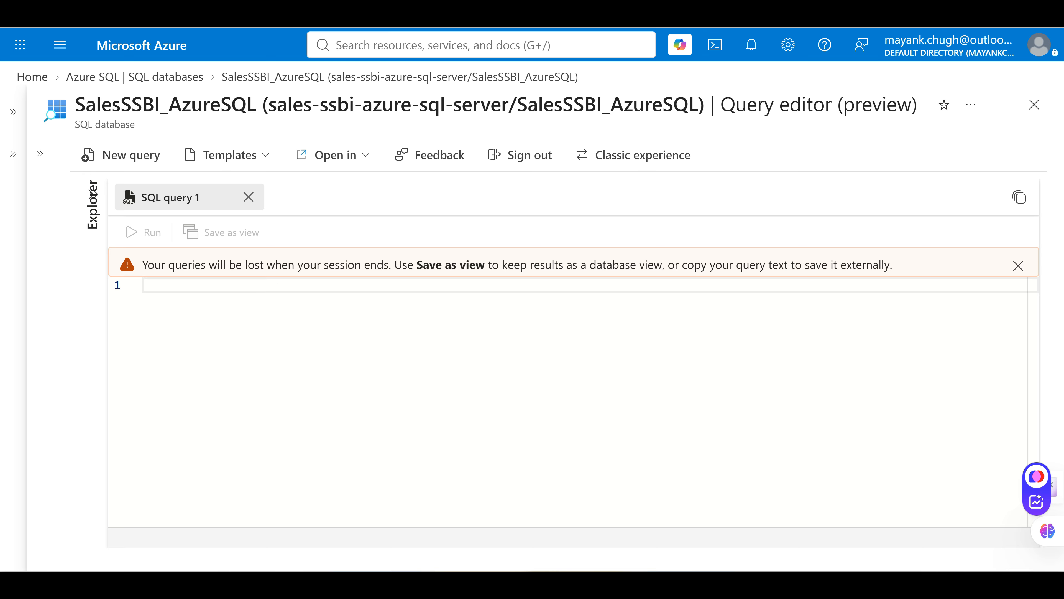
{"action": "key", "text": "ctrl+v"}
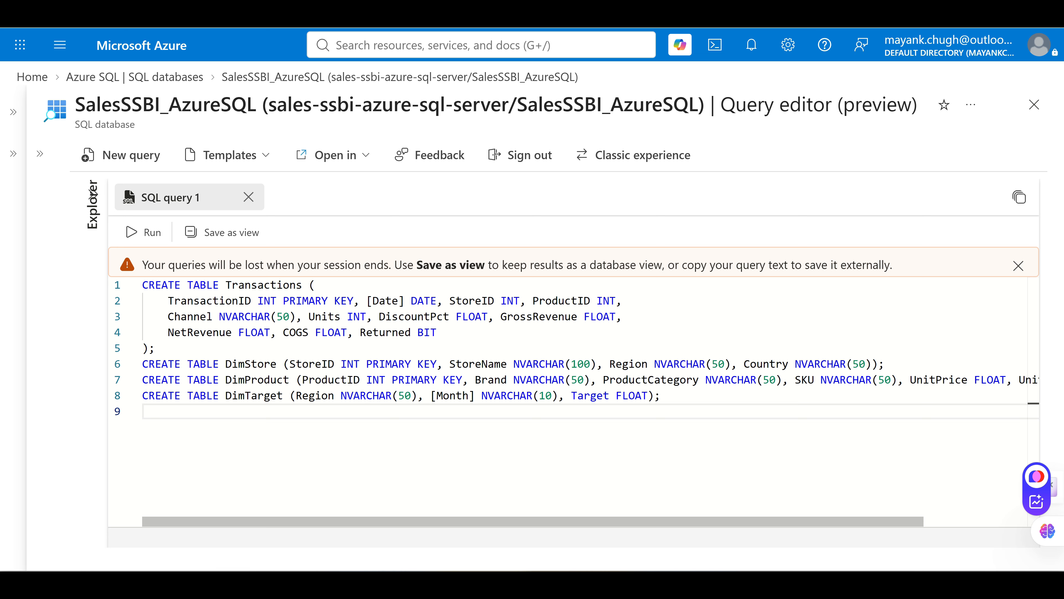
Select the whole CREATE TABLE Transactions statement in the script
{"action": "mouse_move", "coordinate": [250, 364]}
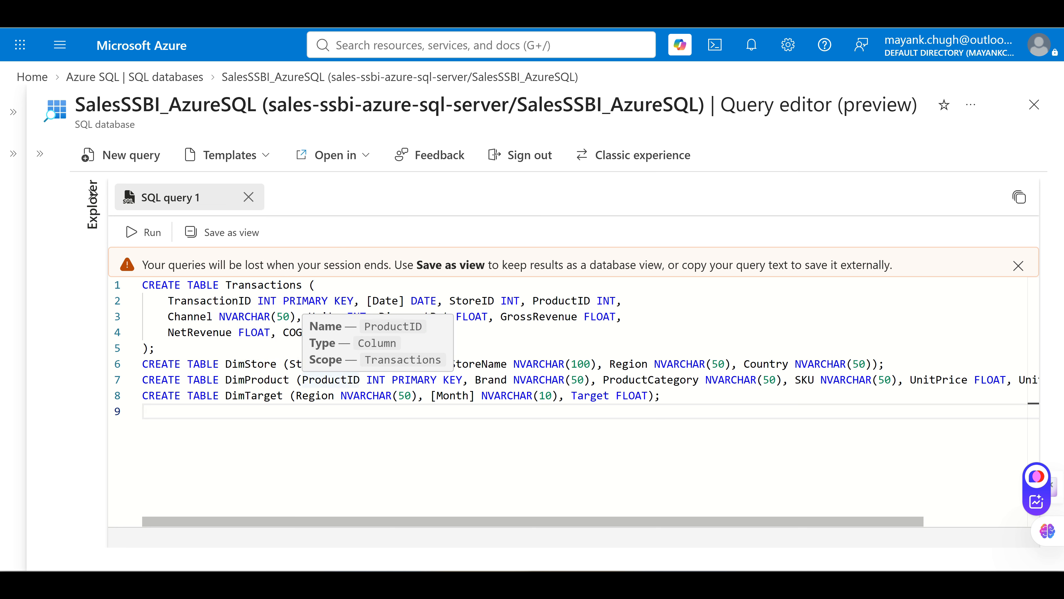
{"action": "left_click", "coordinate": [437, 332]}
{"action": "mouse_move", "coordinate": [629, 364]}
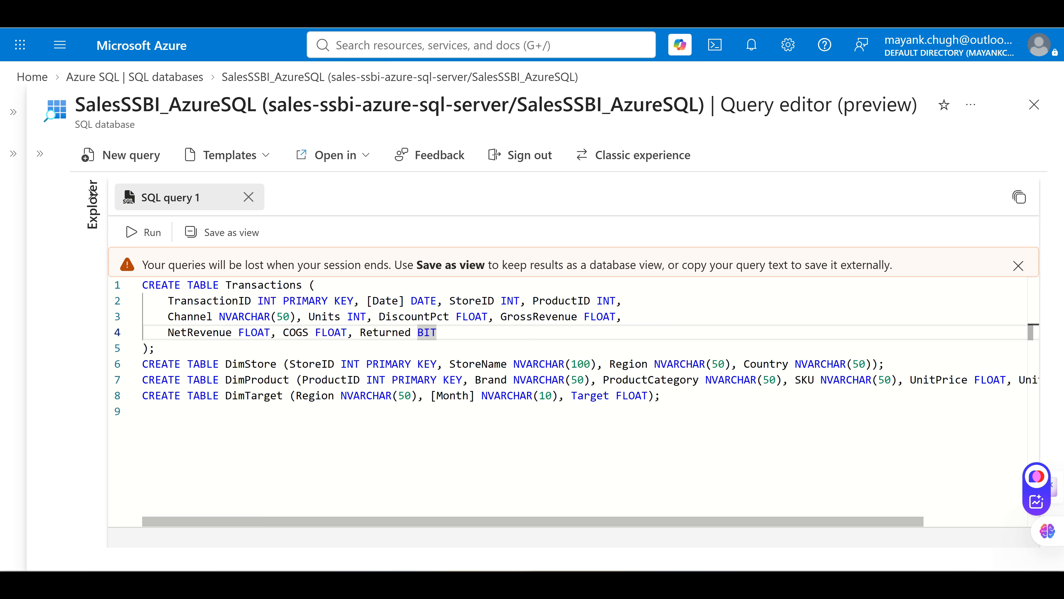
{"action": "left_click_drag", "start_coordinate": [156, 347], "coordinate": [143, 285]}
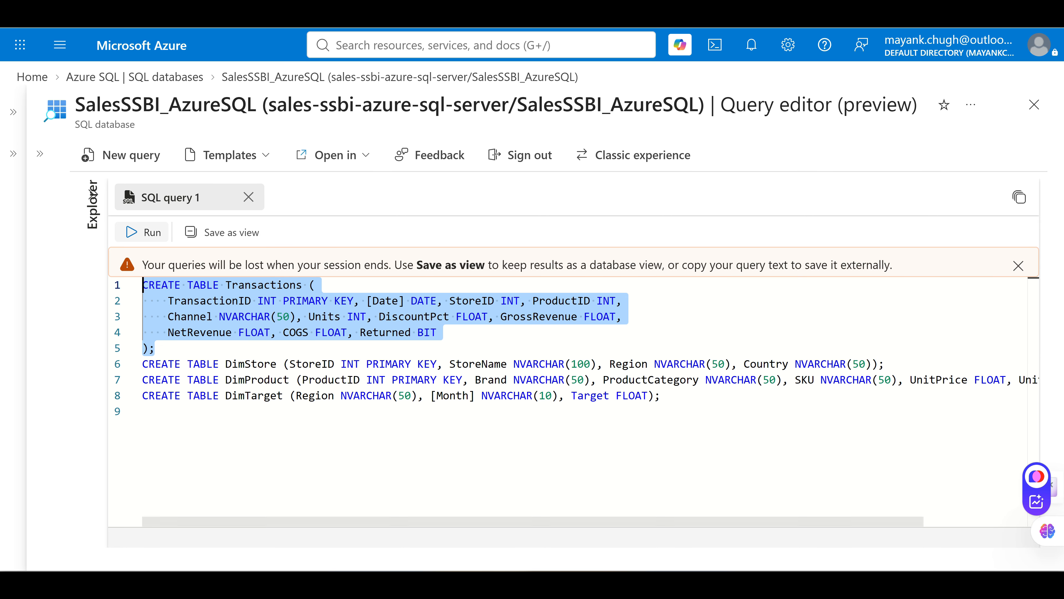
Run the selected CREATE TABLE Transactions statement
{"action": "left_click", "coordinate": [138, 232]}
{"action": "left_click", "coordinate": [232, 316]}
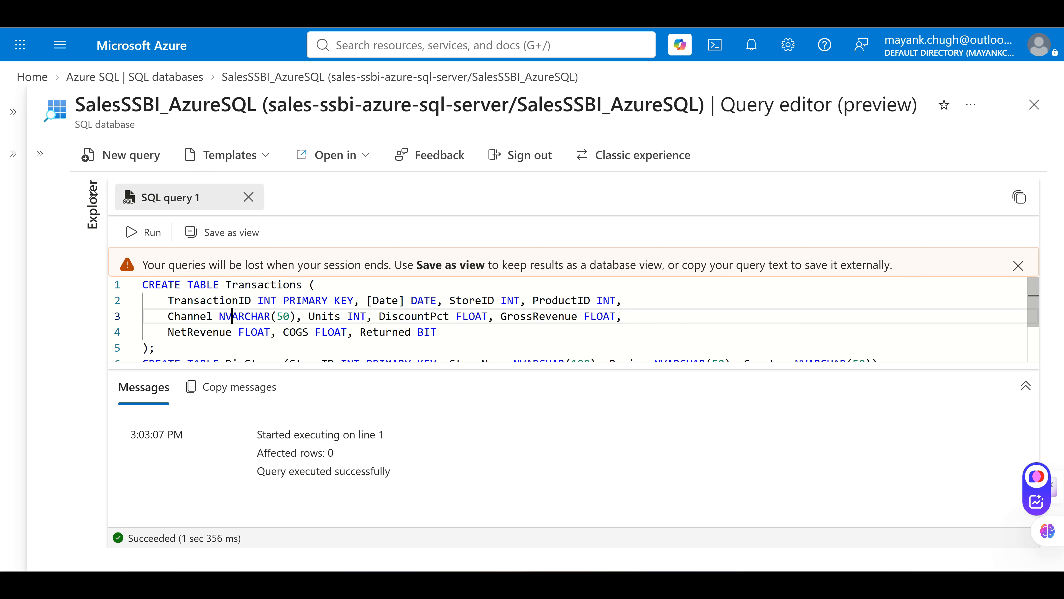
{"action": "scroll", "coordinate": [231, 316], "scroll_direction": "down", "scroll_amount": 1}
Select the CREATE TABLE DimStore statement and run it
{"action": "left_click", "coordinate": [859, 343]}
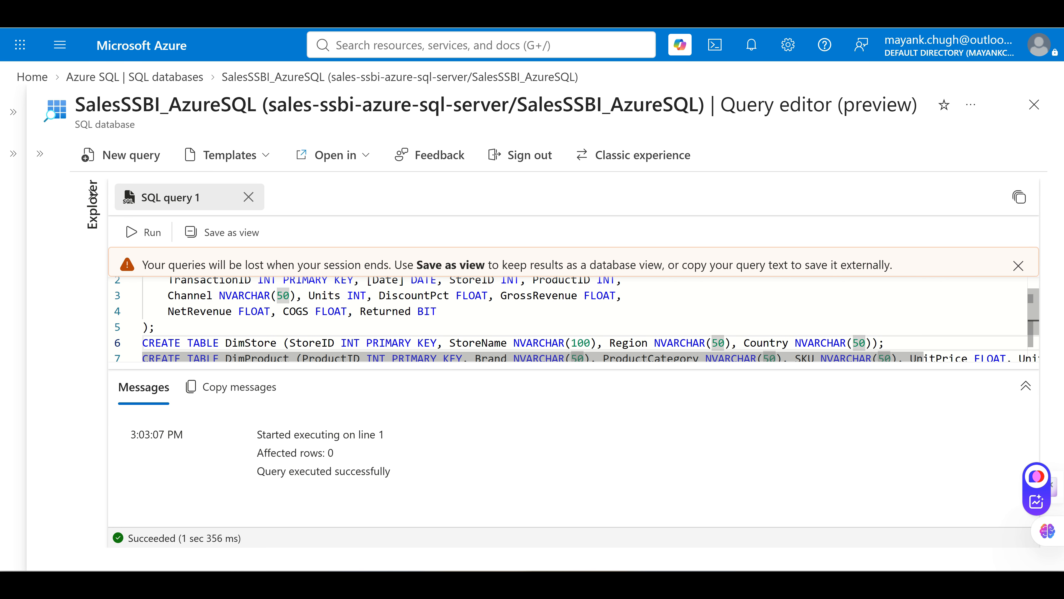
{"action": "left_click", "coordinate": [40, 234]}
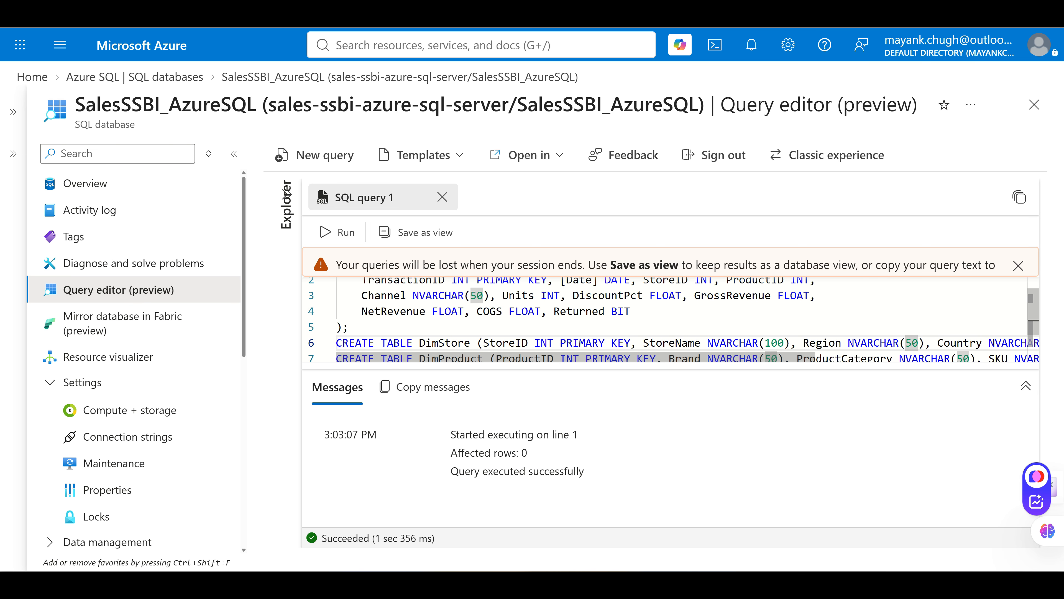
{"action": "left_click", "coordinate": [233, 154]}
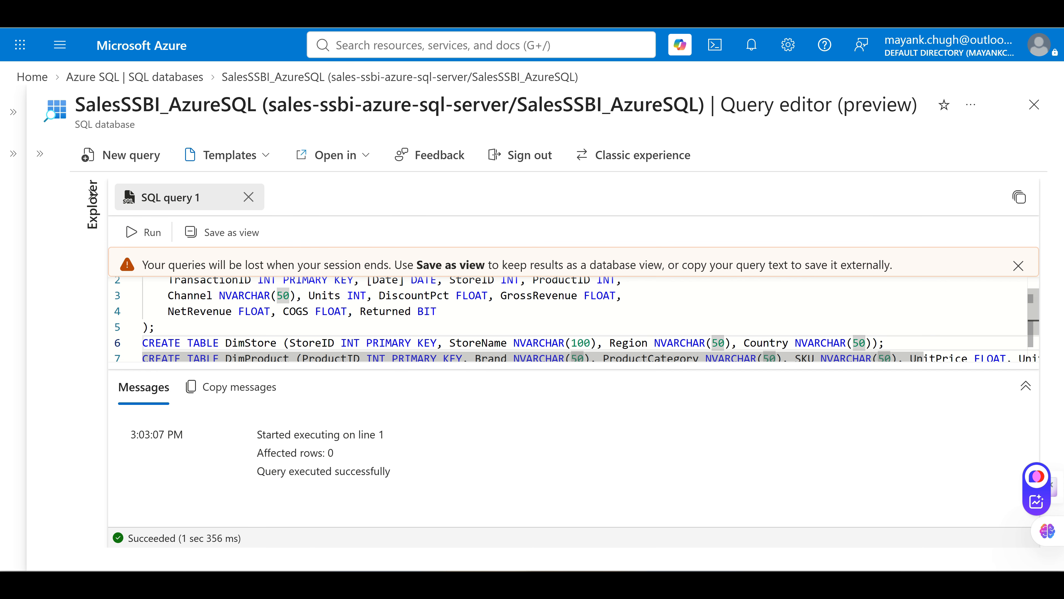
{"action": "left_click", "coordinate": [40, 210]}
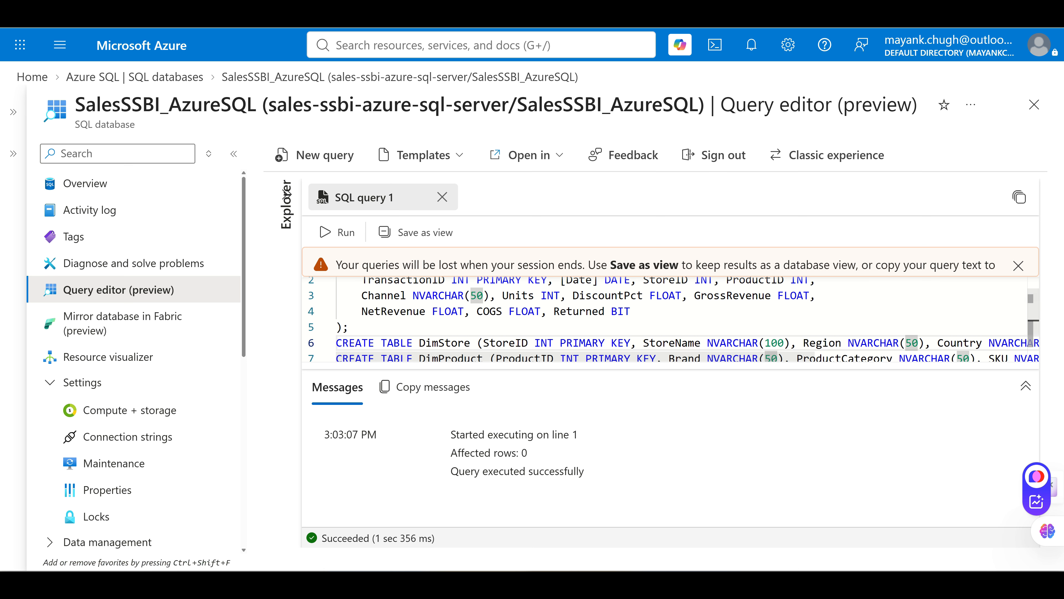
{"action": "left_click", "coordinate": [234, 154]}
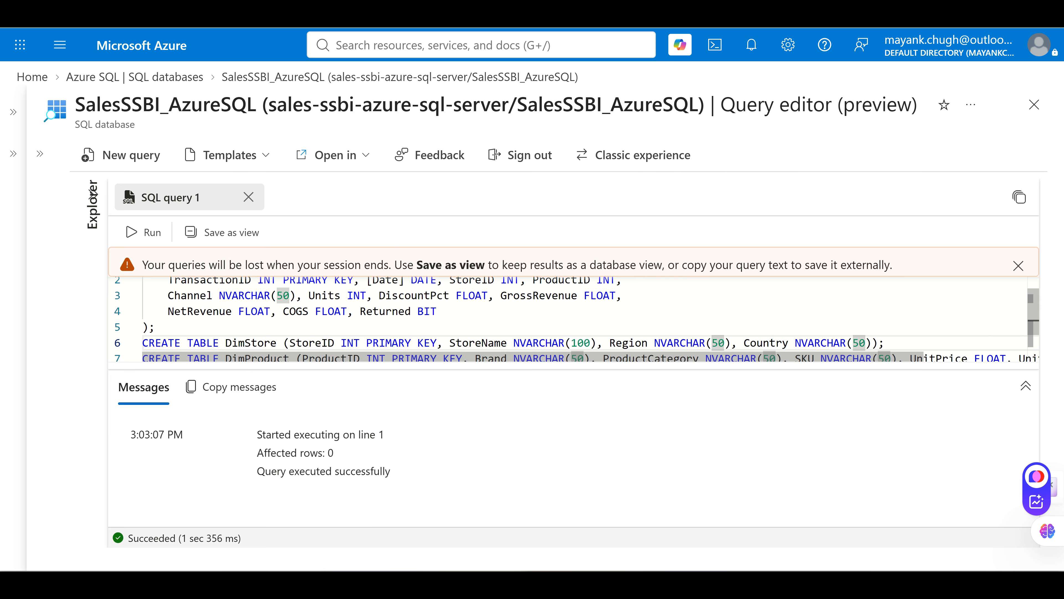
{"action": "left_click", "coordinate": [884, 343]}
{"action": "left_click_drag", "start_coordinate": [885, 343], "coordinate": [143, 343]}
{"action": "left_click", "coordinate": [143, 232]}
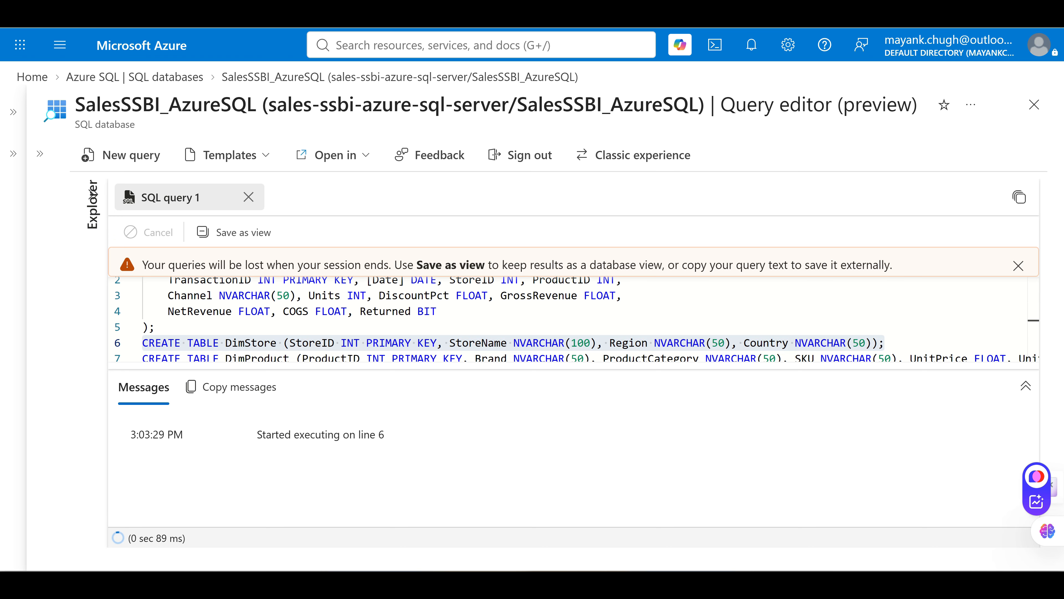
Select the CREATE TABLE DimProduct statement and run it
{"action": "scroll", "coordinate": [662, 327], "scroll_direction": "down", "scroll_amount": 1}
{"action": "left_click", "coordinate": [662, 332]}
{"action": "left_click", "coordinate": [143, 317]}
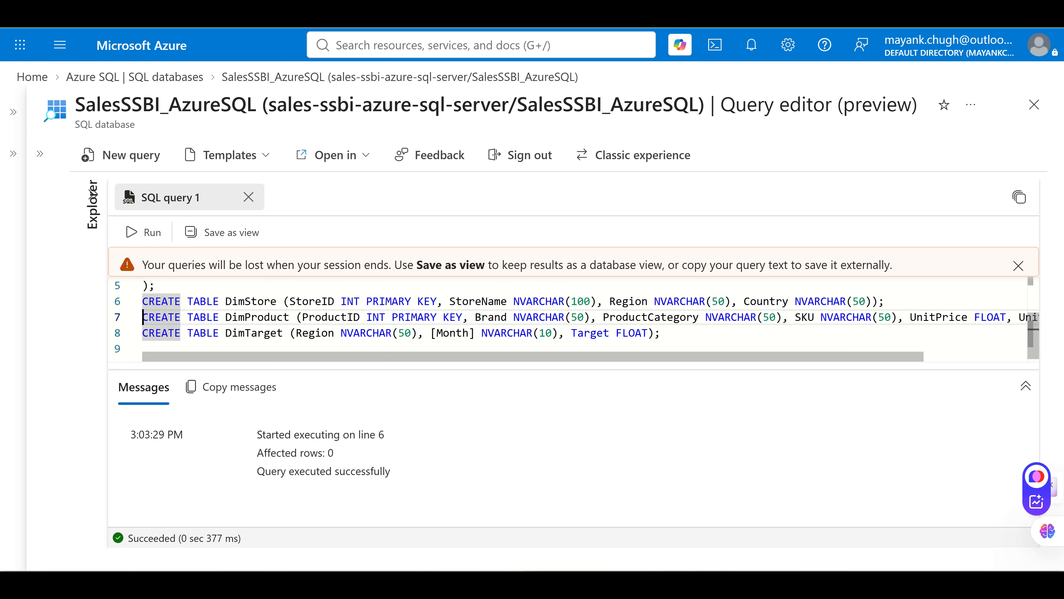
{"action": "scroll", "coordinate": [585, 319], "scroll_direction": "down", "scroll_amount": 1}
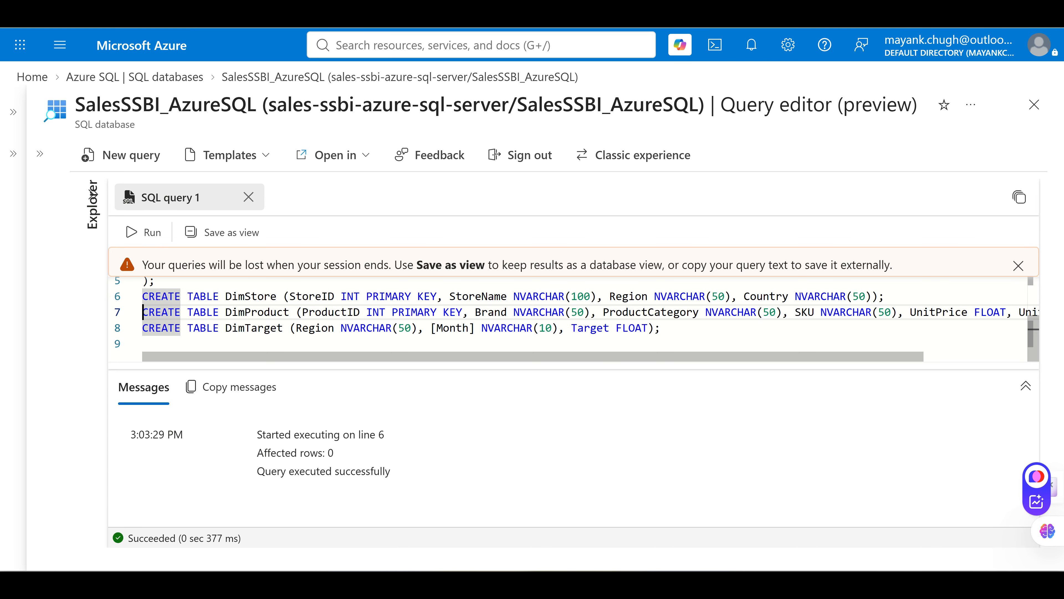
{"action": "left_click", "coordinate": [813, 296]}
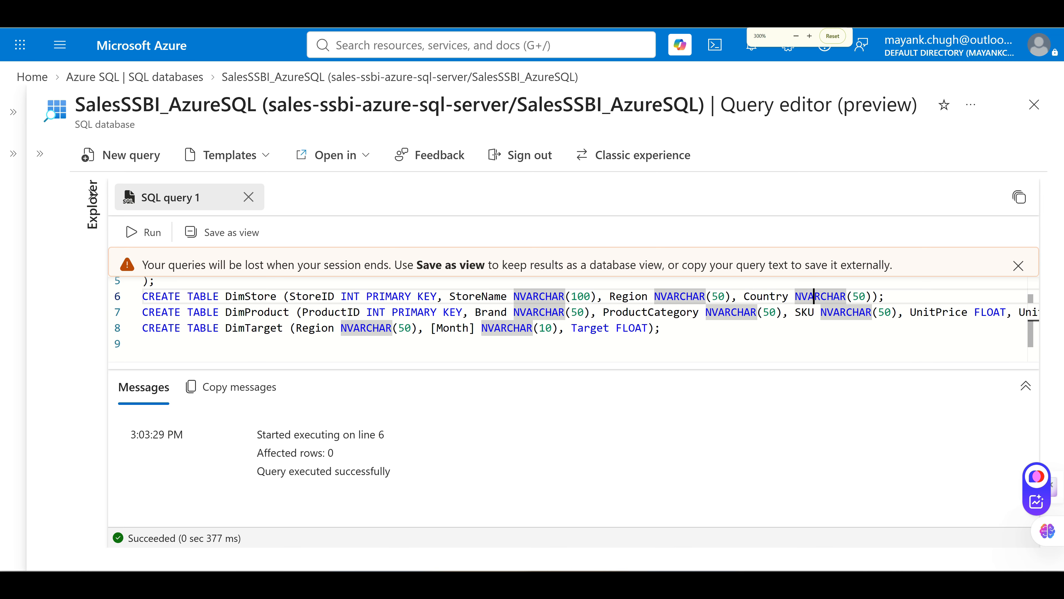
{"action": "key", "text": "ctrl+plus"}
{"action": "key", "text": "ctrl+minus"}
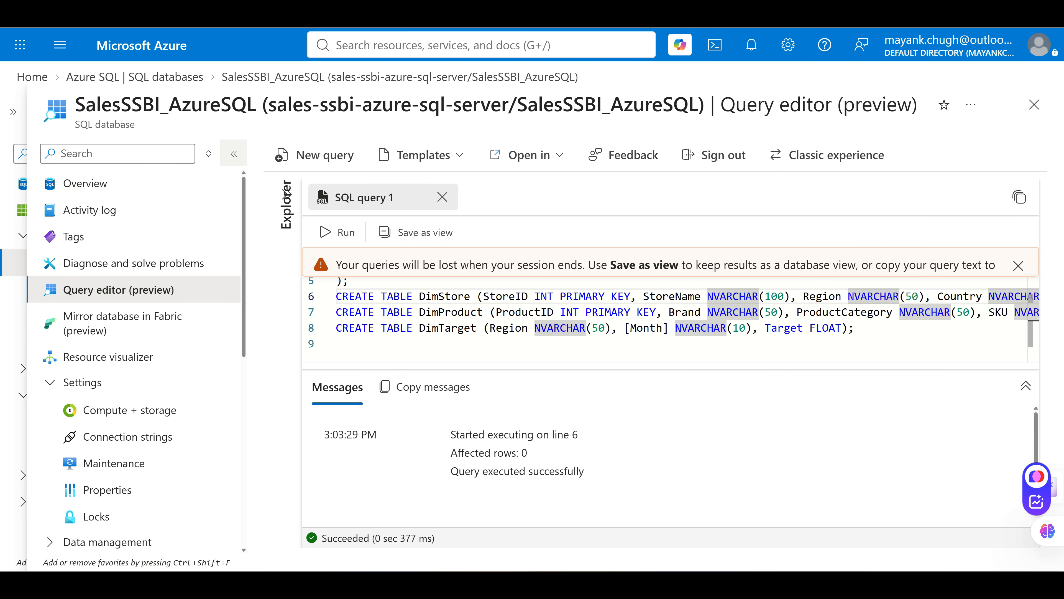
{"action": "left_click", "coordinate": [233, 154]}
{"action": "left_click", "coordinate": [666, 328]}
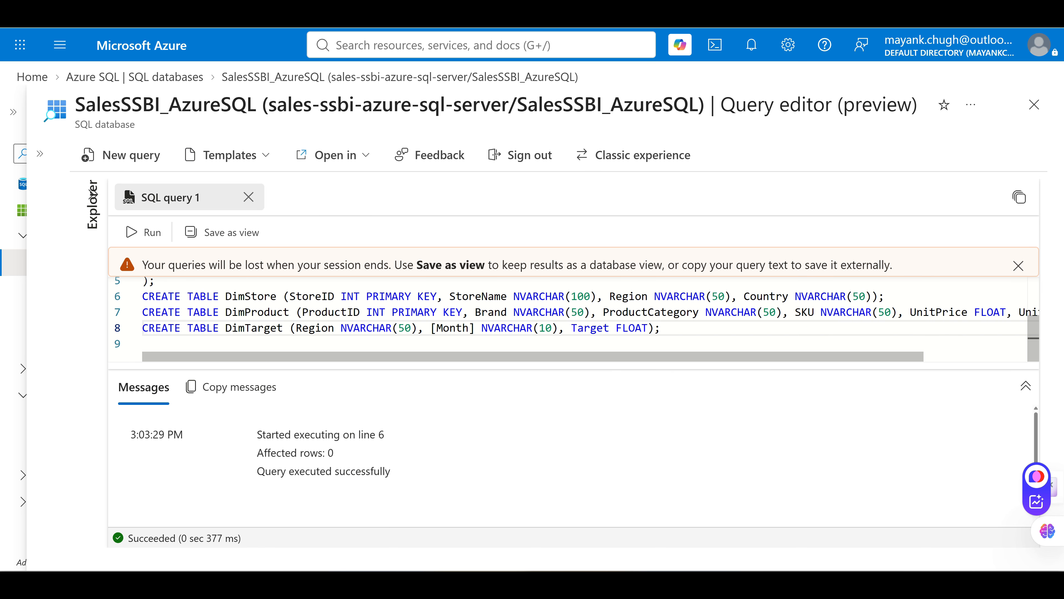
{"action": "left_click", "coordinate": [143, 311]}
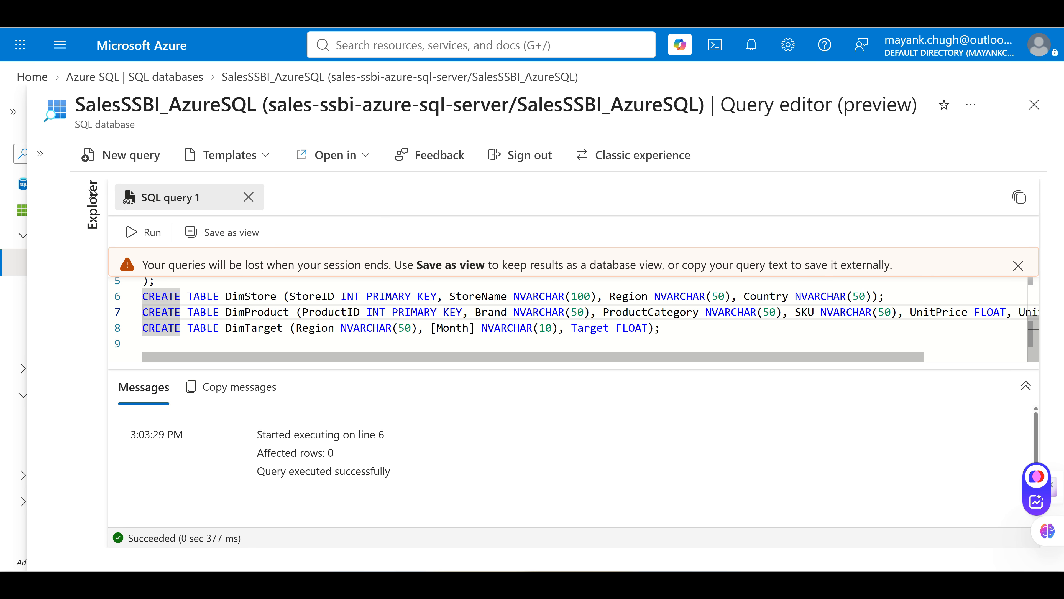
{"action": "key", "text": "shift+Down"}
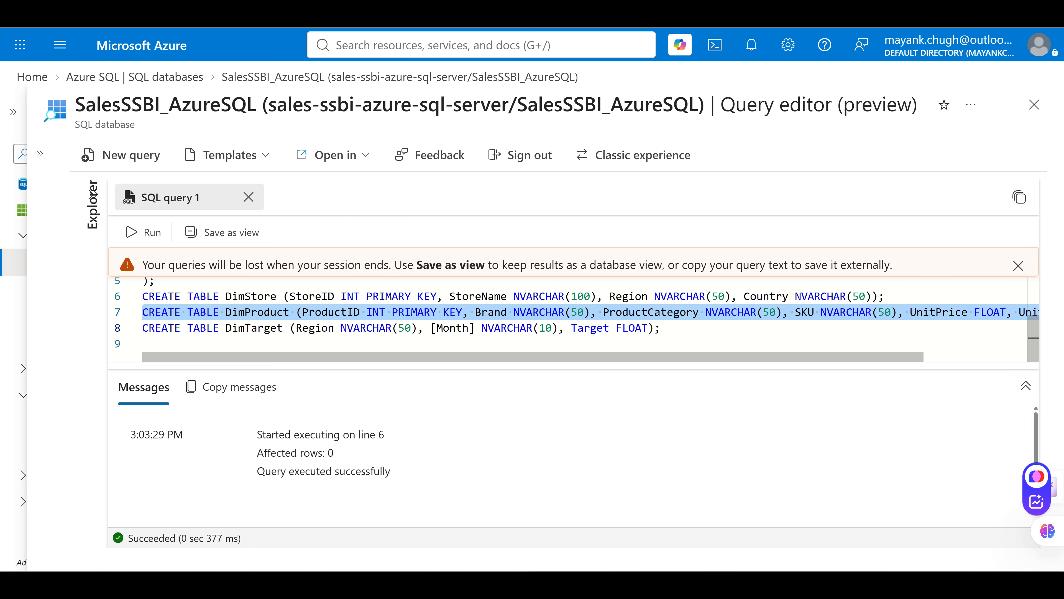
{"action": "mouse_move", "coordinate": [533, 357]}
{"action": "left_mouse_down"}
{"action": "mouse_move", "coordinate": [637, 357]}
{"action": "mouse_move", "coordinate": [533, 356]}
{"action": "left_mouse_up"}
{"action": "left_click", "coordinate": [144, 232]}
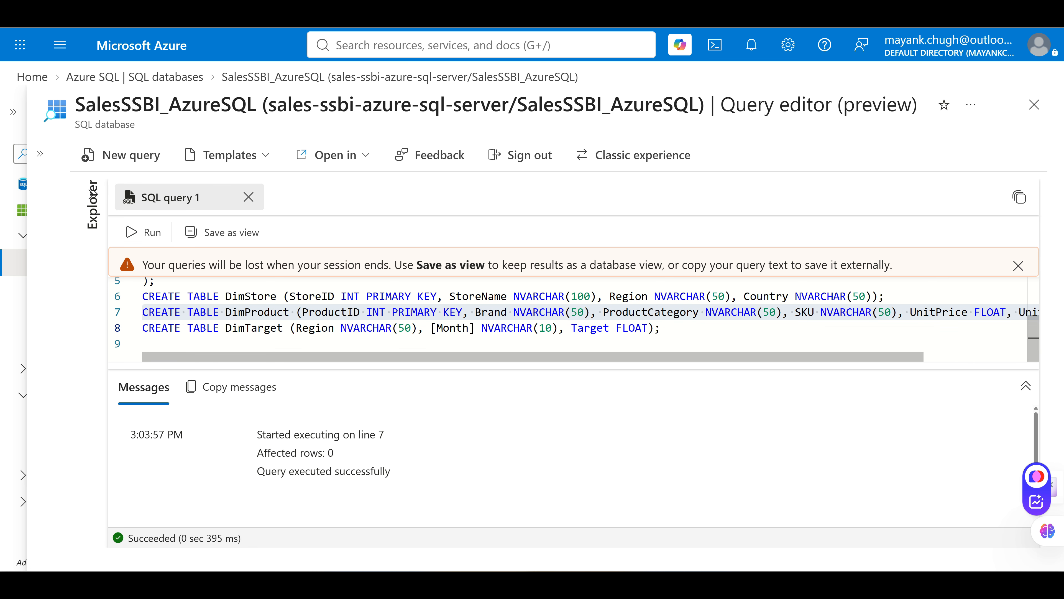
Select the DimTarget statement on line 8, run it, and scroll back to line 1
{"action": "left_click", "coordinate": [143, 328]}
{"action": "key", "text": "shift+Down"}
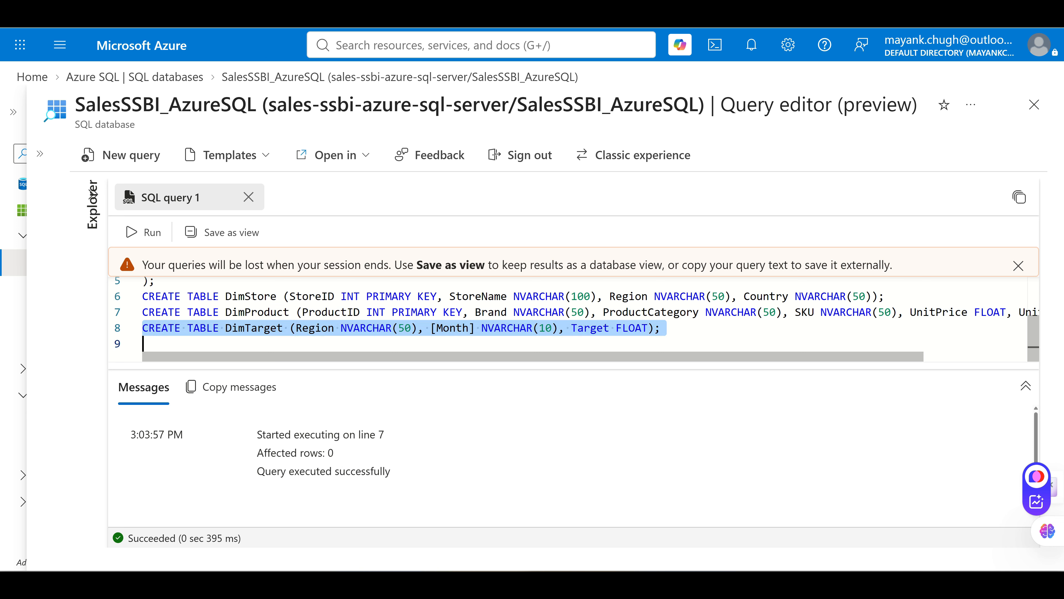
{"action": "left_click", "coordinate": [144, 232]}
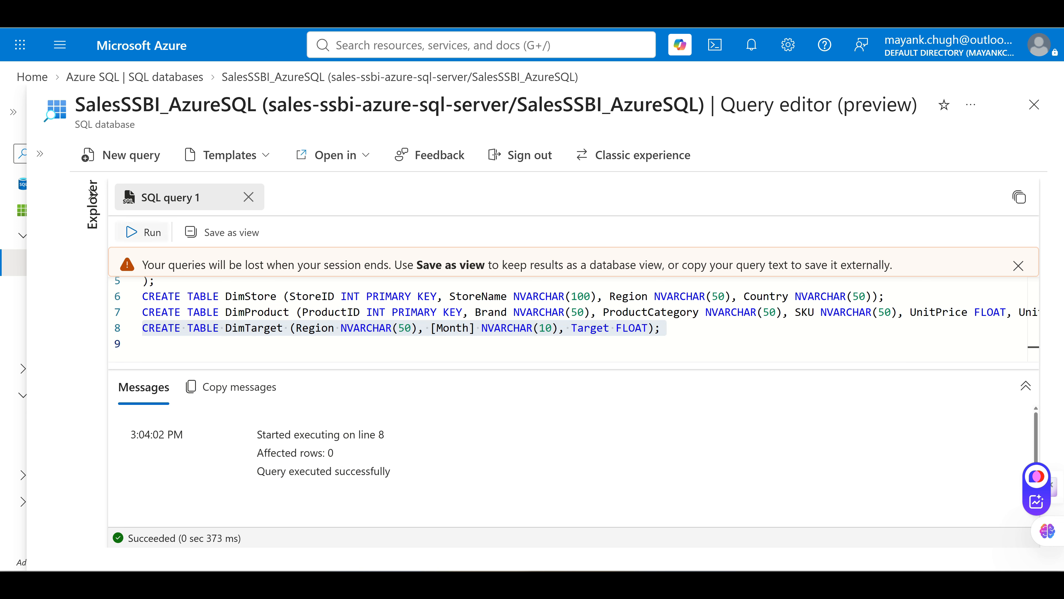
{"action": "left_click", "coordinate": [429, 296]}
{"action": "scroll", "coordinate": [430, 296], "scroll_direction": "up", "scroll_amount": 2}
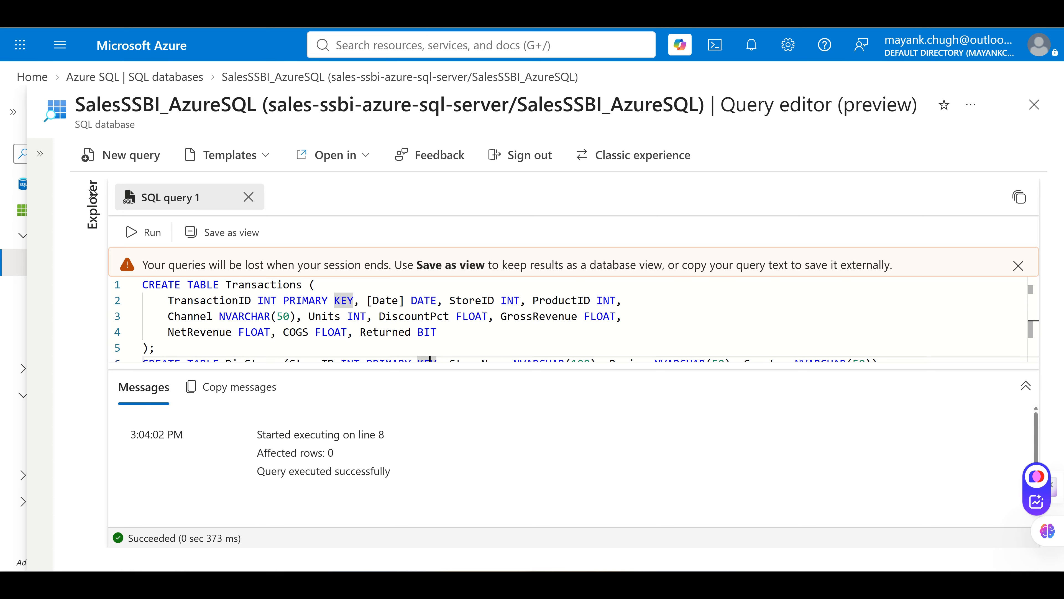
Close the query editor and reopen it from the SalesSSBI_AzureSQL database
{"action": "left_click", "coordinate": [39, 154]}
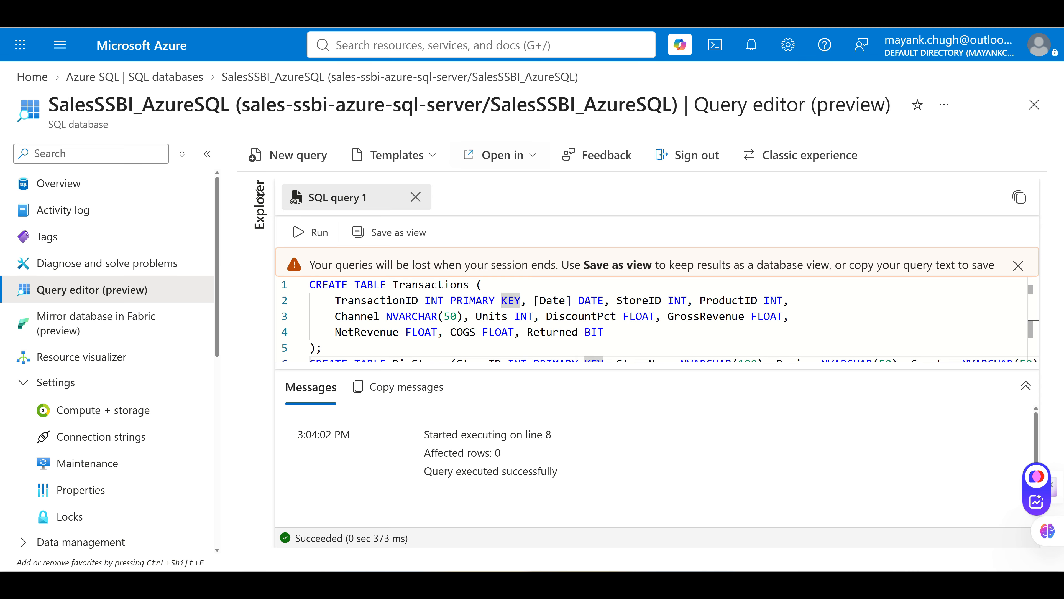
{"action": "left_click", "coordinate": [1034, 104]}
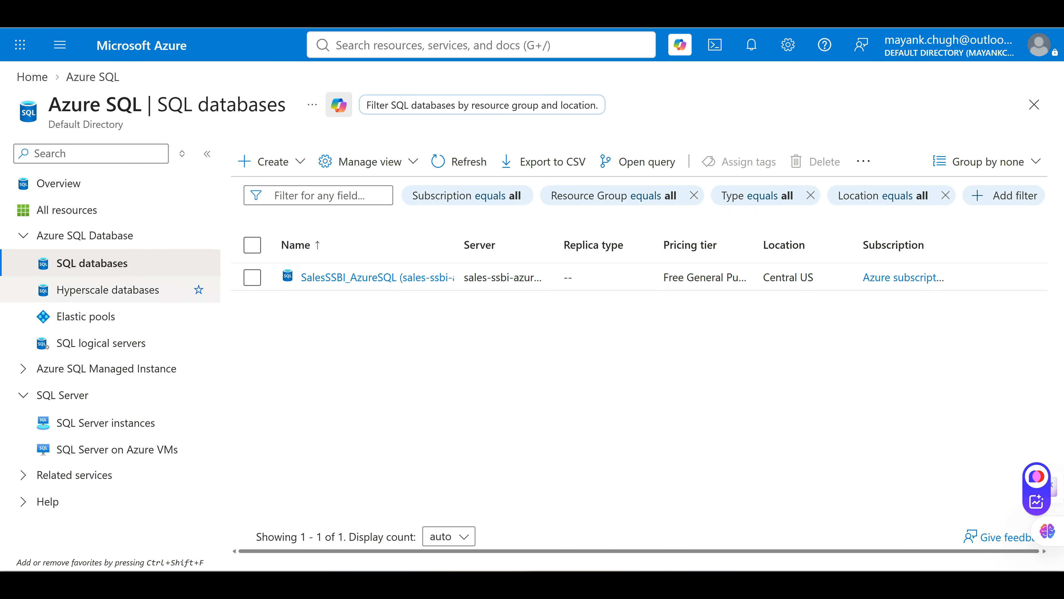
{"action": "left_click", "coordinate": [392, 277]}
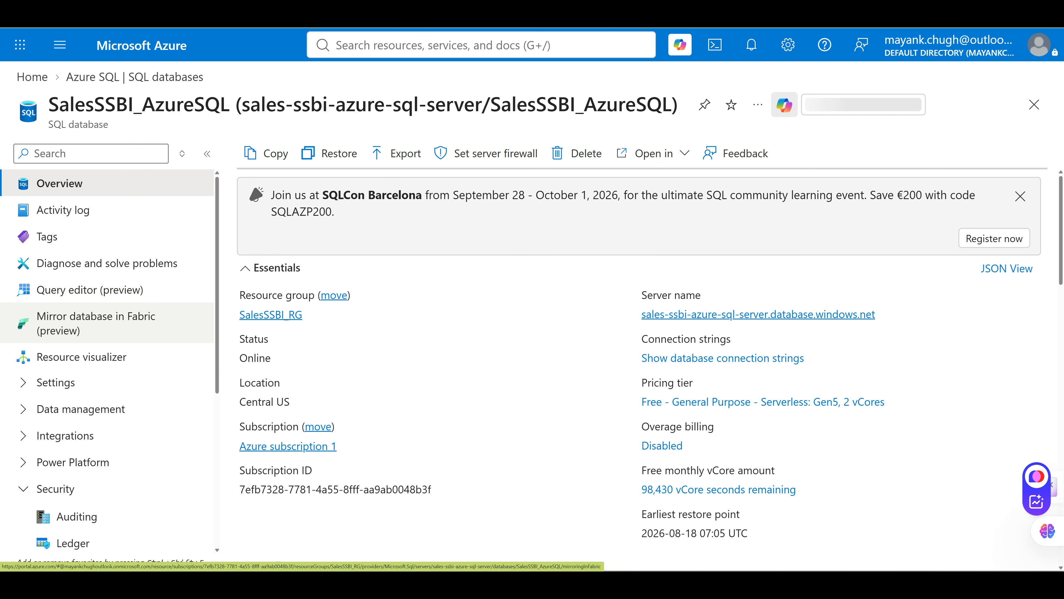
{"action": "left_click", "coordinate": [90, 290]}
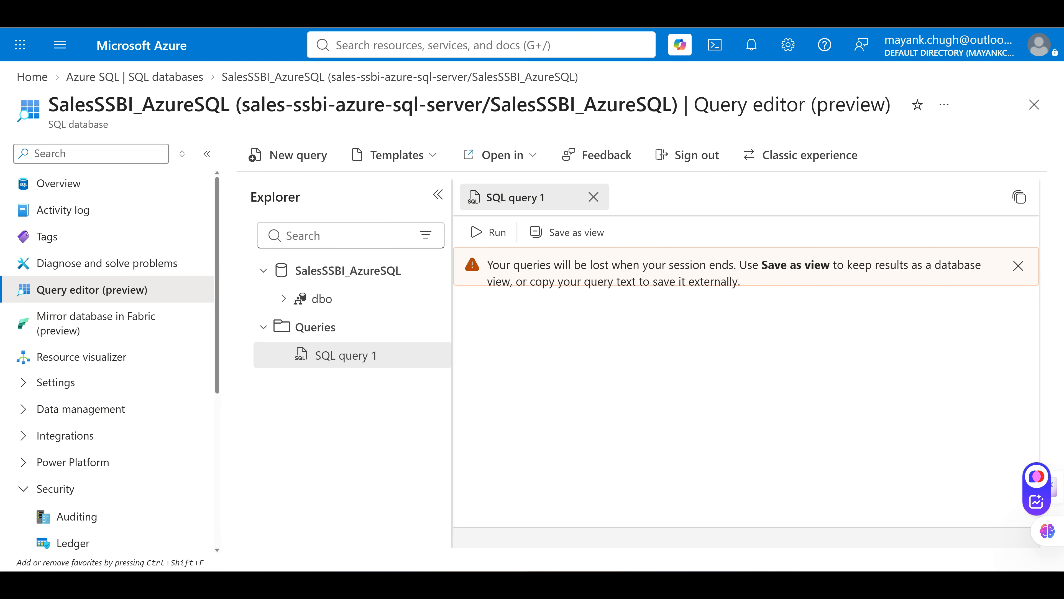
Preview DimProduct, DimStore, DimTarget and Transactions under dbo > Tables, then reopen SQL query 1
{"action": "left_click", "coordinate": [284, 298]}
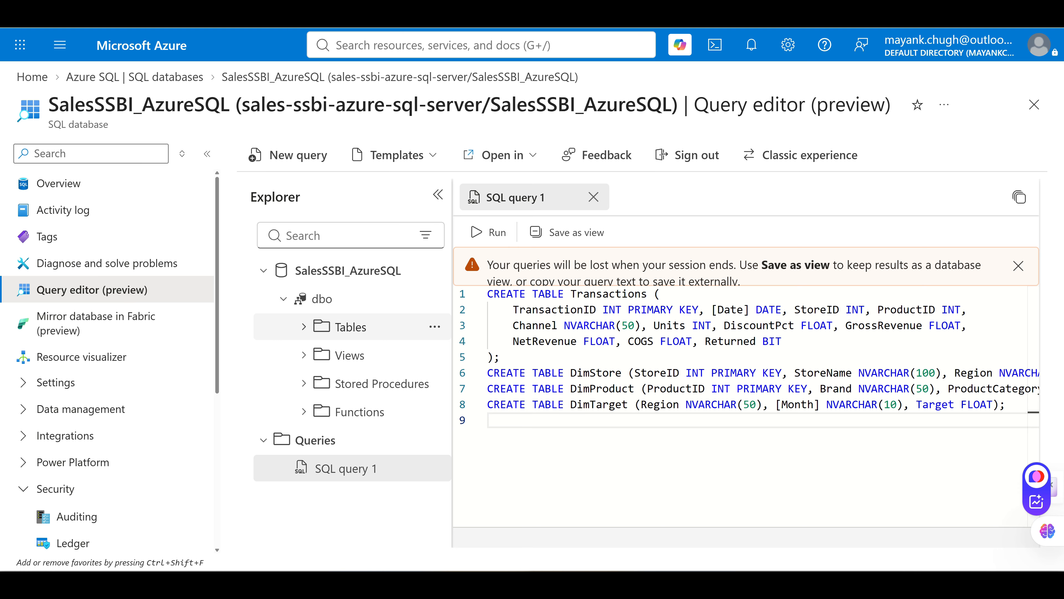
{"action": "left_click", "coordinate": [303, 327]}
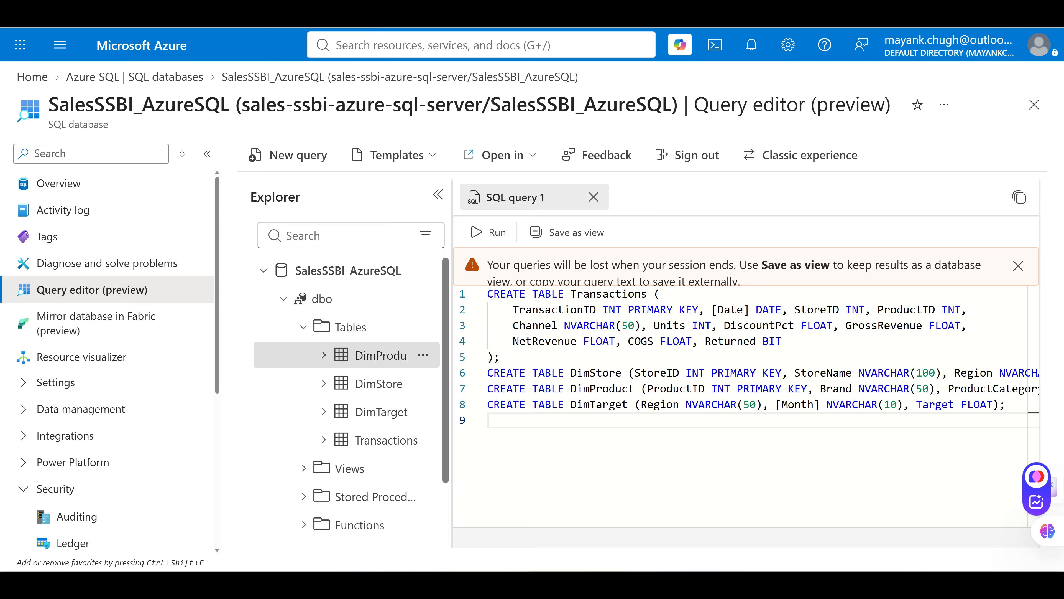
{"action": "left_click", "coordinate": [385, 355]}
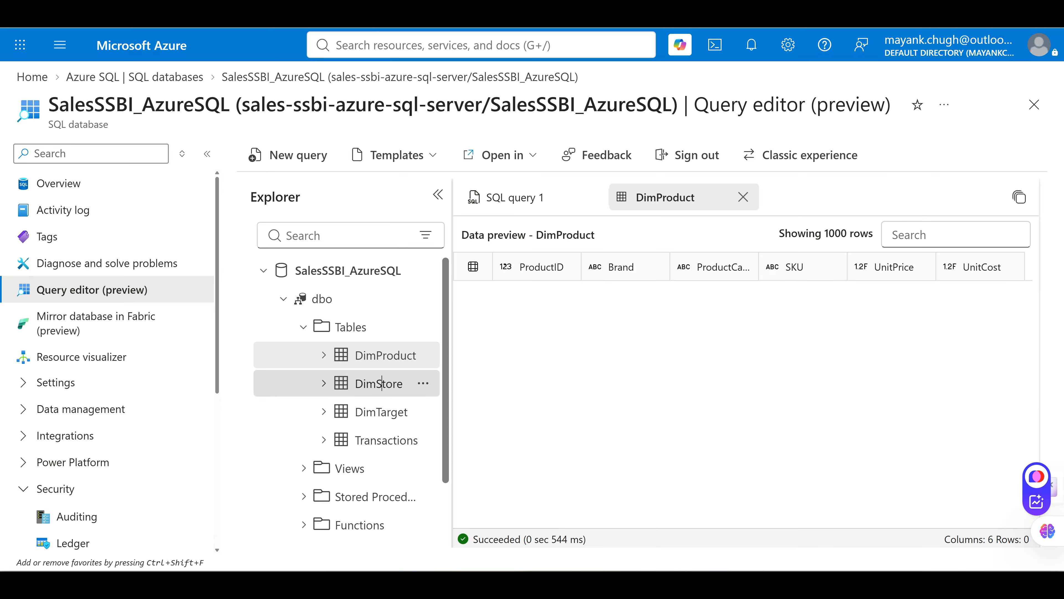
{"action": "left_click", "coordinate": [381, 384]}
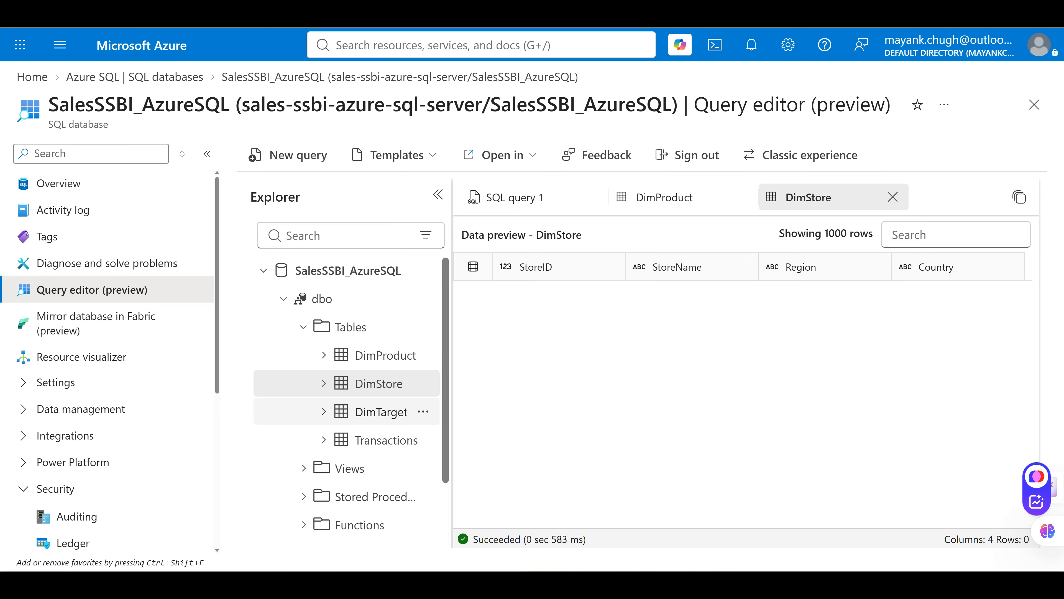
{"action": "left_click", "coordinate": [381, 412]}
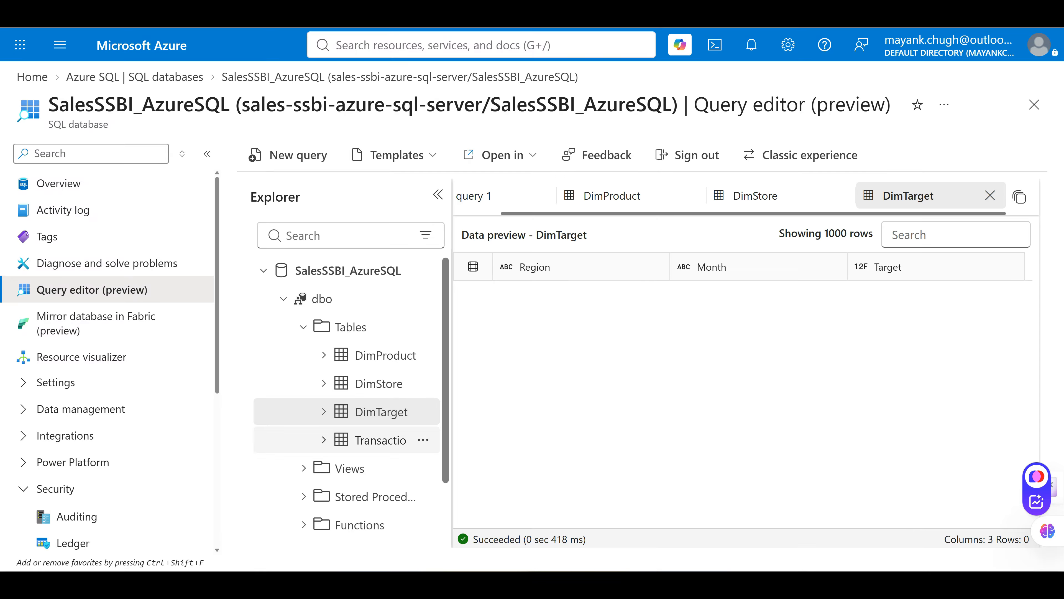
{"action": "left_click", "coordinate": [379, 440]}
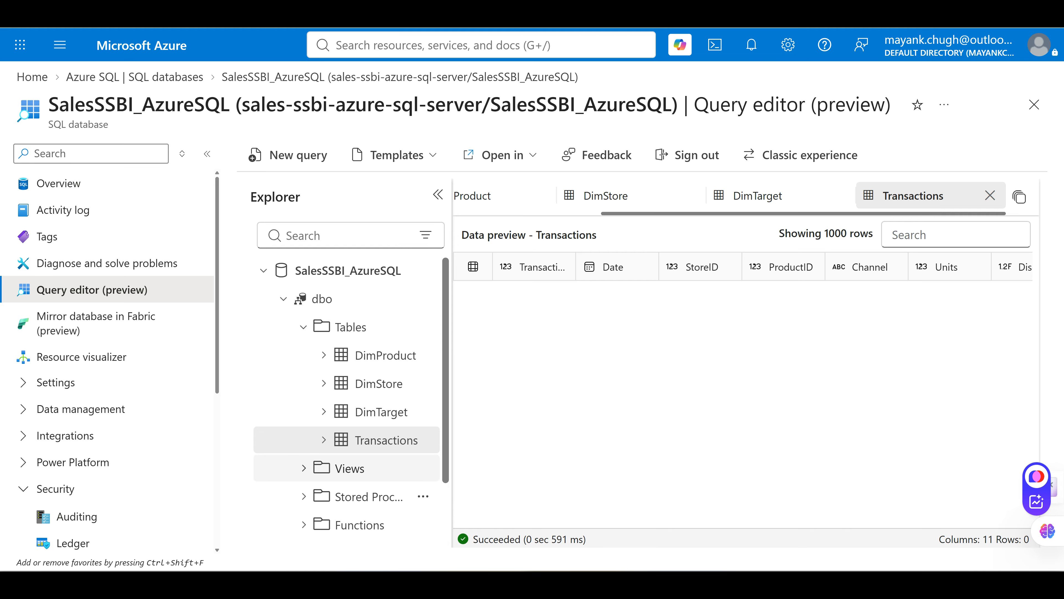
{"action": "scroll", "coordinate": [350, 470], "scroll_direction": "down", "scroll_amount": 2}
{"action": "left_click", "coordinate": [335, 521]}
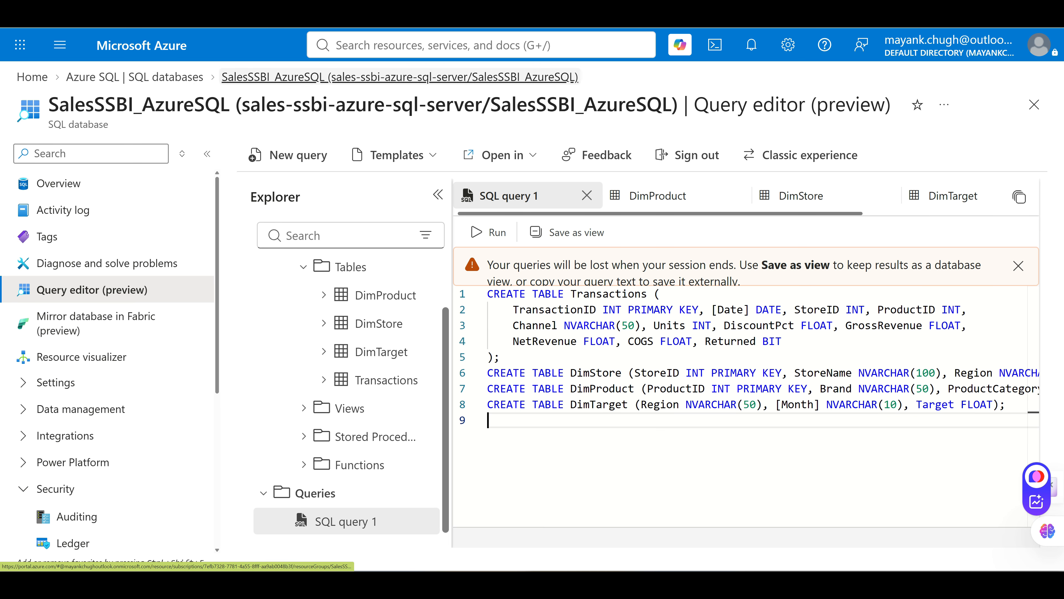
Navigate from the SQL databases list to Home and open sales-ssbi-azure-sql-server
{"action": "left_click", "coordinate": [134, 77]}
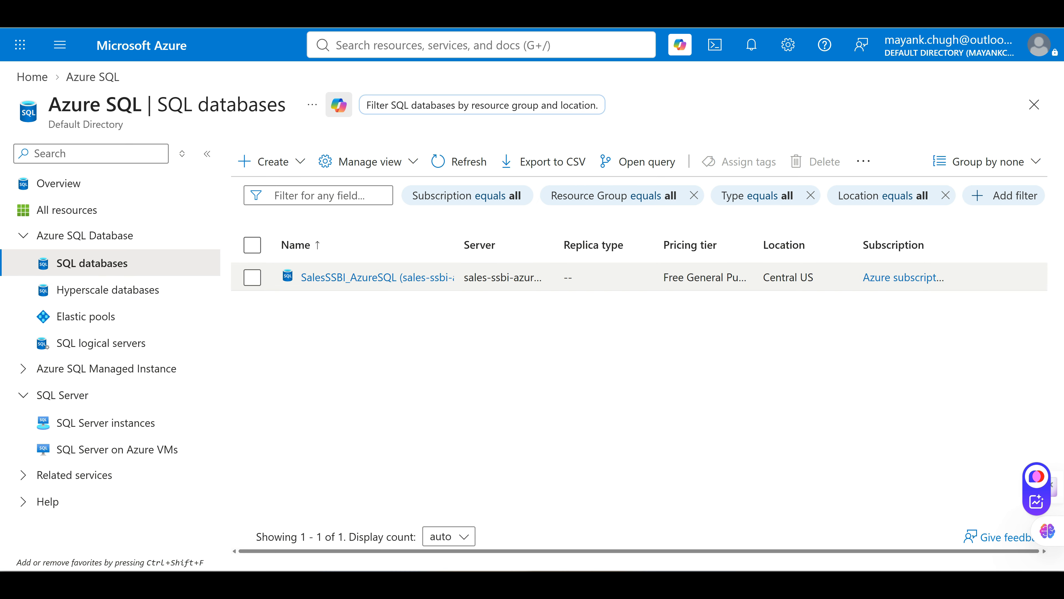
{"action": "left_click", "coordinate": [325, 277]}
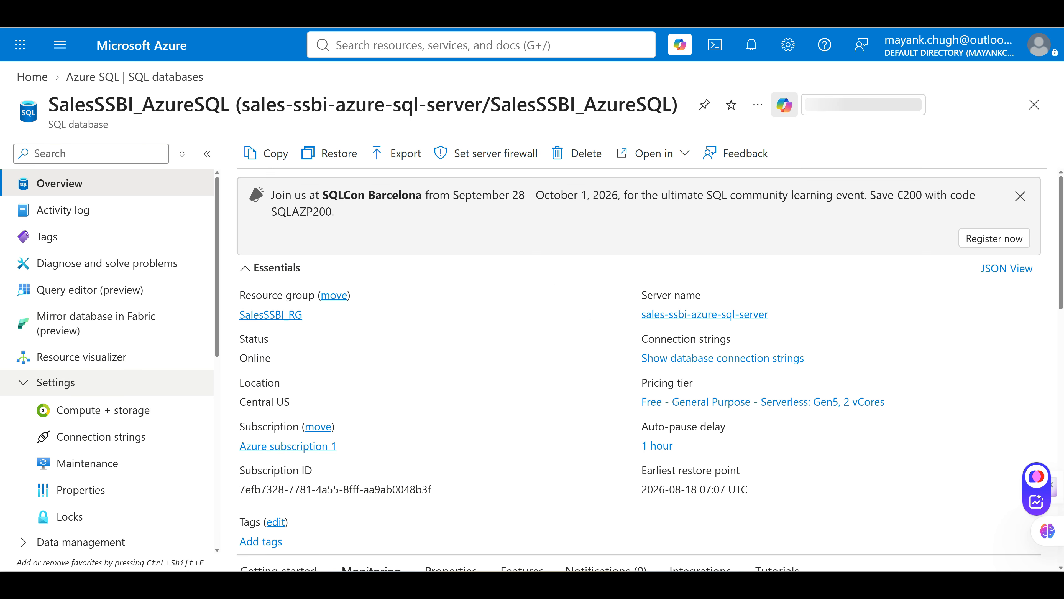
{"action": "left_click", "coordinate": [135, 77]}
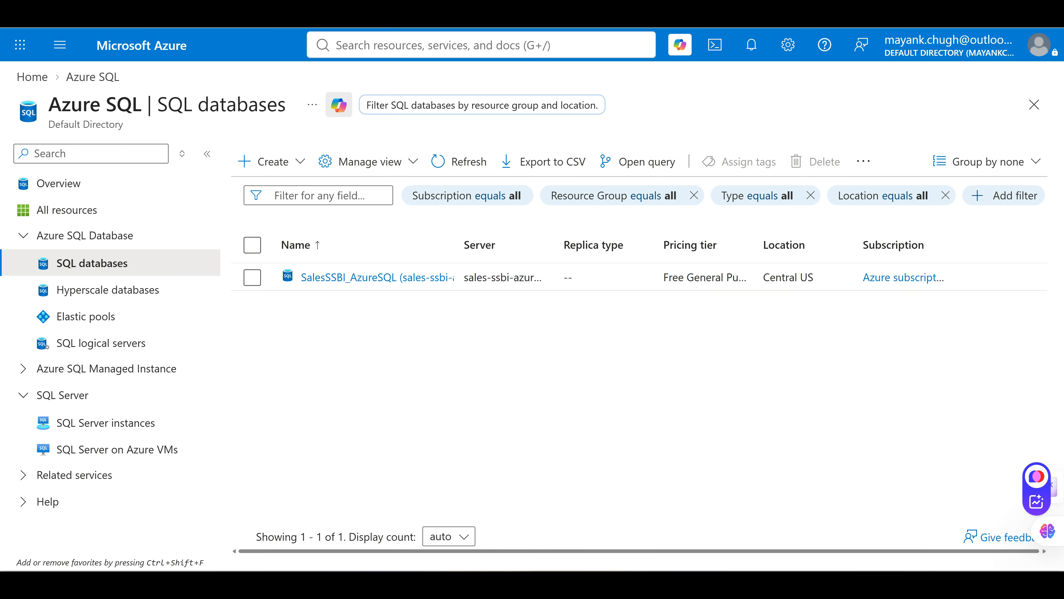
{"action": "left_click", "coordinate": [481, 45]}
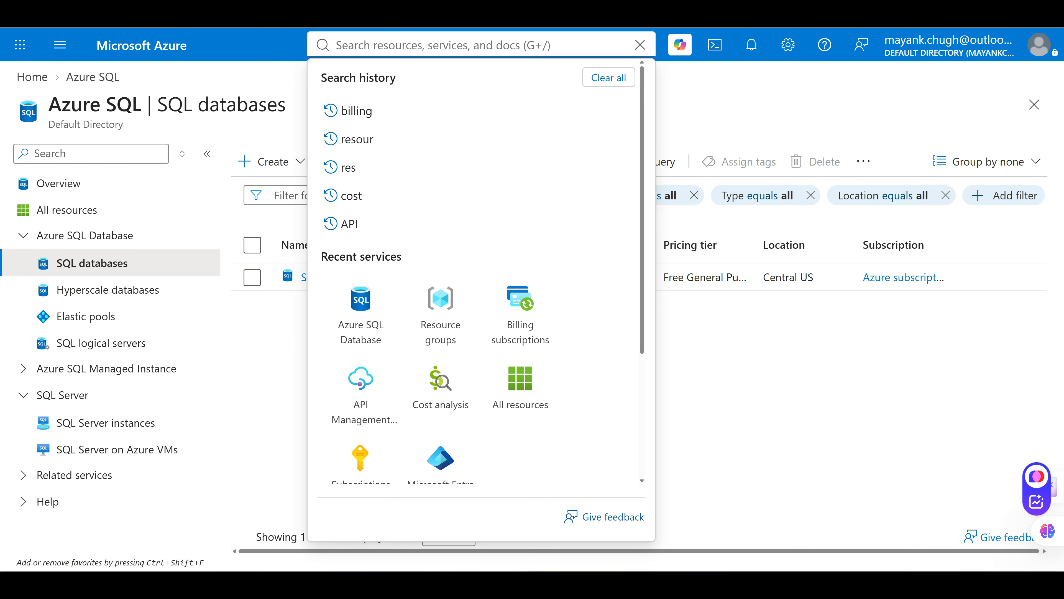
{"action": "left_click", "coordinate": [32, 77]}
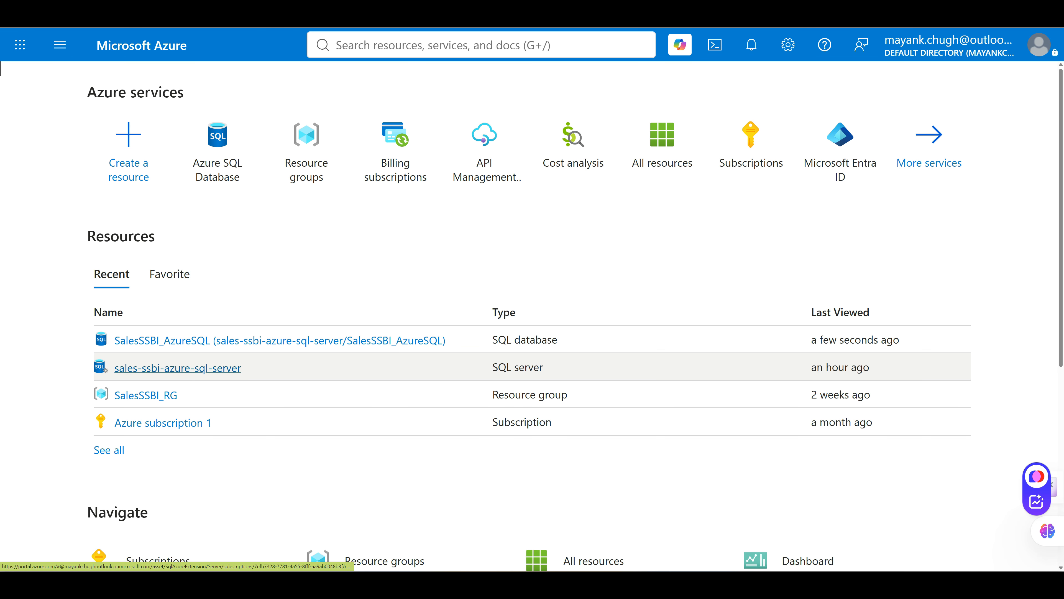
{"action": "left_click", "coordinate": [178, 368]}
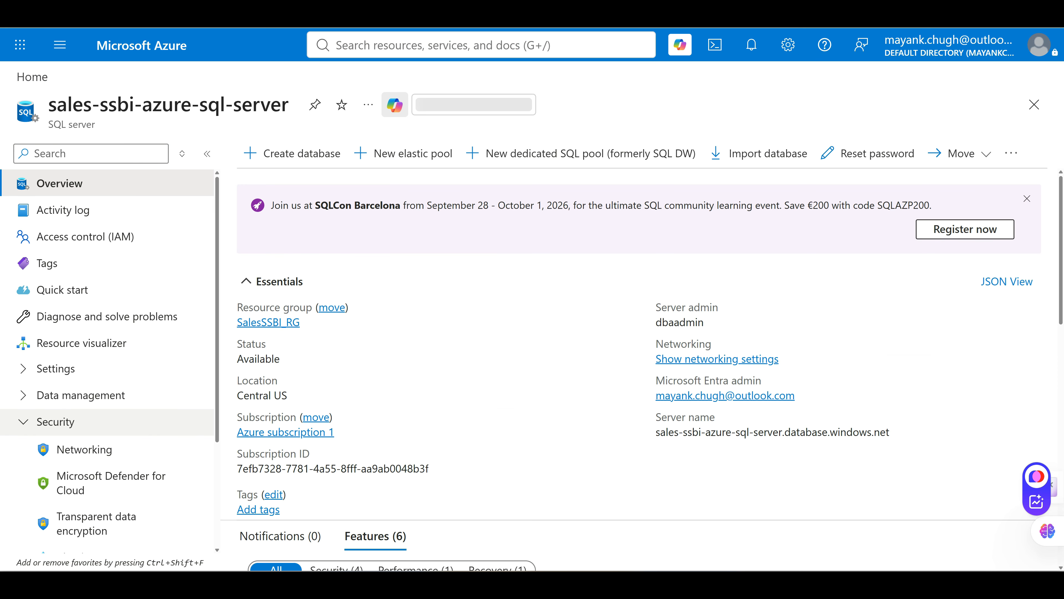
In Networking, replace the old firewall rule with the client IPv4 address, save, and return to Azure SQL Database
{"action": "left_click", "coordinate": [85, 448]}
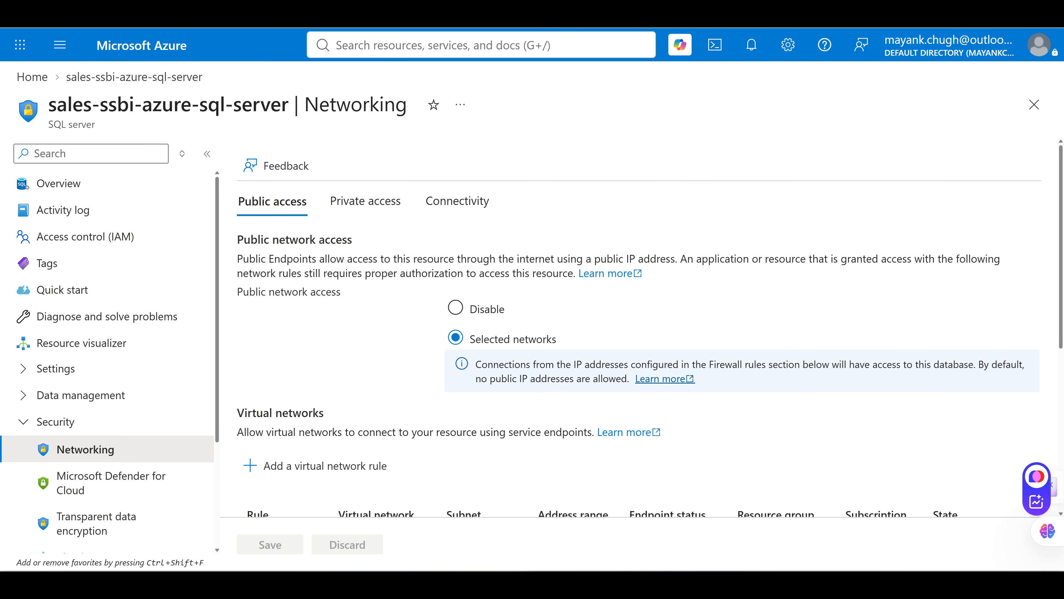
{"action": "scroll", "coordinate": [628, 331], "scroll_direction": "down", "scroll_amount": 7}
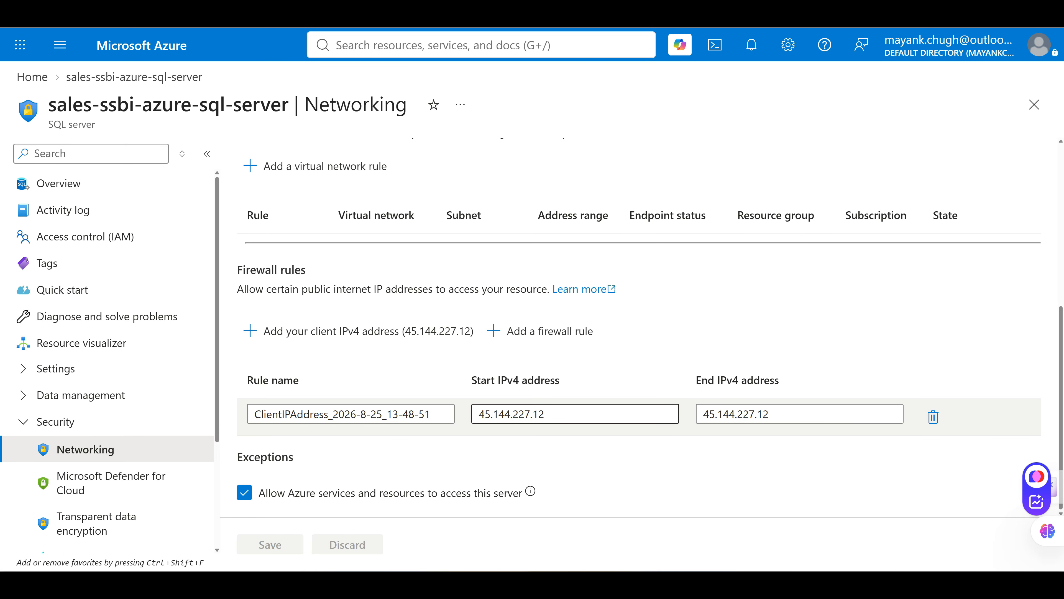
{"action": "left_click", "coordinate": [933, 417]}
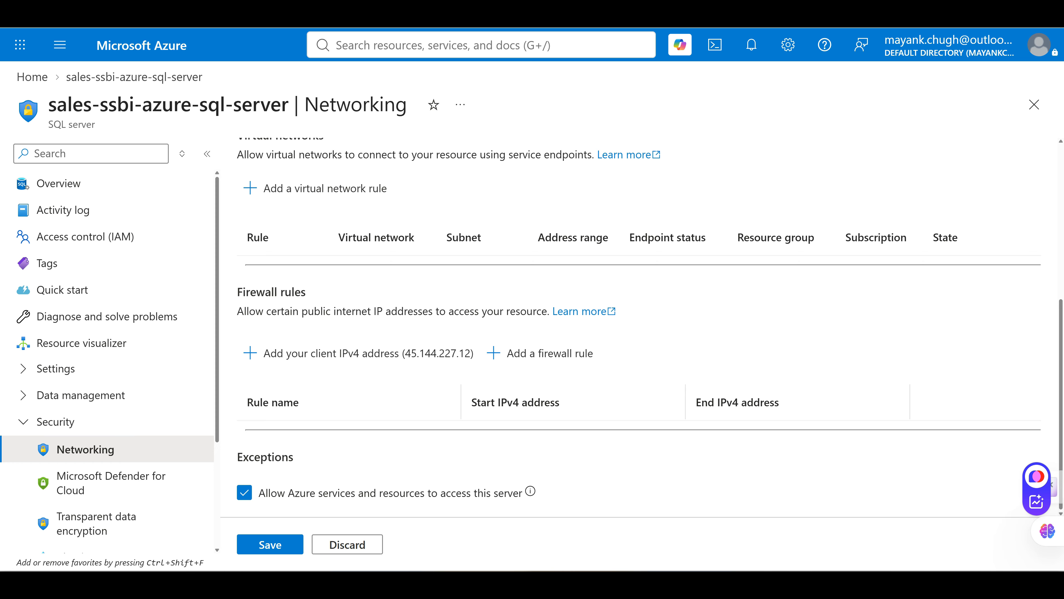
{"action": "left_click", "coordinate": [358, 353]}
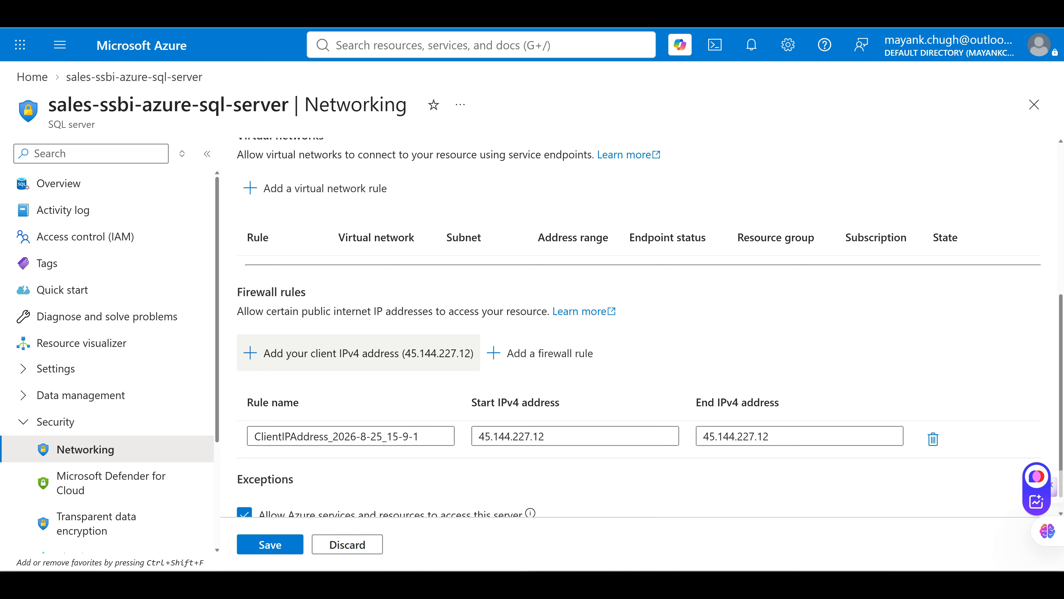
{"action": "left_click", "coordinate": [270, 544]}
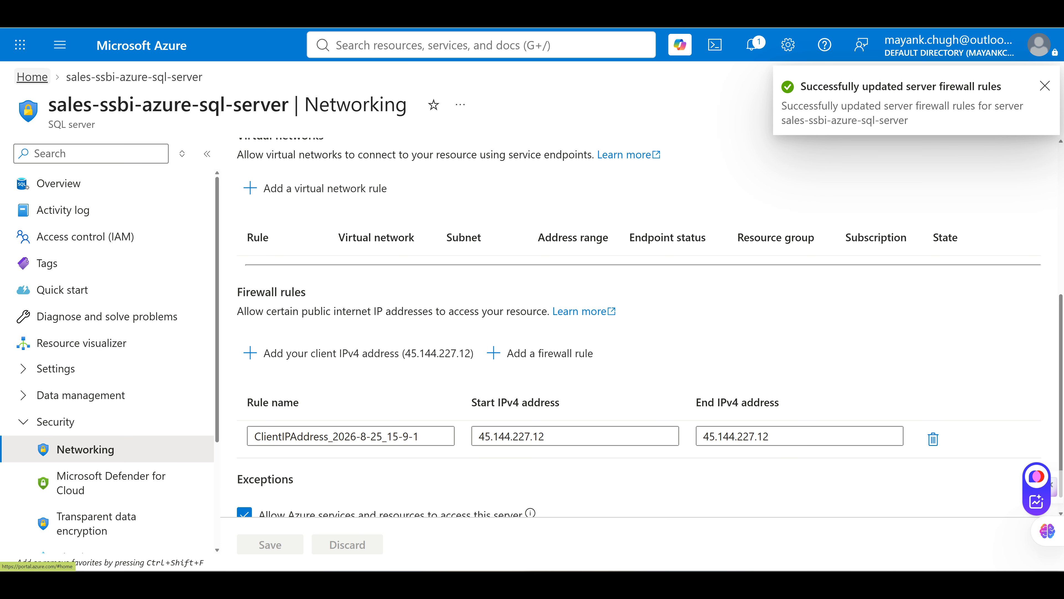
{"action": "left_click", "coordinate": [32, 76]}
{"action": "left_click", "coordinate": [219, 150]}
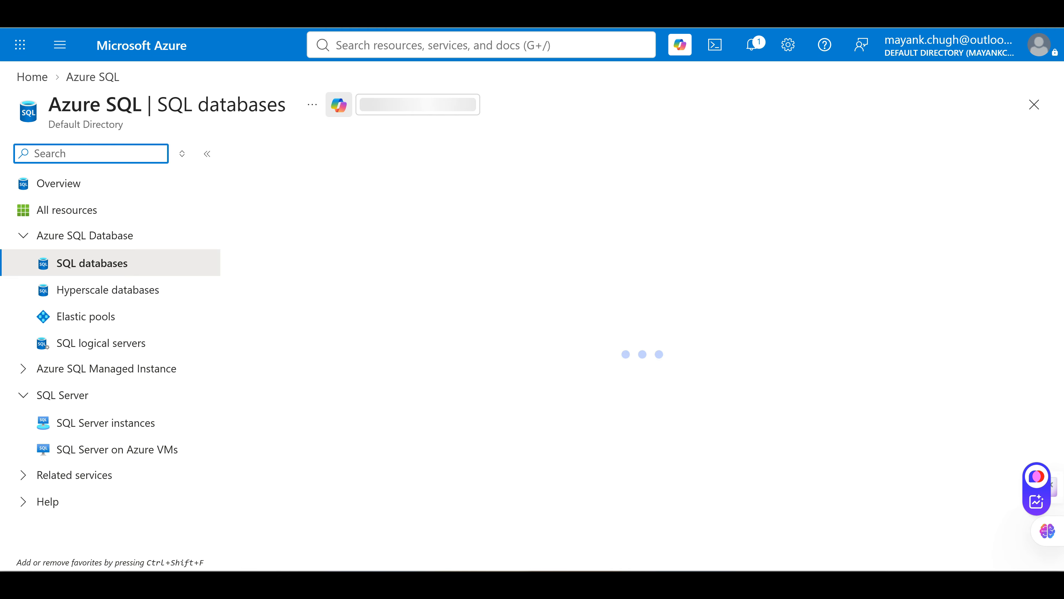
Open Query editor (preview) for SalesSSBI_AzureSQL and collapse the database list panel
{"action": "left_click", "coordinate": [207, 154]}
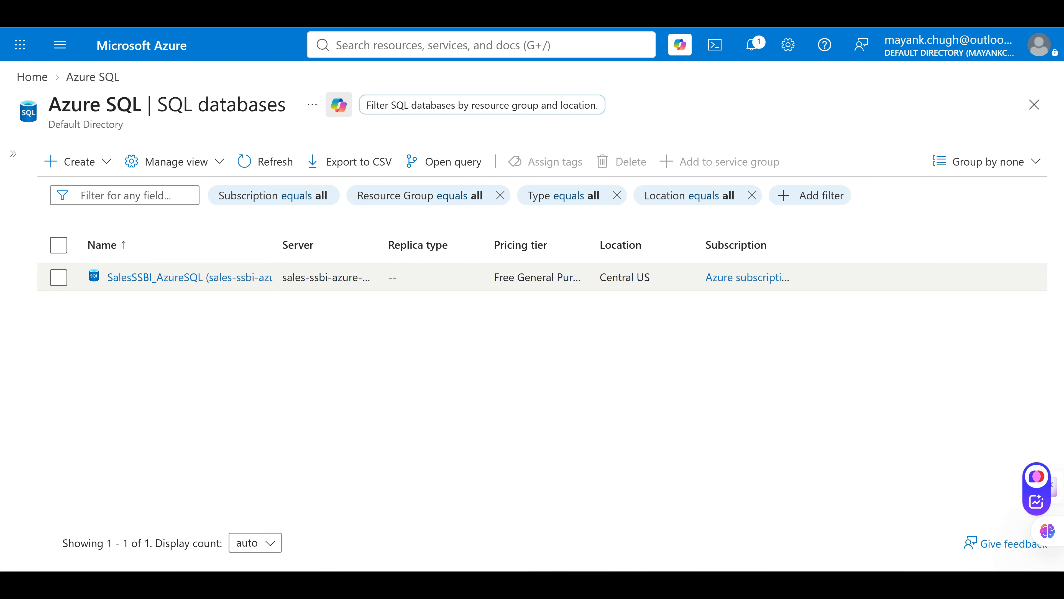
{"action": "left_click", "coordinate": [176, 277]}
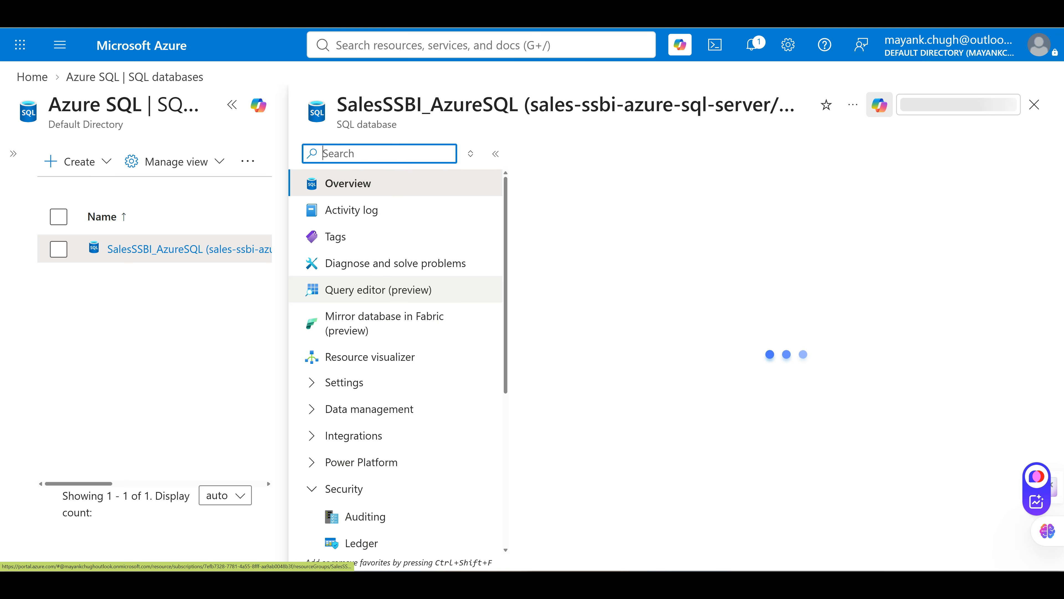
{"action": "left_click", "coordinate": [379, 289]}
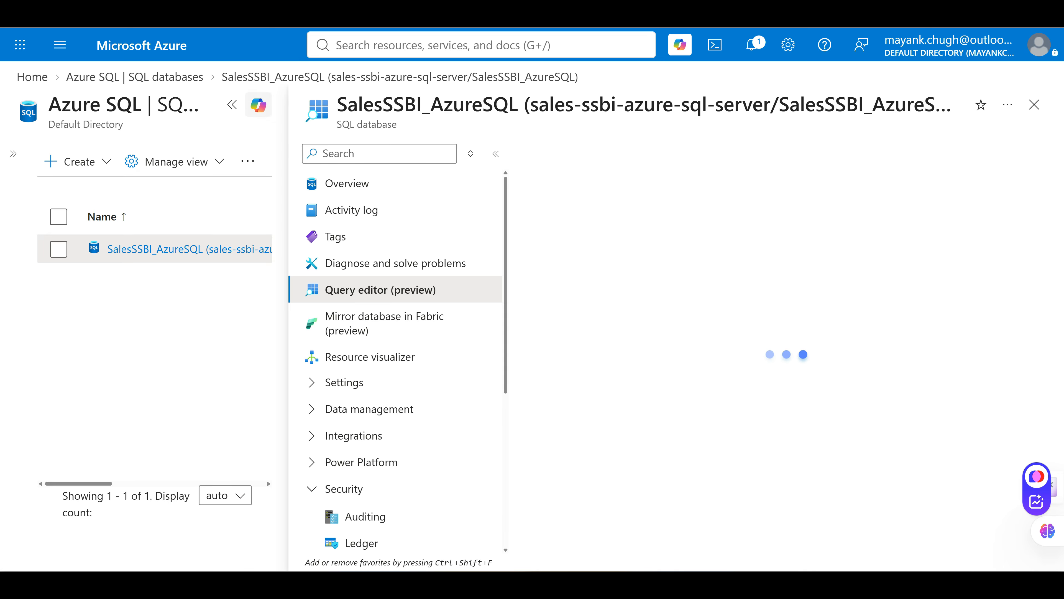
{"action": "left_click", "coordinate": [232, 104]}
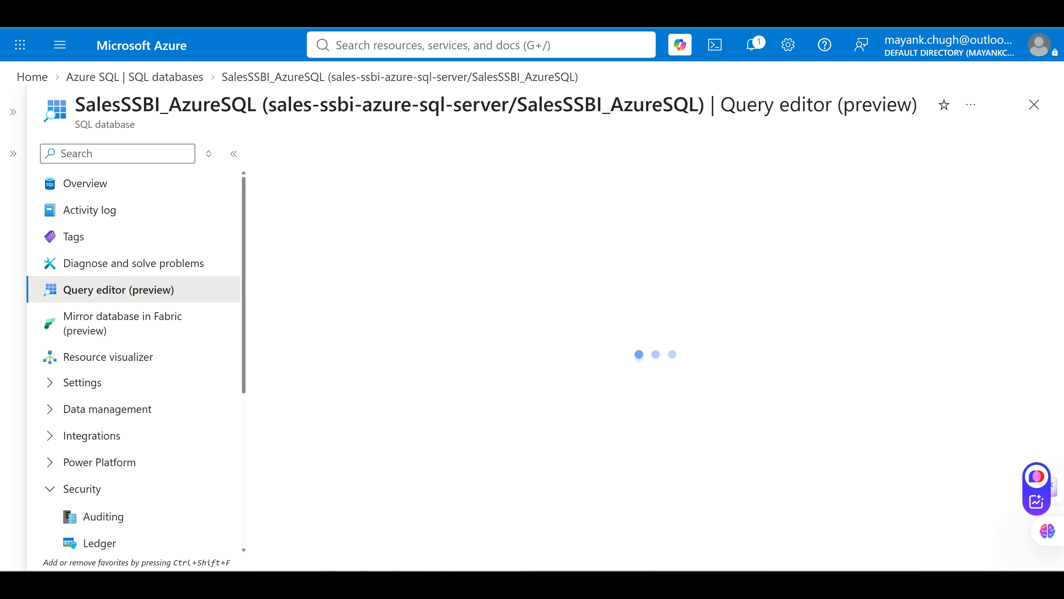
{"action": "mouse_move", "coordinate": [662, 584]}
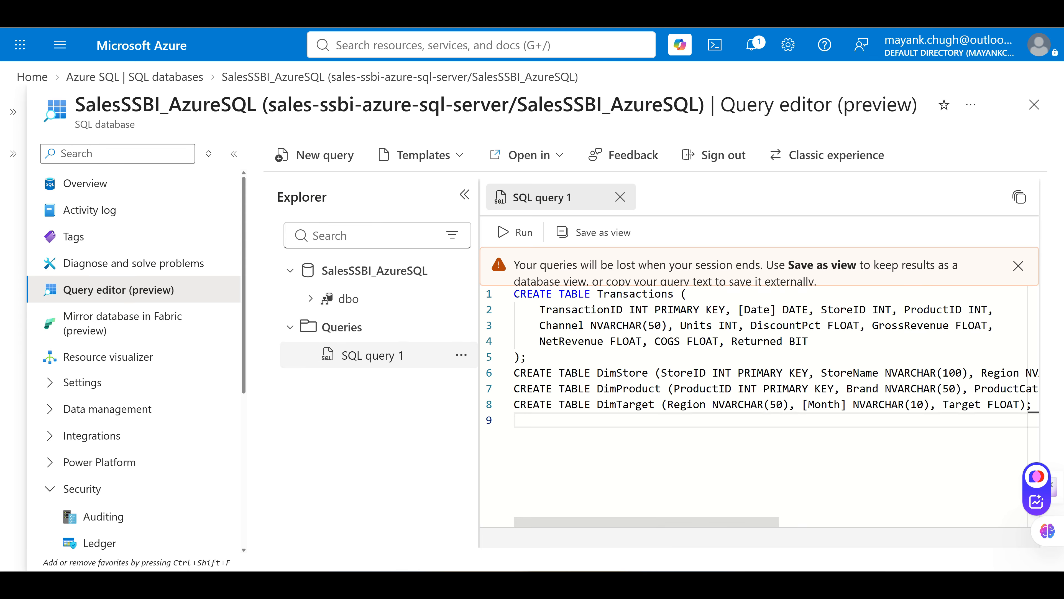
Paste three SELECT COUNT(*) queries into a new query and run the Transactions count
{"action": "left_click", "coordinate": [315, 155]}
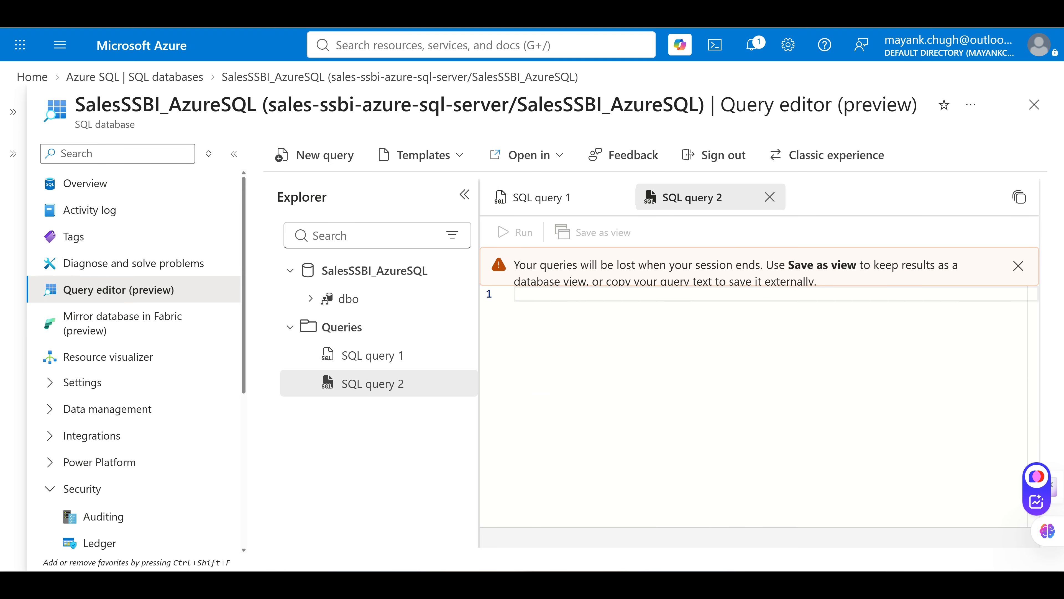
{"action": "type", "text": "SELECT COUNT(*) FROM Transactions;   -- expect 10593 SELECT COUNT(*) FROM DimStore;       -- expect 16 SELECT COUNT(*) FROM DimProduct;     -- expect 60"}
{"action": "left_click", "coordinate": [790, 294]}
{"action": "left_click_drag", "start_coordinate": [738, 293], "coordinate": [514, 293]}
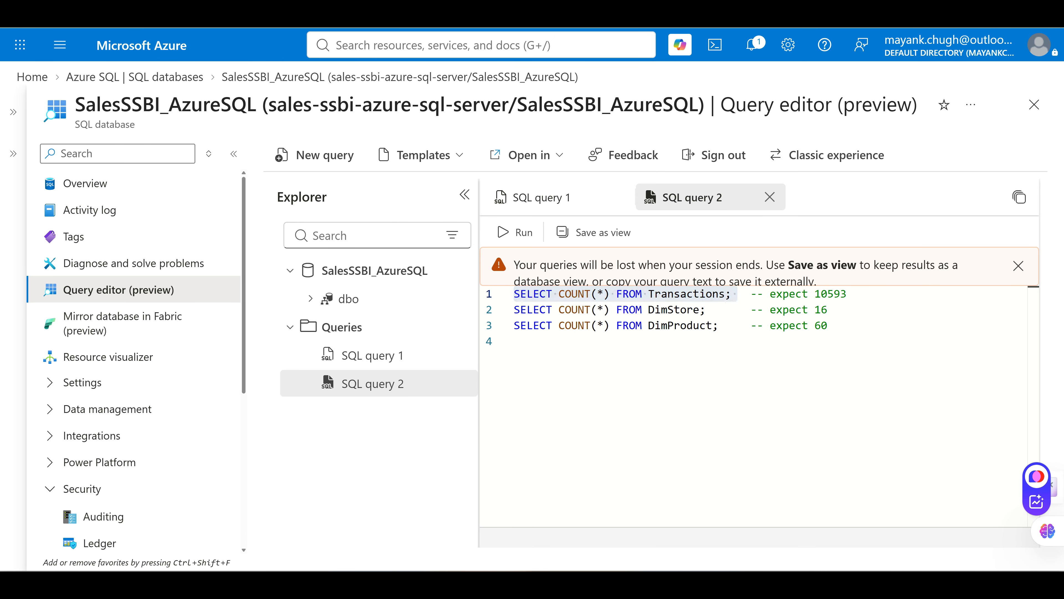
{"action": "left_click", "coordinate": [515, 233]}
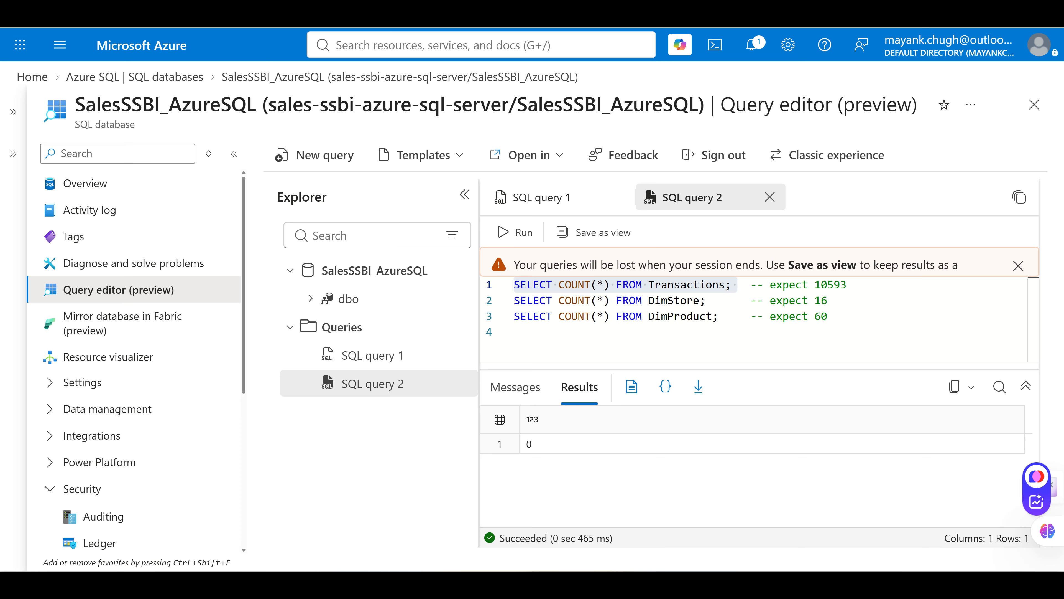
Run the DimStore and DimProduct row-count statements one at a time
{"action": "left_click_drag", "start_coordinate": [514, 301], "coordinate": [712, 301]}
{"action": "left_click", "coordinate": [515, 232]}
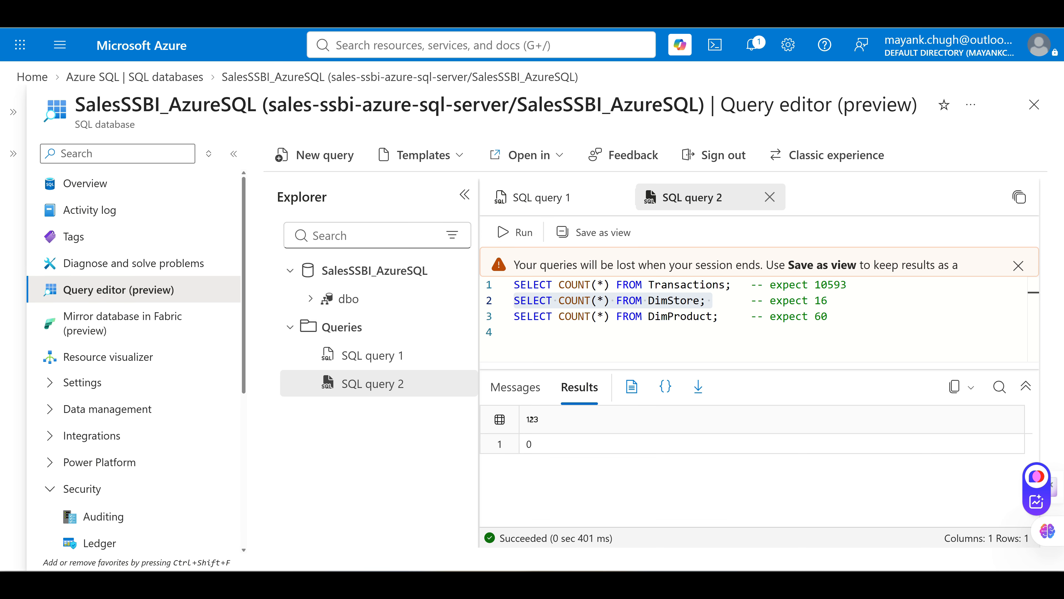
{"action": "left_click_drag", "start_coordinate": [515, 316], "coordinate": [718, 316]}
{"action": "left_click", "coordinate": [515, 232]}
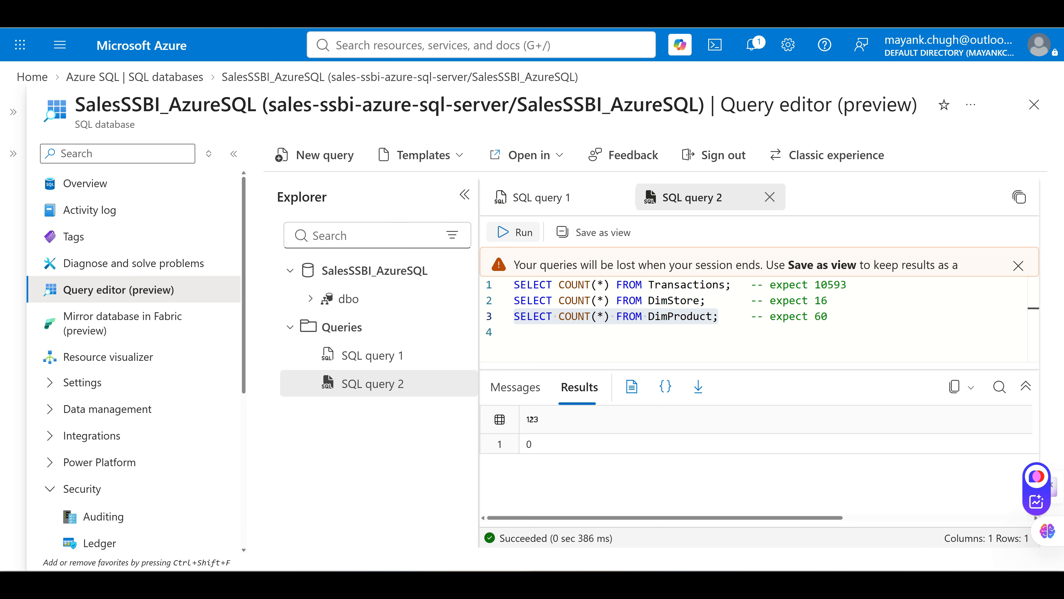
{"action": "left_click", "coordinate": [732, 316]}
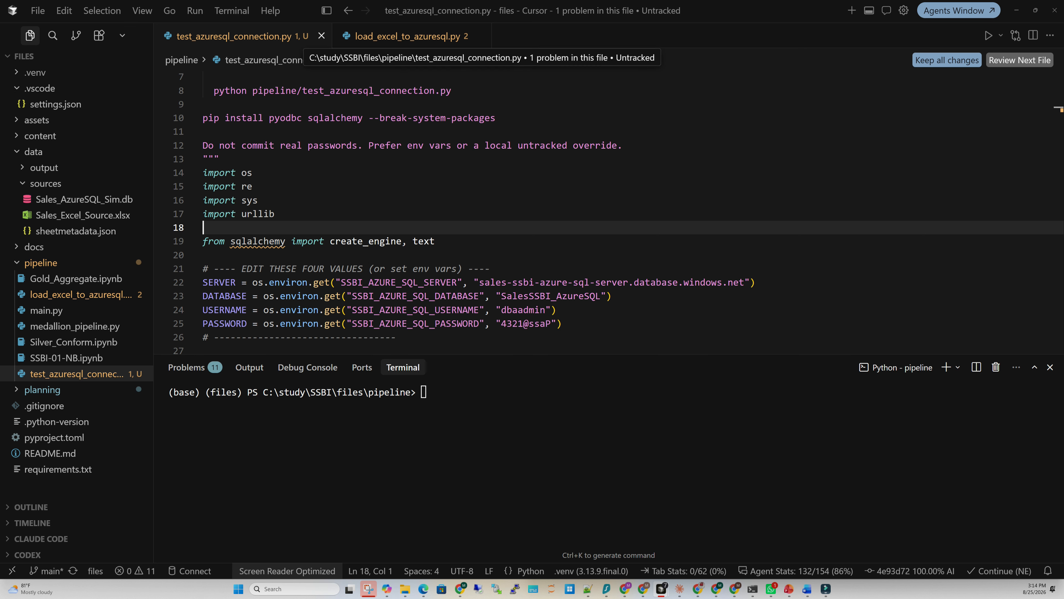
{"action": "left_click", "coordinate": [407, 36]}
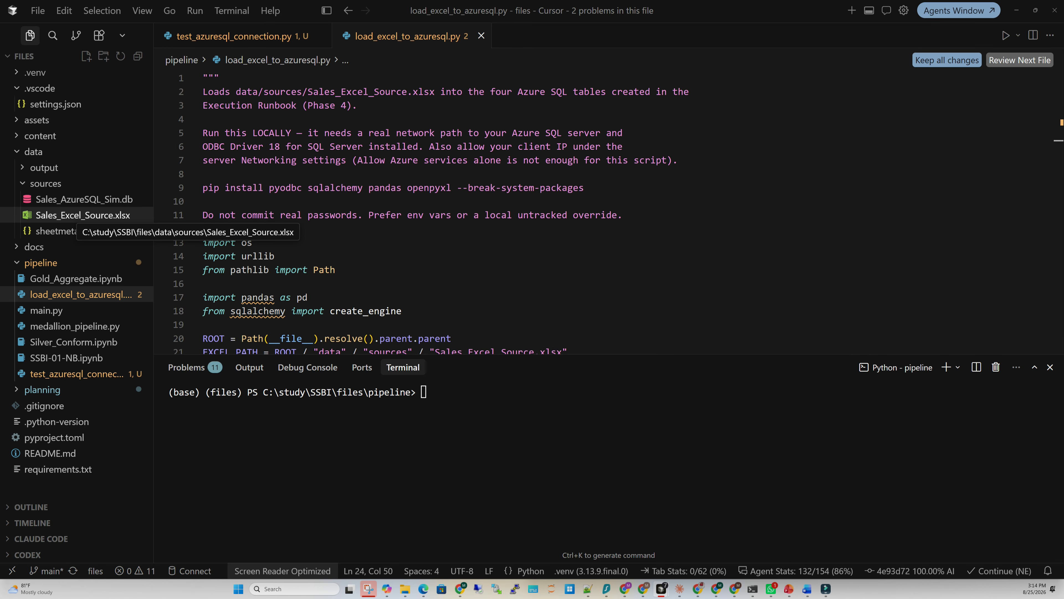
{"action": "left_click", "coordinate": [82, 215]}
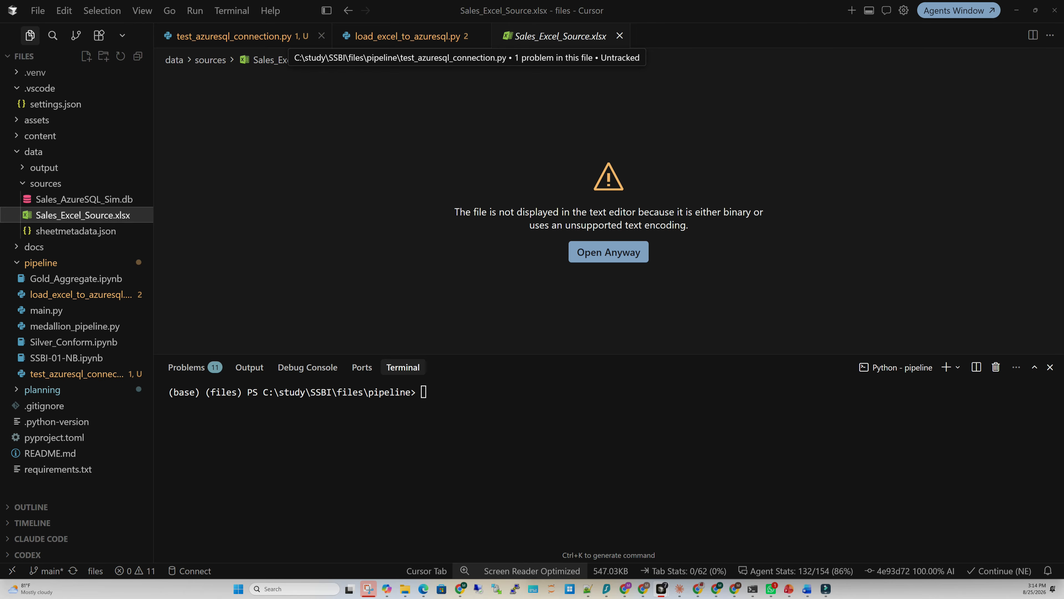
{"action": "left_click", "coordinate": [235, 36]}
{"action": "scroll", "coordinate": [608, 209], "scroll_direction": "down", "scroll_amount": 1}
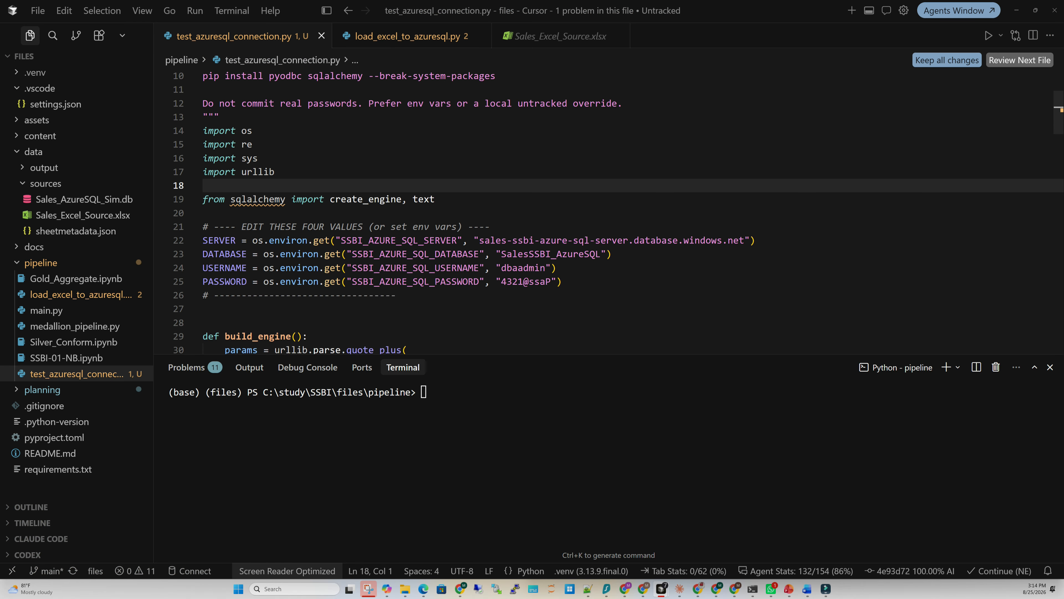
{"action": "left_click_drag", "start_coordinate": [484, 241], "coordinate": [751, 240]}
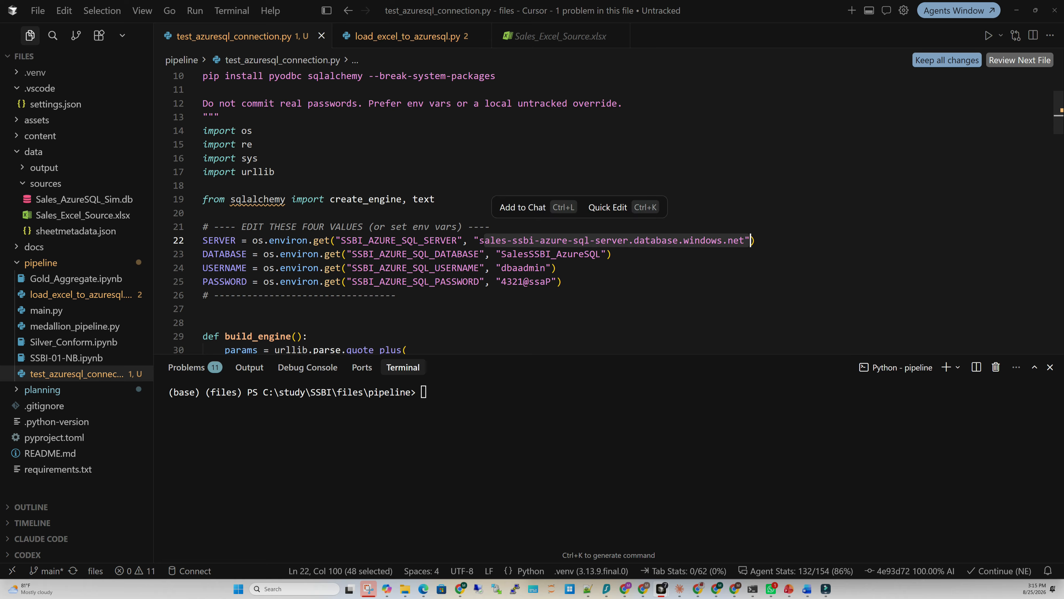
{"action": "left_click", "coordinate": [535, 254]}
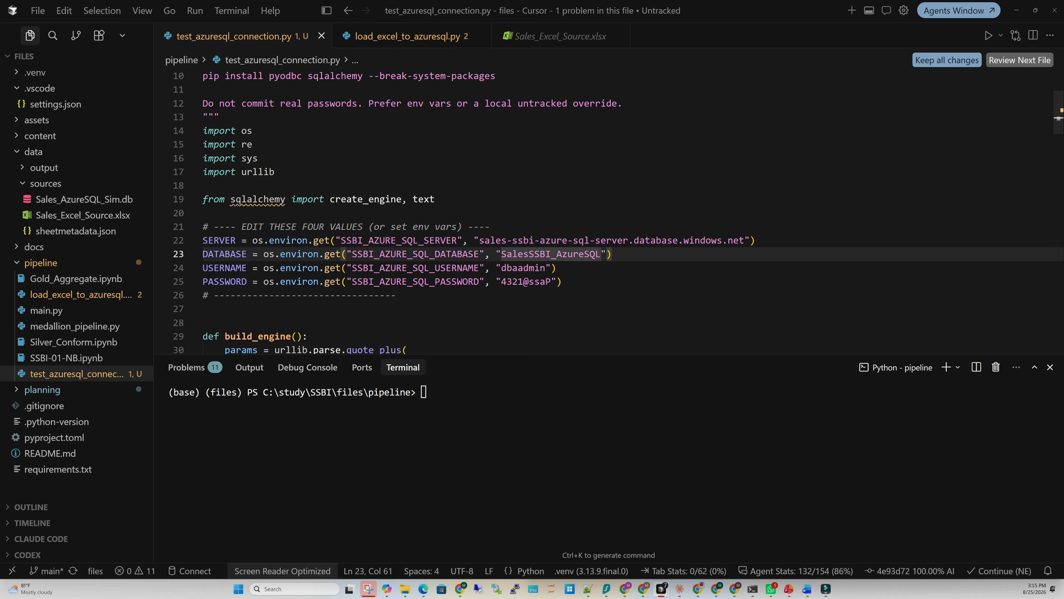
{"action": "left_click", "coordinate": [524, 254]}
{"action": "left_click", "coordinate": [546, 268]}
{"action": "double_click", "coordinate": [512, 281]}
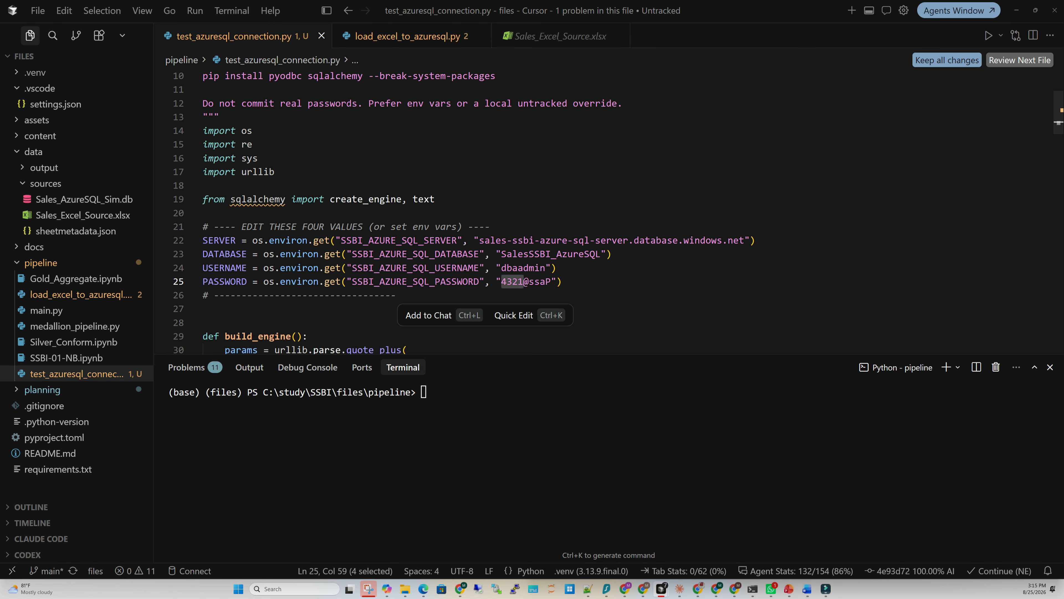
{"action": "scroll", "coordinate": [512, 281], "scroll_direction": "down", "scroll_amount": 2}
{"action": "scroll", "coordinate": [512, 281], "scroll_direction": "down", "scroll_amount": 2}
{"action": "scroll", "coordinate": [464, 212], "scroll_direction": "down", "scroll_amount": 1}
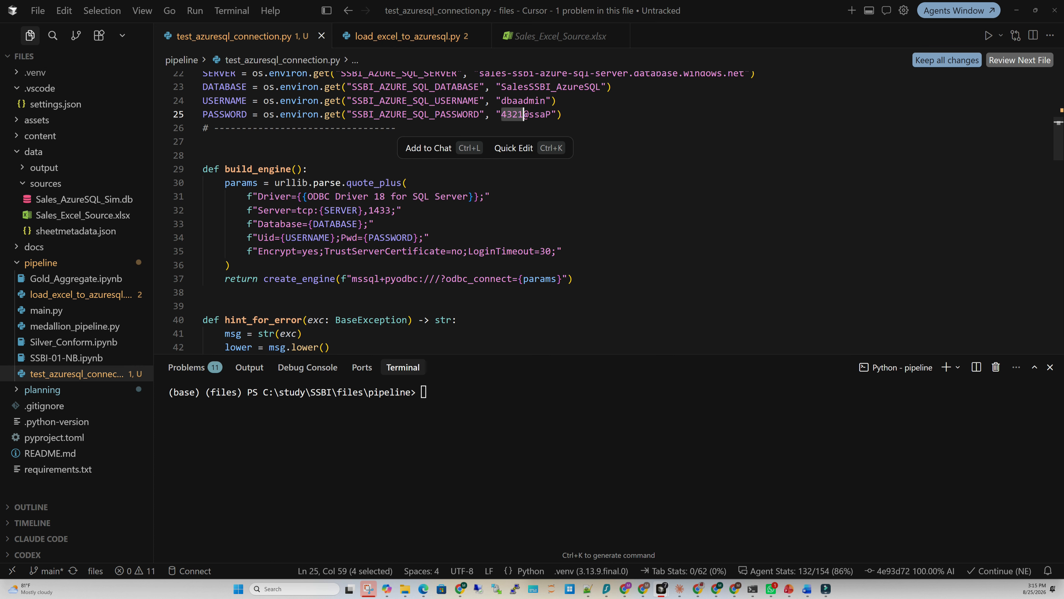
{"action": "scroll", "coordinate": [461, 210], "scroll_direction": "down", "scroll_amount": 2}
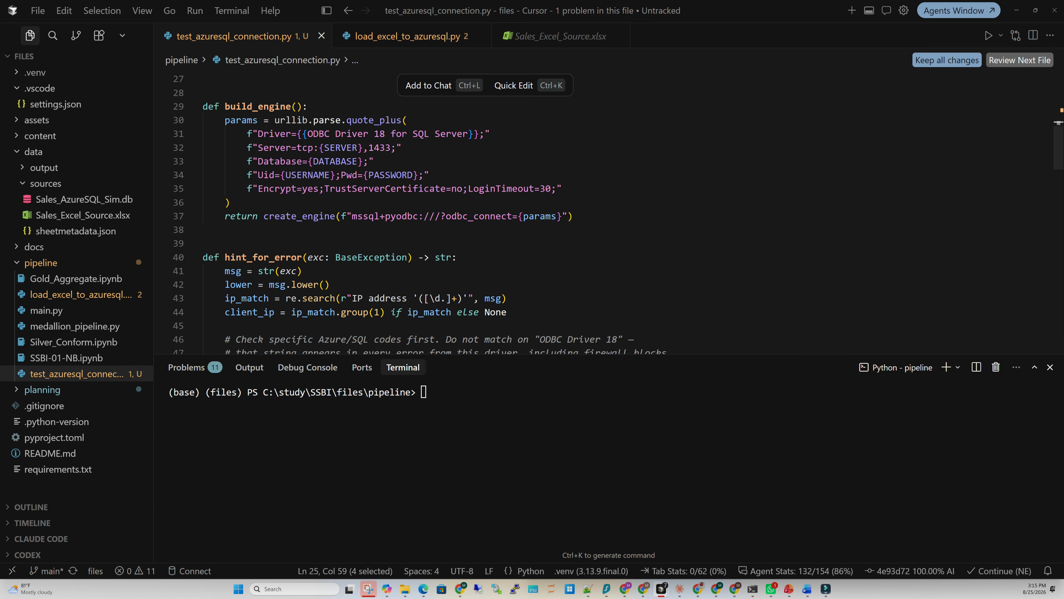
{"action": "scroll", "coordinate": [608, 214], "scroll_direction": "down", "scroll_amount": 4}
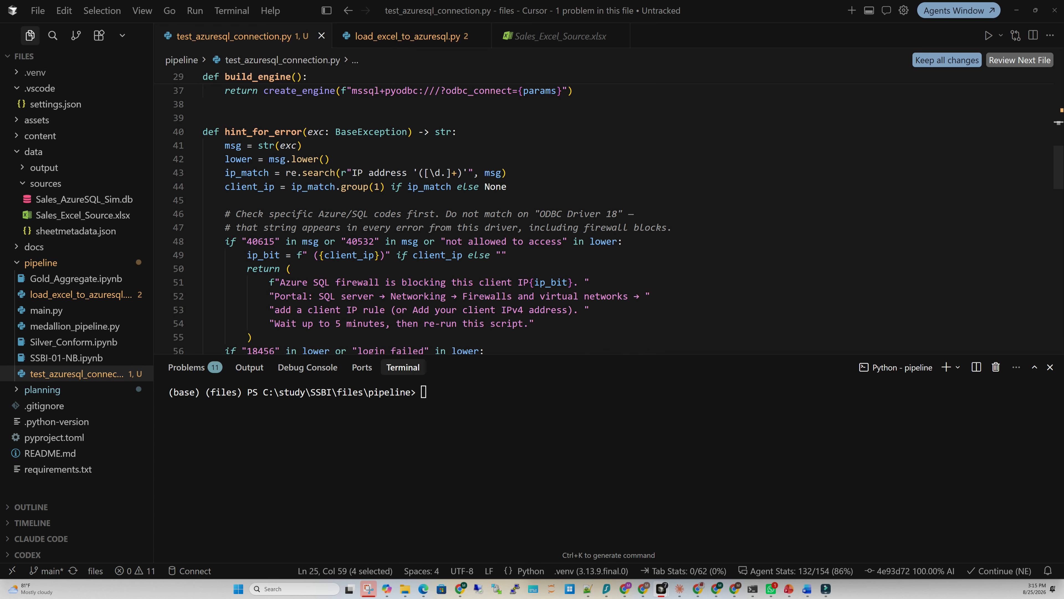
{"action": "scroll", "coordinate": [607, 214], "scroll_direction": "down", "scroll_amount": 1}
{"action": "scroll", "coordinate": [472, 212], "scroll_direction": "down", "scroll_amount": 1}
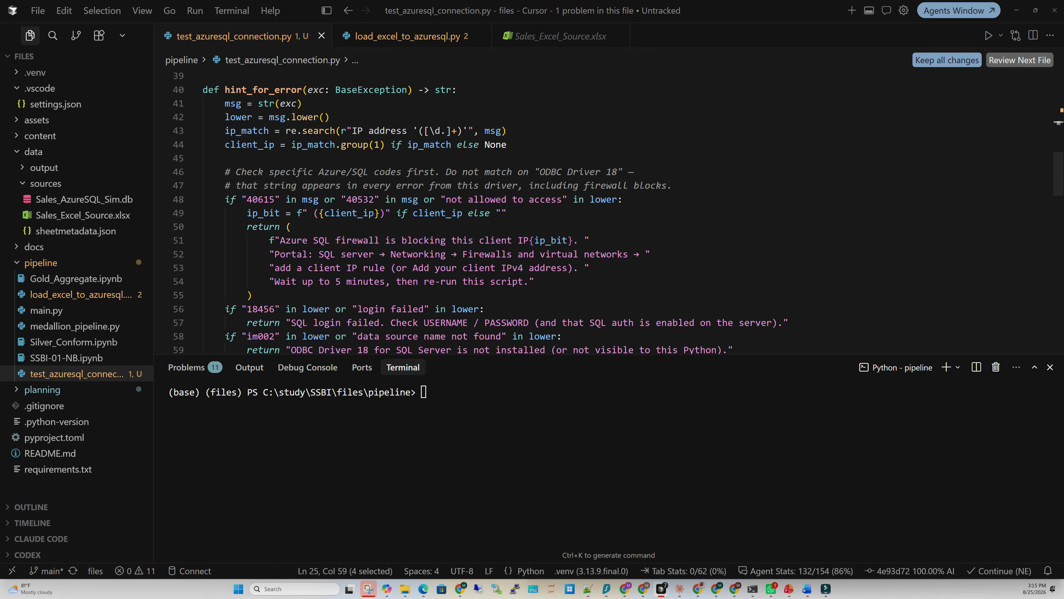
{"action": "scroll", "coordinate": [472, 212], "scroll_direction": "down", "scroll_amount": 6}
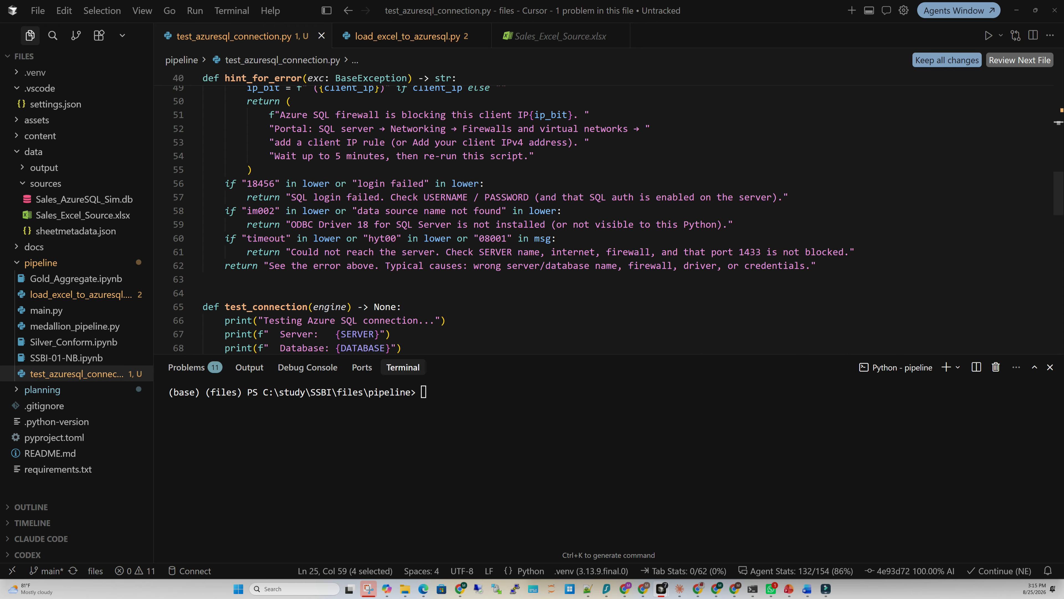
{"action": "scroll", "coordinate": [472, 211], "scroll_direction": "down", "scroll_amount": 5}
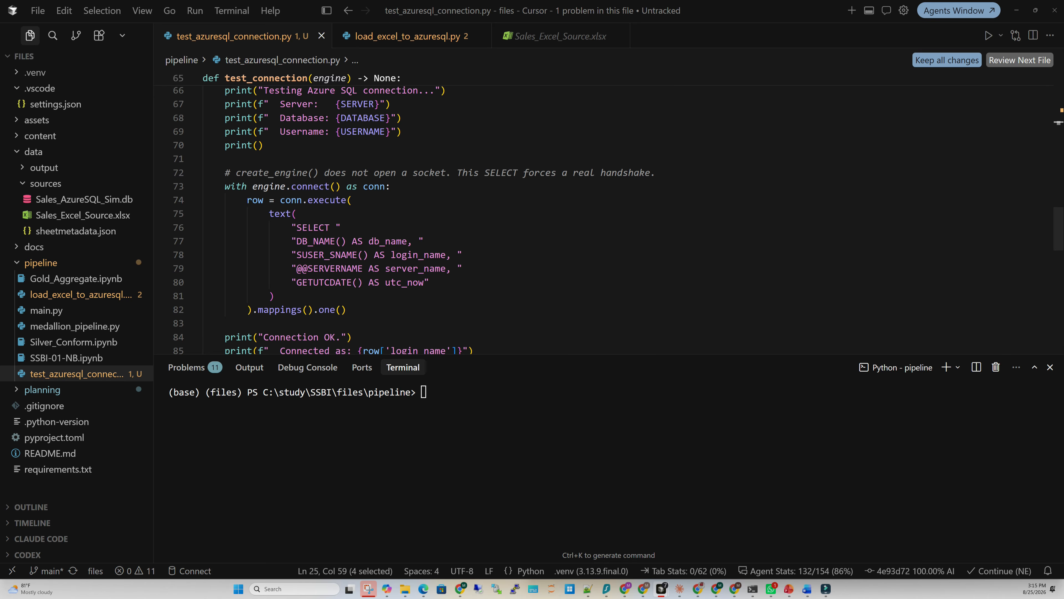
{"action": "scroll", "coordinate": [411, 218], "scroll_direction": "down", "scroll_amount": 2}
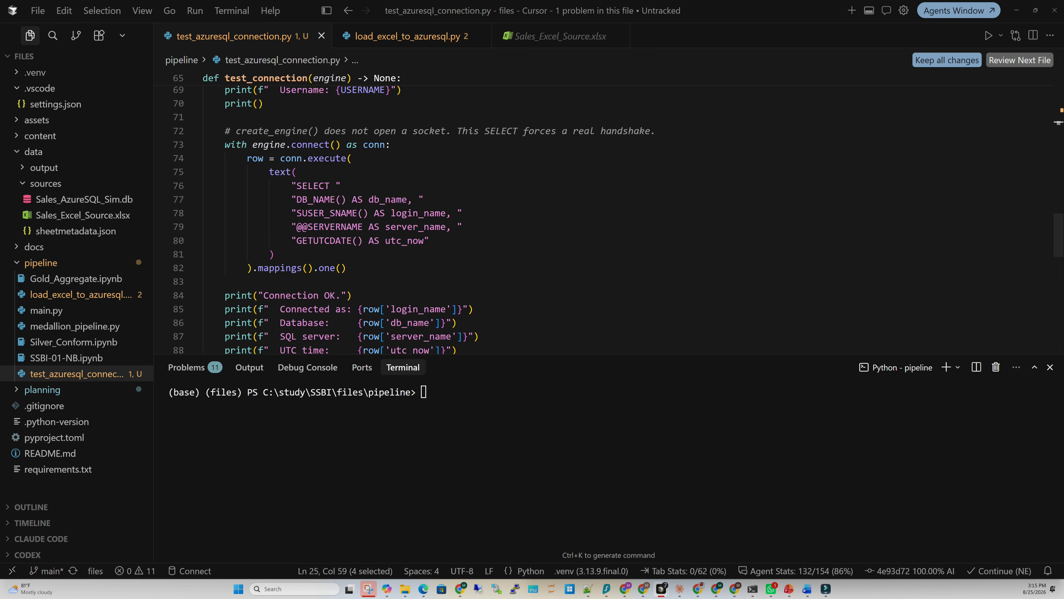
{"action": "scroll", "coordinate": [411, 218], "scroll_direction": "up", "scroll_amount": 2}
{"action": "scroll", "coordinate": [607, 218], "scroll_direction": "up", "scroll_amount": 9}
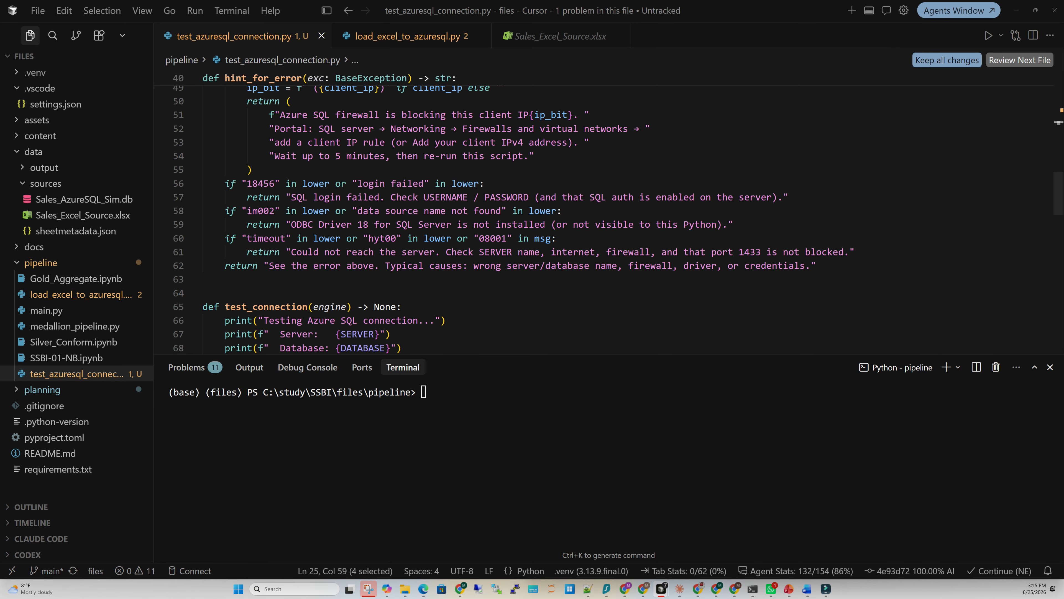
{"action": "left_click", "coordinate": [424, 394]}
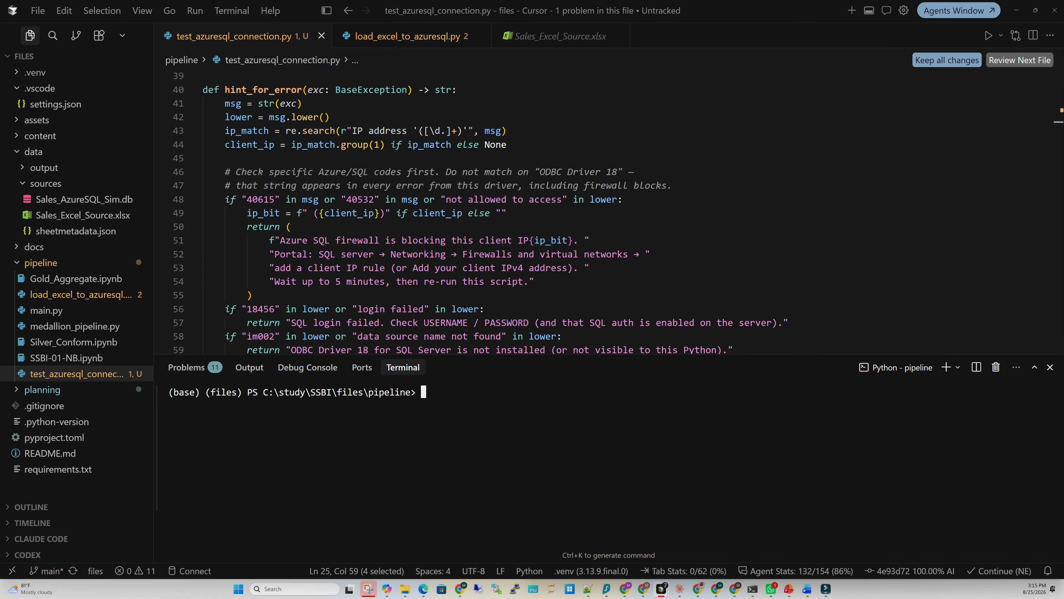
{"action": "left_click", "coordinate": [58, 469]}
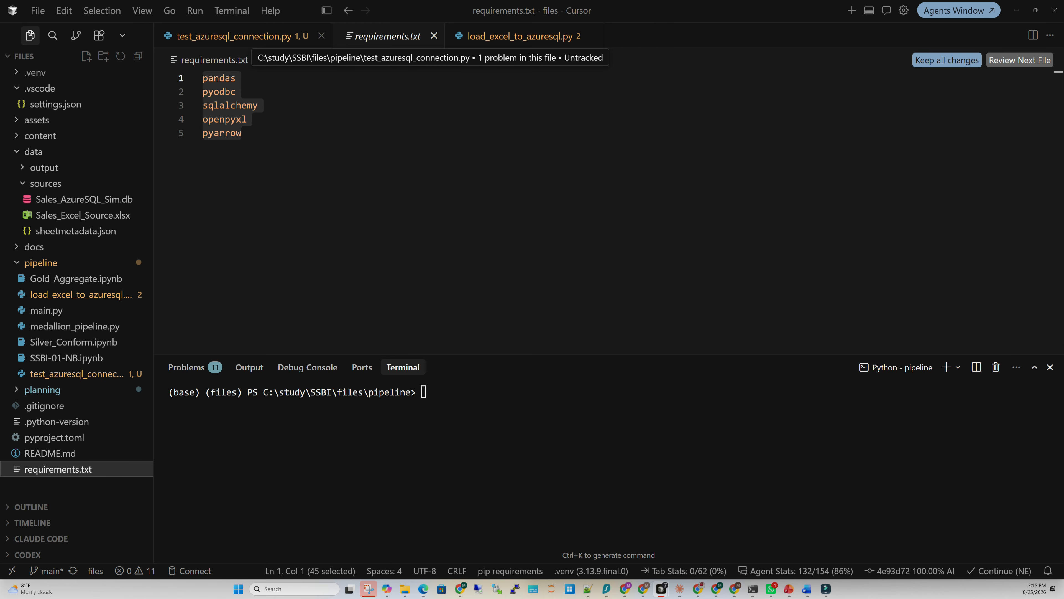
{"action": "left_click", "coordinate": [235, 36]}
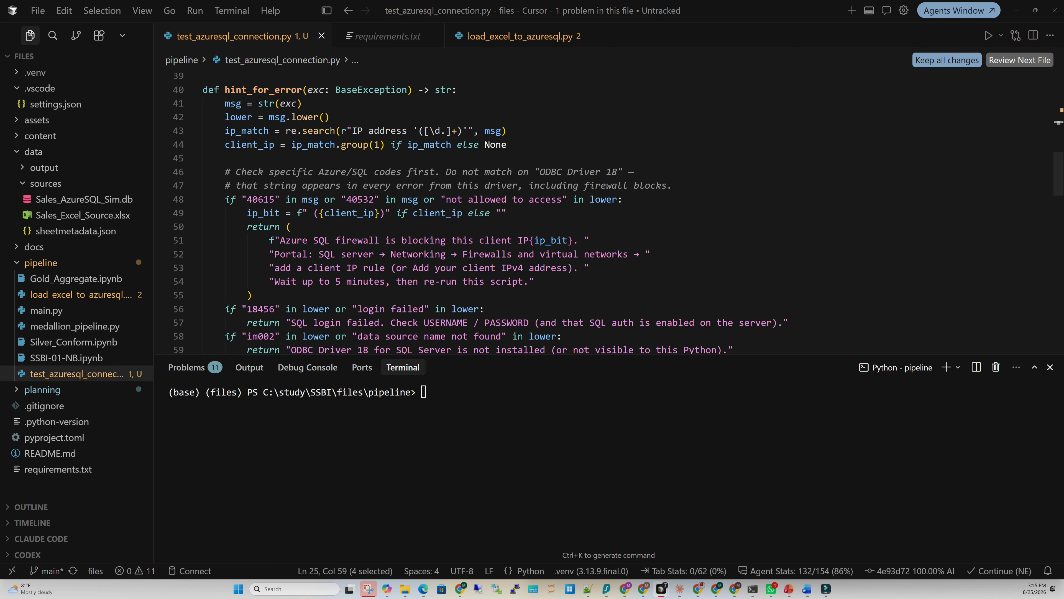
{"action": "left_click", "coordinate": [535, 281]}
{"action": "scroll", "coordinate": [535, 281], "scroll_direction": "up", "scroll_amount": 2}
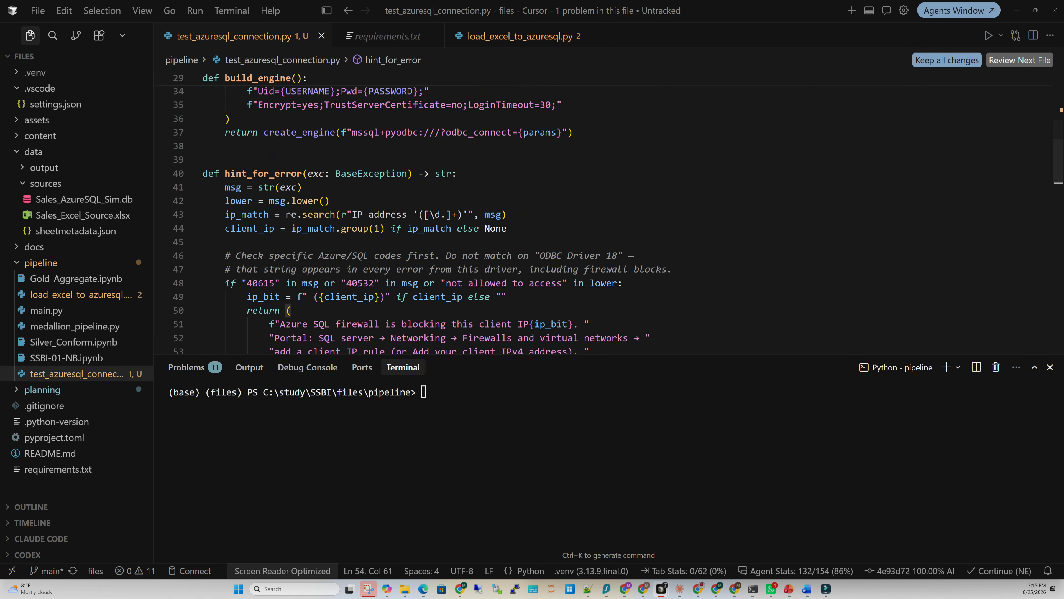
{"action": "scroll", "coordinate": [536, 281], "scroll_direction": "up", "scroll_amount": 5}
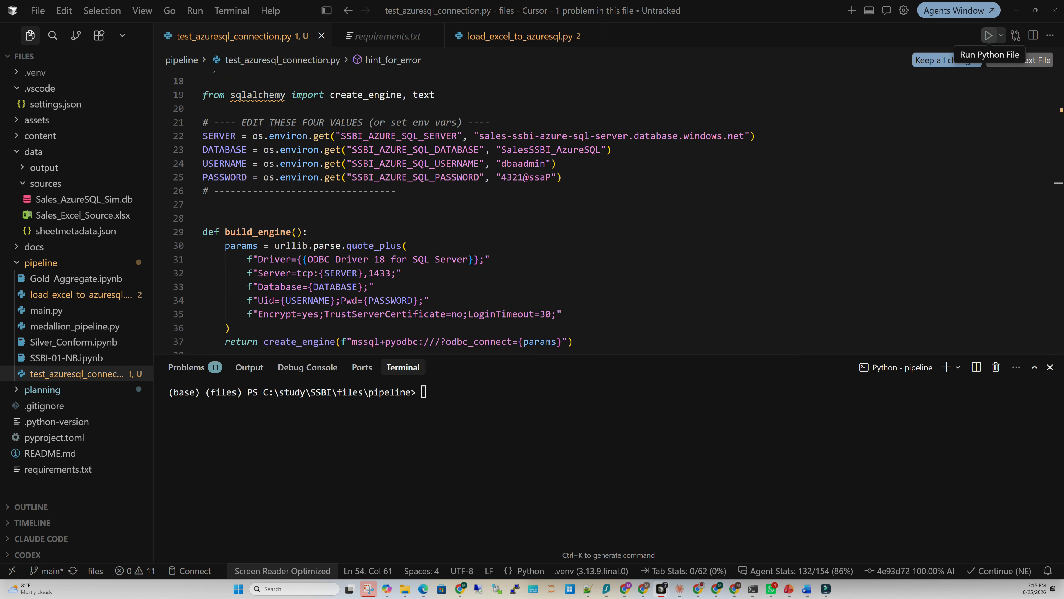
Run python.exe .\test_azuresql_connection.py in the terminal and check its Connection OK output
{"action": "left_click", "coordinate": [423, 392]}
{"action": "type", "text": "pyt"}
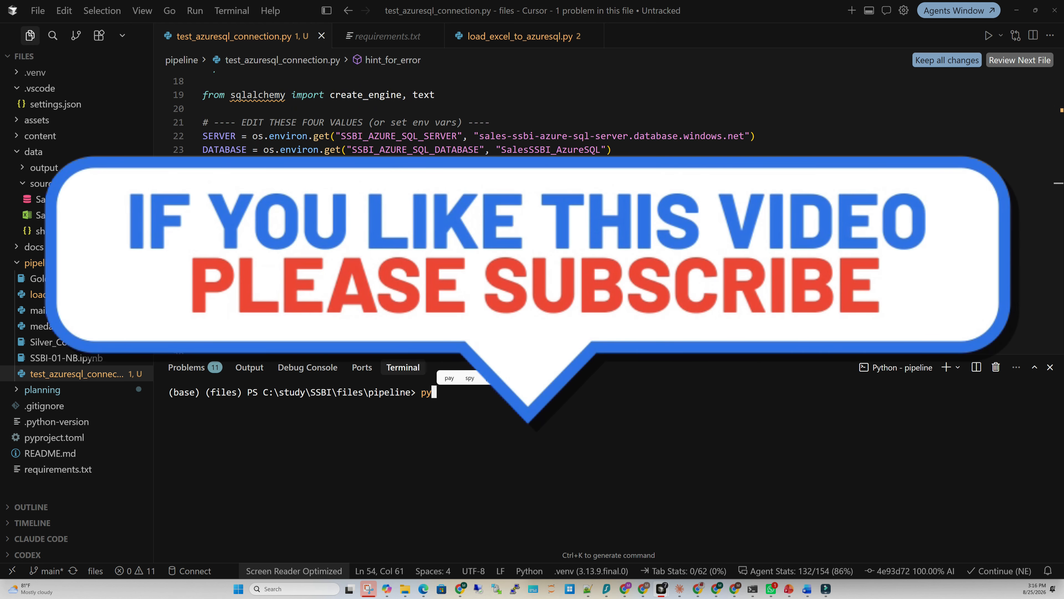
{"action": "type", "text": "on"}
{"action": "key", "text": "BackSpace"}
{"action": "key", "text": "BackSpace"}
{"action": "key", "text": "BackSpace"}
{"action": "type", "text": "thon.exe "}
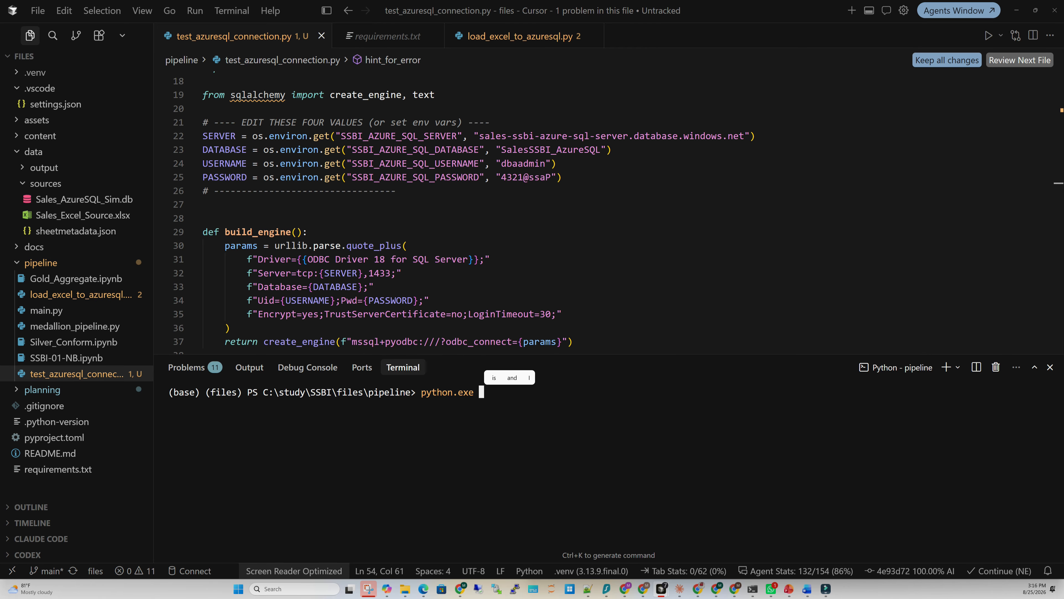
{"action": "type", "text": ".\\te"}
{"action": "key", "text": "Tab"}
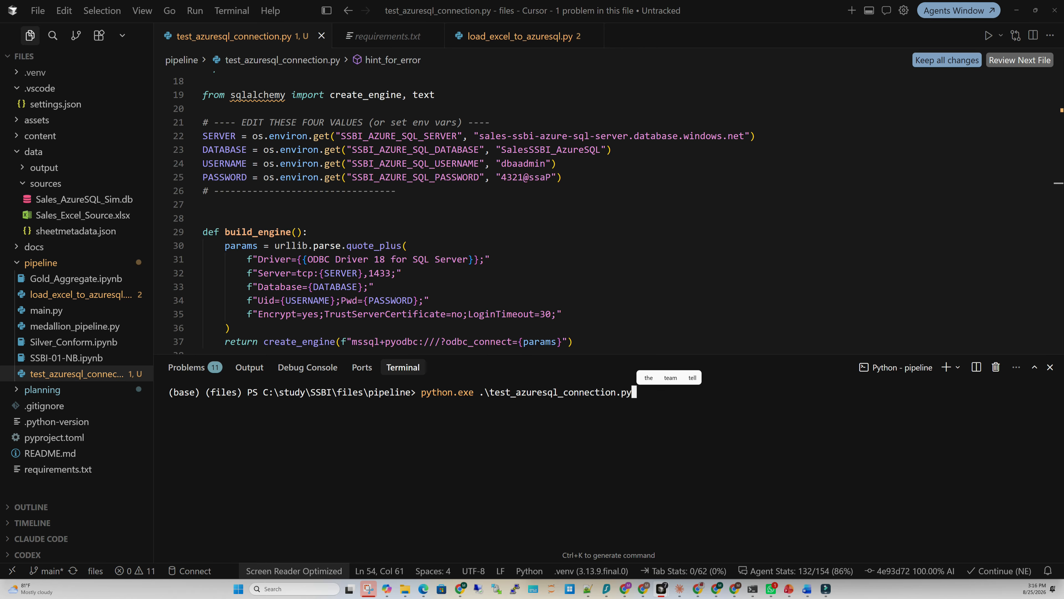
{"action": "key", "text": "Return"}
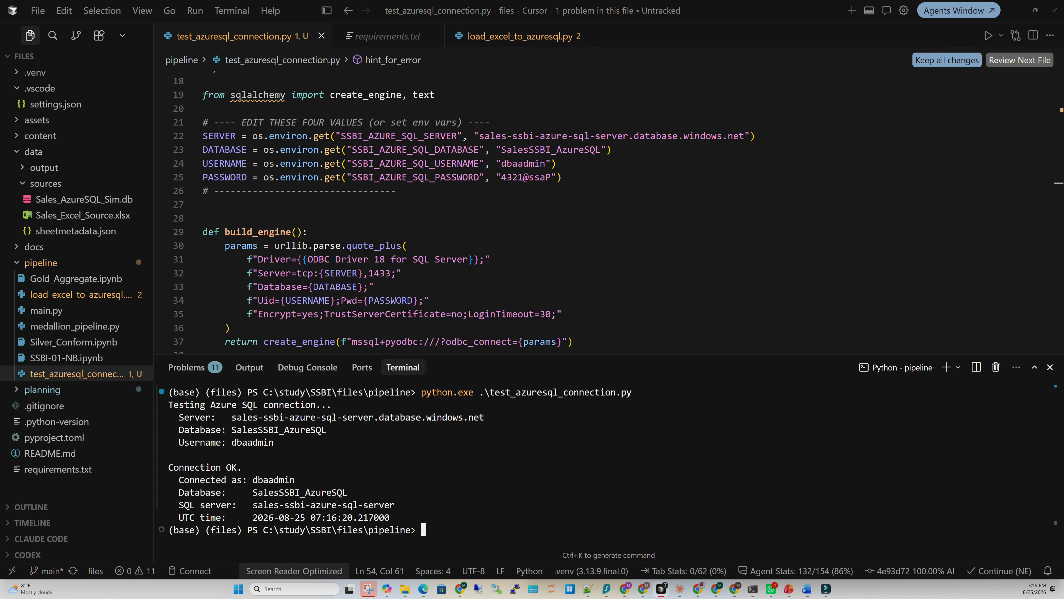
{"action": "left_click", "coordinate": [609, 454]}
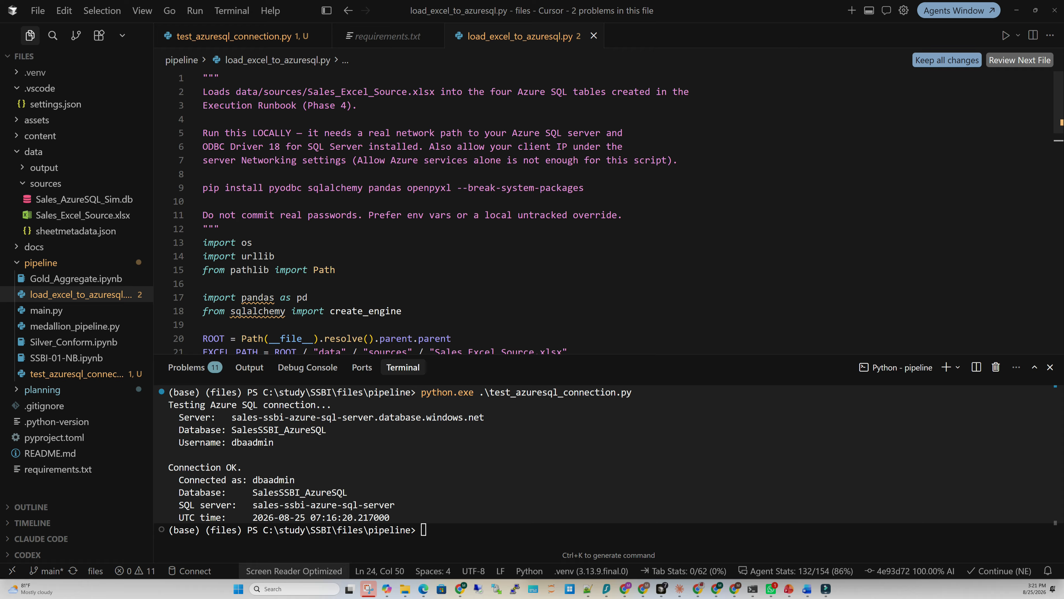
Review the pip install package list and find the placeholder password in the load script
{"action": "left_click", "coordinate": [209, 188]}
{"action": "left_click_drag", "start_coordinate": [209, 188], "coordinate": [583, 188]}
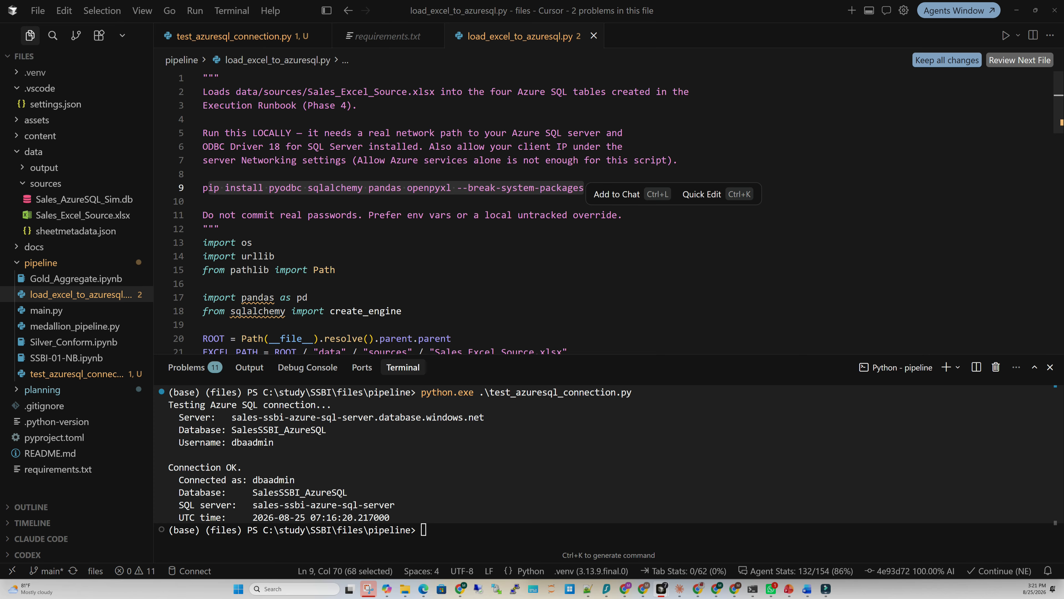
{"action": "left_click", "coordinate": [253, 188]}
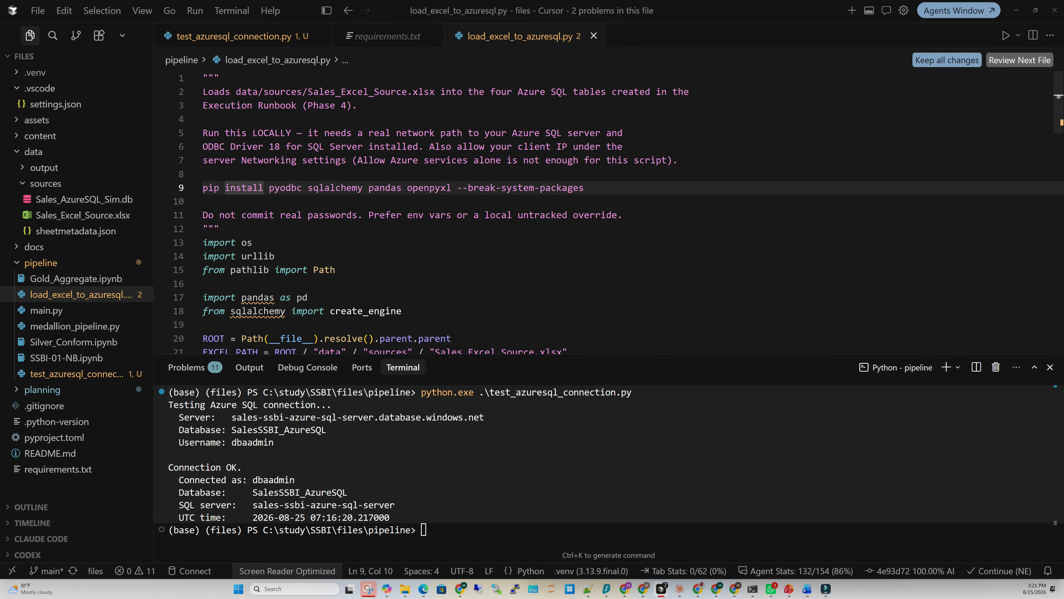
{"action": "scroll", "coordinate": [619, 212], "scroll_direction": "down", "scroll_amount": 1}
{"action": "scroll", "coordinate": [619, 212], "scroll_direction": "down", "scroll_amount": 5}
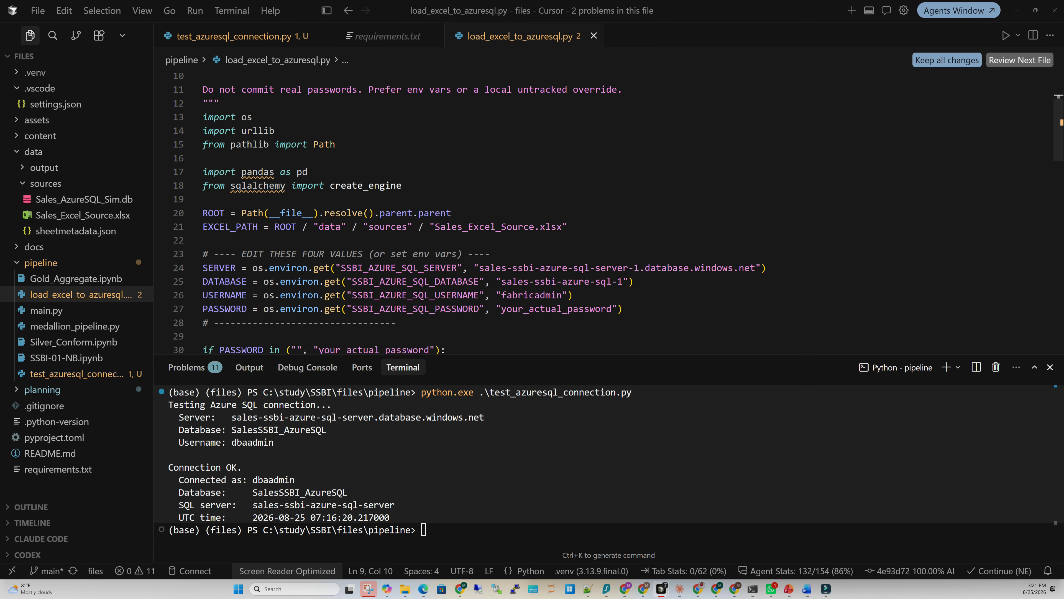
{"action": "scroll", "coordinate": [618, 213], "scroll_direction": "down", "scroll_amount": 2}
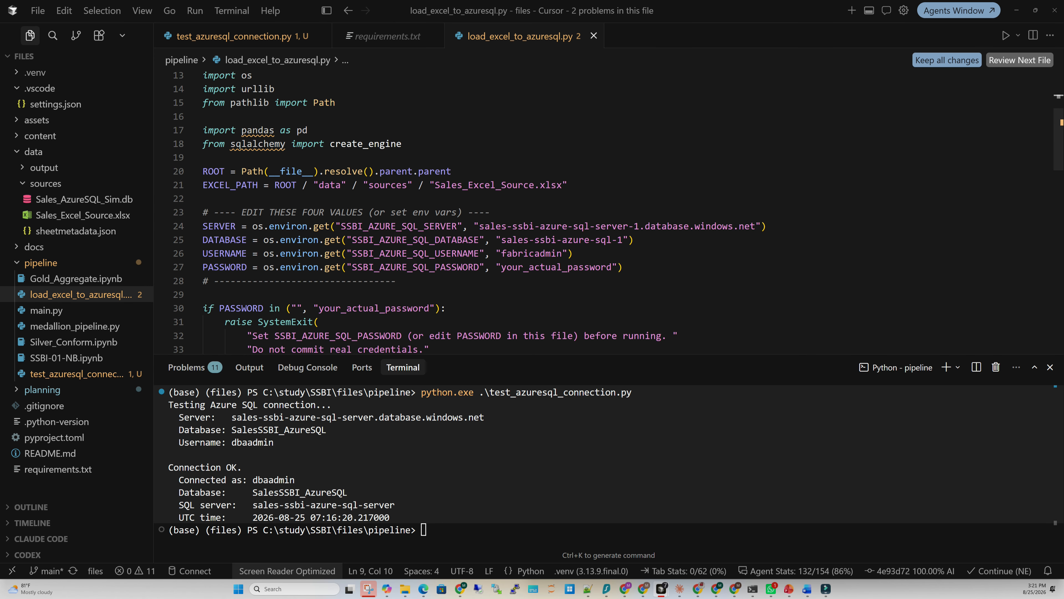
{"action": "double_click", "coordinate": [520, 267]}
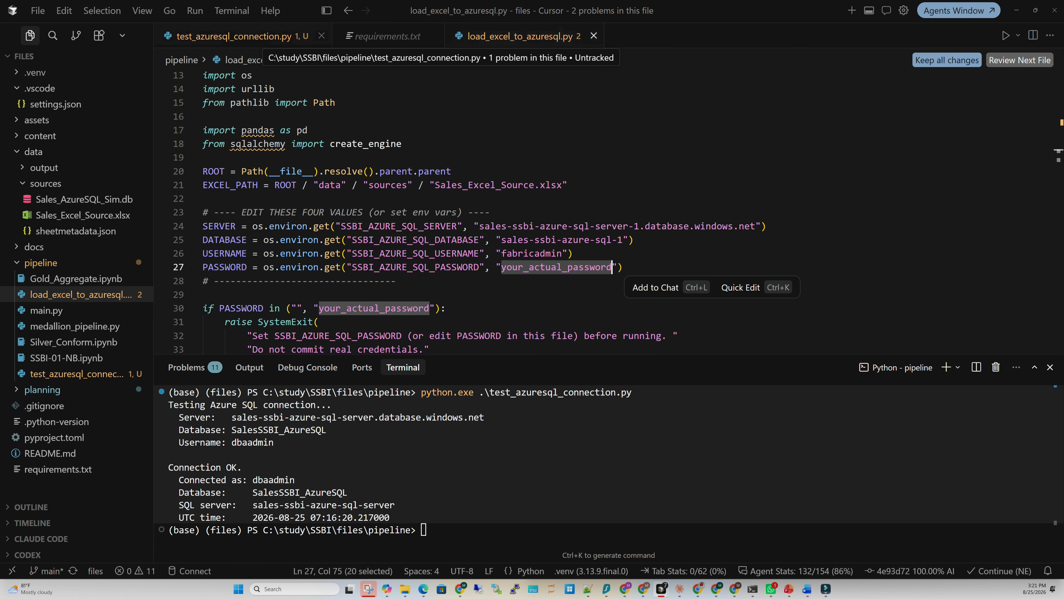
Copy the four working connection settings from the test script over the placeholders and save
{"action": "left_click", "coordinate": [235, 37]}
{"action": "left_click_drag", "start_coordinate": [562, 197], "coordinate": [203, 156]}
{"action": "key", "text": "ctrl+c"}
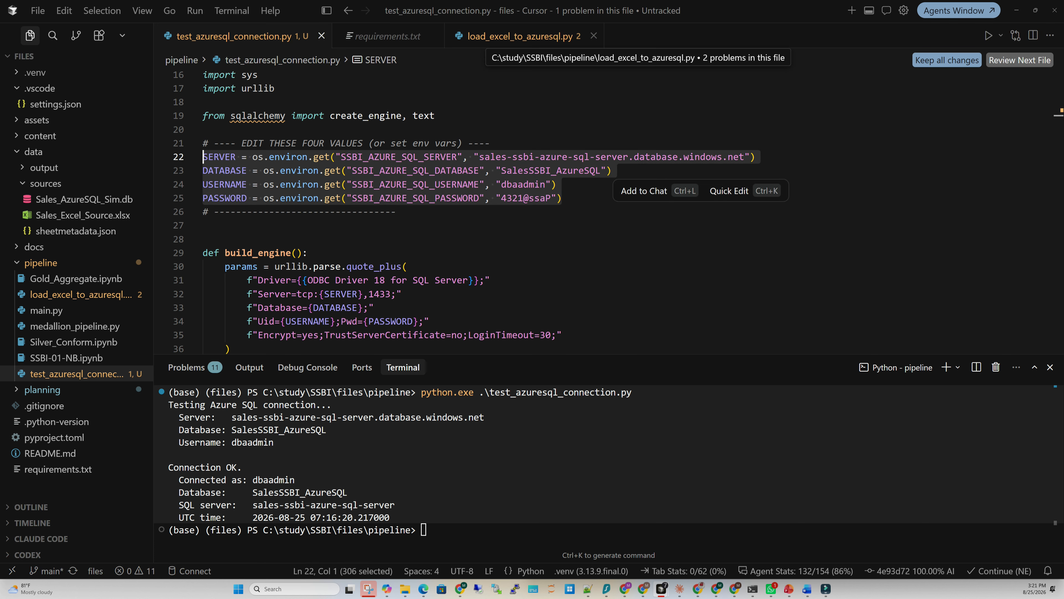
{"action": "left_click", "coordinate": [486, 37]}
{"action": "left_click_drag", "start_coordinate": [624, 267], "coordinate": [203, 227]}
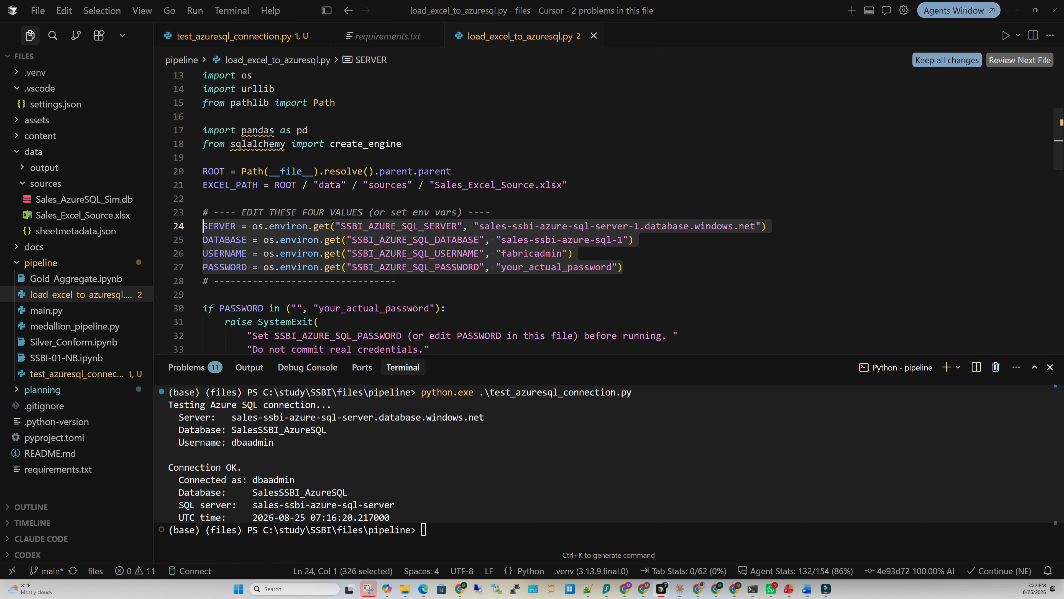
{"action": "key", "text": "ctrl+v"}
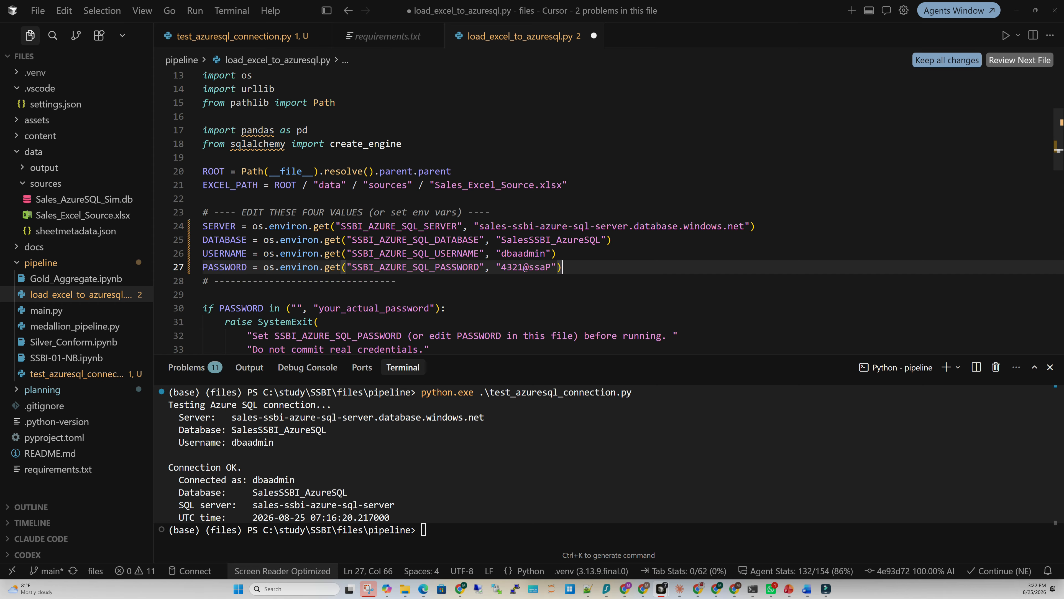
{"action": "key", "text": "ctrl+s"}
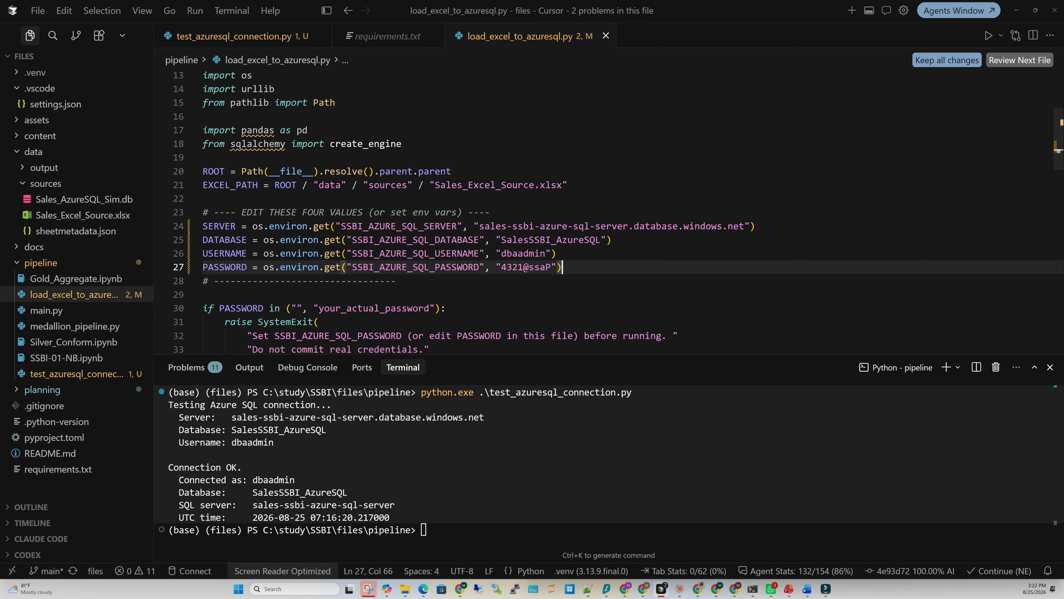
Scroll load_excel_to_azuresql.py down to the to_sql calls and the final verification prints
{"action": "scroll", "coordinate": [619, 213], "scroll_direction": "down", "scroll_amount": 5}
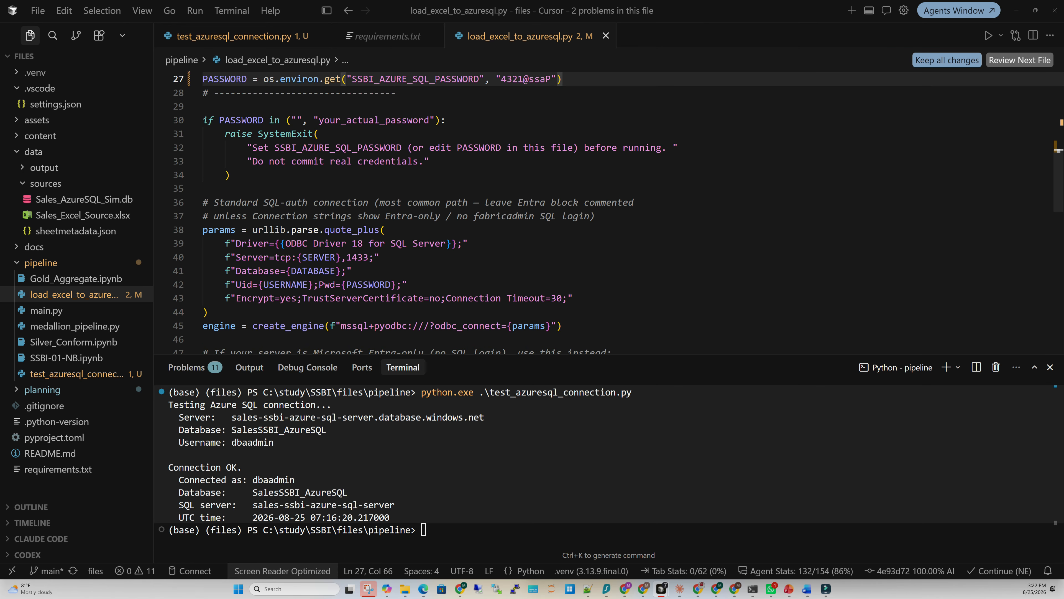
{"action": "scroll", "coordinate": [619, 212], "scroll_direction": "down", "scroll_amount": 5}
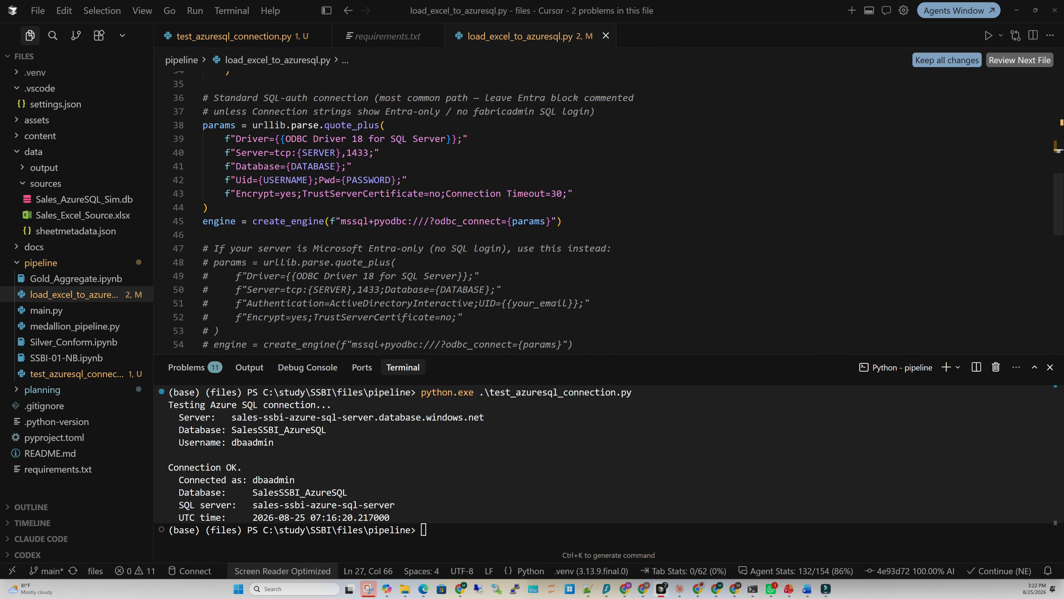
{"action": "scroll", "coordinate": [618, 212], "scroll_direction": "down", "scroll_amount": 1}
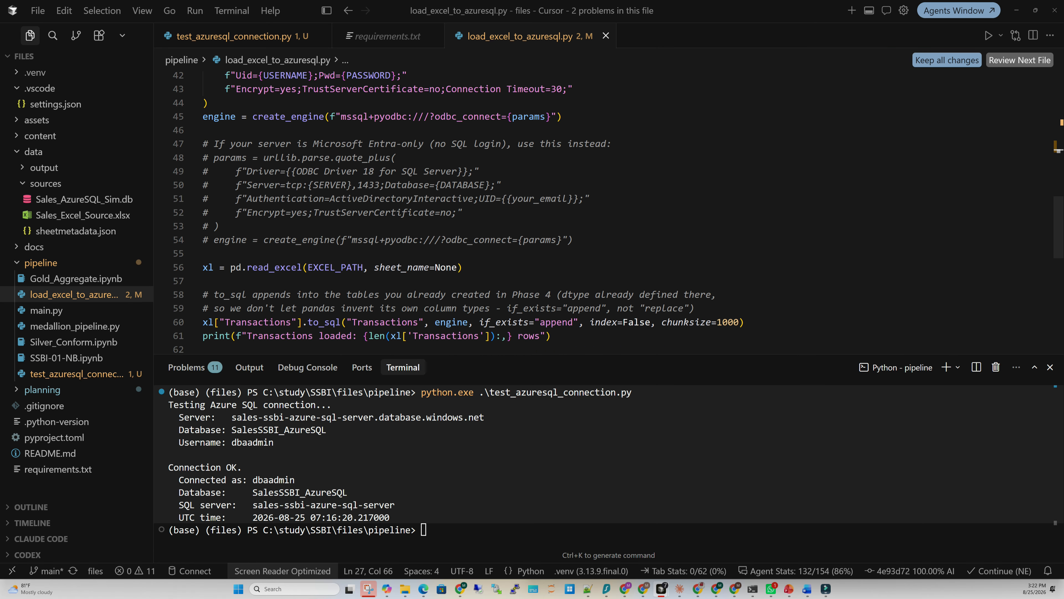
{"action": "scroll", "coordinate": [618, 212], "scroll_direction": "down", "scroll_amount": 2}
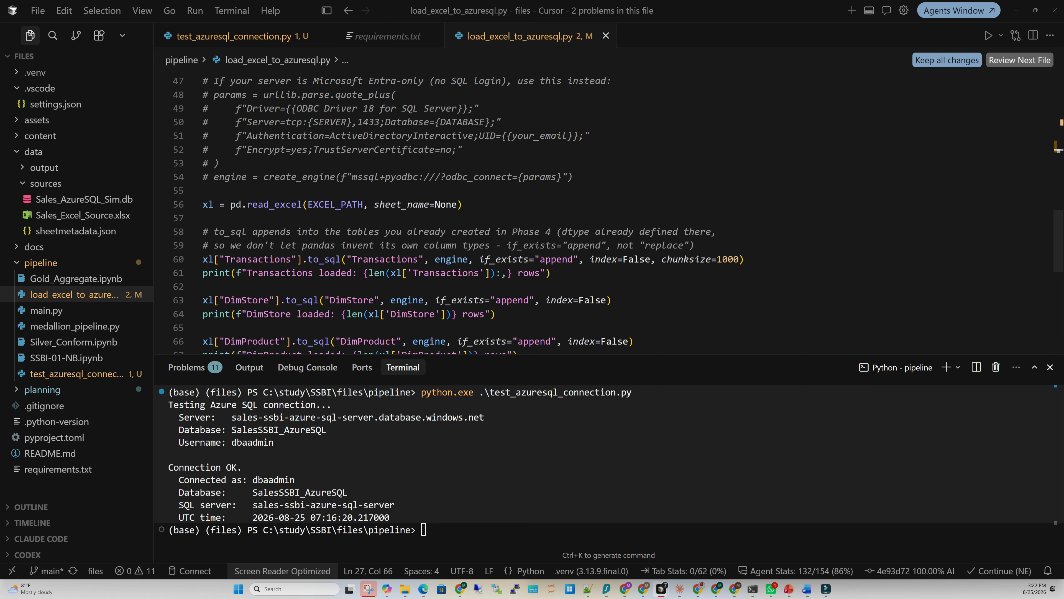
{"action": "scroll", "coordinate": [619, 212], "scroll_direction": "down", "scroll_amount": 5}
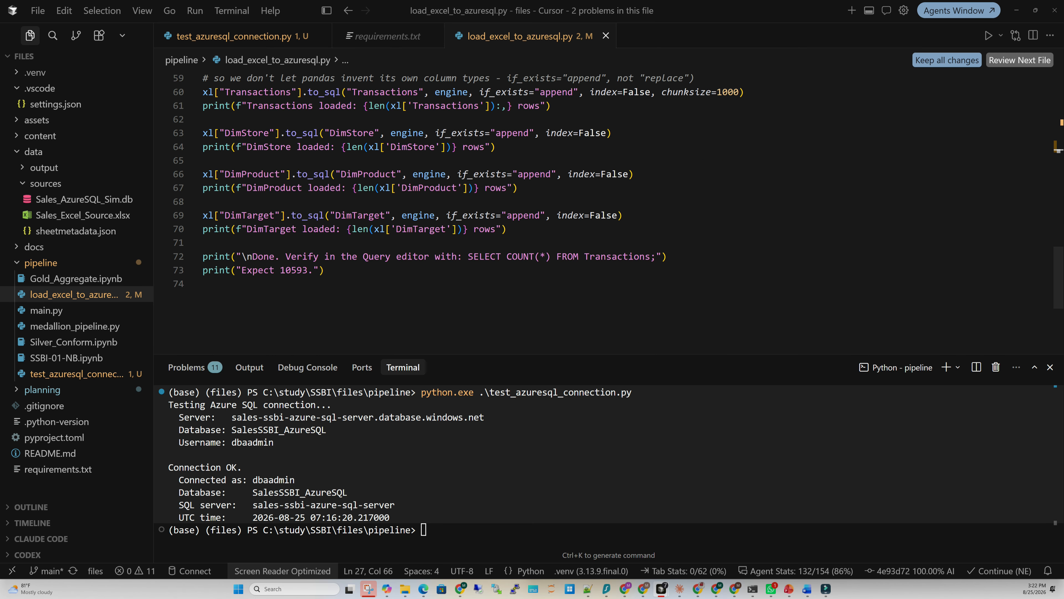
{"action": "scroll", "coordinate": [618, 212], "scroll_direction": "down", "scroll_amount": 1}
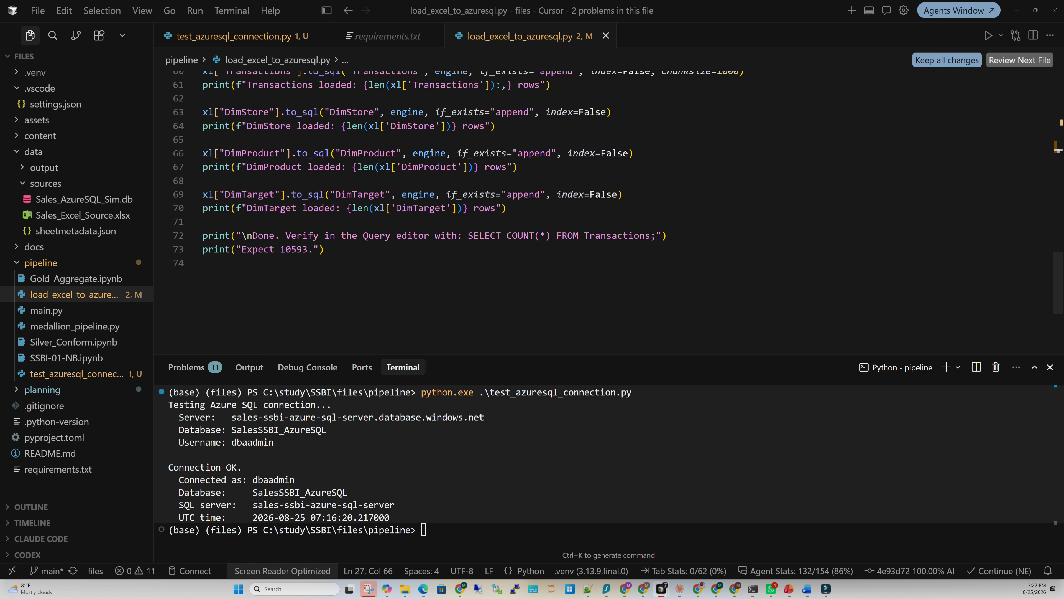
Duplicate the Transactions verification message line three times below itself
{"action": "left_click", "coordinate": [668, 236]}
{"action": "key", "text": "shift+Home"}
{"action": "key", "text": "ctrl+c"}
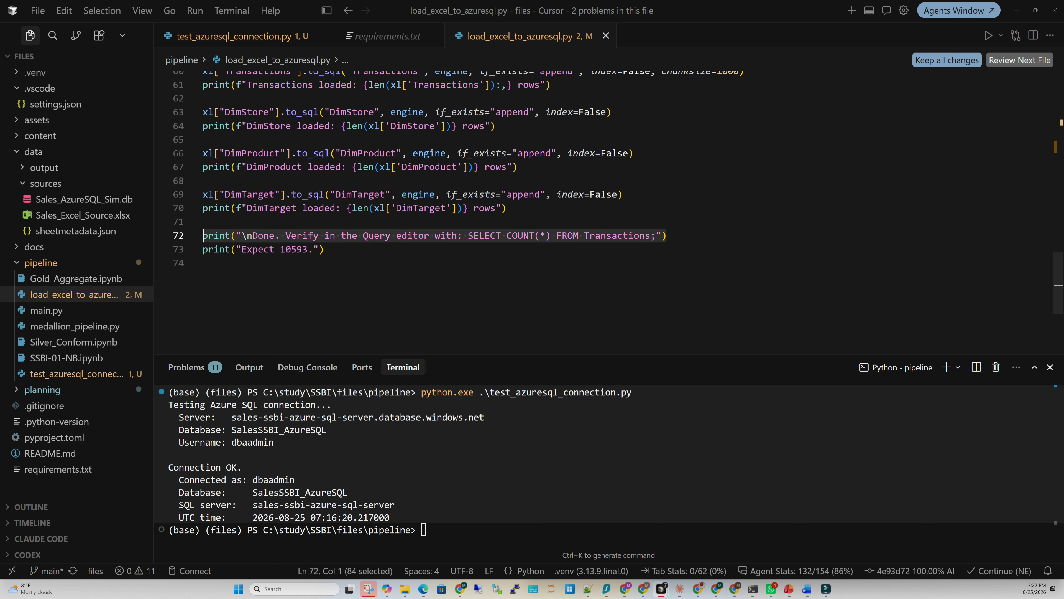
{"action": "key", "text": "End"}
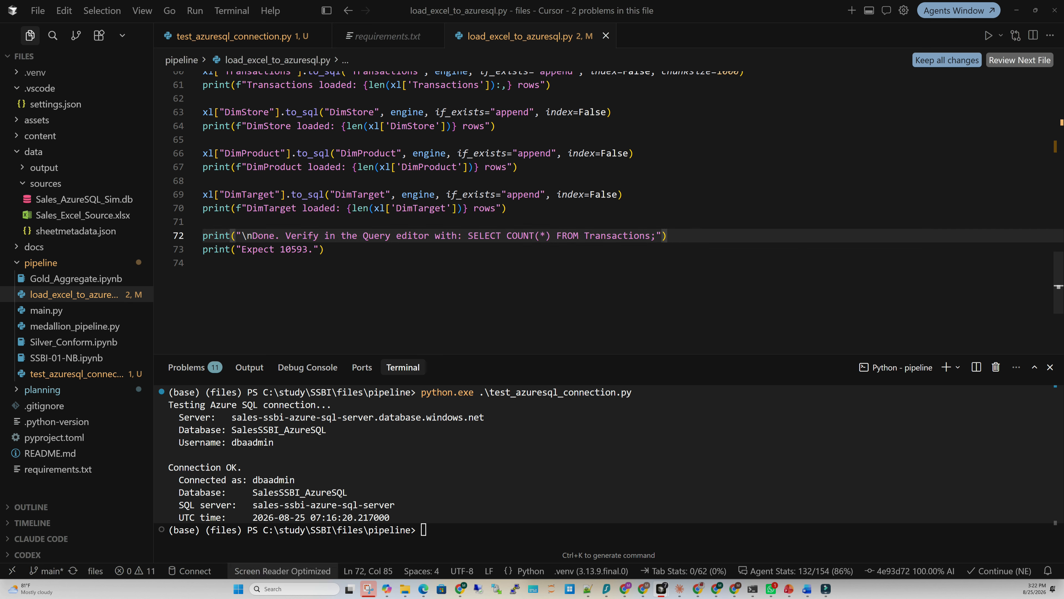
{"action": "key", "text": "Return"}
{"action": "key", "text": "ctrl+v"}
{"action": "key", "text": "Return"}
{"action": "key", "text": "ctrl+v"}
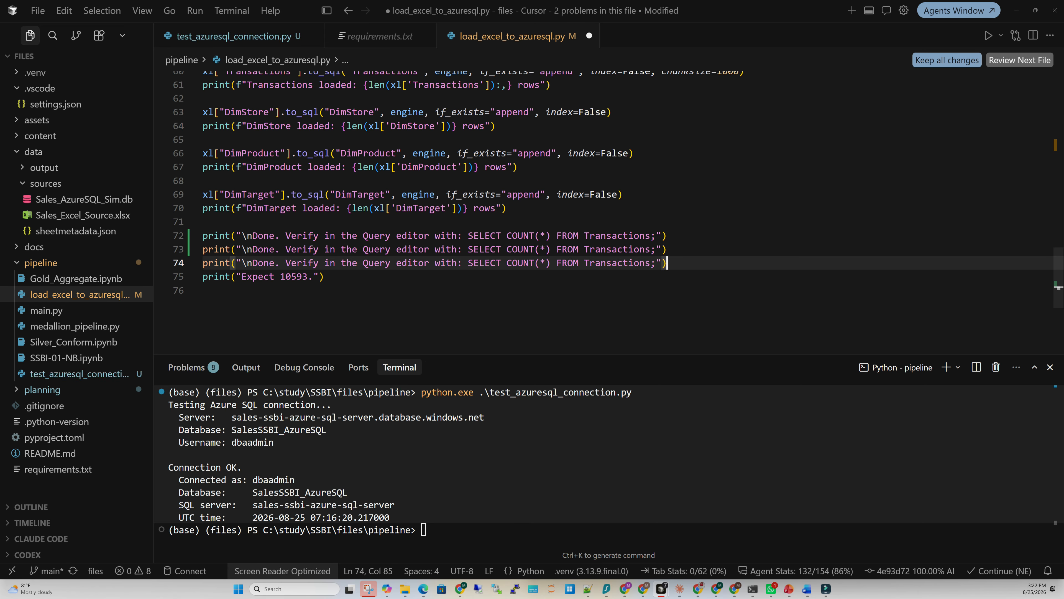
{"action": "key", "text": "Return"}
{"action": "key", "text": "ctrl+v"}
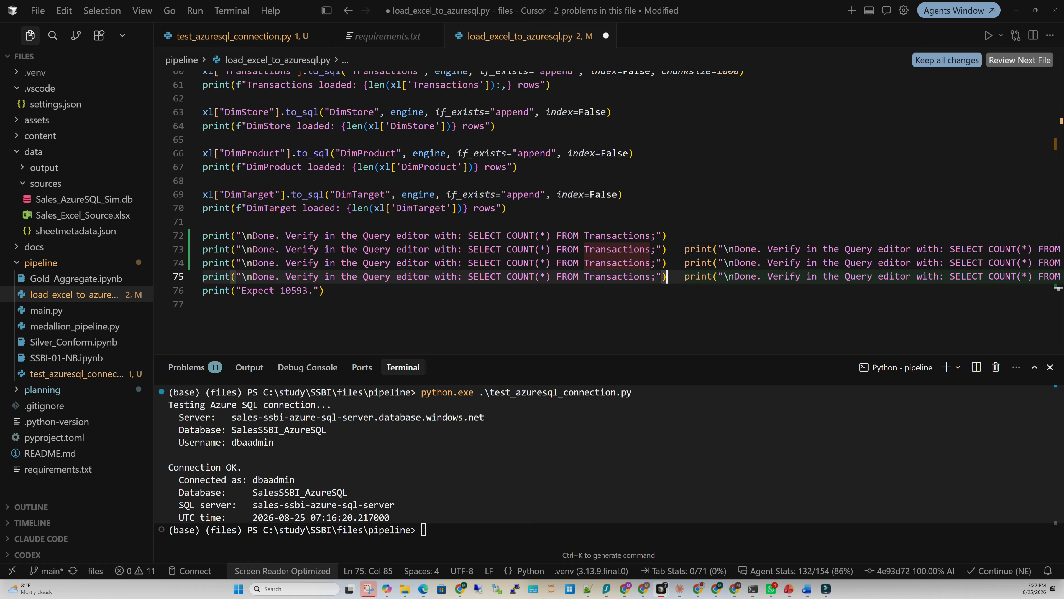
Change the copied checks to count DimStore, DimProduct and DimTarget, and save the script
{"action": "key", "text": "Escape"}
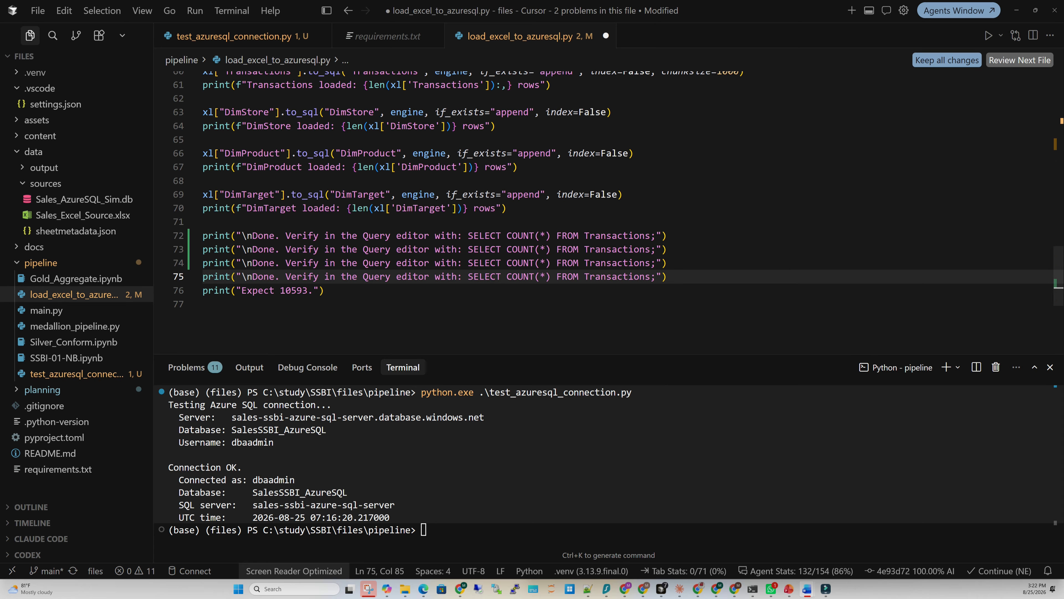
{"action": "double_click", "coordinate": [619, 249]}
{"action": "type", "text": "DimStore"}
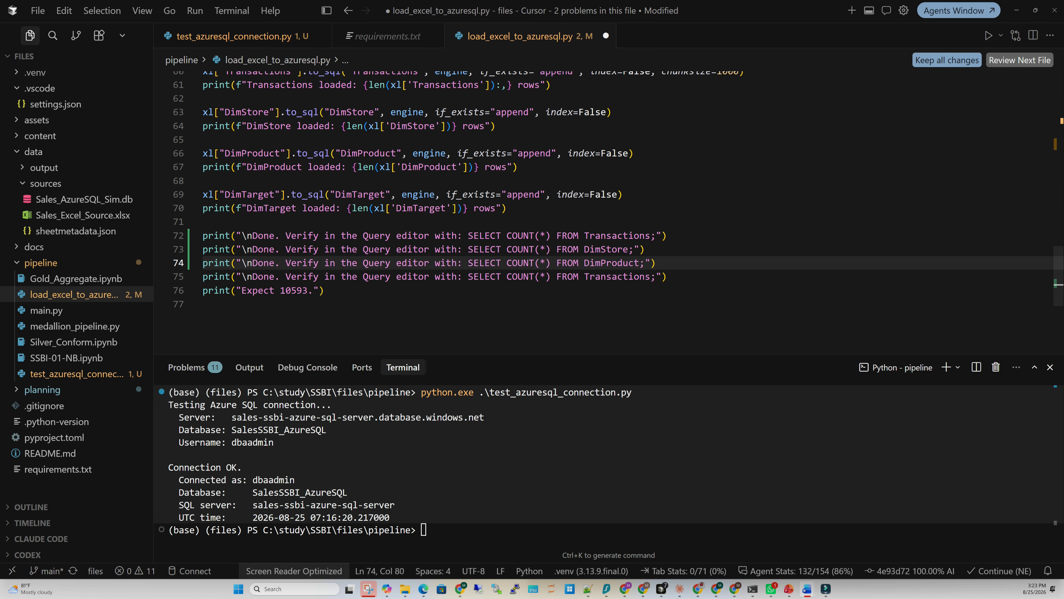
{"action": "double_click", "coordinate": [629, 277]}
{"action": "type", "text": "DimTarget"}
{"action": "key", "text": "ctrl+s"}
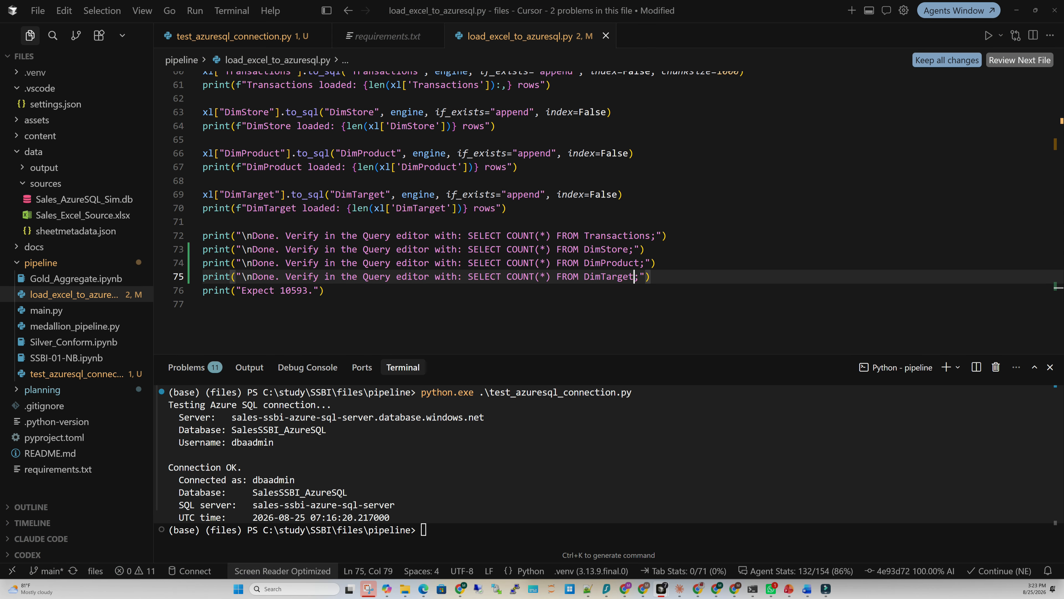
Move the 'Expect 10593' line directly under the Transactions check and save
{"action": "left_click", "coordinate": [461, 529]}
{"action": "left_click_drag", "start_coordinate": [328, 290], "coordinate": [201, 288]}
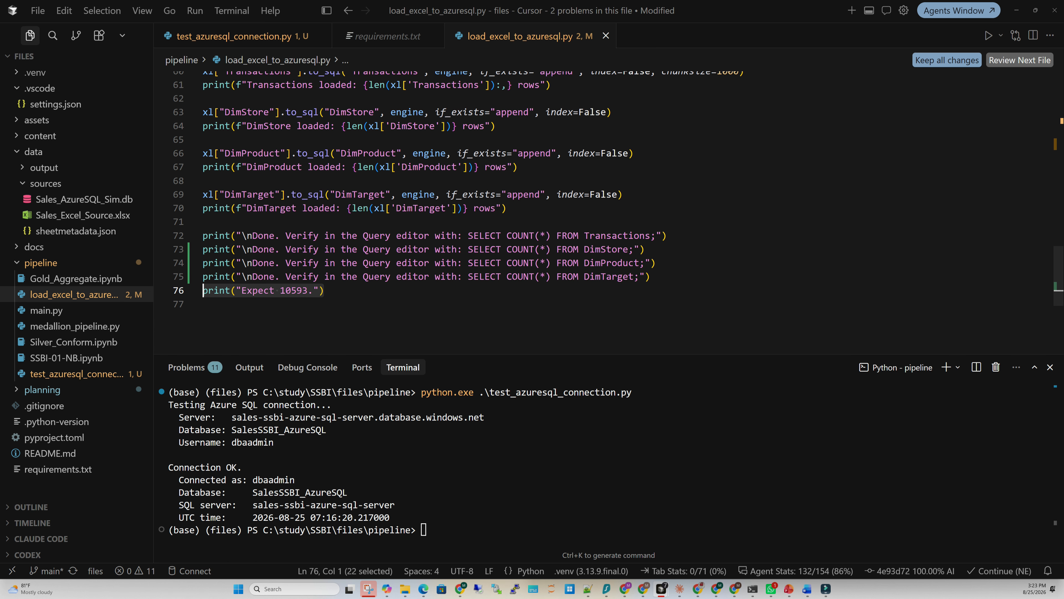
{"action": "key", "text": "ctrl+x"}
{"action": "left_click", "coordinate": [668, 225]}
{"action": "key", "text": "Return"}
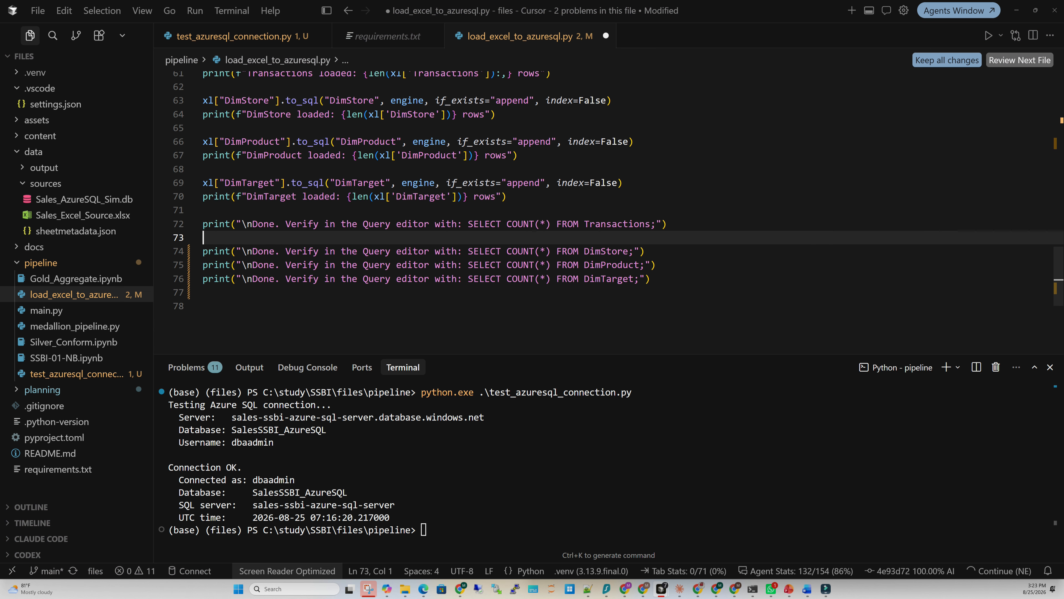
{"action": "key", "text": "Tab"}
{"action": "key", "text": "ctrl+s"}
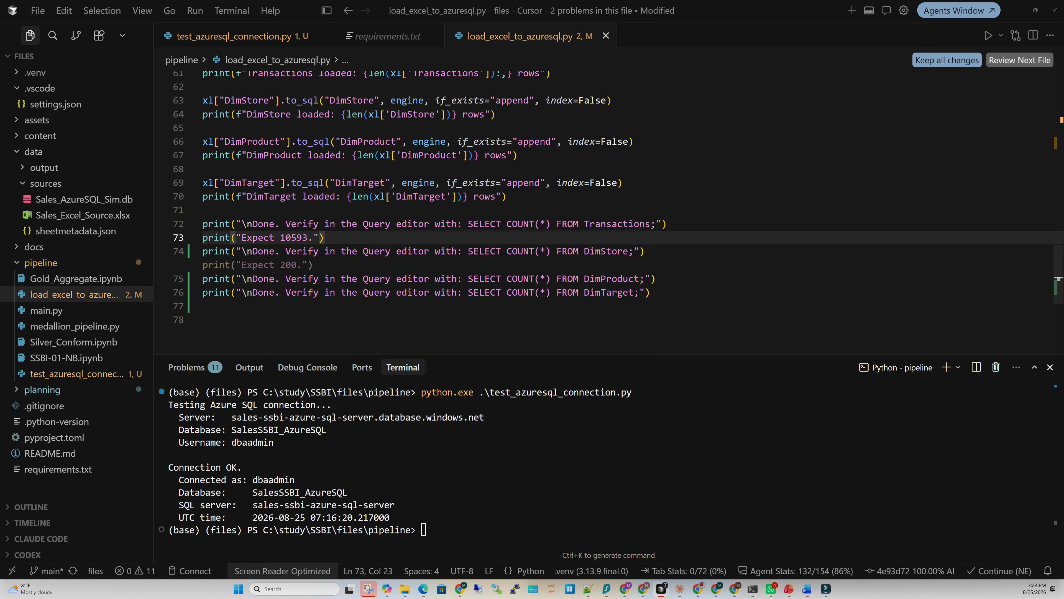
Run python.exe .\load_excel_to_azuresql.py in the terminal to load the Excel data
{"action": "left_click", "coordinate": [516, 495]}
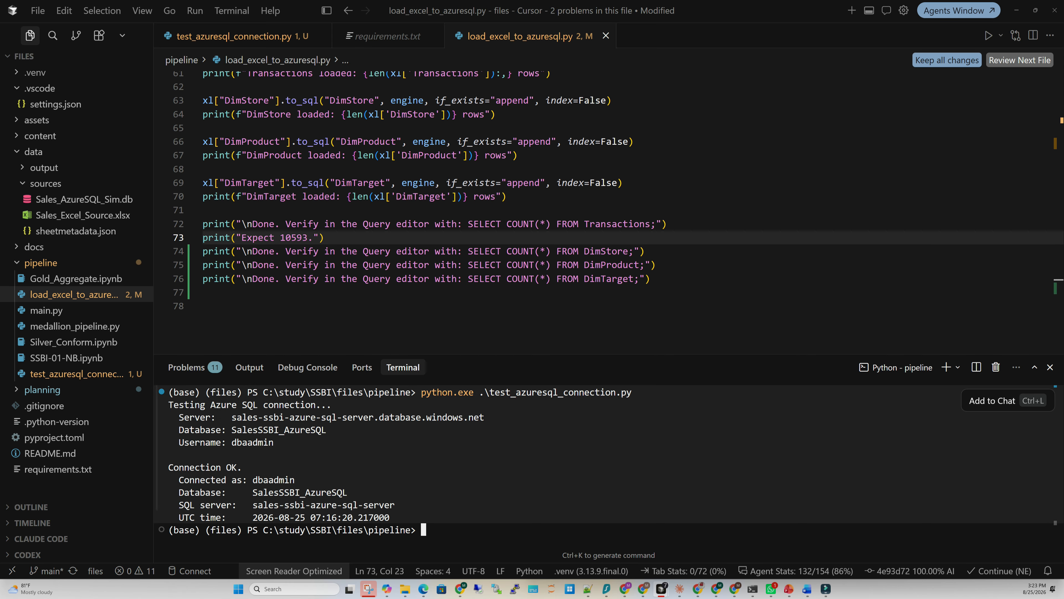
{"action": "type", "text": "pyt"}
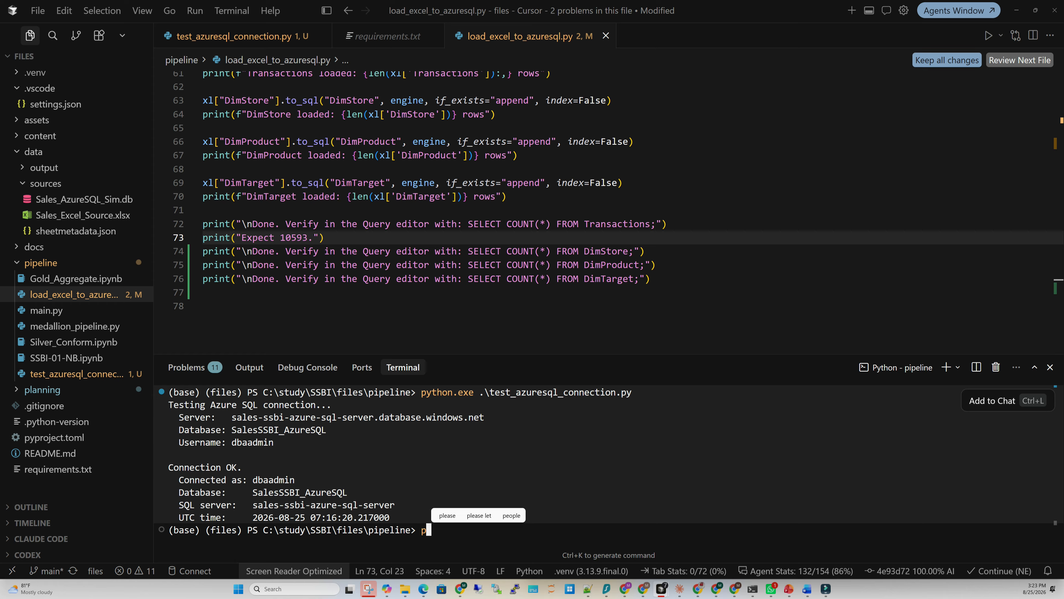
{"action": "type", "text": "hon.exen"}
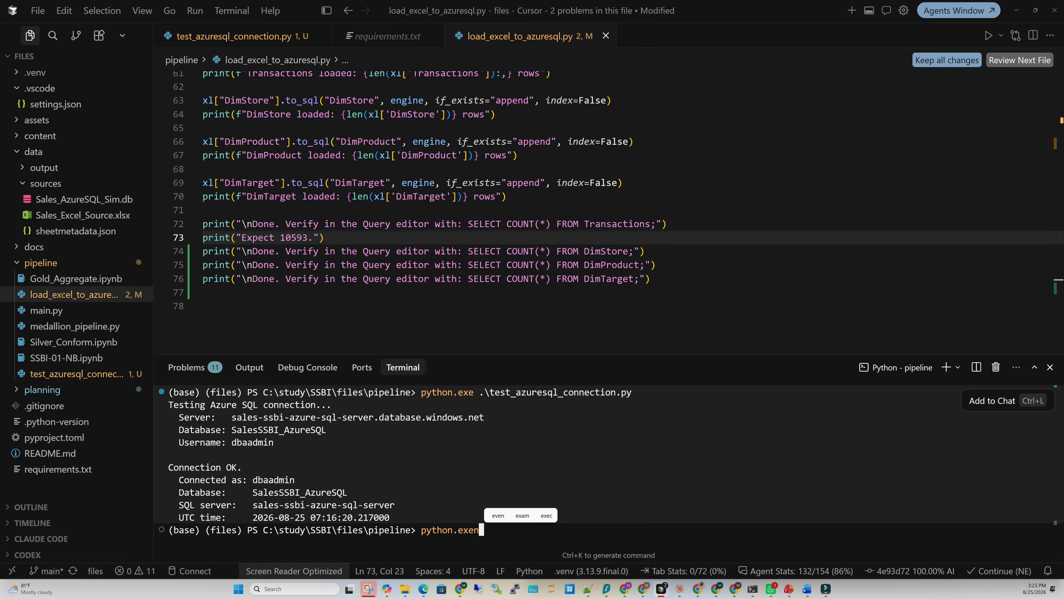
{"action": "key", "text": "BackSpace"}
{"action": "type", "text": ".\\load_excel_to_azuresql.py"}
{"action": "key", "text": "Return"}
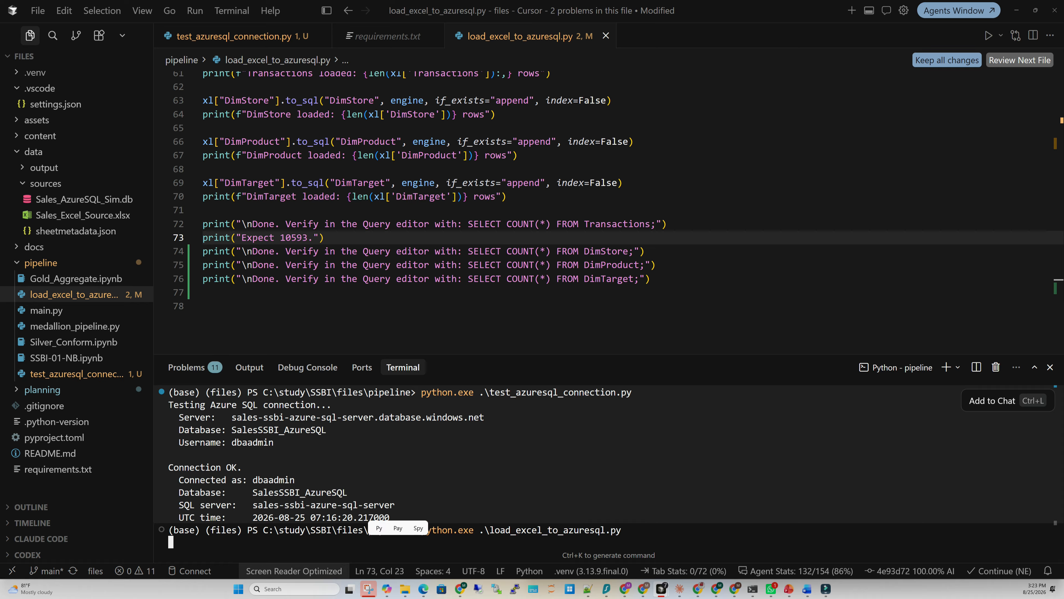
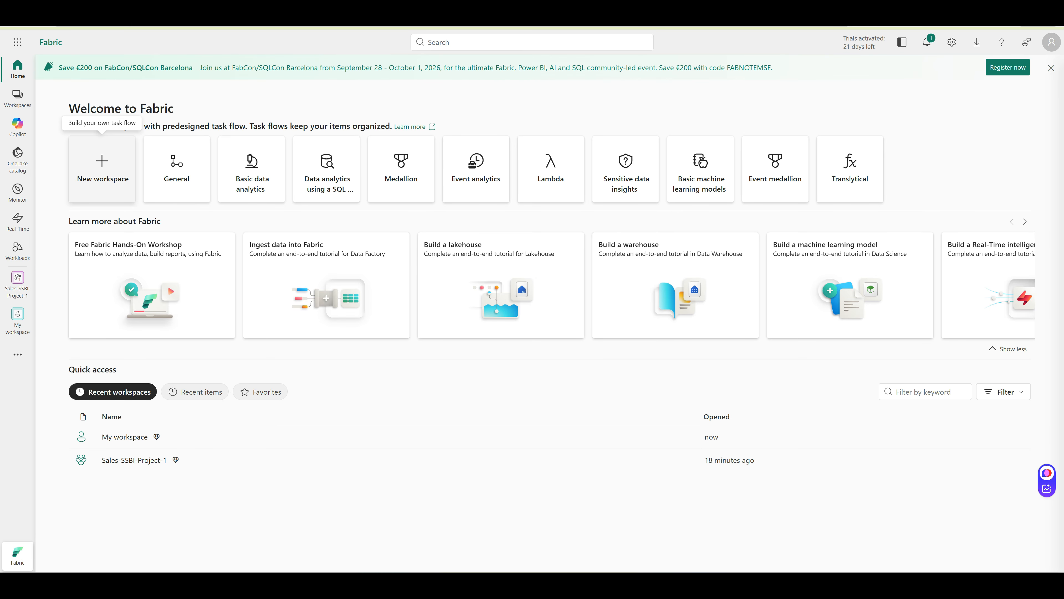
Create a workspace named Sales-SSBI-WS with the Fabric Trial workspace type
{"action": "left_click", "coordinate": [102, 168]}
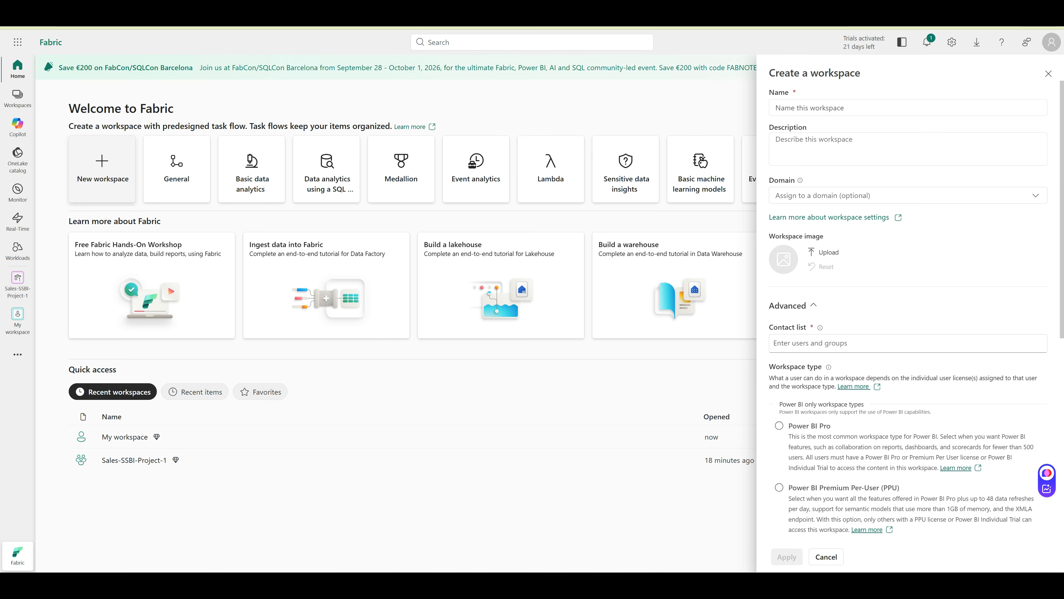
{"action": "left_click", "coordinate": [908, 108]}
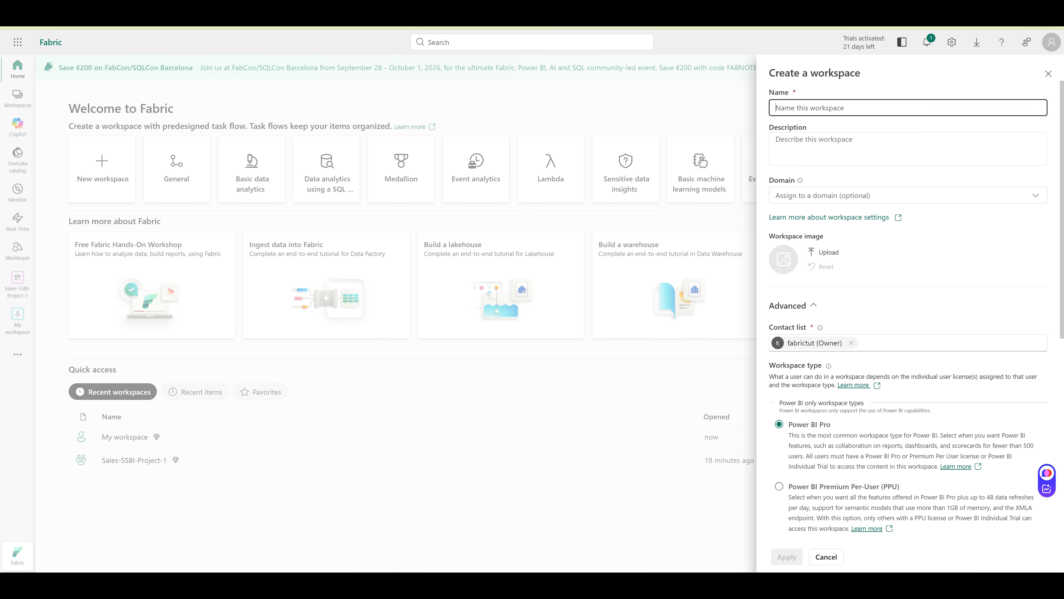
{"action": "type", "text": "S"}
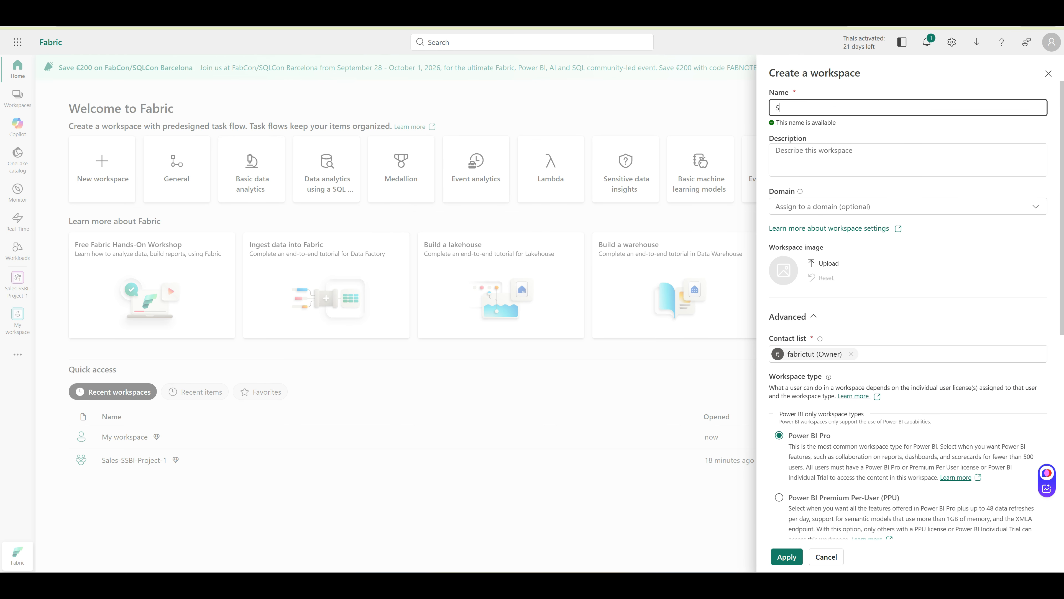
{"action": "type", "text": "ales-"}
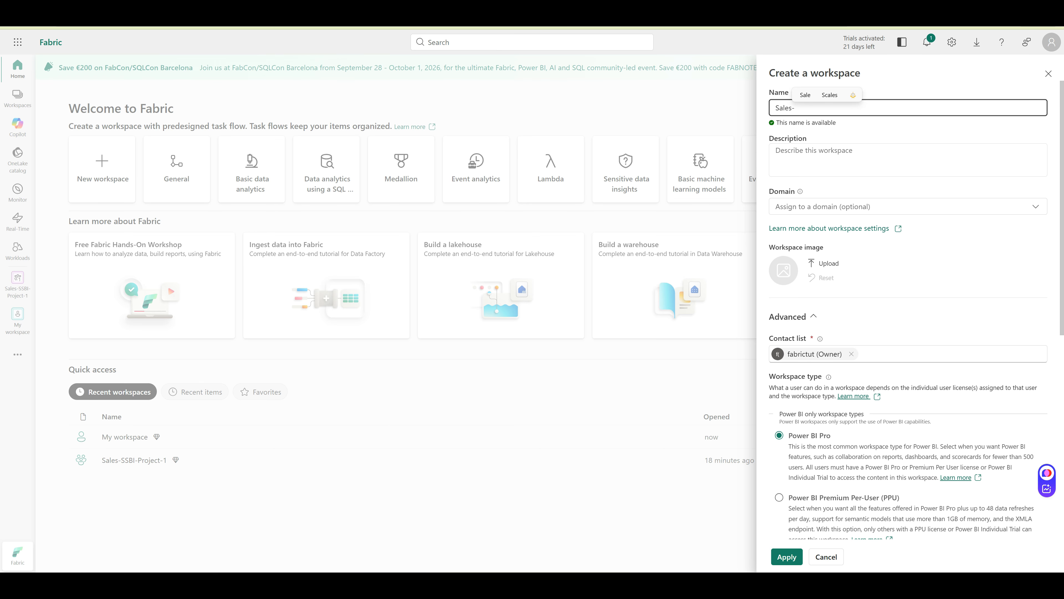
{"action": "type", "text": "SSBI-"}
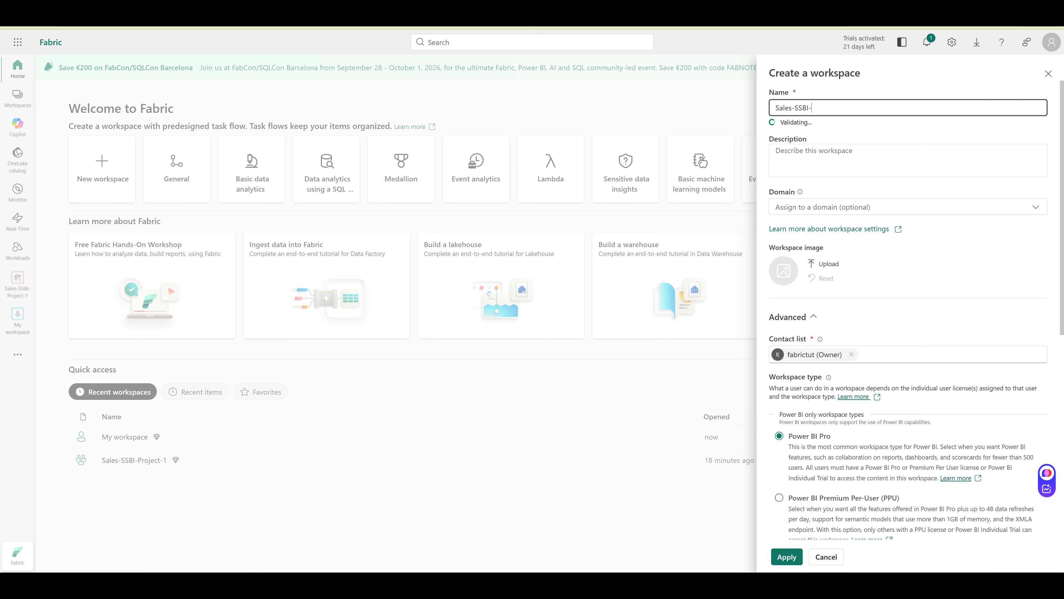
{"action": "type", "text": "WS"}
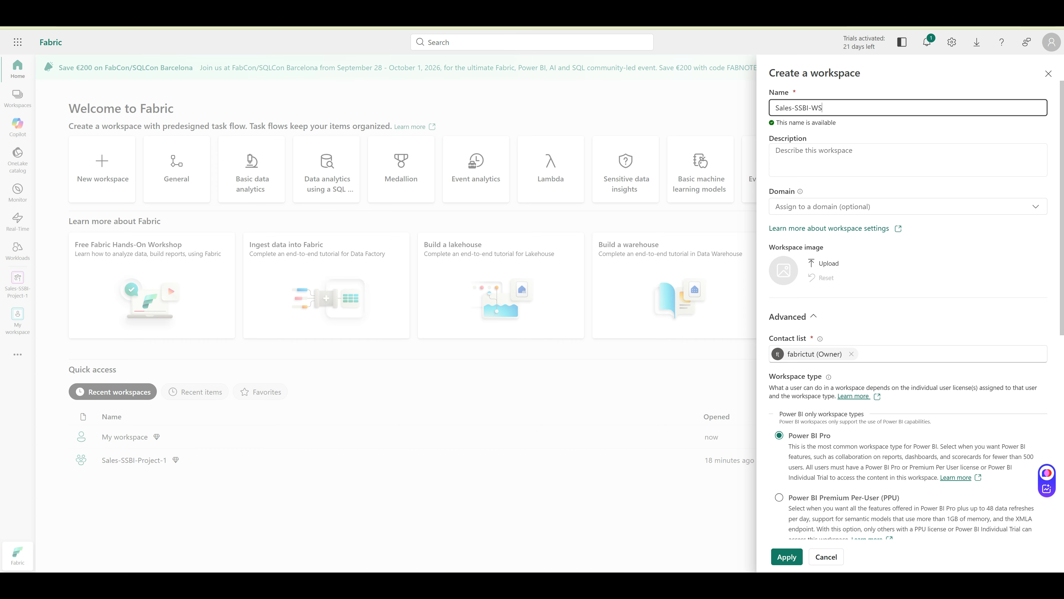
{"action": "scroll", "coordinate": [908, 314], "scroll_direction": "down", "scroll_amount": 2}
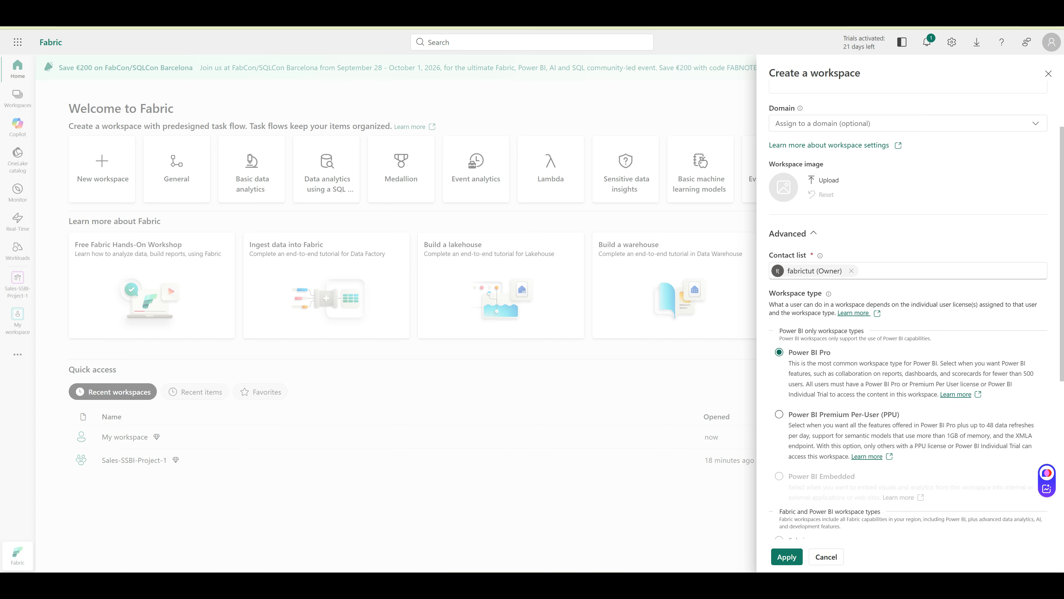
{"action": "scroll", "coordinate": [908, 310], "scroll_direction": "up", "scroll_amount": 2}
{"action": "scroll", "coordinate": [908, 310], "scroll_direction": "down", "scroll_amount": 8}
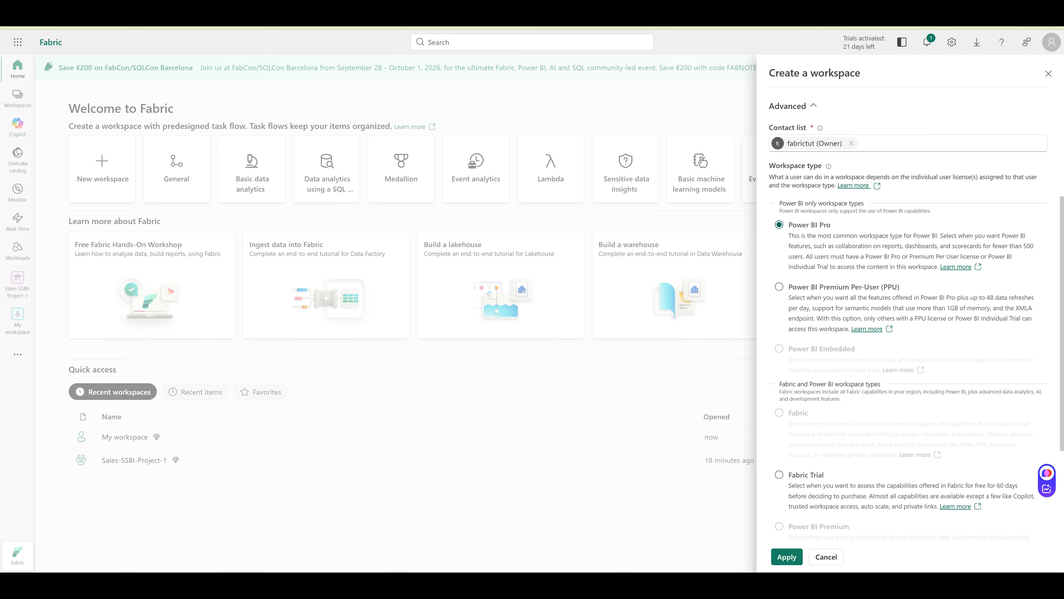
{"action": "left_click", "coordinate": [779, 318]}
{"action": "scroll", "coordinate": [909, 310], "scroll_direction": "up", "scroll_amount": 4}
{"action": "scroll", "coordinate": [908, 310], "scroll_direction": "down", "scroll_amount": 7}
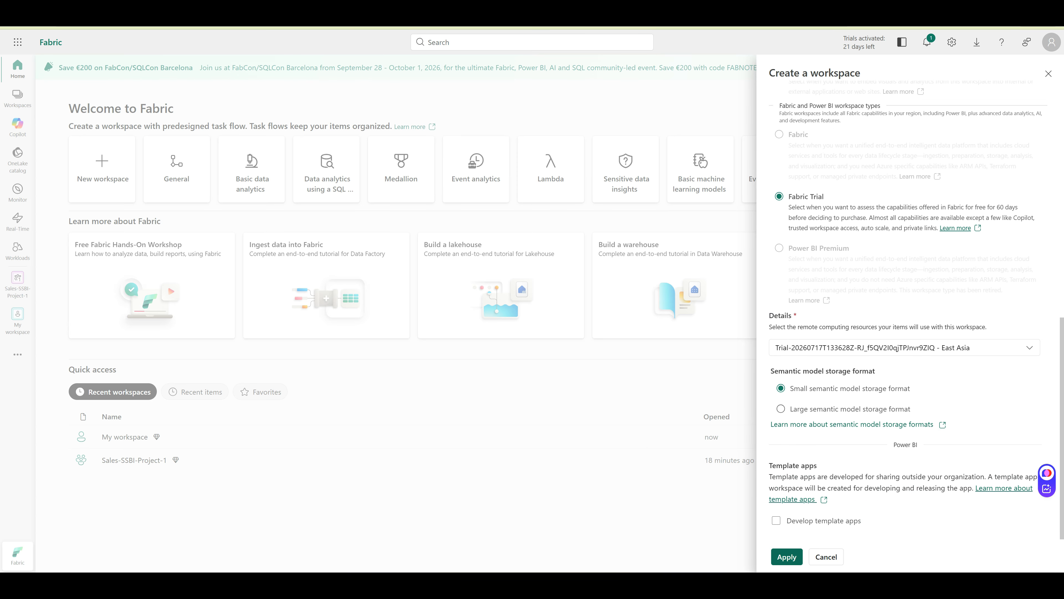
{"action": "left_click", "coordinate": [786, 556]}
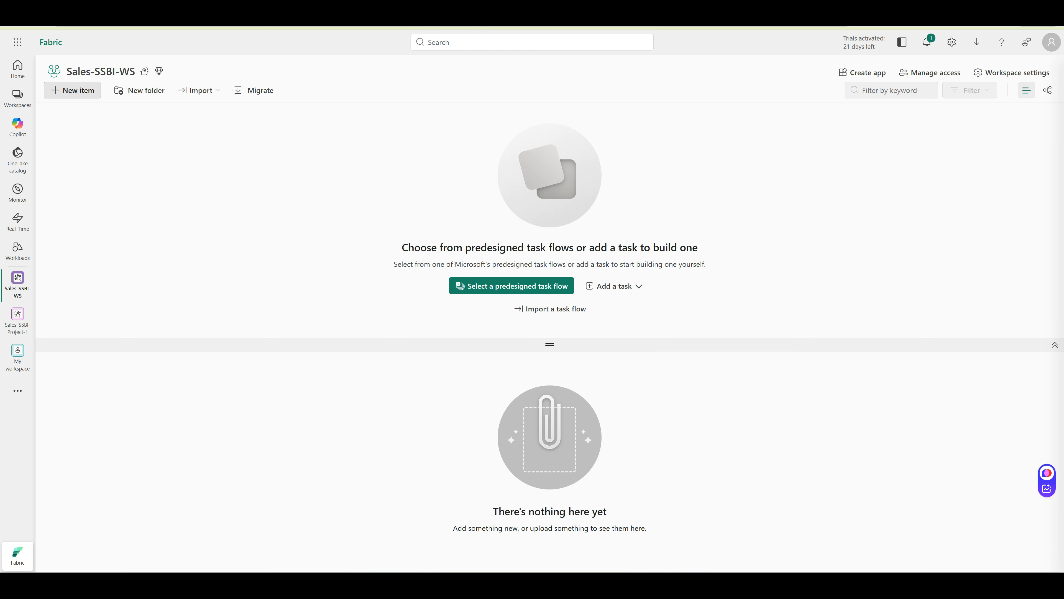
Start a new lakehouse and enter the name Sales-SSBI-LH
{"action": "left_click", "coordinate": [72, 90]}
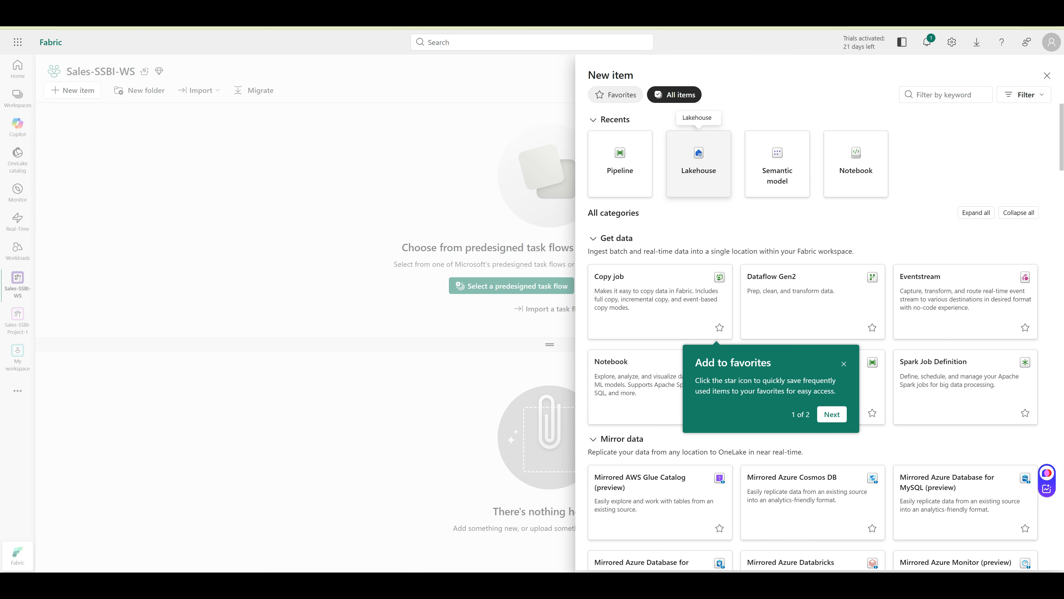
{"action": "left_click", "coordinate": [699, 162]}
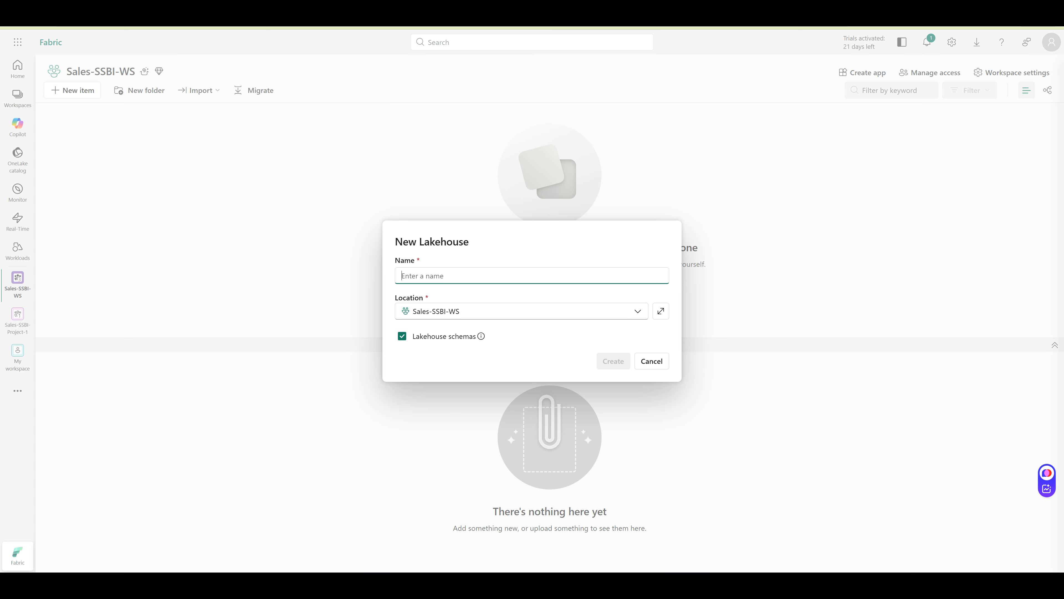
{"action": "type", "text": "Sales"}
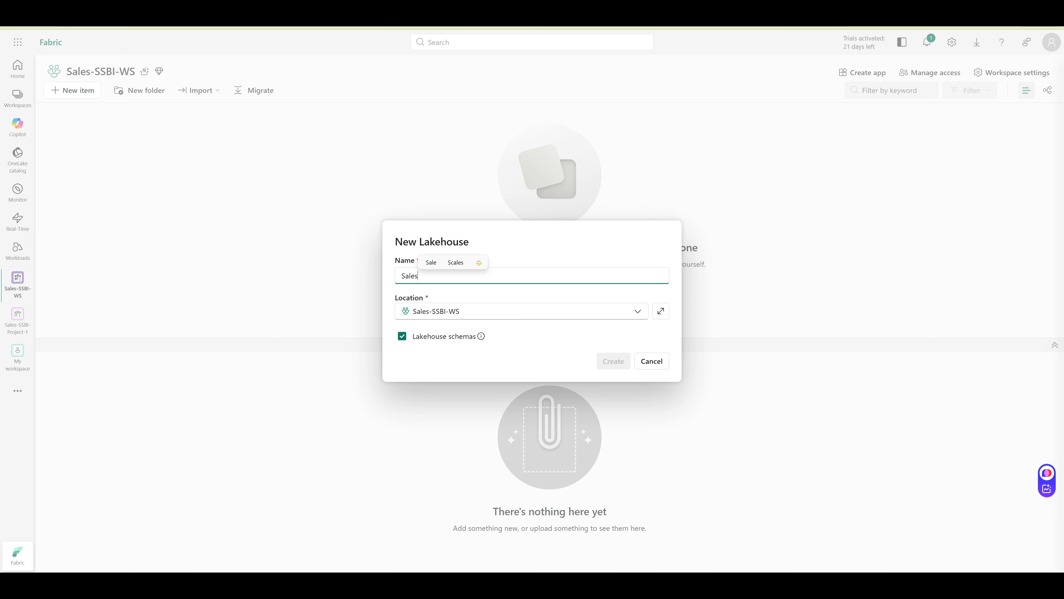
{"action": "type", "text": "-SSBI-LH"}
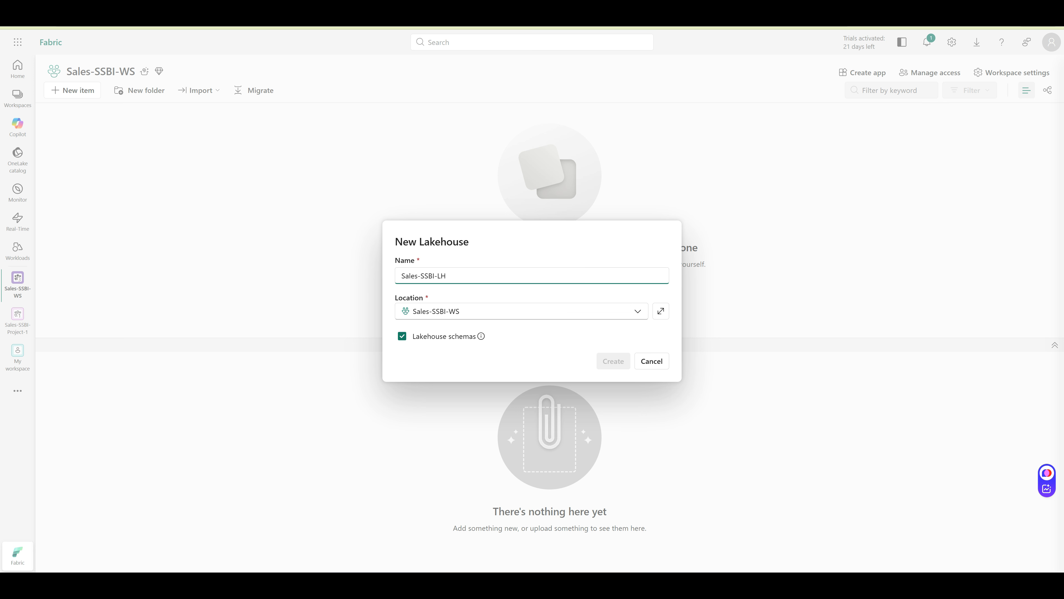
{"action": "left_click", "coordinate": [603, 361]}
{"action": "left_click", "coordinate": [402, 337]}
{"action": "left_click", "coordinate": [402, 336]}
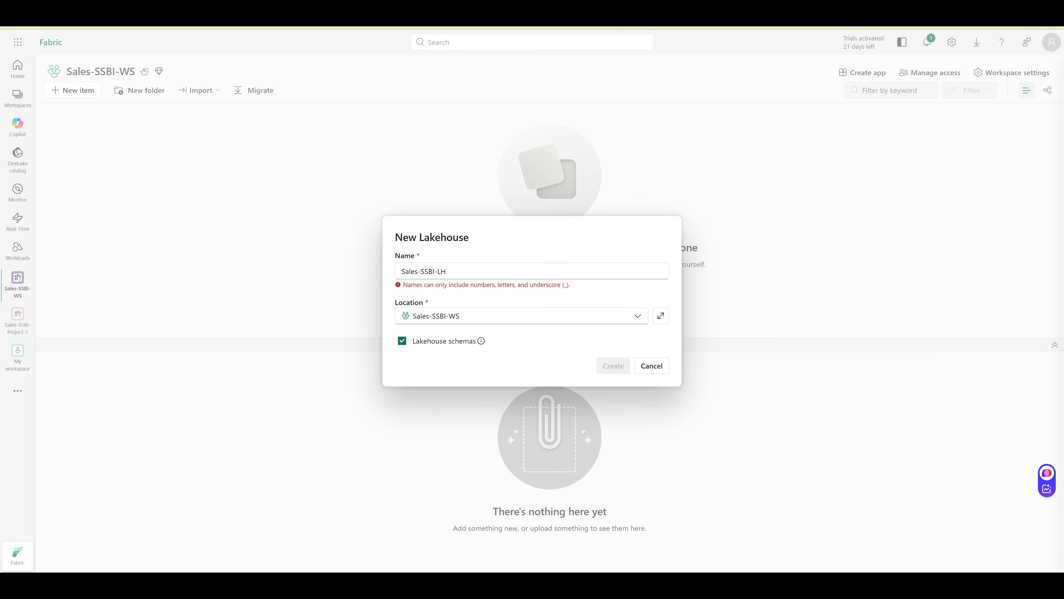
Correct the name to Sales_SSBI_LH, turn off lakehouse schemas, and create it
{"action": "triple_click", "coordinate": [434, 272]}
{"action": "left_click", "coordinate": [437, 271]}
{"action": "key", "text": "Delete"}
{"action": "type", "text": "_"}
{"action": "double_click", "coordinate": [419, 272]}
{"action": "key", "text": "BackSpace"}
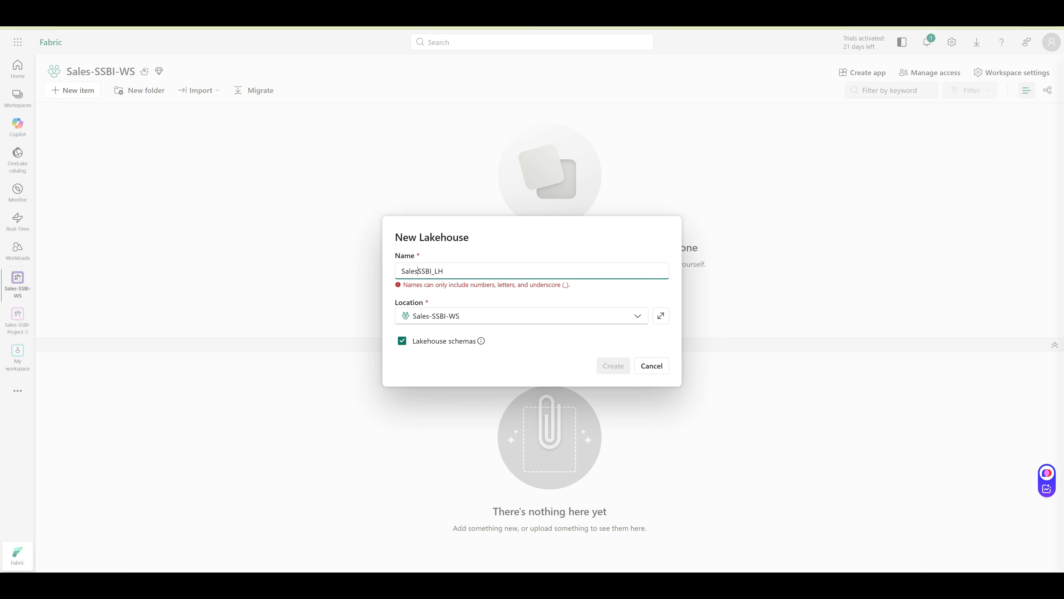
{"action": "type", "text": "_"}
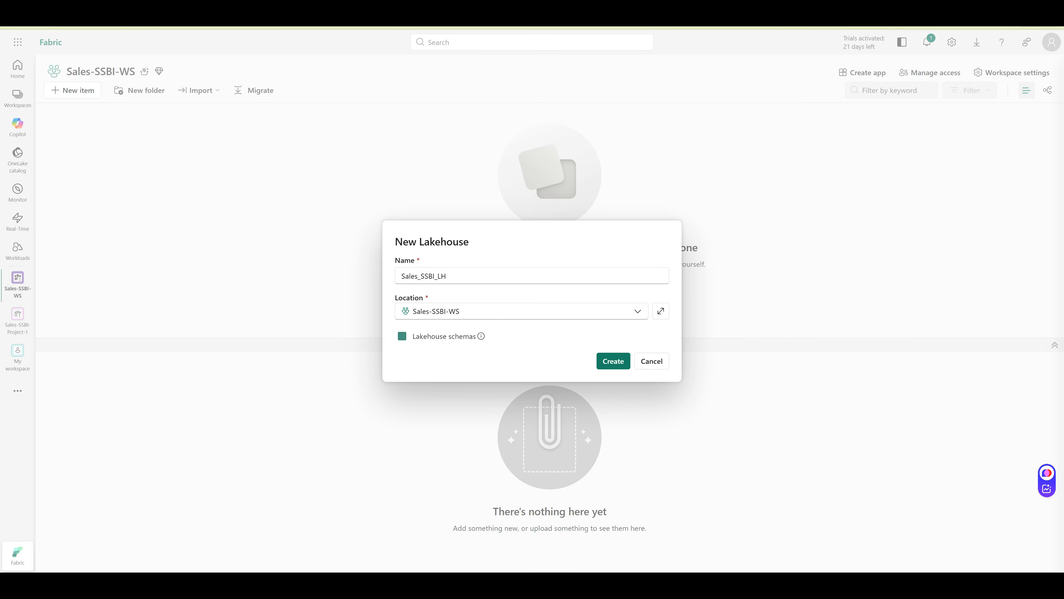
{"action": "left_click", "coordinate": [402, 336]}
{"action": "left_click", "coordinate": [613, 360]}
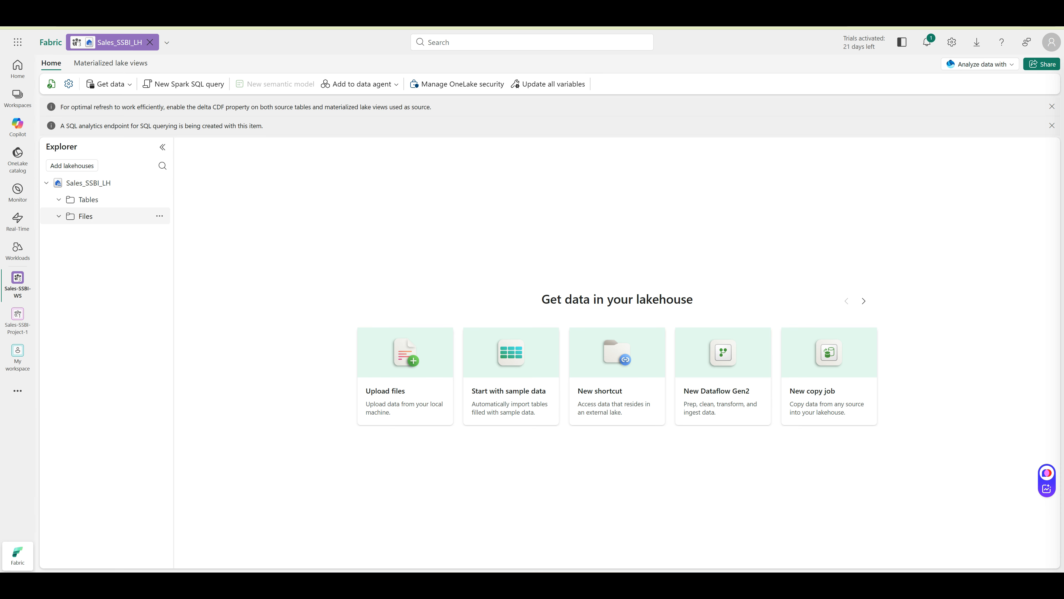
Create a raw_excel subfolder under the lakehouse's Files
{"action": "left_click", "coordinate": [85, 216]}
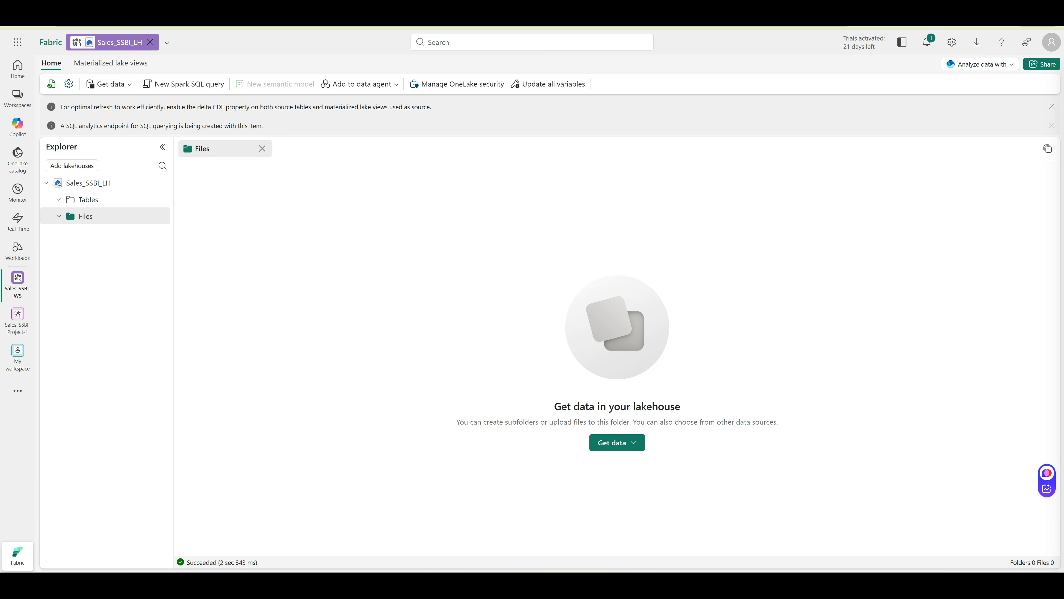
{"action": "left_click", "coordinate": [160, 216]}
{"action": "left_click", "coordinate": [201, 315]}
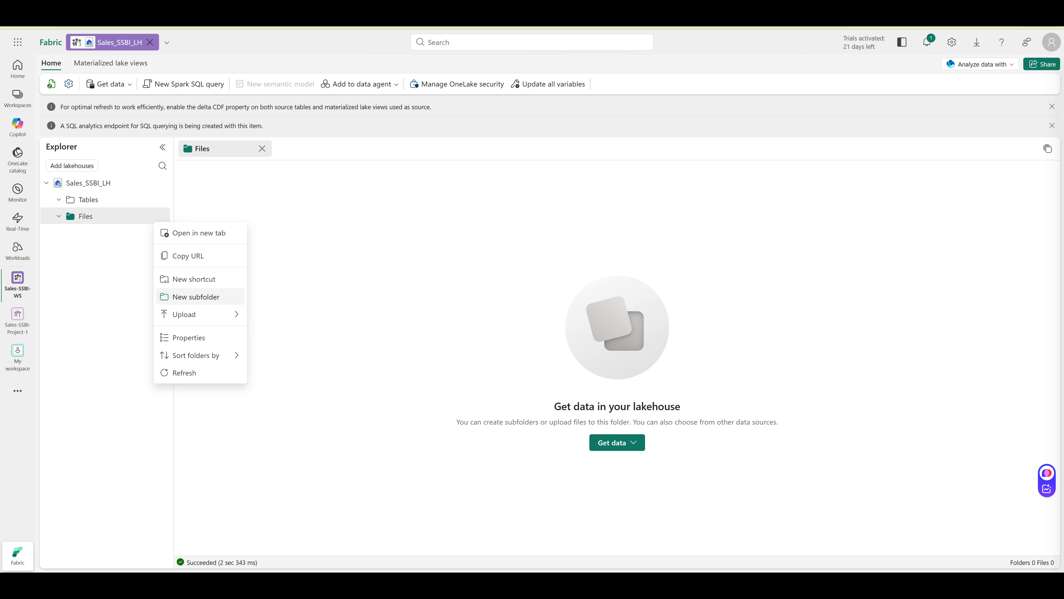
{"action": "left_click", "coordinate": [195, 296]}
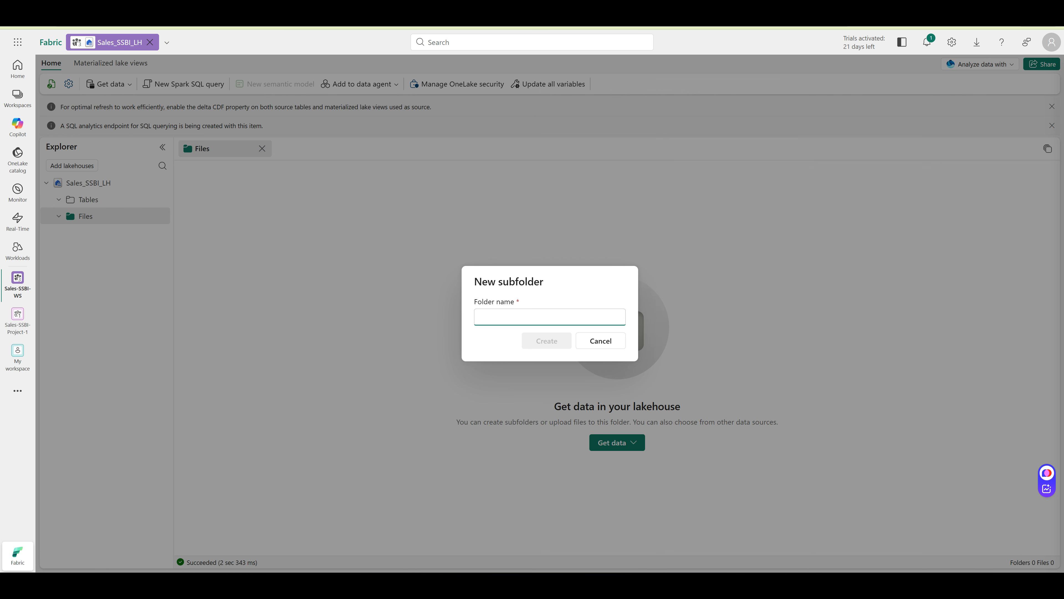
{"action": "type", "text": "raw"}
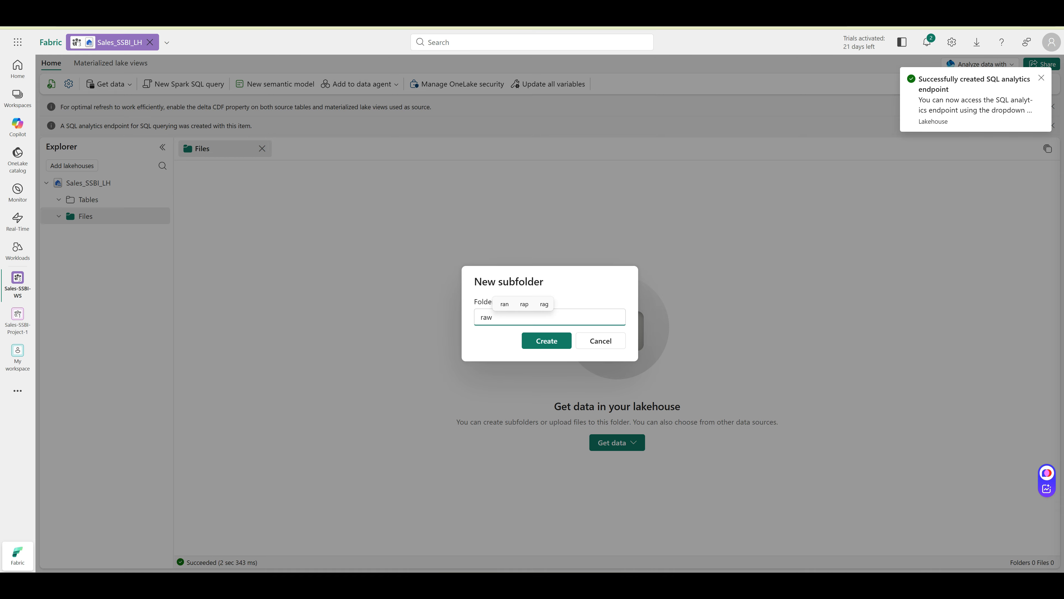
{"action": "type", "text": "_exce"}
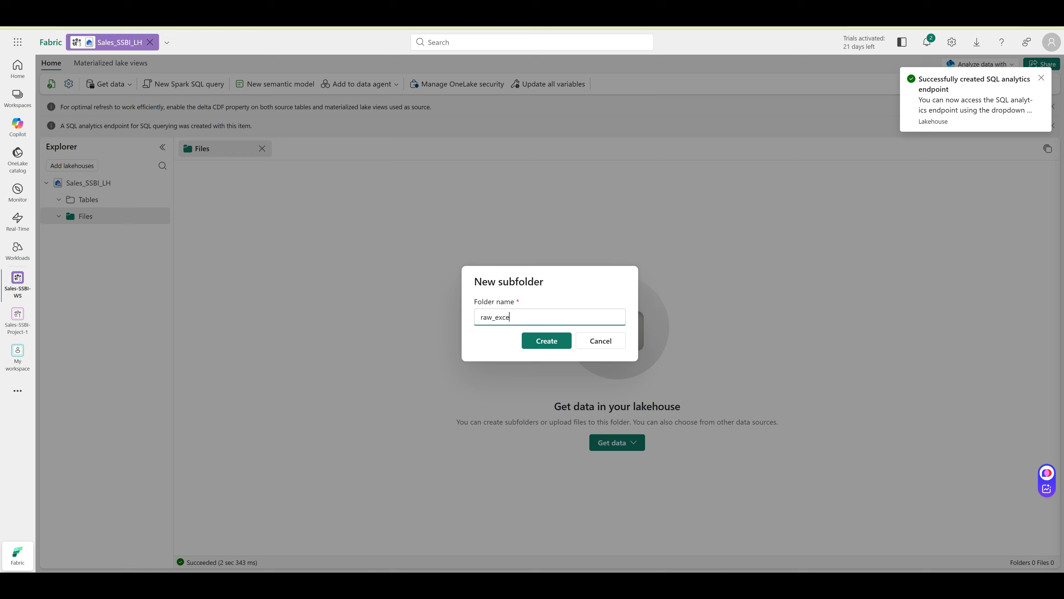
{"action": "type", "text": "l"}
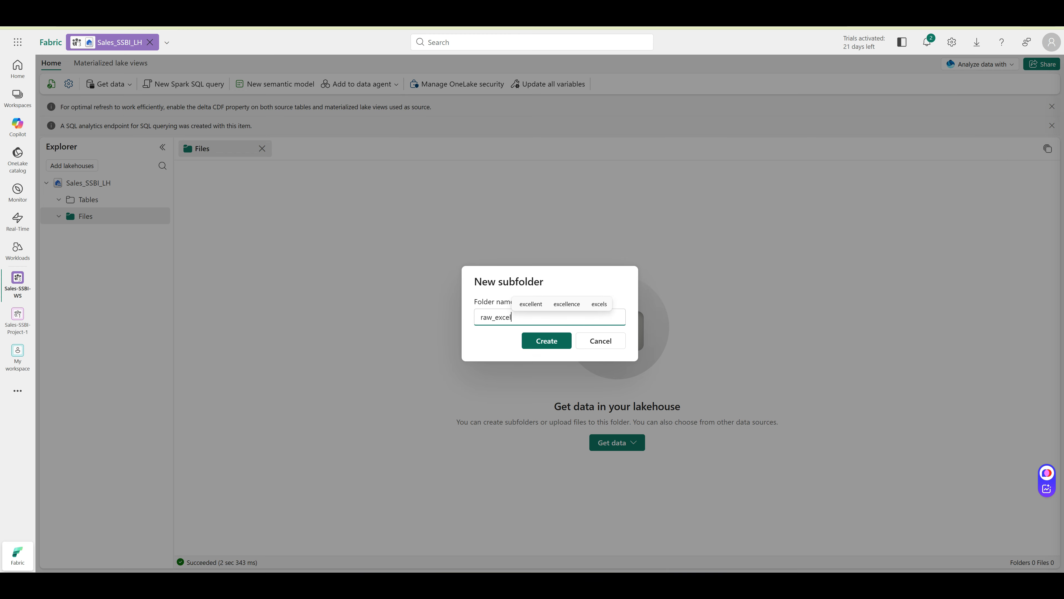
{"action": "key", "text": "Return"}
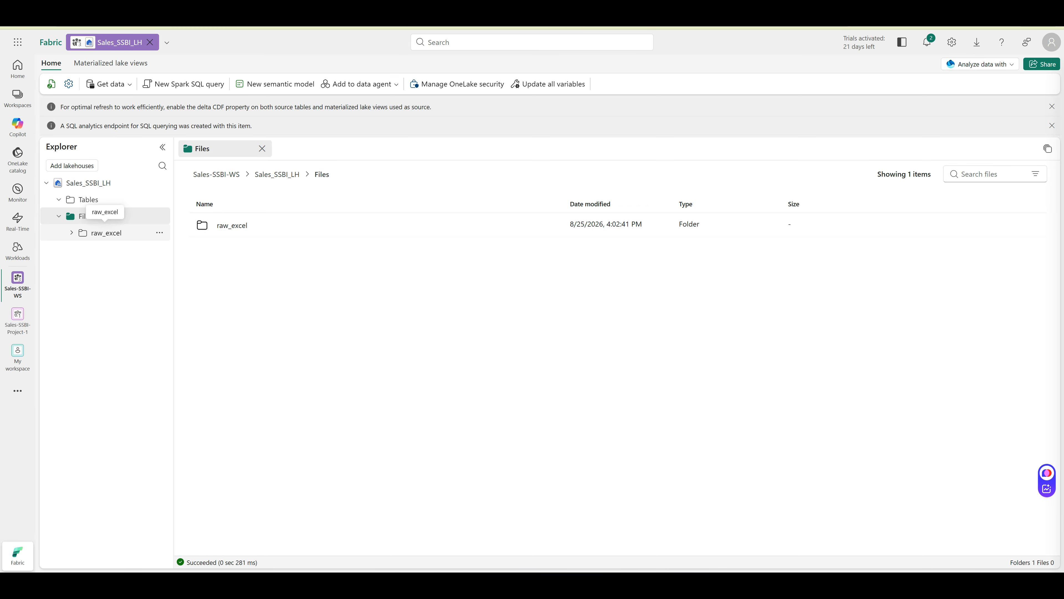
Upload Sales_Excel_Source.xlsx into raw_excel and open its preview
{"action": "left_click", "coordinate": [72, 233]}
{"action": "left_click", "coordinate": [160, 233]}
{"action": "mouse_move", "coordinate": [184, 354]}
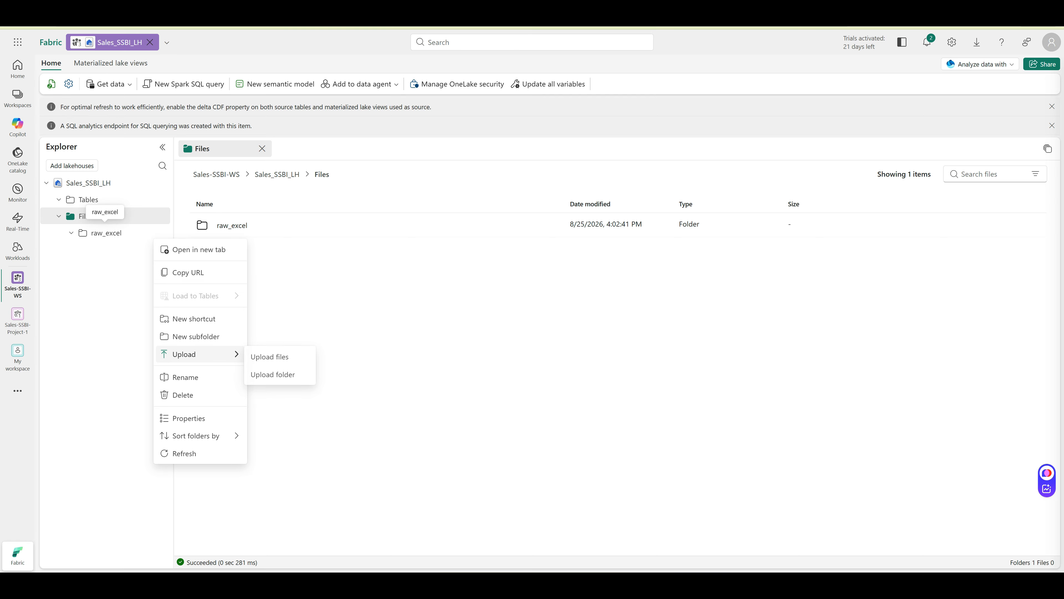
{"action": "left_click", "coordinate": [270, 356]}
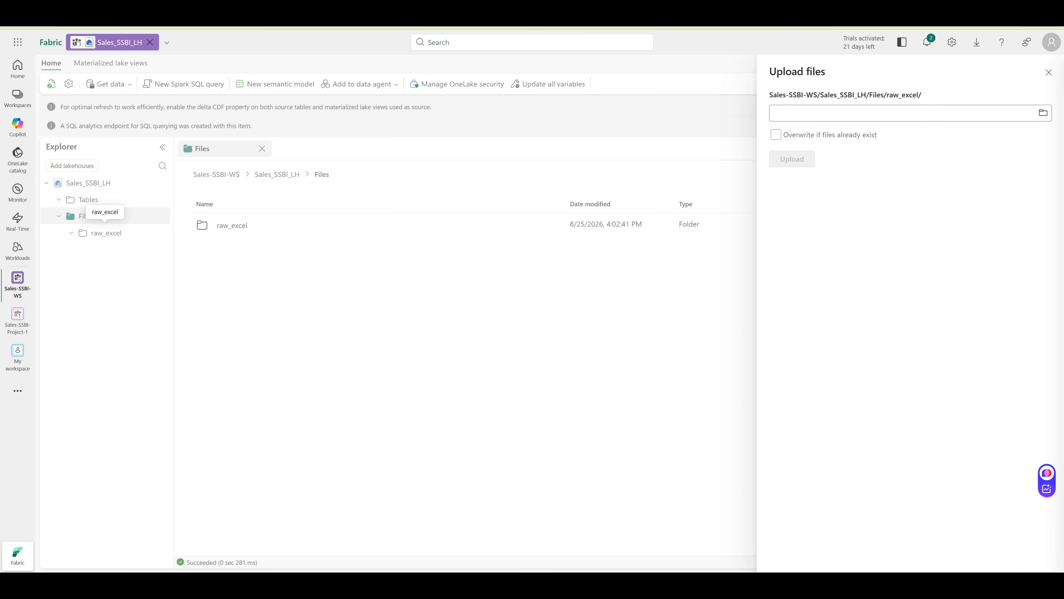
{"action": "left_click", "coordinate": [900, 113]}
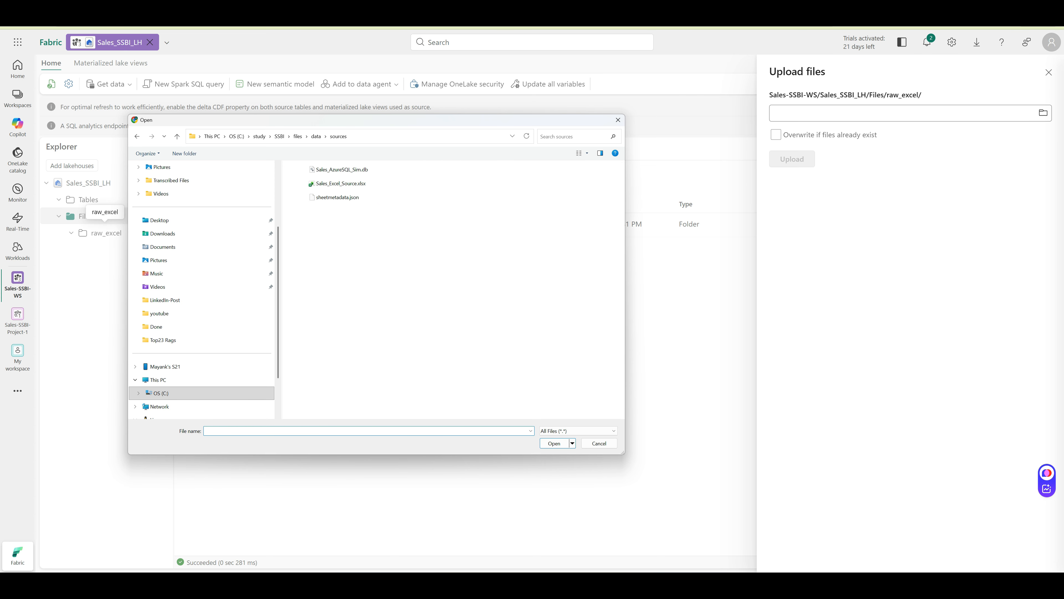
{"action": "left_click", "coordinate": [329, 191]}
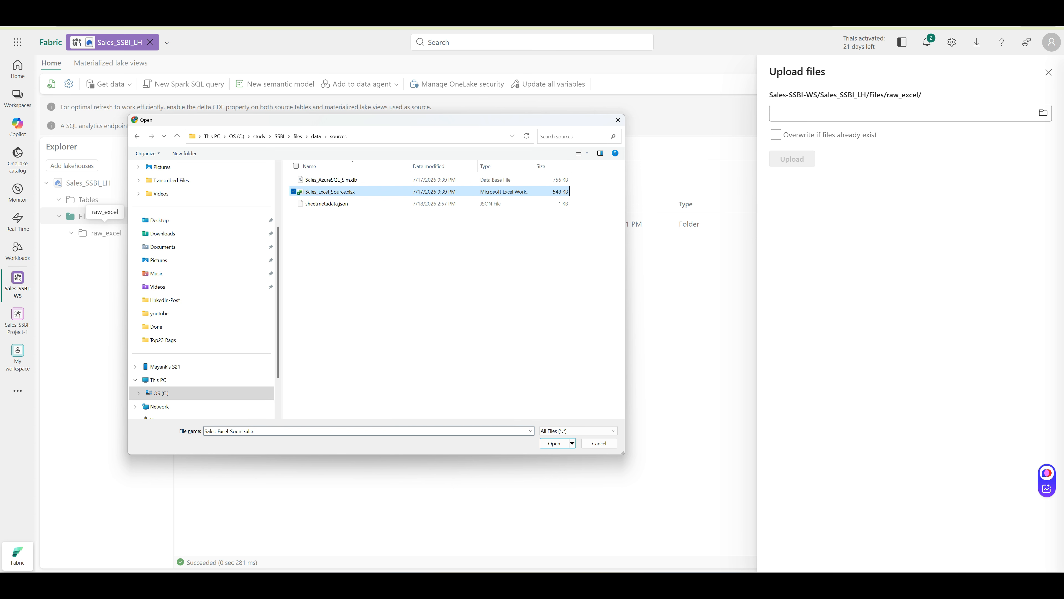
{"action": "left_click", "coordinate": [554, 443]}
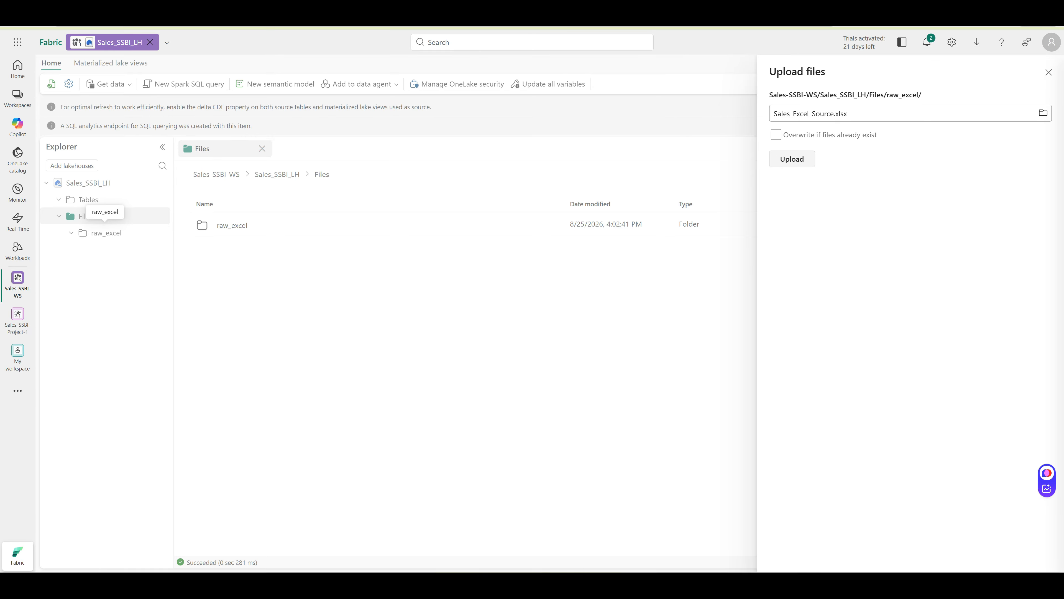
{"action": "left_click", "coordinate": [792, 159]}
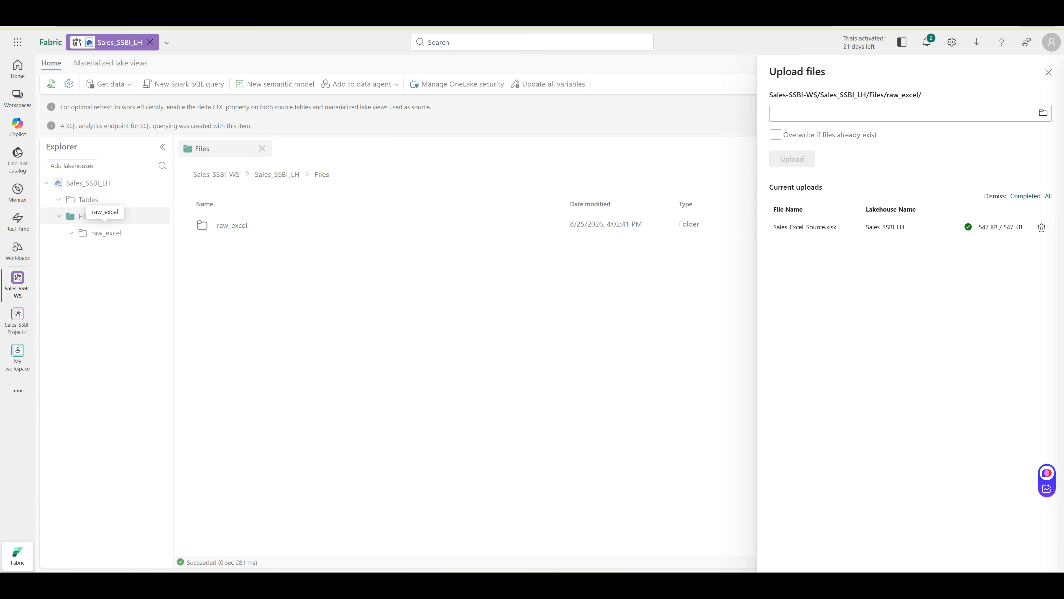
{"action": "key", "text": "Escape"}
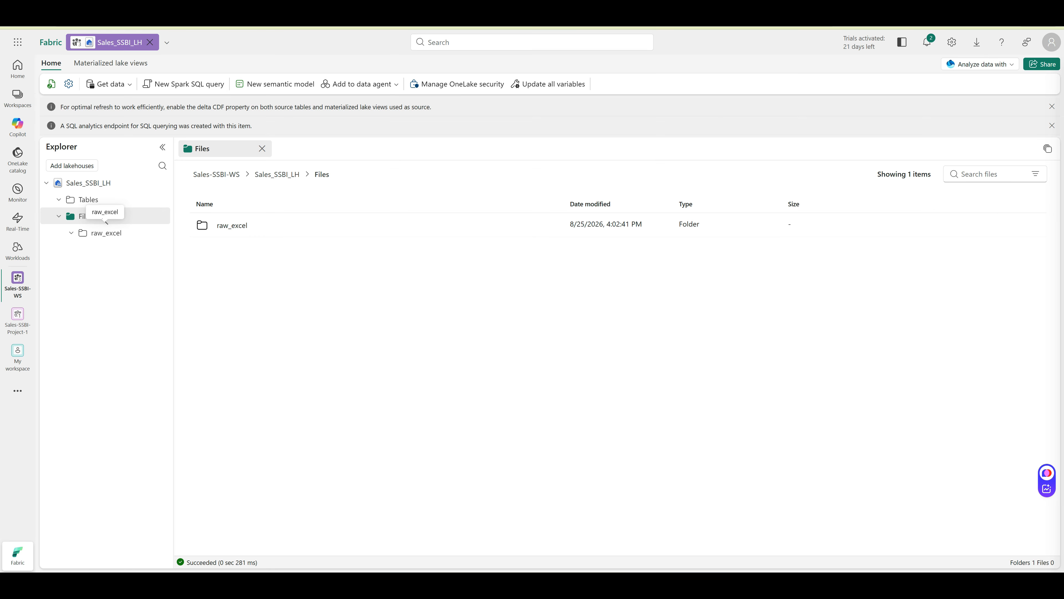
{"action": "left_click", "coordinate": [106, 230]}
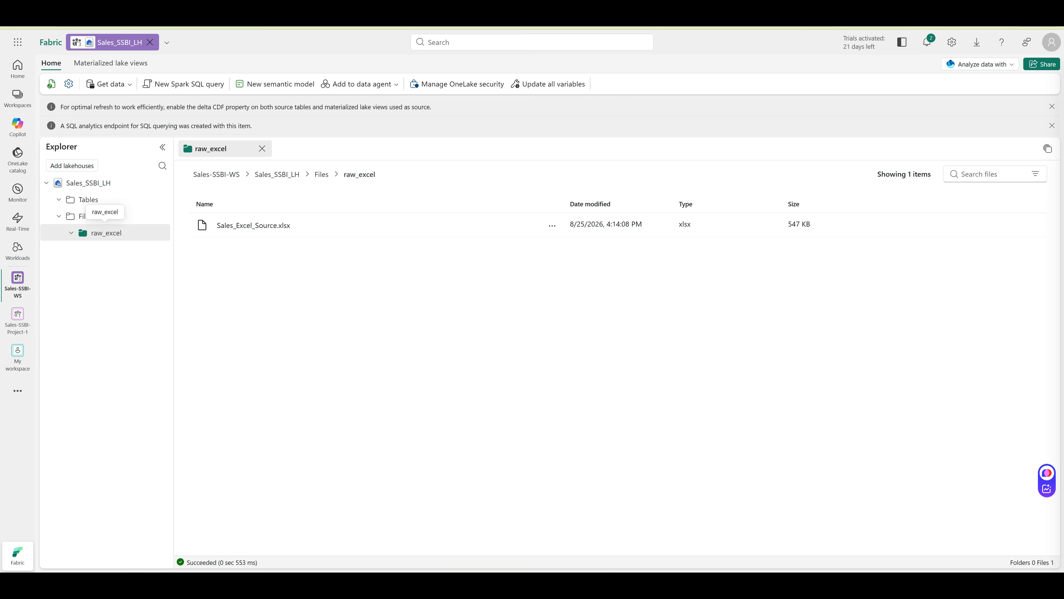
{"action": "left_click", "coordinate": [253, 225]}
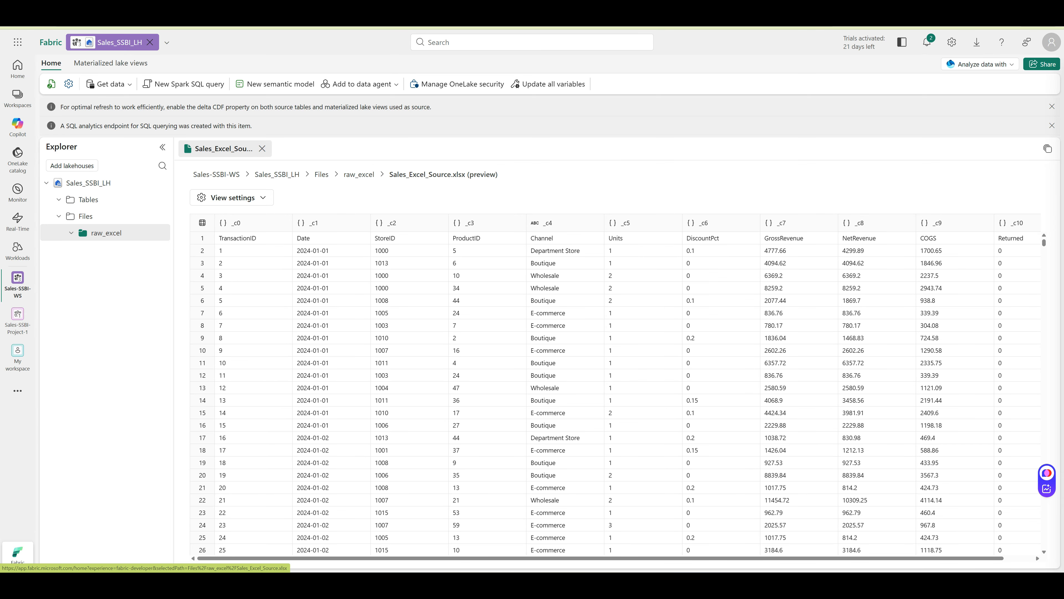
Leave the Sales_Excel_Source.xlsx preview and return to the Fabric home page
{"action": "left_click", "coordinate": [51, 42]}
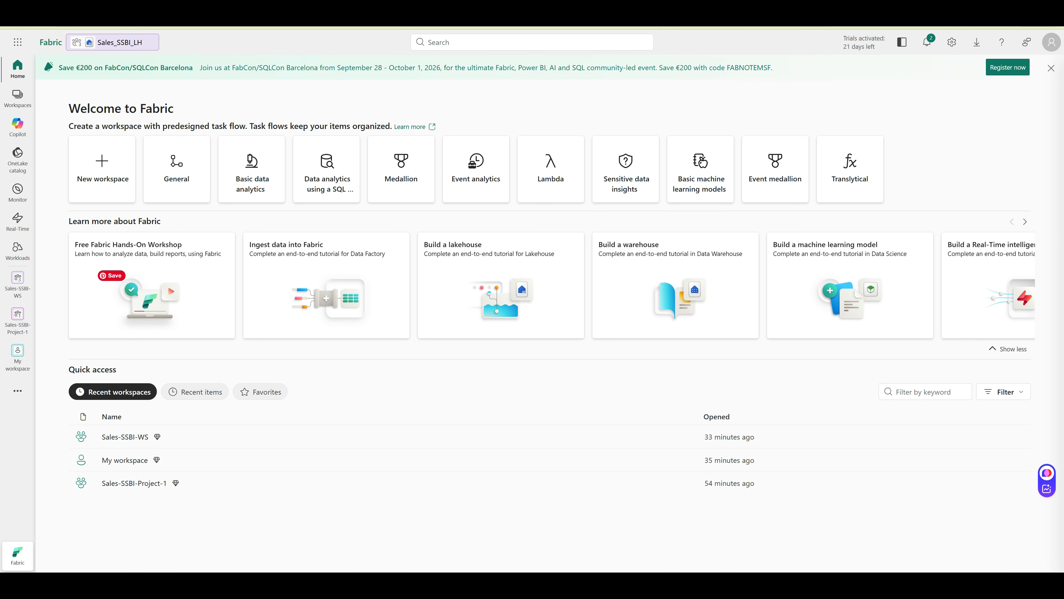
In Sales-SSBI-WS, create a new pipeline named Bronze_Ingest_Pipeline
{"action": "left_click", "coordinate": [125, 437]}
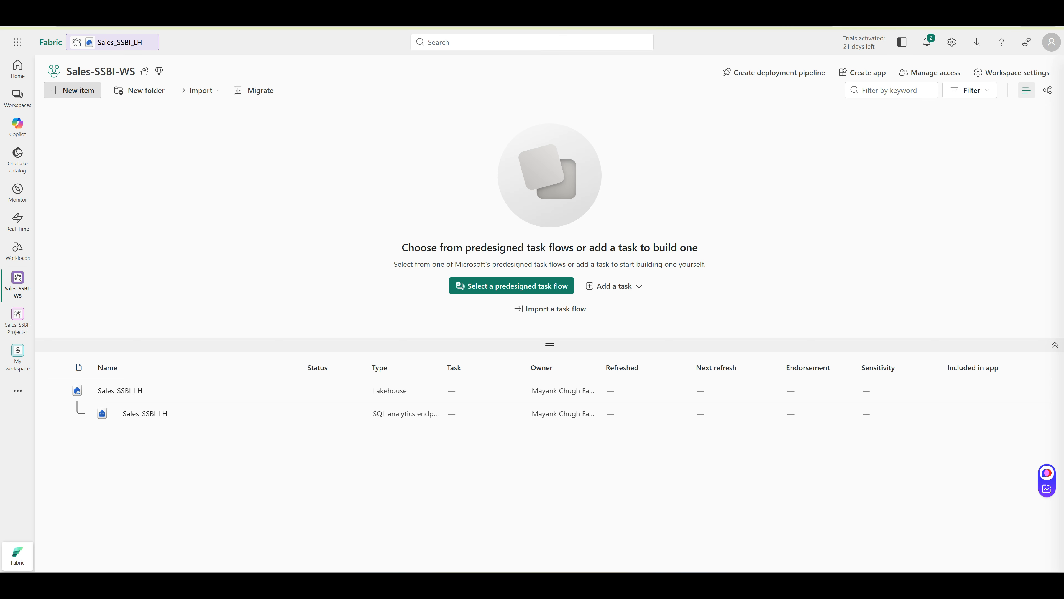
{"action": "left_click", "coordinate": [72, 90]}
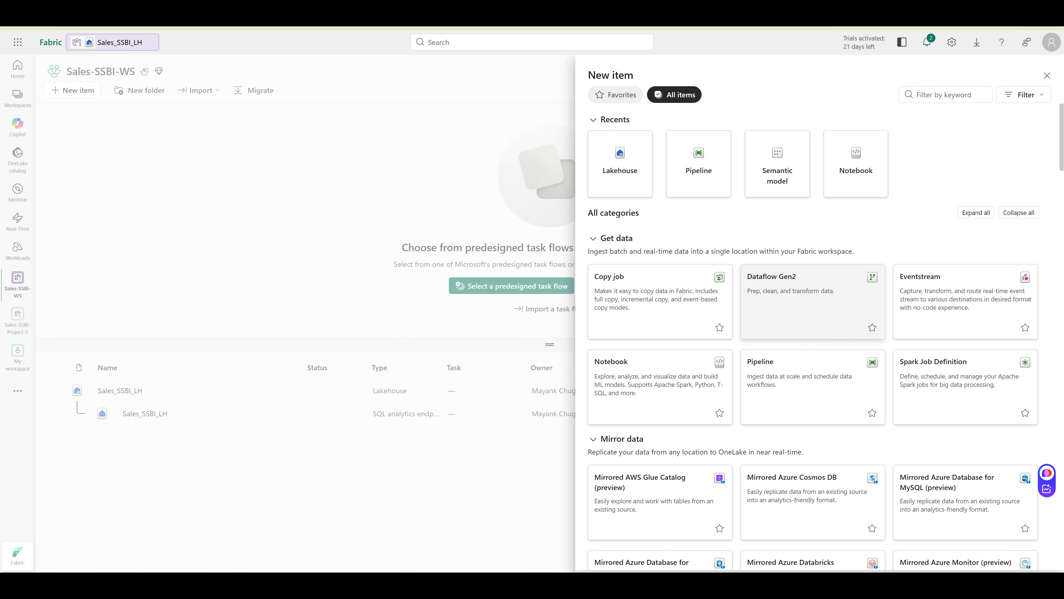
{"action": "left_click", "coordinate": [698, 164]}
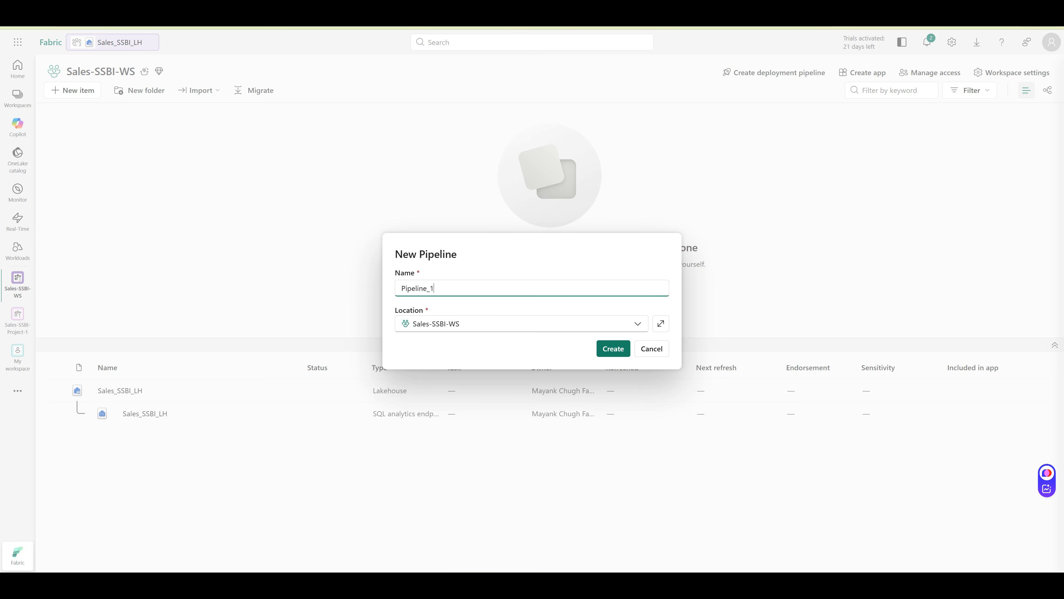
{"action": "double_click", "coordinate": [418, 289]}
{"action": "type", "text": "Bronze_Ingest_Pipeline"}
{"action": "key", "text": "Return"}
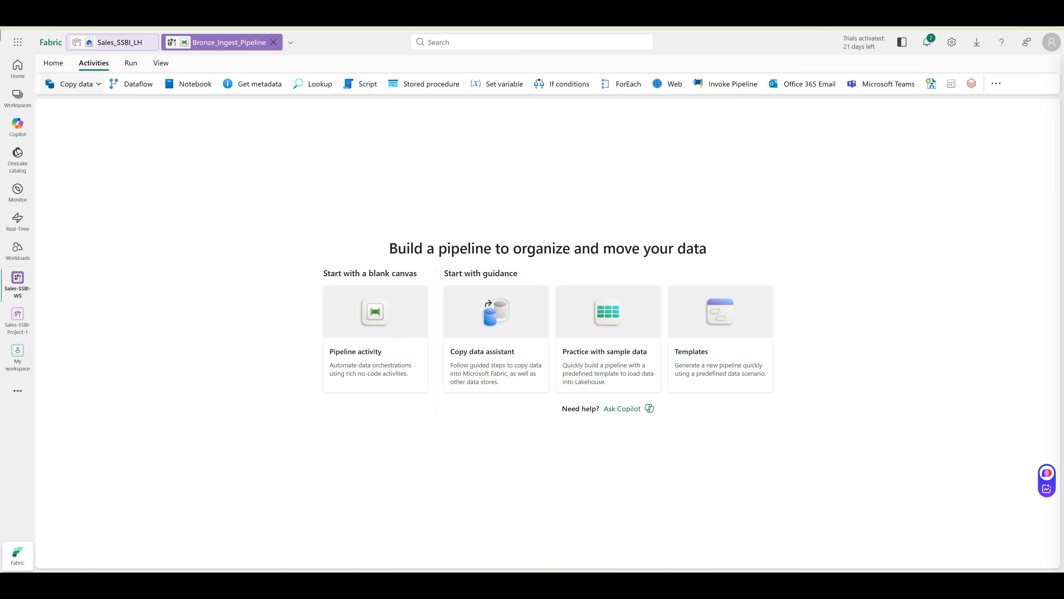
Add a Copy data activity and name it Copy_Excel_Transactions
{"action": "left_click", "coordinate": [75, 84]}
{"action": "left_click", "coordinate": [92, 138]}
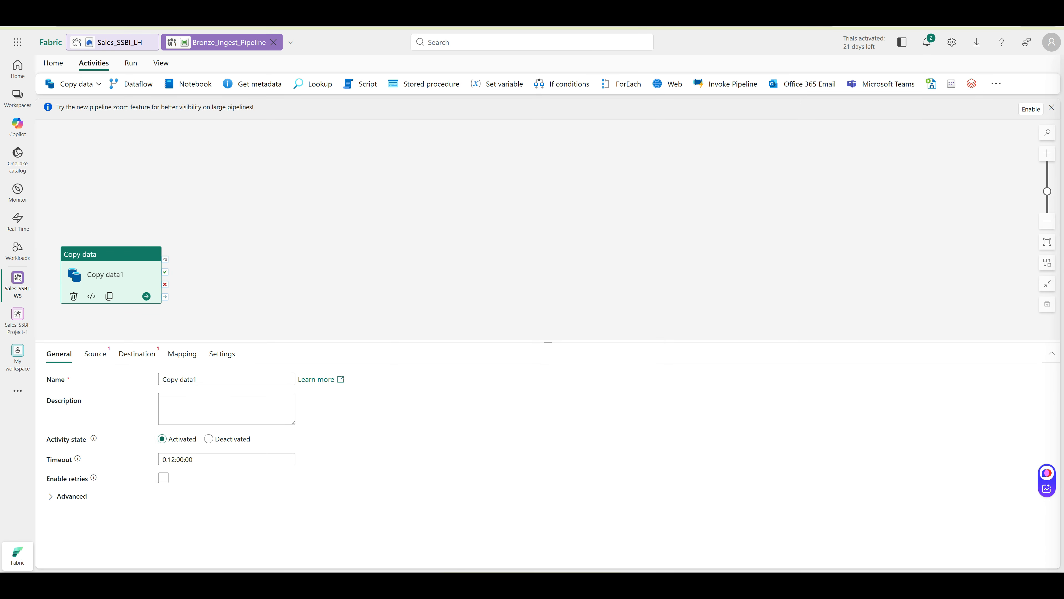
{"action": "left_click", "coordinate": [227, 379]}
{"action": "key", "text": "ctrl+a"}
{"action": "key", "text": "ctrl+v"}
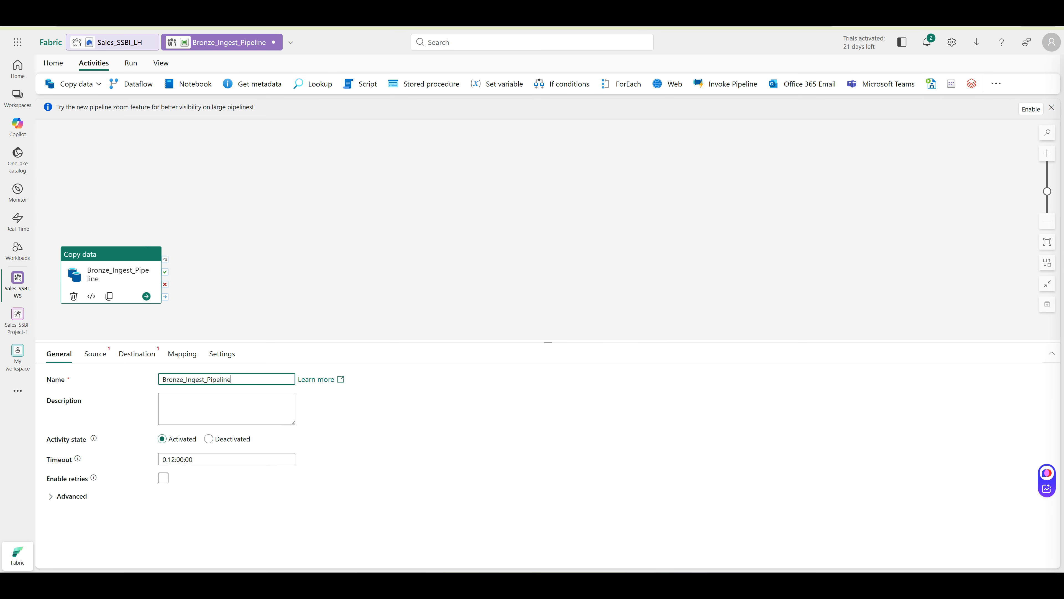
{"action": "key", "text": "ctrl+z"}
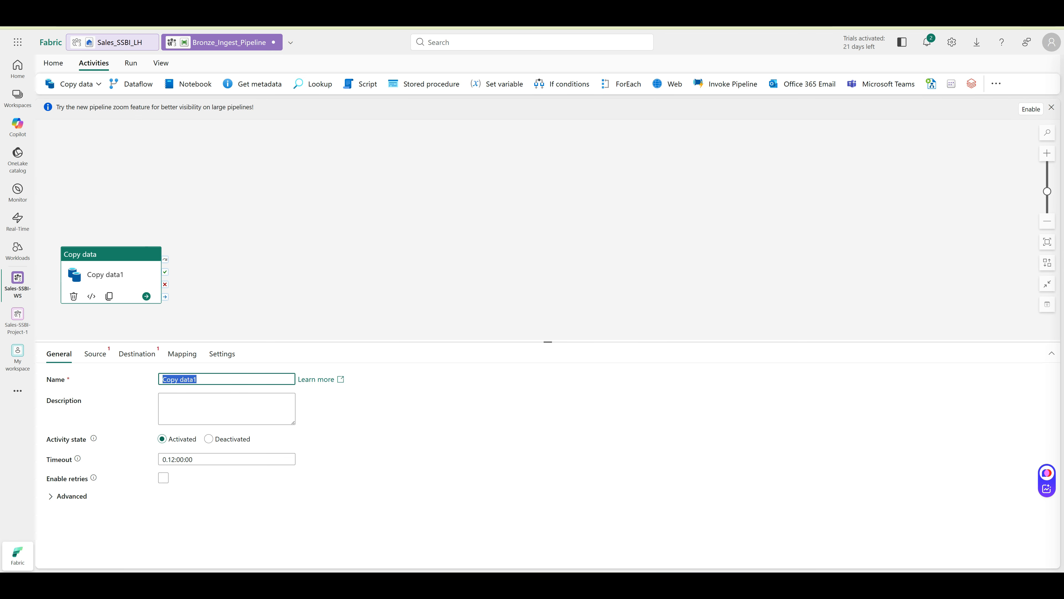
{"action": "key", "text": "alt+Tab"}
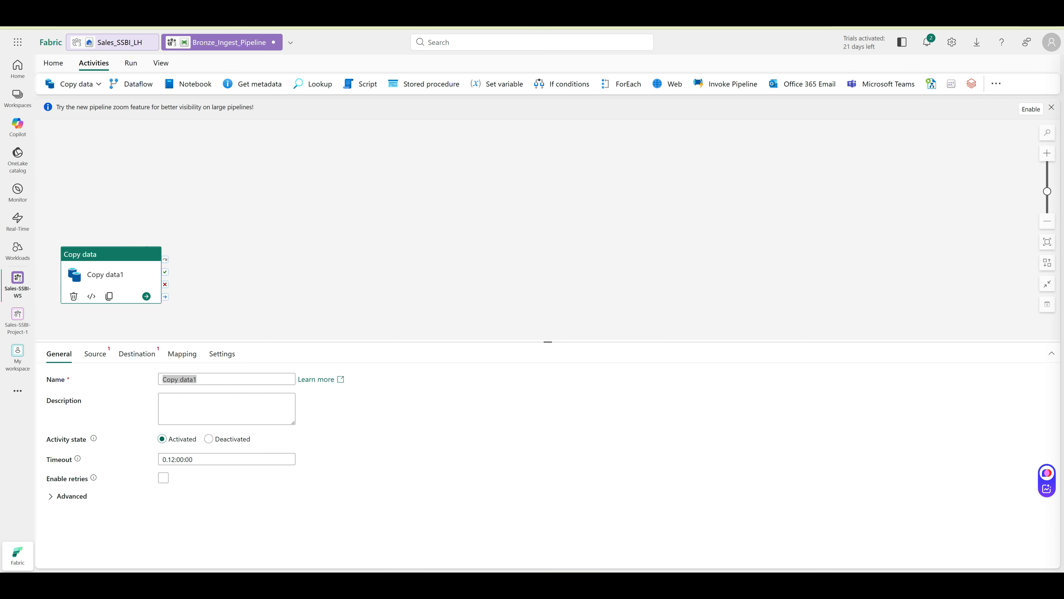
{"action": "key", "text": "alt+Tab"}
{"action": "key", "text": "ctrl+v"}
Choose the activity's source connection from the OneLake catalog
{"action": "left_click", "coordinate": [95, 354]}
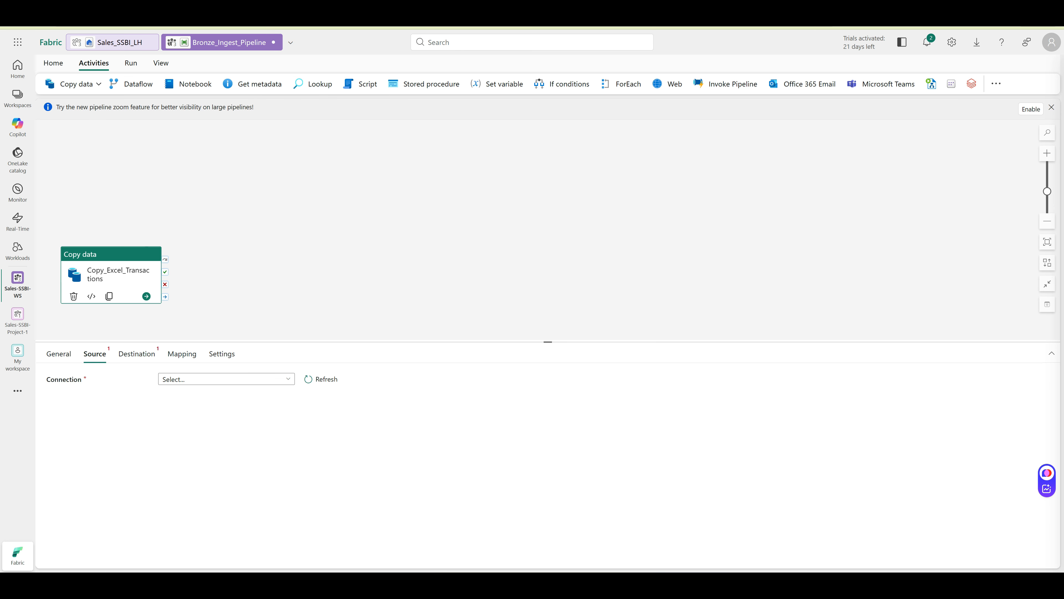
{"action": "left_click", "coordinate": [226, 379]}
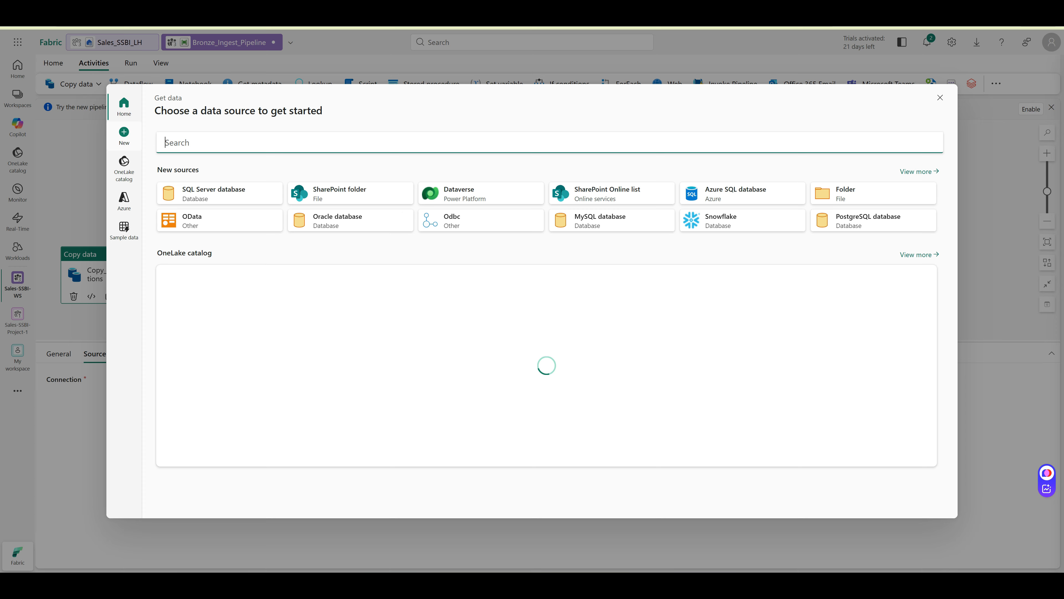
{"action": "left_click", "coordinate": [123, 168]}
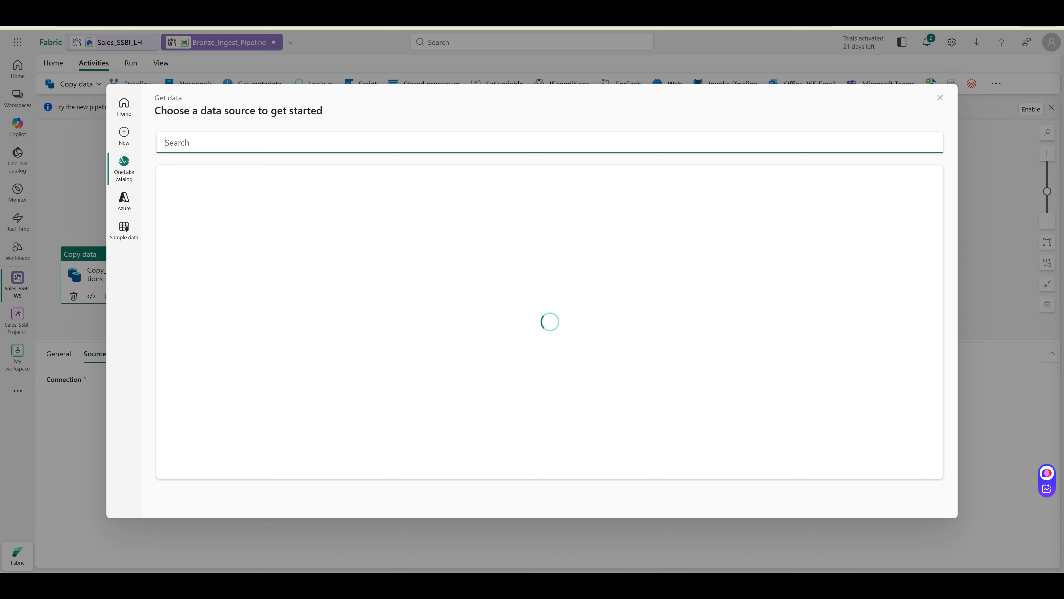
Use the Sales_SSBI_LH lakehouse as the source, with Files as the root folder
{"action": "left_click", "coordinate": [239, 228]}
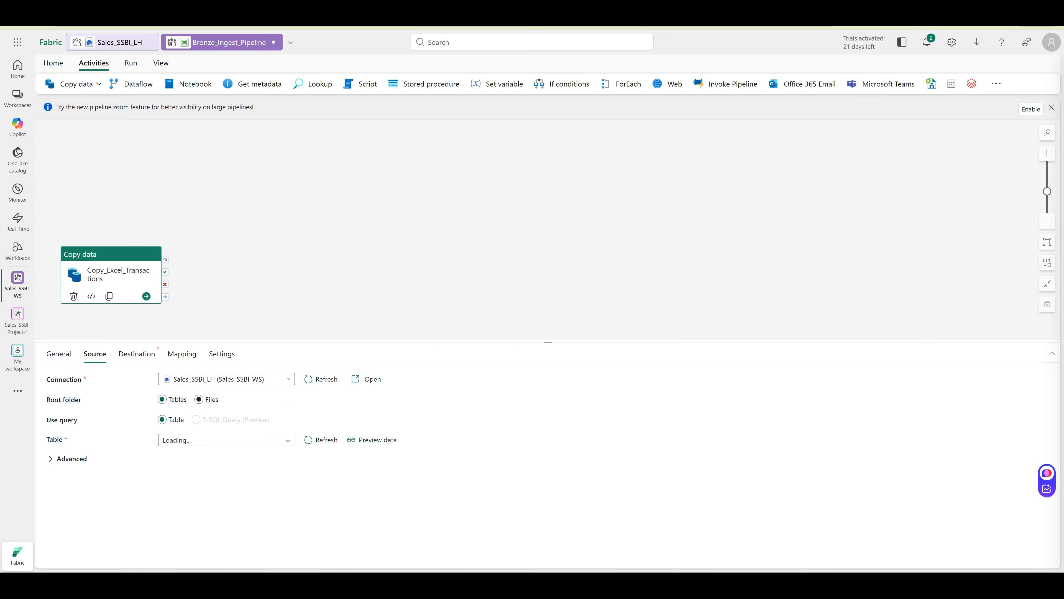
{"action": "left_click", "coordinate": [199, 399]}
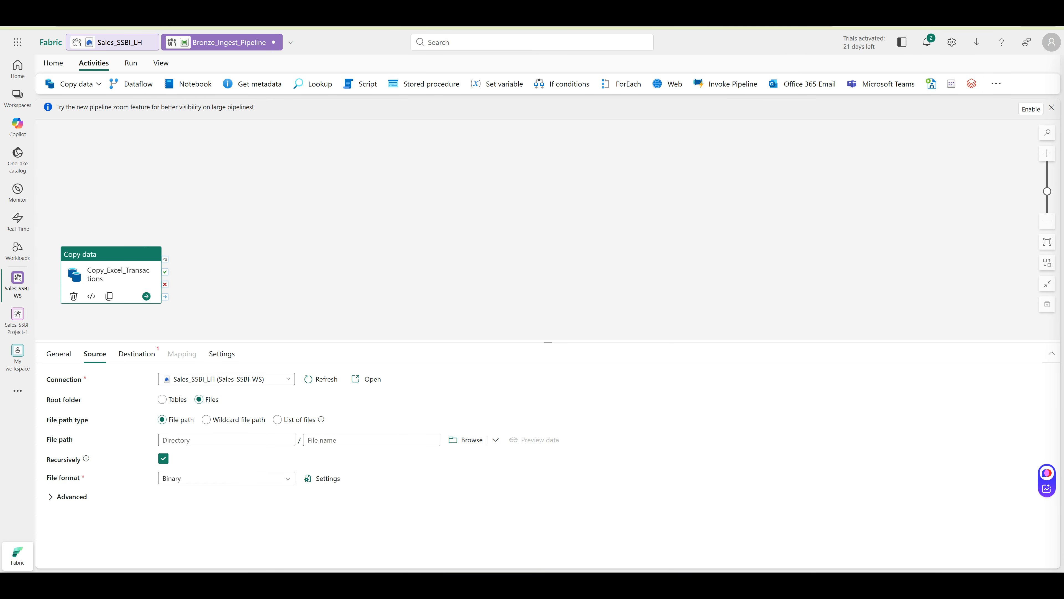
{"action": "left_click", "coordinate": [226, 440]}
{"action": "type", "text": "ra"}
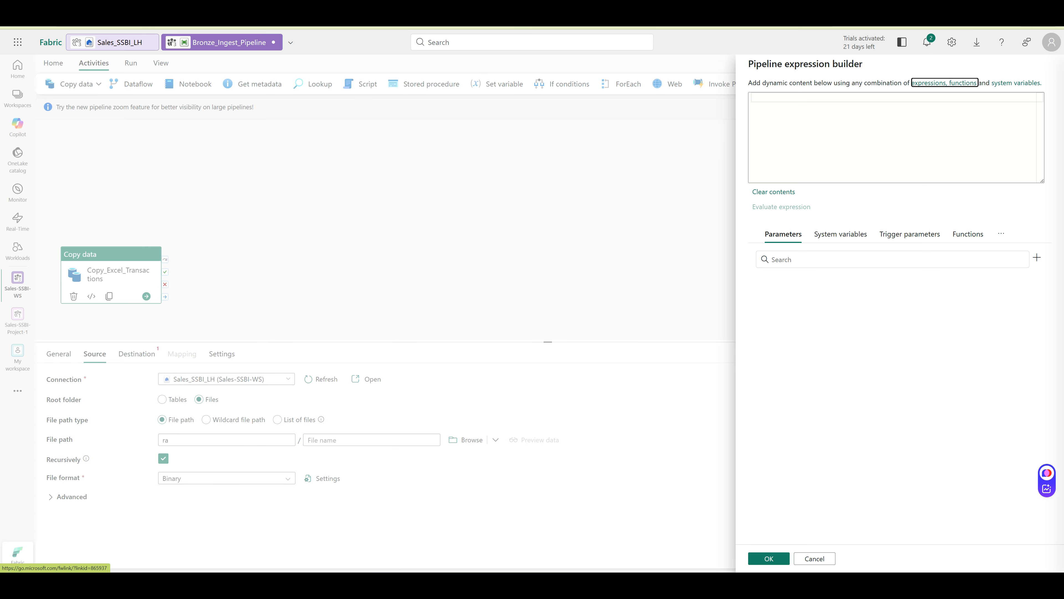
{"action": "left_click", "coordinate": [815, 558]}
Select raw_excel/Sales_Excel_Source.xlsx as the source file
{"action": "left_click", "coordinate": [466, 439]}
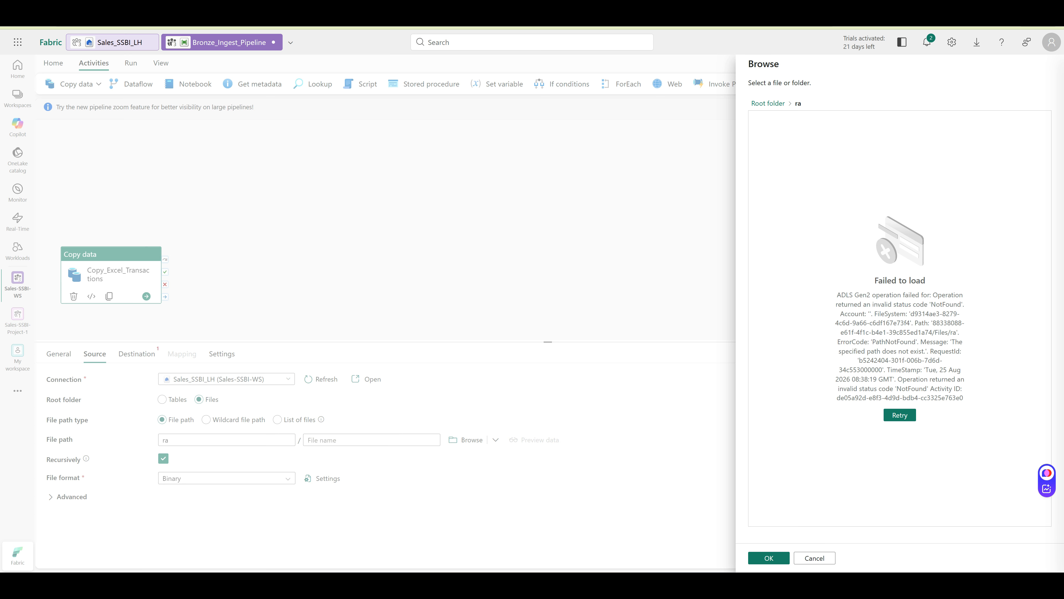
{"action": "left_click", "coordinate": [815, 558]}
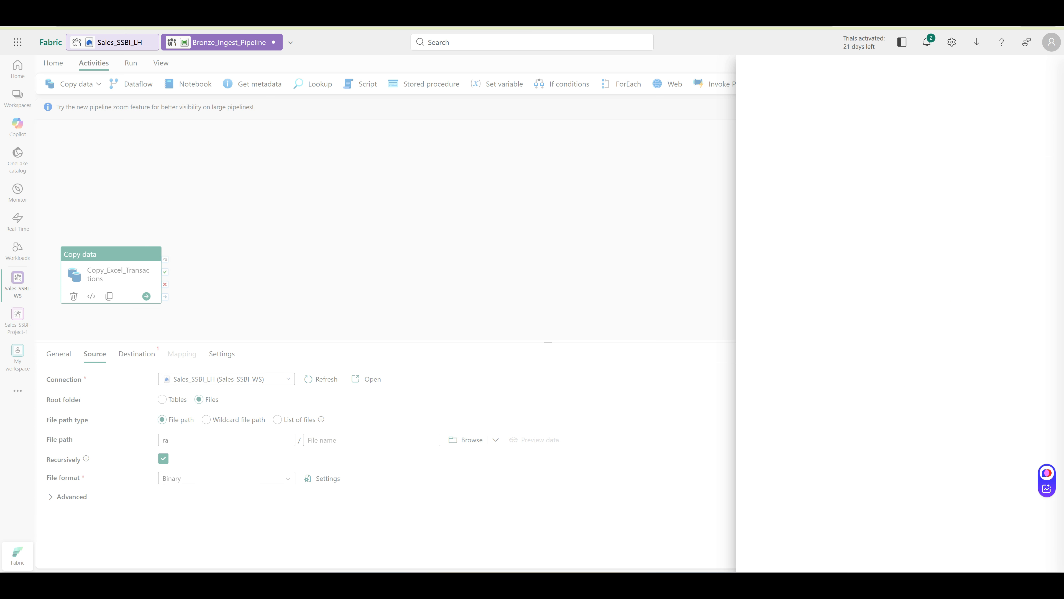
{"action": "left_click", "coordinate": [176, 440]}
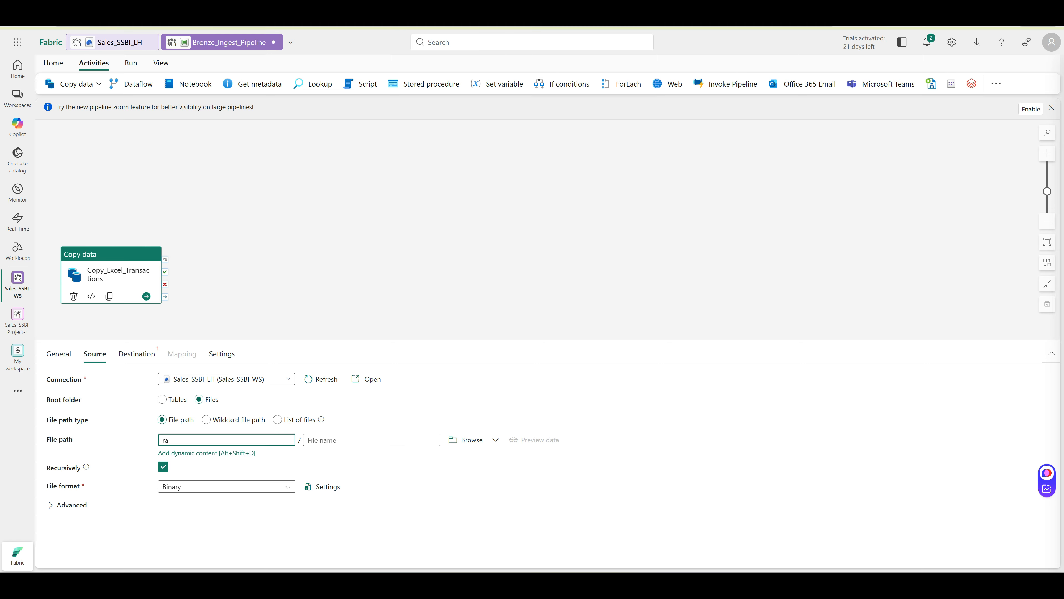
{"action": "key", "text": "BackSpace"}
{"action": "key", "text": "BackSpace"}
{"action": "left_click", "coordinate": [466, 440]}
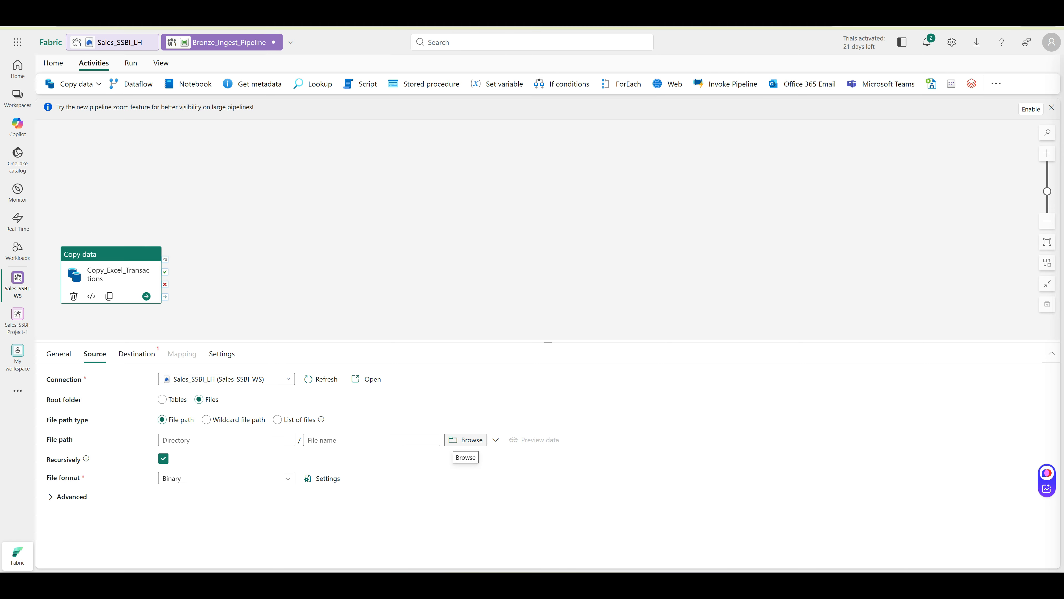
{"action": "left_click", "coordinate": [779, 120]}
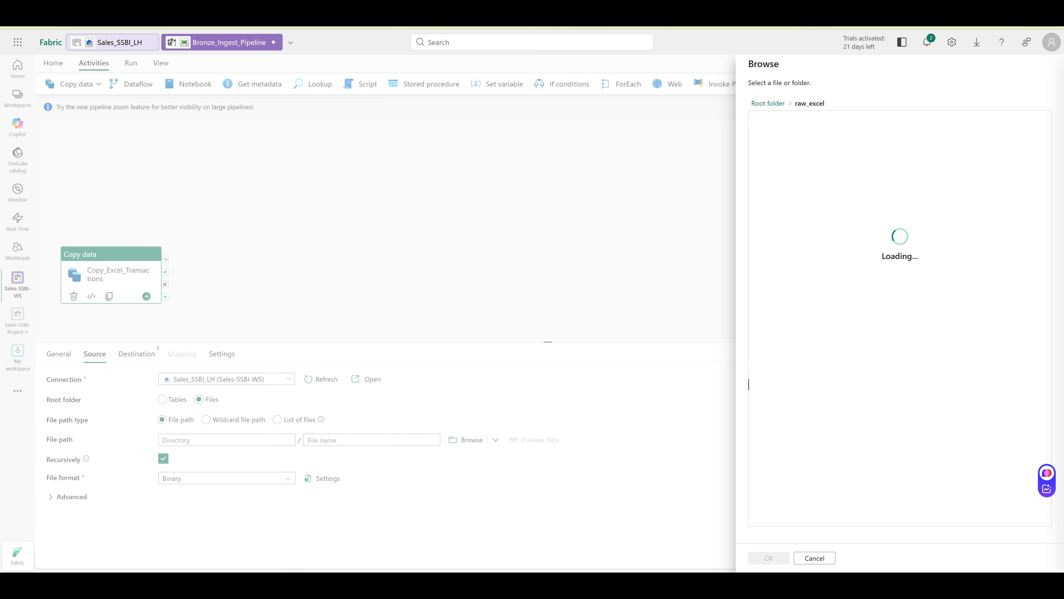
{"action": "left_click", "coordinate": [799, 120]}
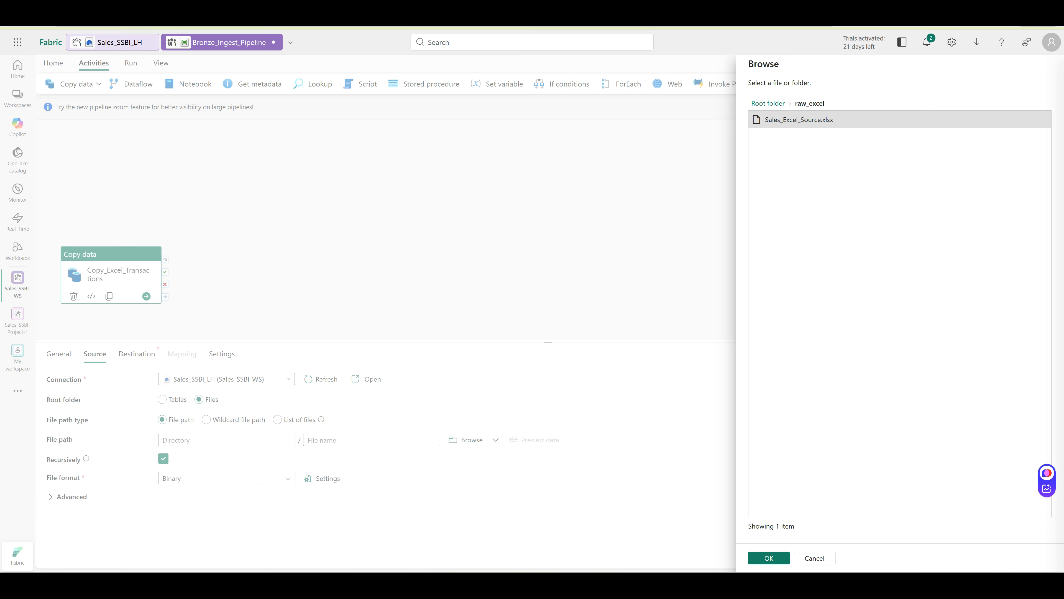
{"action": "left_click", "coordinate": [769, 558]}
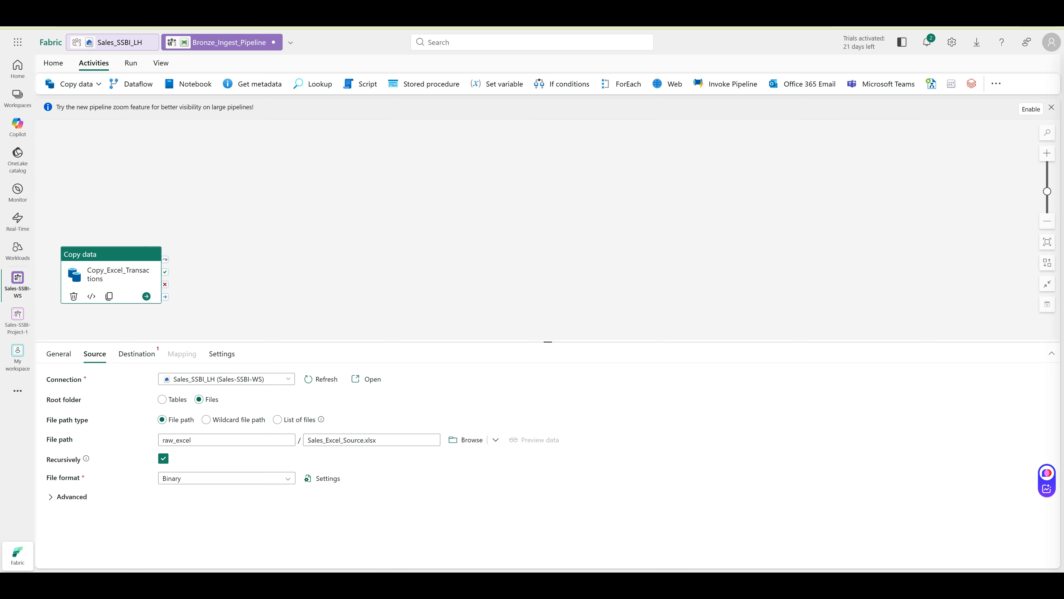
Set the source file format to Excel
{"action": "left_click", "coordinate": [288, 478]}
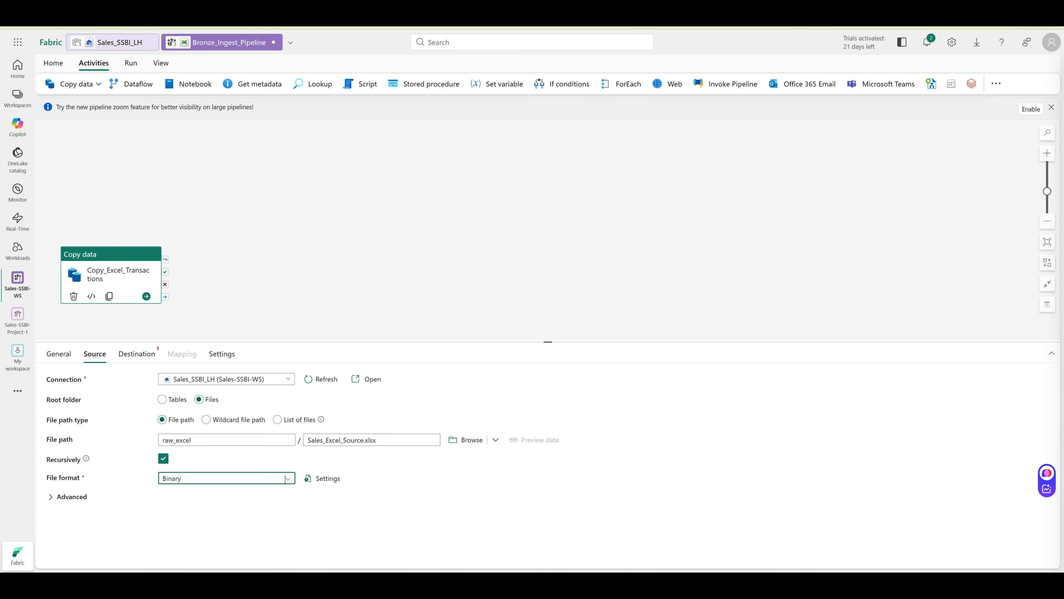
{"action": "left_click", "coordinate": [212, 529]}
{"action": "left_click", "coordinate": [226, 479]}
{"action": "left_click", "coordinate": [202, 560]}
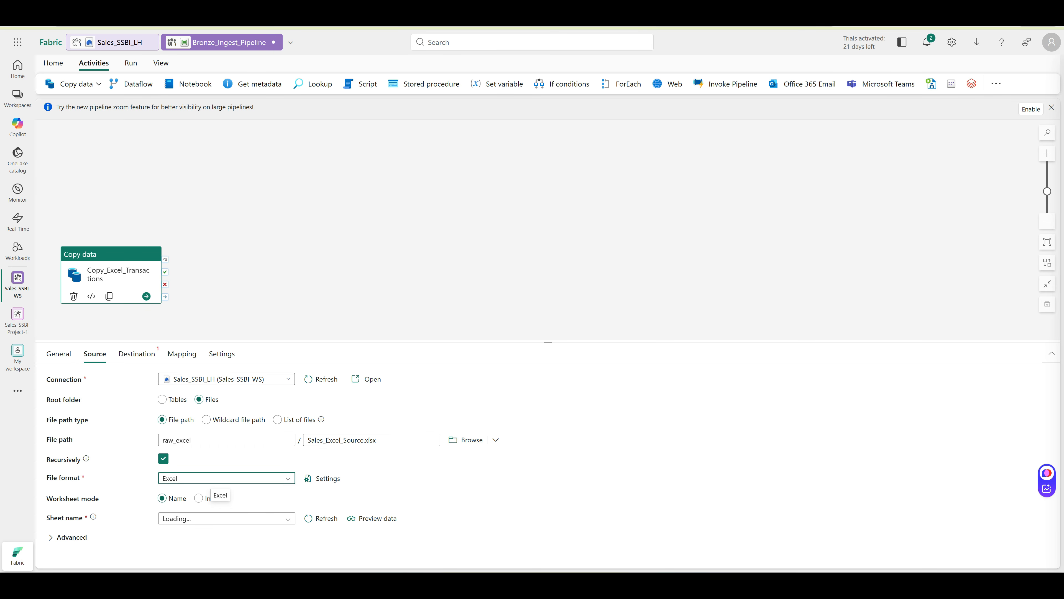
Pick Transactions as the source sheet name
{"action": "left_click", "coordinate": [287, 518]}
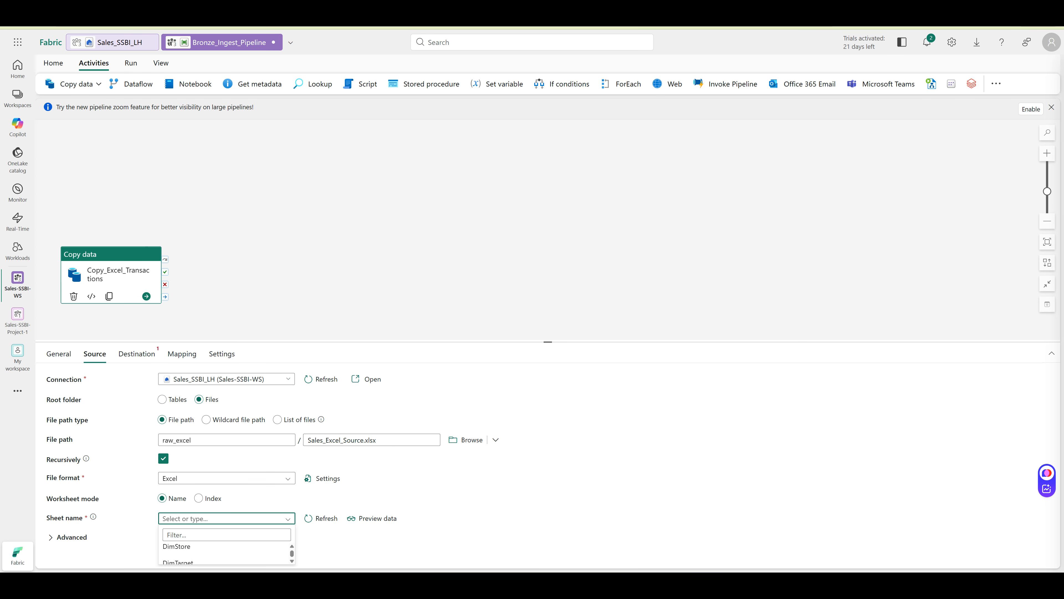
{"action": "key", "text": "ctrl+minus"}
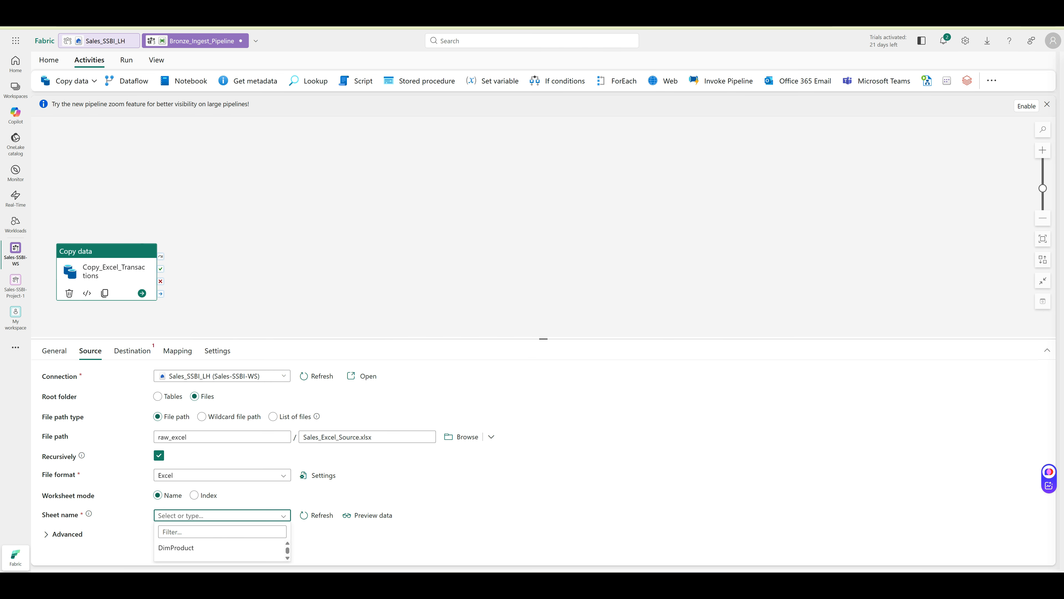
{"action": "left_click", "coordinate": [545, 338]}
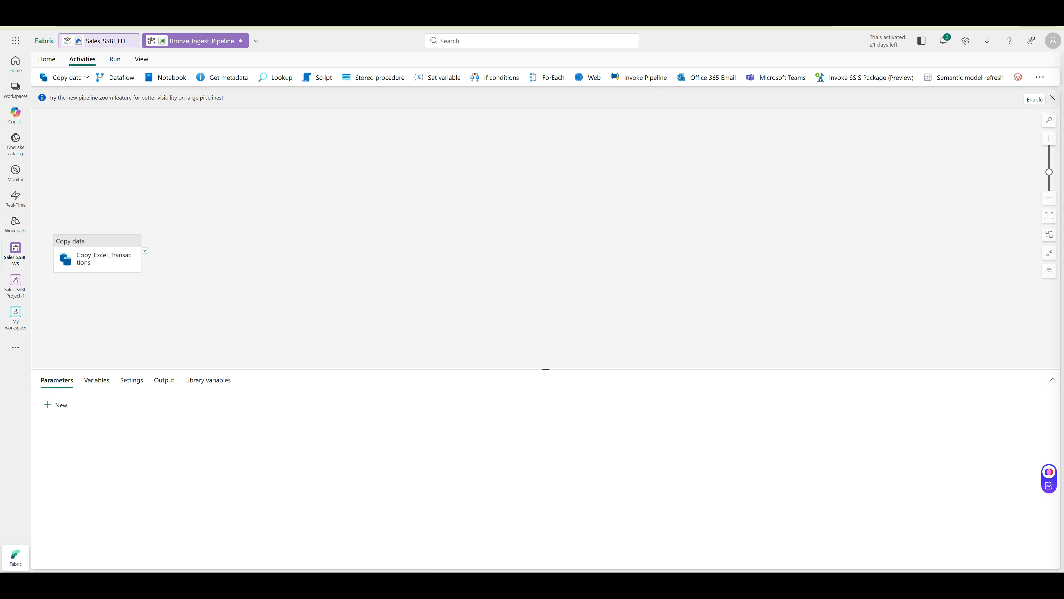
{"action": "left_click_drag", "start_coordinate": [545, 368], "coordinate": [546, 181]}
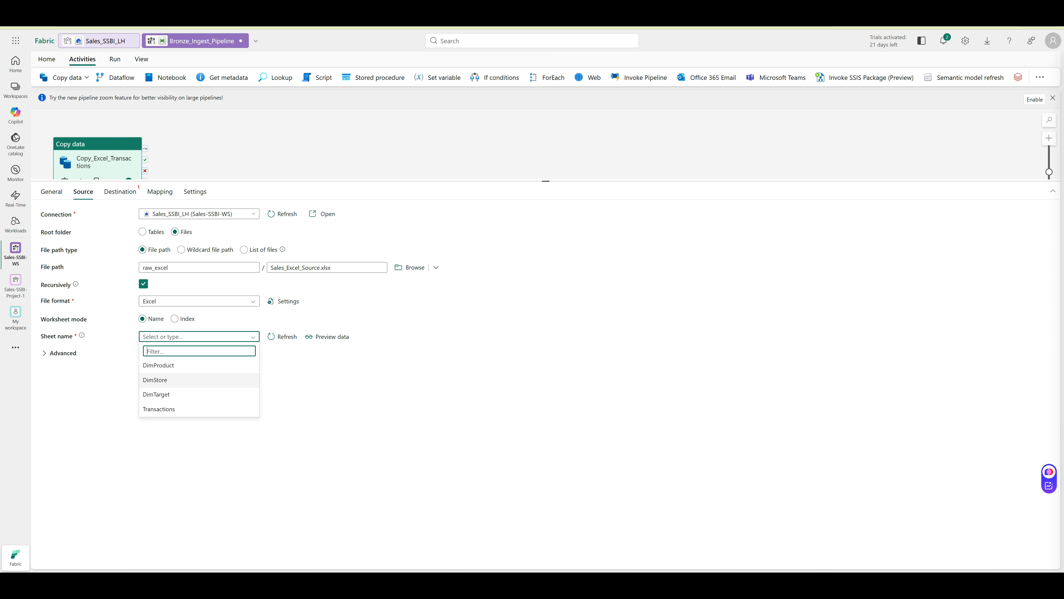
{"action": "key", "text": "ctrl+plus"}
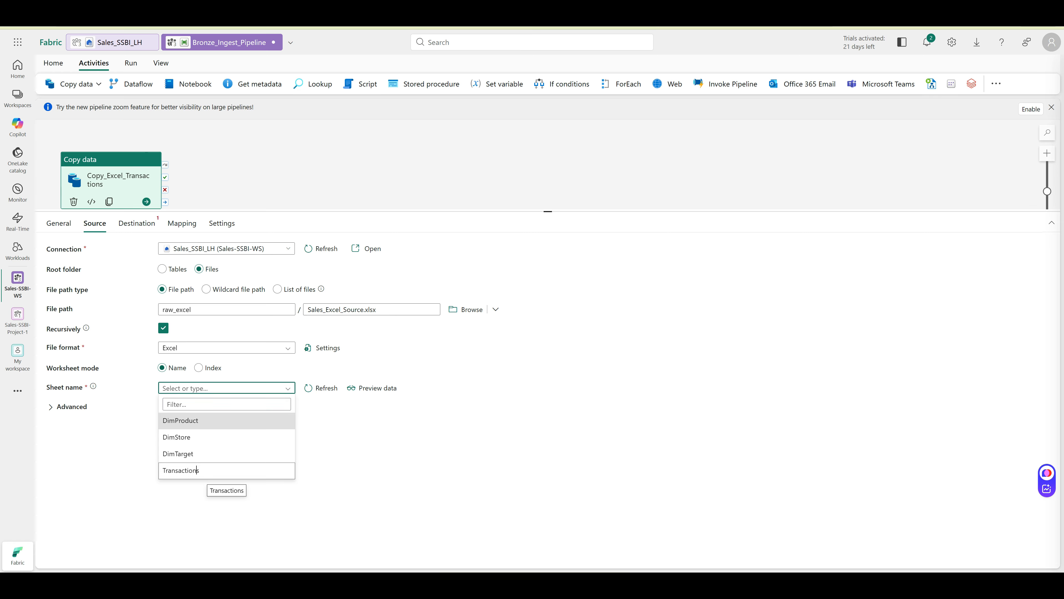
{"action": "left_click", "coordinate": [226, 470]}
{"action": "left_click", "coordinate": [293, 444]}
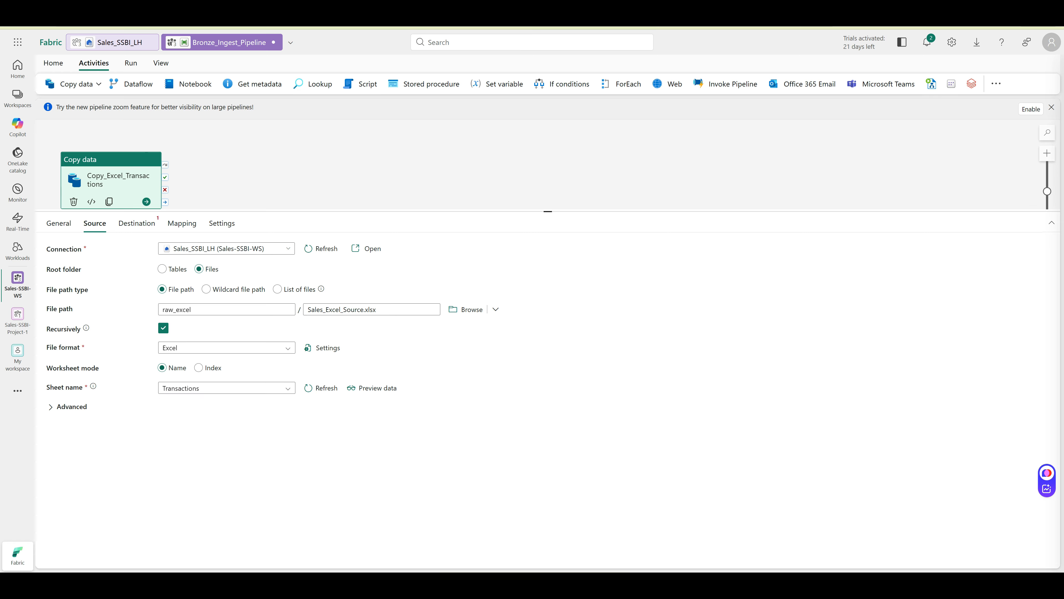
Set the destination to Sales_SSBI_LH Files, bronze/excel/Transactions.csv, as DelimitedText
{"action": "left_click", "coordinate": [137, 223]}
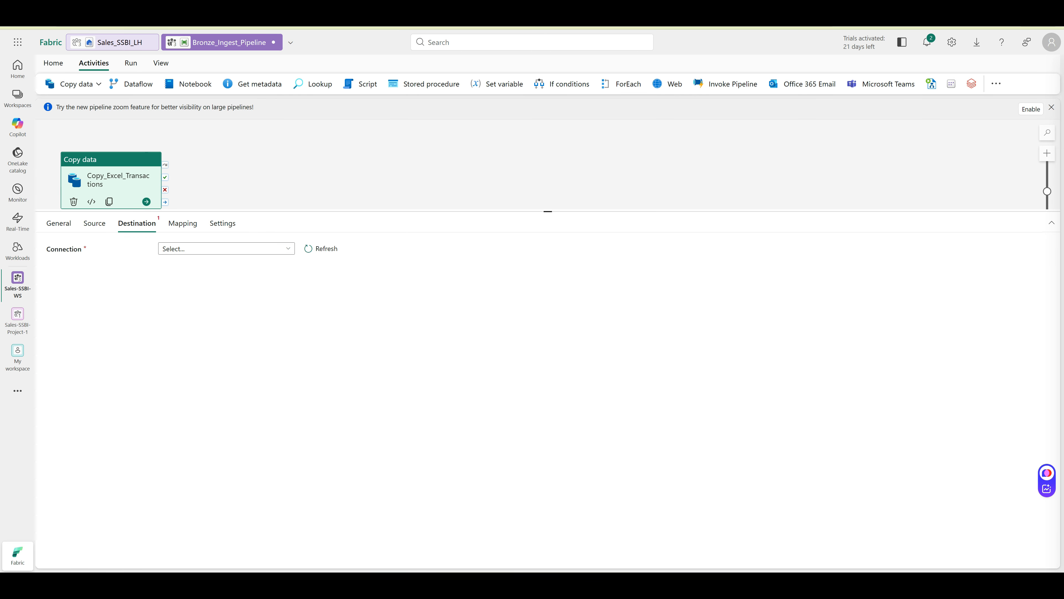
{"action": "left_click", "coordinate": [287, 248]}
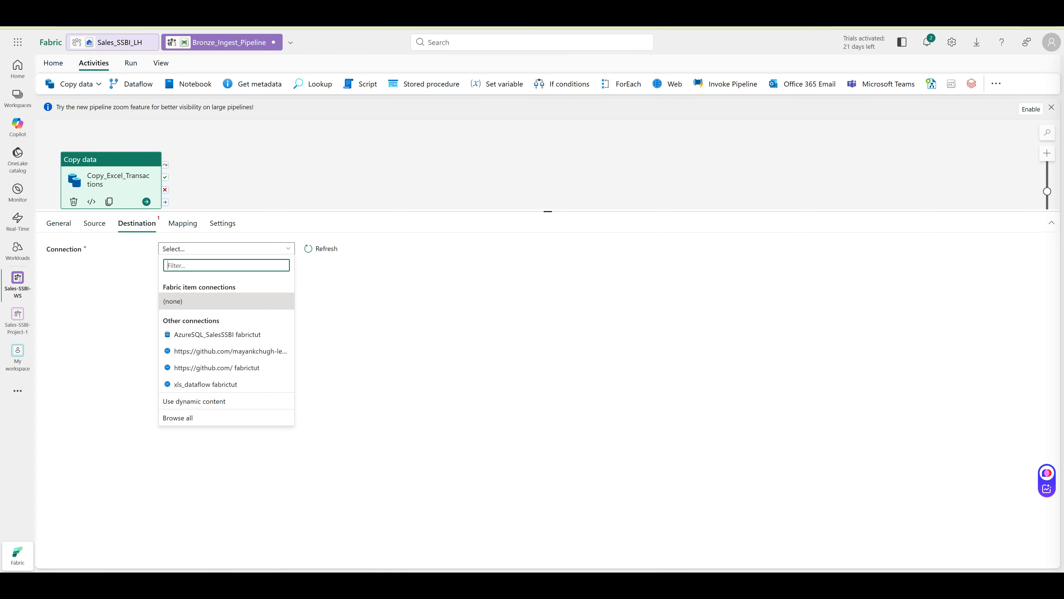
{"action": "left_click", "coordinate": [287, 248]}
{"action": "left_click", "coordinate": [287, 248]}
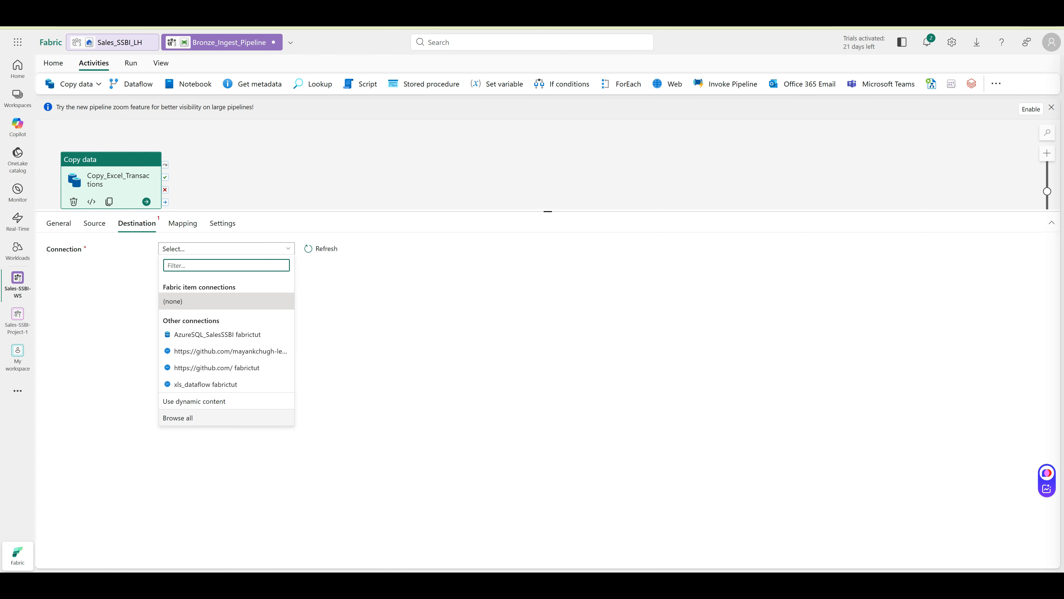
{"action": "left_click", "coordinate": [177, 417]}
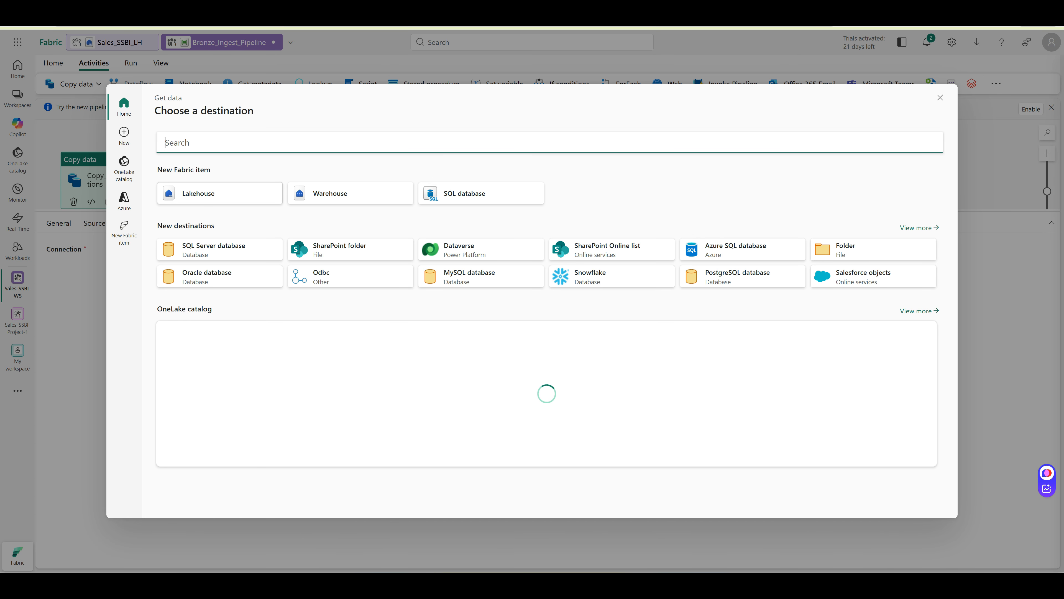
{"action": "left_click", "coordinate": [220, 193]}
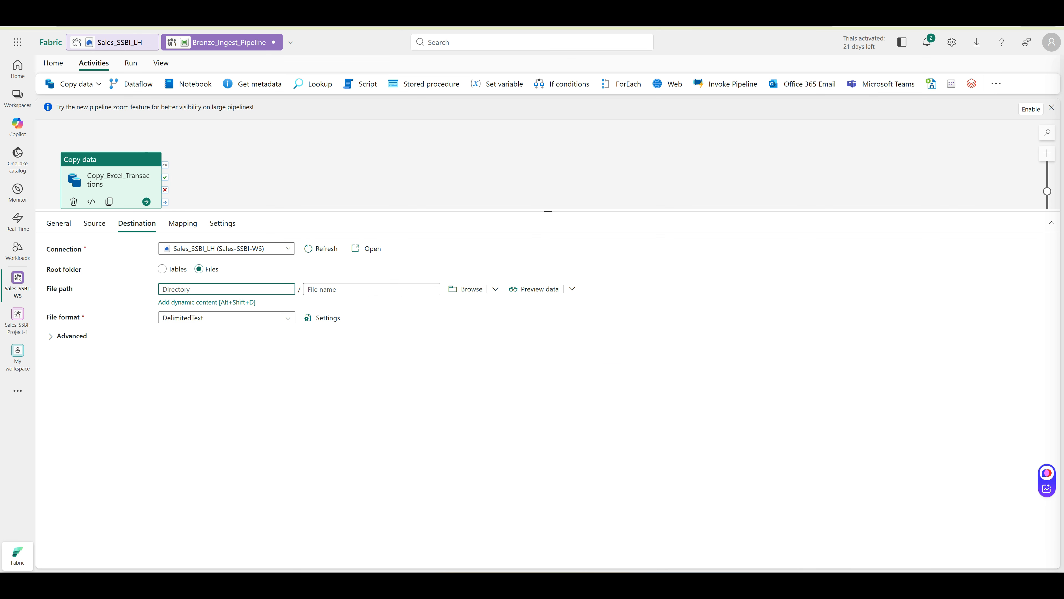
{"action": "type", "text": "b"}
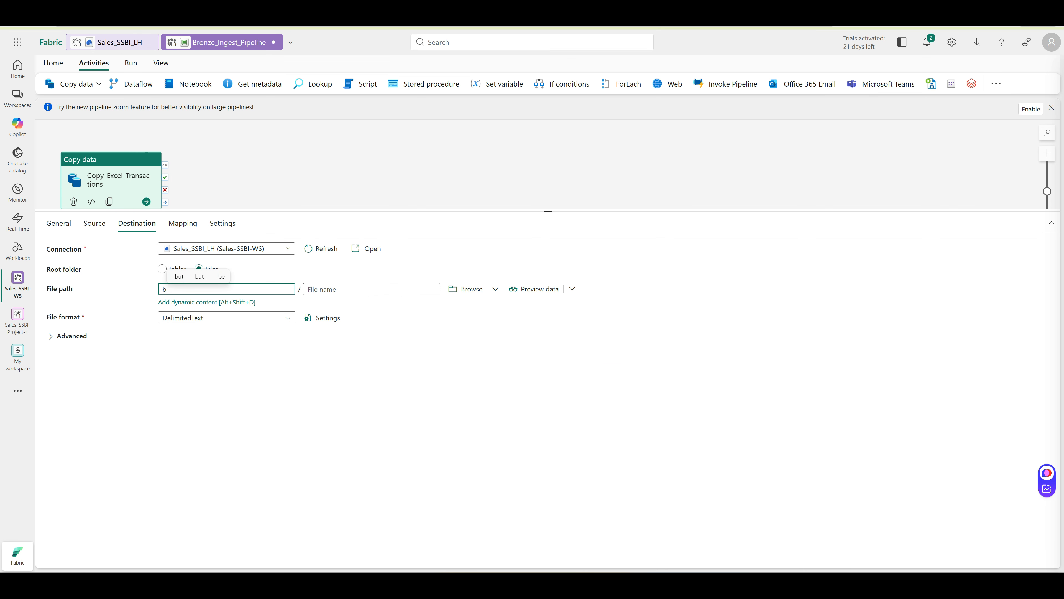
{"action": "type", "text": "ronze/excel"}
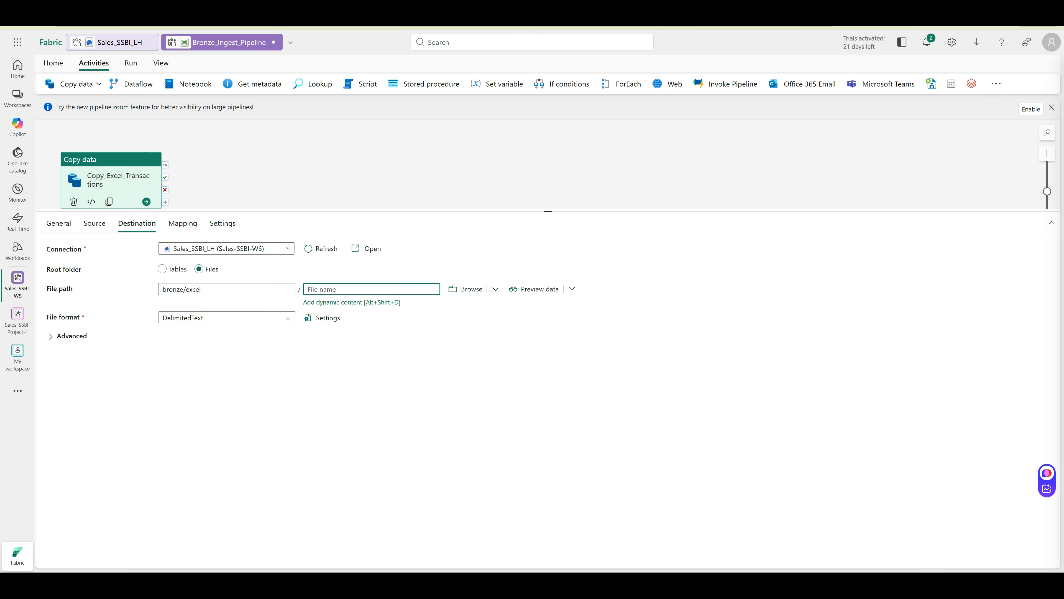
{"action": "left_click", "coordinate": [372, 289]}
{"action": "left_click", "coordinate": [183, 223]}
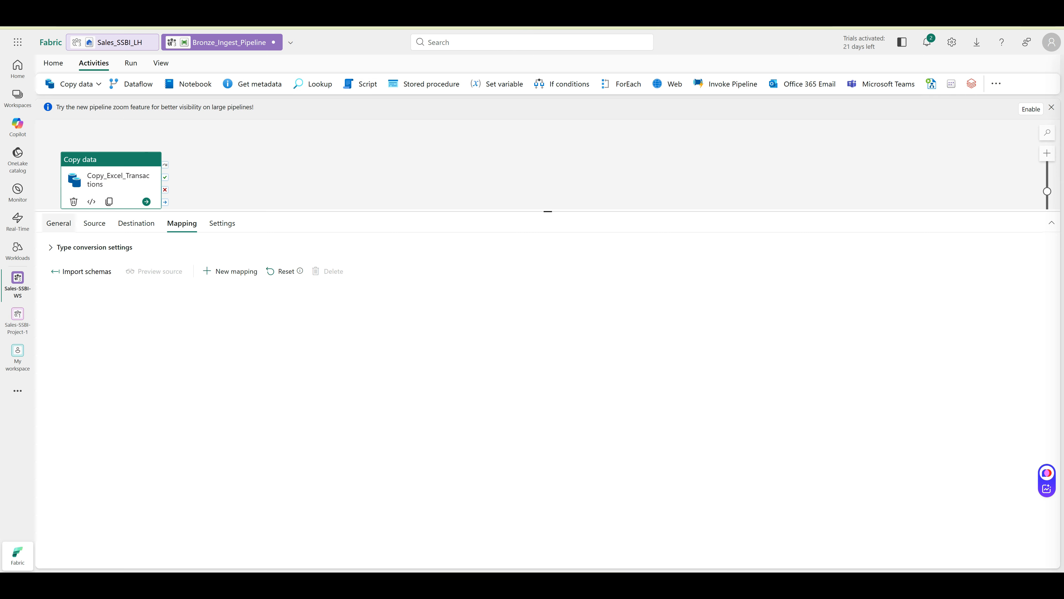
Set the Excel source format to use the first row as header, then switch to Sales_SSBI_LH
{"action": "left_click", "coordinate": [59, 223]}
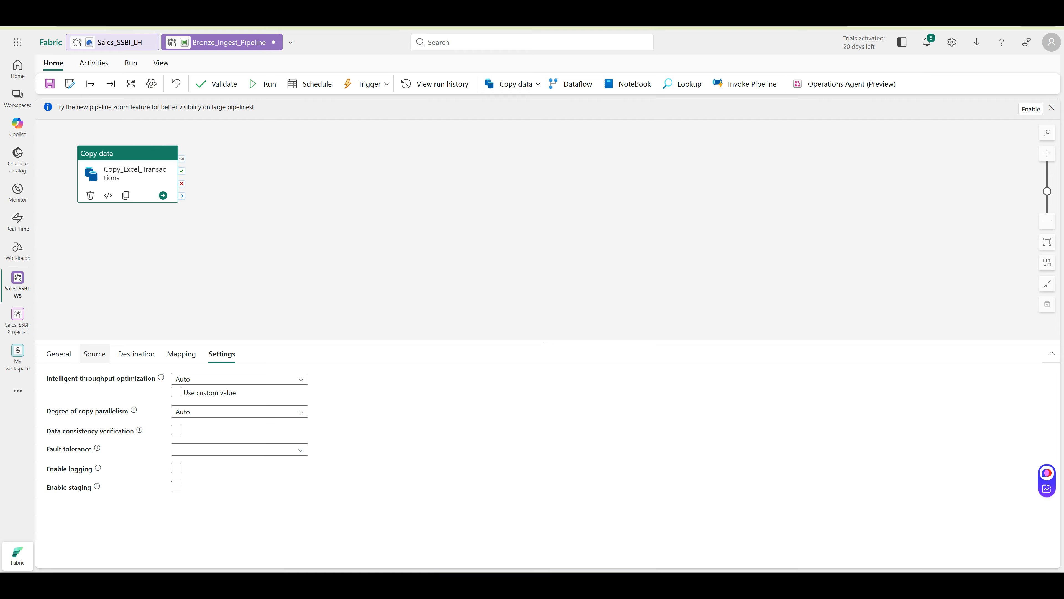
{"action": "left_click", "coordinate": [94, 353]}
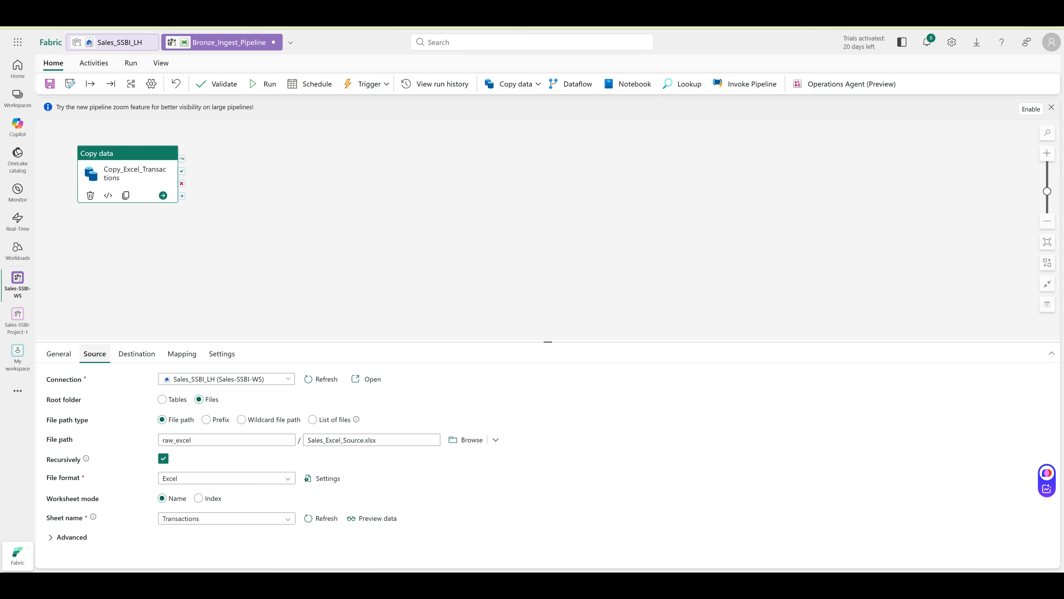
{"action": "left_click", "coordinate": [322, 478]}
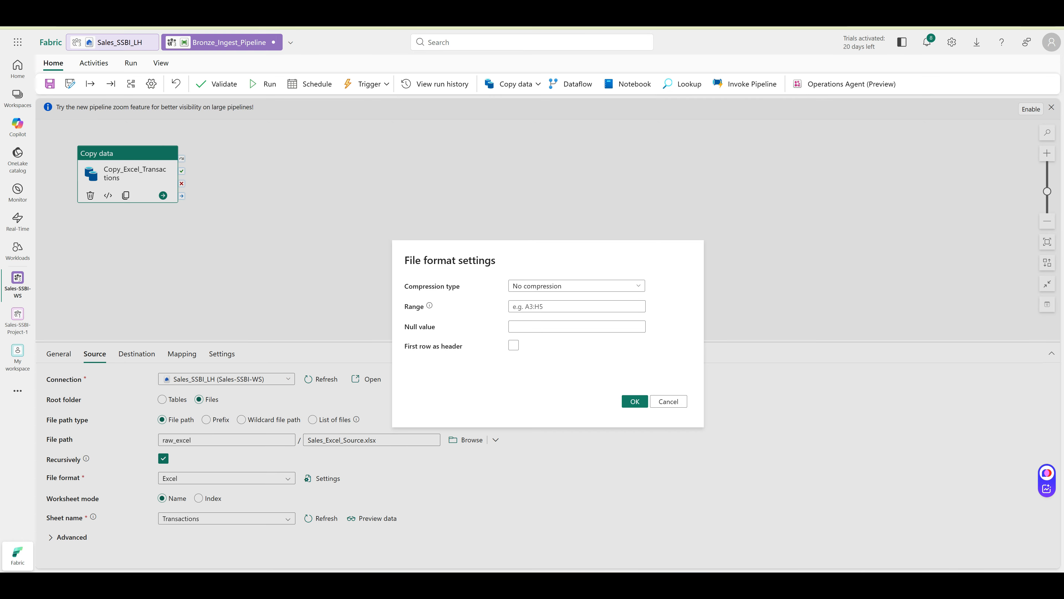
{"action": "mouse_move", "coordinate": [513, 345]}
{"action": "left_click", "coordinate": [513, 345]}
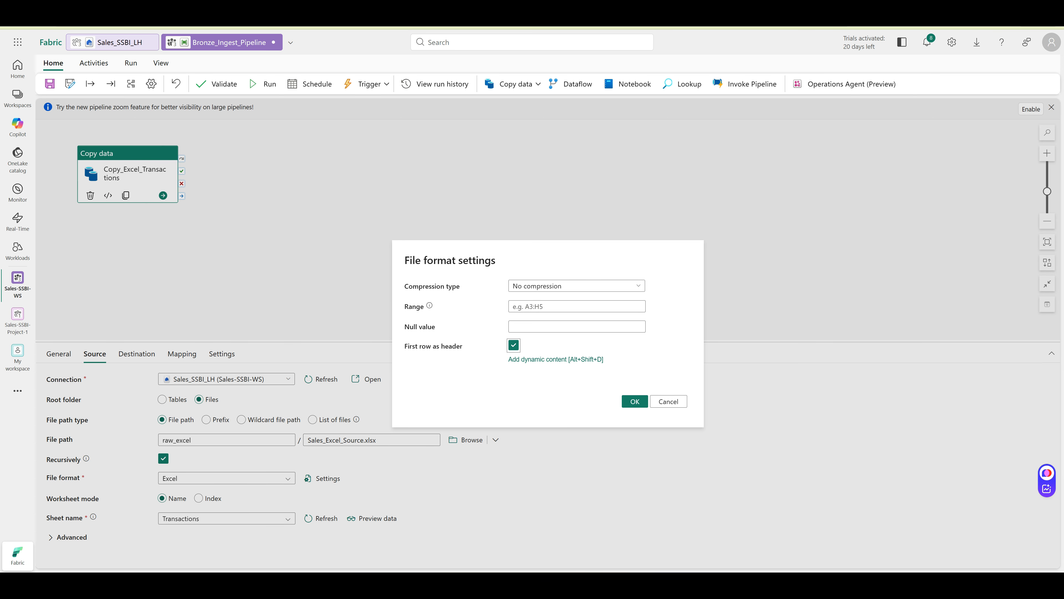
{"action": "left_click", "coordinate": [634, 401]}
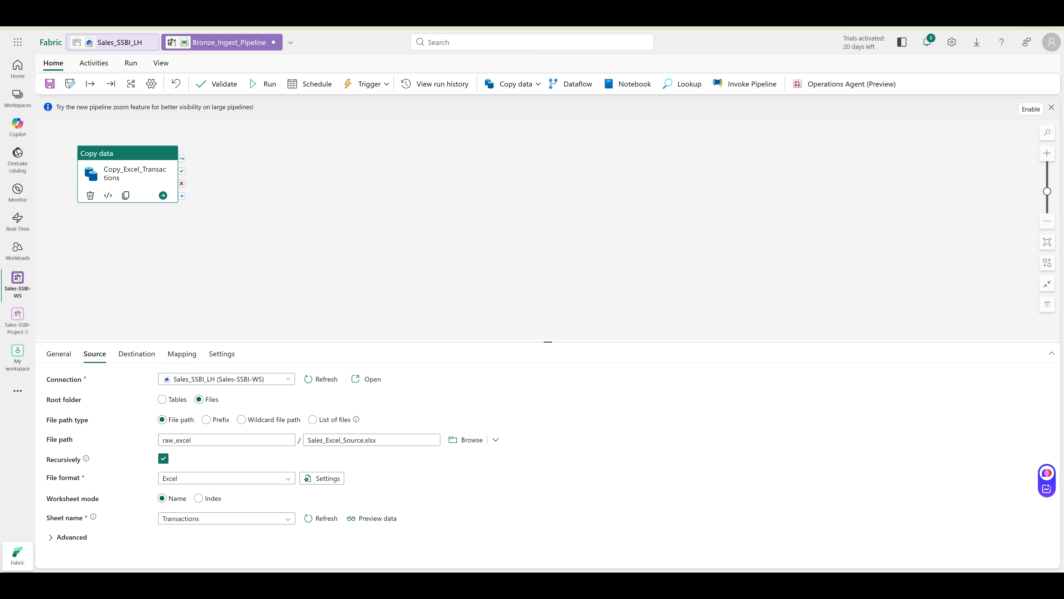
{"action": "left_click", "coordinate": [119, 42]}
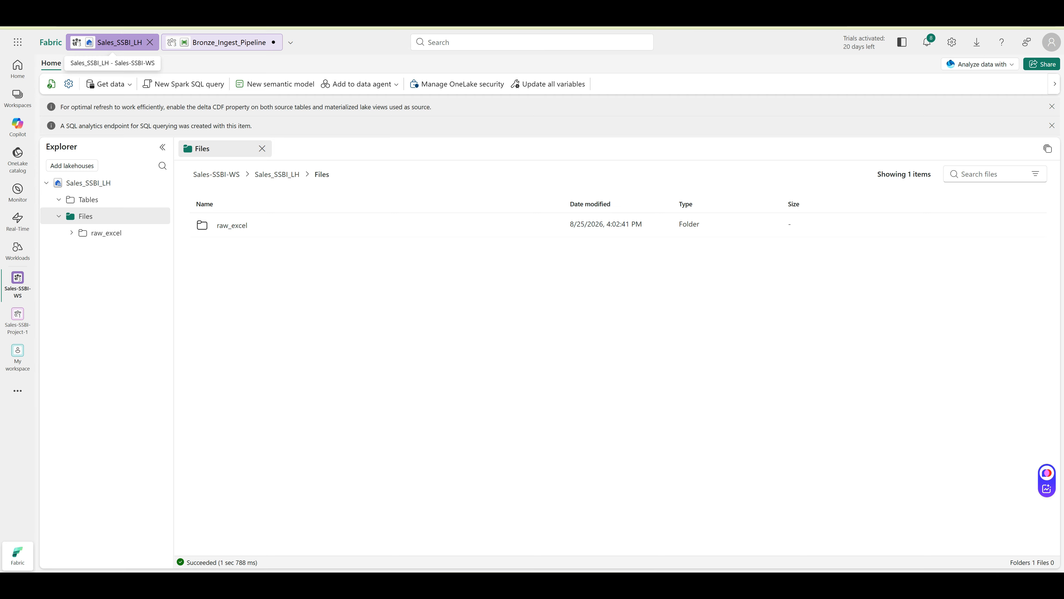
Preview Sales_Excel_Source.xlsx in raw_excel, then go back to the Bronze_Ingest_Pipeline editor
{"action": "left_click", "coordinate": [106, 232]}
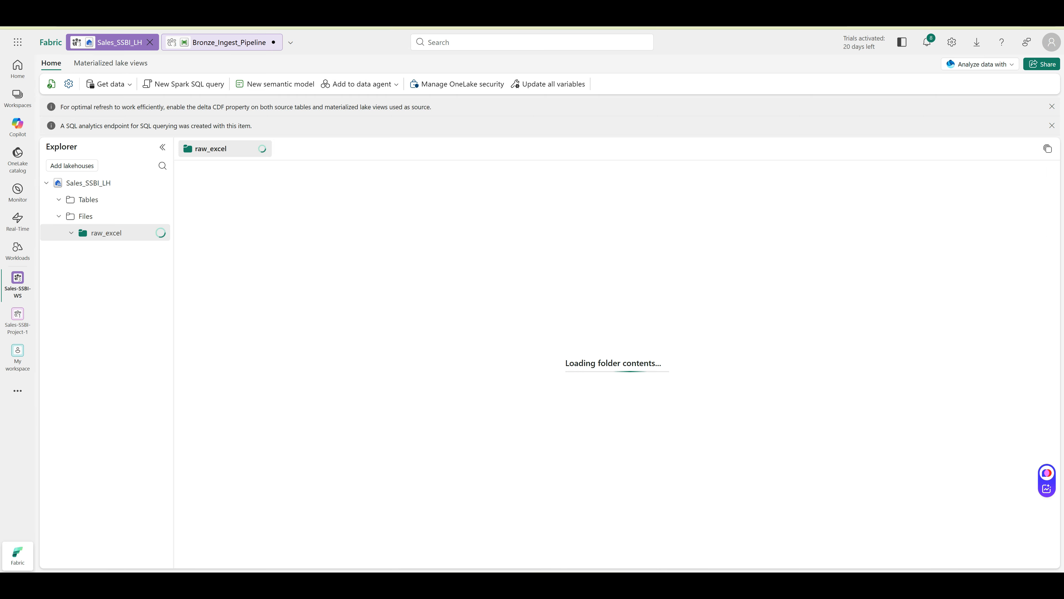
{"action": "left_click", "coordinate": [254, 225]}
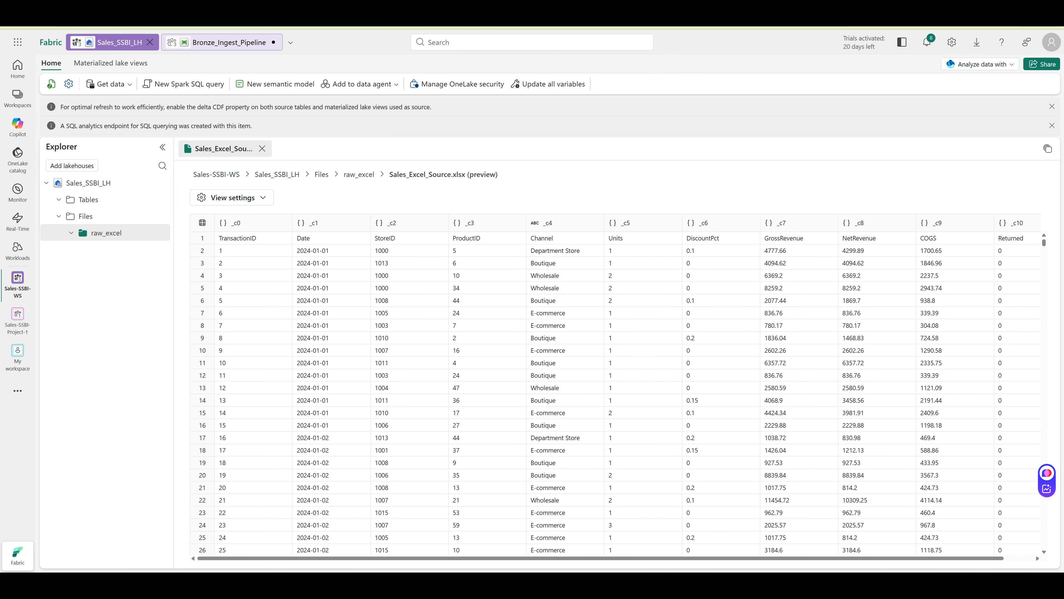
{"action": "left_click", "coordinate": [222, 42]}
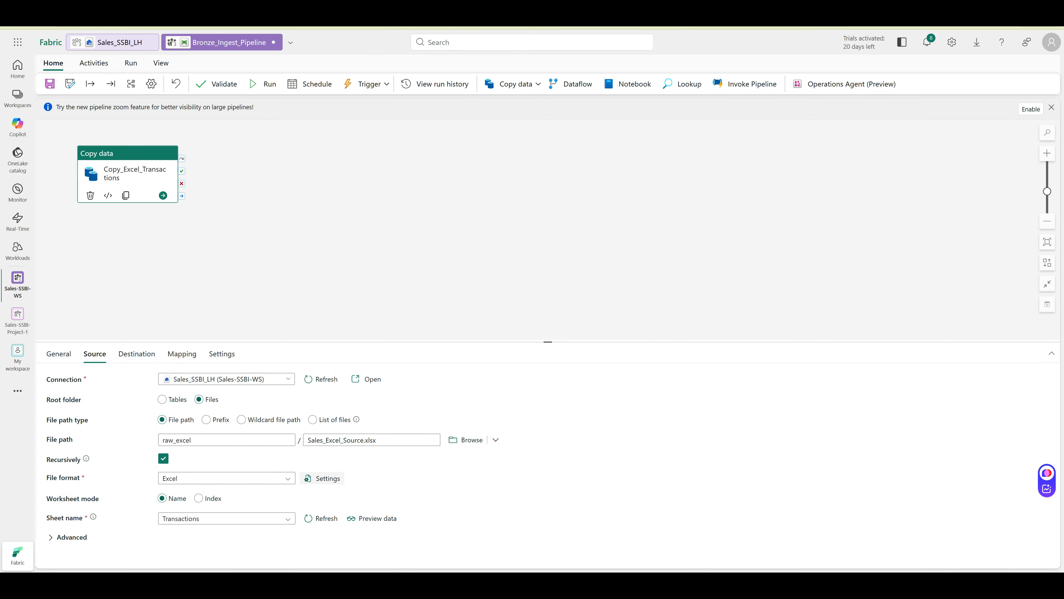
Reconfirm the Excel file format settings and validate the pipeline with no errors
{"action": "left_click", "coordinate": [322, 478]}
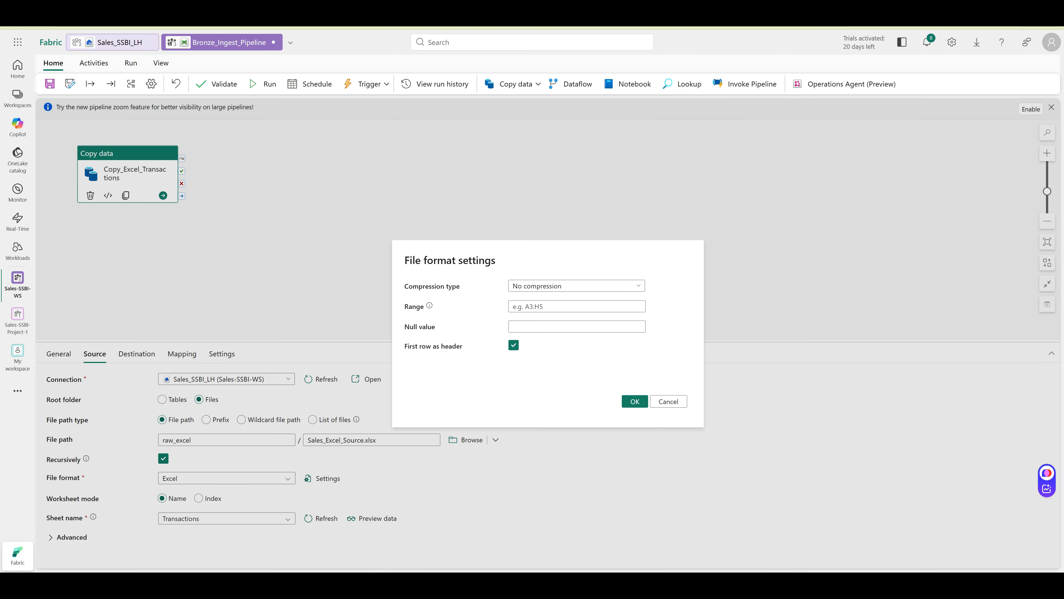
{"action": "left_click", "coordinate": [635, 401]}
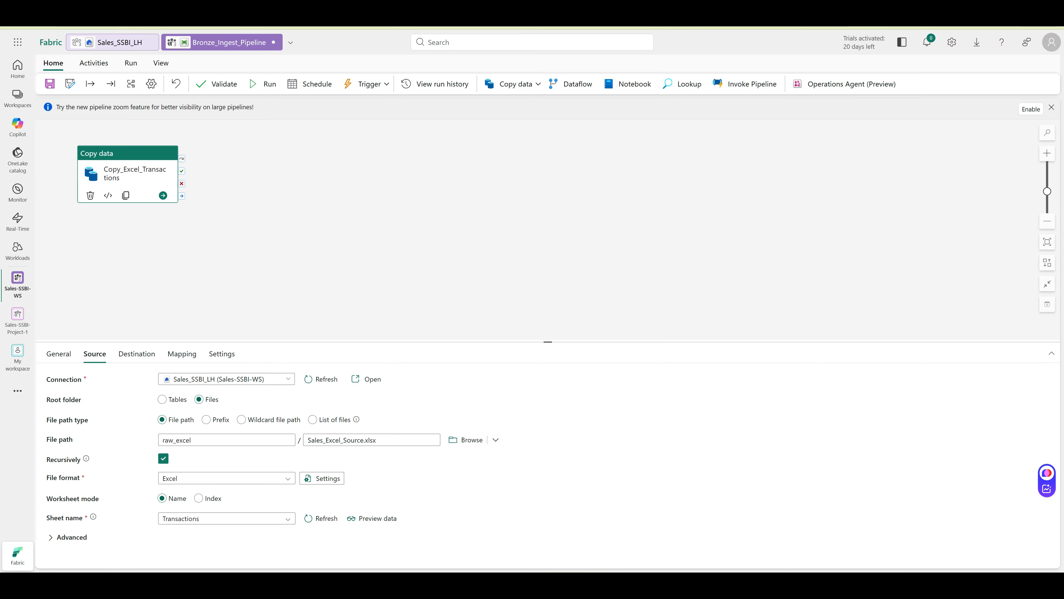
{"action": "left_click", "coordinate": [217, 84]}
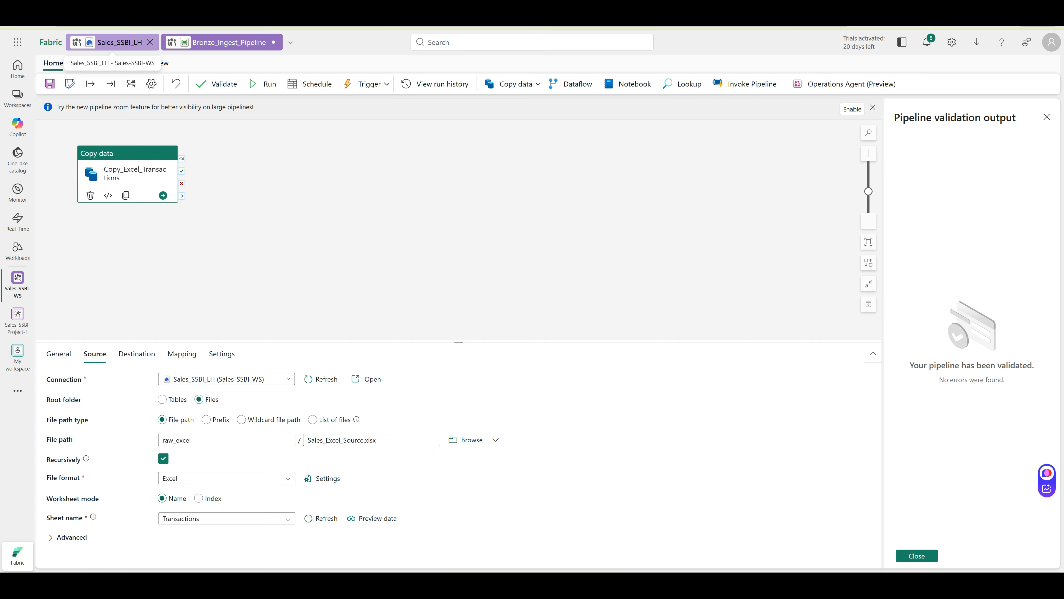
Check the lakehouse Files folder and the copy destination settings, then open the Files actions menu
{"action": "left_click", "coordinate": [119, 42]}
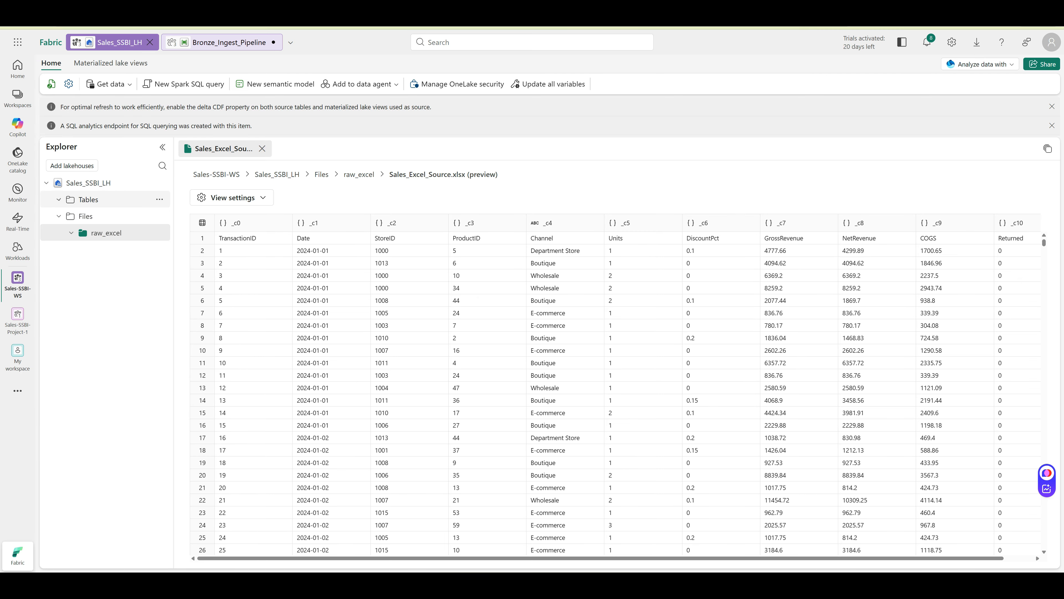
{"action": "left_click", "coordinate": [86, 216]}
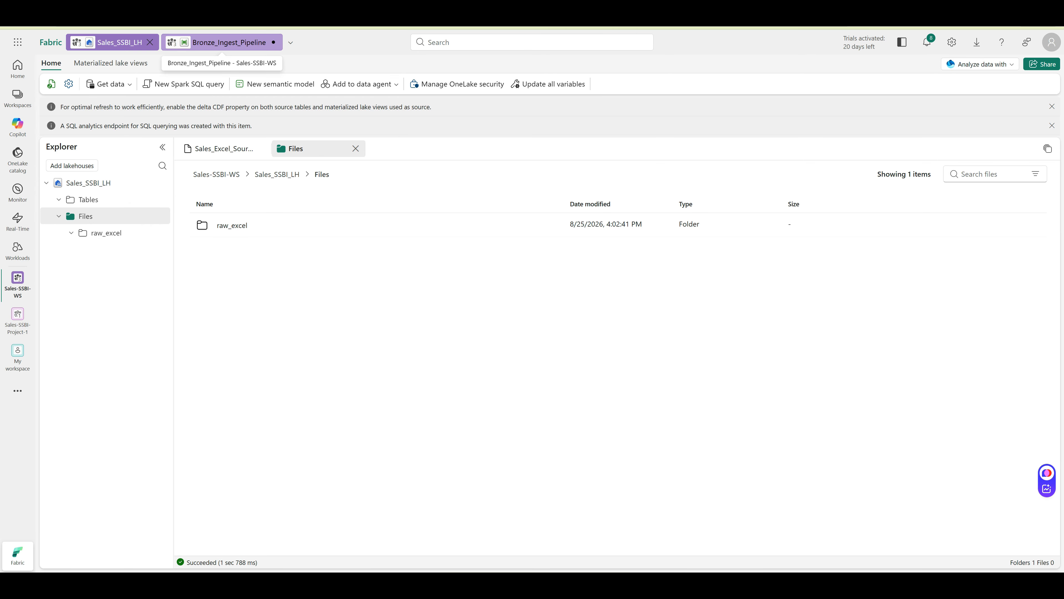
{"action": "left_click", "coordinate": [222, 42]}
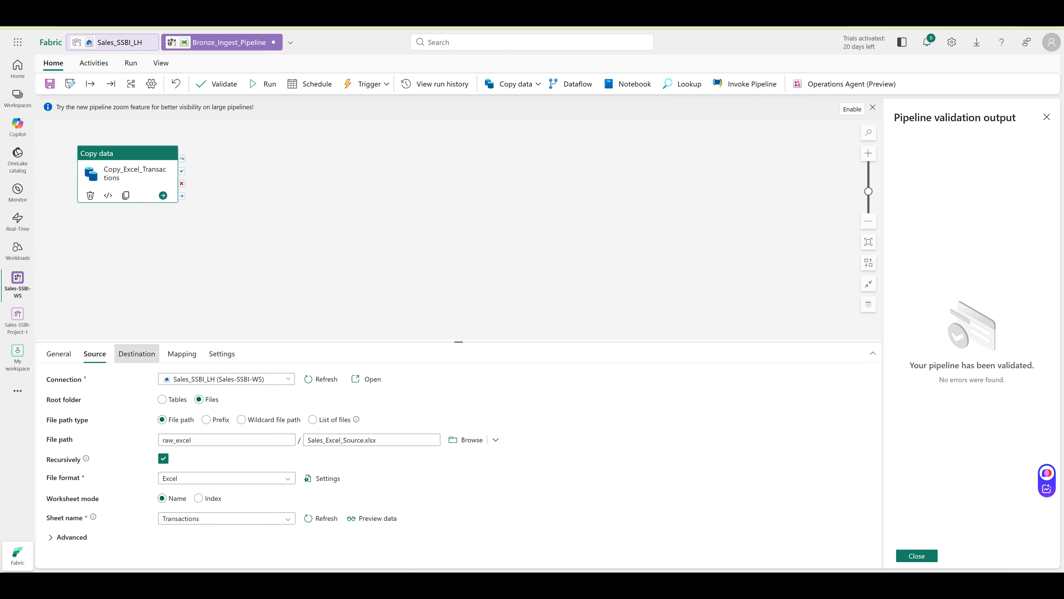
{"action": "left_click", "coordinate": [136, 354]}
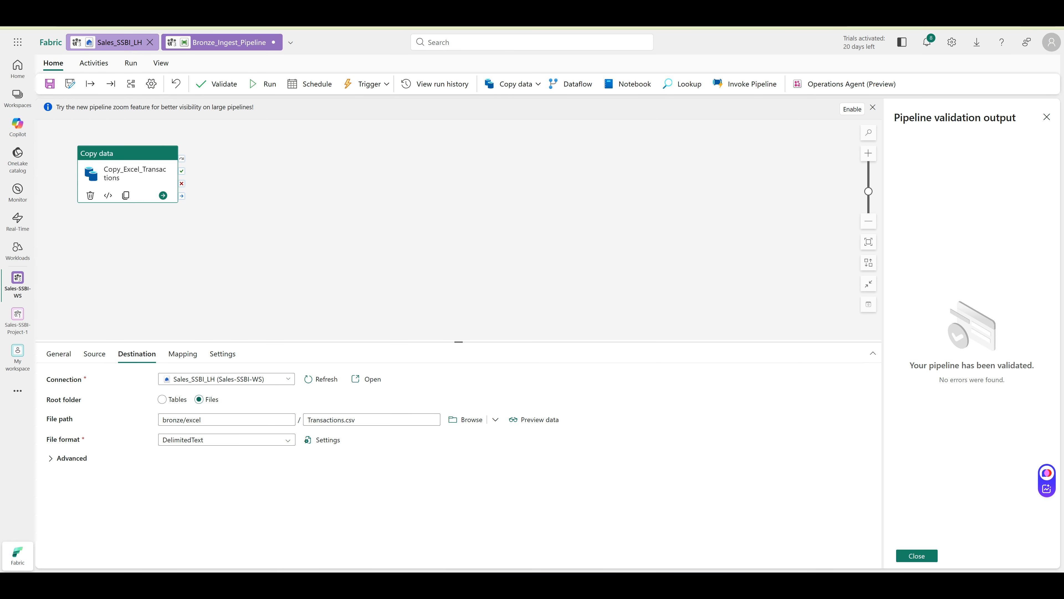
{"action": "left_click", "coordinate": [119, 42]}
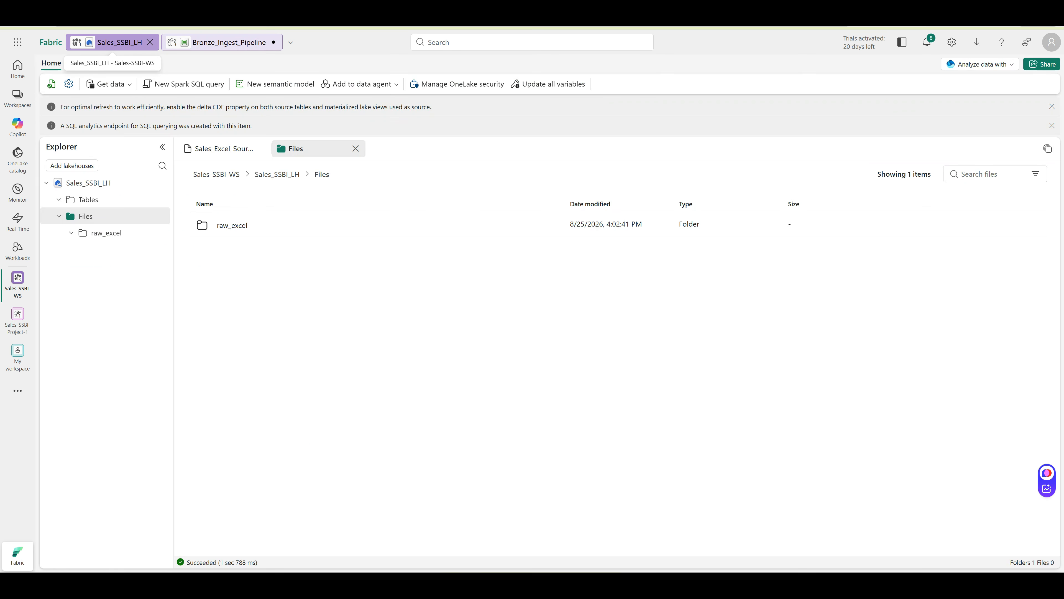
{"action": "left_click", "coordinate": [180, 42]}
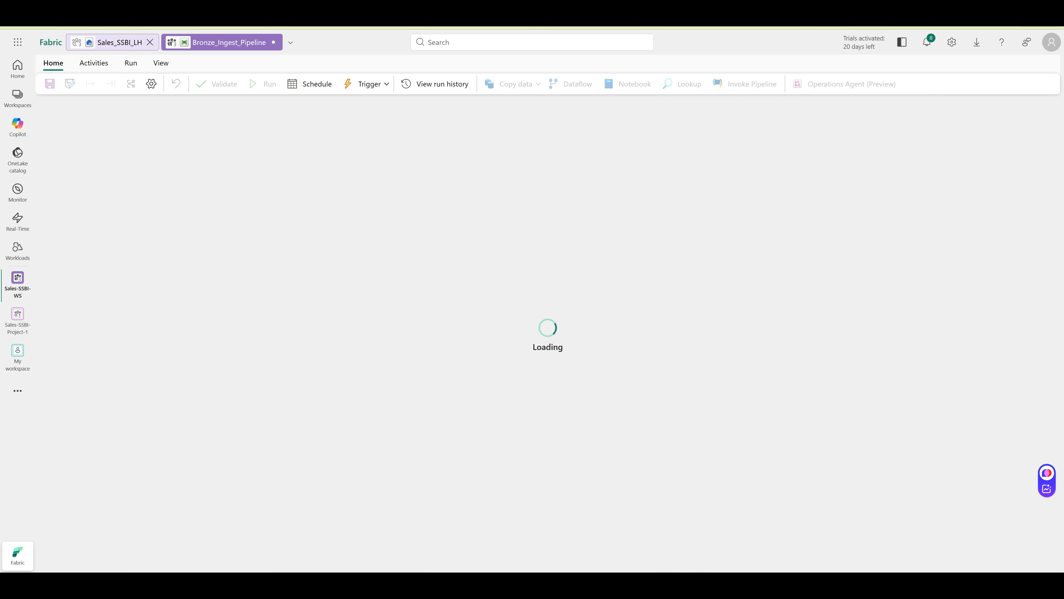
{"action": "left_click", "coordinate": [119, 42]}
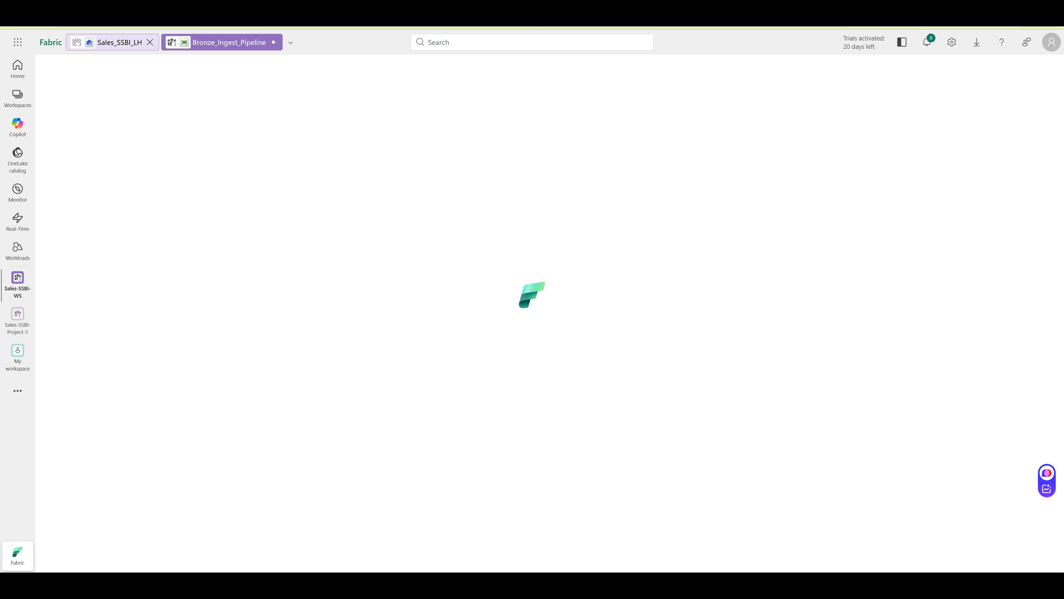
{"action": "left_click", "coordinate": [159, 216]}
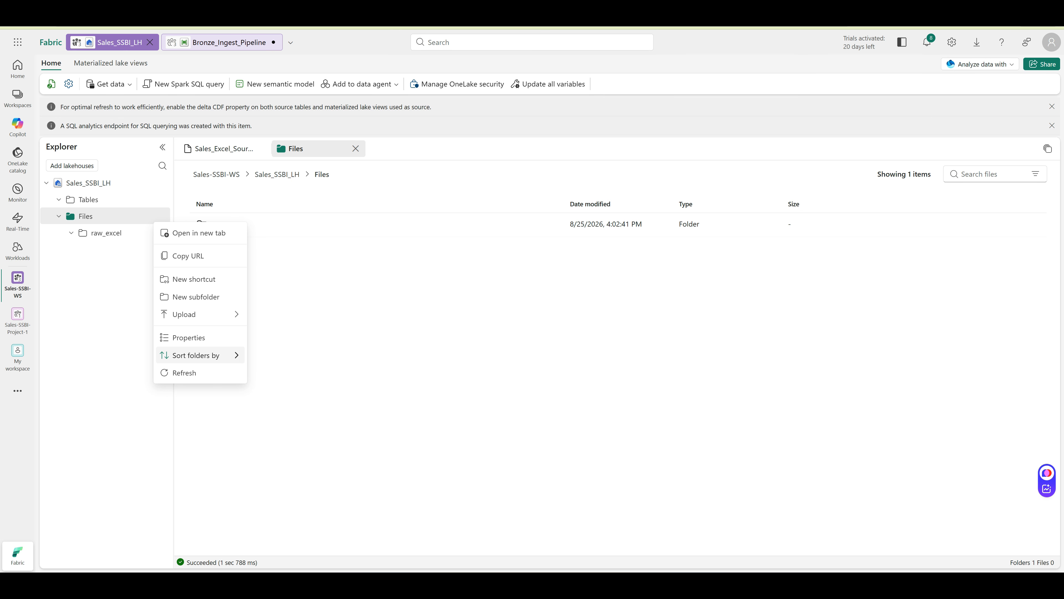
Refresh the lakehouse Files folder, then save and run Bronze_Ingest_Pipeline and close the validation output
{"action": "left_click", "coordinate": [185, 372]}
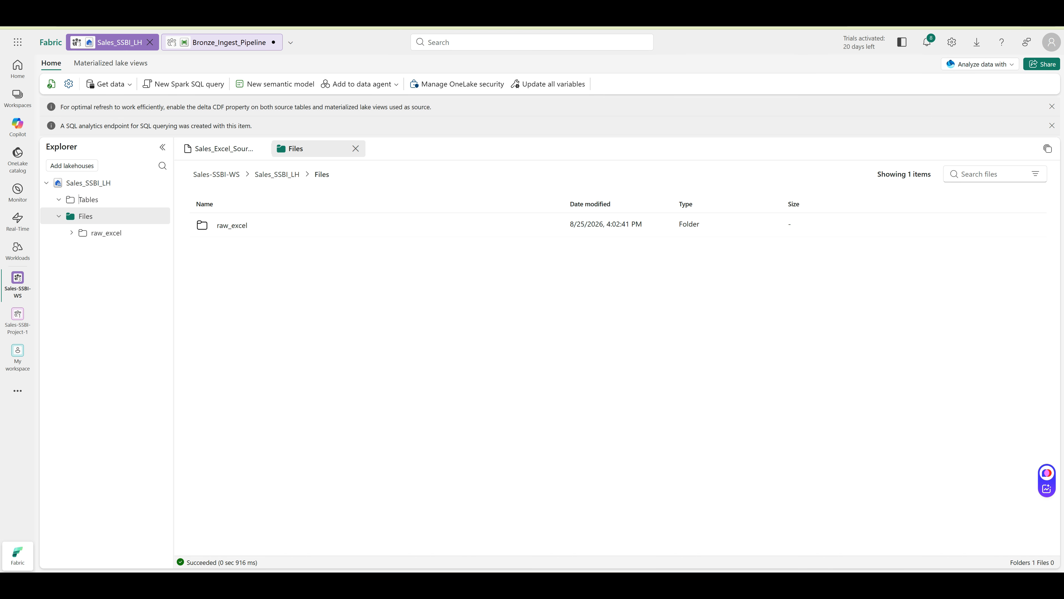
{"action": "left_click", "coordinate": [176, 43]}
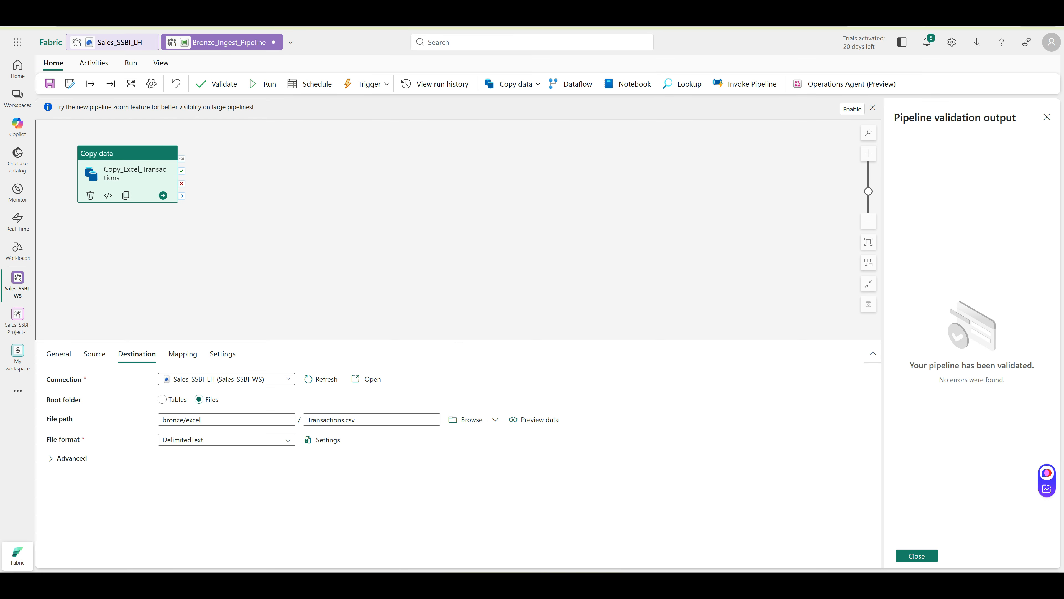
{"action": "left_click", "coordinate": [131, 63]}
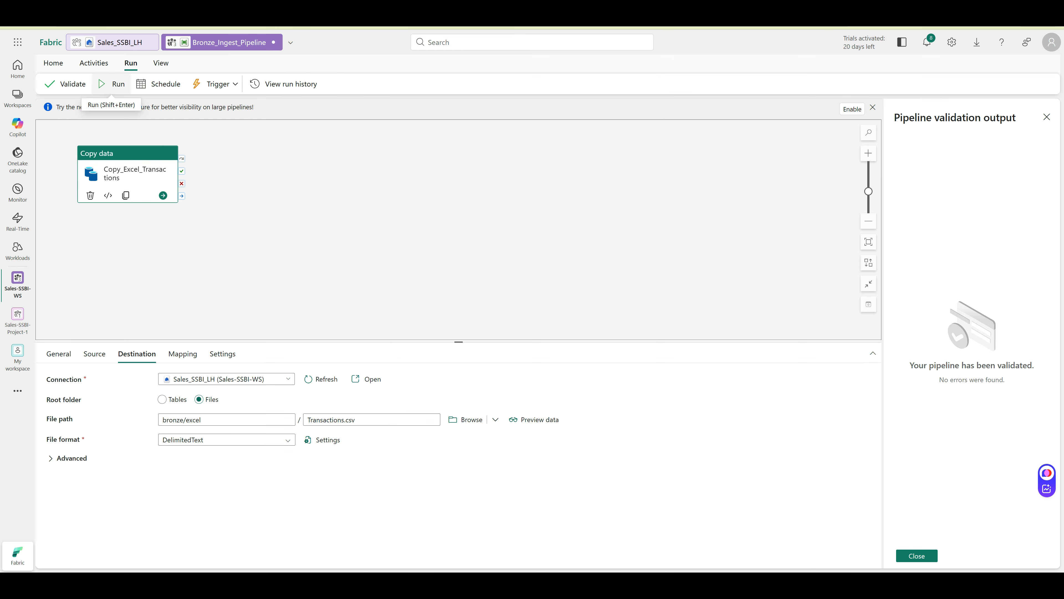
{"action": "left_click", "coordinate": [111, 84]}
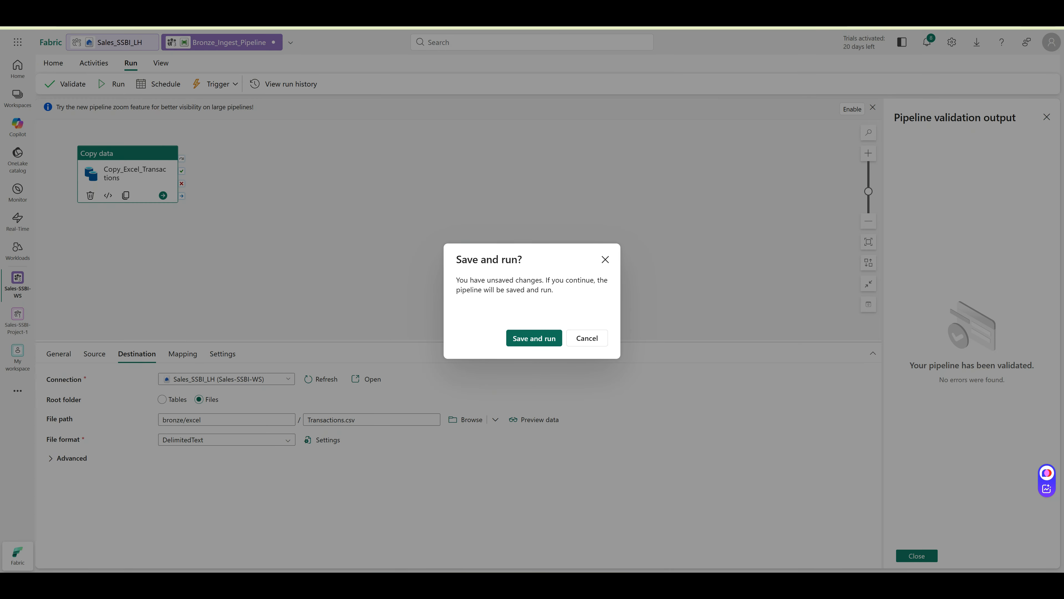
{"action": "left_click", "coordinate": [532, 338]}
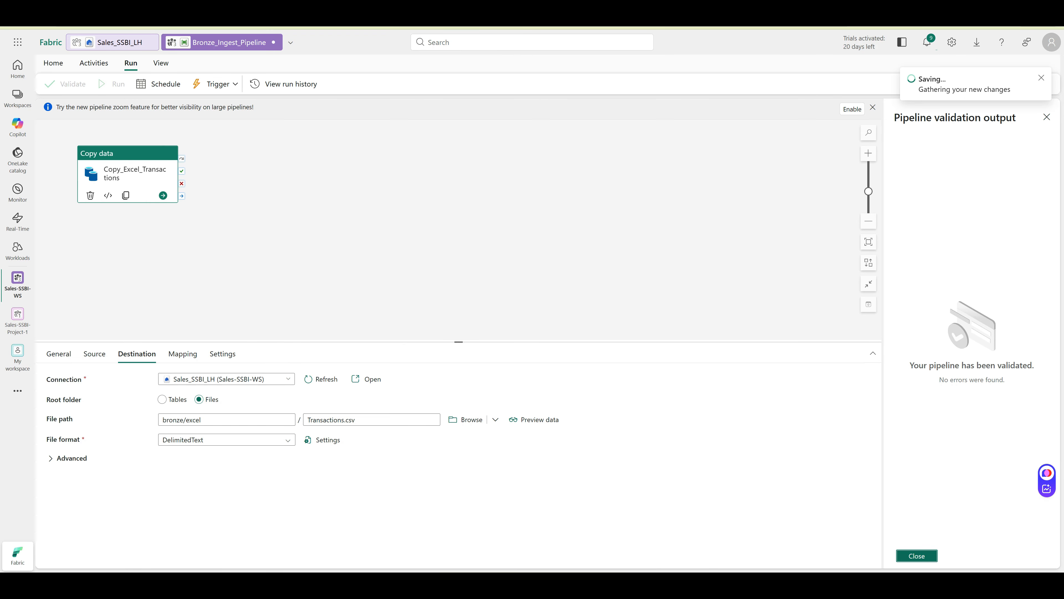
{"action": "left_click", "coordinate": [917, 556]}
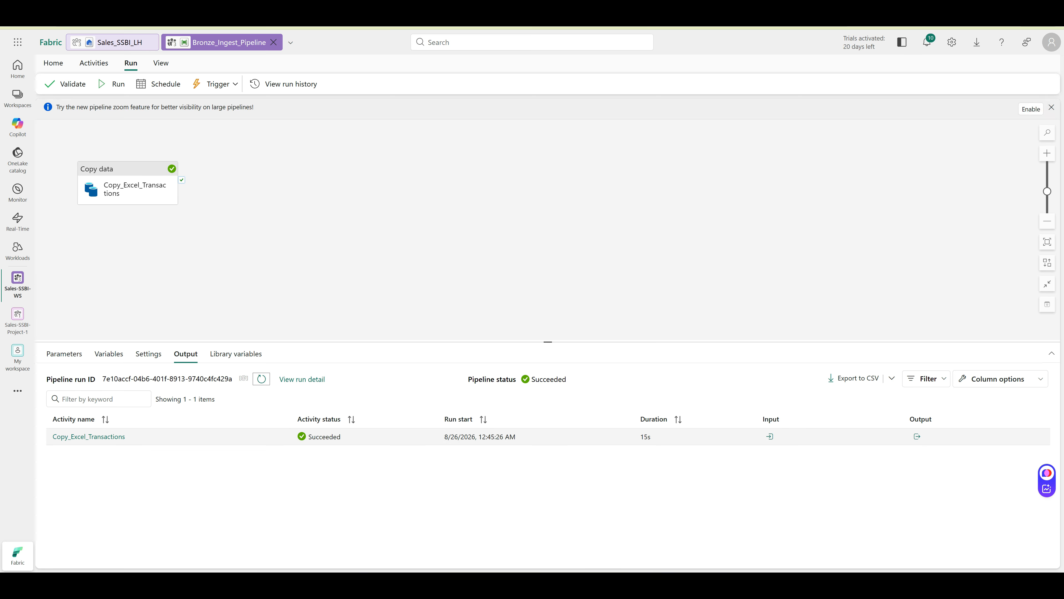
Inspect the input JSON of the Copy_Excel_Transactions run
{"action": "left_click", "coordinate": [770, 436]}
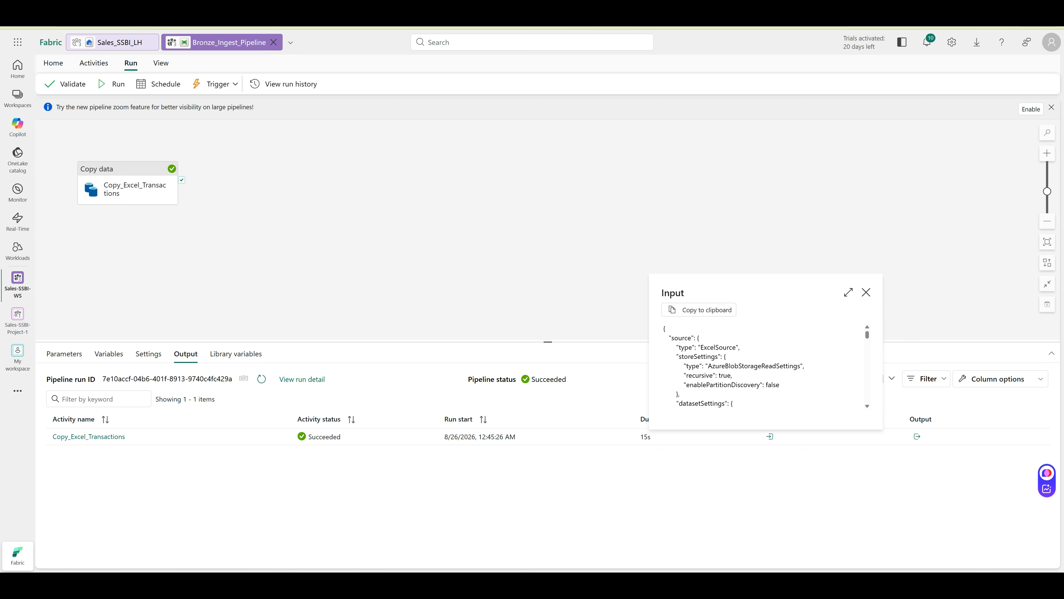
{"action": "scroll", "coordinate": [762, 367], "scroll_direction": "down", "scroll_amount": 6}
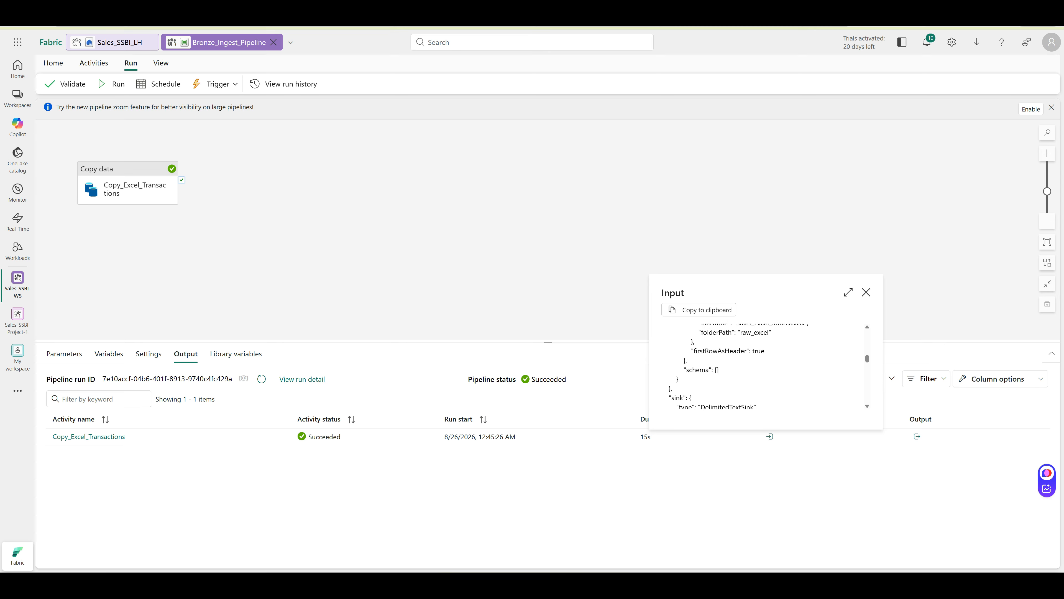
{"action": "scroll", "coordinate": [762, 367], "scroll_direction": "down", "scroll_amount": 6}
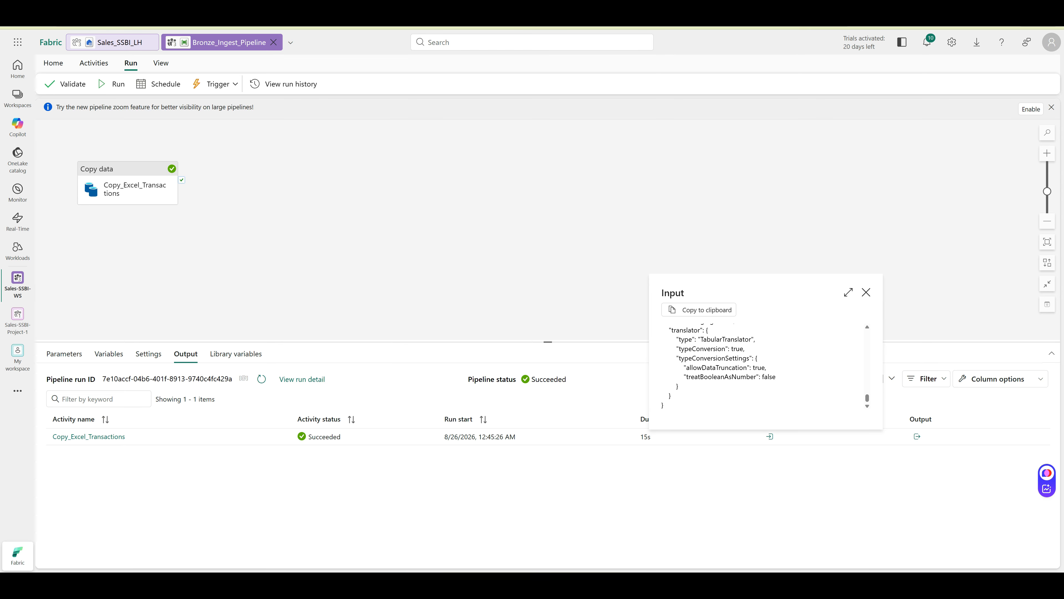
{"action": "scroll", "coordinate": [763, 367], "scroll_direction": "up", "scroll_amount": 5}
{"action": "scroll", "coordinate": [763, 367], "scroll_direction": "up", "scroll_amount": 5}
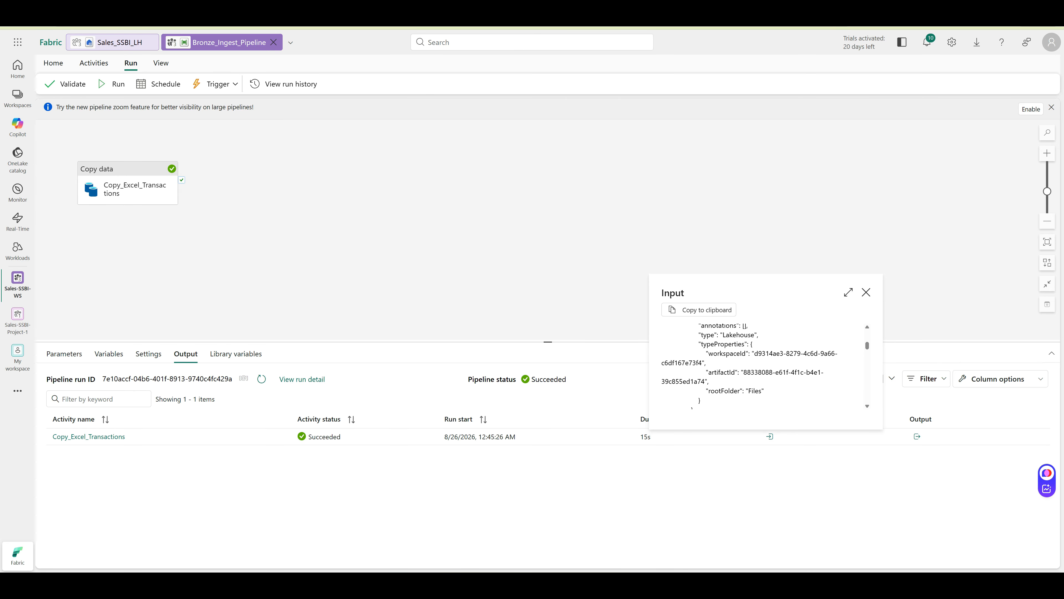
{"action": "scroll", "coordinate": [763, 367], "scroll_direction": "up", "scroll_amount": 2}
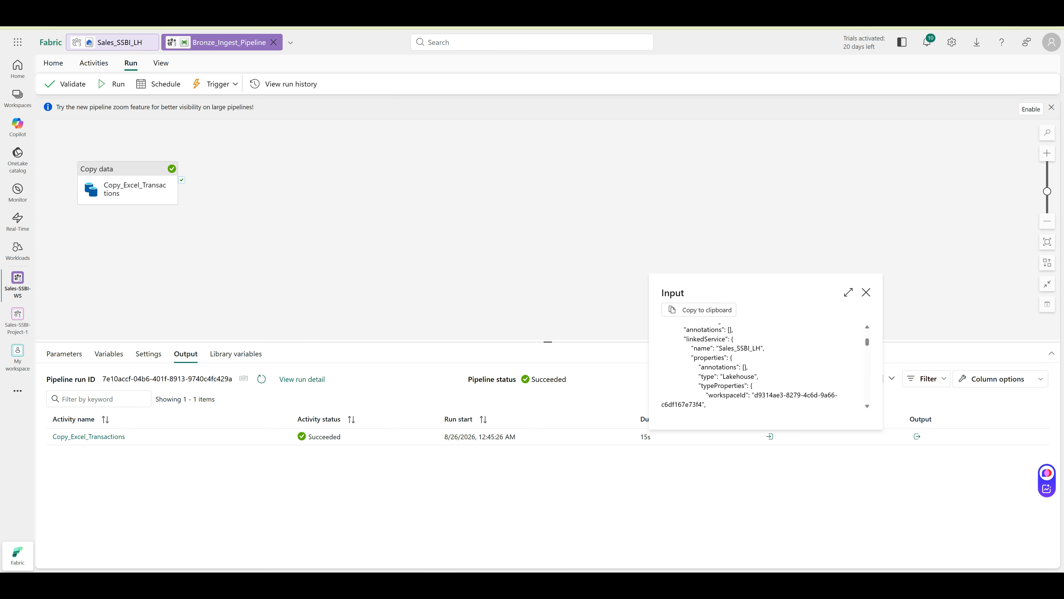
{"action": "scroll", "coordinate": [762, 367], "scroll_direction": "down", "scroll_amount": 5}
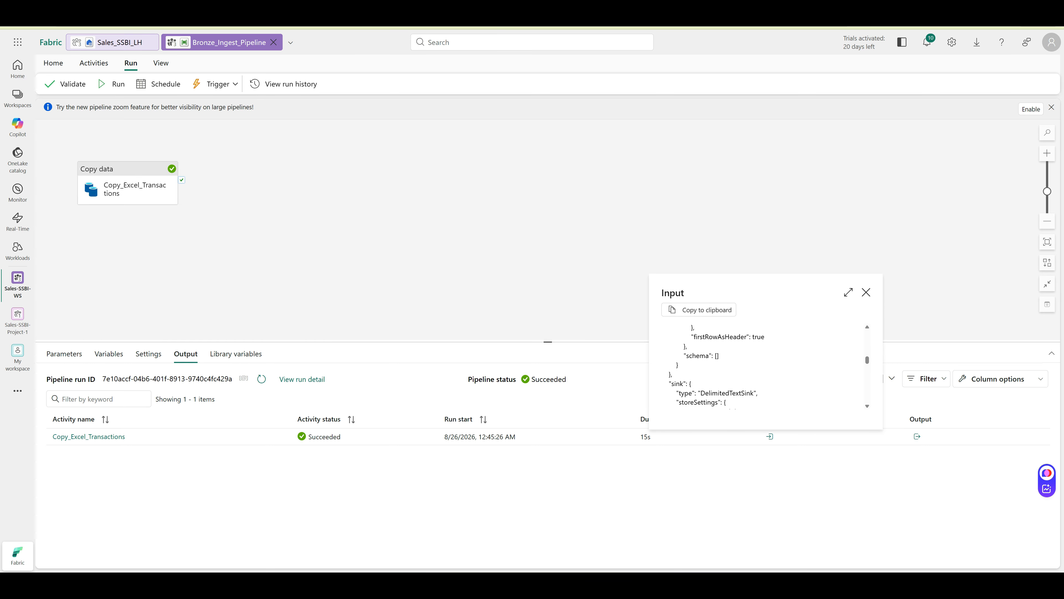
{"action": "scroll", "coordinate": [763, 367], "scroll_direction": "up", "scroll_amount": 3}
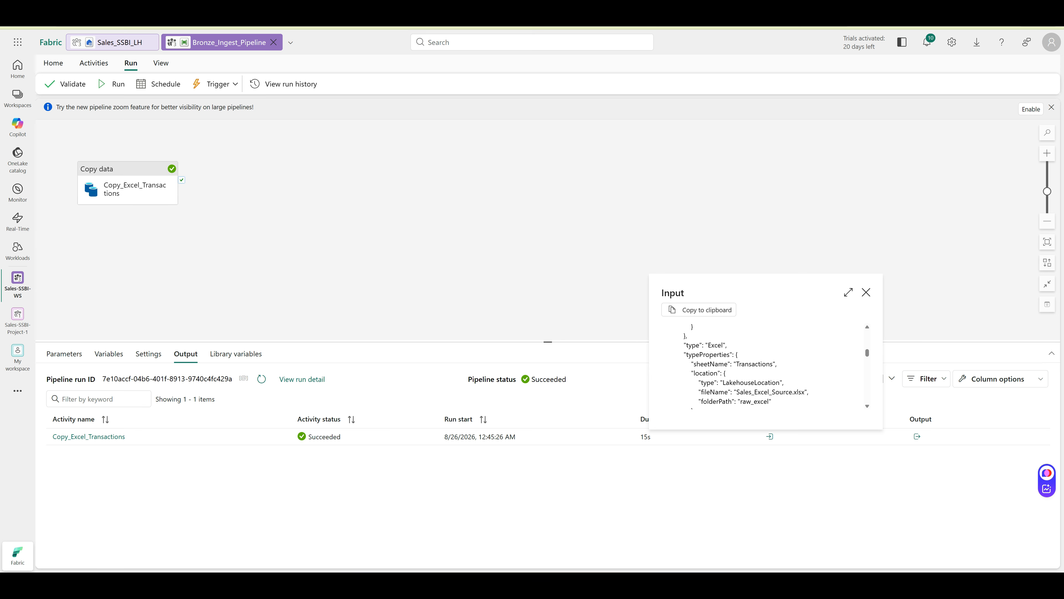
{"action": "left_click", "coordinate": [866, 292]}
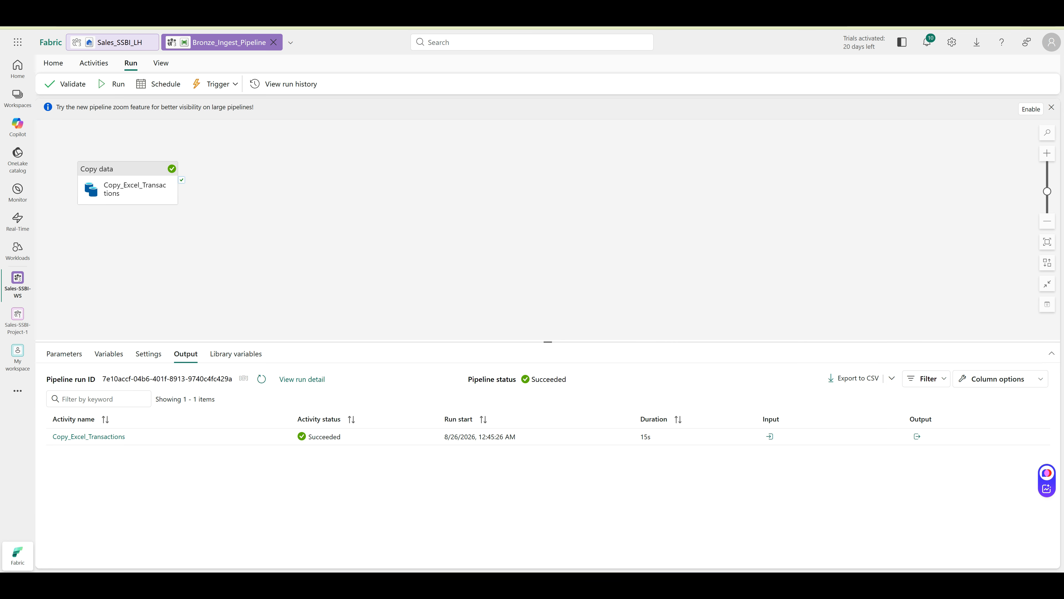
Review the run's output details showing 10,593 rows copied, then switch to Sales_SSBI_LH
{"action": "left_click", "coordinate": [917, 436]}
{"action": "scroll", "coordinate": [905, 367], "scroll_direction": "down", "scroll_amount": 4}
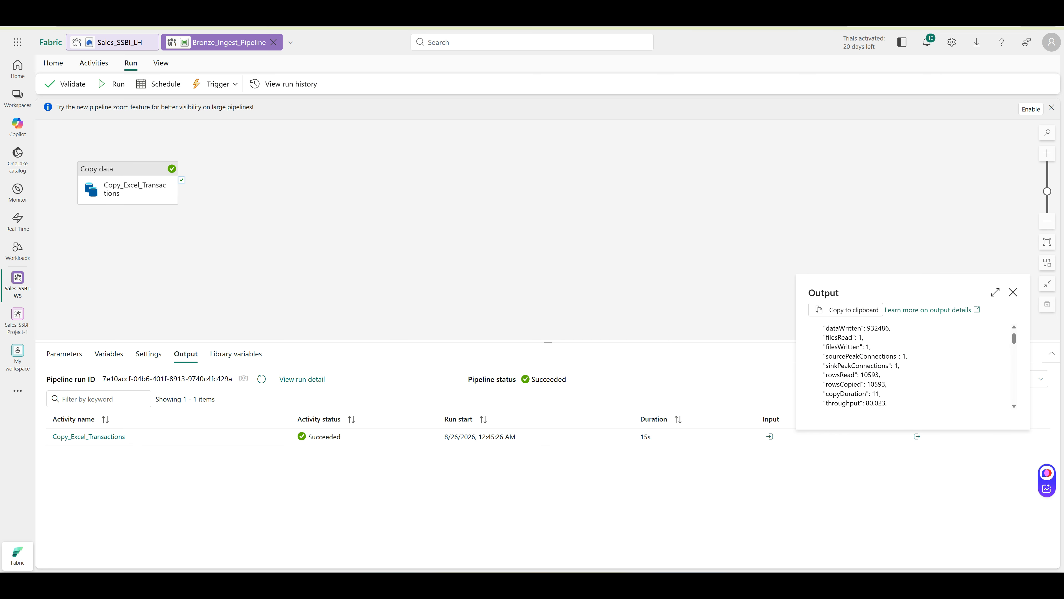
{"action": "scroll", "coordinate": [905, 367], "scroll_direction": "down", "scroll_amount": 3}
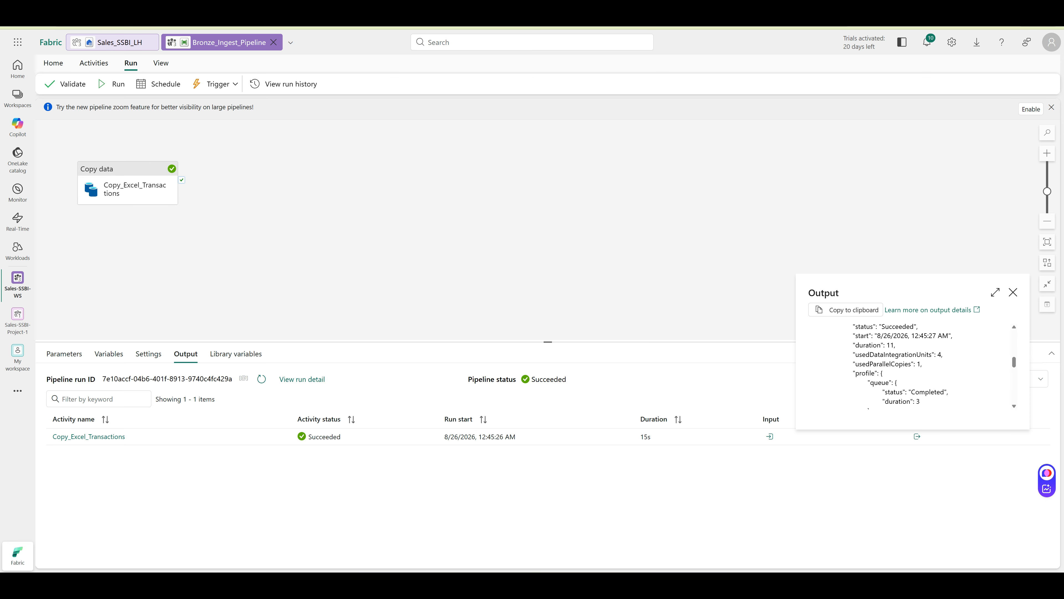
{"action": "scroll", "coordinate": [905, 367], "scroll_direction": "down", "scroll_amount": 6}
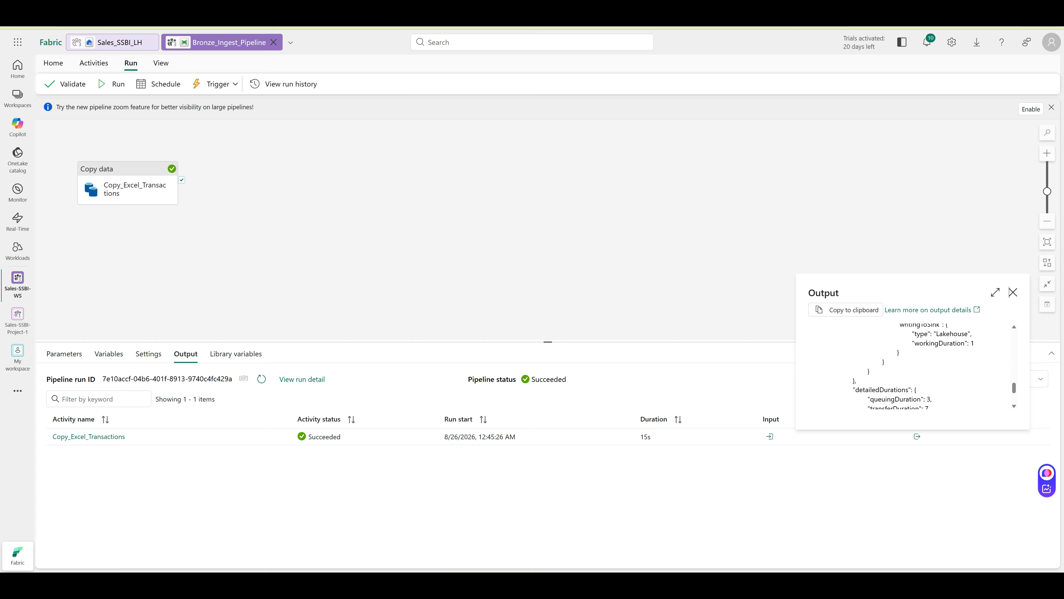
{"action": "left_click", "coordinate": [1013, 292]}
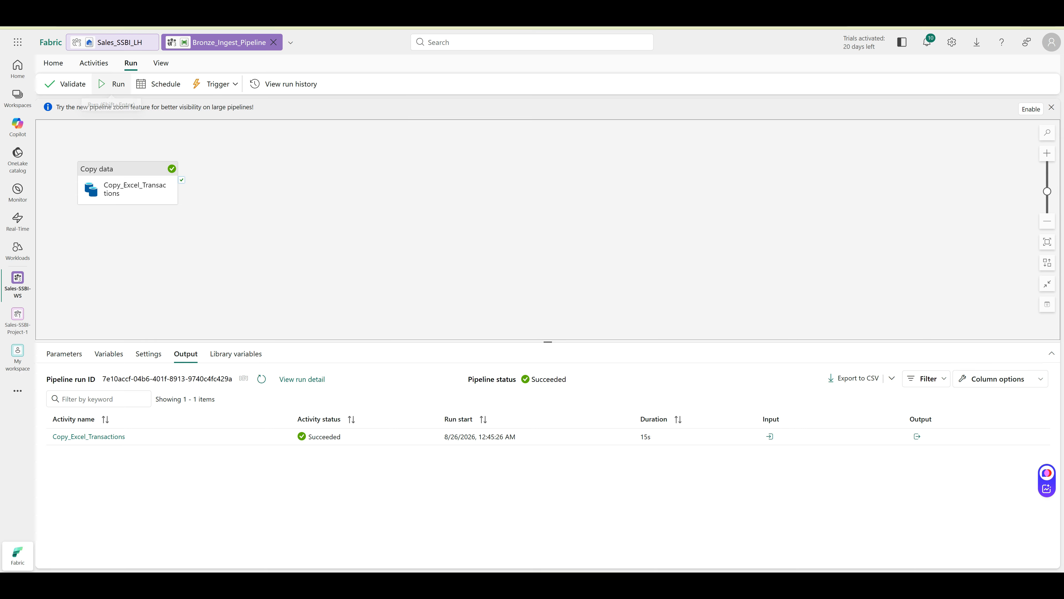
{"action": "left_click", "coordinate": [120, 42]}
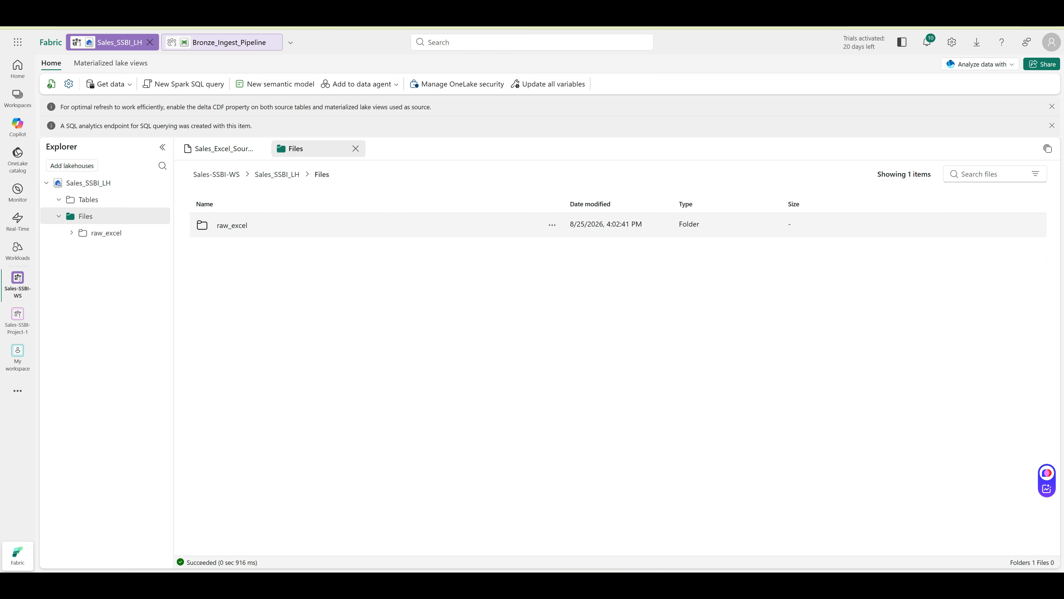
Refresh Files and preview bronze/excel/Transactions.csv, selecting its header line
{"action": "right_click", "coordinate": [154, 218]}
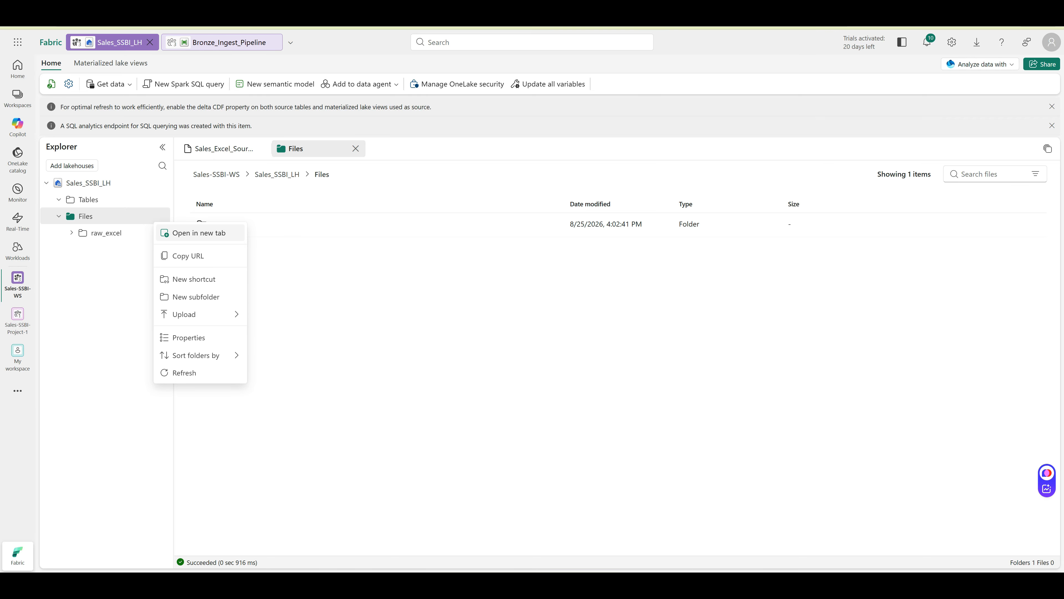
{"action": "left_click", "coordinate": [184, 372]}
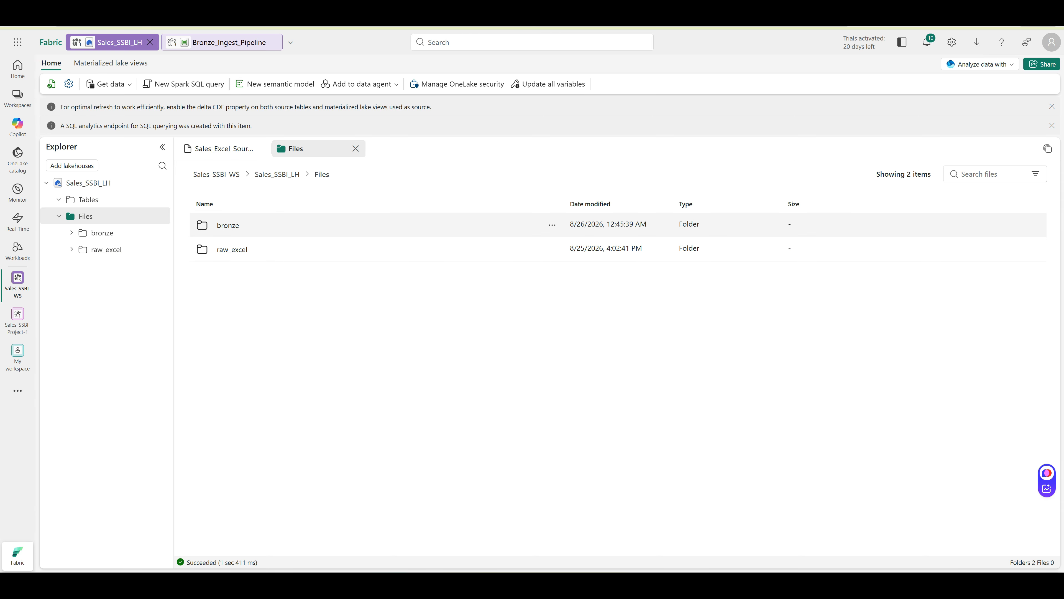
{"action": "double_click", "coordinate": [227, 225]}
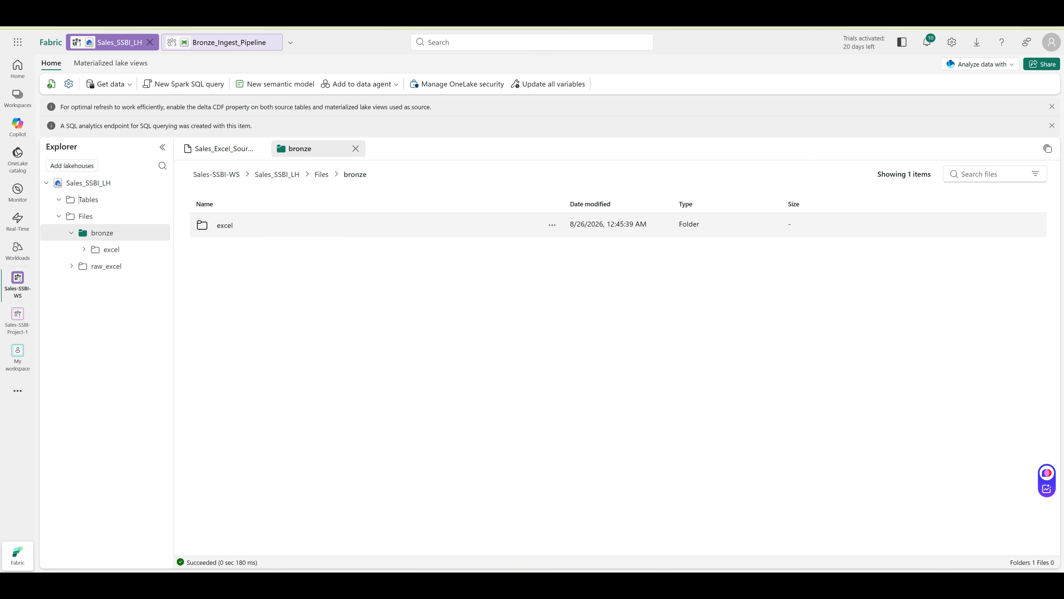
{"action": "double_click", "coordinate": [226, 225]}
{"action": "double_click", "coordinate": [234, 226]}
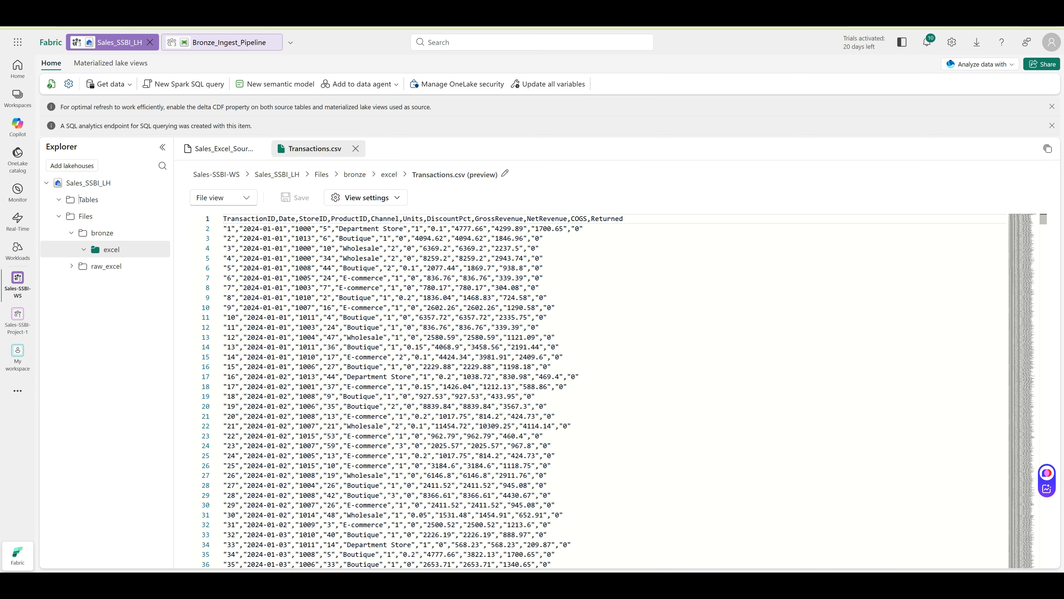
{"action": "left_click_drag", "start_coordinate": [223, 219], "coordinate": [624, 218]}
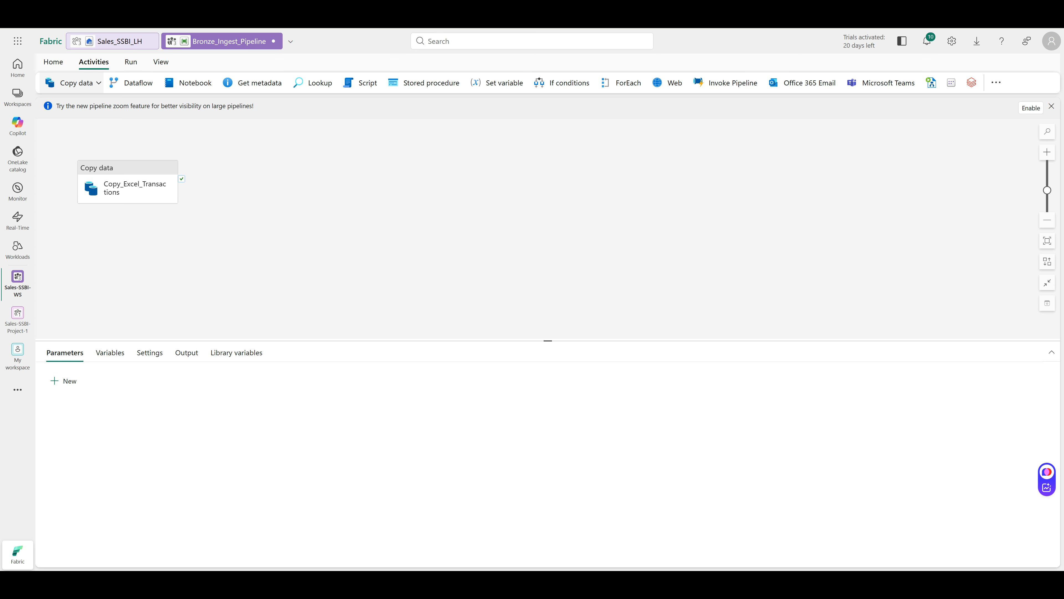
Add a new Copy data activity and name it Copy_AzureSQL_Transactions
{"action": "left_click", "coordinate": [76, 83]}
{"action": "left_click", "coordinate": [95, 137]}
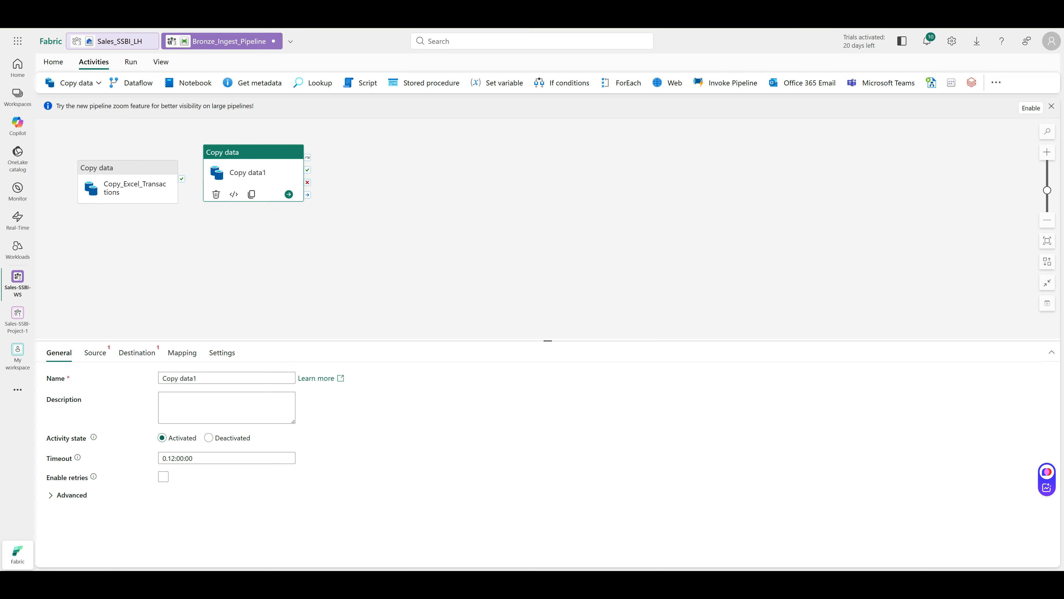
{"action": "triple_click", "coordinate": [188, 378]}
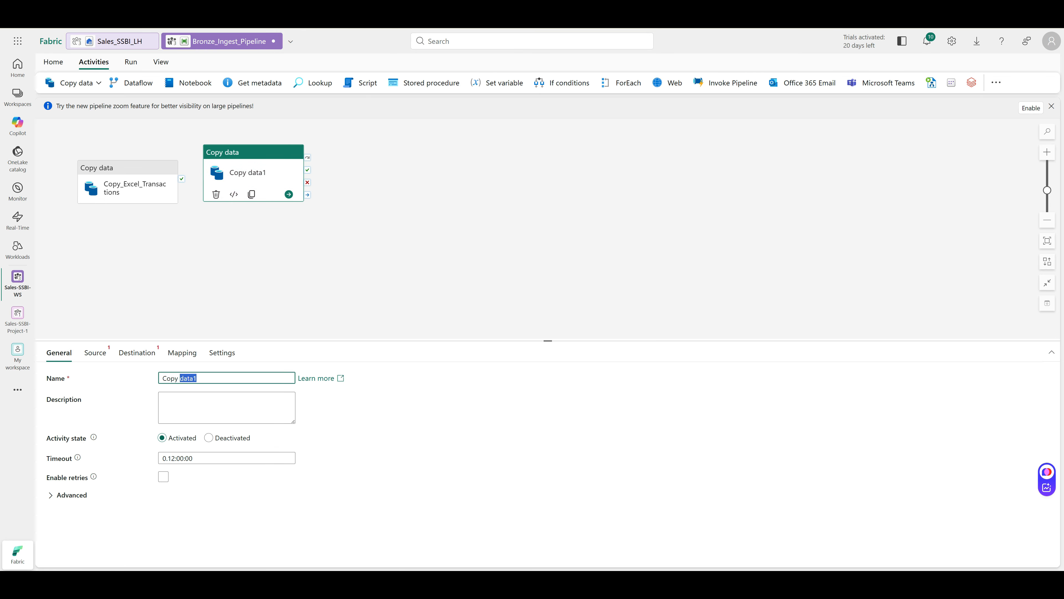
{"action": "type", "text": "Copy_AzureSQL_Transactions"}
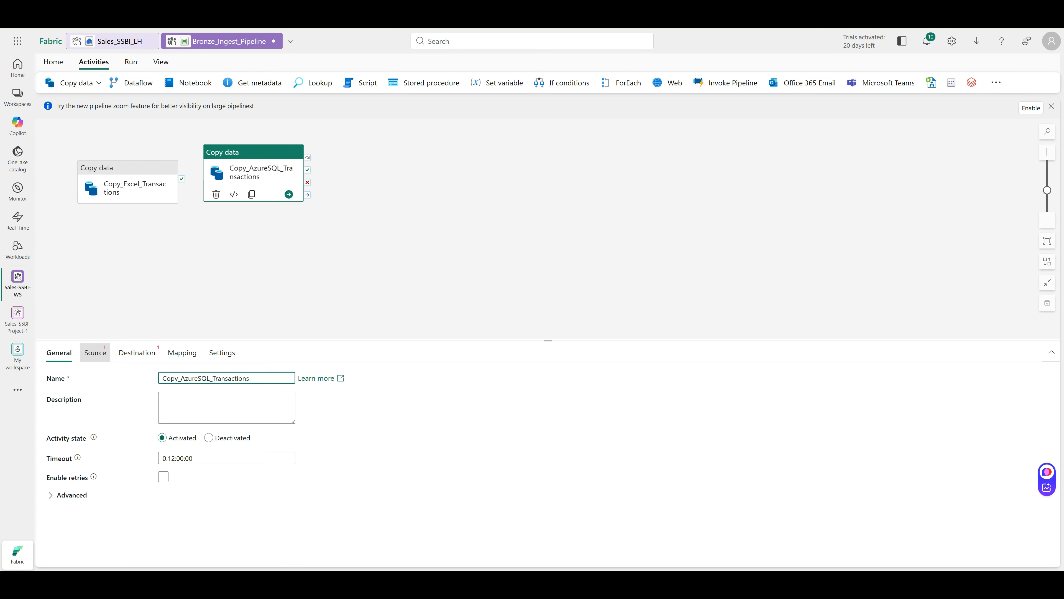
In its Source settings, open the Connection list and choose Browse all
{"action": "left_click", "coordinate": [95, 352]}
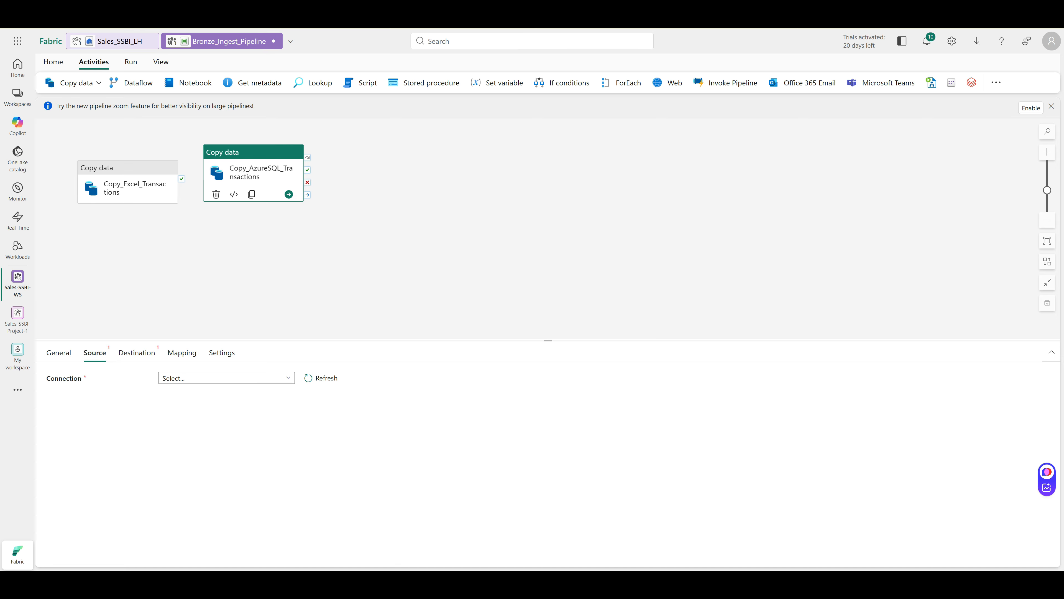
{"action": "left_click", "coordinate": [227, 377]}
{"action": "left_click", "coordinate": [210, 364]}
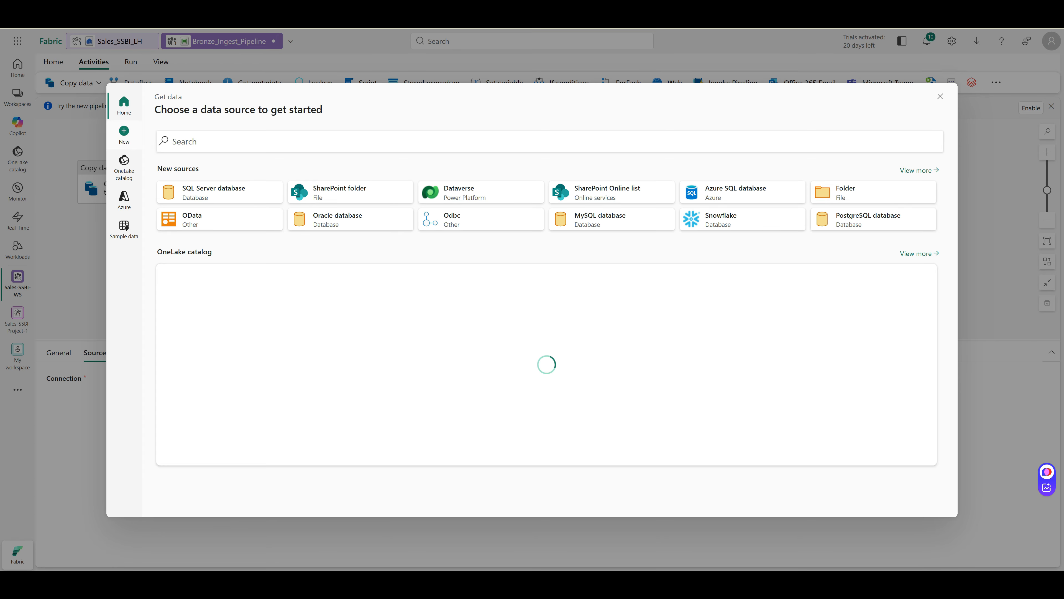
Filter the data sources to Azure databases and choose Azure SQL database
{"action": "left_click", "coordinate": [124, 135]}
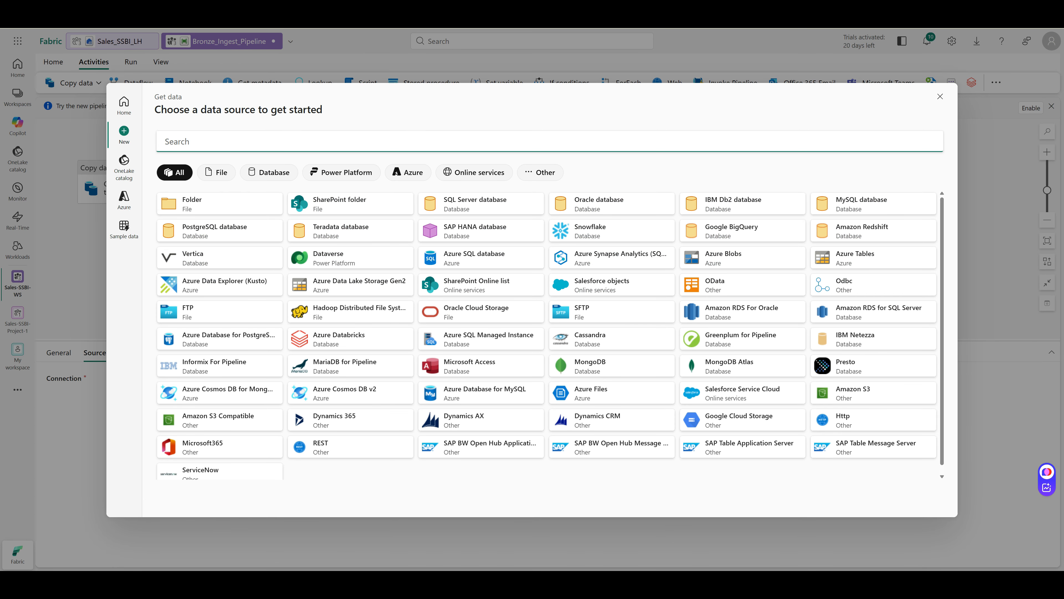
{"action": "left_click", "coordinate": [269, 172]}
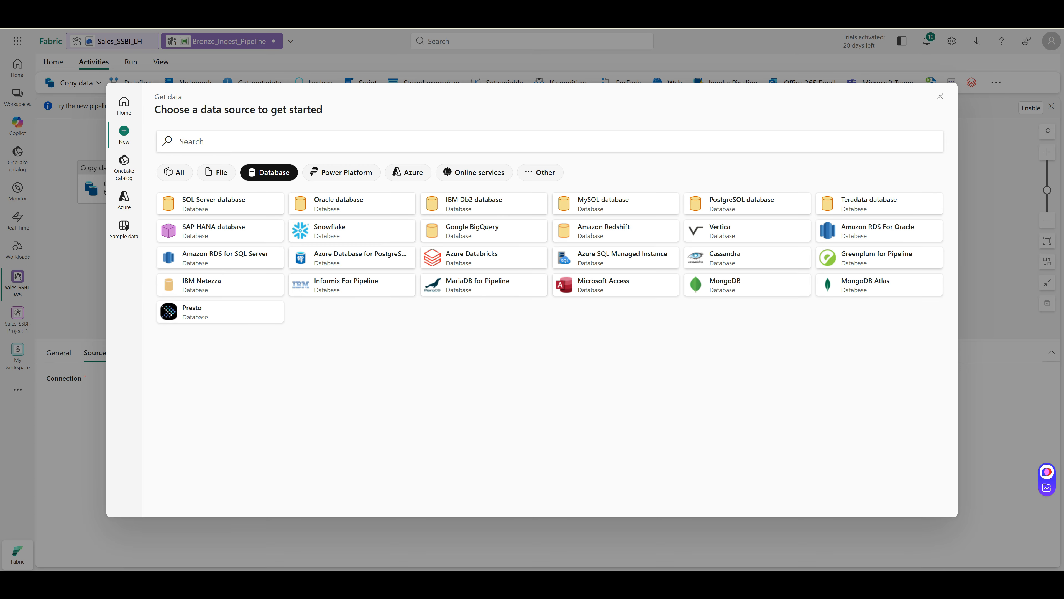
{"action": "left_click", "coordinate": [408, 172]}
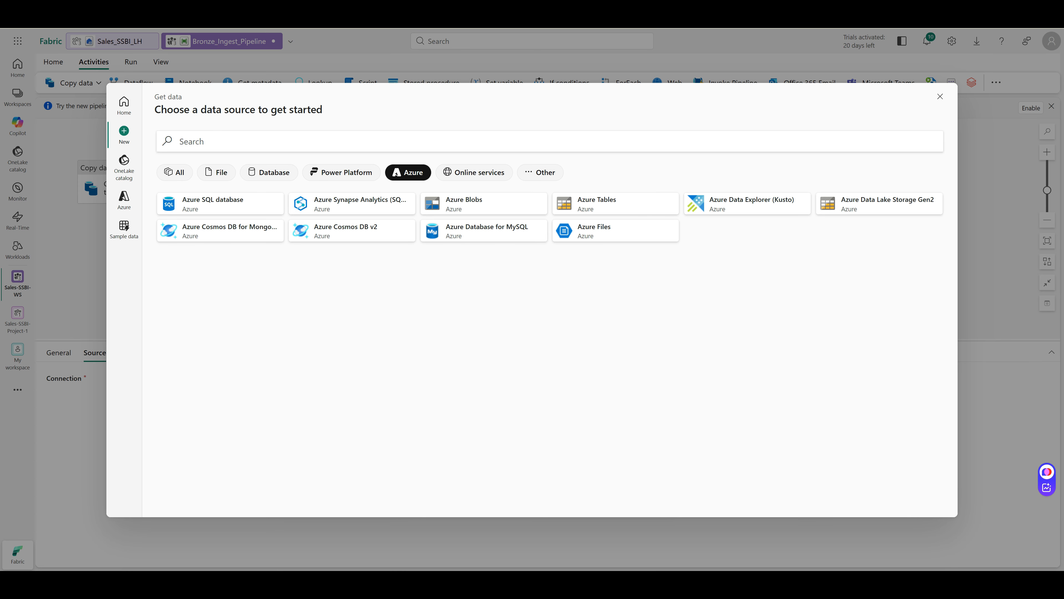
{"action": "left_click", "coordinate": [221, 203]}
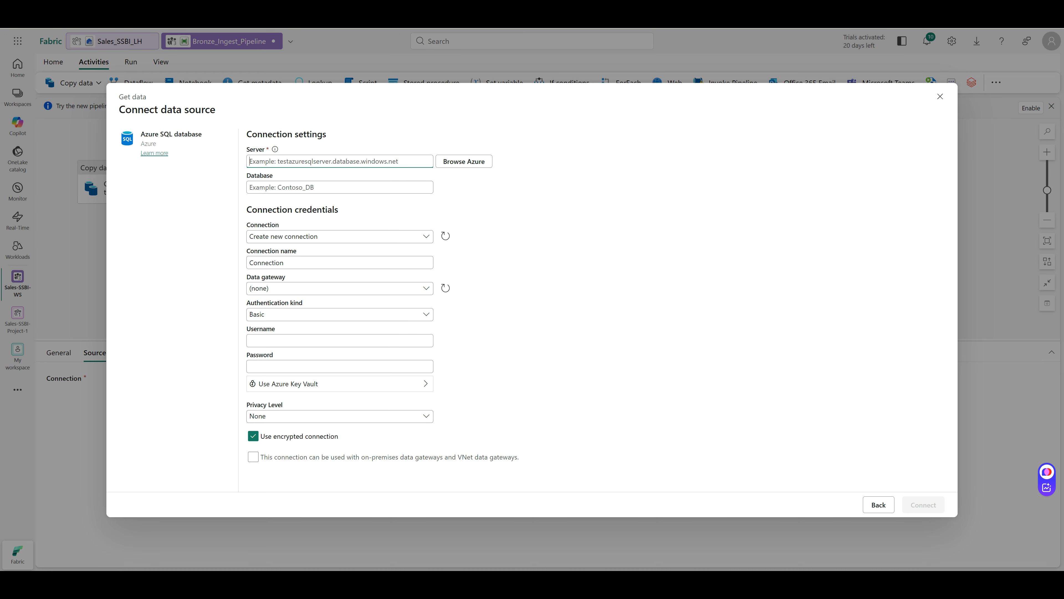
Copy the server name from the Azure portal into the Server field
{"action": "key", "text": "ctrl+Tab"}
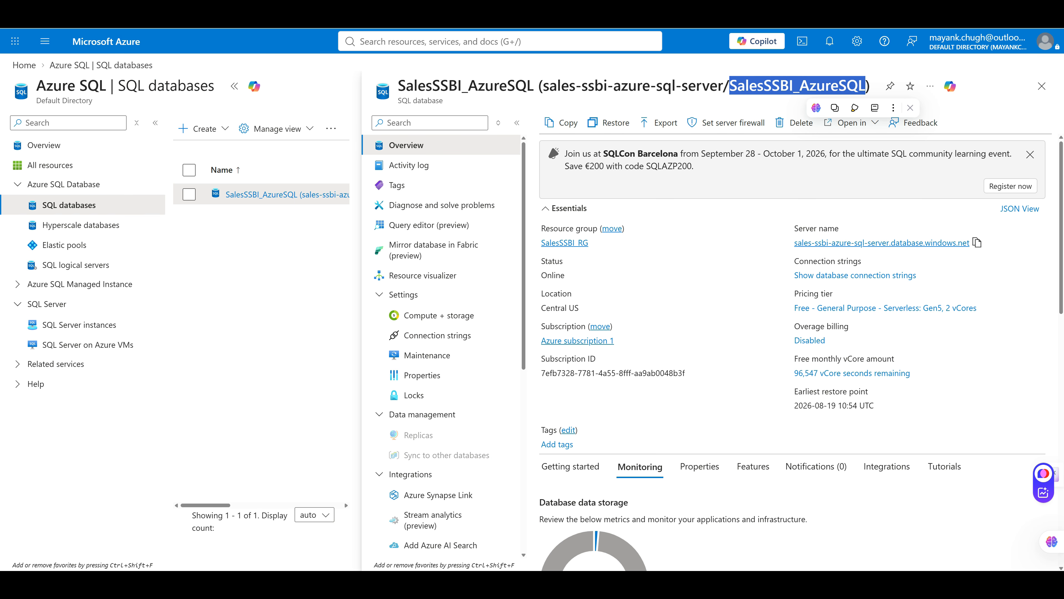
{"action": "left_click_drag", "start_coordinate": [970, 244], "coordinate": [958, 244]}
{"action": "left_click", "coordinate": [978, 242]}
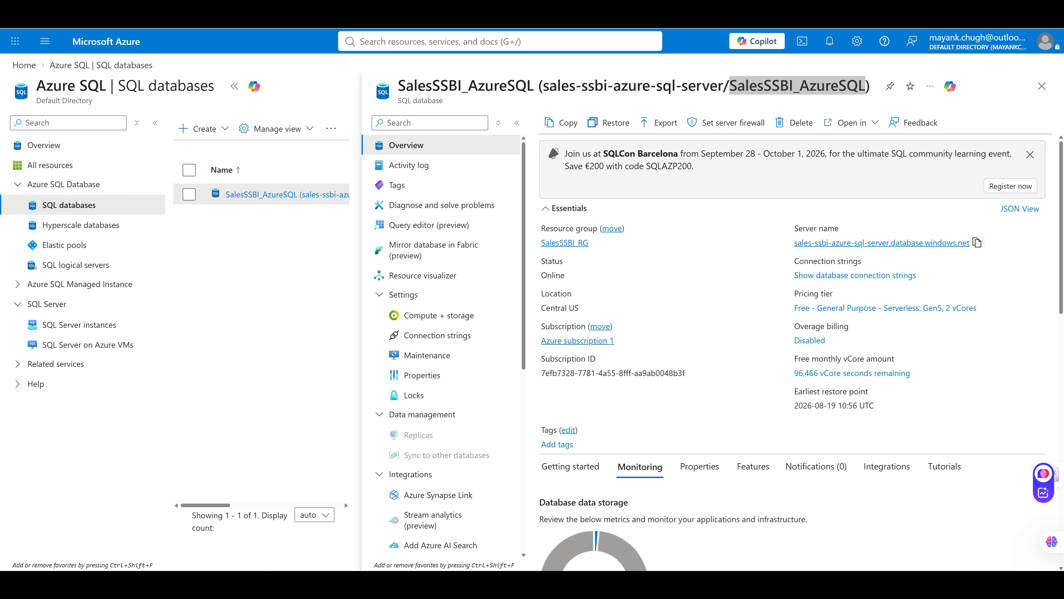
{"action": "left_click", "coordinate": [977, 242]}
{"action": "key", "text": "alt+Tab"}
{"action": "left_click", "coordinate": [340, 187]}
{"action": "left_click", "coordinate": [340, 162]}
{"action": "key", "text": "ctrl+v"}
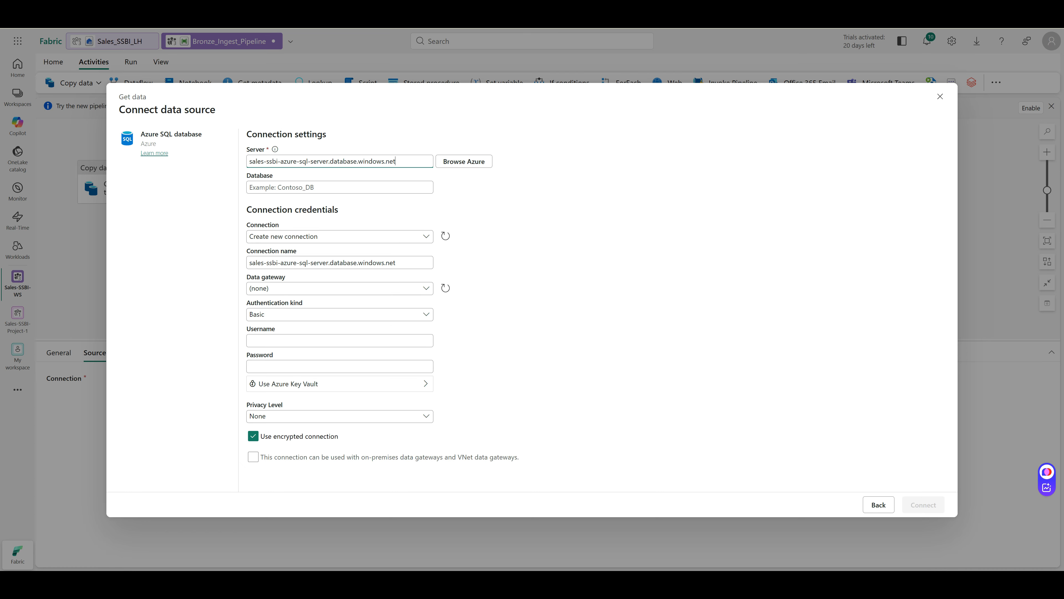
Paste SalesSSBI_AzureSQL into the Database field and create the connection
{"action": "key", "text": "alt+Tab"}
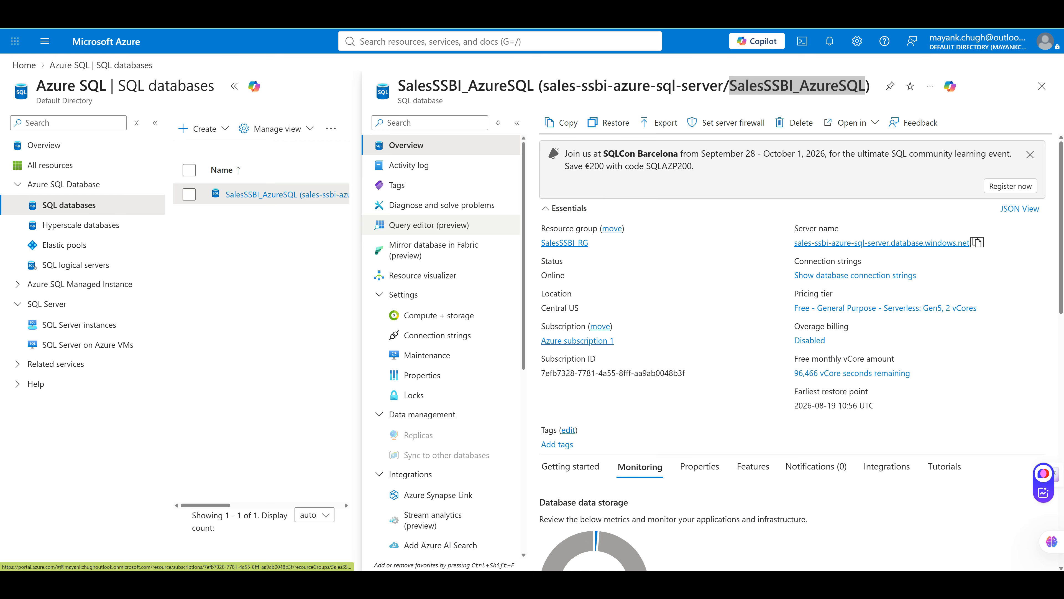
{"action": "right_click", "coordinate": [774, 90]}
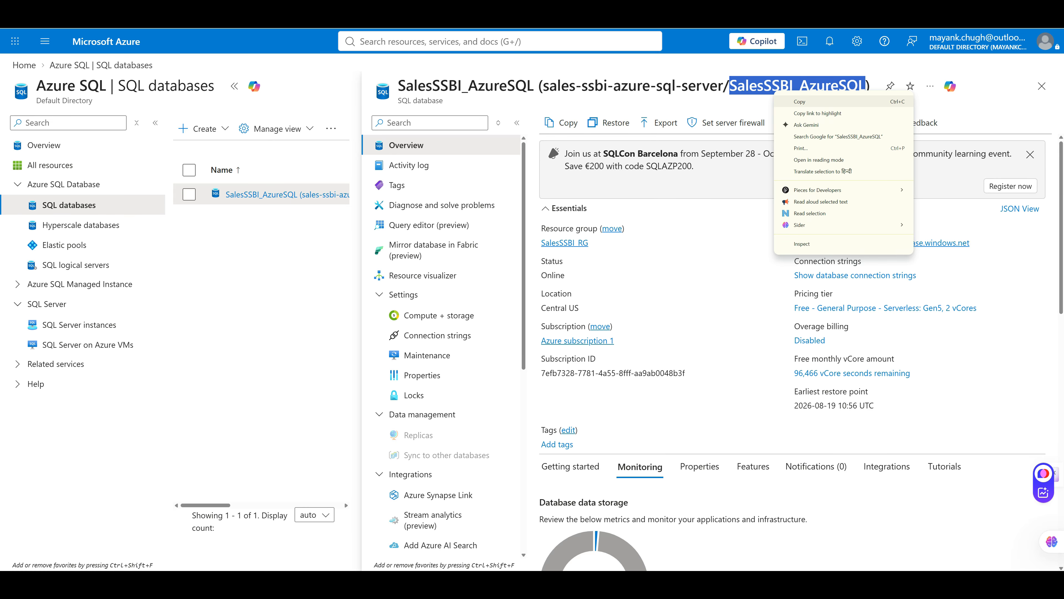
{"action": "left_click", "coordinate": [801, 101]}
{"action": "key", "text": "ctrl+Tab"}
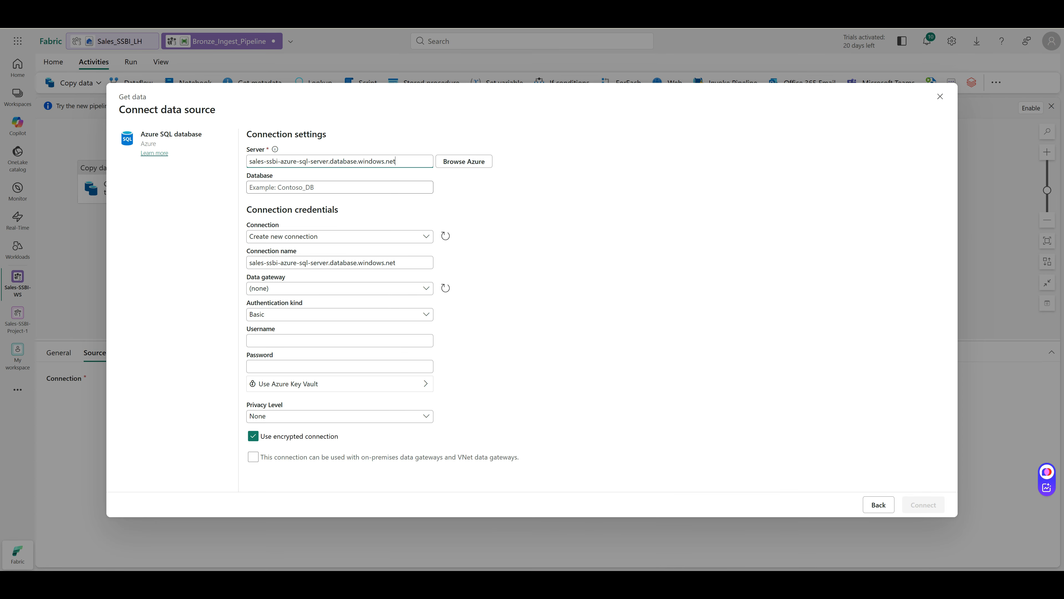
{"action": "left_click", "coordinate": [340, 187]}
{"action": "key", "text": "ctrl+v"}
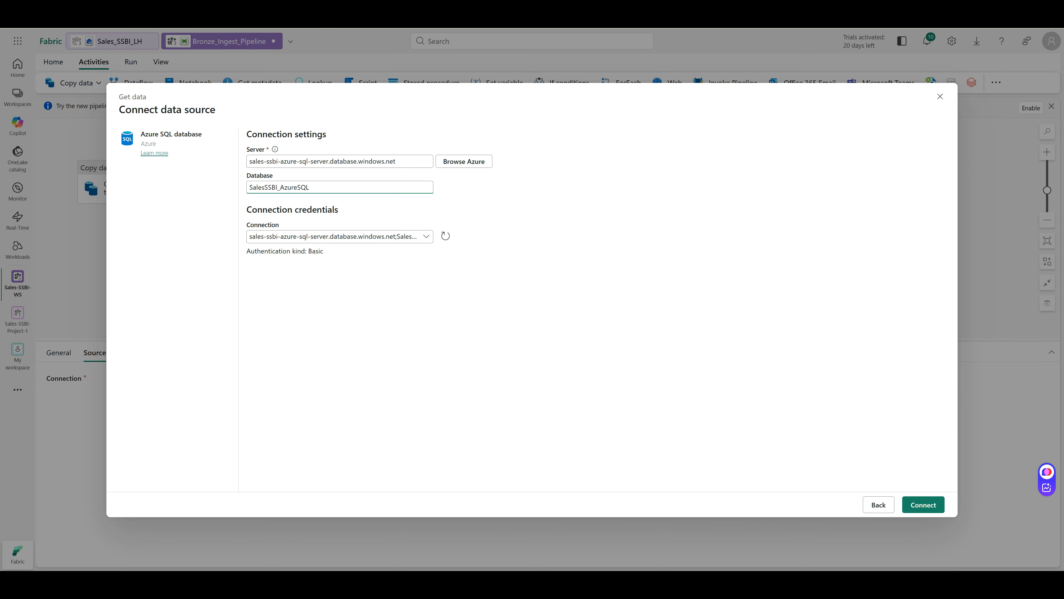
{"action": "left_click", "coordinate": [923, 505]}
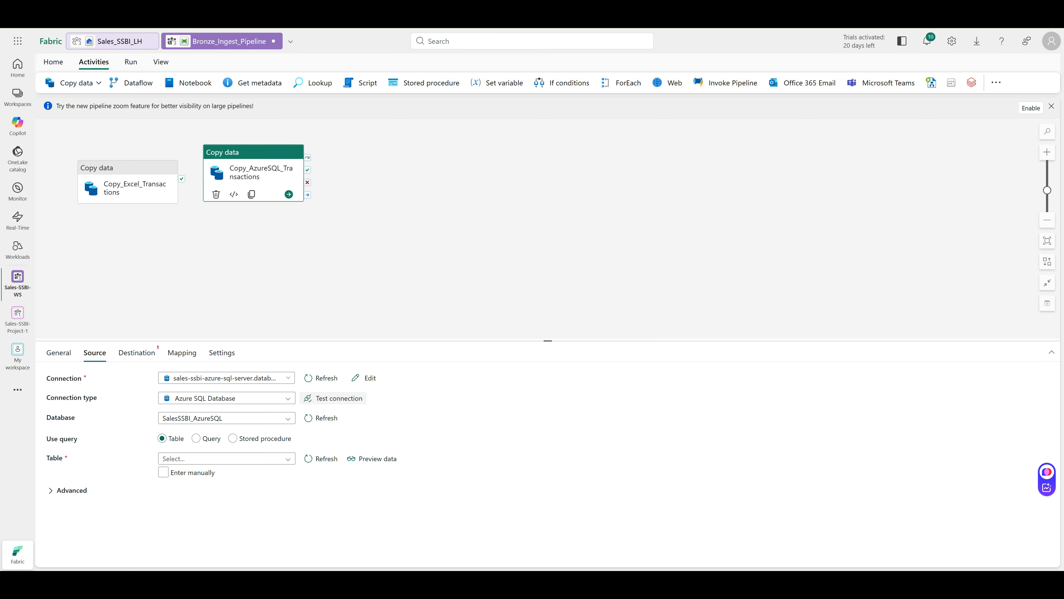
Test the Azure SQL connection, briefly try Query mode, then return to Table and list tables
{"action": "left_click", "coordinate": [334, 398]}
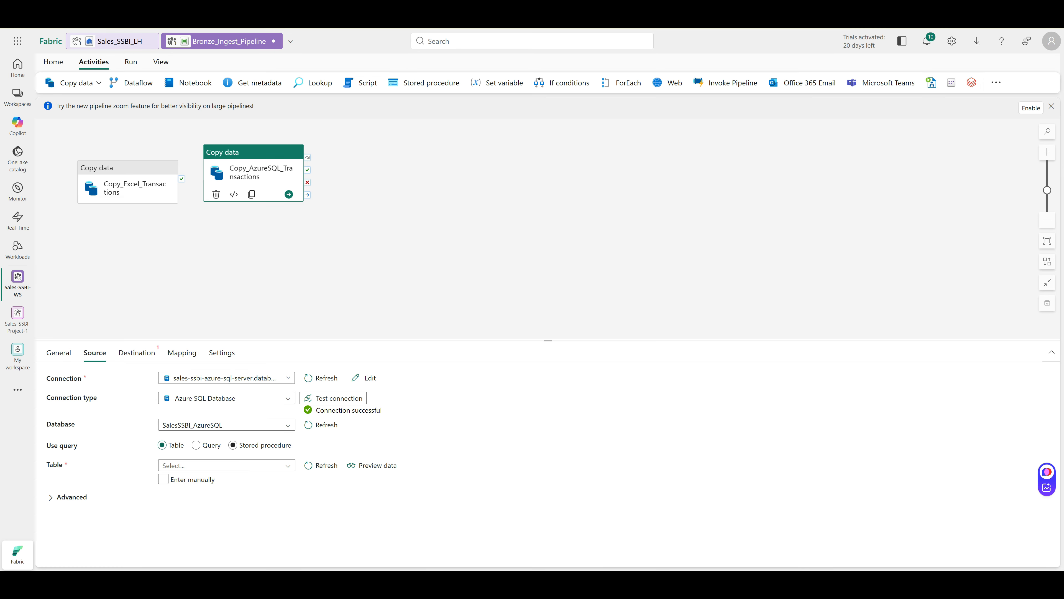
{"action": "left_click", "coordinate": [196, 445]}
{"action": "left_click", "coordinate": [226, 476]}
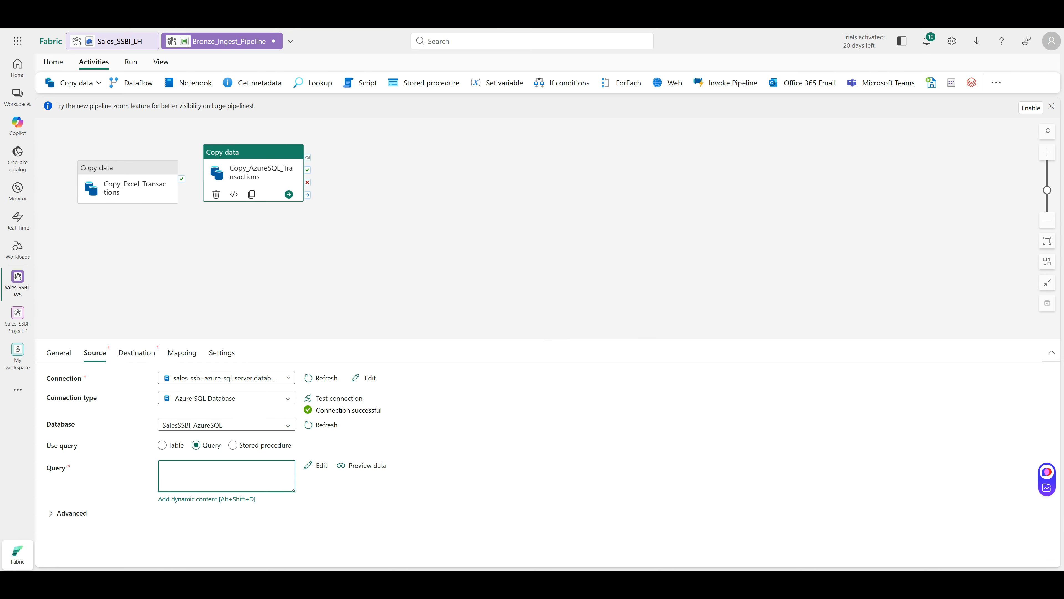
{"action": "left_click", "coordinate": [162, 444]}
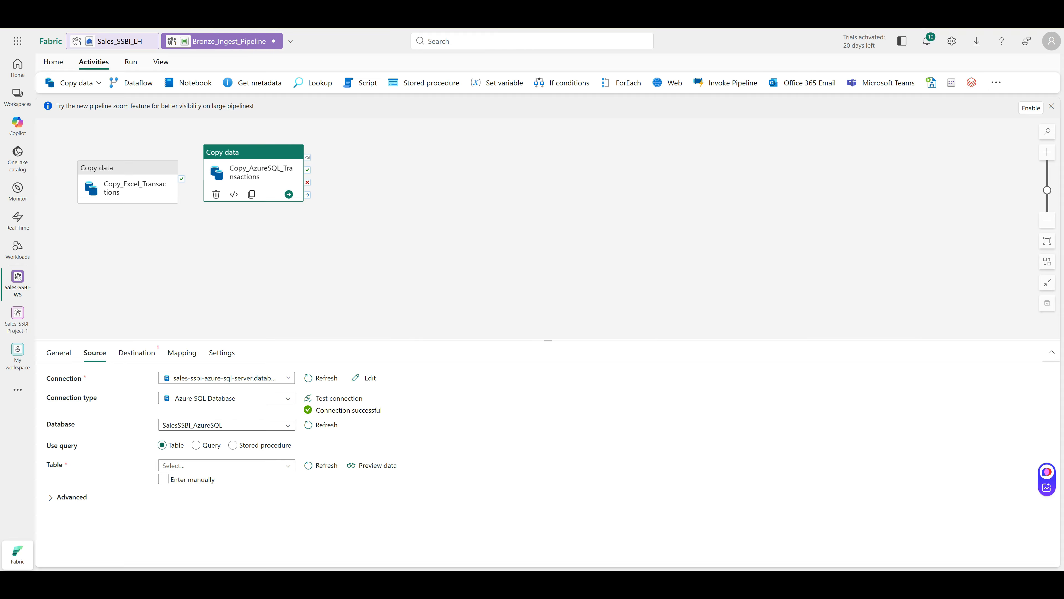
{"action": "left_click", "coordinate": [226, 464]}
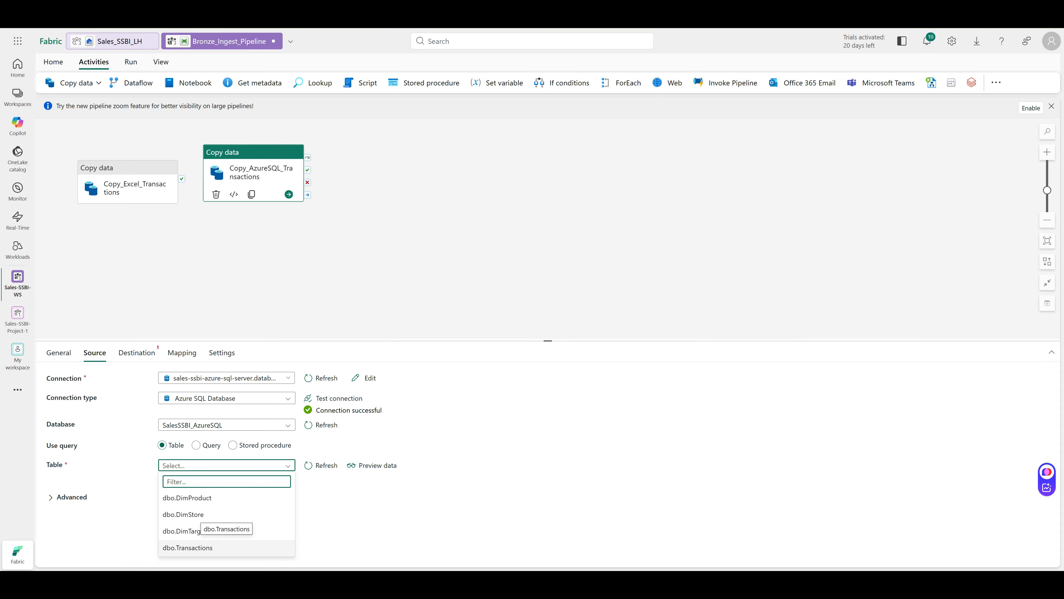
Choose dbo.Transactions as the source table with Enter manually ticked, then show Destination settings
{"action": "left_click", "coordinate": [188, 547]}
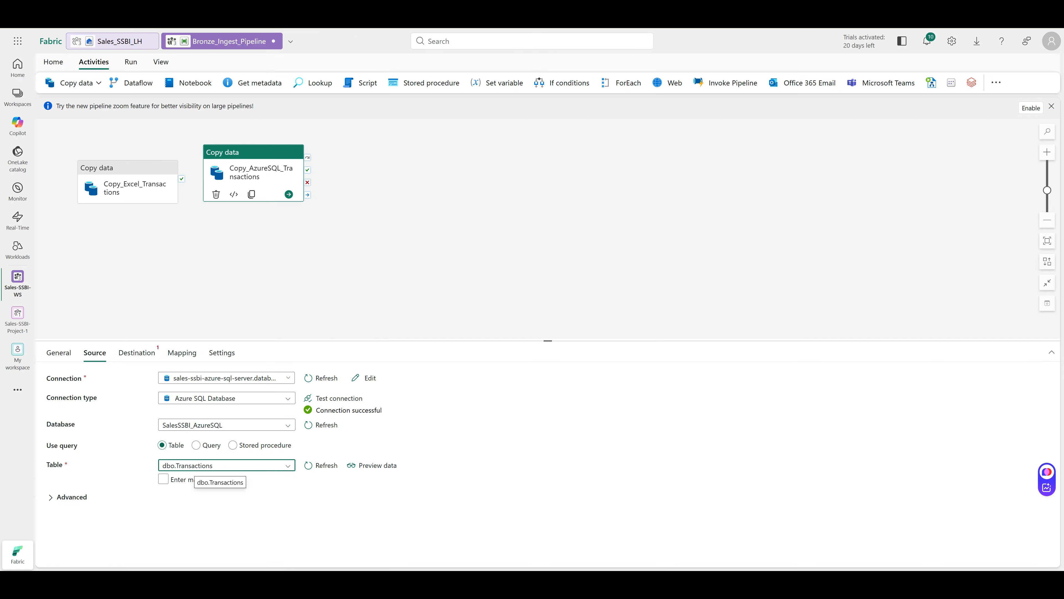
{"action": "left_click", "coordinate": [171, 479]}
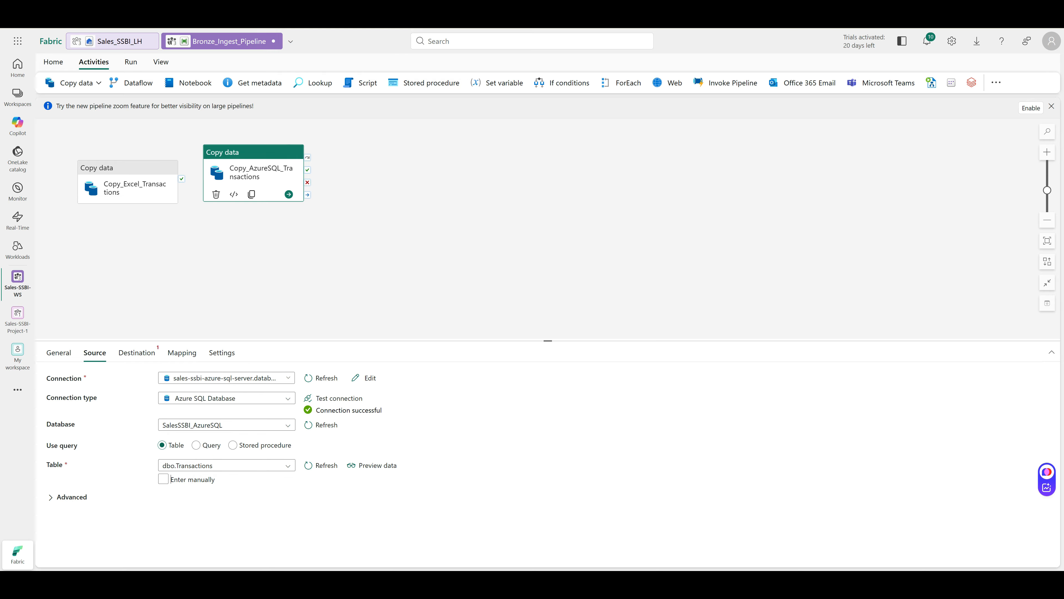
{"action": "left_click", "coordinate": [164, 479]}
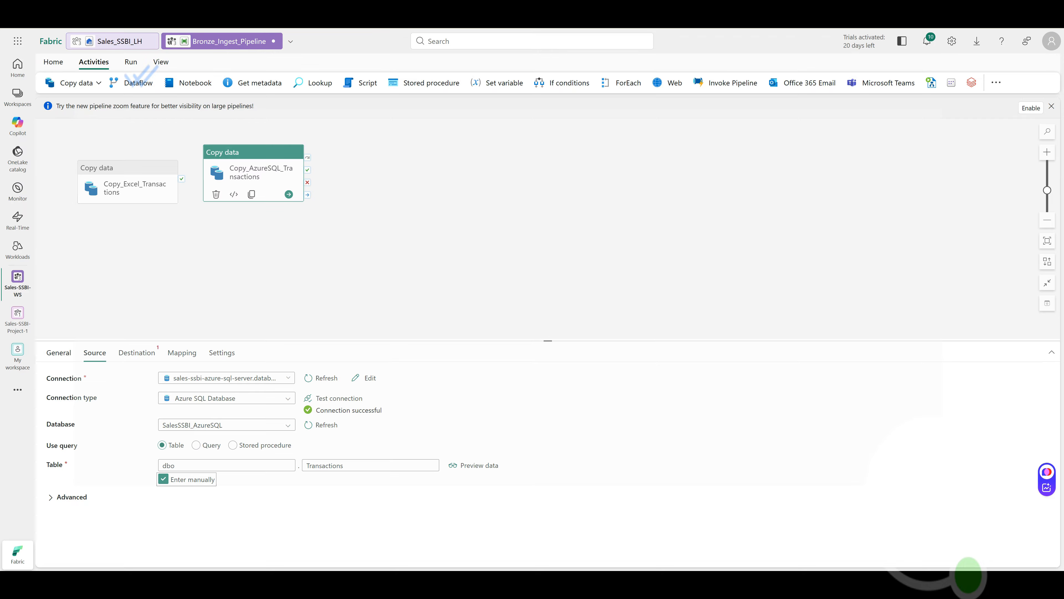
{"action": "left_click", "coordinate": [137, 351]}
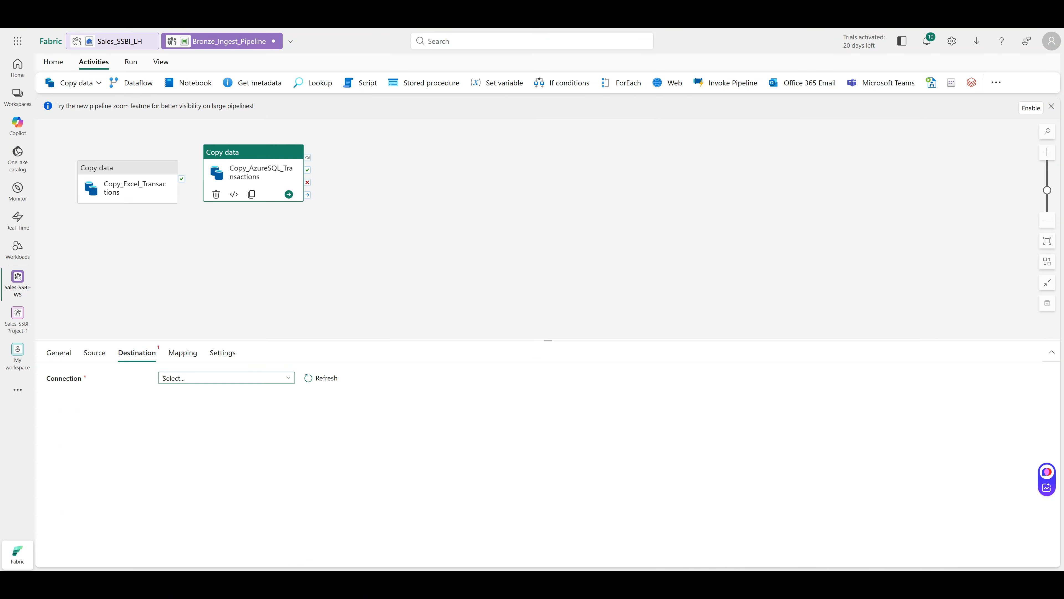
Connect the Azure SQL copy's destination to the Sales_SSBI_LH lakehouse from the OneLake catalog
{"action": "left_click", "coordinate": [226, 378]}
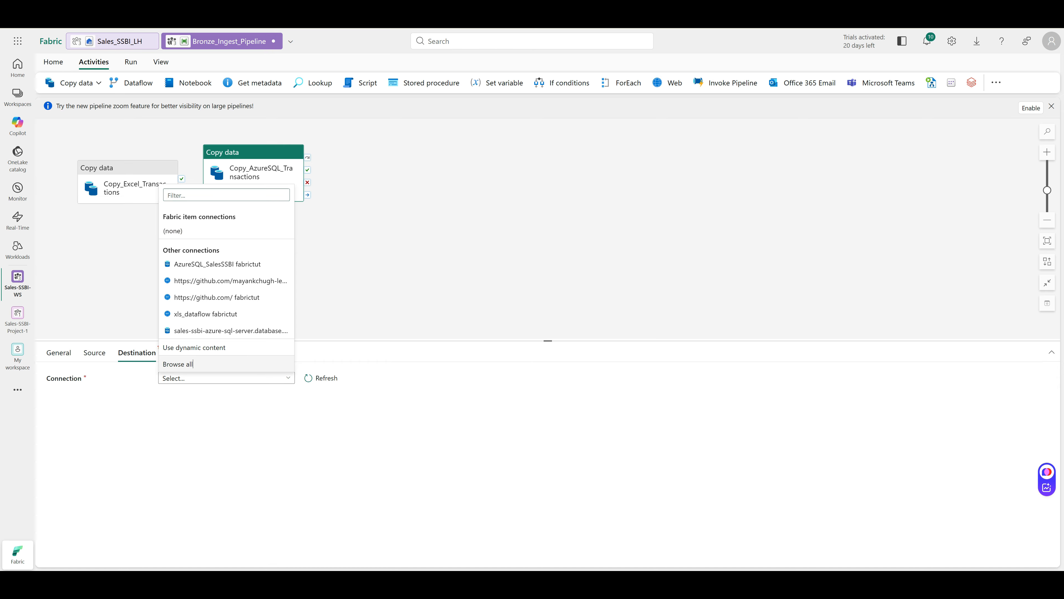
{"action": "left_click", "coordinate": [177, 364]}
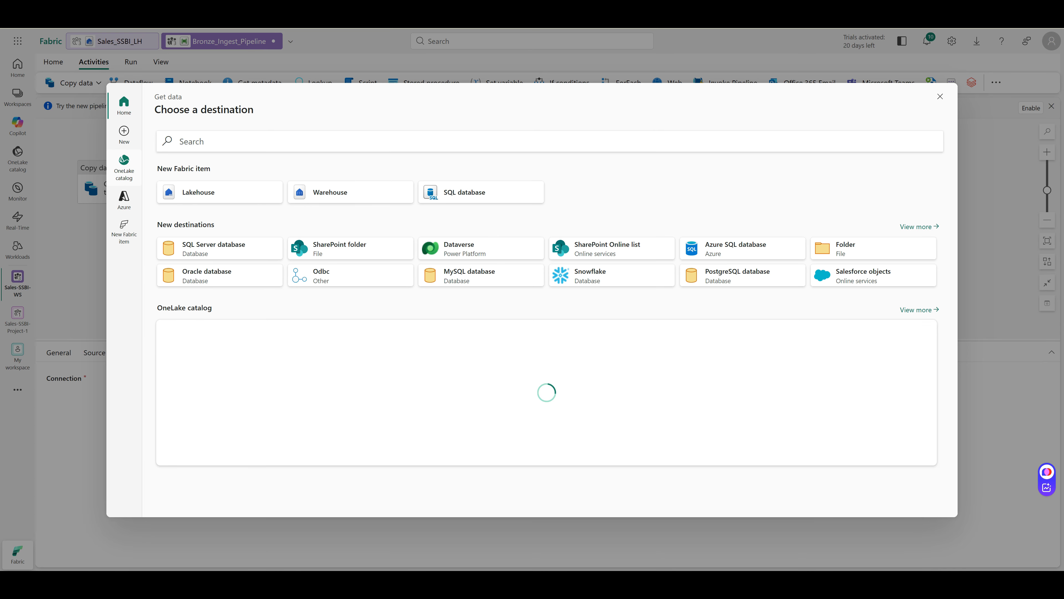
{"action": "left_click", "coordinate": [124, 167]}
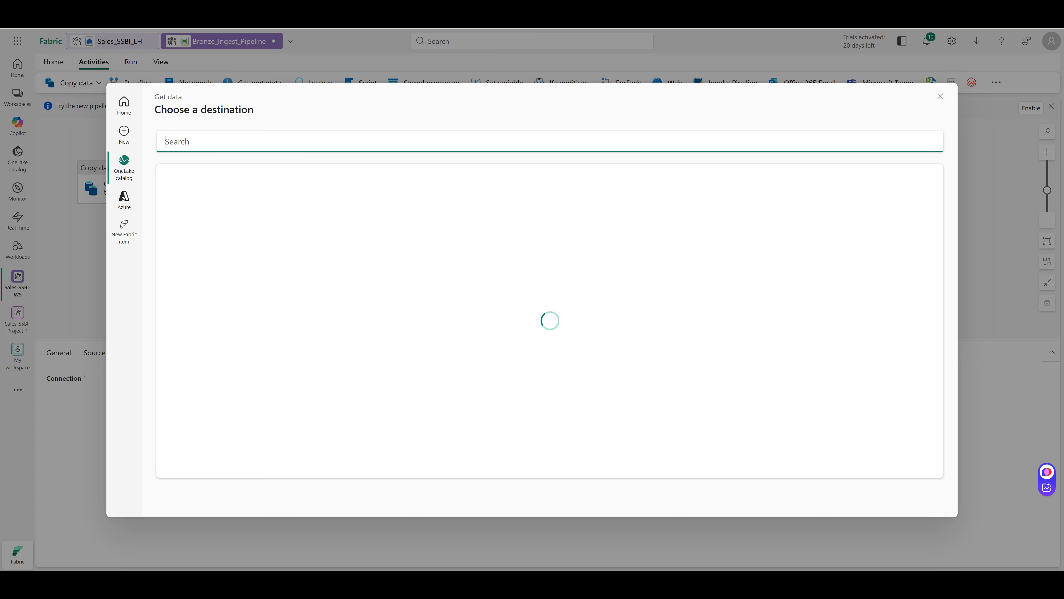
{"action": "left_click", "coordinate": [240, 226]}
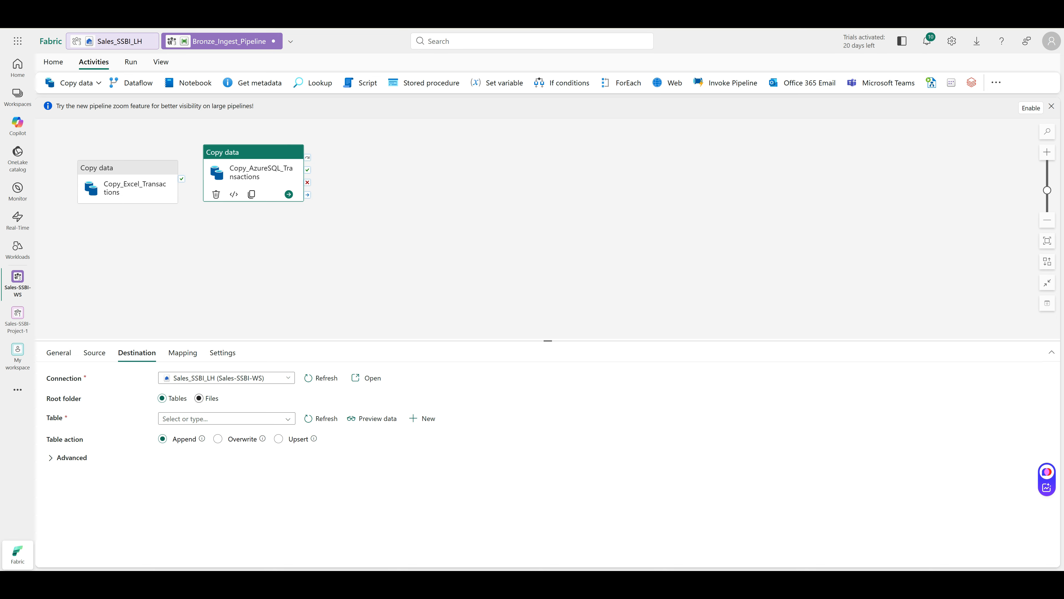
Write the output to lakehouse Files at directory /bronze/azuresql with file name Transaction.csv
{"action": "left_click", "coordinate": [199, 398]}
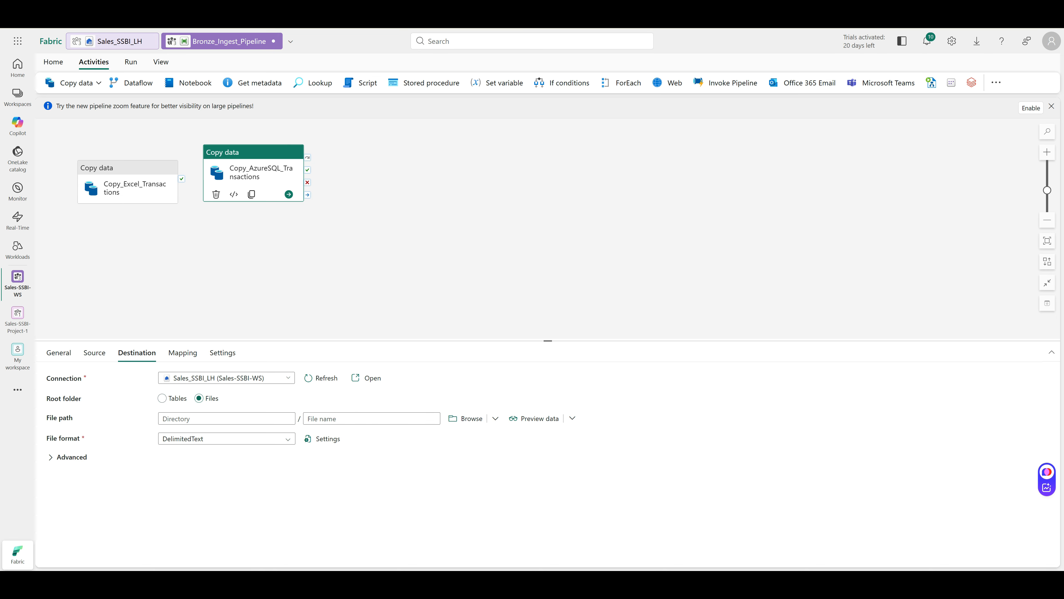
{"action": "left_click", "coordinate": [226, 419]}
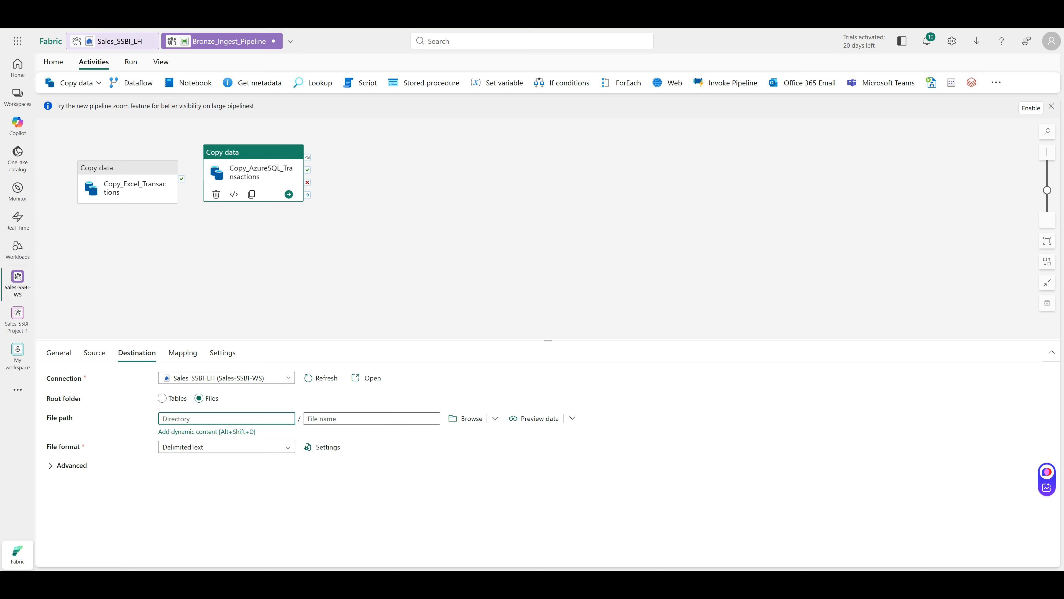
{"action": "type", "text": "/br"}
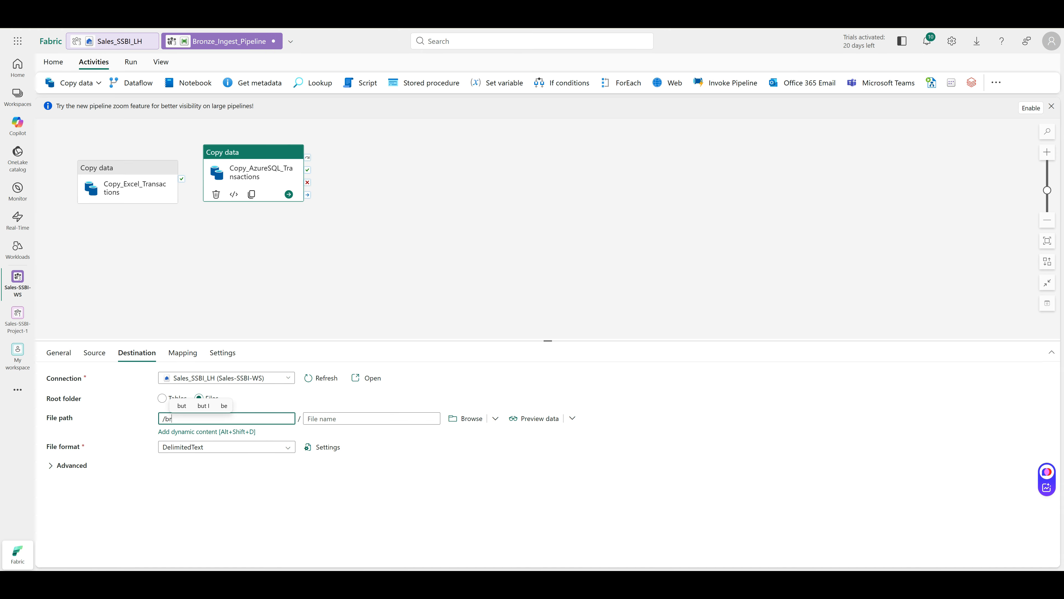
{"action": "type", "text": "onze/azuresql"}
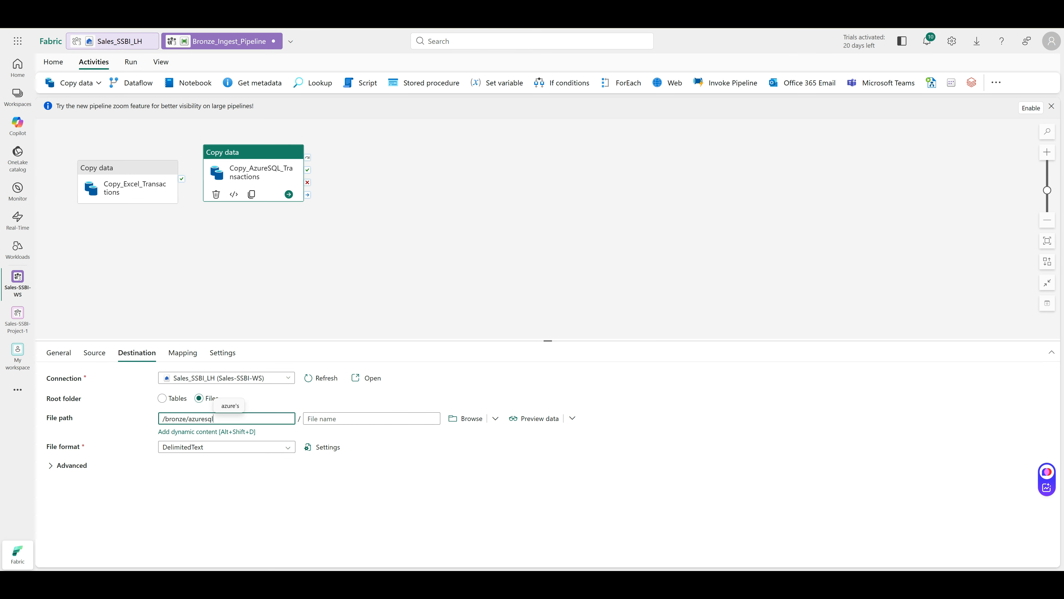
{"action": "left_click", "coordinate": [308, 419]}
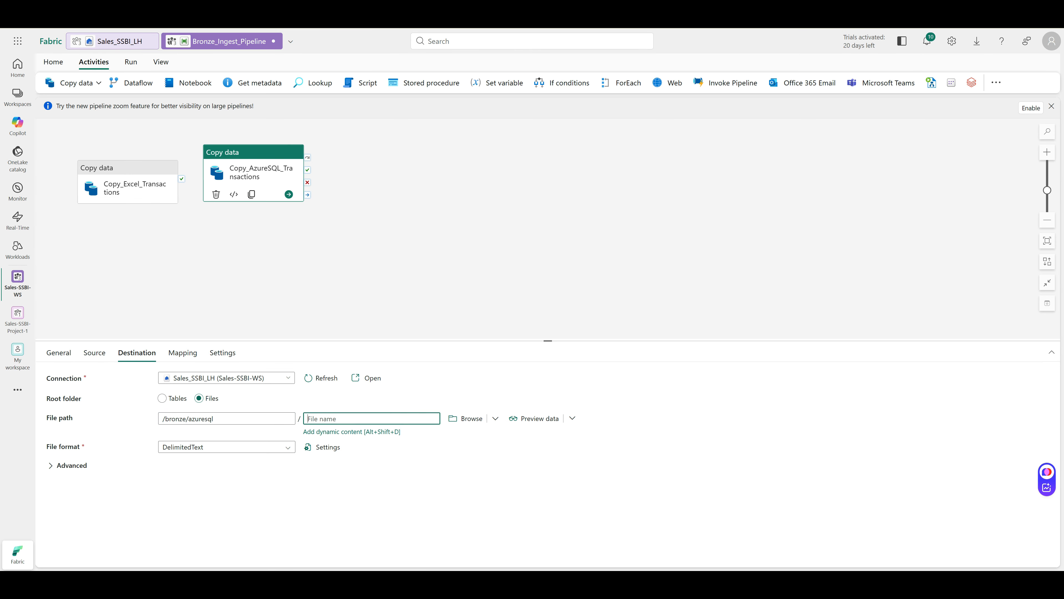
{"action": "type", "text": "tra"}
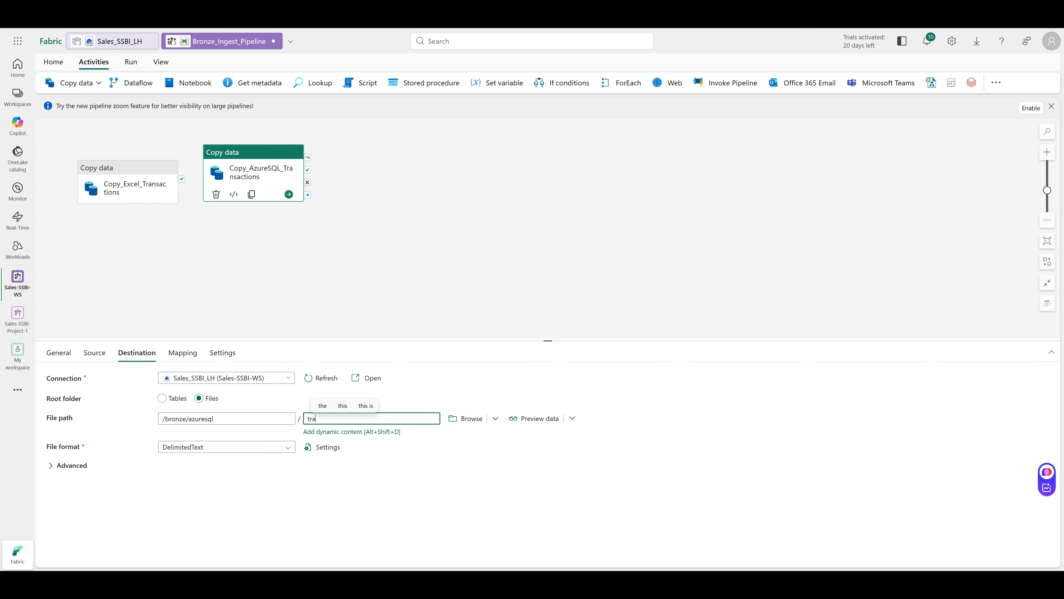
{"action": "type", "text": "nsaction"}
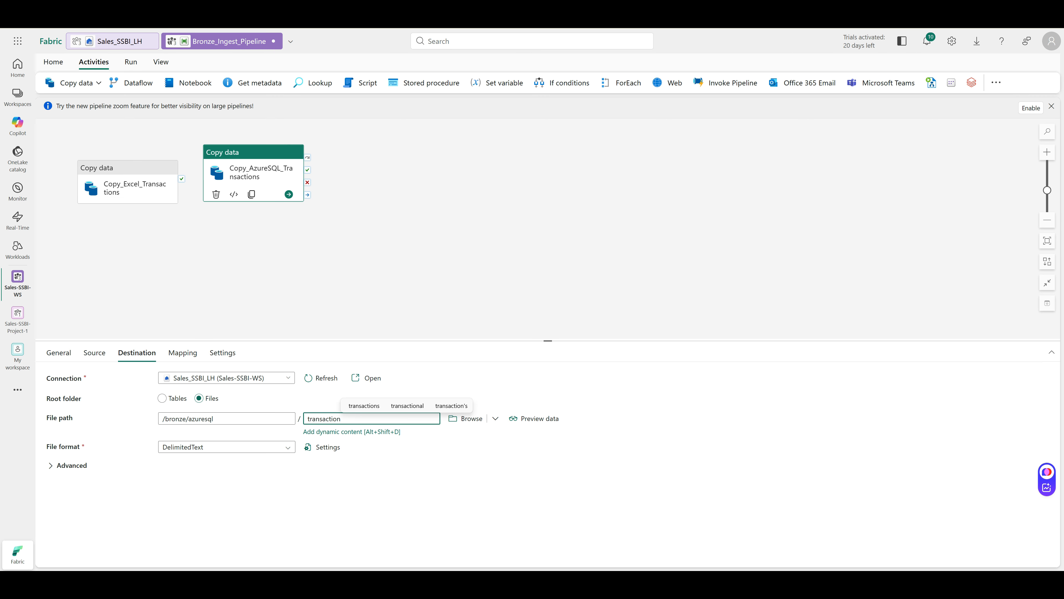
{"action": "key", "text": "Left"}
{"action": "key", "text": "BackSpace"}
{"action": "type", "text": "T"}
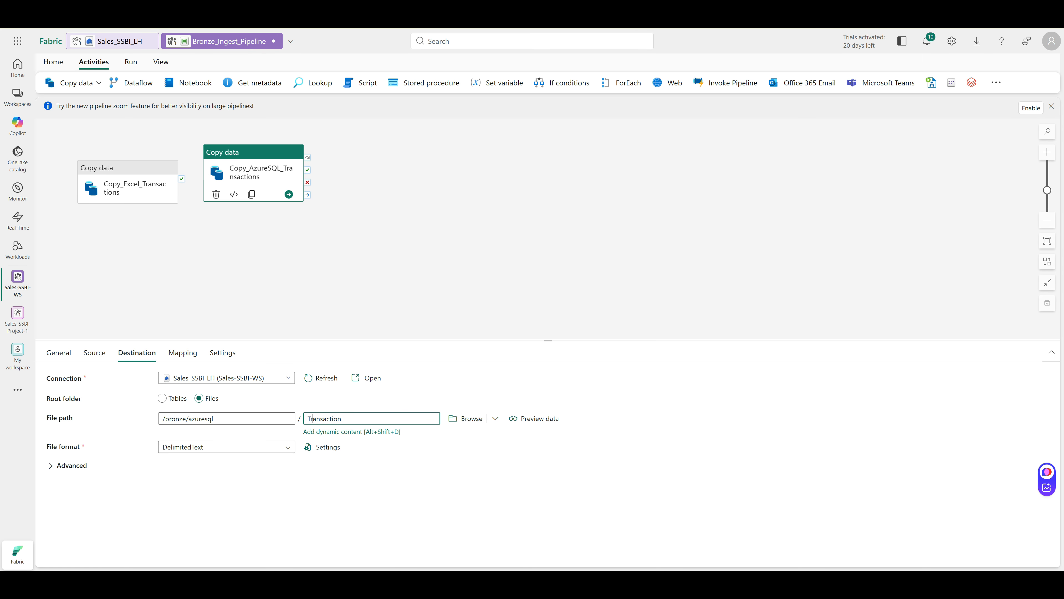
{"action": "type", "text": ".csv"}
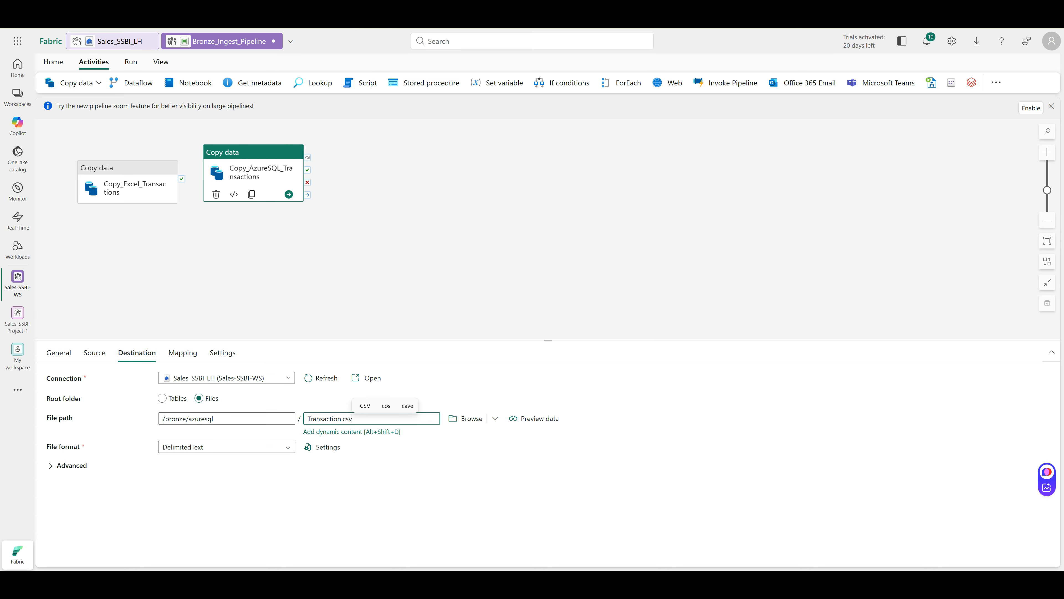
Recheck the Source settings, return to Destination, and open the Mapping settings
{"action": "left_click", "coordinate": [95, 353]}
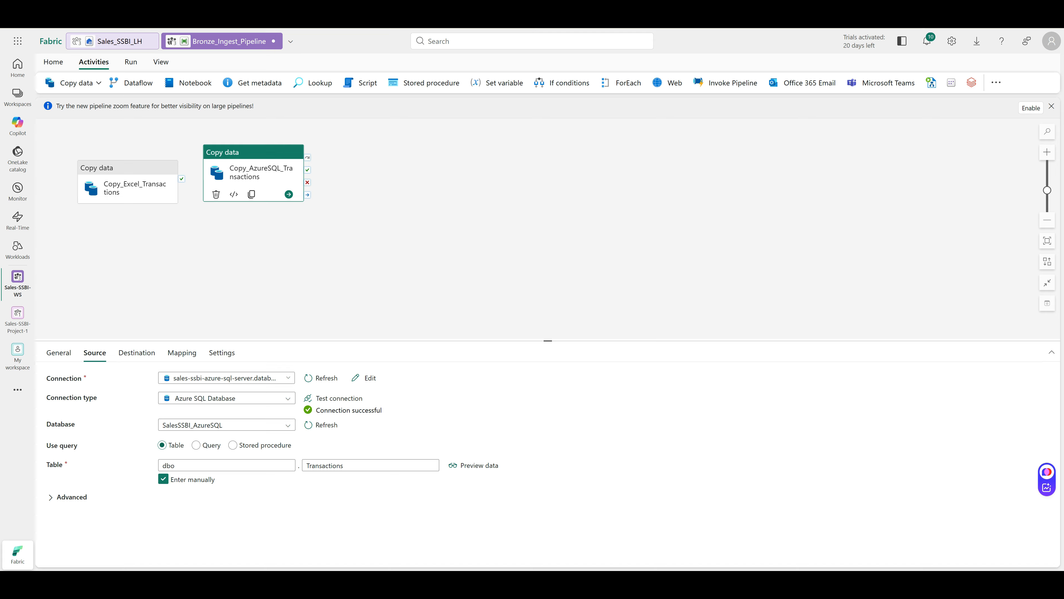
{"action": "left_click", "coordinate": [137, 352]}
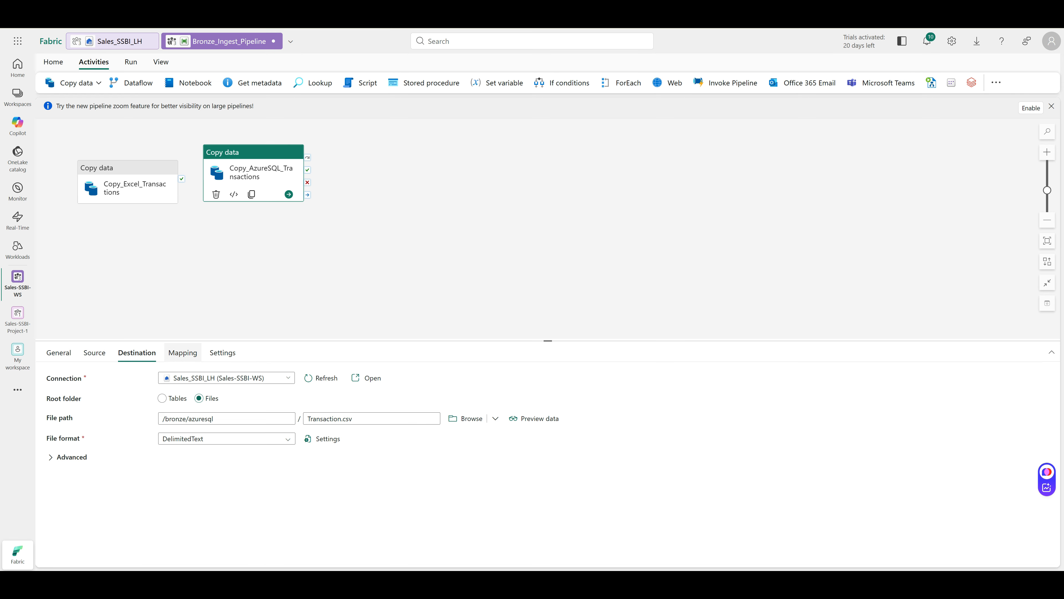
{"action": "left_click", "coordinate": [182, 352]}
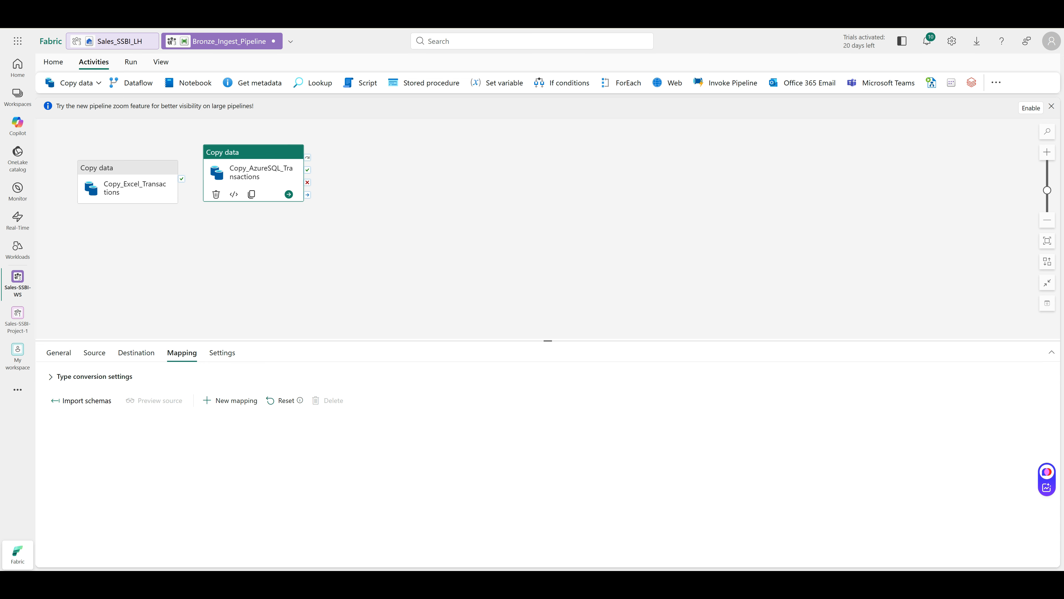
Save and run Bronze_Ingest_Pipeline until both copies succeed, then open the Sales_SSBI_LH lakehouse
{"action": "key", "text": "ctrl+s"}
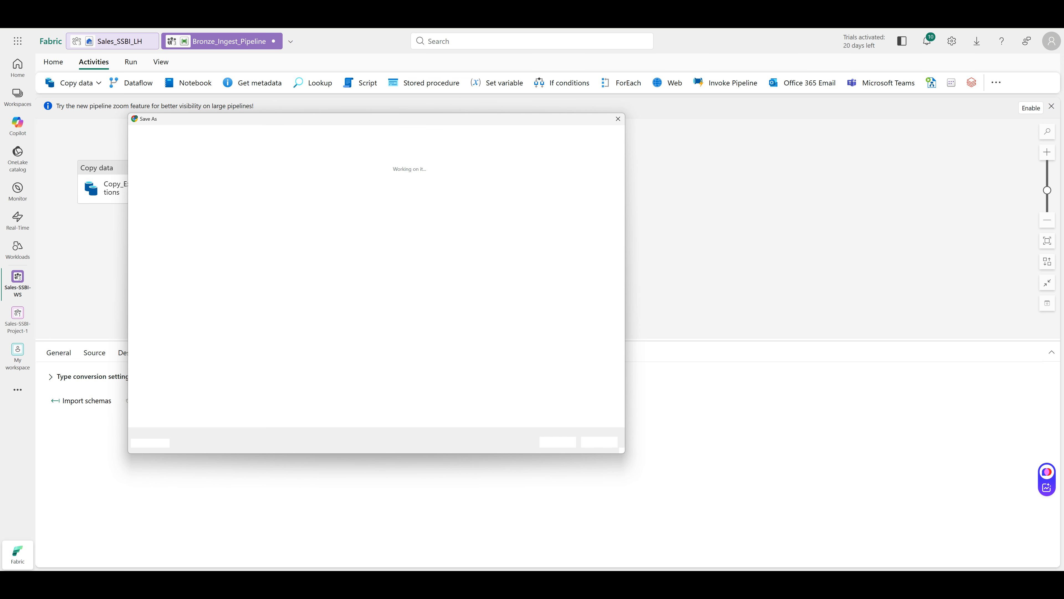
{"action": "key", "text": "Escape"}
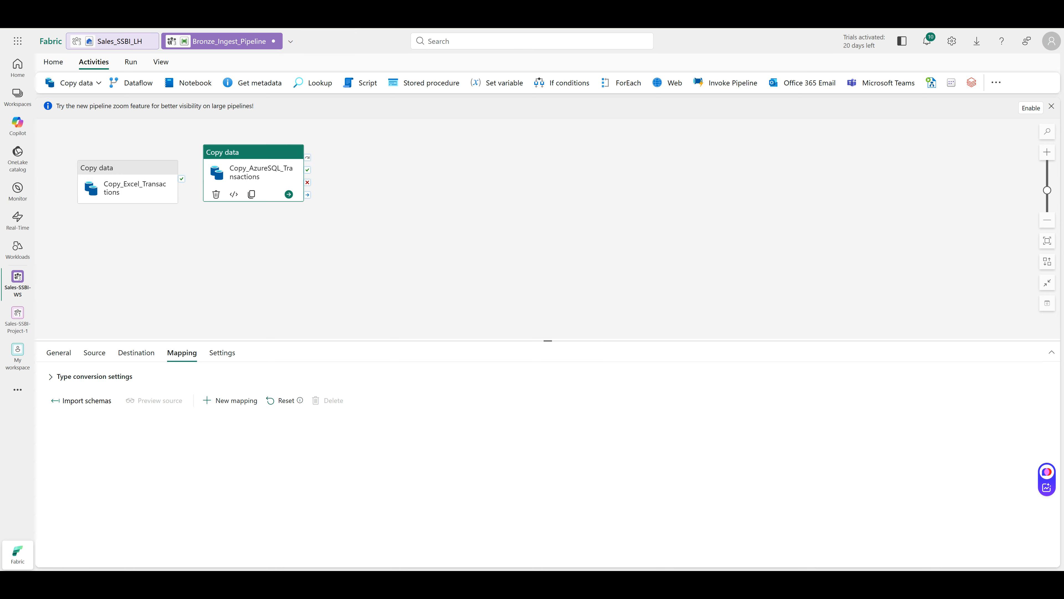
{"action": "left_click", "coordinate": [50, 82]}
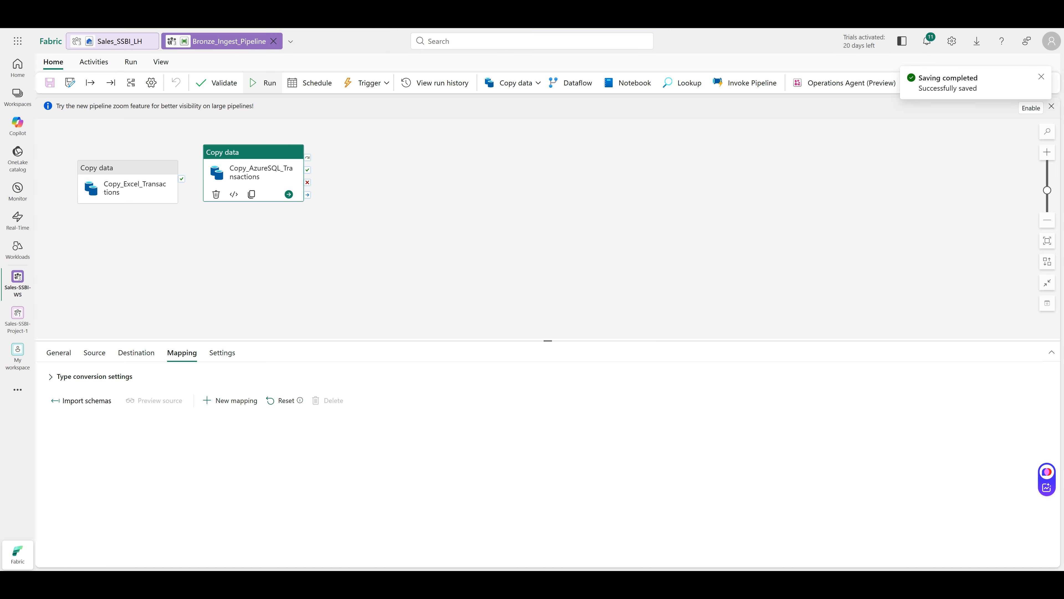
{"action": "left_click", "coordinate": [263, 82]}
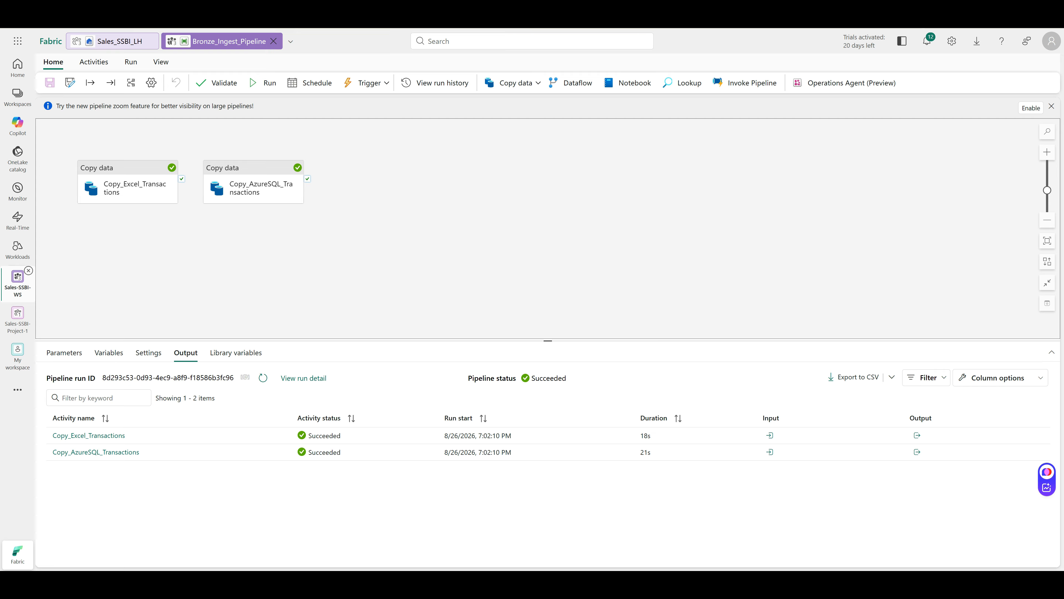
{"action": "left_click", "coordinate": [113, 41]}
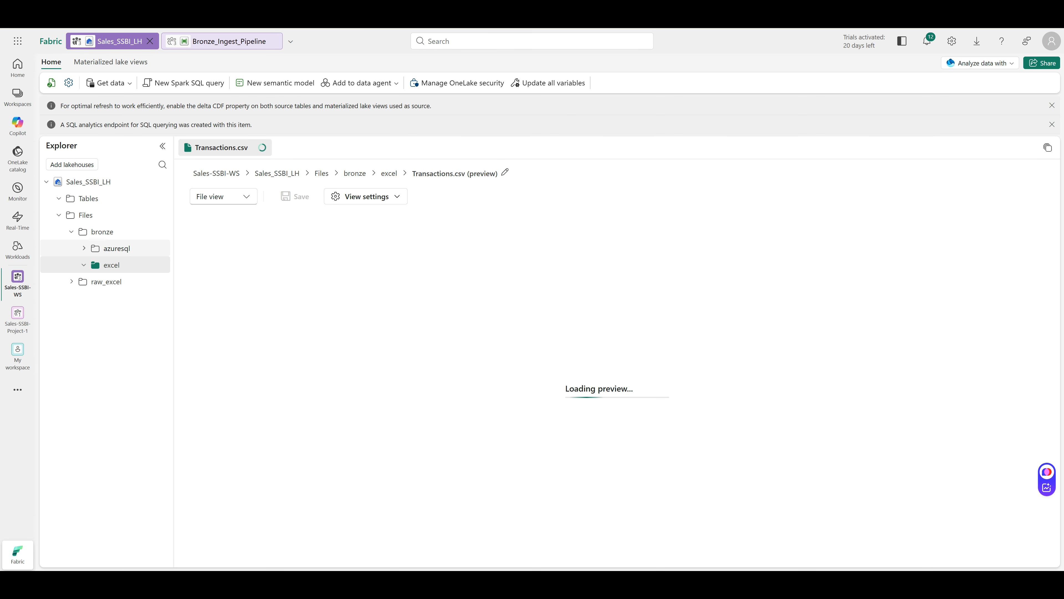
Preview bronze/azuresql/Transaction.csv and confirm it runs to line 10595
{"action": "left_click", "coordinate": [84, 248]}
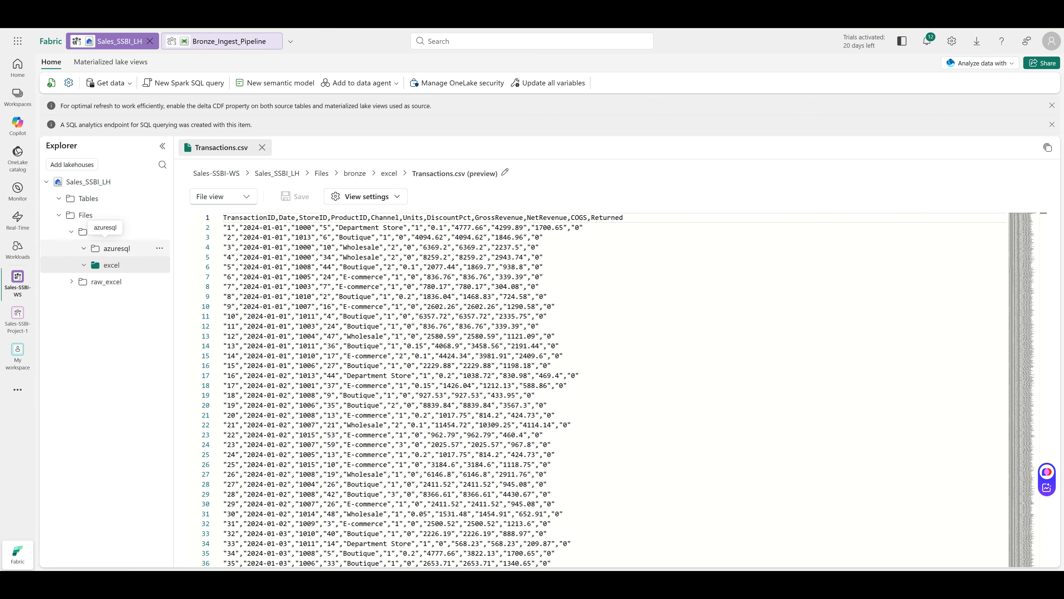
{"action": "left_click", "coordinate": [117, 248]}
{"action": "left_click", "coordinate": [241, 224]}
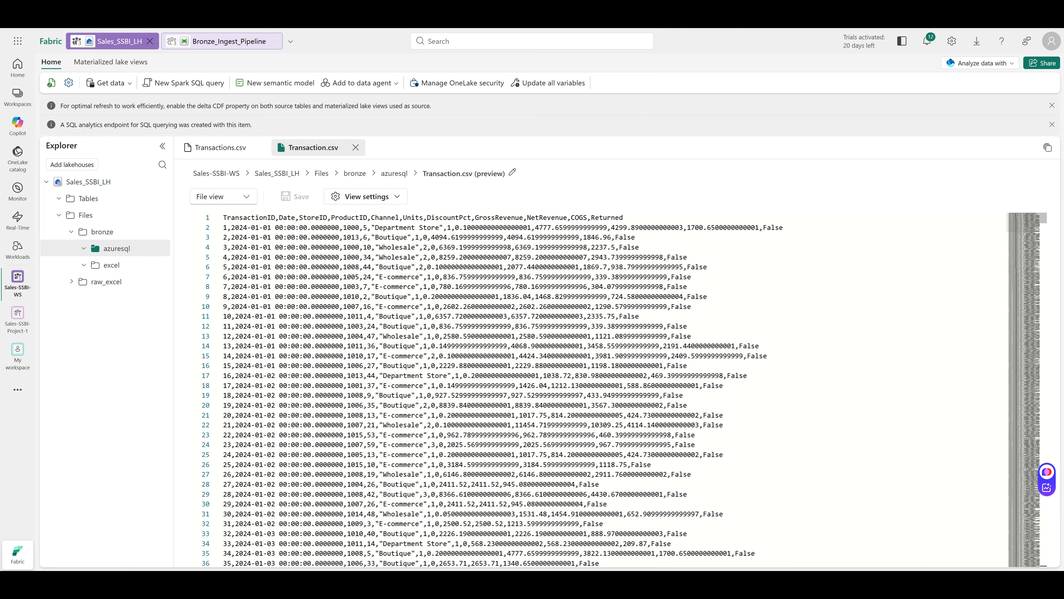
{"action": "scroll", "coordinate": [587, 390], "scroll_direction": "down", "scroll_amount": 5}
{"action": "left_click_drag", "start_coordinate": [1043, 218], "coordinate": [1043, 560]}
{"action": "scroll", "coordinate": [598, 390], "scroll_direction": "down", "scroll_amount": 10}
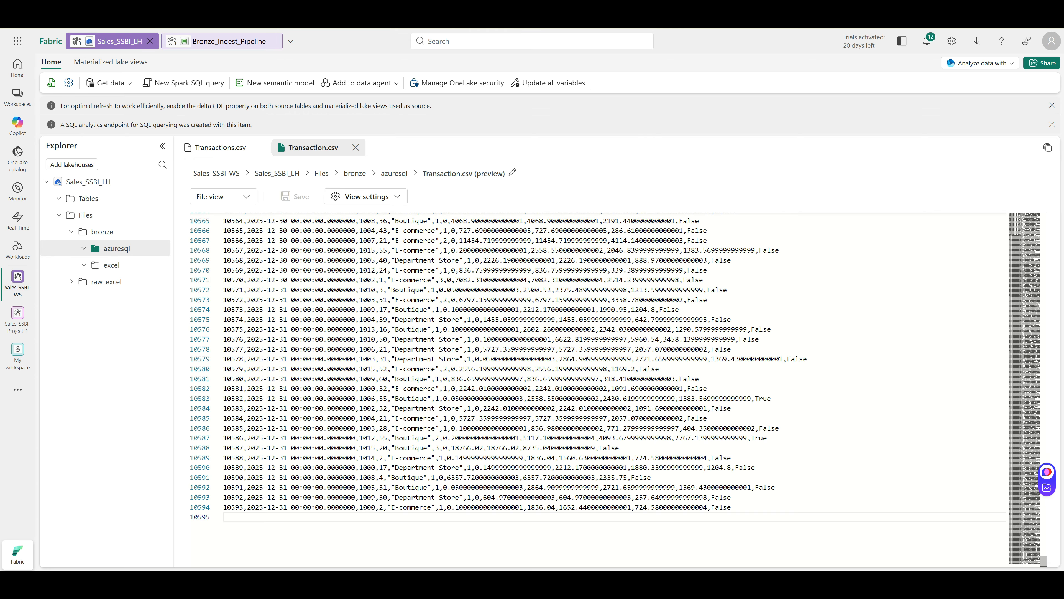
Preview bronze/excel/Transactions.csv to line 10595, then return to Bronze_Ingest_Pipeline
{"action": "left_click", "coordinate": [109, 264]}
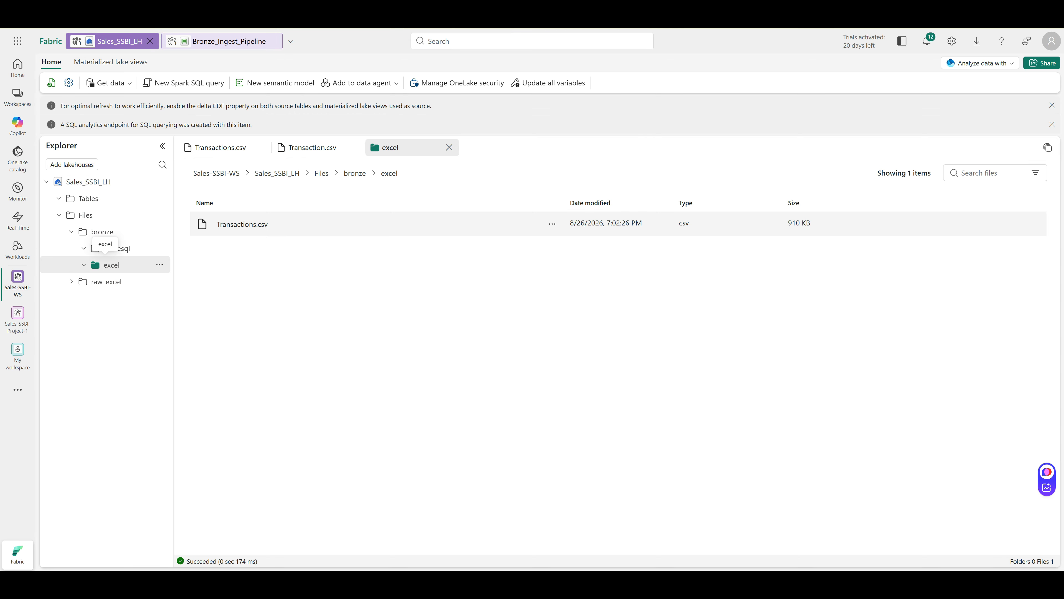
{"action": "left_click", "coordinate": [242, 224]}
{"action": "scroll", "coordinate": [597, 390], "scroll_direction": "down", "scroll_amount": 2}
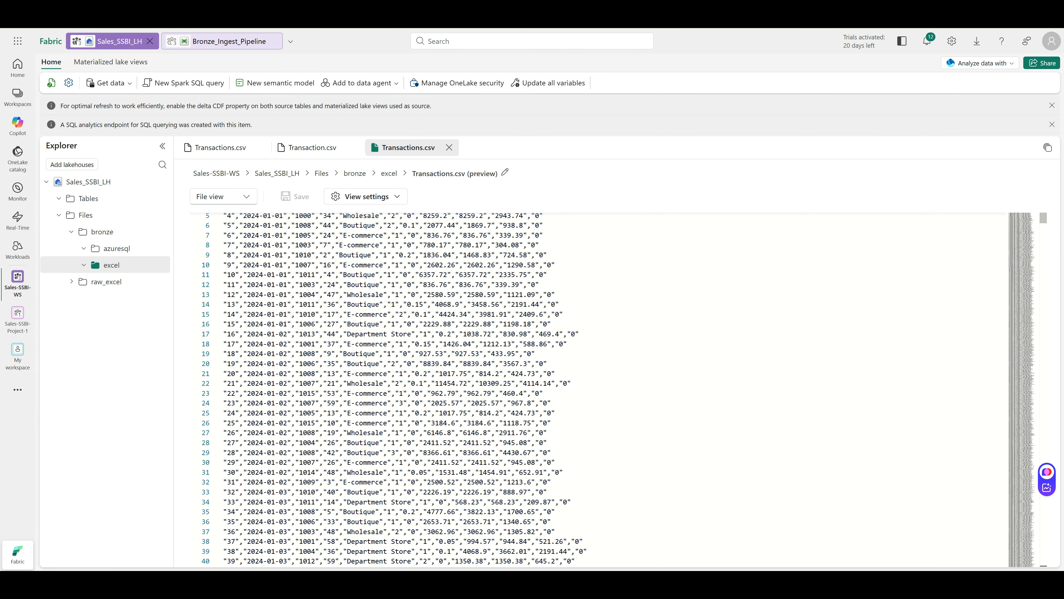
{"action": "scroll", "coordinate": [597, 390], "scroll_direction": "down", "scroll_amount": 3}
{"action": "left_click_drag", "start_coordinate": [1044, 219], "coordinate": [1043, 563]}
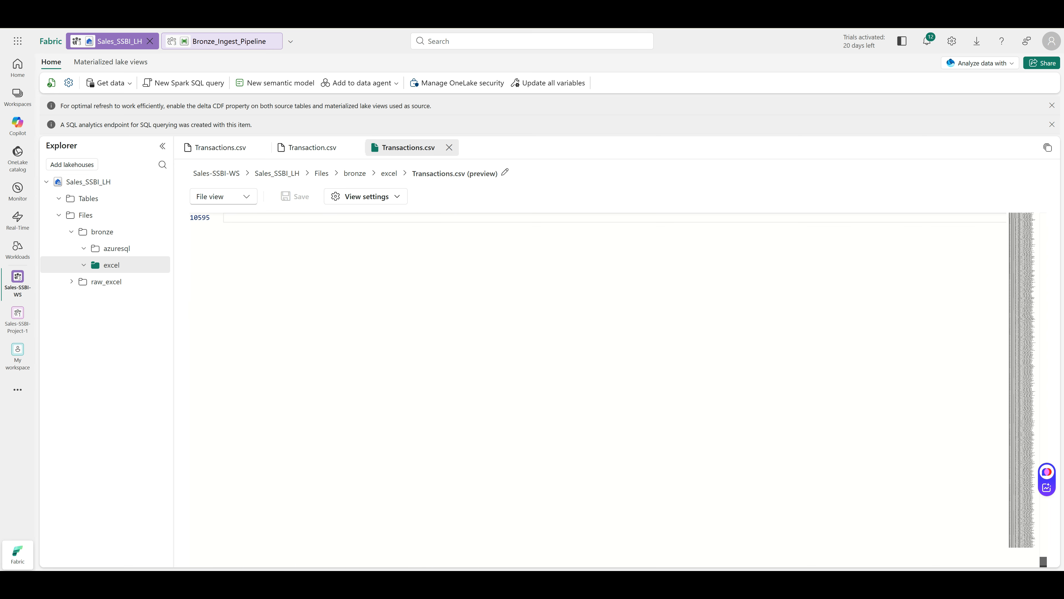
{"action": "scroll", "coordinate": [598, 390], "scroll_direction": "up", "scroll_amount": 9}
{"action": "scroll", "coordinate": [598, 390], "scroll_direction": "down", "scroll_amount": 5}
{"action": "scroll", "coordinate": [598, 390], "scroll_direction": "up", "scroll_amount": 1}
{"action": "scroll", "coordinate": [598, 390], "scroll_direction": "up", "scroll_amount": 1}
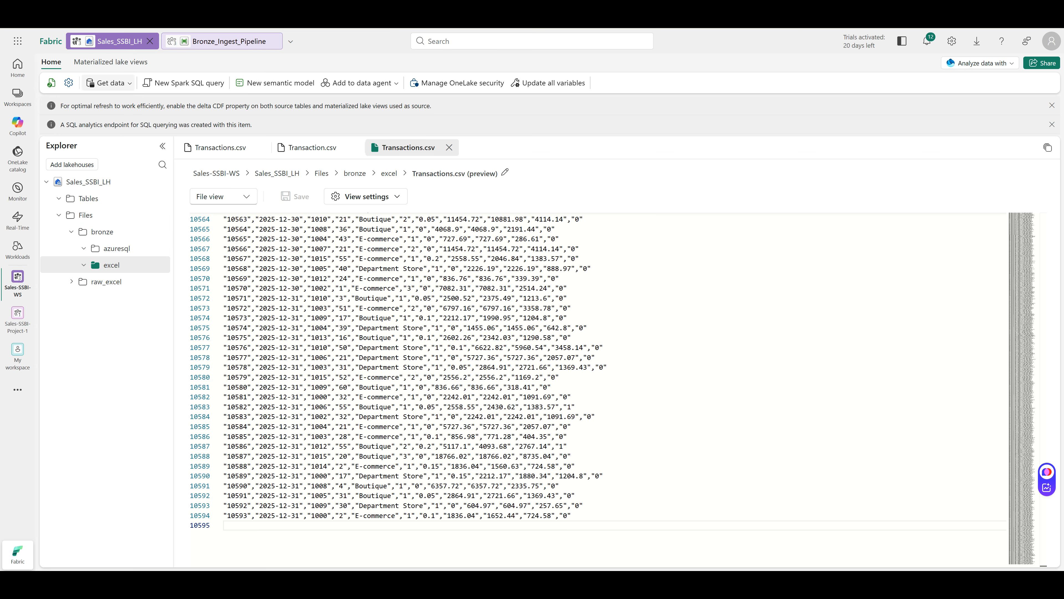
{"action": "left_click", "coordinate": [222, 40]}
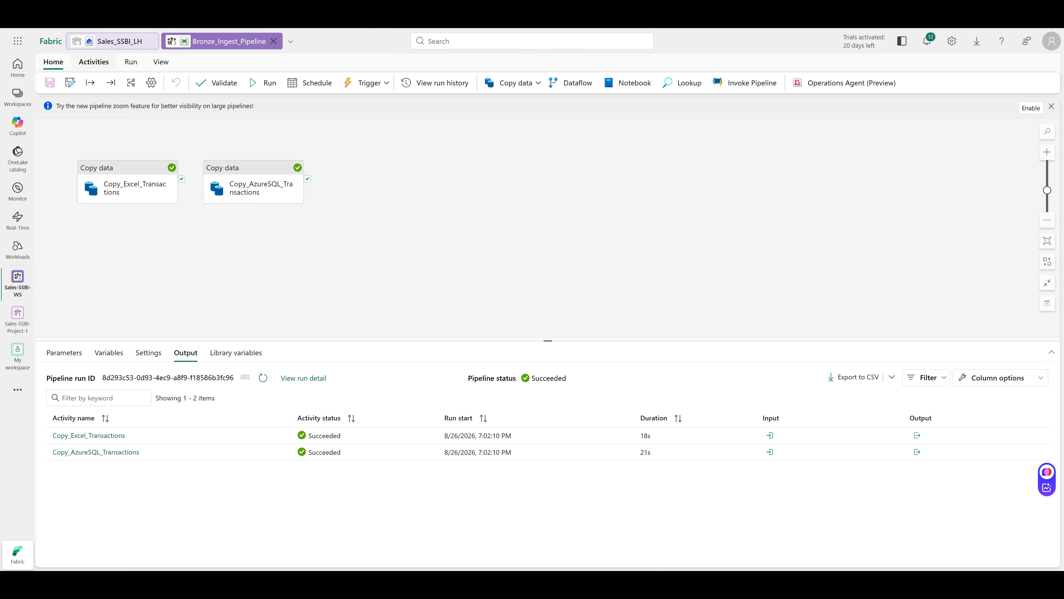
Add a ForEach activity to the pipeline with a Copy data activity inside it
{"action": "left_click", "coordinate": [94, 61]}
{"action": "left_click", "coordinate": [623, 83]}
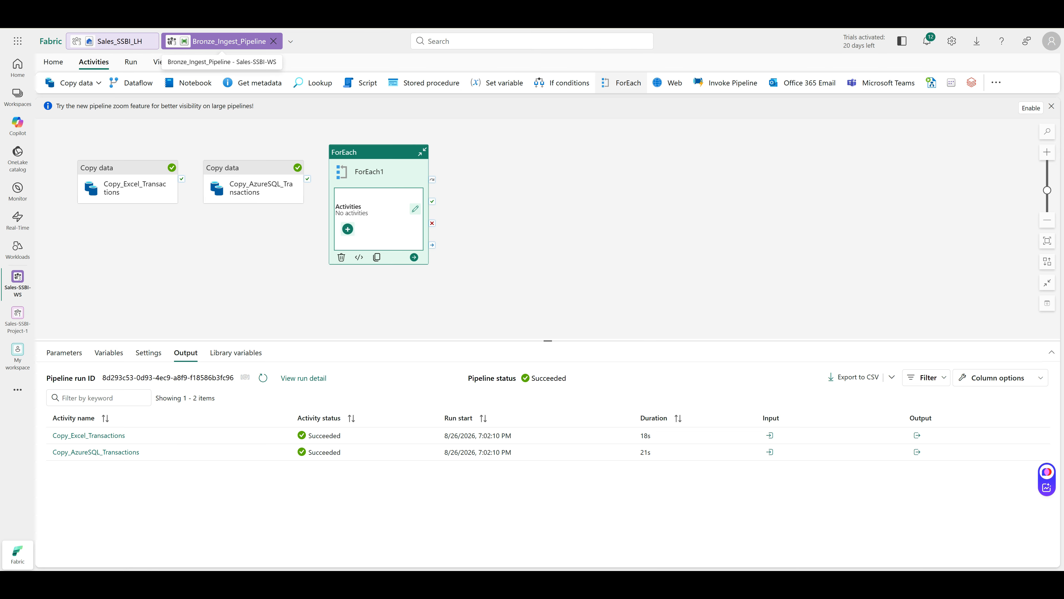
{"action": "left_click", "coordinate": [347, 229]}
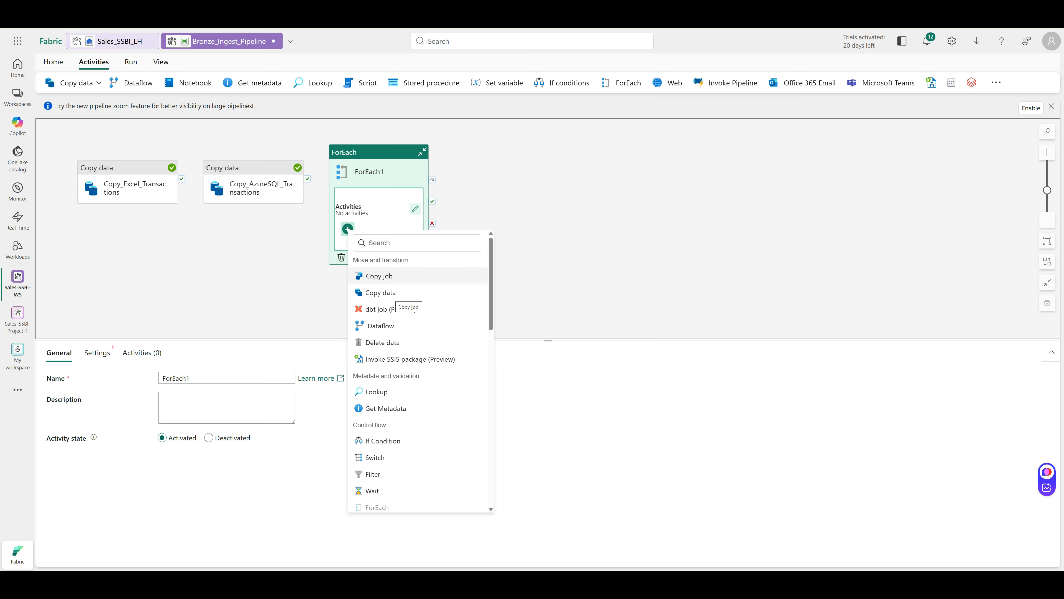
{"action": "left_click", "coordinate": [381, 292]}
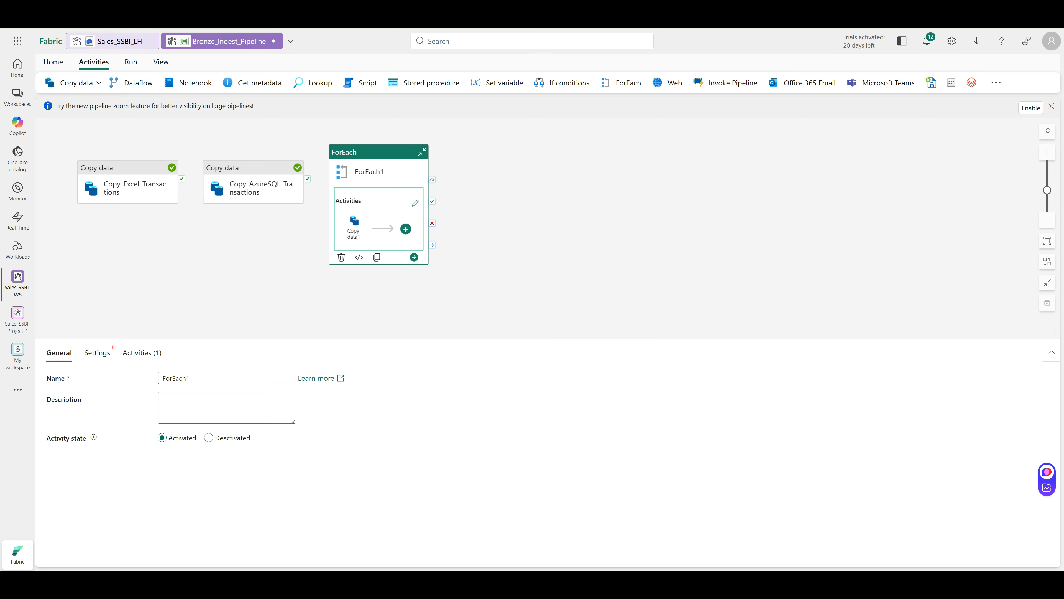
Rename the ForEach activity to ForEach_Dimensions
{"action": "double_click", "coordinate": [176, 378]}
{"action": "type", "text": "ForEach_Dimensions"}
{"action": "left_click", "coordinate": [97, 352]}
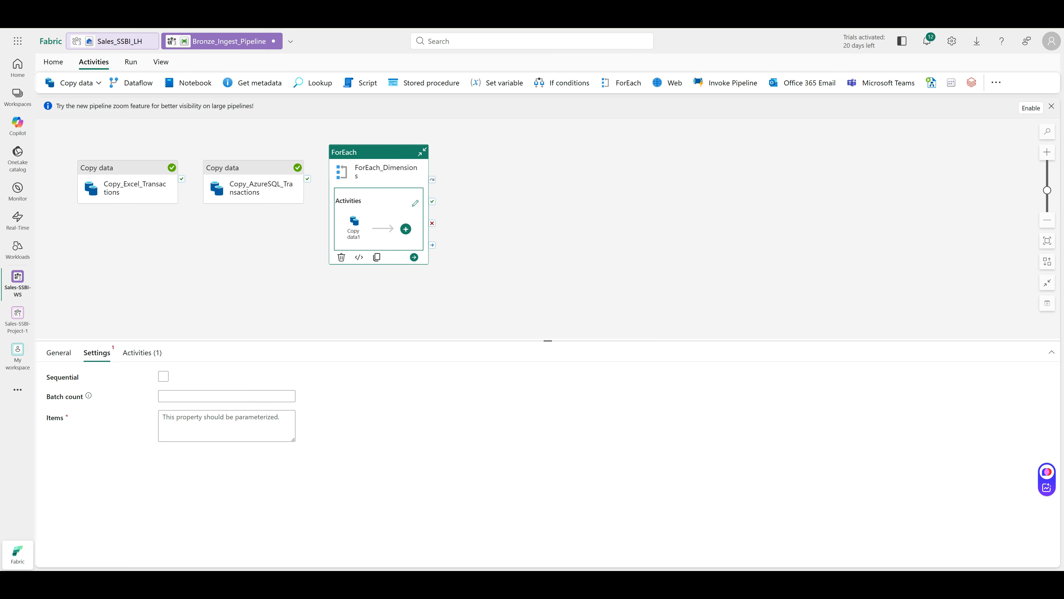
{"action": "left_click", "coordinate": [226, 425]}
{"action": "left_click", "coordinate": [220, 449]}
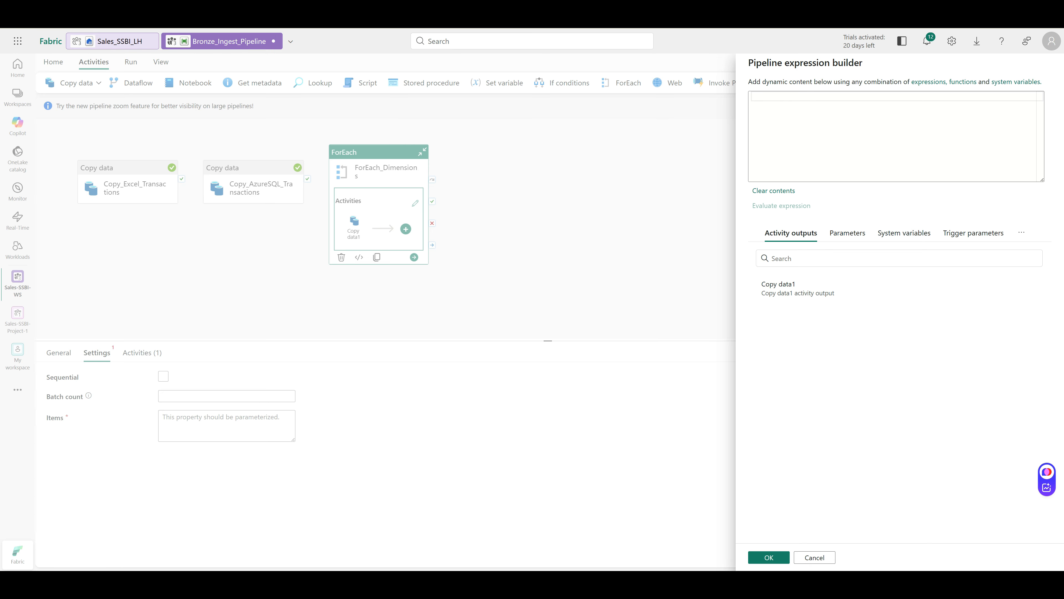
{"action": "left_click", "coordinate": [754, 96]}
{"action": "type", "text": "@createArray('DimStore','DimProduct','DimTarget')"}
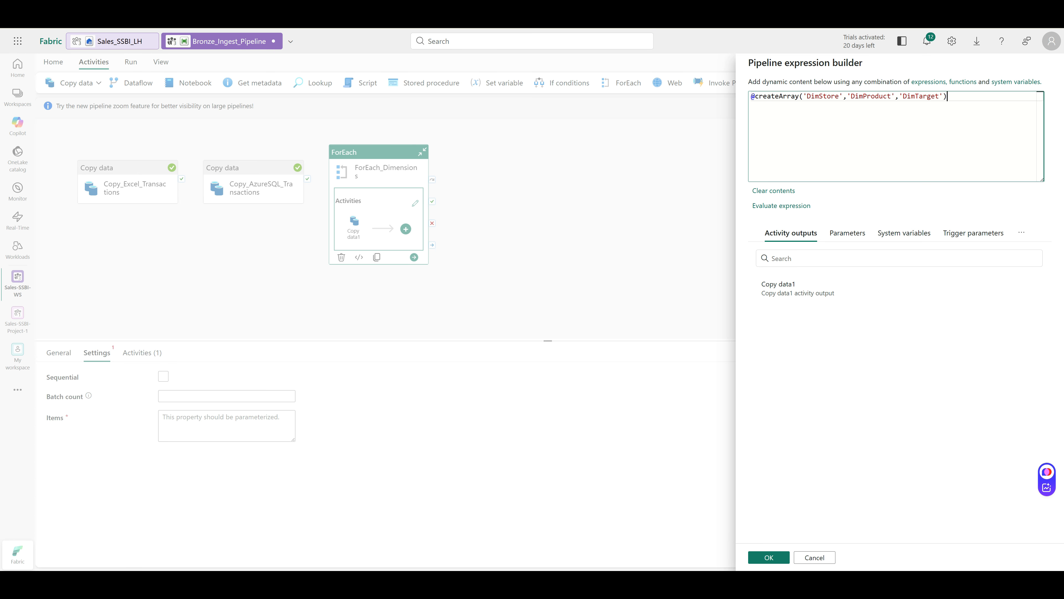
{"action": "left_click", "coordinate": [766, 557]}
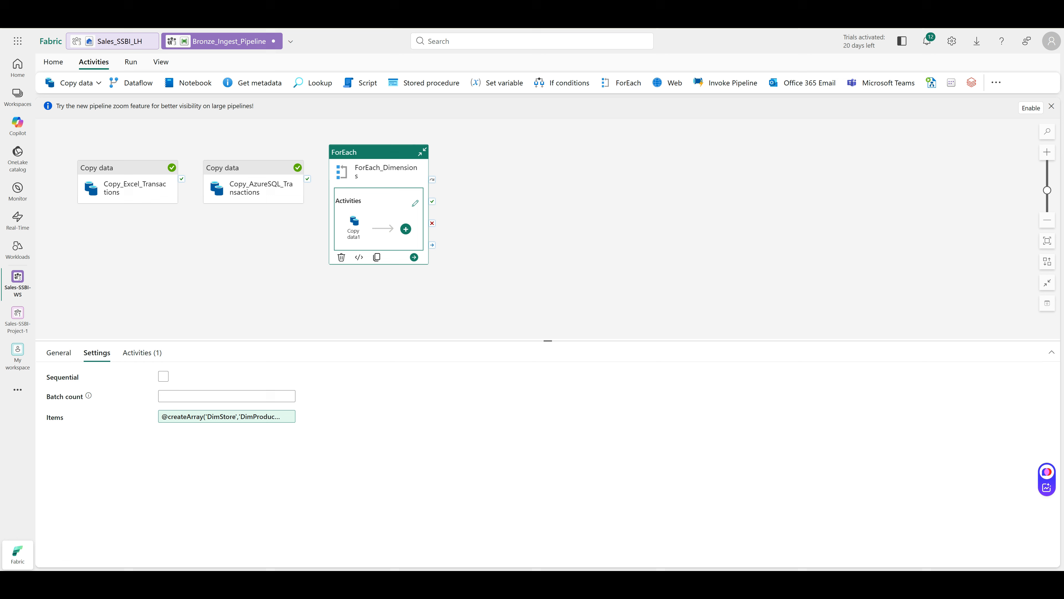
{"action": "left_click", "coordinate": [353, 228]}
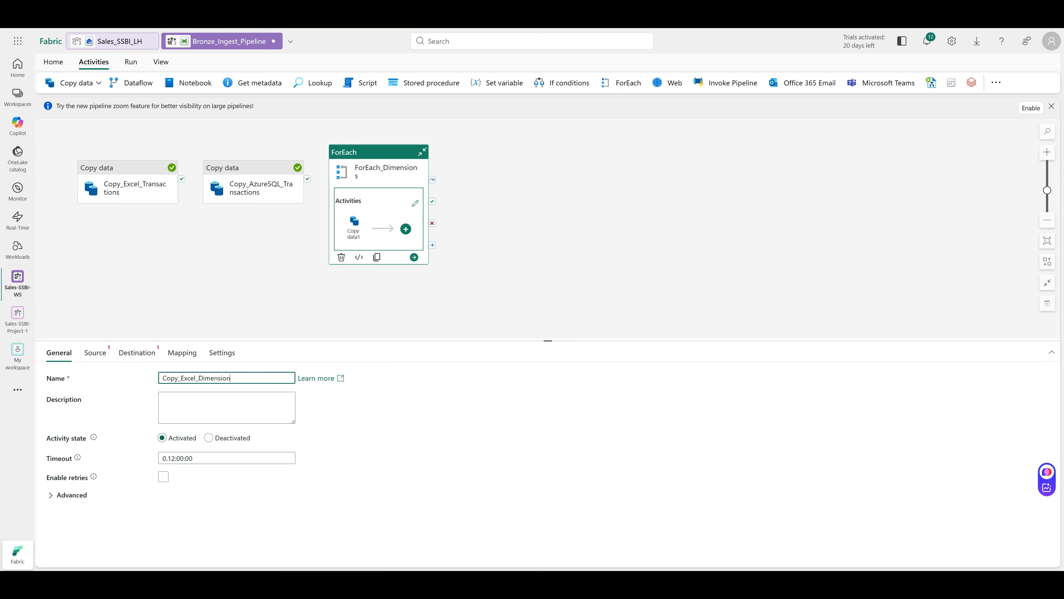
Open the full data source list for the inner copy activity's source connection
{"action": "left_click", "coordinate": [95, 353]}
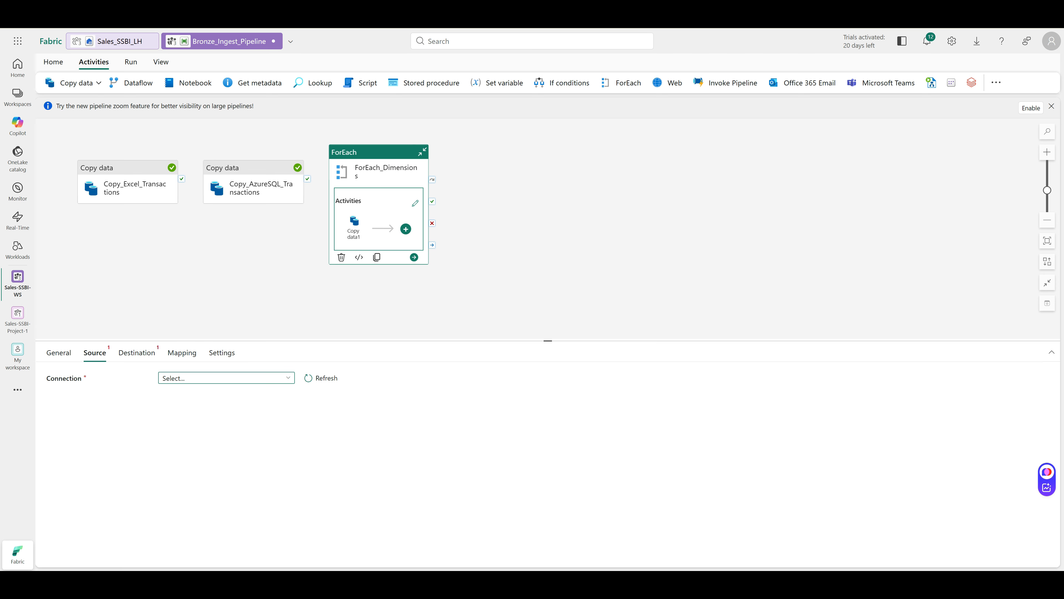
{"action": "left_click", "coordinate": [227, 378]}
{"action": "left_click", "coordinate": [178, 363]}
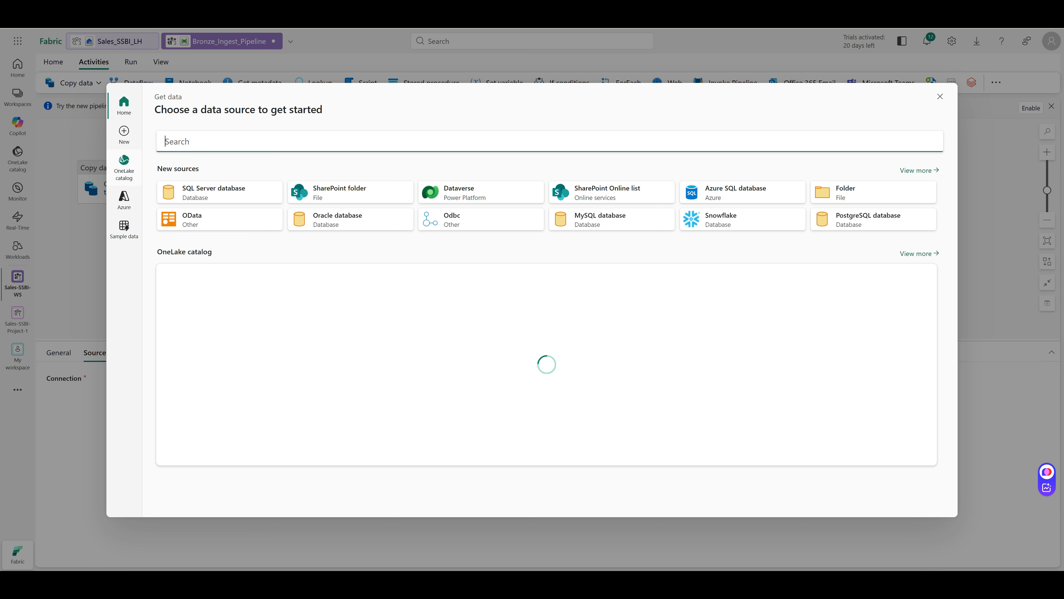
Pick the Sales_SSBI_LH lakehouse from the OneLake catalog as the copy source
{"action": "left_click", "coordinate": [123, 168]}
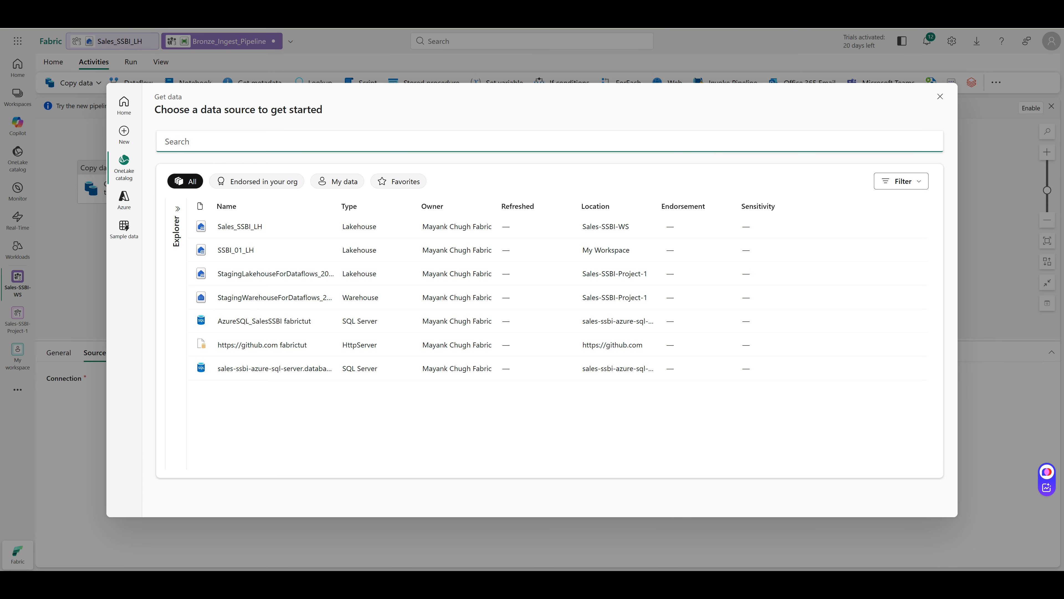
{"action": "left_click", "coordinate": [250, 227]}
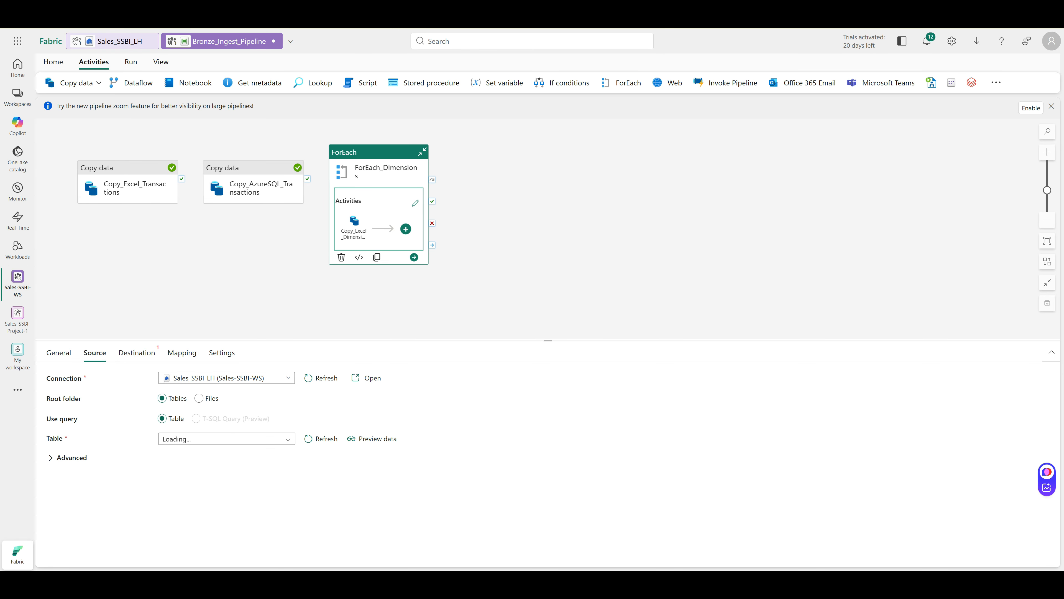
Read from lakehouse Files, choosing raw_excel/Sales_Excel_Source.xlsx as the source file
{"action": "left_click", "coordinate": [206, 398]}
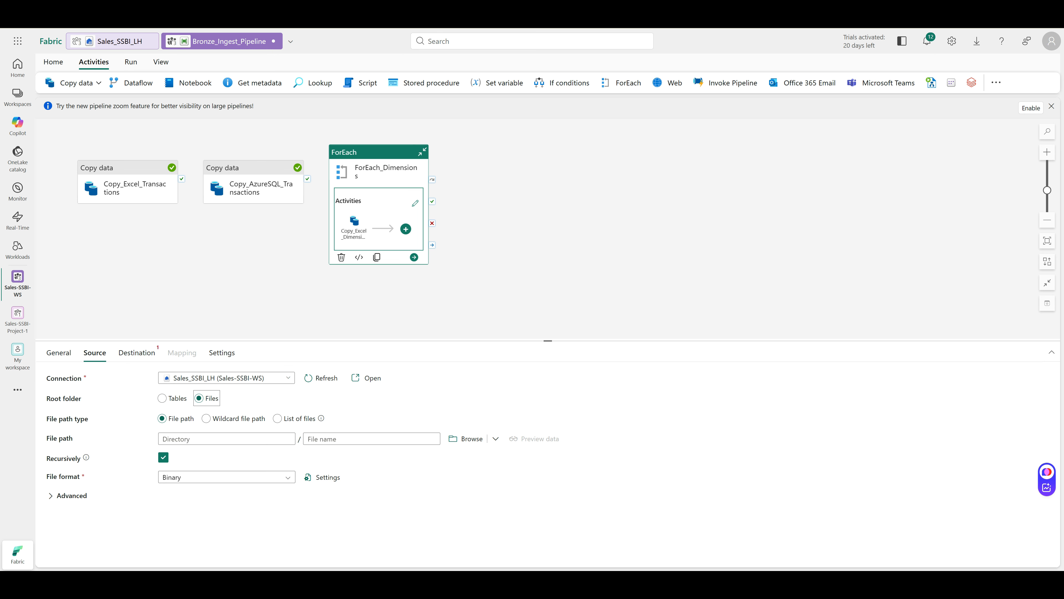
{"action": "left_click", "coordinate": [226, 439]}
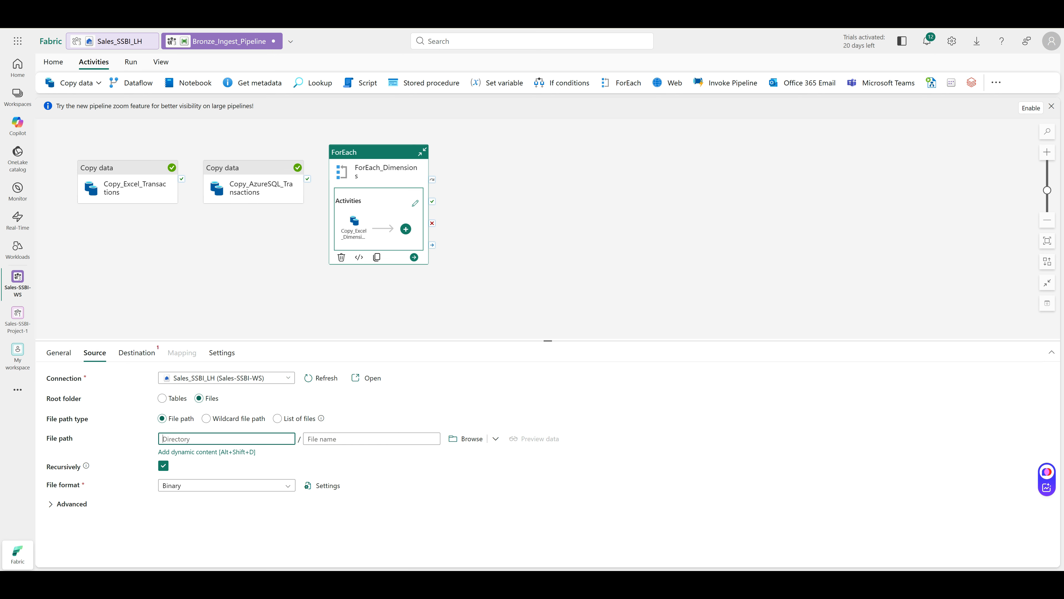
{"action": "left_click", "coordinate": [466, 438]}
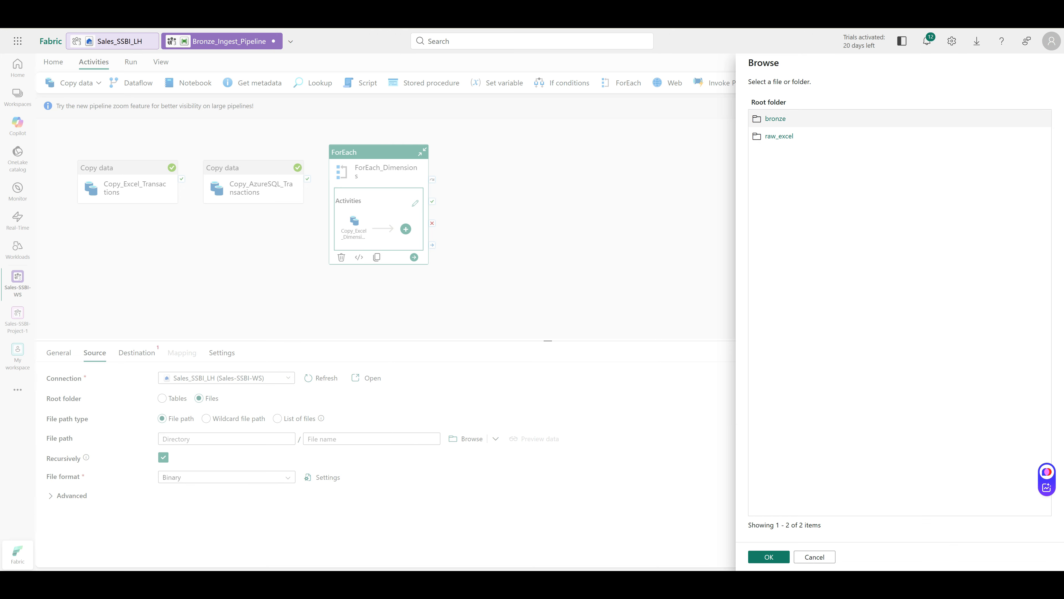
{"action": "left_click", "coordinate": [779, 137]}
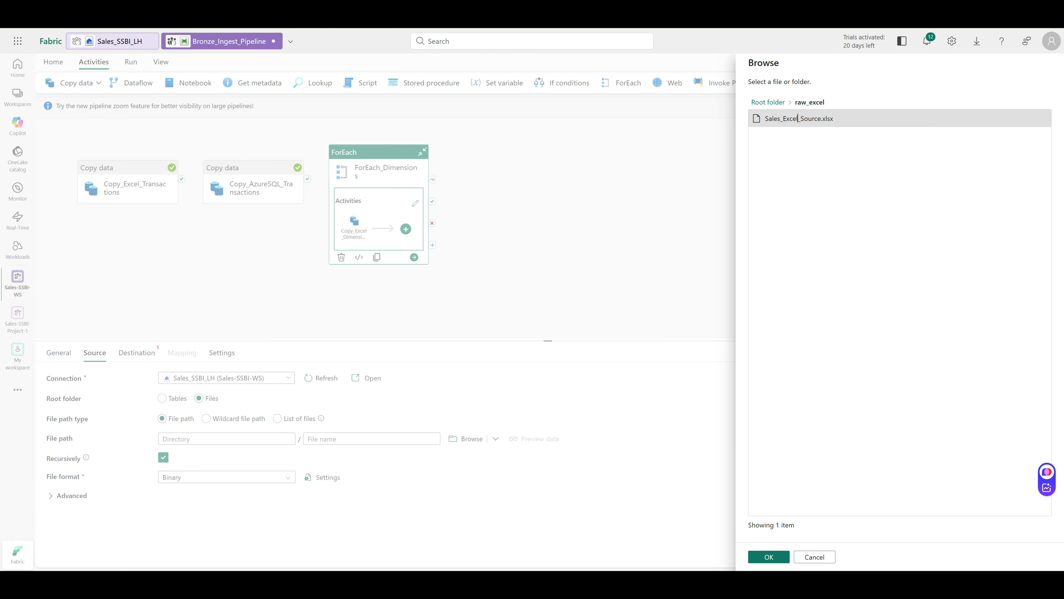
{"action": "left_click", "coordinate": [769, 557]}
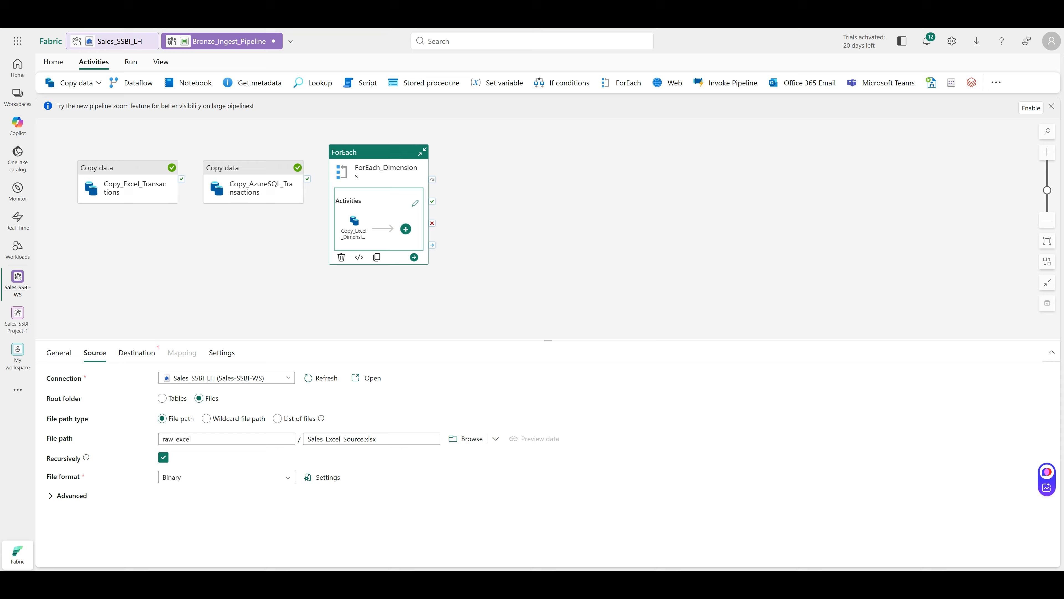
Set the source file format to Excel with the first row as column headers
{"action": "left_click", "coordinate": [322, 477]}
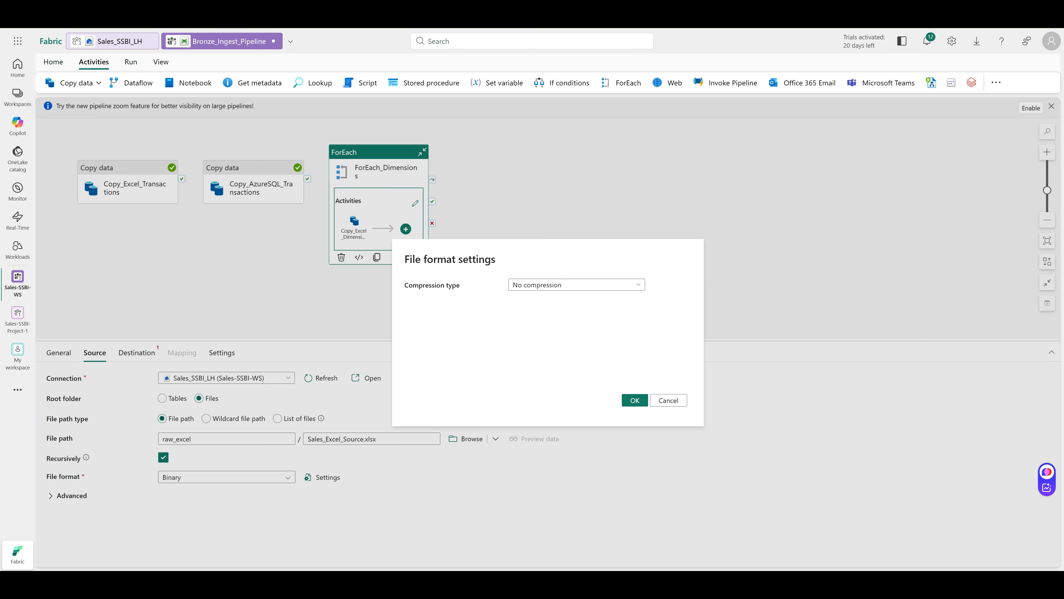
{"action": "left_click", "coordinate": [576, 285]}
{"action": "left_click", "coordinate": [669, 401]}
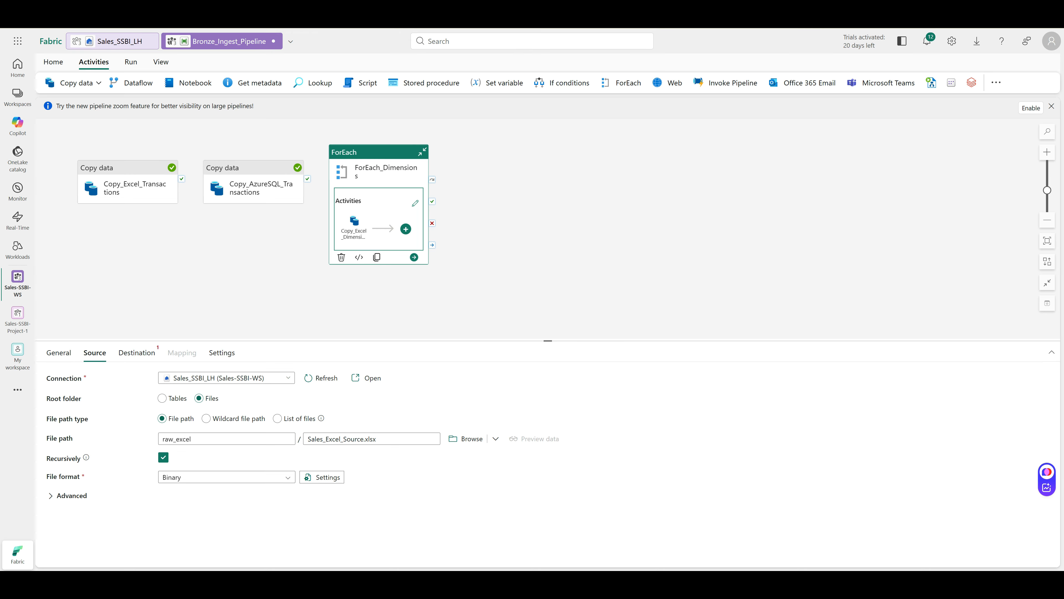
{"action": "left_click", "coordinate": [227, 477]}
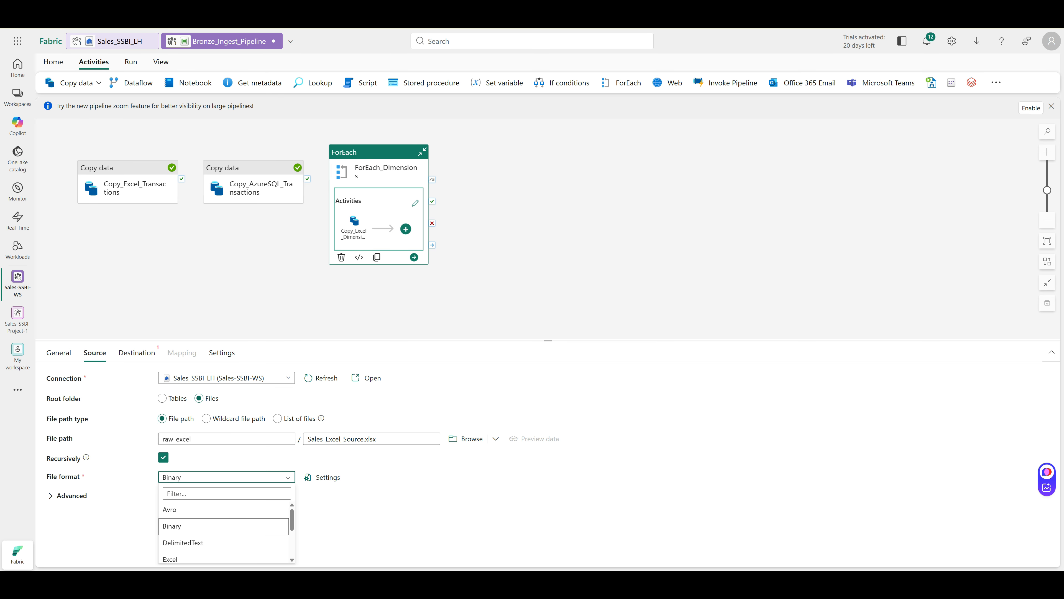
{"action": "left_click", "coordinate": [223, 559]}
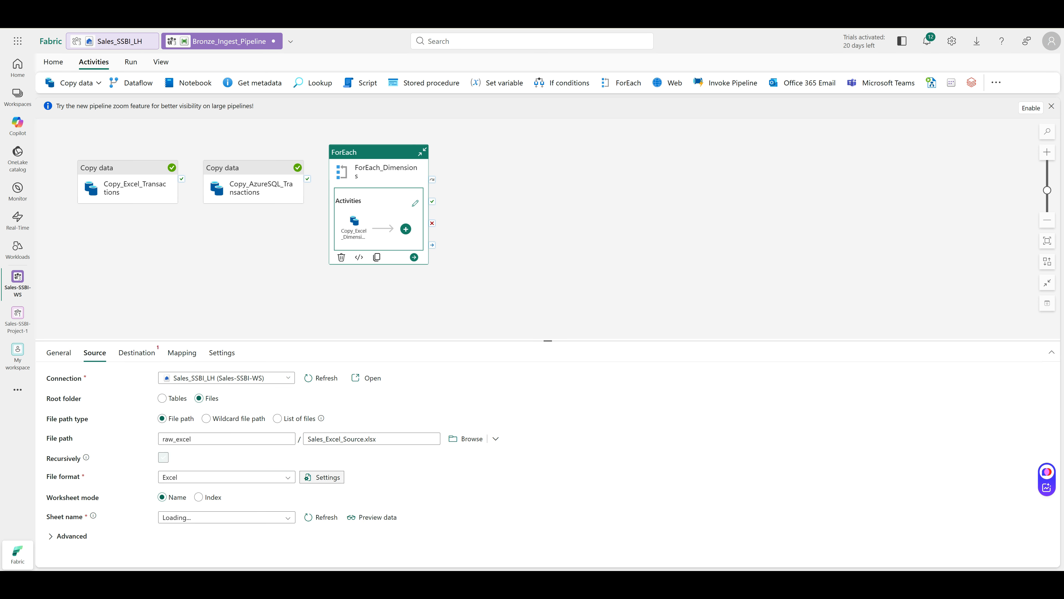
{"action": "left_click", "coordinate": [323, 477]}
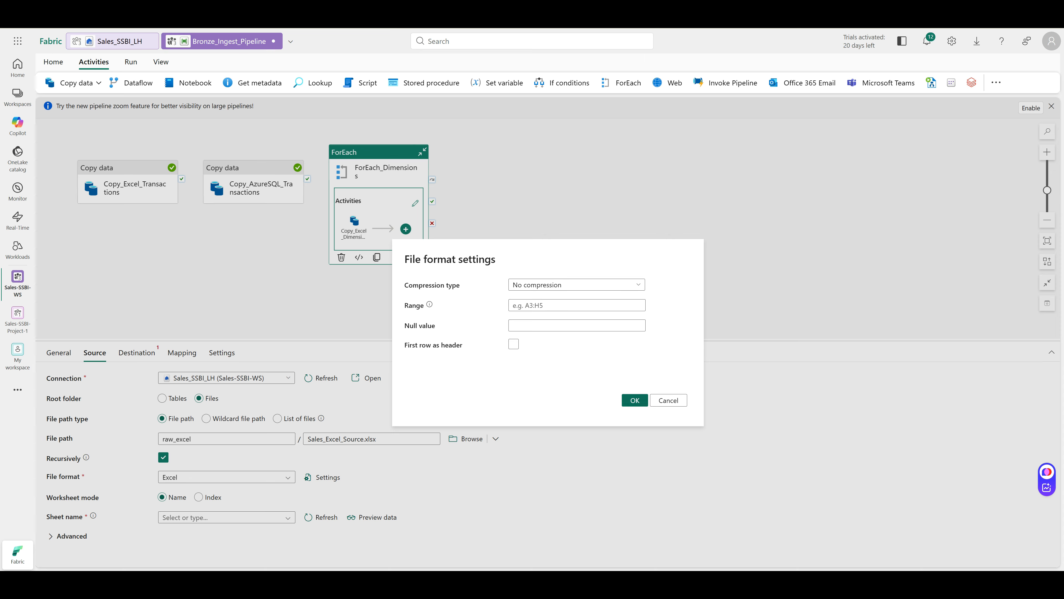
{"action": "left_click", "coordinate": [513, 344]}
{"action": "left_click", "coordinate": [635, 400]}
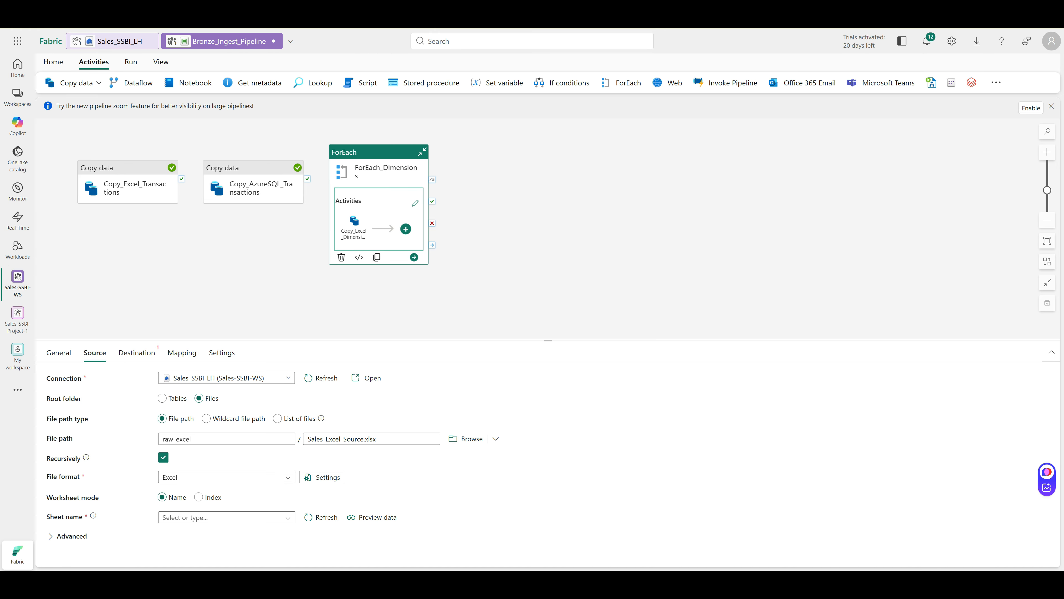
{"action": "left_click", "coordinate": [222, 517]}
{"action": "key", "text": "alt+shift+d"}
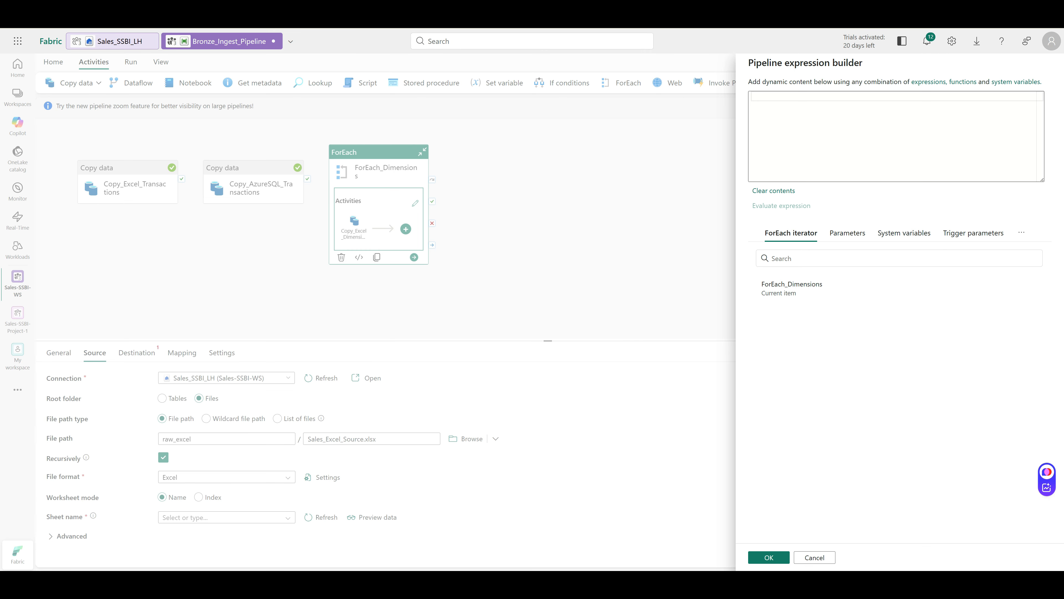
{"action": "type", "text": "@item"}
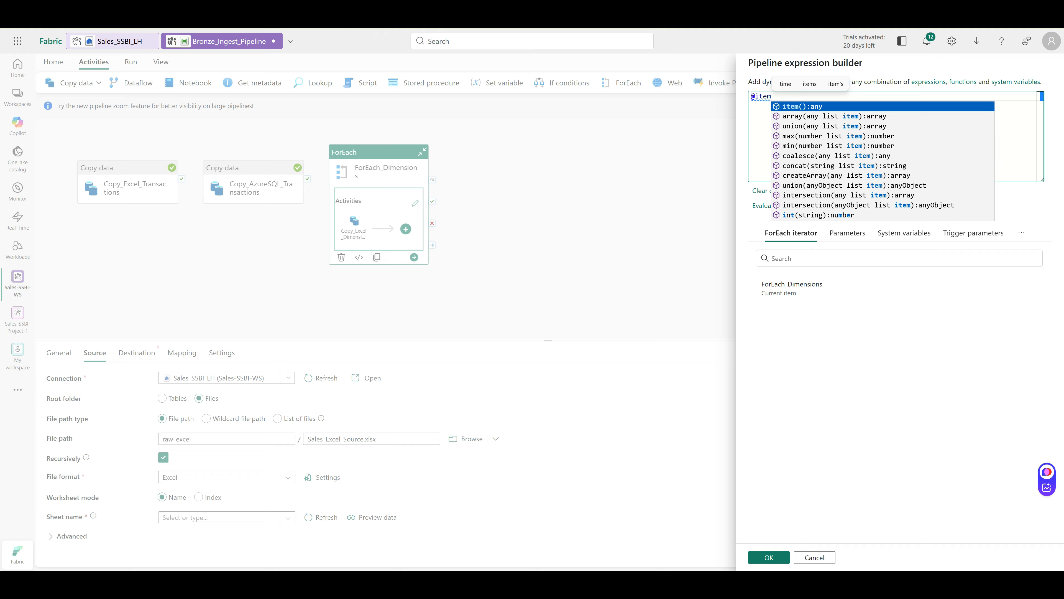
{"action": "type", "text": "()"}
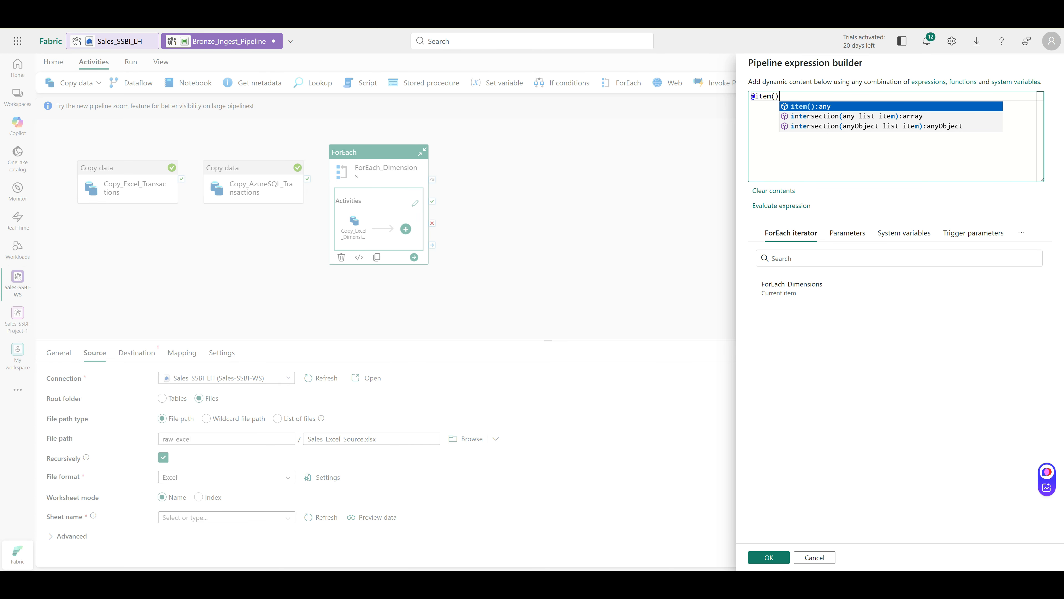
{"action": "key", "text": "Escape"}
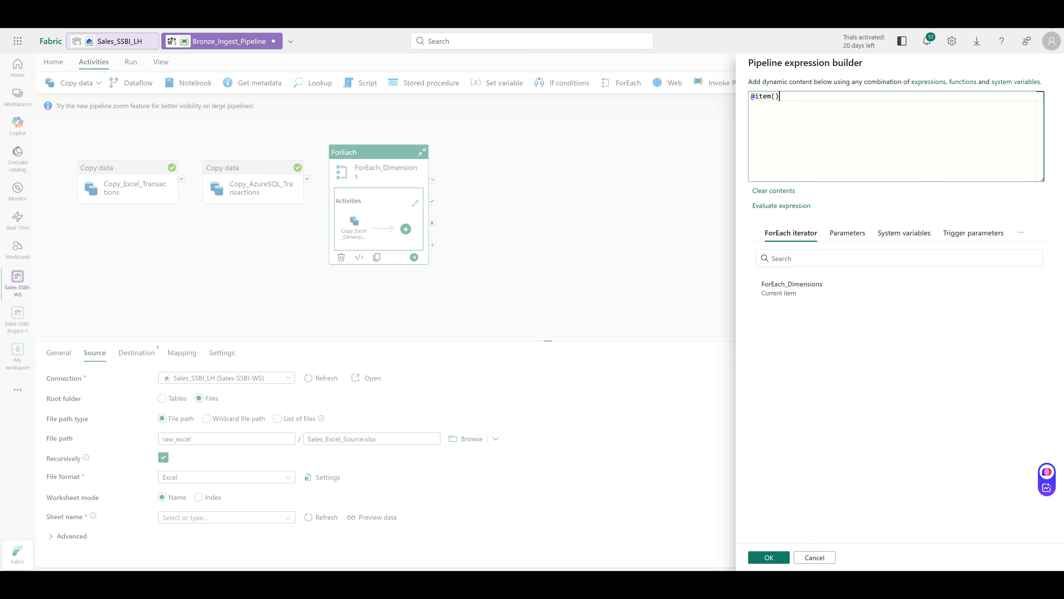
{"action": "left_click", "coordinate": [769, 557]}
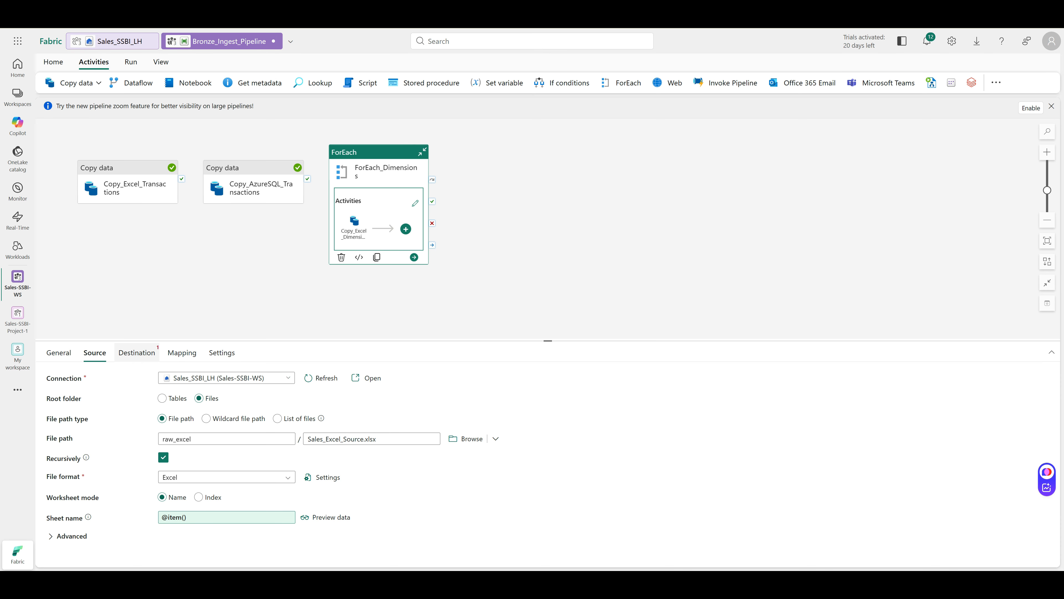
{"action": "left_click", "coordinate": [136, 352]}
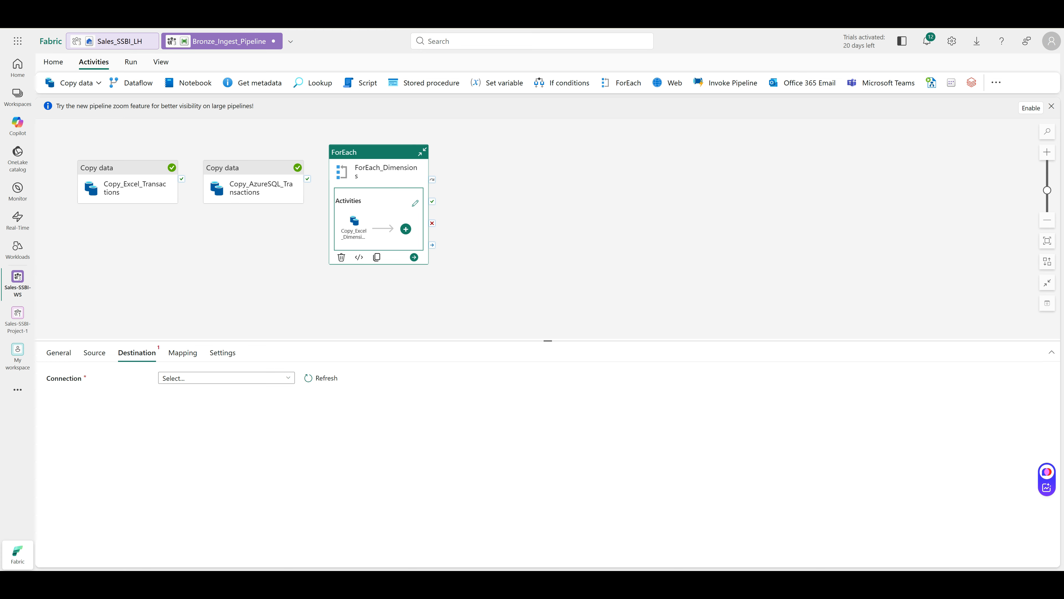
Pick the Sales_SSBI_LH lakehouse from the OneLake catalog as the copy destination connection
{"action": "left_click", "coordinate": [226, 378]}
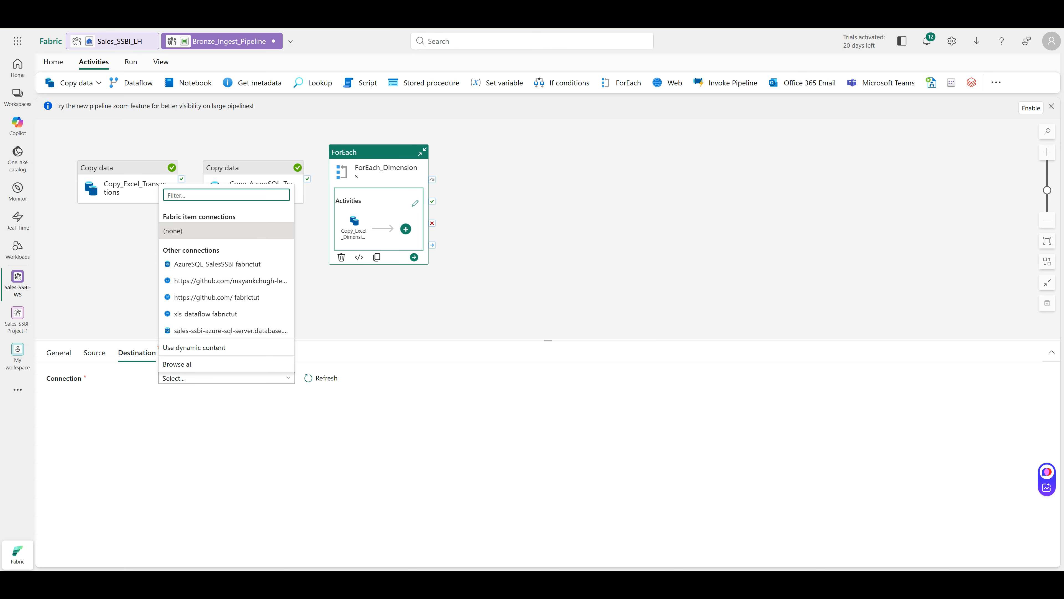
{"action": "left_click", "coordinate": [178, 363]}
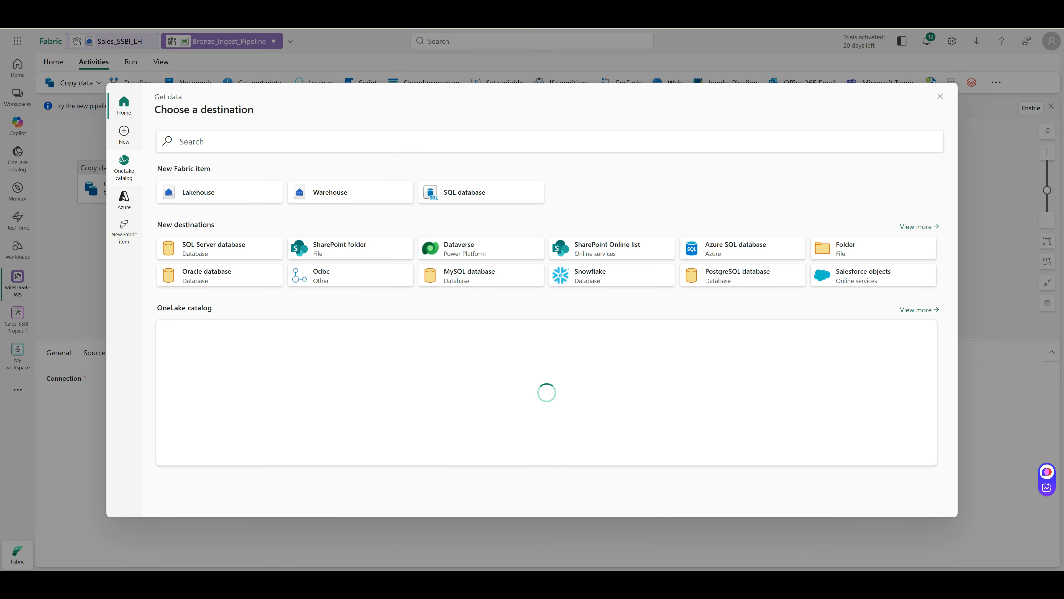
{"action": "left_click", "coordinate": [124, 168]}
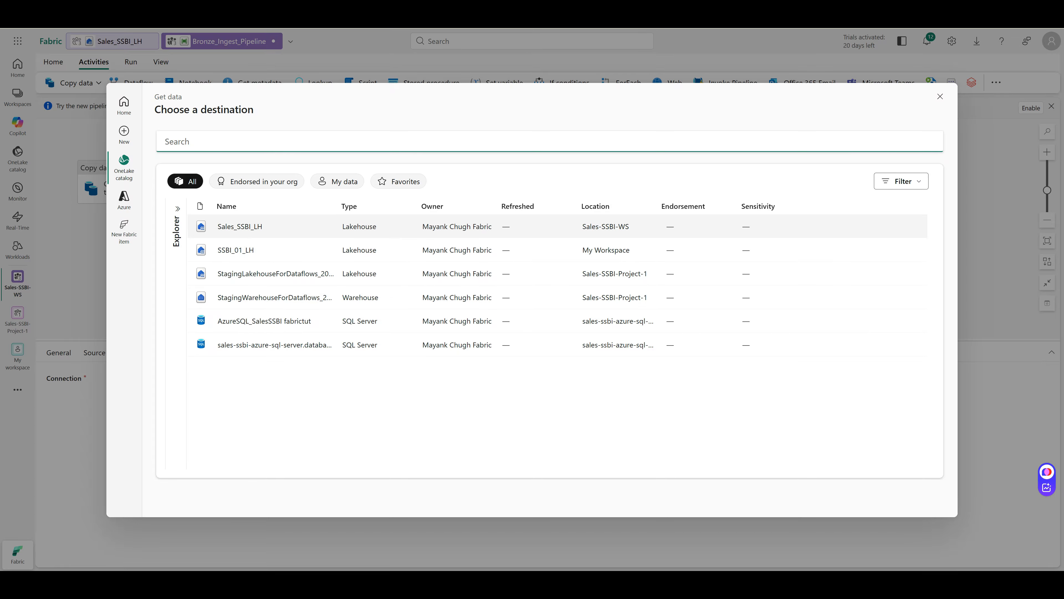
{"action": "left_click", "coordinate": [240, 227]}
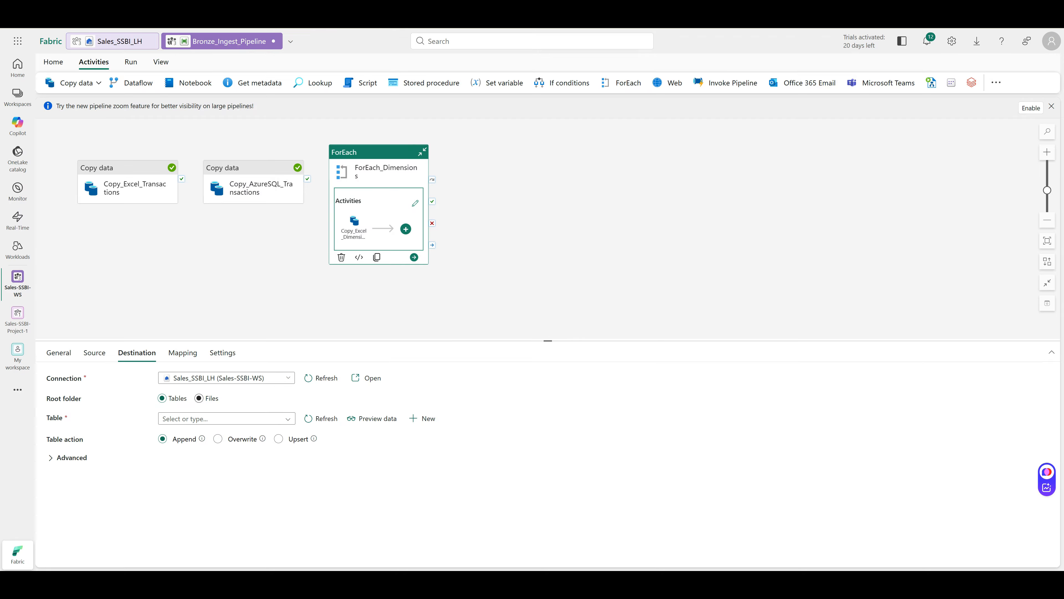
Write to lakehouse Files at directory bronze/dims with file name expression @(item()).csv
{"action": "left_click", "coordinate": [199, 398]}
{"action": "type", "text": "bronze"}
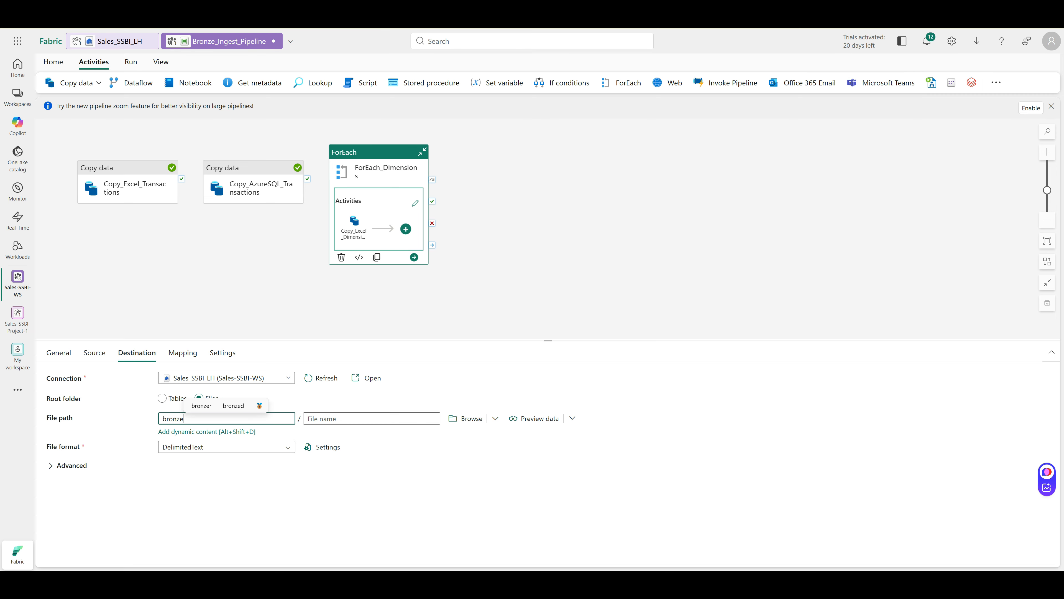
{"action": "type", "text": "/dims"}
{"action": "left_click", "coordinate": [372, 418]}
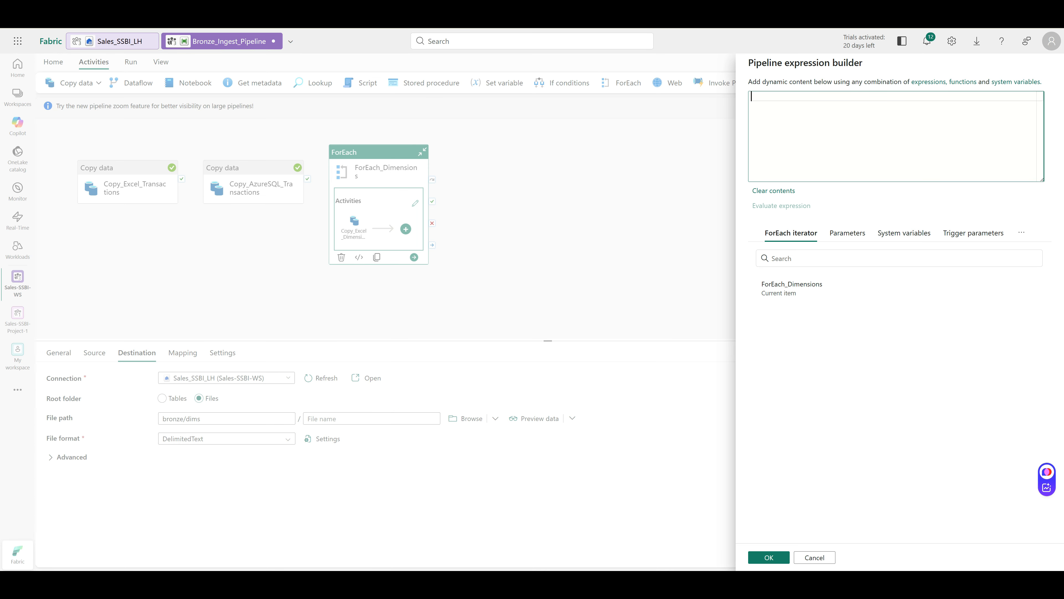
{"action": "type", "text": "@item"}
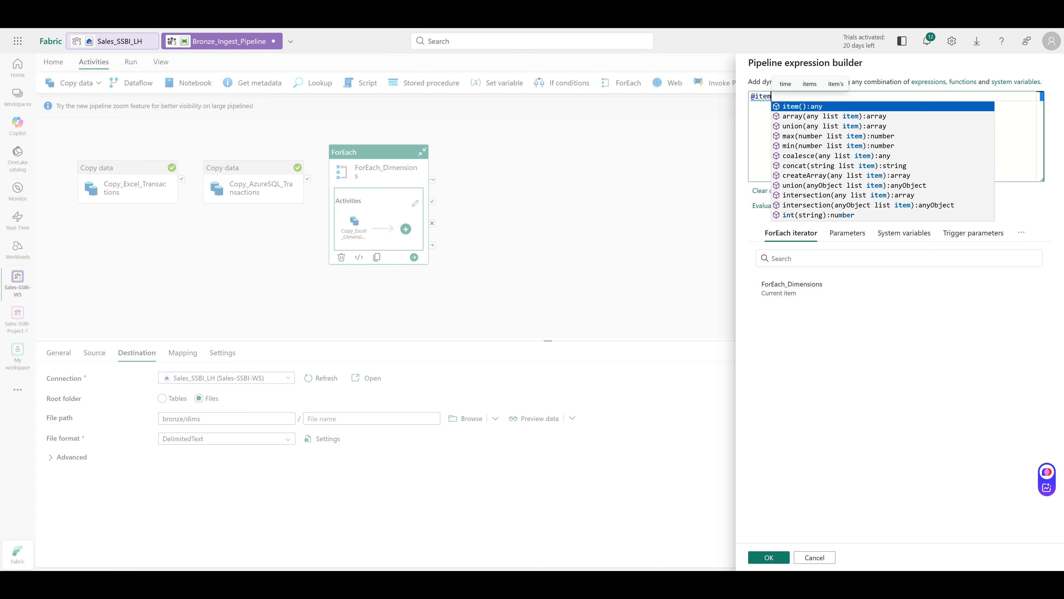
{"action": "key", "text": "Return"}
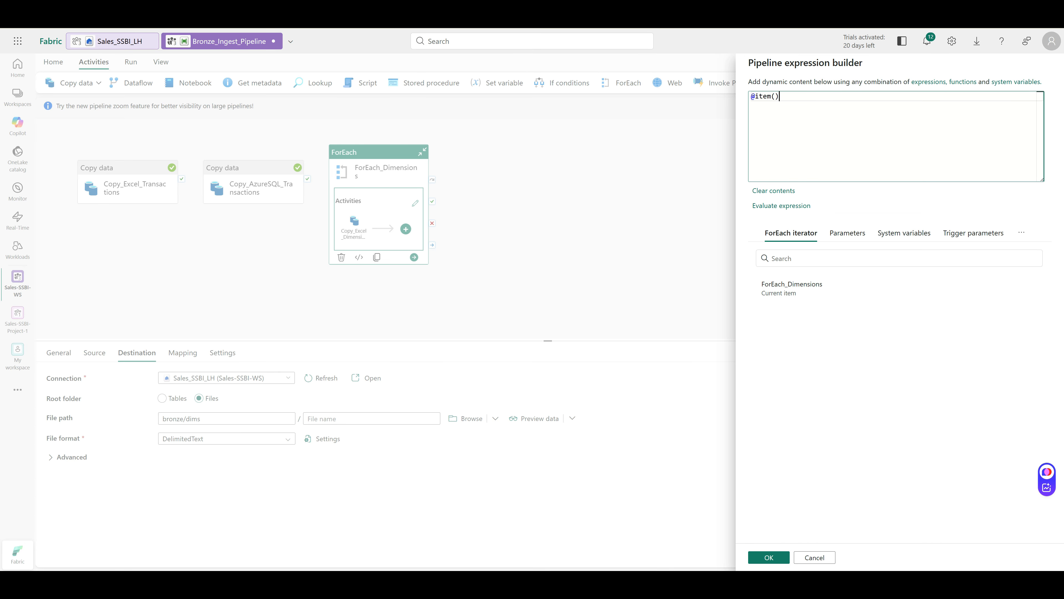
{"action": "type", "text": ")"}
{"action": "key", "text": "Left"}
{"action": "key", "text": "Left"}
{"action": "key", "text": "Left"}
{"action": "key", "text": "Left"}
{"action": "type", "text": "("}
{"action": "left_click", "coordinate": [788, 97]}
{"action": "type", "text": ".csv"}
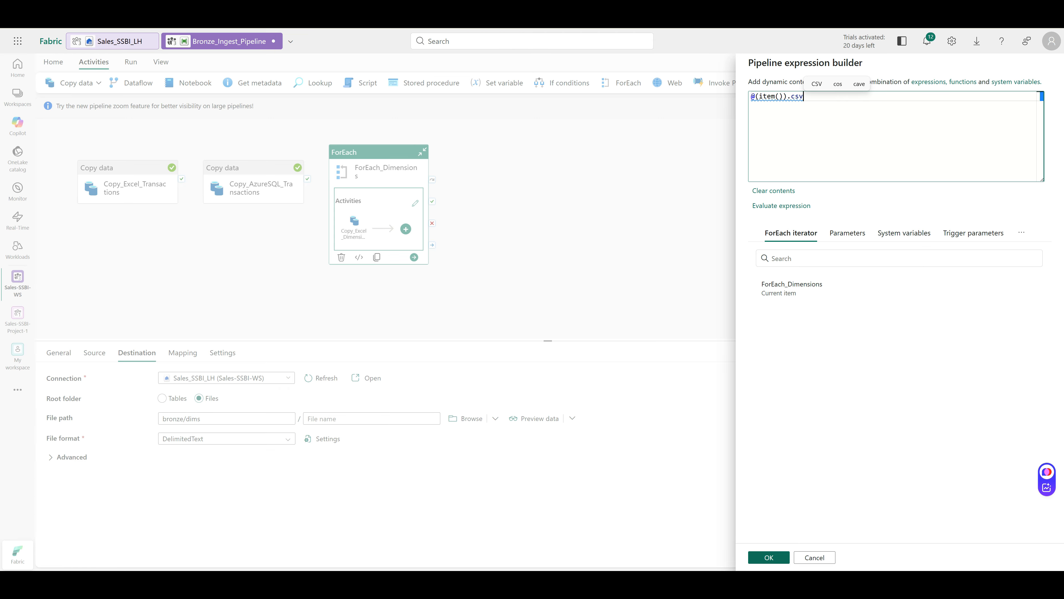
{"action": "left_click", "coordinate": [769, 557]}
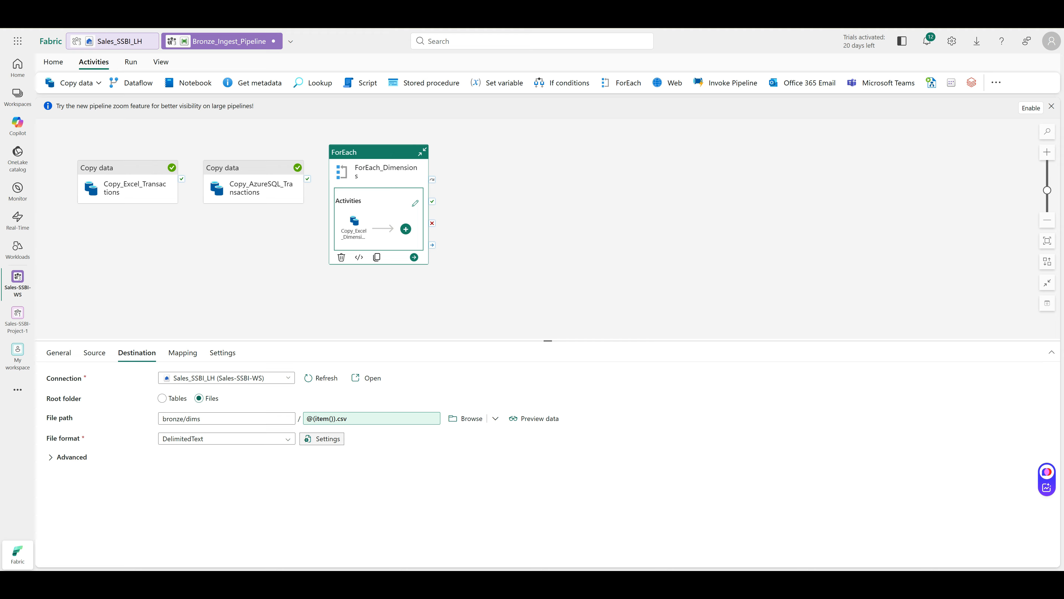
{"action": "left_click", "coordinate": [323, 438]}
Close the delimited text settings unchanged and select the ForEach_Dimensions activity
{"action": "left_click", "coordinate": [668, 446]}
{"action": "left_click", "coordinate": [172, 260]}
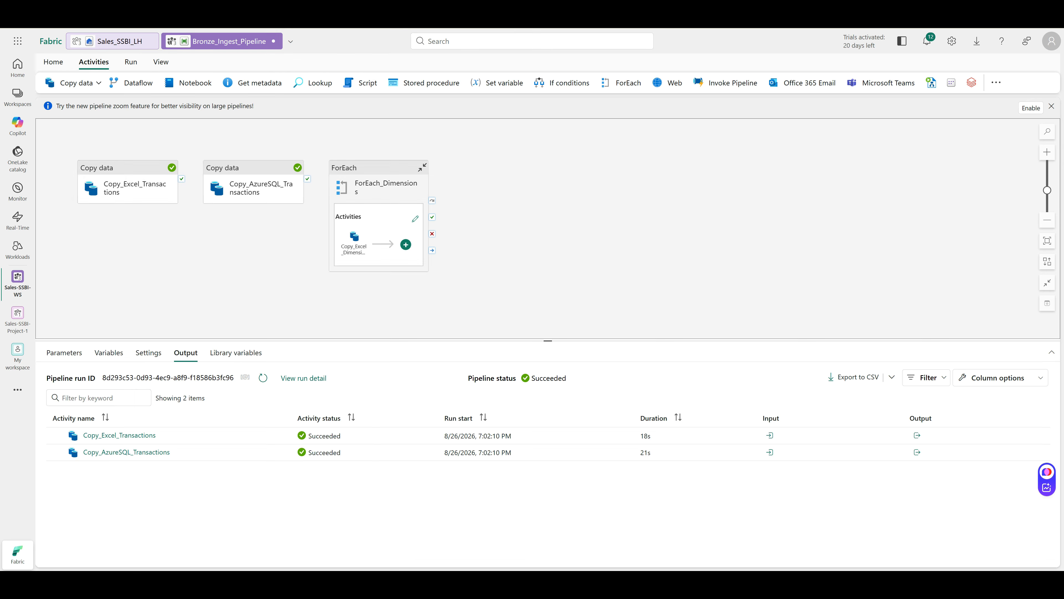
{"action": "left_click", "coordinate": [382, 188]}
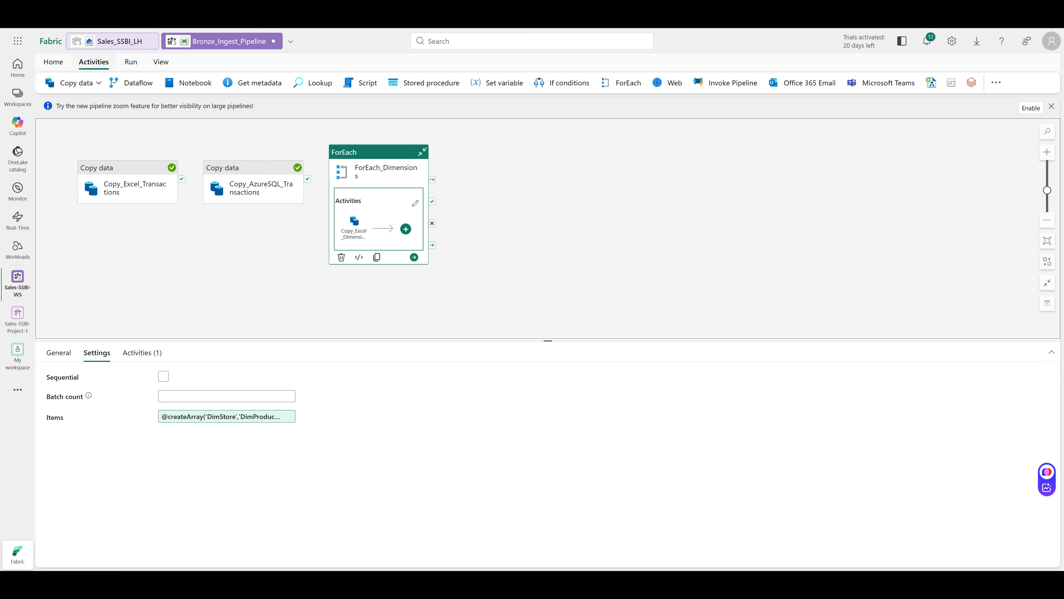
Save, validate and run Bronze_Ingest_Pipeline, which ends with a Failed status
{"action": "left_click", "coordinate": [53, 61]}
{"action": "left_click", "coordinate": [50, 82]}
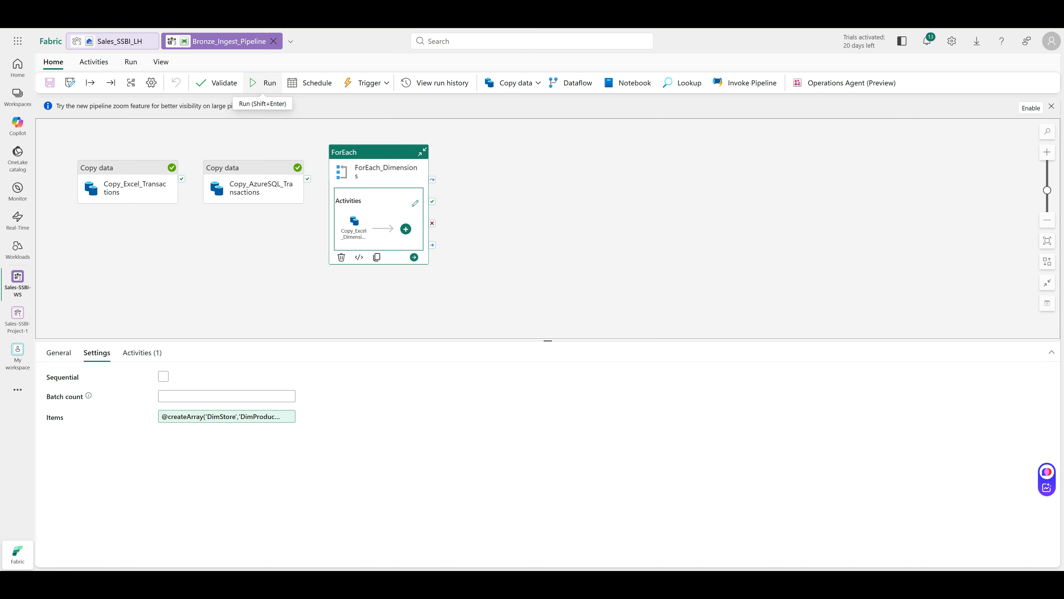
{"action": "left_click", "coordinate": [217, 82]}
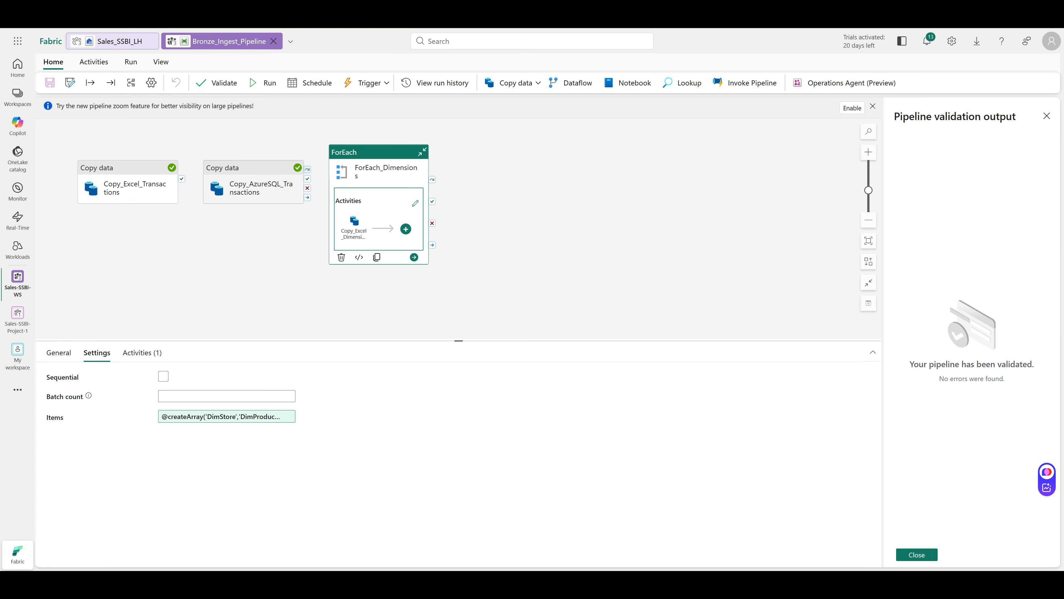
{"action": "key", "text": "shift+Return"}
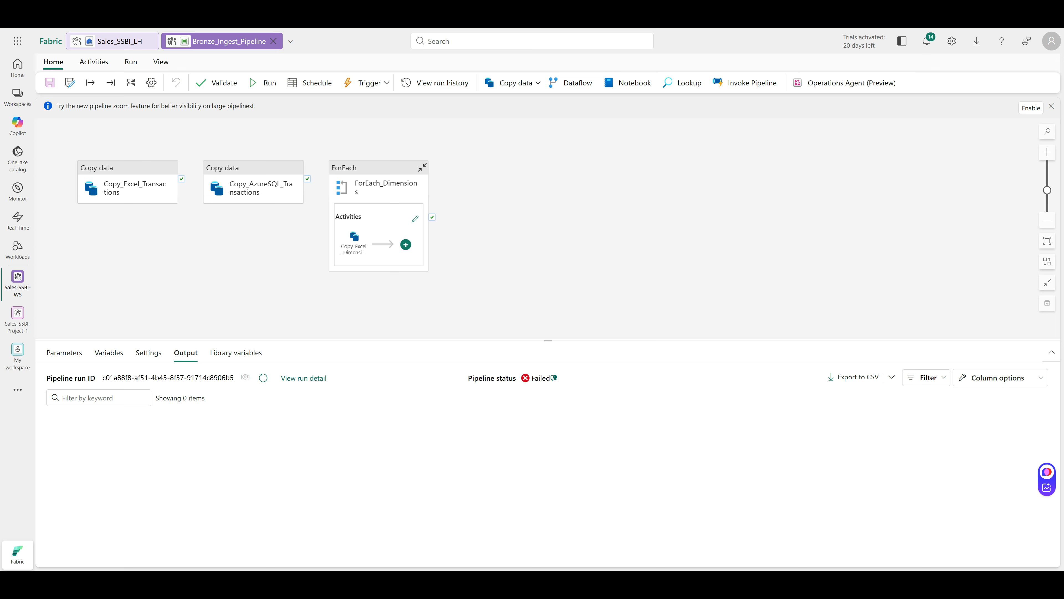
From the failed run's details, correct the destination file name expression to @{item()}.csv
{"action": "left_click", "coordinate": [304, 378]}
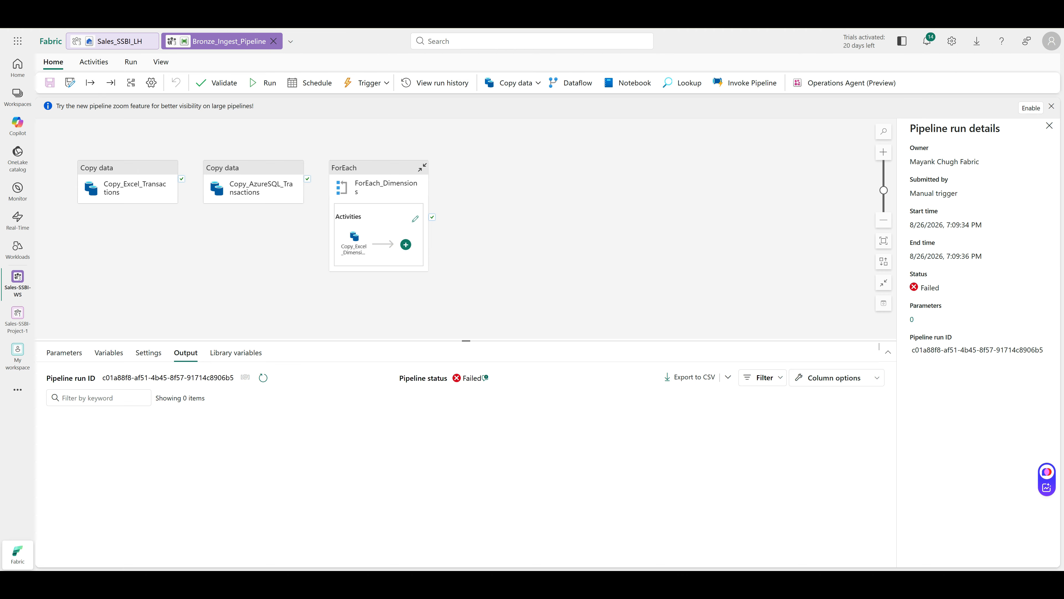
{"action": "left_click", "coordinate": [587, 243]}
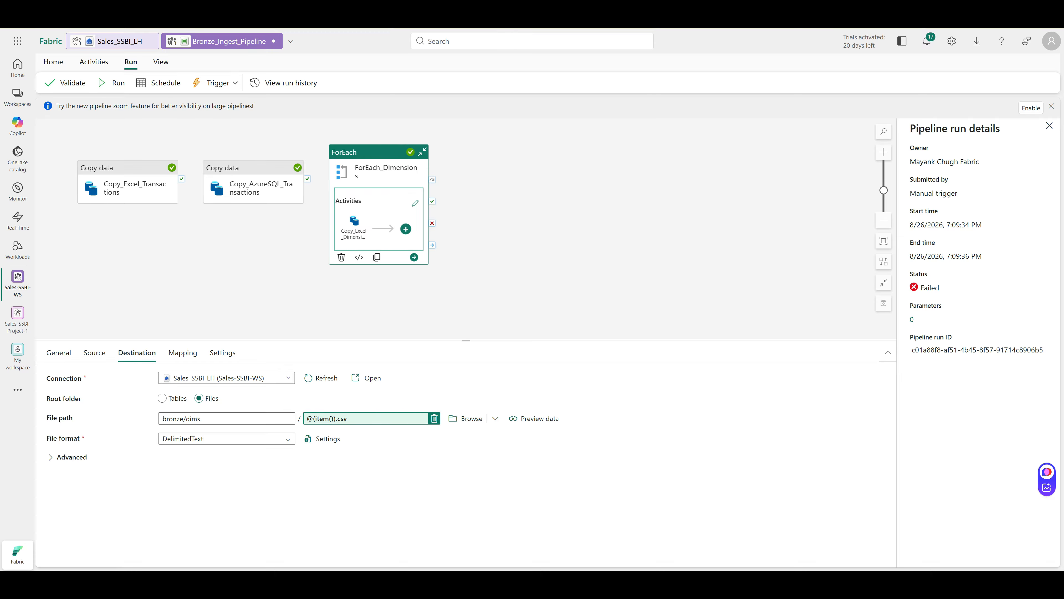
{"action": "left_click", "coordinate": [367, 418]}
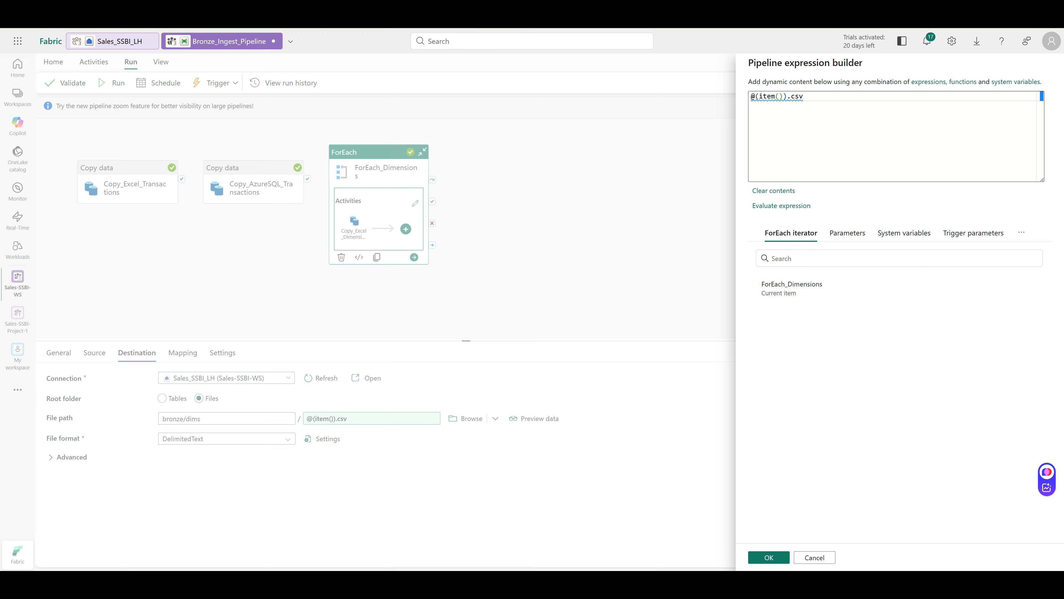
{"action": "left_click", "coordinate": [787, 97]}
{"action": "key", "text": "BackSpace"}
{"action": "type", "text": "}"}
{"action": "left_click", "coordinate": [757, 97]}
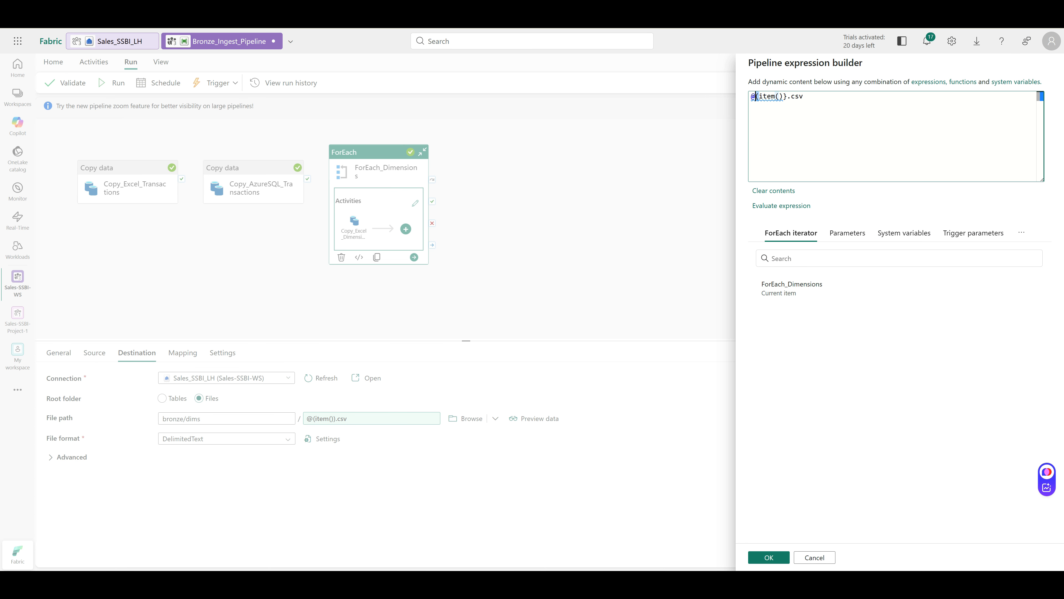
{"action": "type", "text": "{"}
{"action": "key", "text": "Delete"}
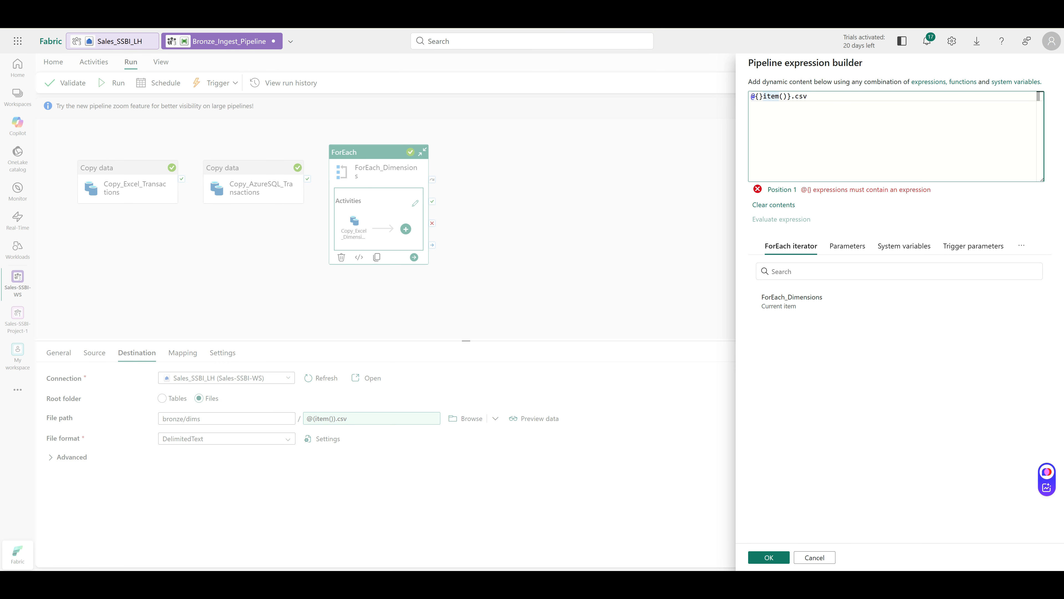
{"action": "key", "text": "Delete"}
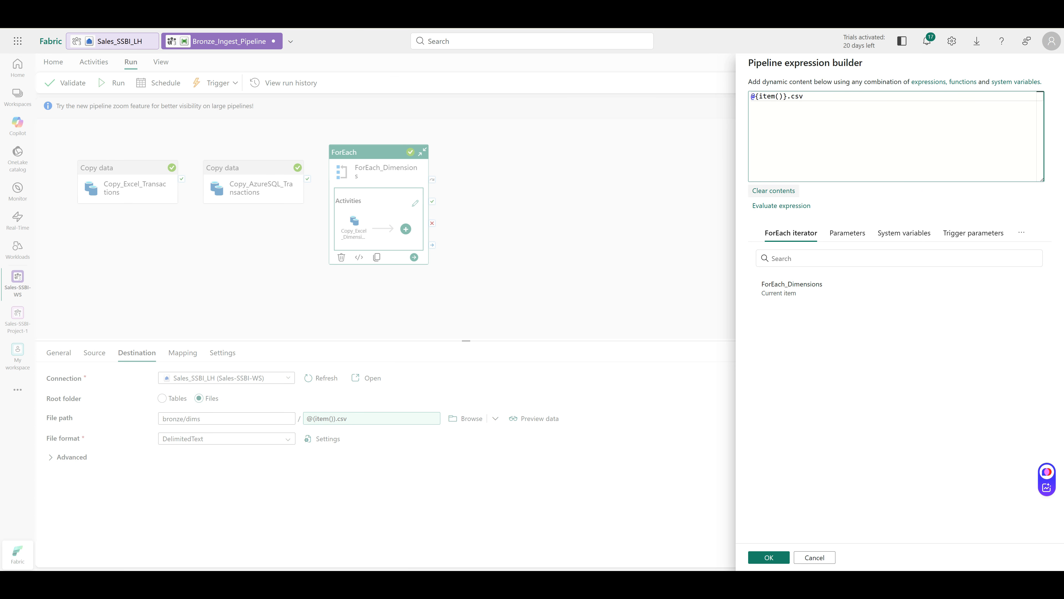
{"action": "left_click", "coordinate": [768, 557]}
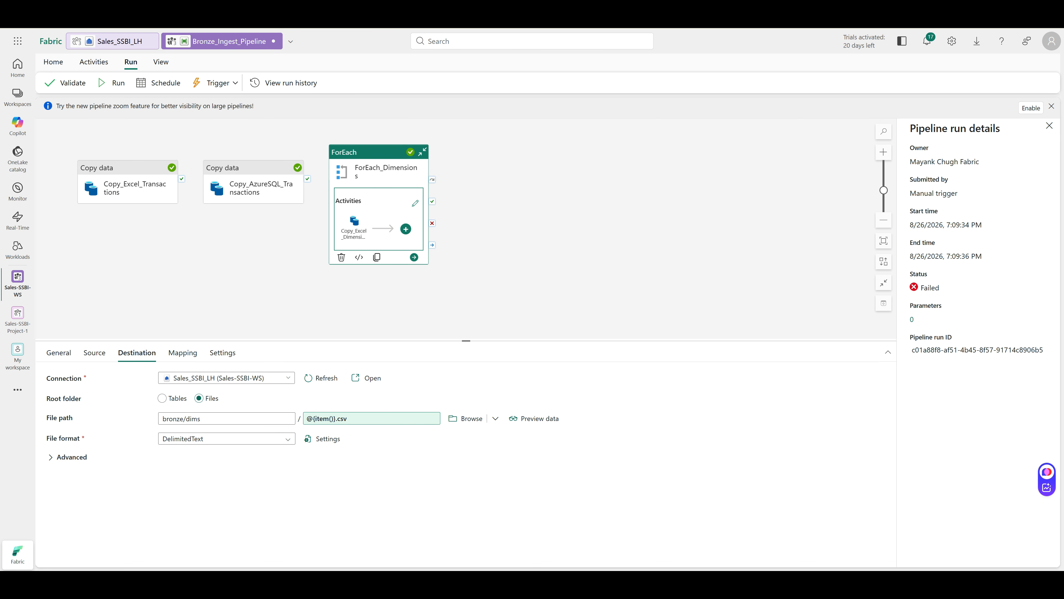
Save the corrected pipeline and rerun it so every Copy_Excel_Dimension iteration succeeds
{"action": "left_click", "coordinate": [53, 62]}
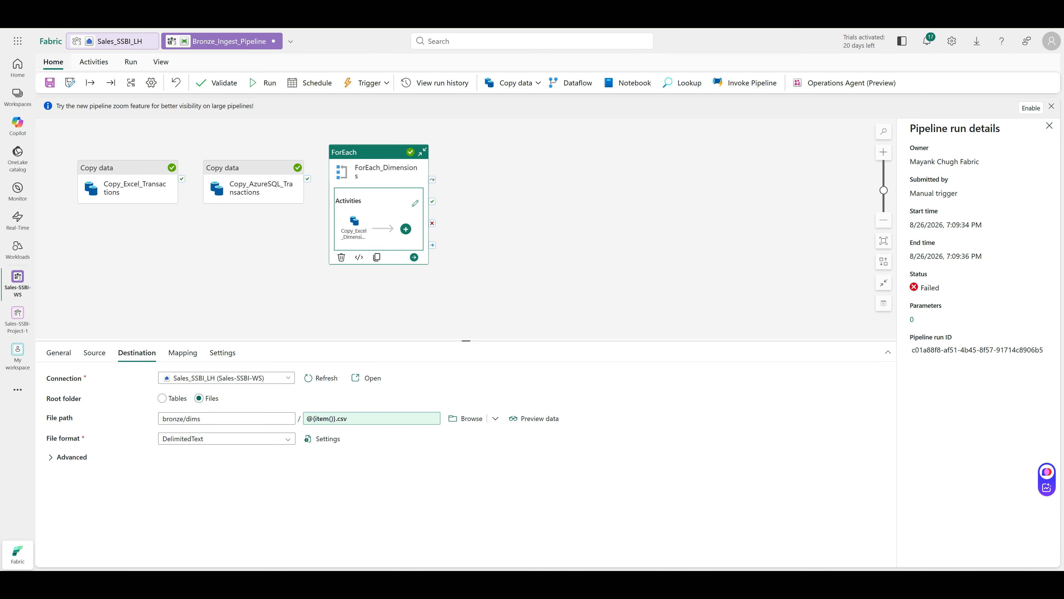
{"action": "left_click", "coordinate": [49, 83]}
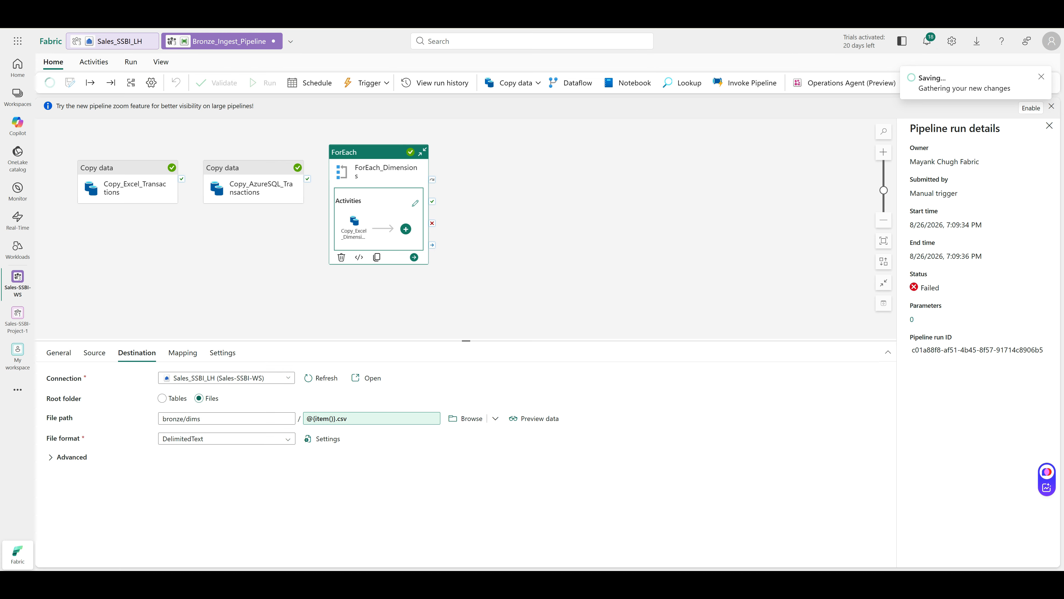
{"action": "left_click", "coordinate": [130, 62]}
{"action": "left_click", "coordinate": [112, 82]}
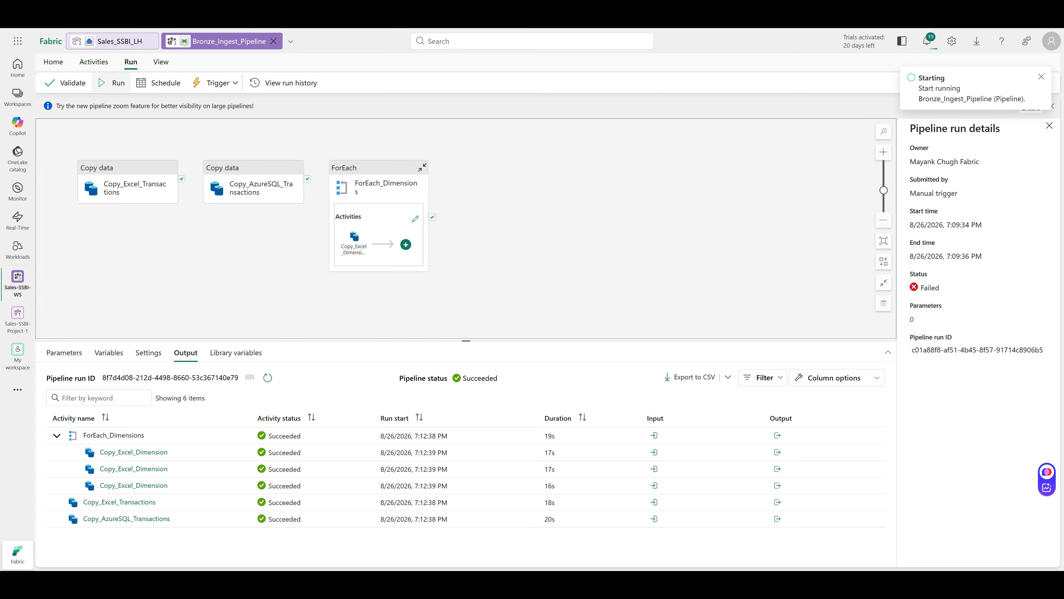
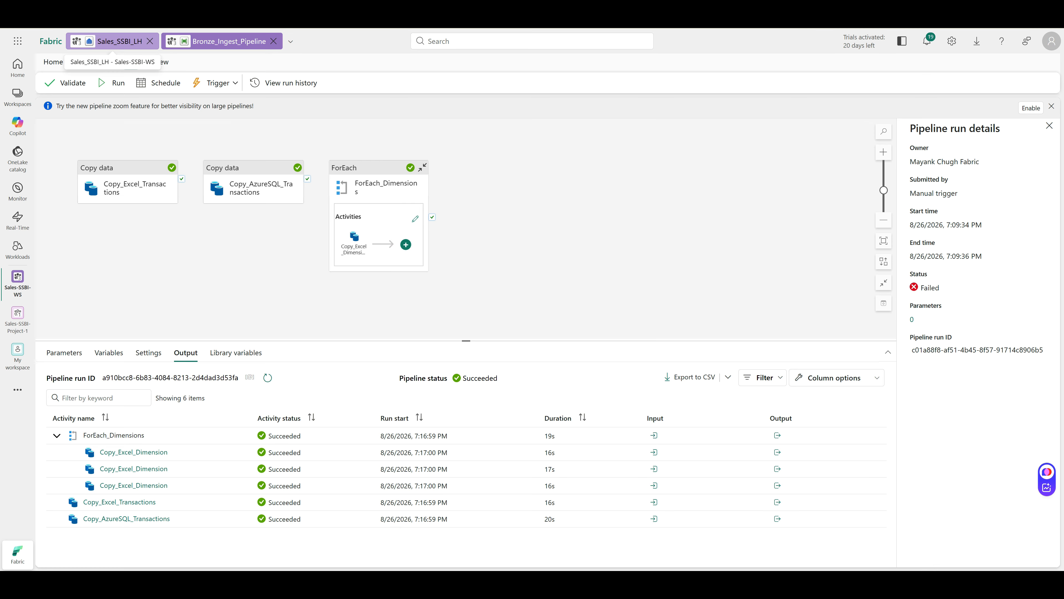
Switch from the pipeline editor to the Sales_SSBI_LH SQL analytics endpoint tab
{"action": "left_click", "coordinate": [112, 42]}
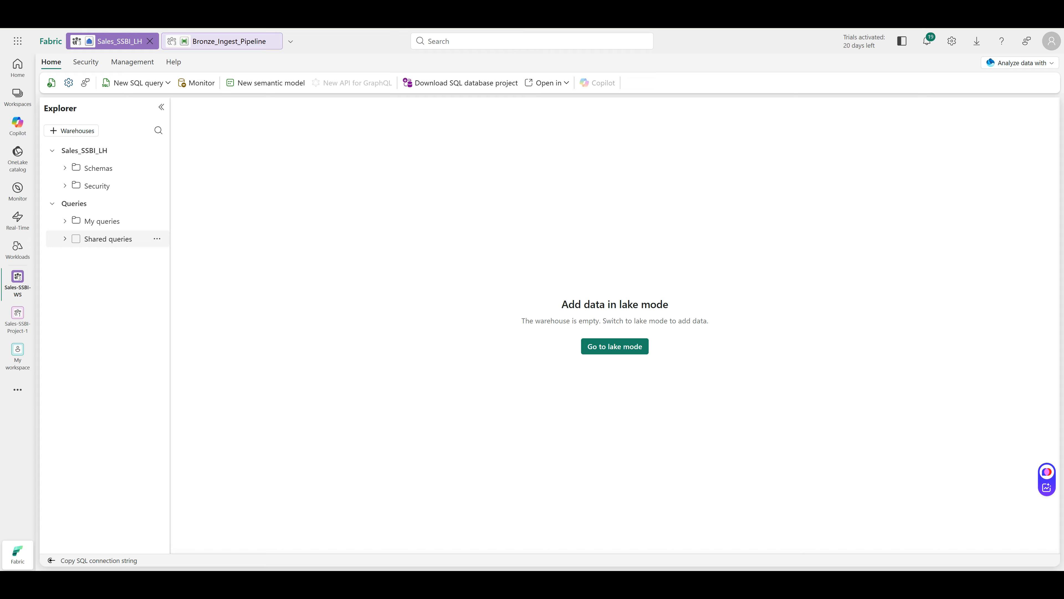
Expand Schemas, Security and the query folders in Explorer, then list the Sales-SSBI-WS workspace items
{"action": "left_click", "coordinate": [64, 167]}
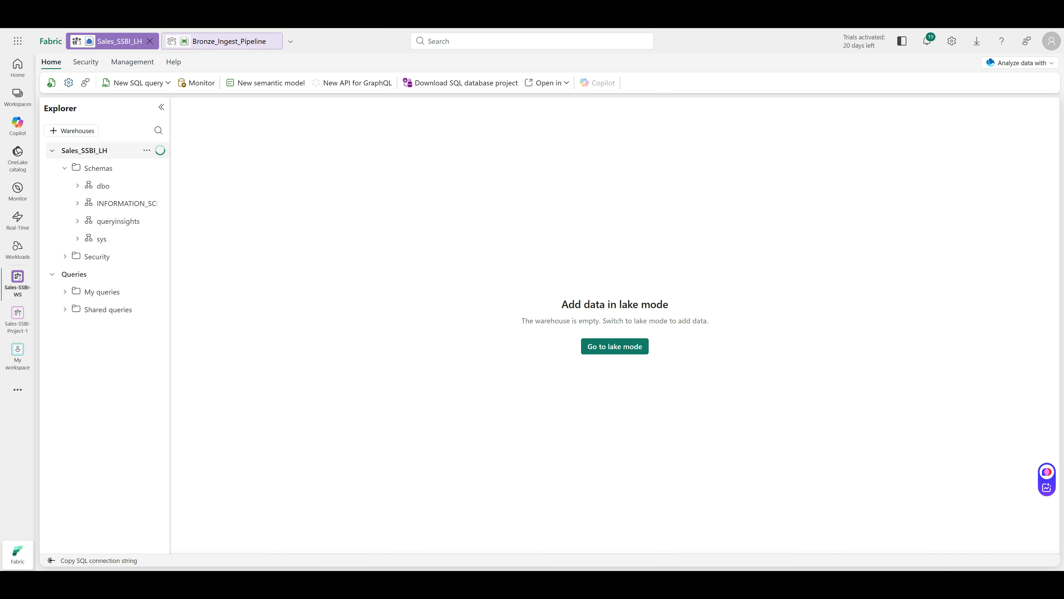
{"action": "left_click", "coordinate": [83, 309]}
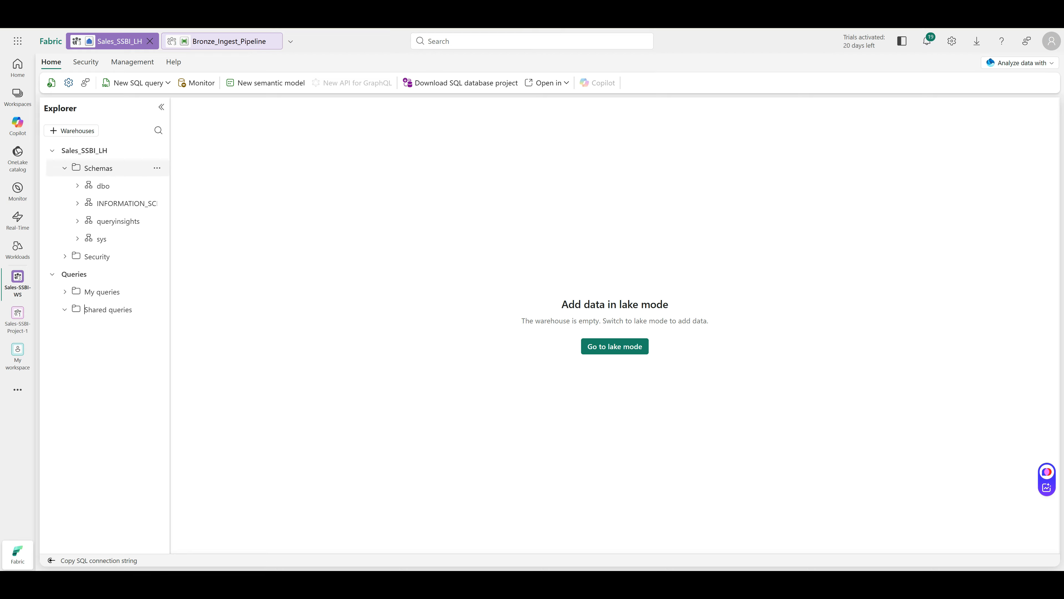
{"action": "left_click", "coordinate": [94, 256]}
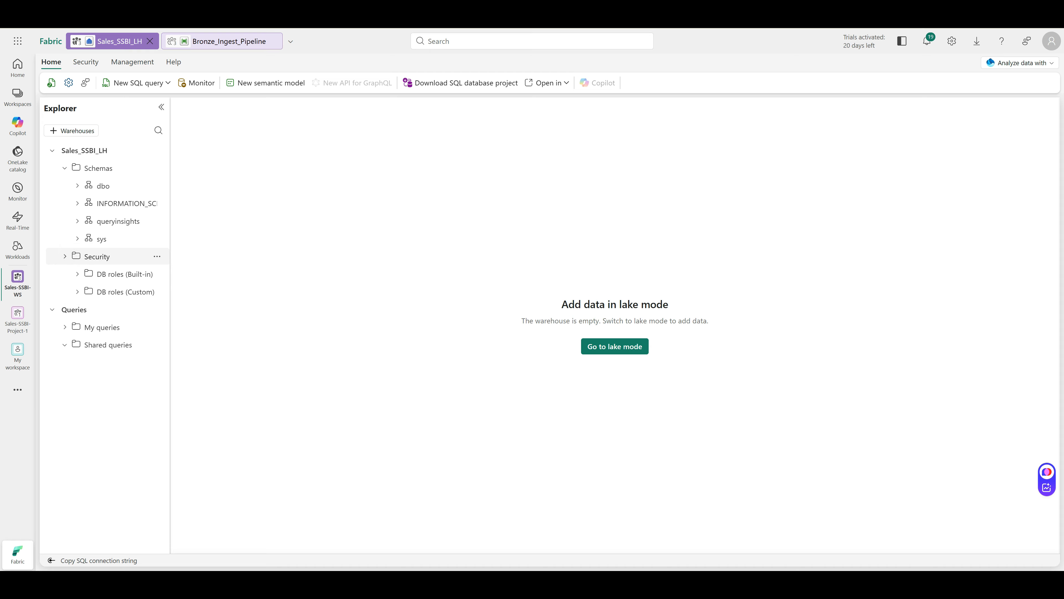
{"action": "left_click", "coordinate": [102, 328]}
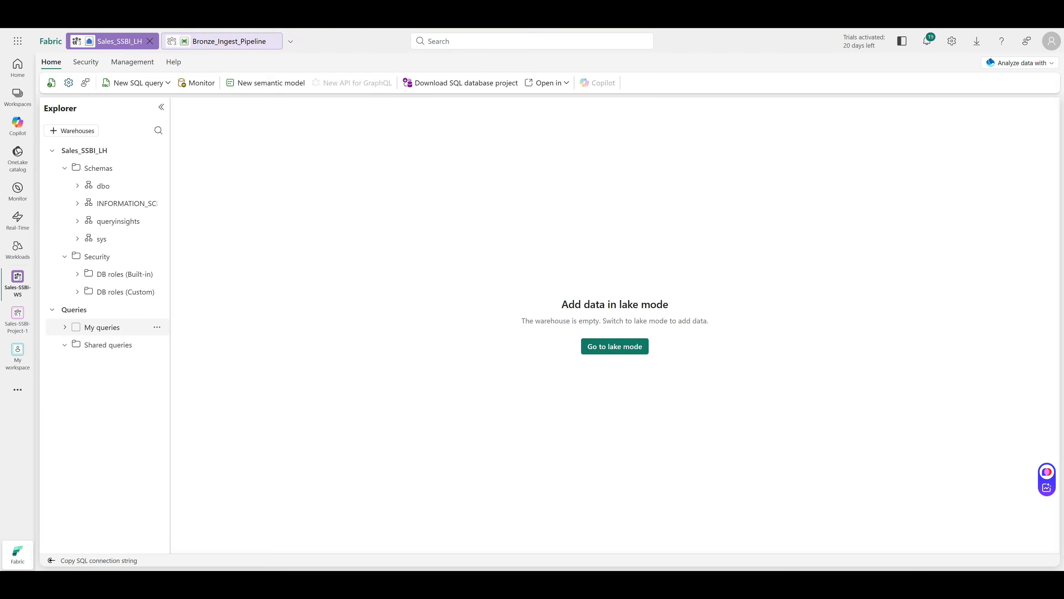
{"action": "left_click", "coordinate": [108, 345]}
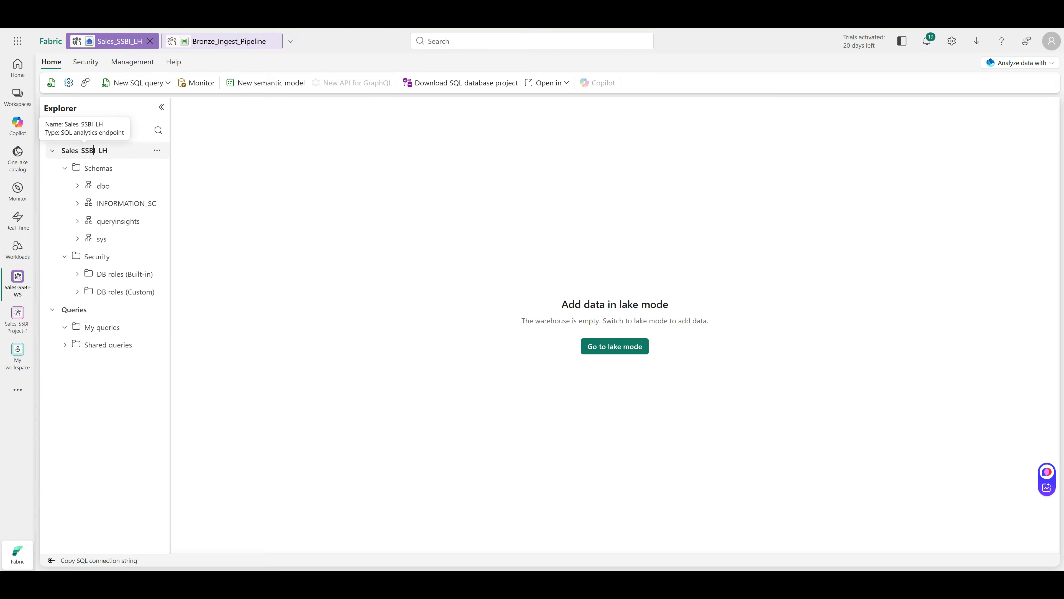
{"action": "left_click", "coordinate": [226, 234]}
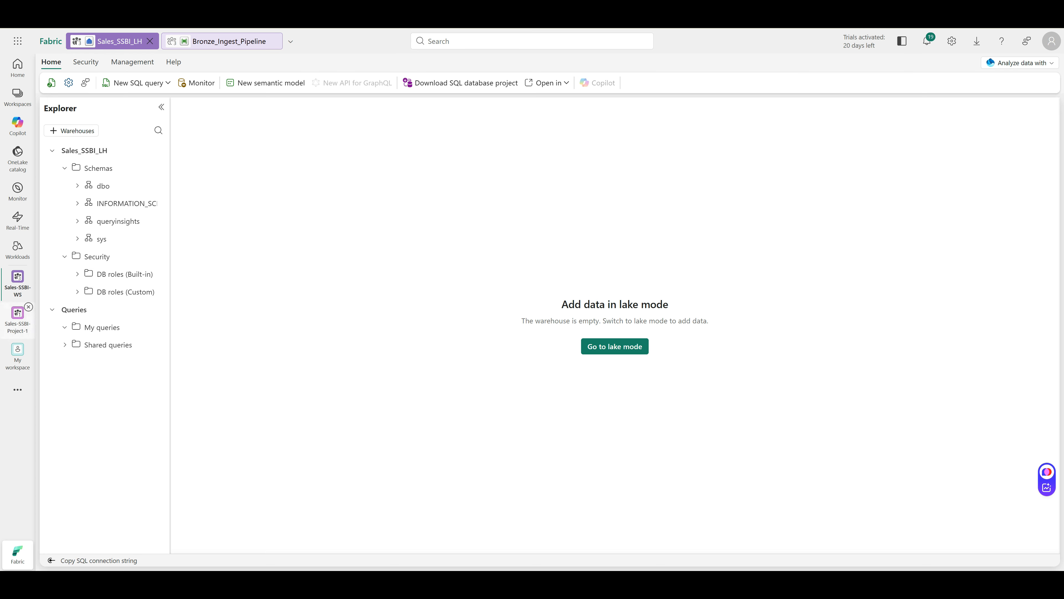
{"action": "left_click", "coordinate": [18, 283]}
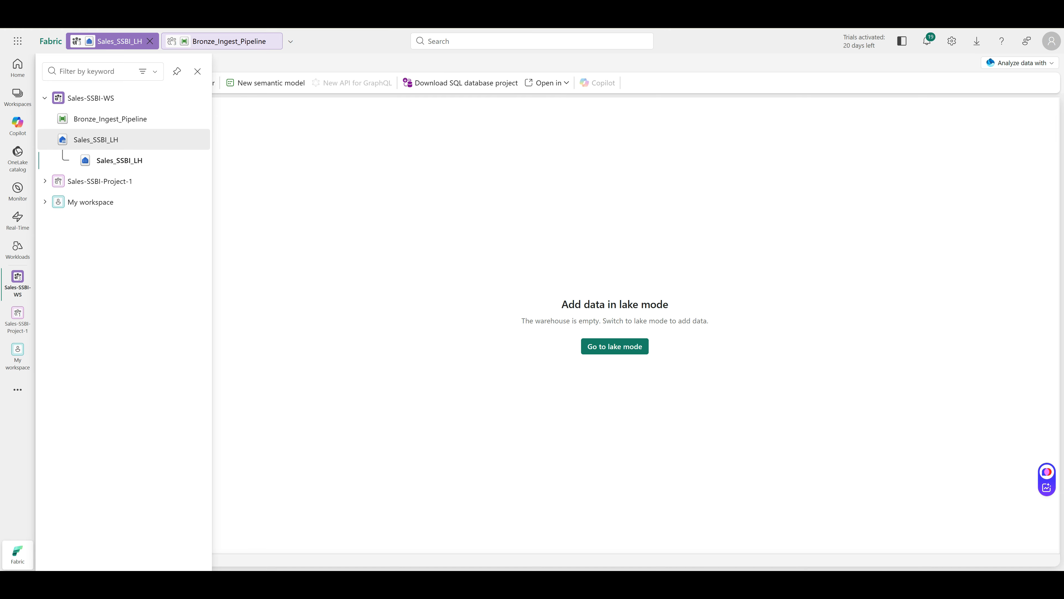
In Sales_SSBI_LH, refresh Files and verify bronze/dims holds DimProduct.csv, DimStore.csv and DimTarget.csv, then return to the pipeline
{"action": "left_click", "coordinate": [95, 139]}
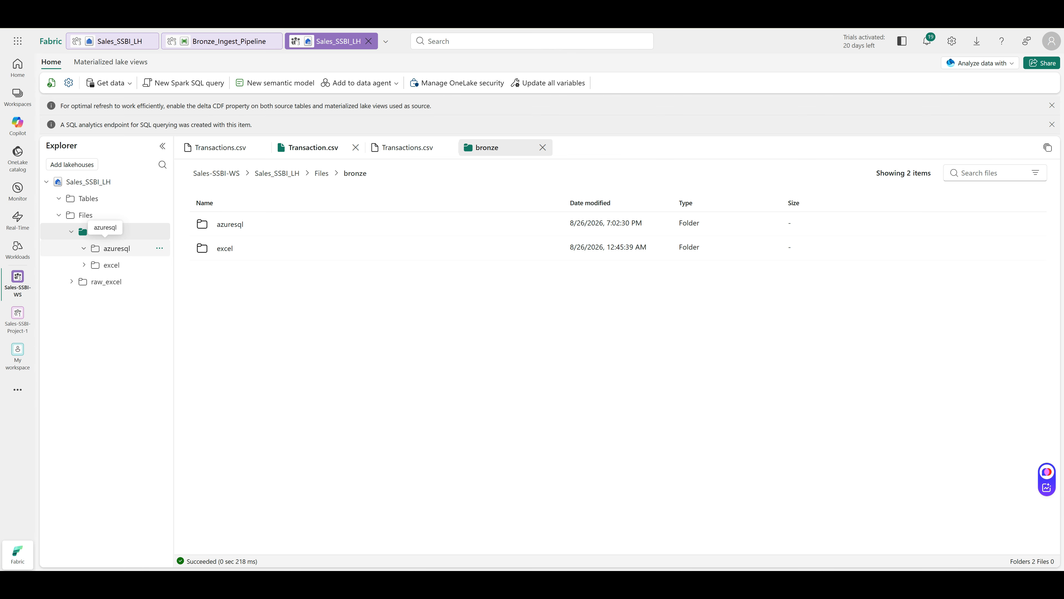
{"action": "left_click", "coordinate": [85, 214]}
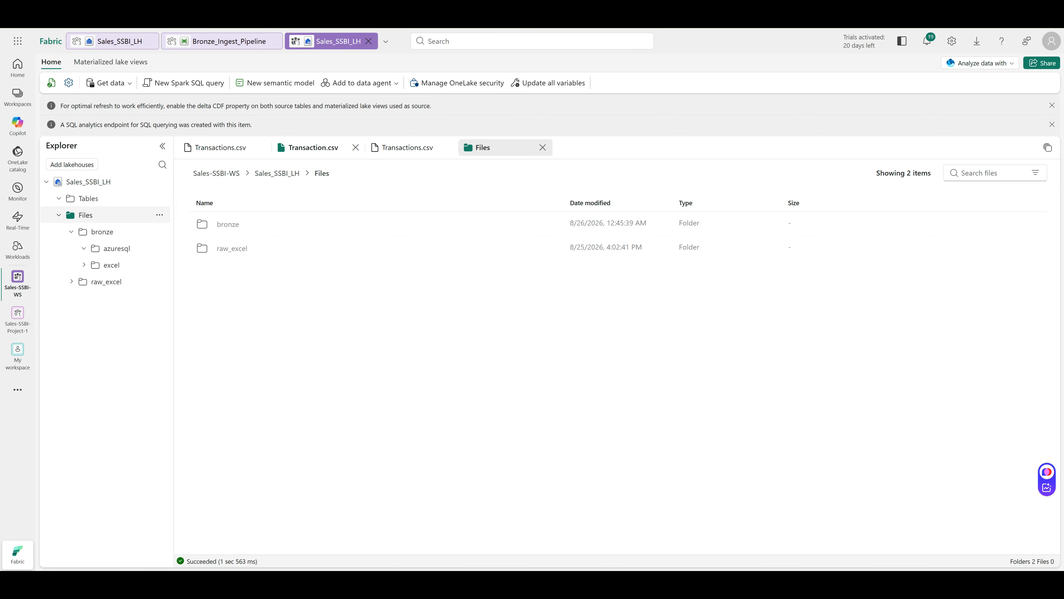
{"action": "left_click", "coordinate": [159, 215]}
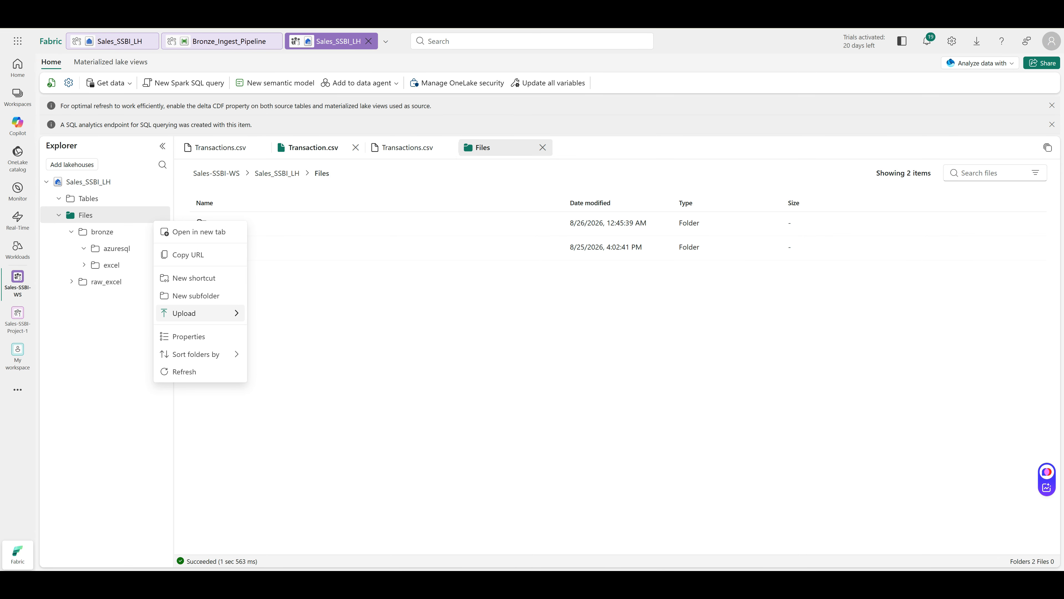
{"action": "left_click", "coordinate": [184, 372]}
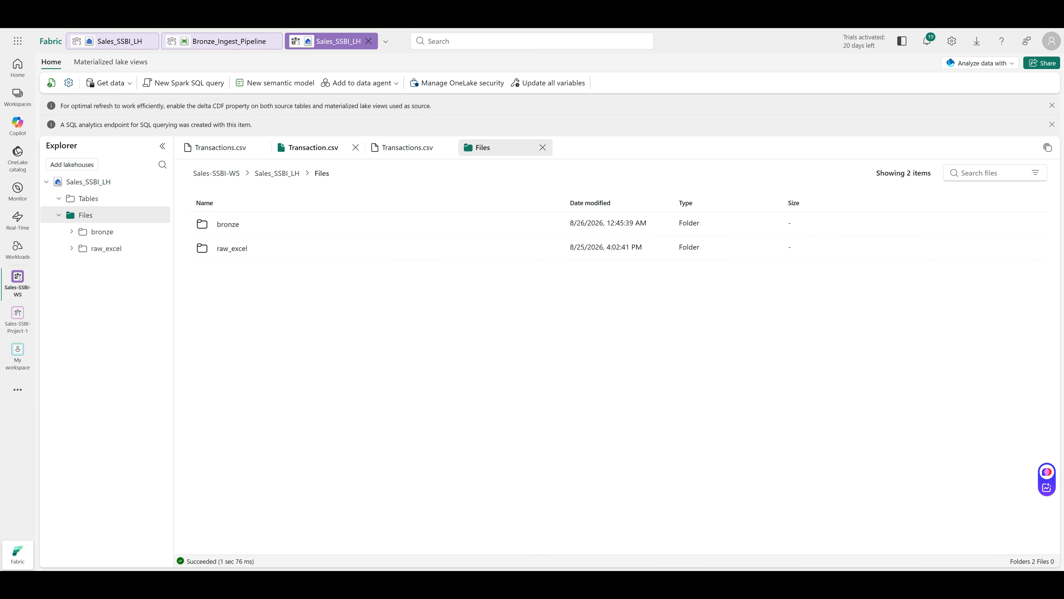
{"action": "left_click", "coordinate": [72, 231]}
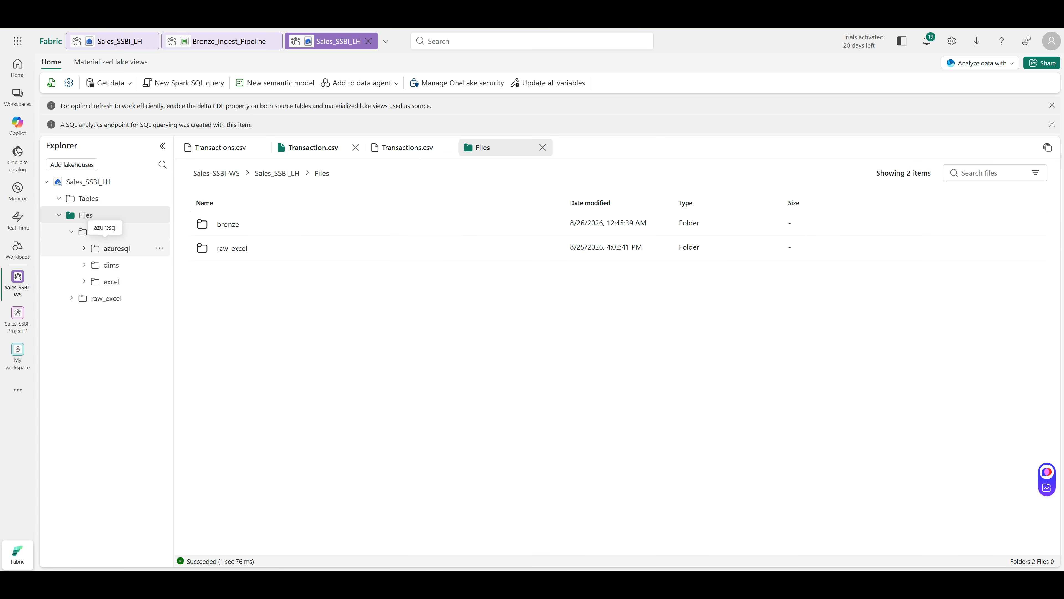
{"action": "left_click", "coordinate": [111, 264]}
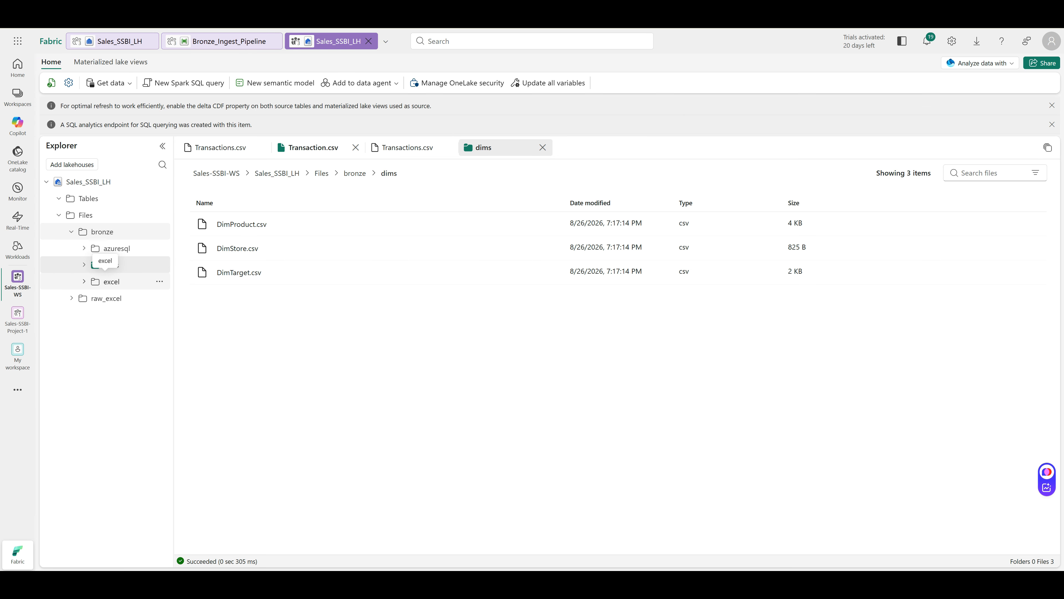
{"action": "left_click", "coordinate": [112, 282]}
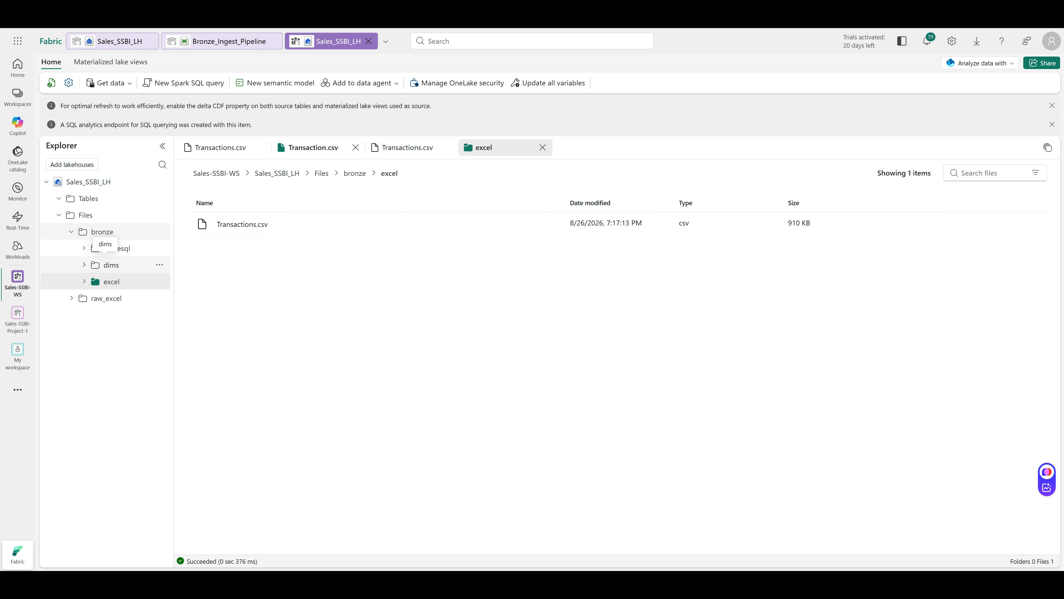
{"action": "left_click", "coordinate": [111, 265]}
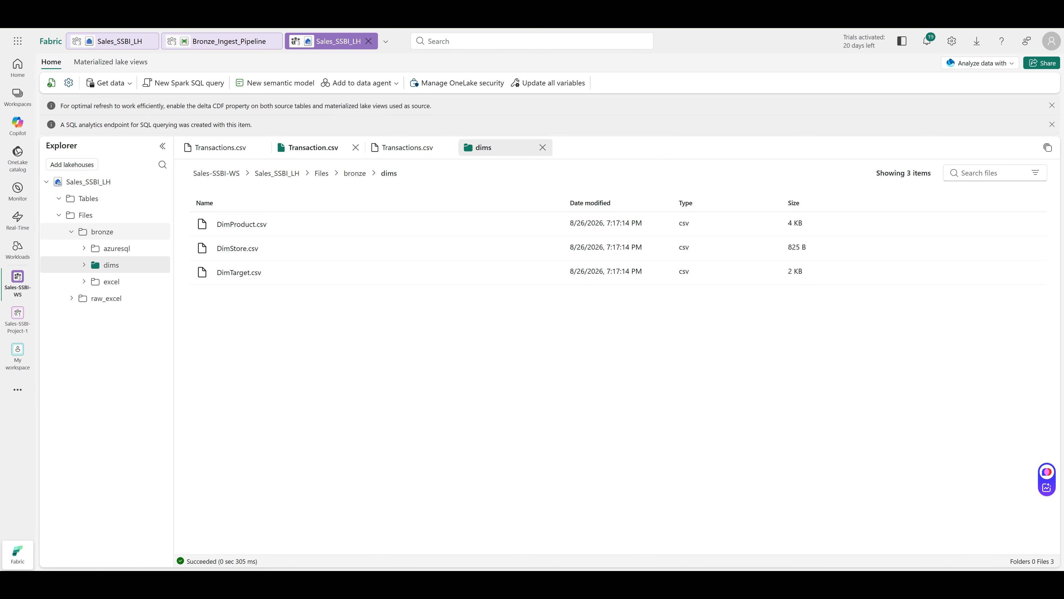
{"action": "left_click", "coordinate": [226, 41]}
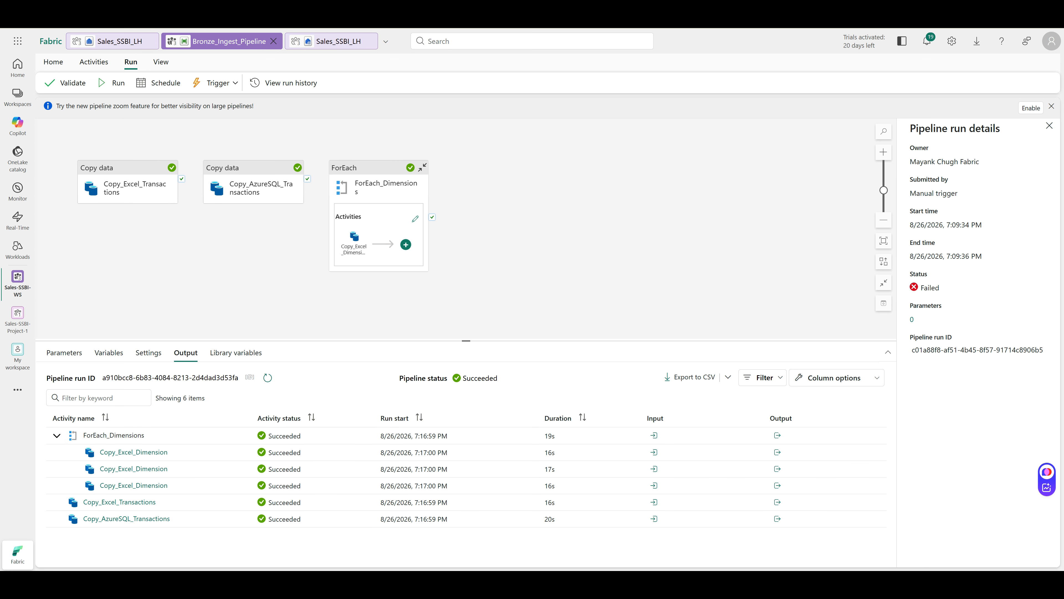
Check ForEach_Dimensions' Items list and its inner copy activity's destination path, then list addable activities
{"action": "left_click", "coordinate": [368, 180]}
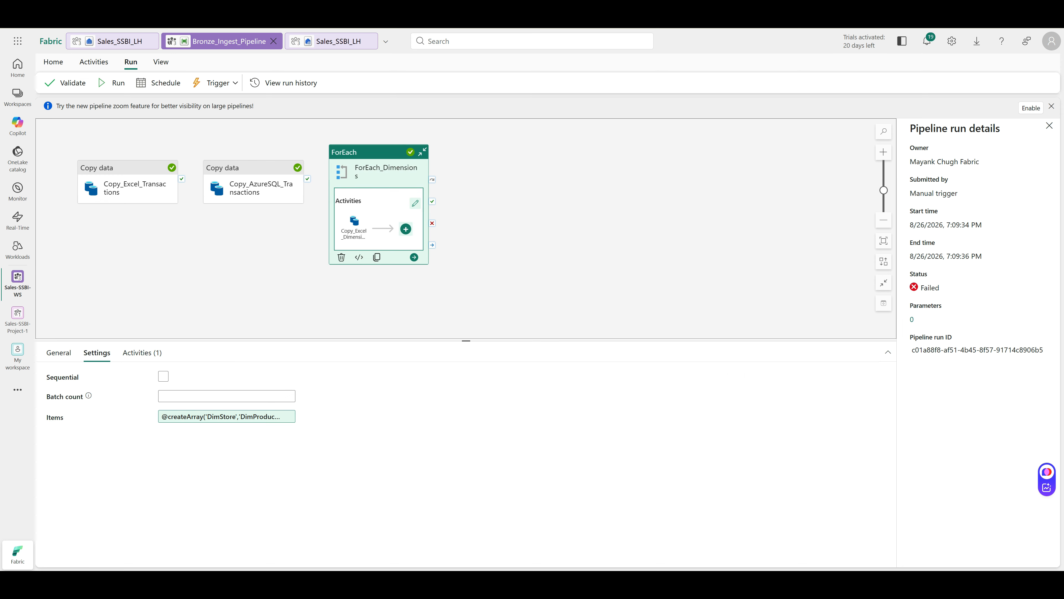
{"action": "left_click", "coordinate": [354, 228]}
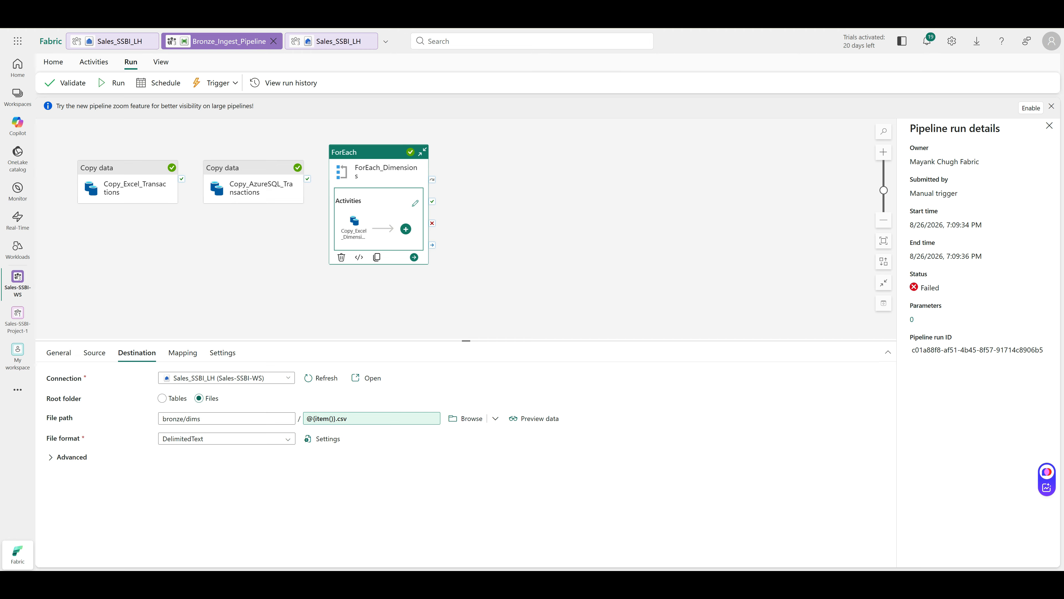
{"action": "left_click", "coordinate": [520, 252]}
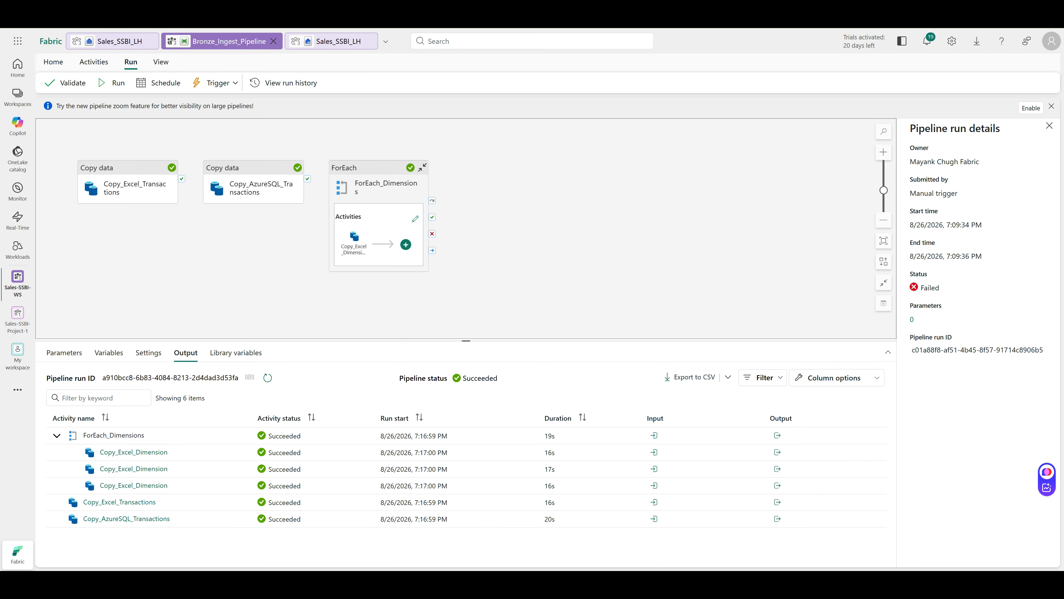
{"action": "left_click", "coordinate": [94, 61]}
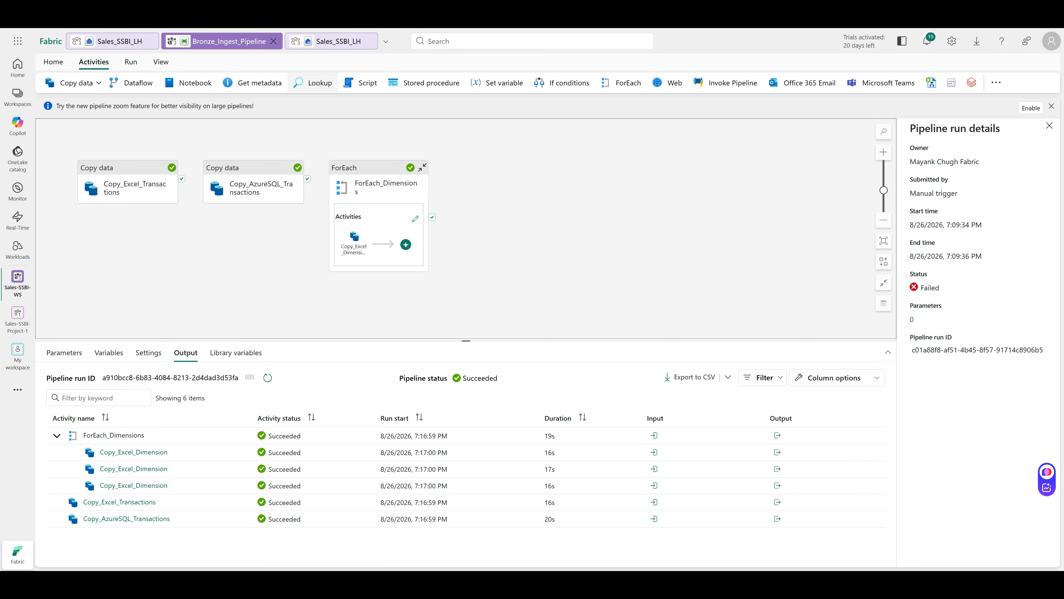
Add a ForEach activity to the pipeline named ForEach_AzureQL_Dimensions
{"action": "left_click", "coordinate": [621, 82]}
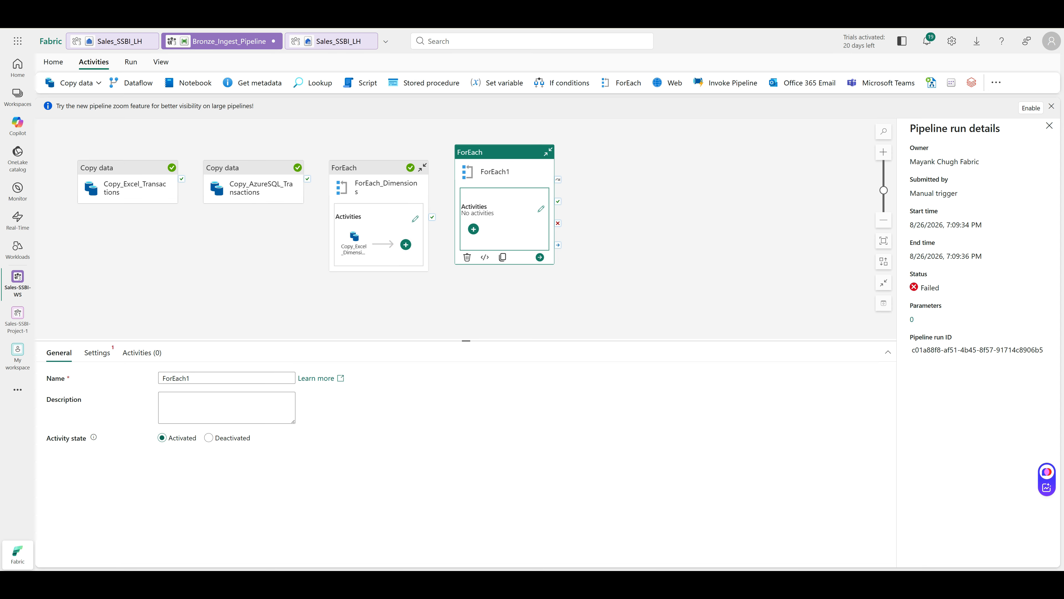
{"action": "double_click", "coordinate": [189, 378]}
{"action": "type", "text": "ForEach_AzureQL_Dimensions"}
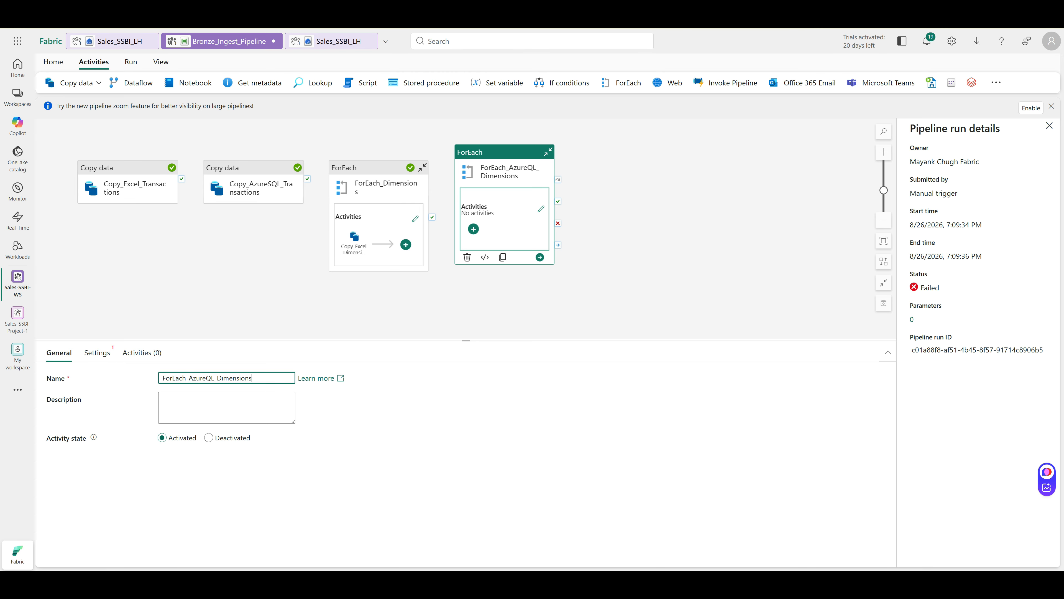
{"action": "left_click", "coordinate": [97, 352]}
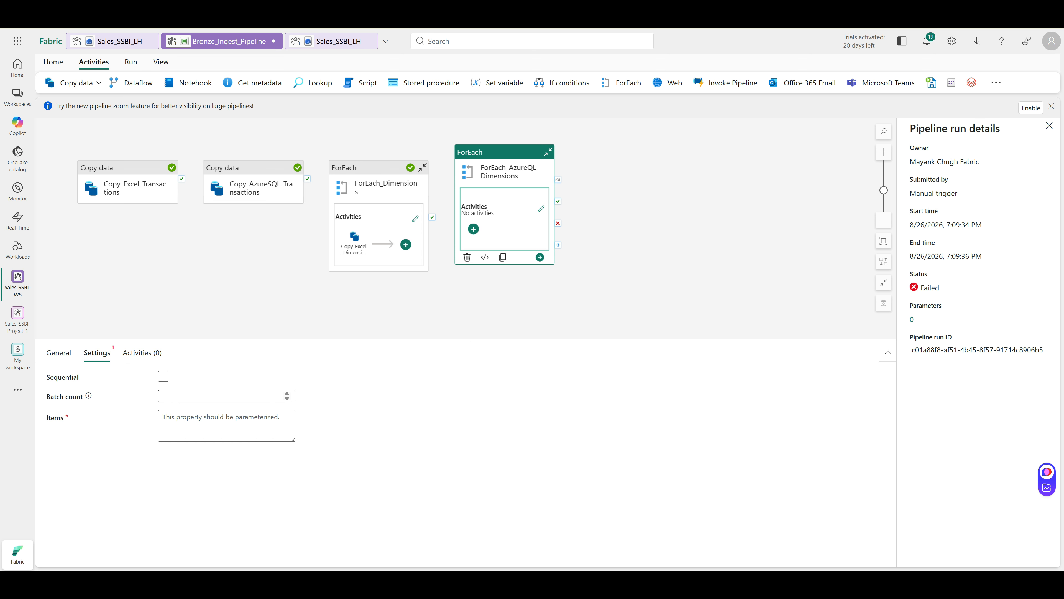
{"action": "left_click", "coordinate": [227, 396]}
{"action": "left_click", "coordinate": [226, 426]}
{"action": "key", "text": "alt+shift+d"}
{"action": "type", "text": "@createArray('DimStore','DimProduct','DimTarget')"}
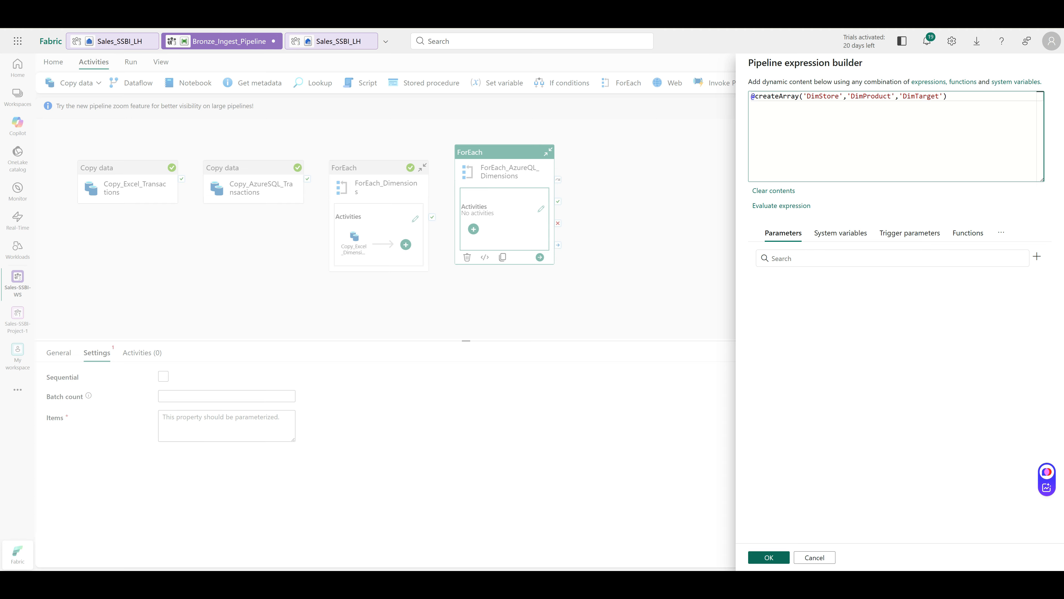
{"action": "left_click", "coordinate": [769, 557]}
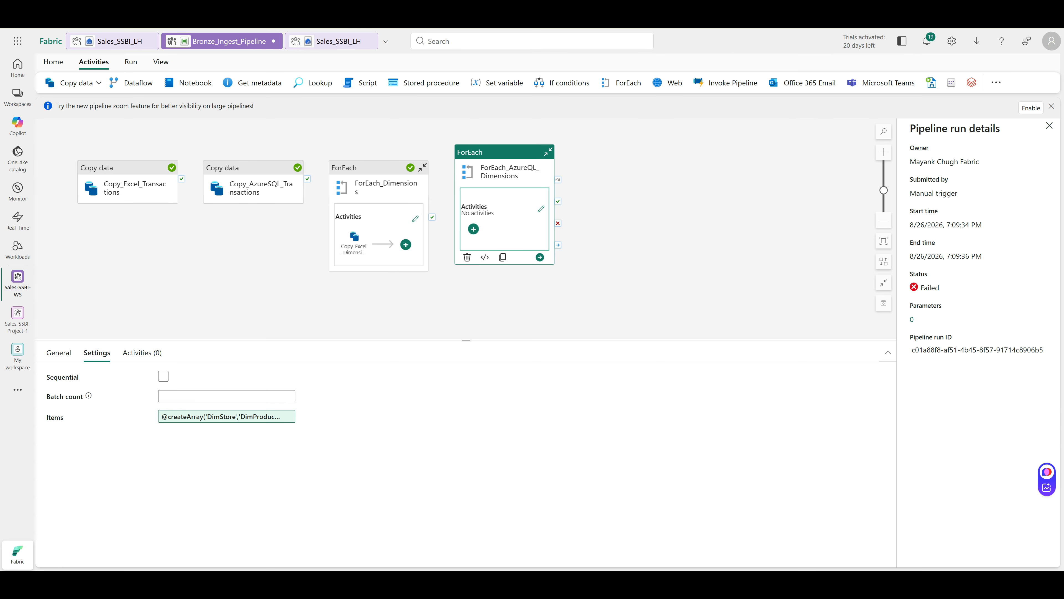
{"action": "left_click", "coordinate": [1049, 125]}
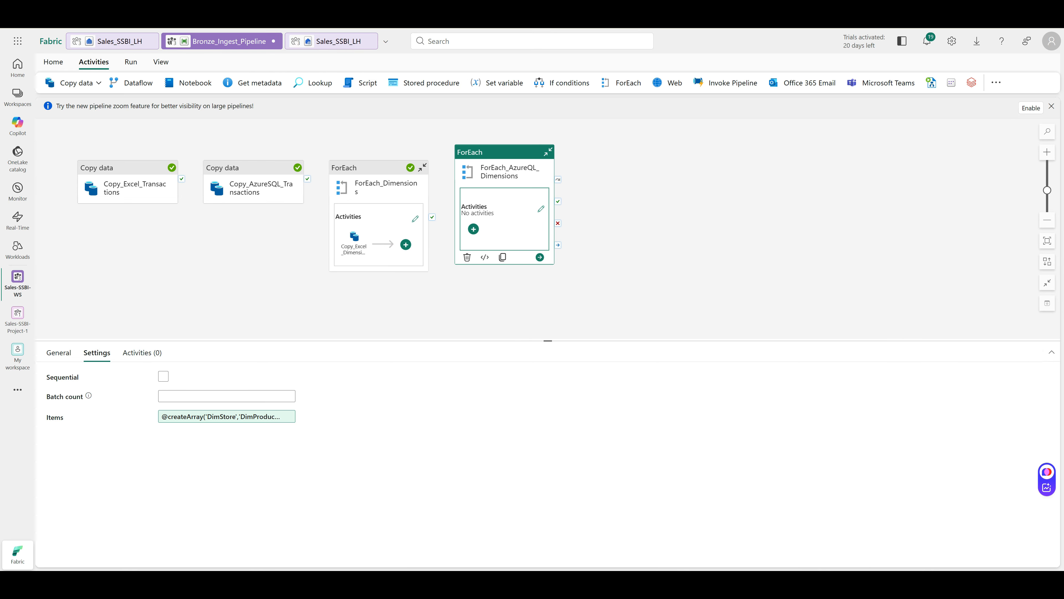
Add a Copy data activity named Copy_AzureSQL_Dimension inside the ForEach loop
{"action": "left_click", "coordinate": [474, 228]}
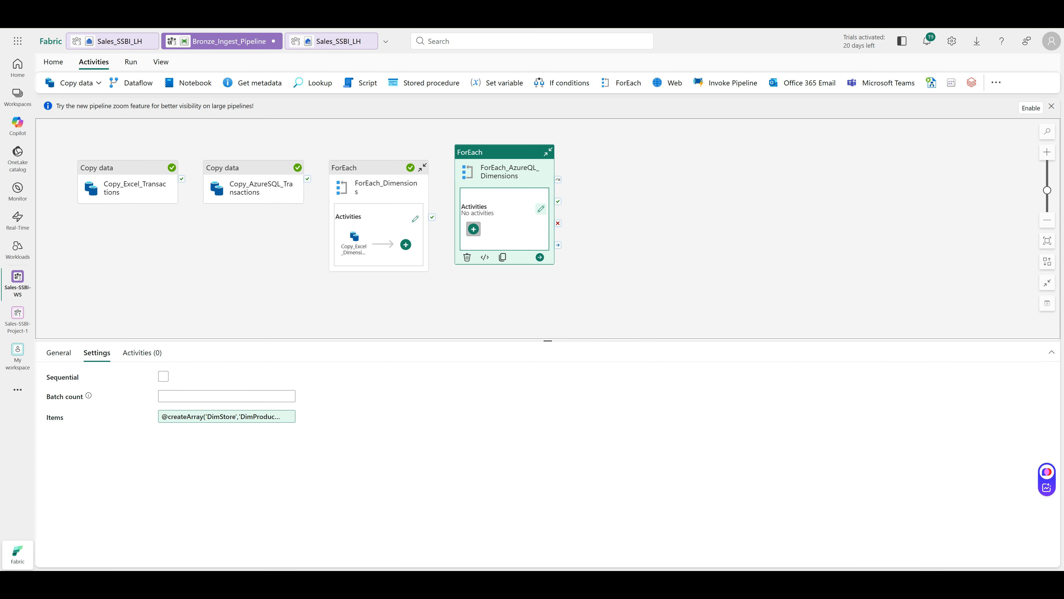
{"action": "left_click", "coordinate": [508, 295]}
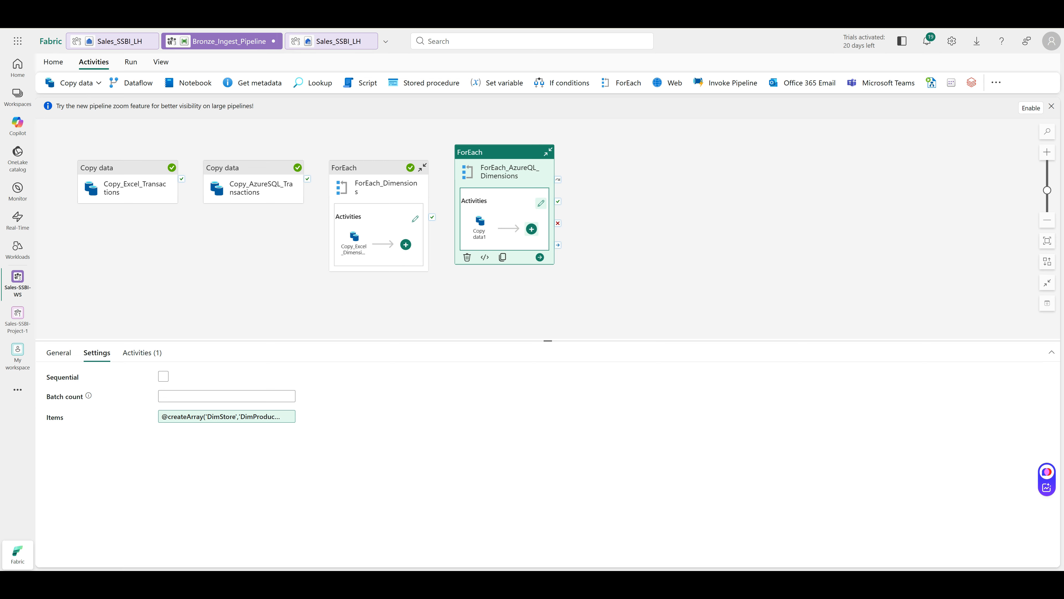
{"action": "left_click", "coordinate": [480, 228]}
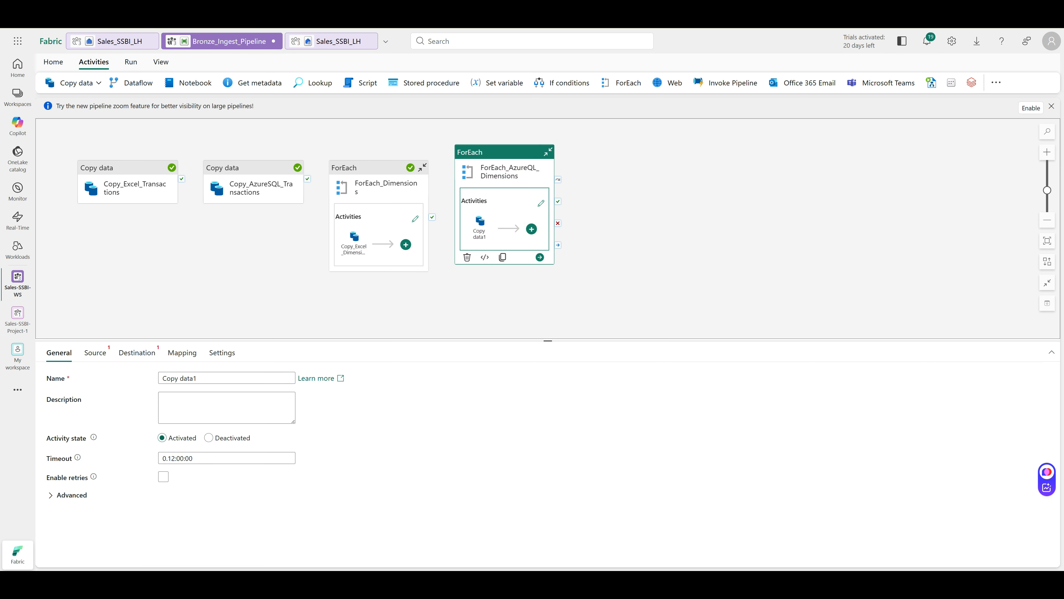
{"action": "triple_click", "coordinate": [180, 378]}
{"action": "type", "text": "Copy_AzureSQL_Dimension"}
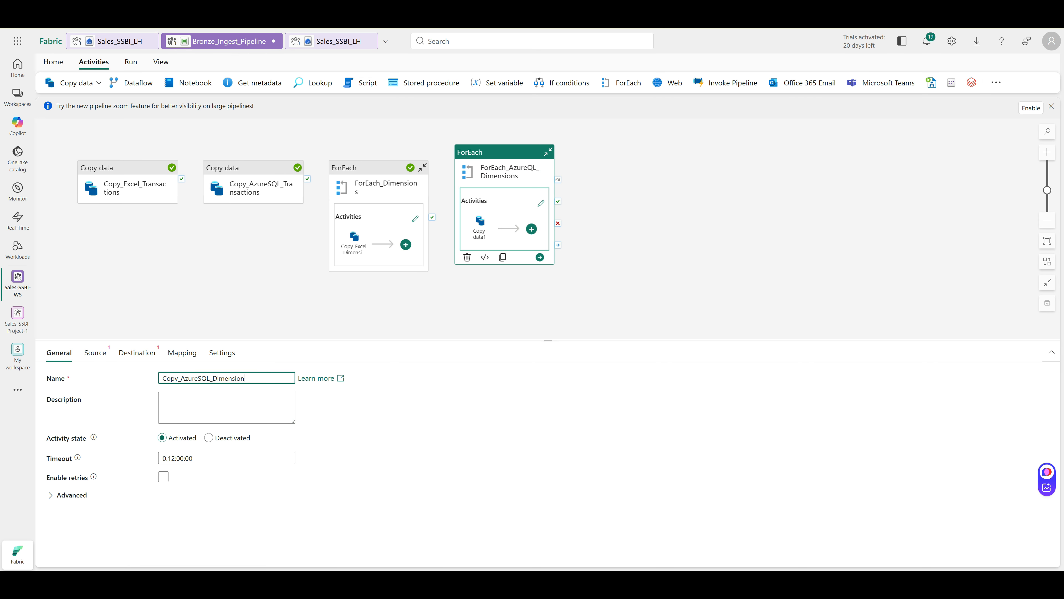
{"action": "left_click", "coordinate": [95, 353]}
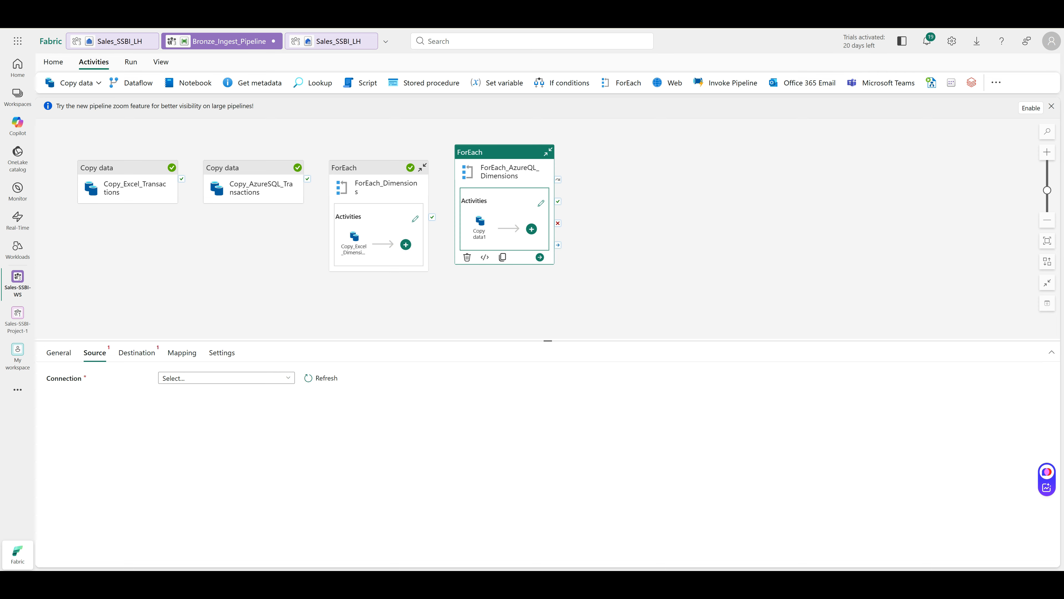
Start a new source connection of type Azure SQL database from the full connector catalogue
{"action": "left_click", "coordinate": [226, 377]}
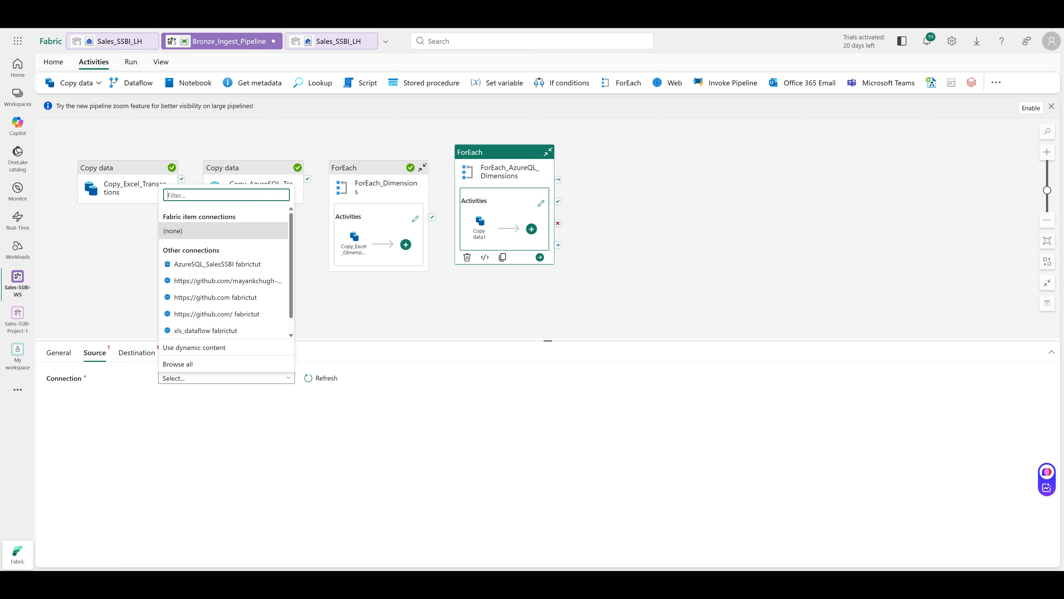
{"action": "left_click", "coordinate": [178, 364]}
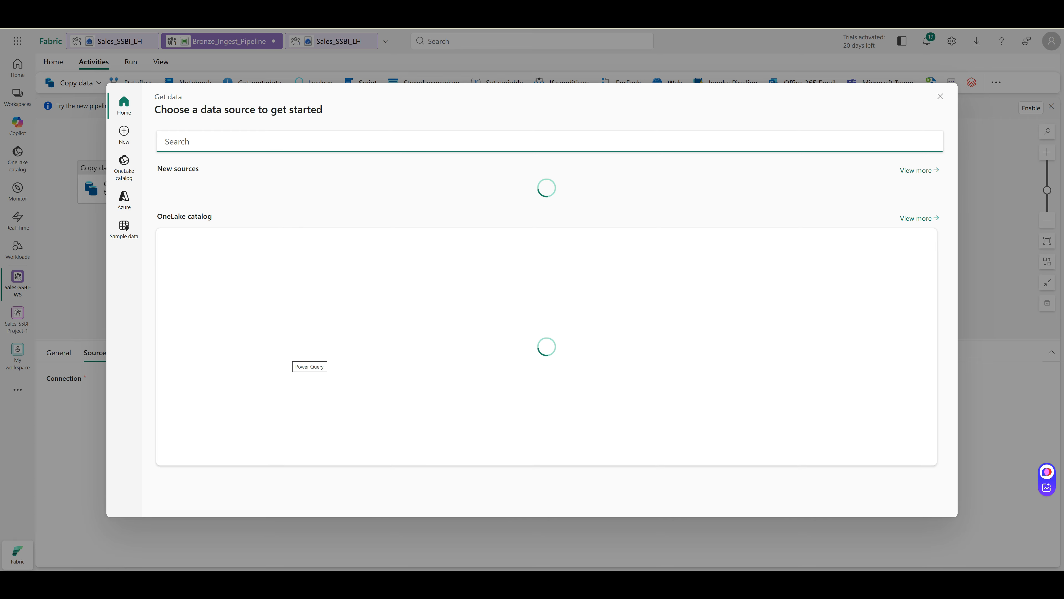
{"action": "left_click", "coordinate": [124, 135]}
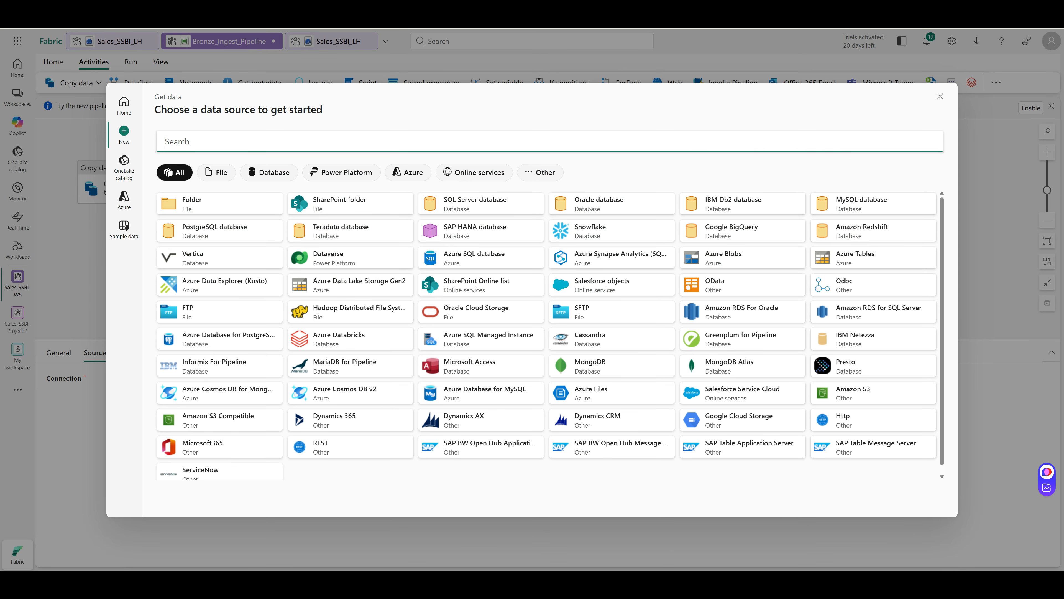
{"action": "left_click", "coordinate": [254, 171]}
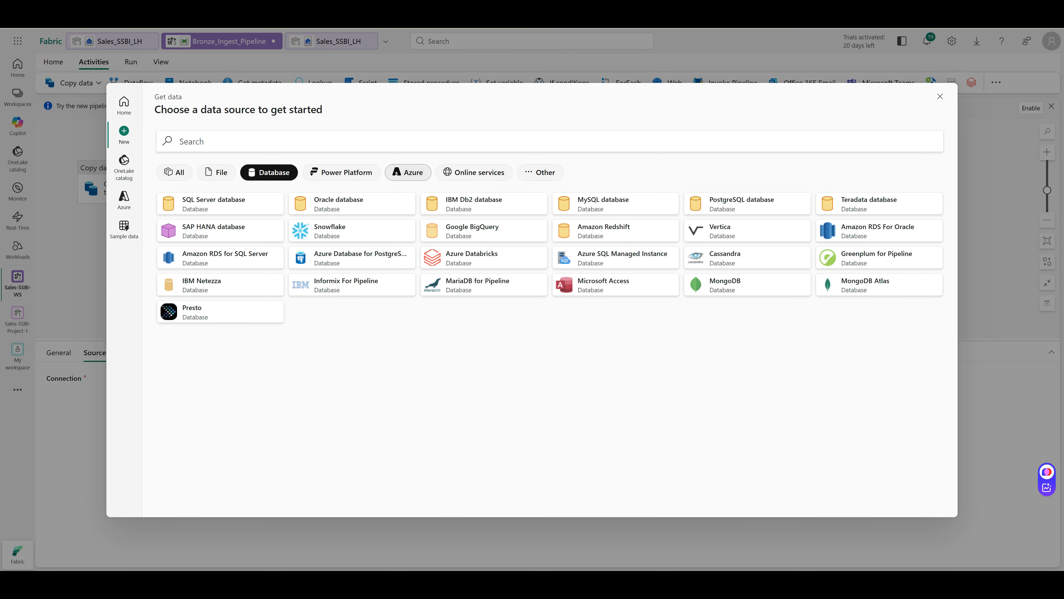
{"action": "left_click", "coordinate": [408, 172]}
{"action": "left_click", "coordinate": [226, 203]}
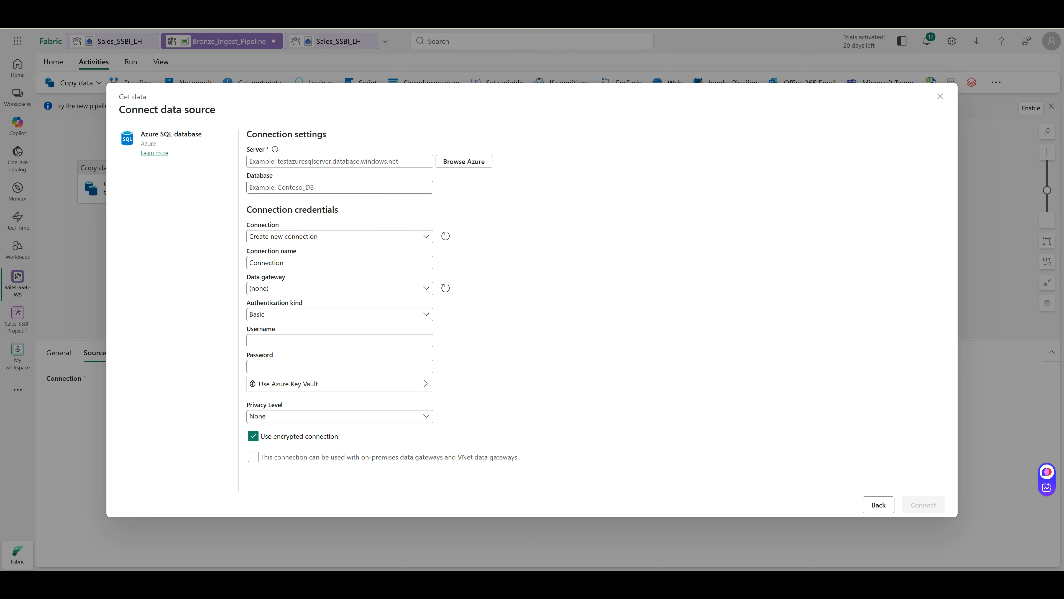
Connect the source to server sales-ssbi-azure-sql-server.database.windows.net, database SalesSSBI_AzureSQL
{"action": "left_click", "coordinate": [340, 161]}
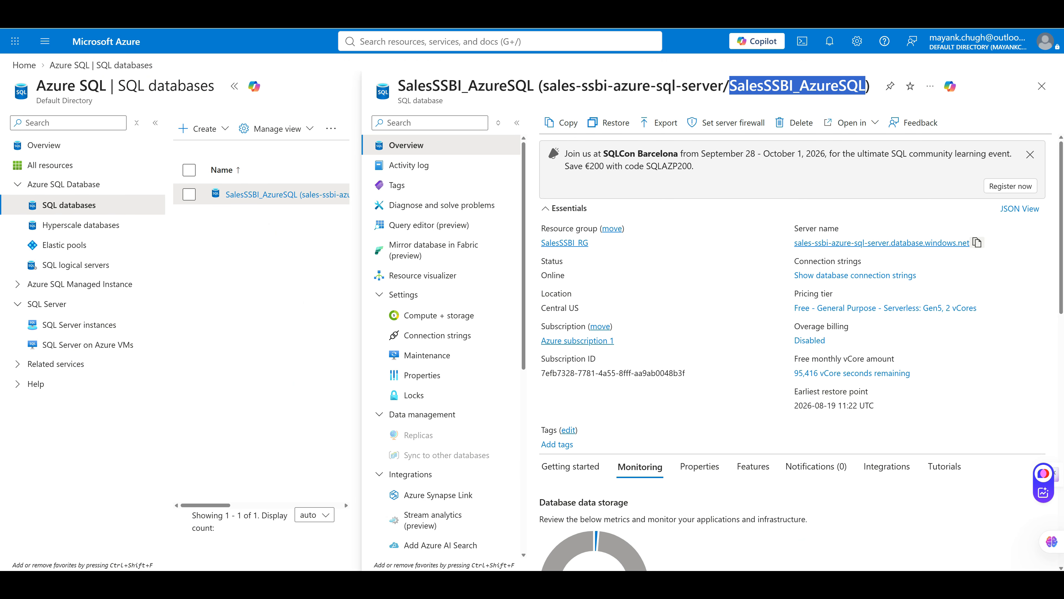
{"action": "left_click", "coordinate": [978, 243]}
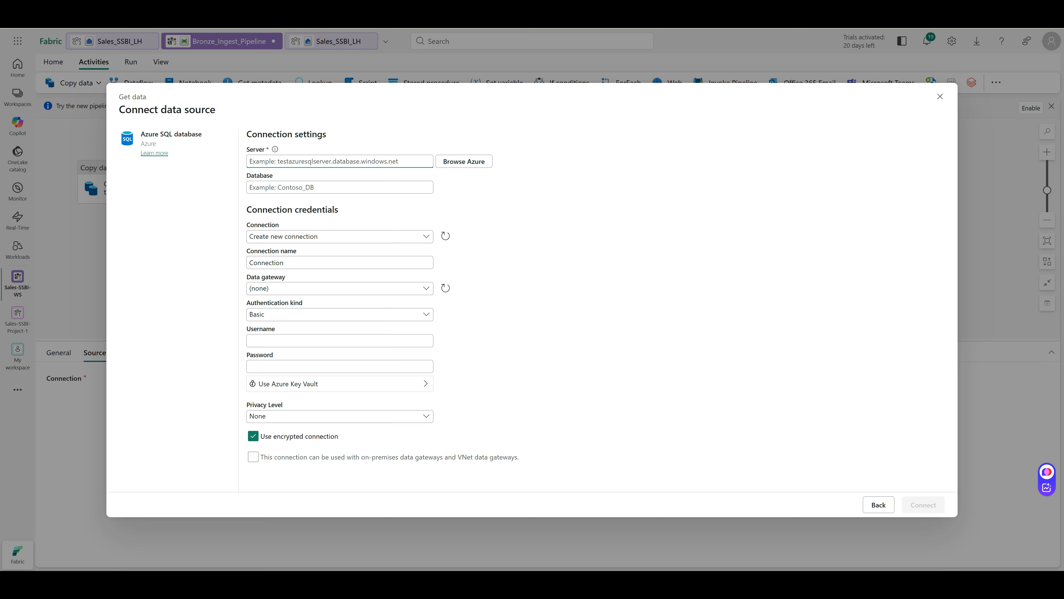
{"action": "key", "text": "ctrl+v"}
{"action": "left_click", "coordinate": [340, 188]}
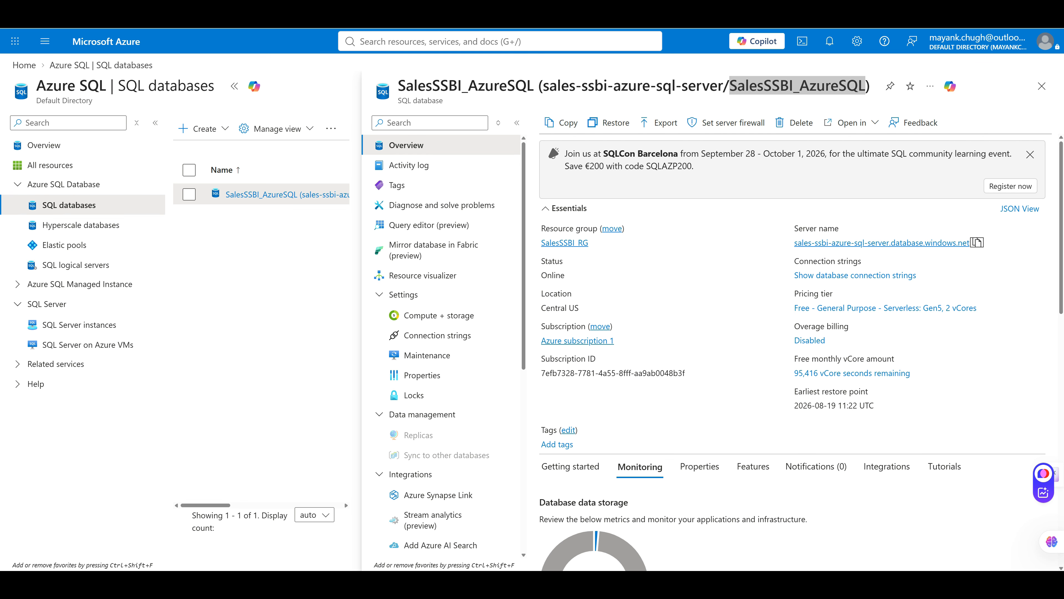
{"action": "right_click", "coordinate": [795, 89]}
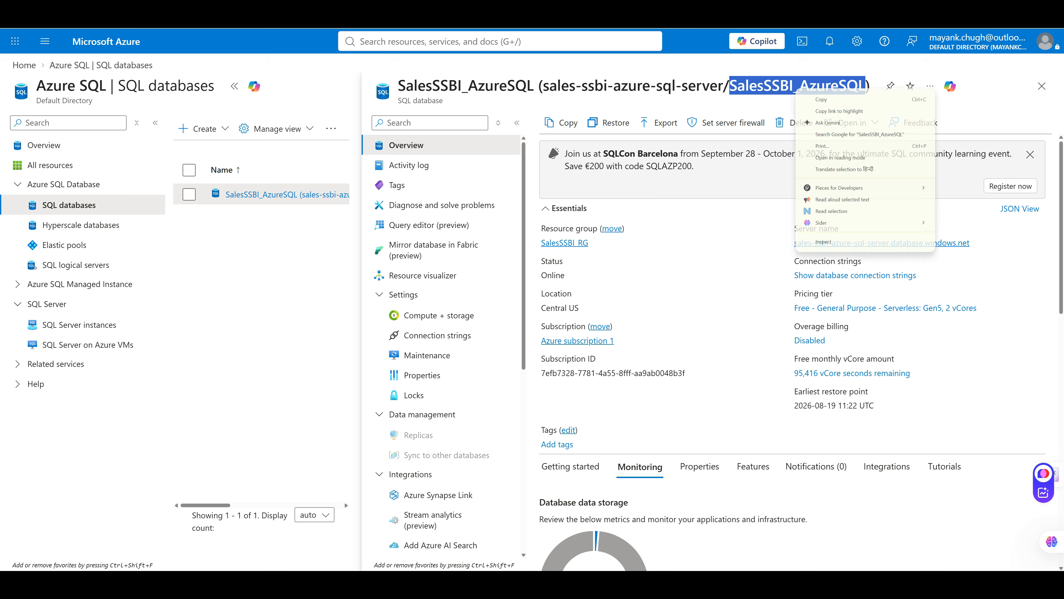
{"action": "left_click", "coordinate": [821, 99]}
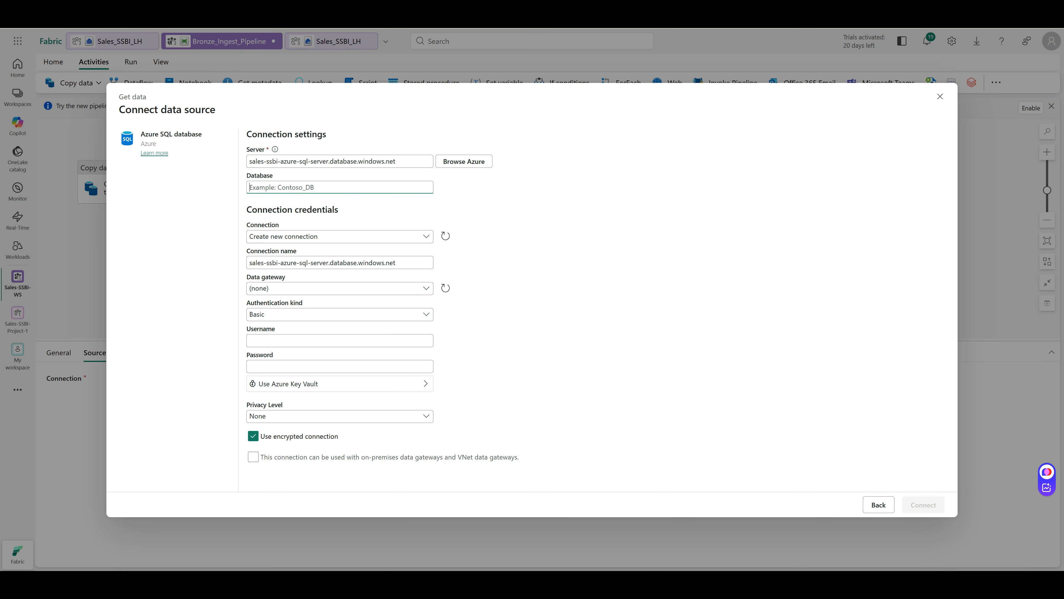
{"action": "key", "text": "ctrl+v"}
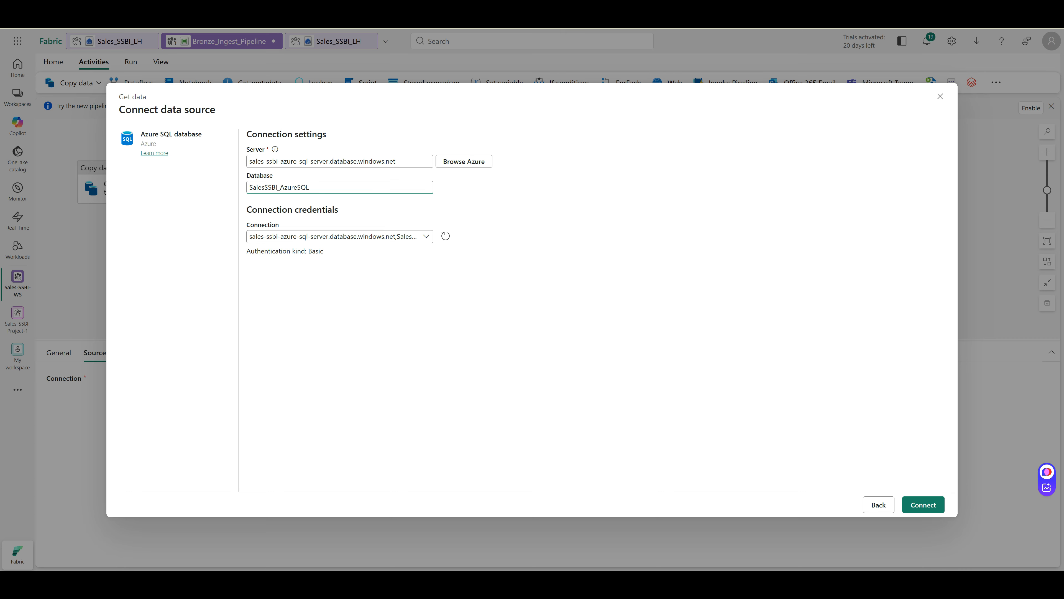
{"action": "left_click", "coordinate": [924, 505]}
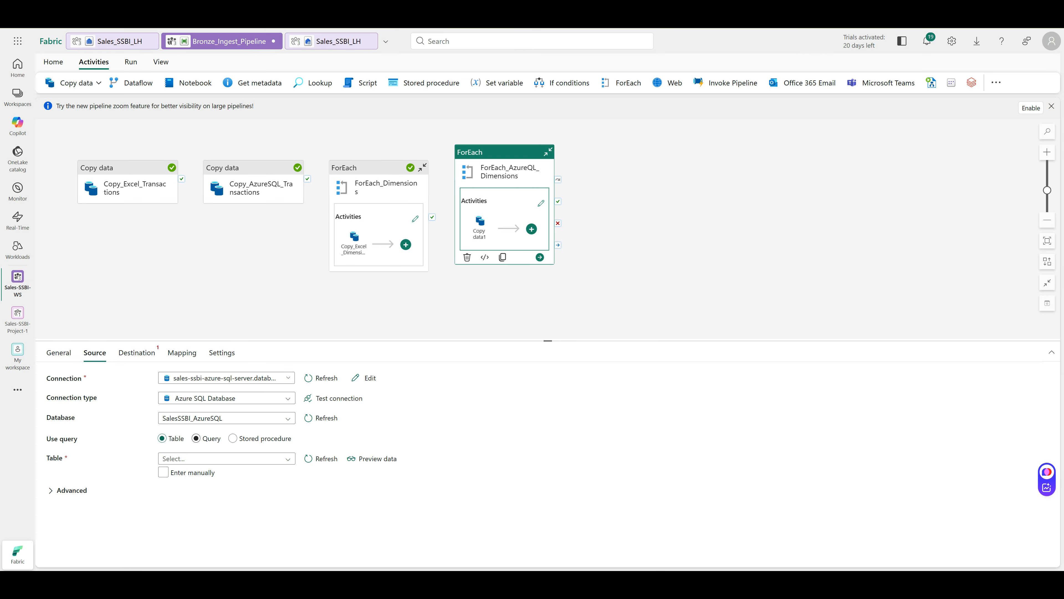
{"action": "left_click", "coordinate": [206, 438]}
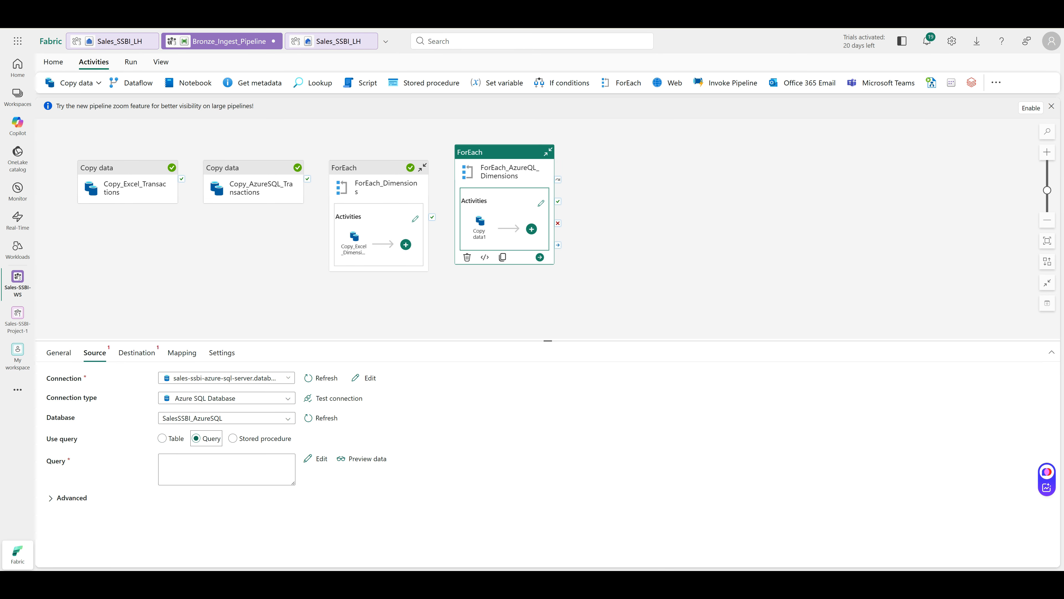
{"action": "left_click", "coordinate": [227, 469]}
{"action": "left_click", "coordinate": [226, 469]}
{"action": "key", "text": "alt+shift+d"}
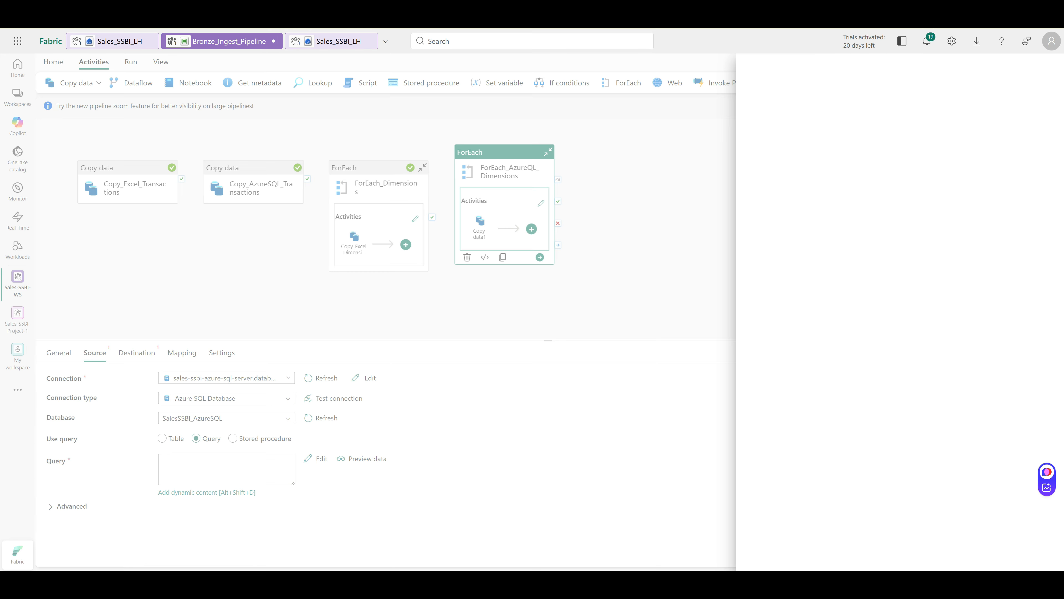
{"action": "key", "text": "ctrl+v"}
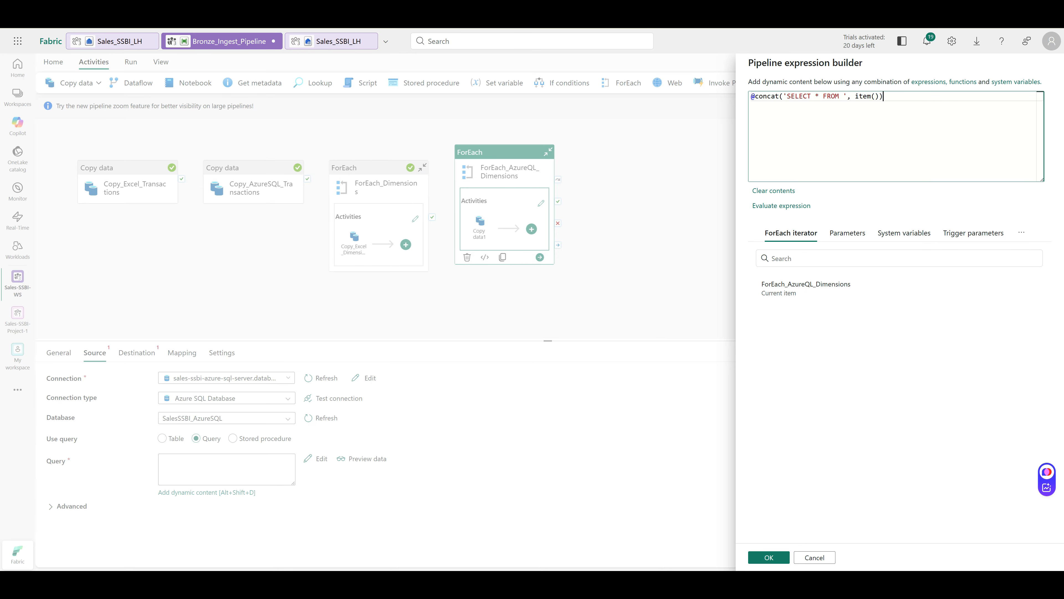
{"action": "left_click", "coordinate": [769, 557]}
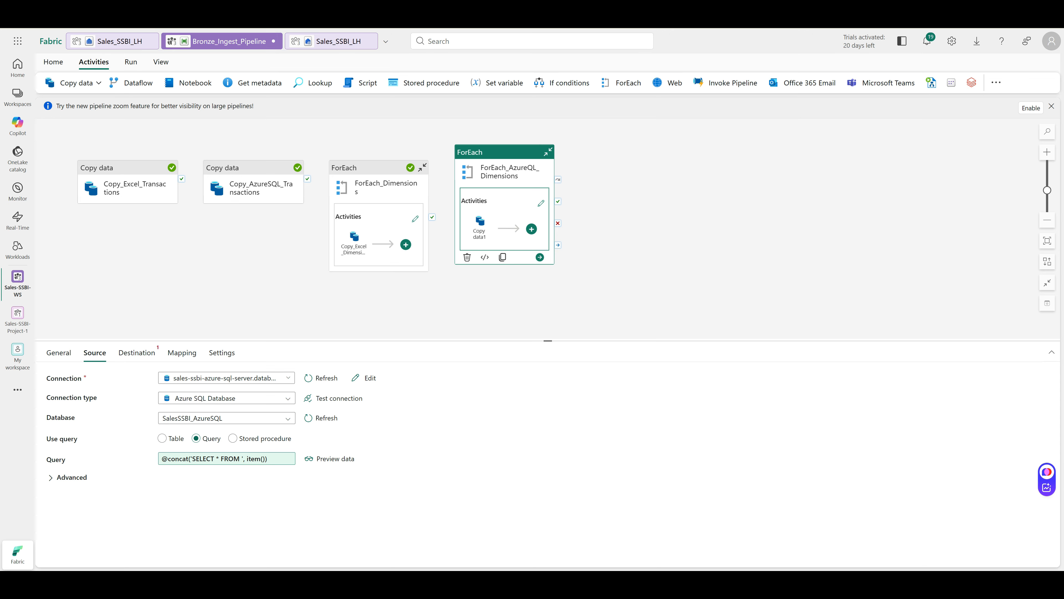
Choose the Sales_SSBI_LH lakehouse from the OneLake catalog as the copy destination
{"action": "left_click", "coordinate": [137, 352]}
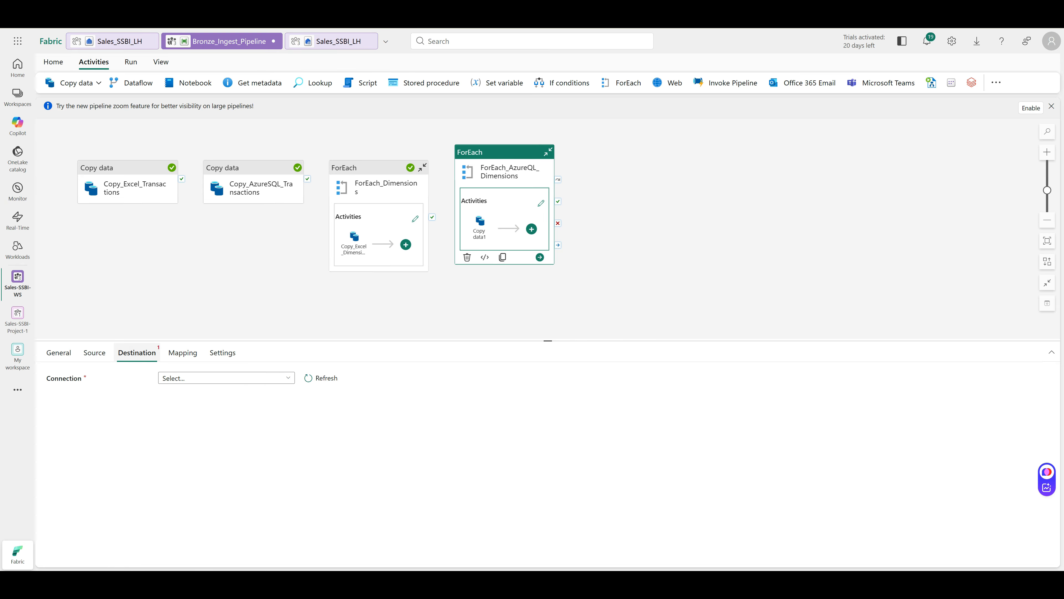
{"action": "left_click", "coordinate": [197, 378]}
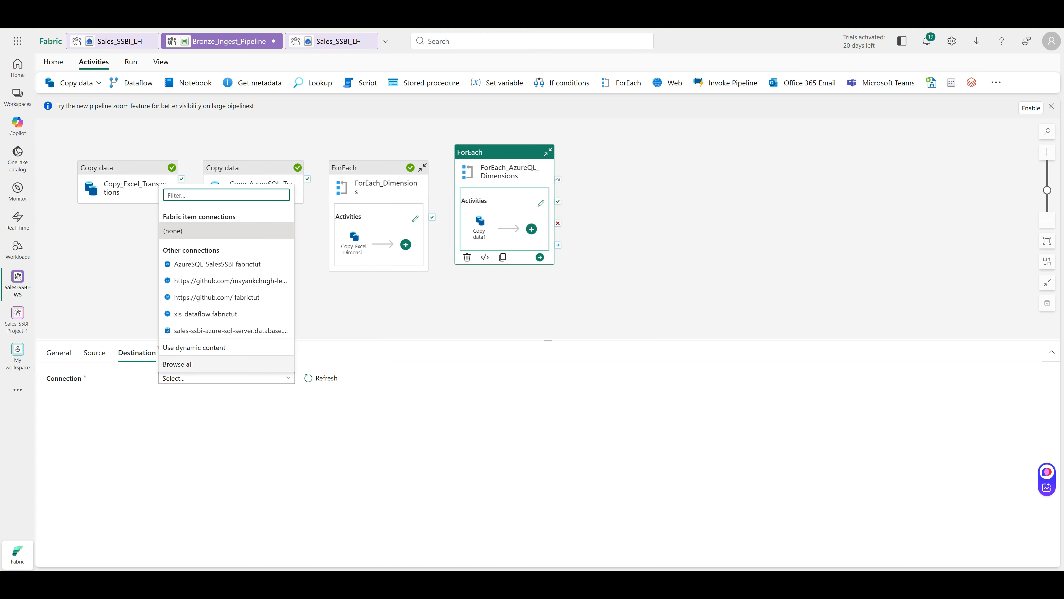
{"action": "left_click", "coordinate": [193, 363]}
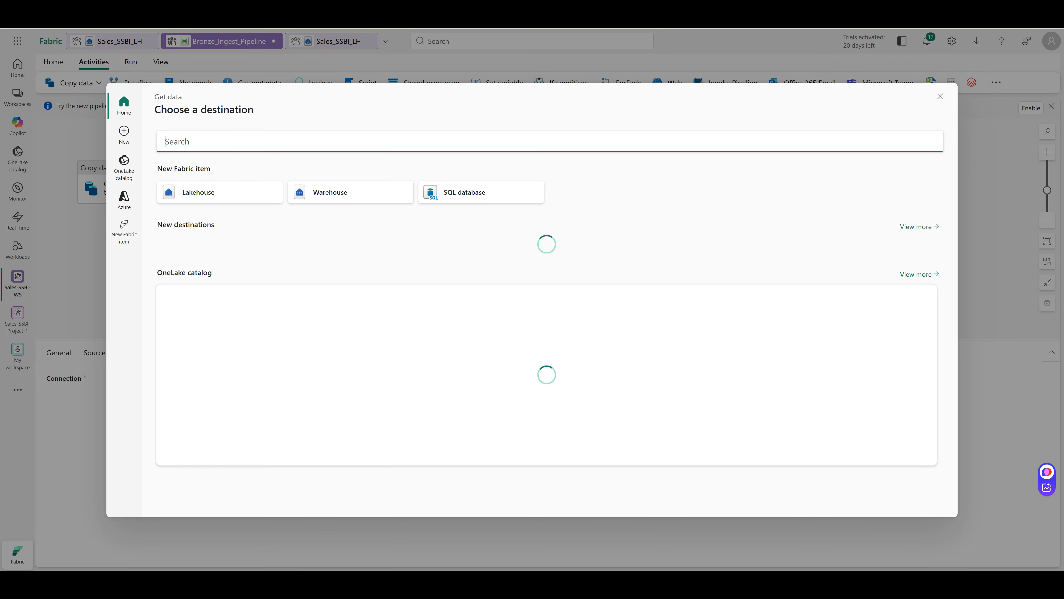
{"action": "left_click", "coordinate": [124, 168]}
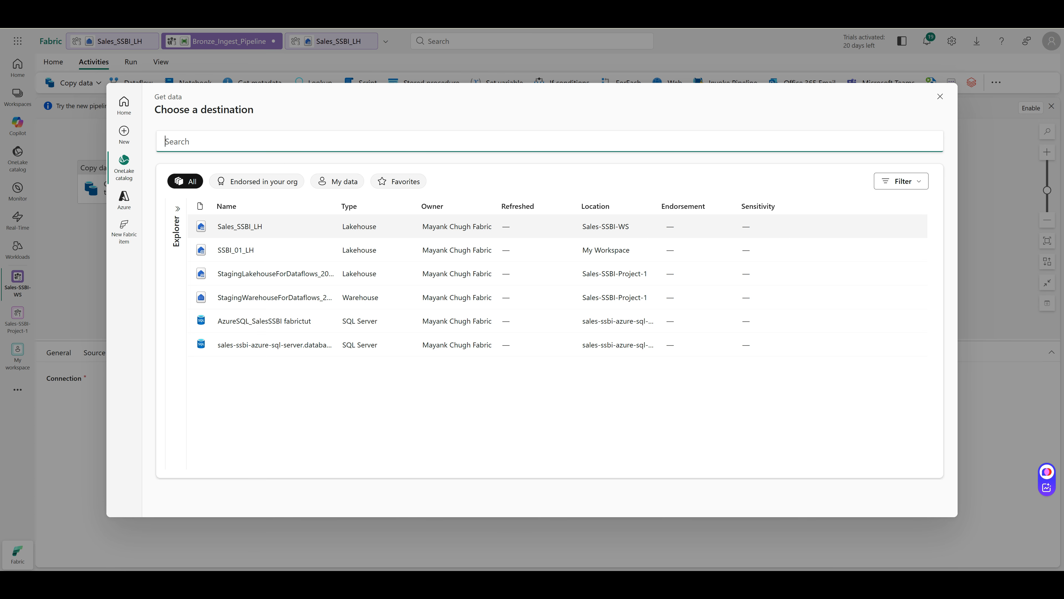
{"action": "left_click", "coordinate": [245, 227]}
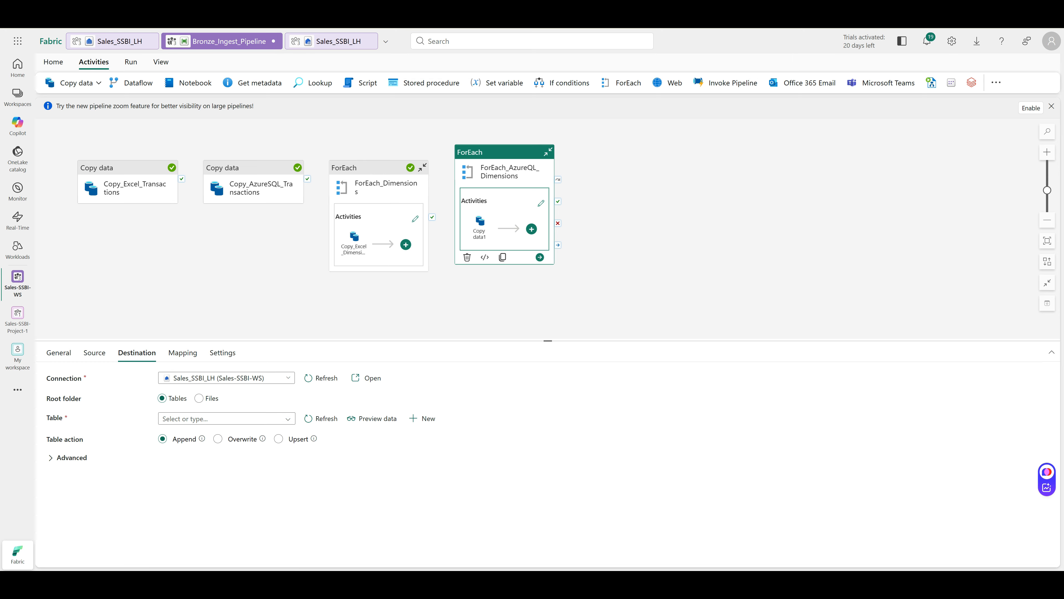
Set the destination root folder to Files with directory /bronze/azuresql_dims/
{"action": "left_click", "coordinate": [199, 399]}
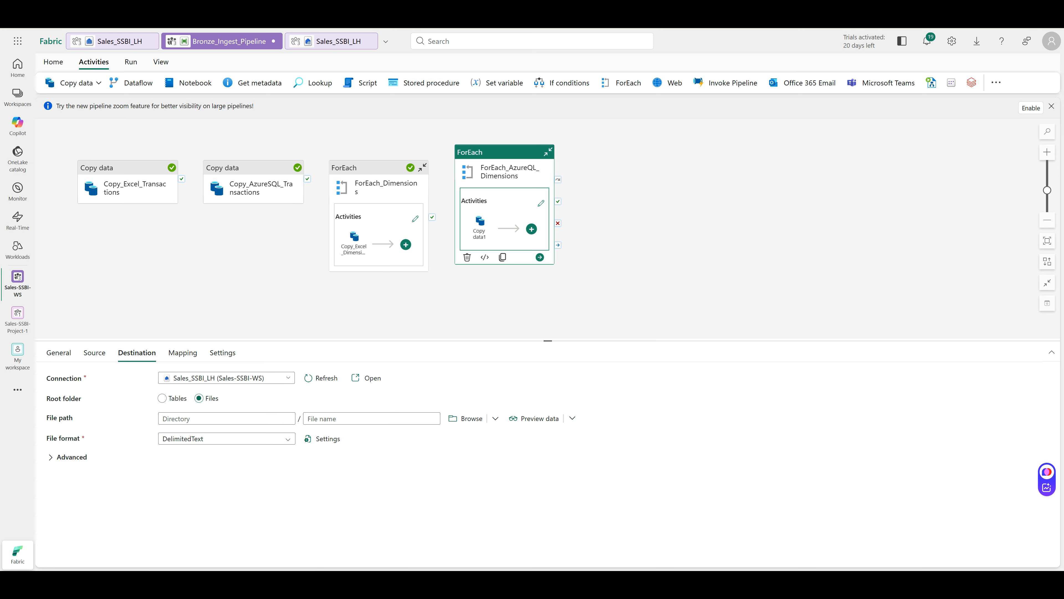
{"action": "left_click", "coordinate": [227, 419]}
{"action": "key", "text": "ctrl+v"}
Set the destination file name to the dynamic expression @{item()}.csv
{"action": "left_click", "coordinate": [372, 419]}
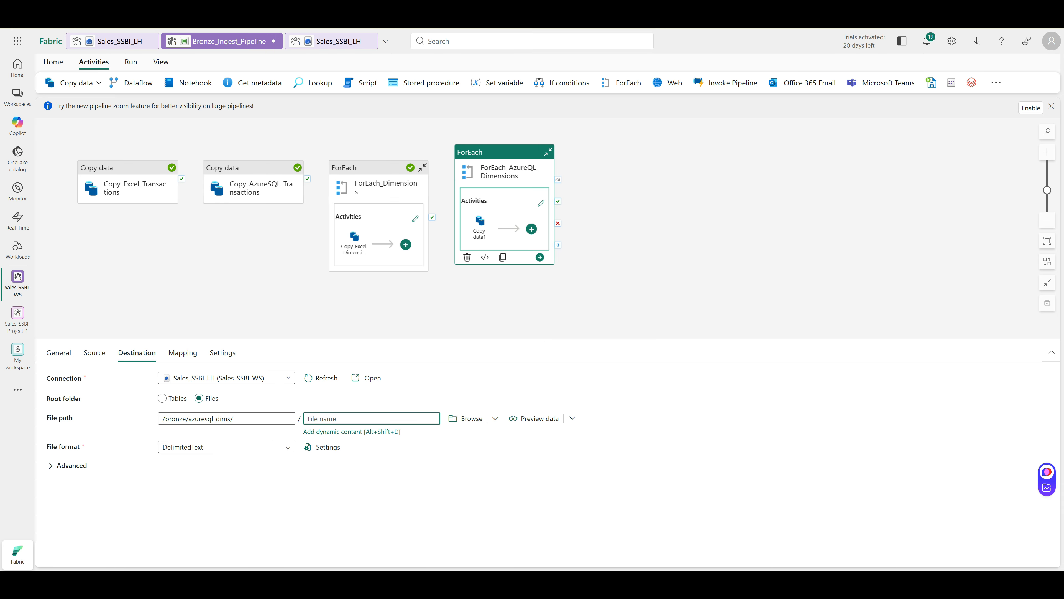
{"action": "left_click", "coordinate": [351, 432]}
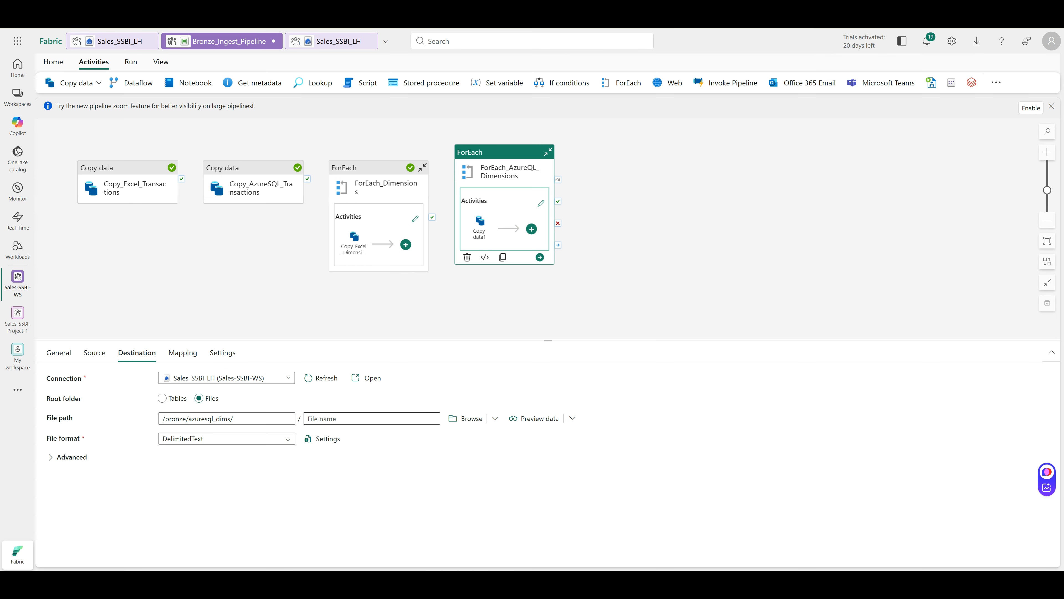
{"action": "left_click", "coordinate": [372, 419]}
{"action": "key", "text": "alt+shift+d"}
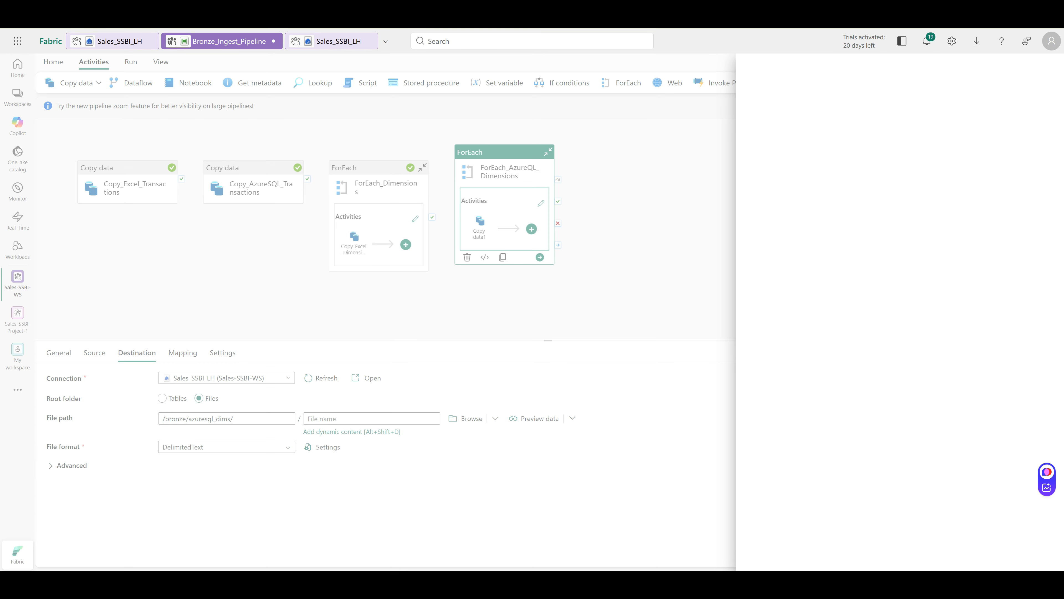
{"action": "key", "text": "ctrl+v"}
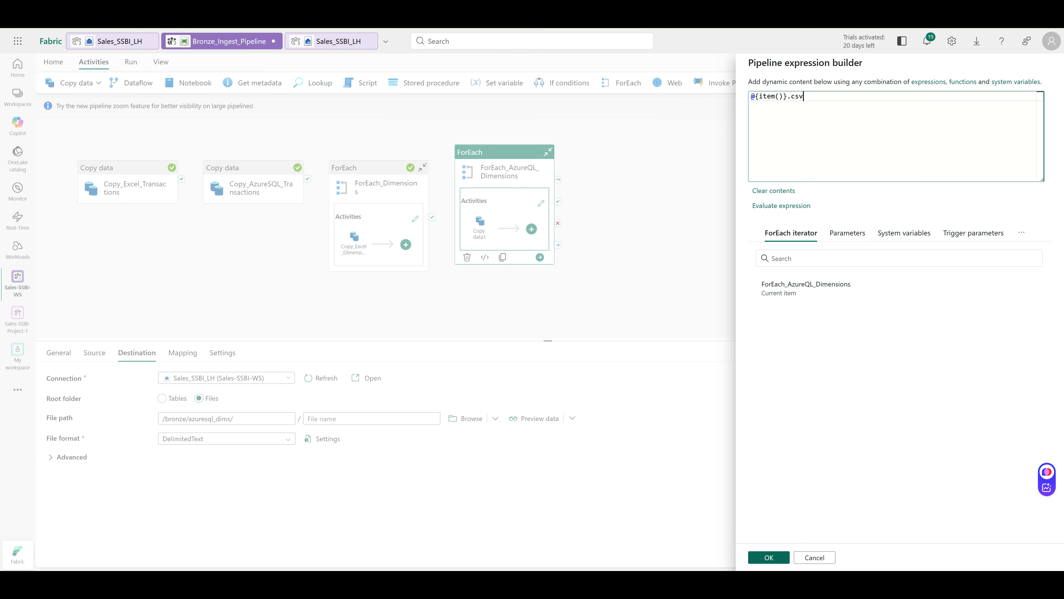
{"action": "left_click", "coordinate": [768, 557]}
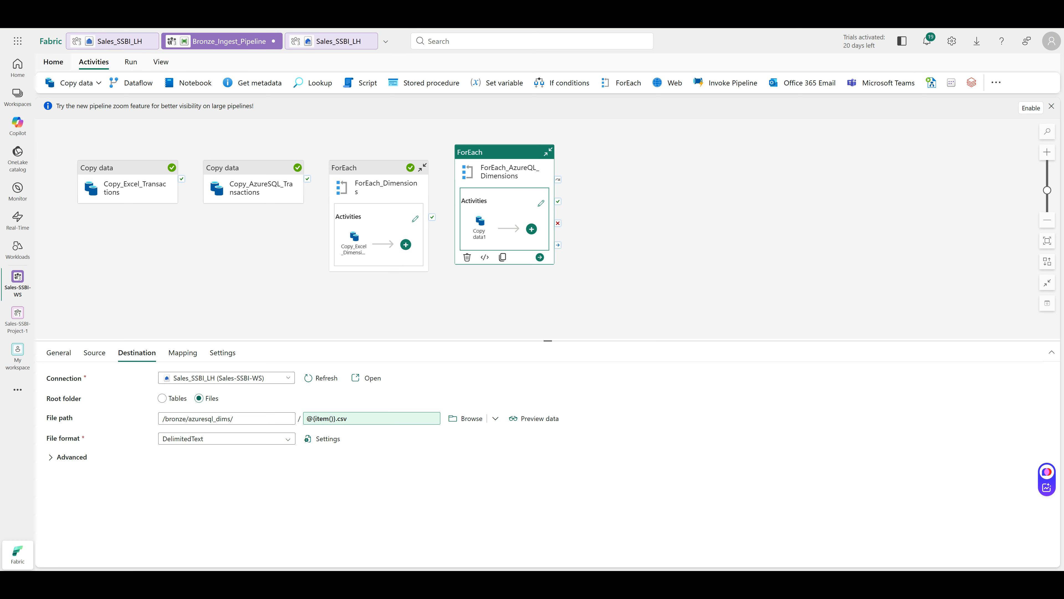
{"action": "left_click", "coordinate": [54, 61]}
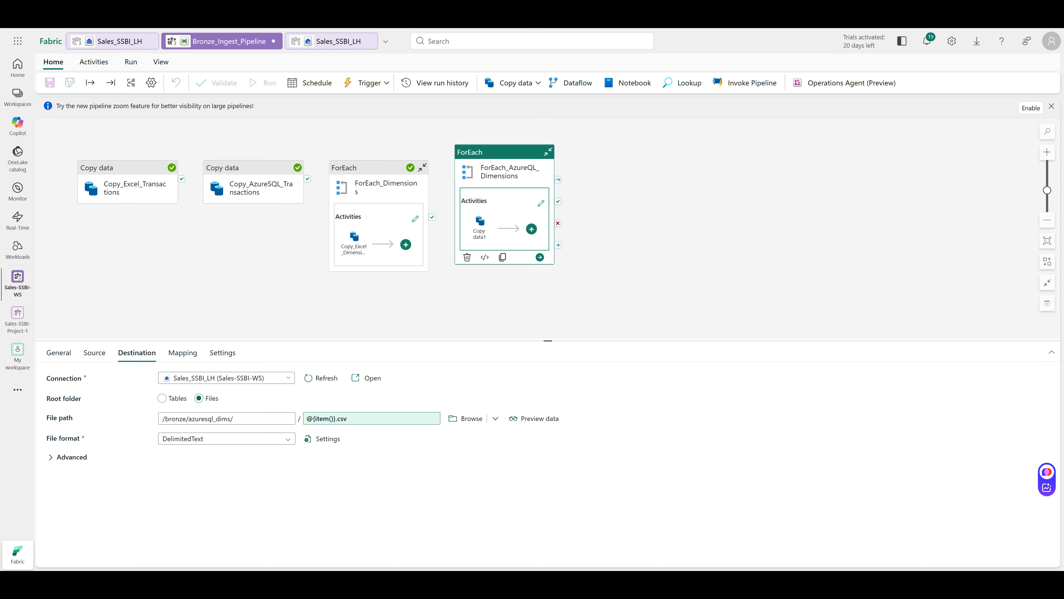
Save and run Bronze_Ingest_Pipeline until all 10 activities succeed, then switch to Sales_SSBI_LH
{"action": "key", "text": "ctrl+s"}
{"action": "left_click", "coordinate": [130, 62]}
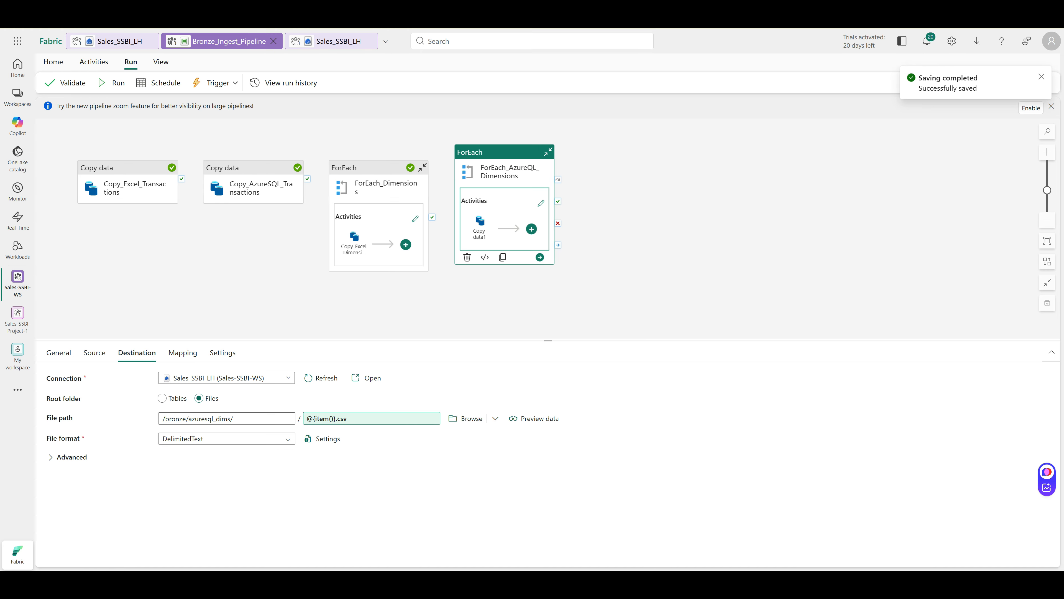
{"action": "left_click", "coordinate": [112, 83]}
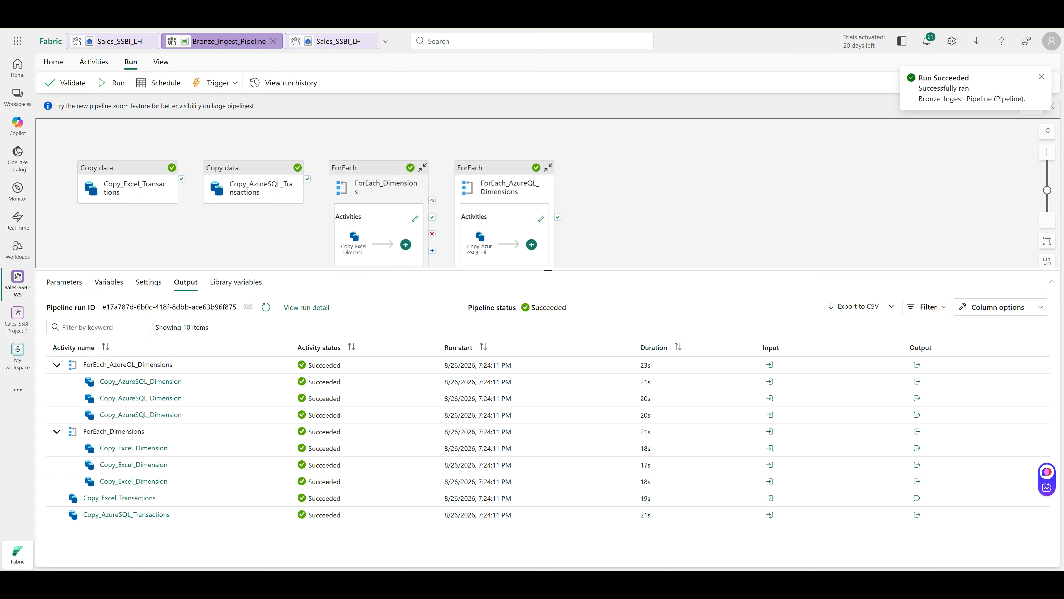
{"action": "left_click", "coordinate": [336, 41]}
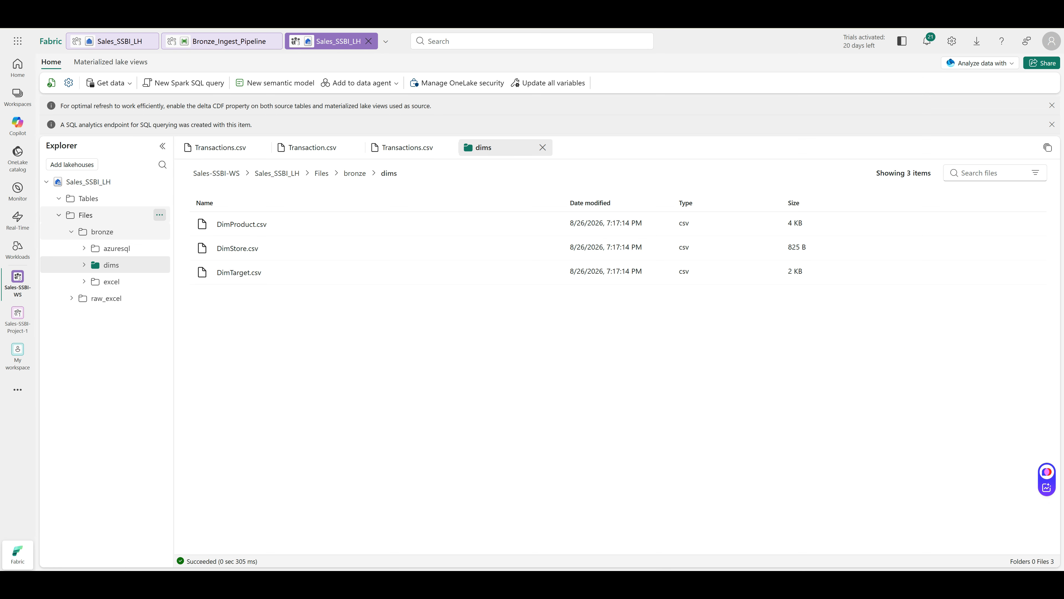
Refresh the lakehouse Files tree and open bronze/azuresql_dims to see DimProduct, DimStore and DimTarget CSVs
{"action": "left_click", "coordinate": [160, 215]}
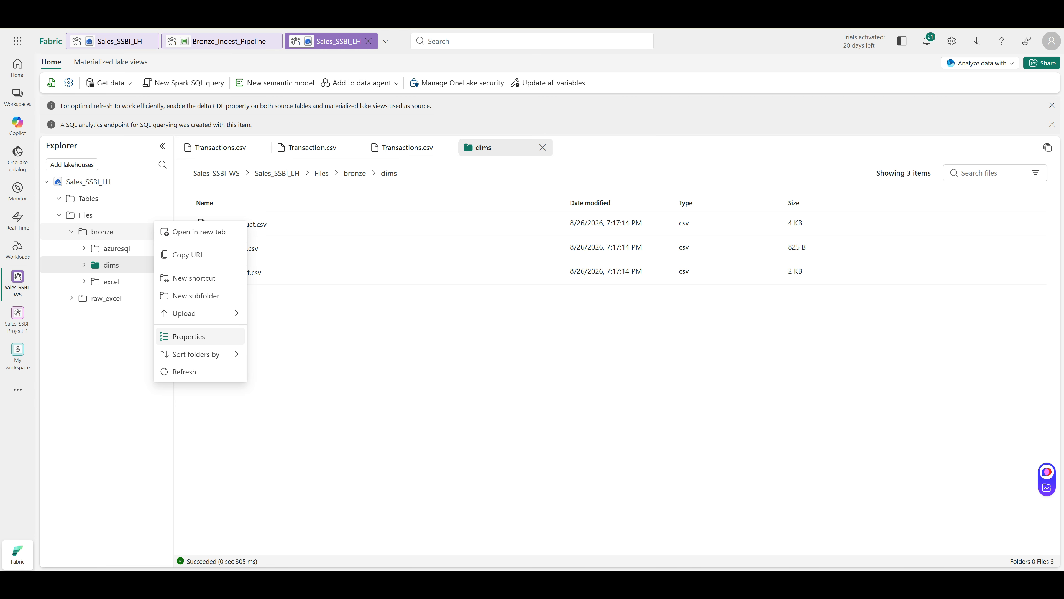
{"action": "left_click", "coordinate": [184, 372]}
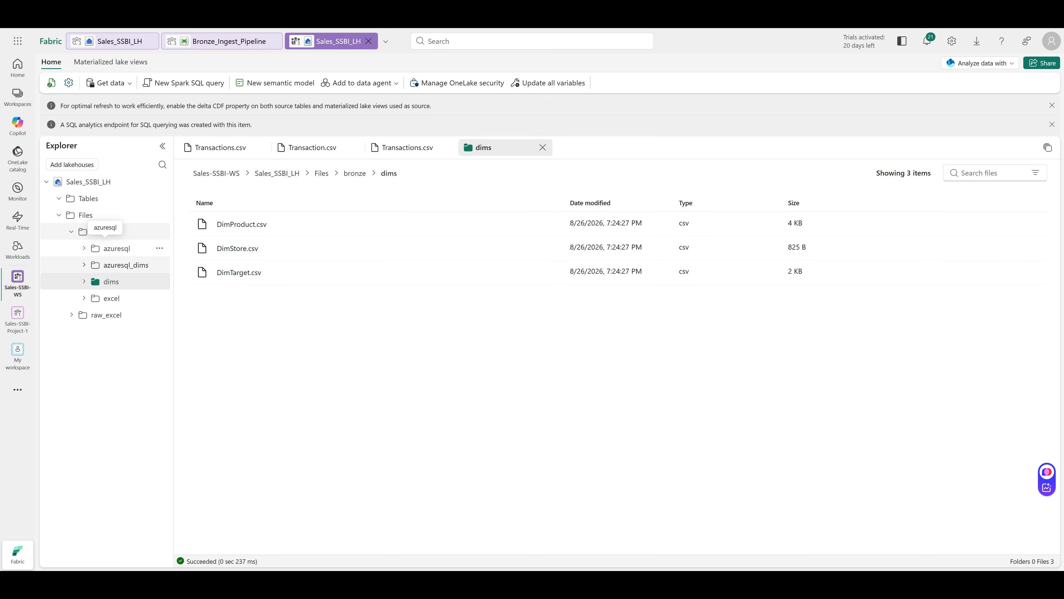
{"action": "left_click", "coordinate": [124, 265]}
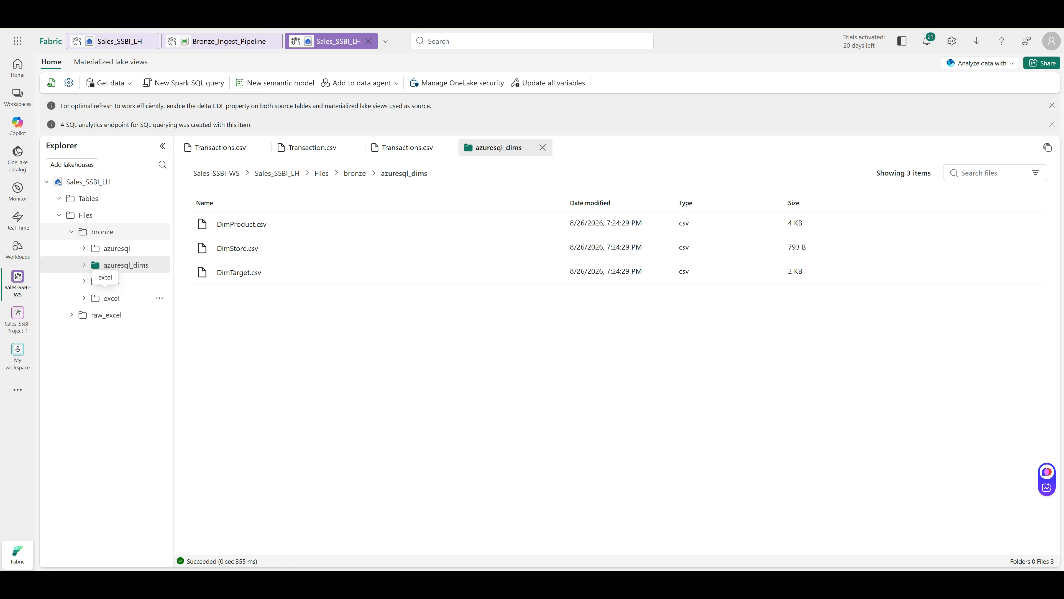
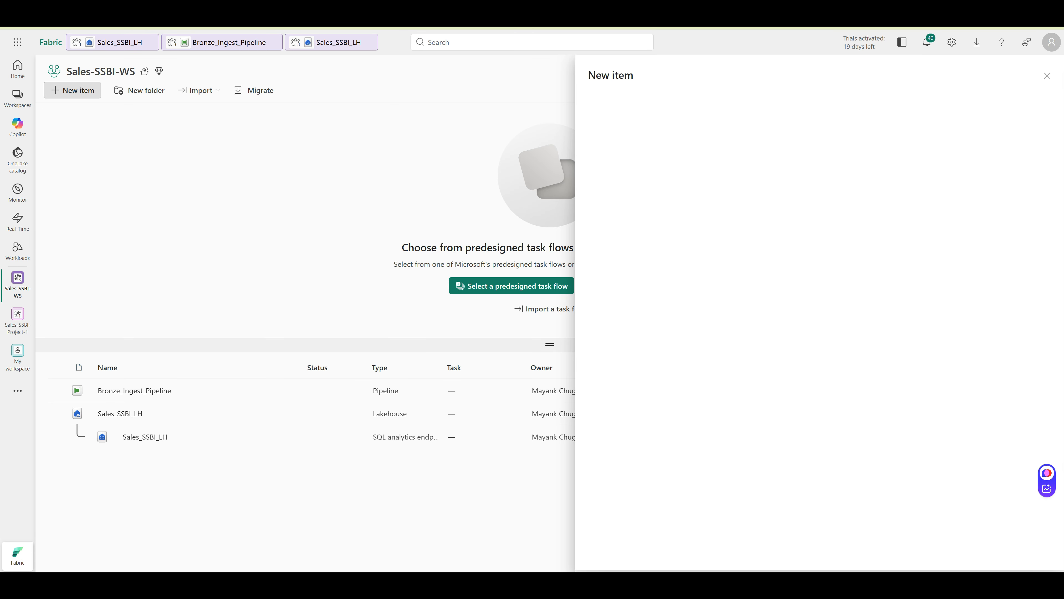
Create a new notebook named Silver_Conform, keeping Sales-SSBI-WS as its location
{"action": "left_click", "coordinate": [73, 90]}
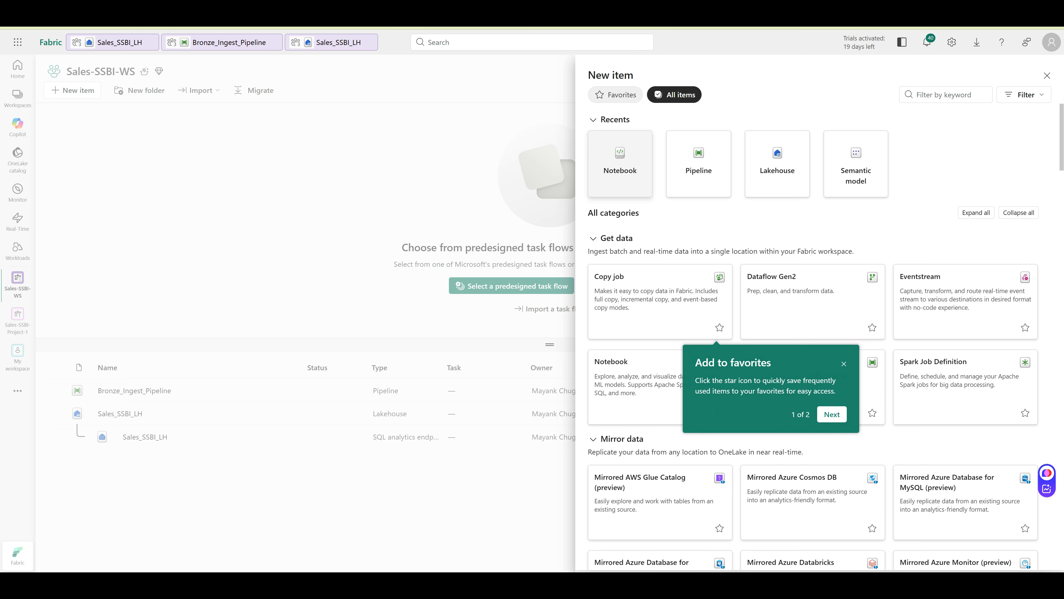
{"action": "left_click", "coordinate": [636, 170]}
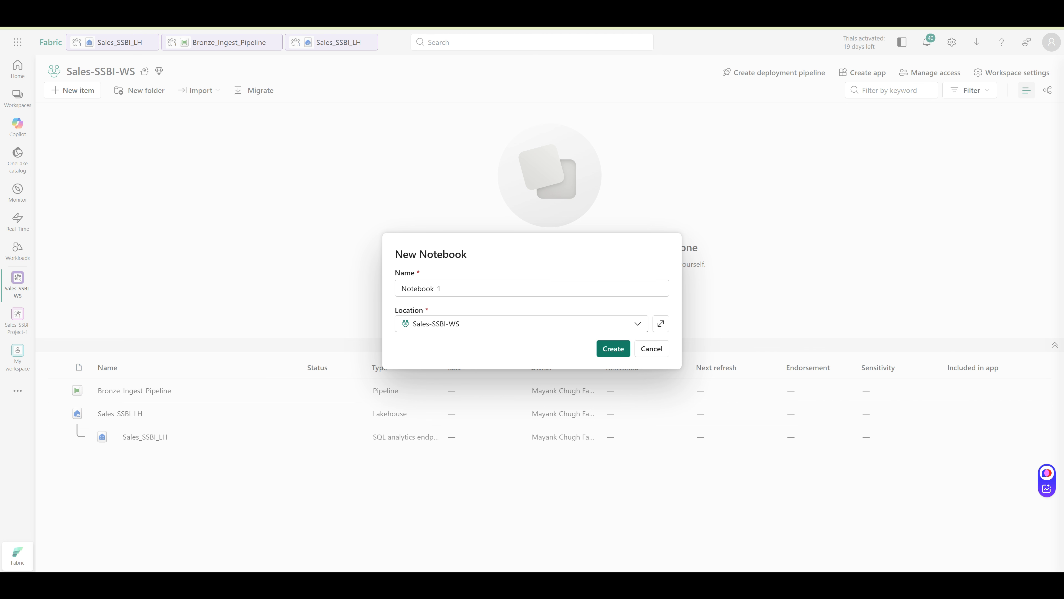
{"action": "key", "text": "ctrl+a"}
{"action": "type", "text": "Silver_Conform"}
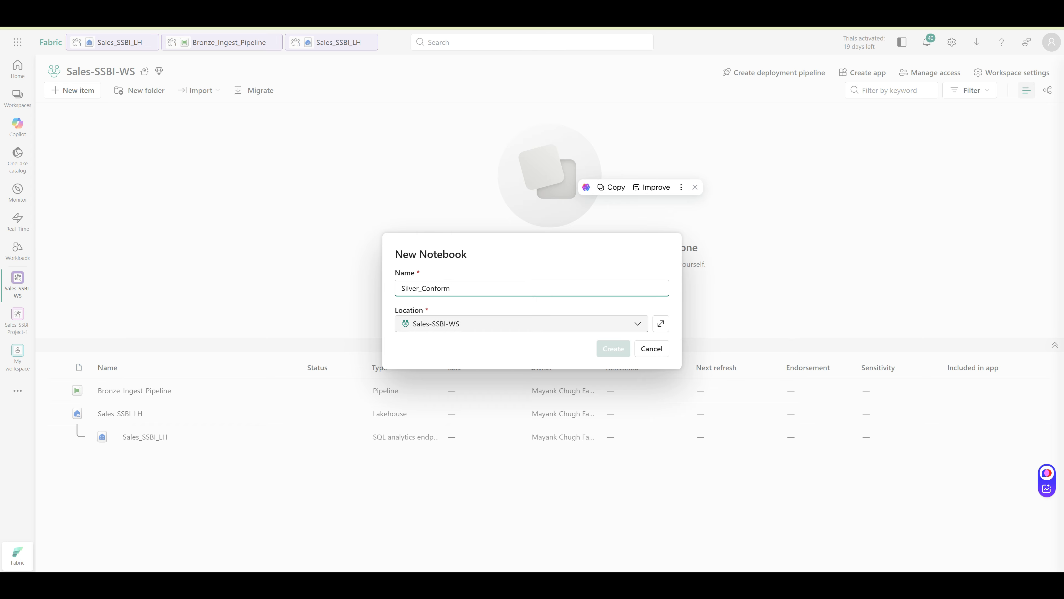
{"action": "key", "text": "BackSpace"}
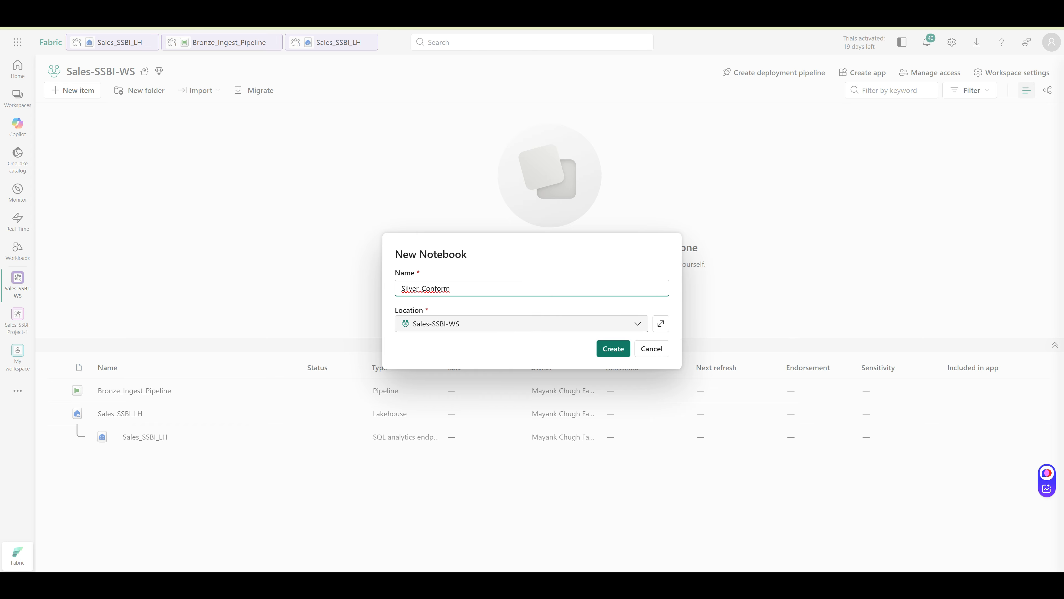
{"action": "left_click", "coordinate": [522, 324]}
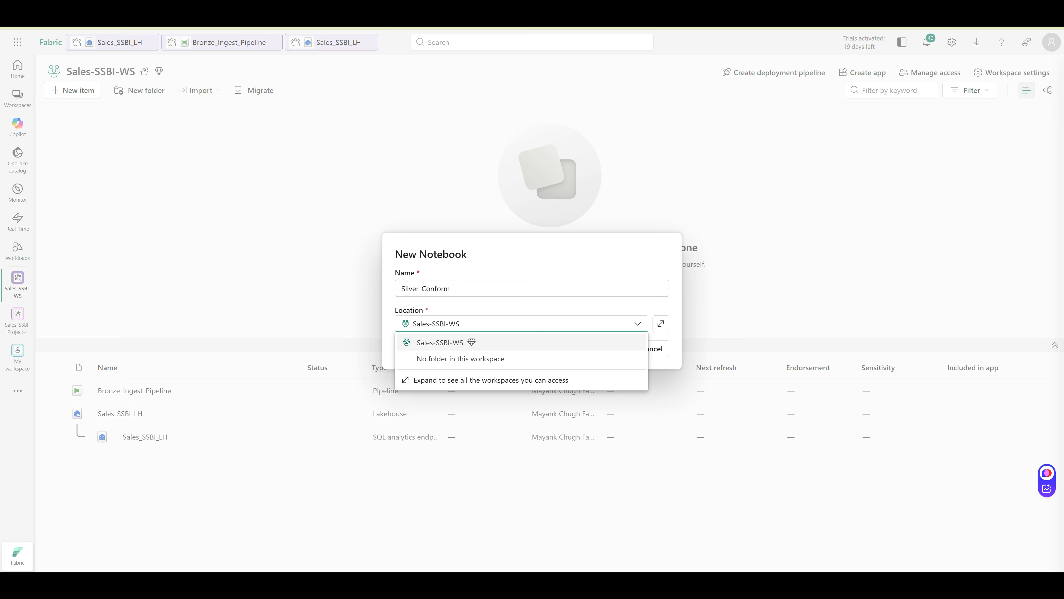
{"action": "left_click", "coordinate": [521, 342]}
{"action": "left_click", "coordinate": [614, 348]}
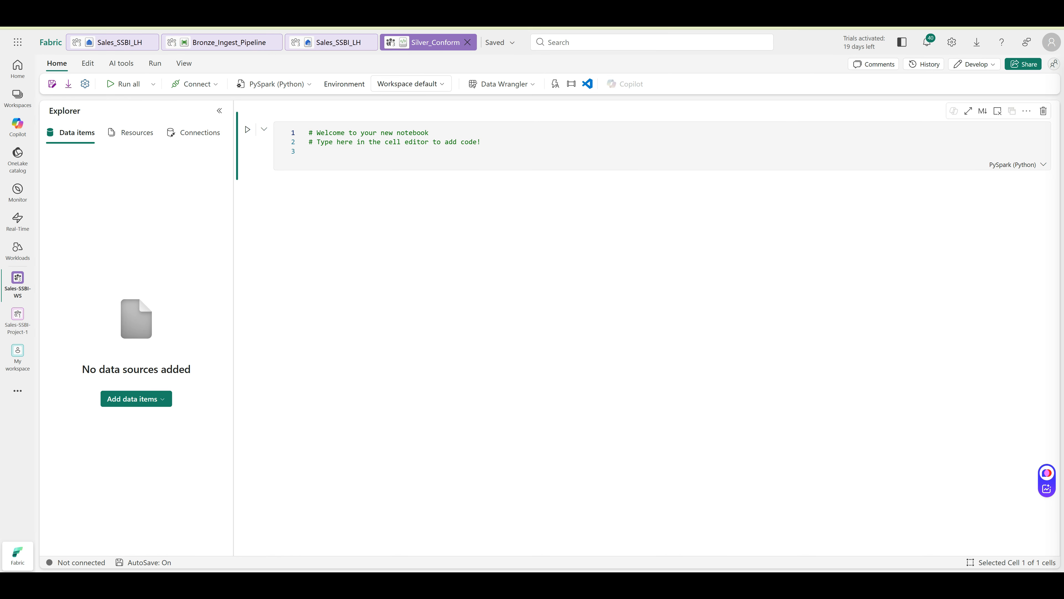
Replace Cell 1 with the Bronze reconcile code and correct the Azure SQL path to Transaction.csv
{"action": "left_click", "coordinate": [469, 142]}
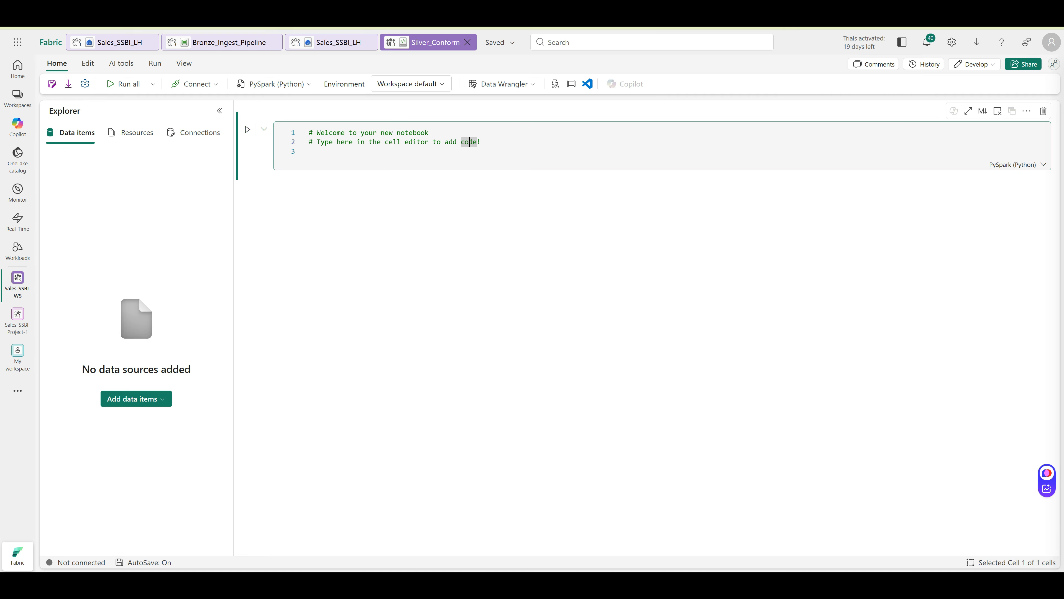
{"action": "key", "text": "ctrl+a"}
{"action": "type", "text": "# Cell 1 — read both Bronze sources and reconcile from pyspark.sql import functions as F  df_excel_raw = spark.read.option(\"header\", True).csv(\"Files/bronze/excel/Transactions.csv\") df_sql = spark.read.option(\"header\", True).csv(\"Files/bronze/azuresql/Transactions.csv\")  expected_cols = [\"TransactionID\",\"Date\",\"StoreID\",\"ProductID\",\"Channel\",\"Units\",                   \"DiscountPct\",\"GrossRevenue\",\"NetRevenue\",\"COGS\",\"Returned\"]  # Defensive fix: if the Excel connector's real header row leaked through as a data # row (generic Prop_N columns, TransactionID sitting in row 1 as a value), detect # and correct it here rather than depending solely on a pipeline UI setting. if df_excel_raw.columns[0] not in (\"TransactionID\",):     print(f\"Detected generic columns ({df_excel_raw.columns[:3]}...) - header leaked into data. Fixing.\")     df_excel = df_excel_raw.toDF(*expected_cols)     df_excel = df_excel.filter(F.col(\"TransactionID\") != \"TransactionID\") else:     df_excel = df_excel_raw  count_excel = df_excel.count() count_sql   = df_sql.count() print(f\"Excel source rows (after fix): {count_excel}\") print(f\"Azure SQL source rows: {count_sql}\") assert count_excel == count_sql == 10593, \"Sources don't reconcile - check Phase 4/5 before continuing\""}
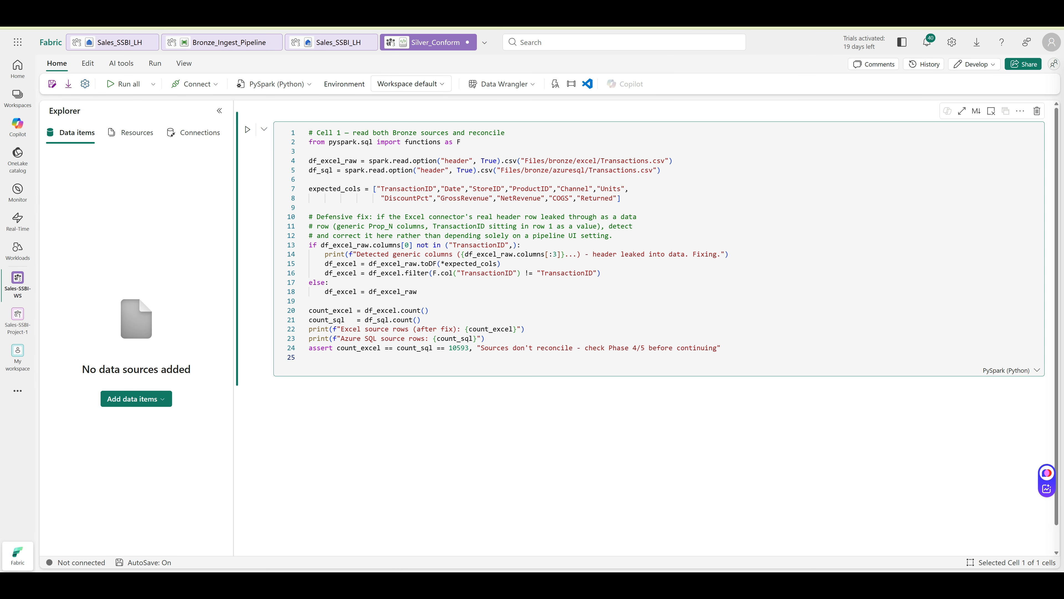
{"action": "left_click", "coordinate": [637, 170]}
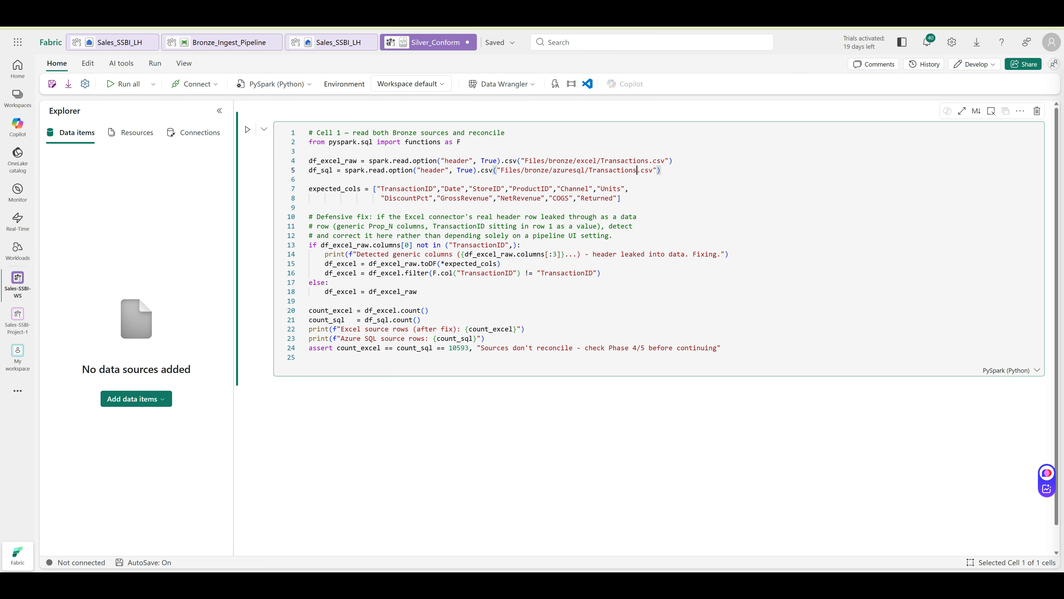
{"action": "key", "text": "BackSpace"}
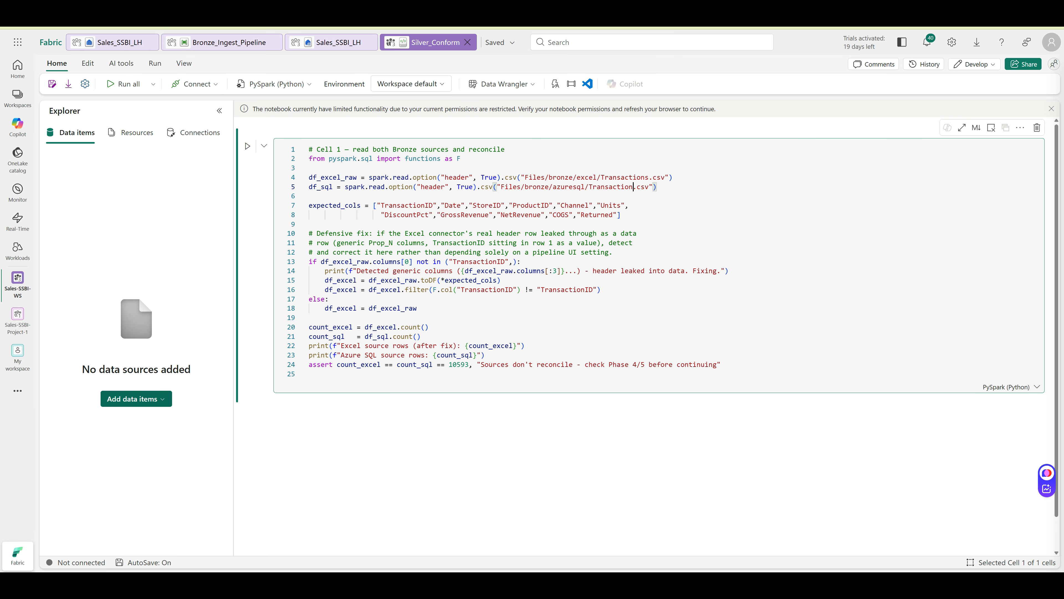
{"action": "left_click", "coordinate": [136, 398]}
Attach the Sales_SSBI_LH lakehouse to the notebook from the OneLake catalog
{"action": "left_click", "coordinate": [143, 418]}
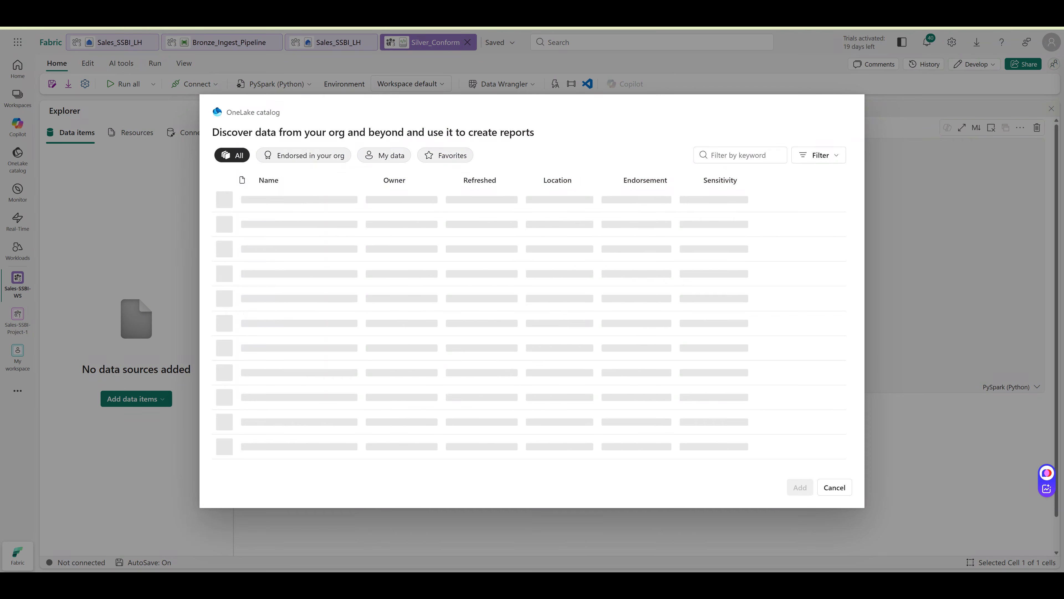
{"action": "left_click", "coordinate": [243, 200]}
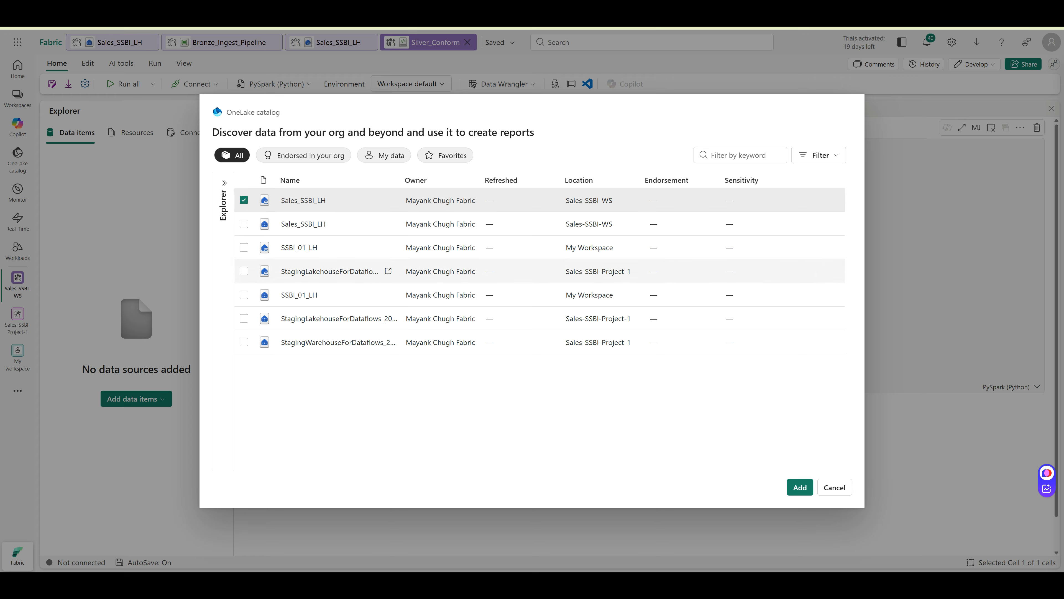
{"action": "left_click", "coordinate": [243, 224]}
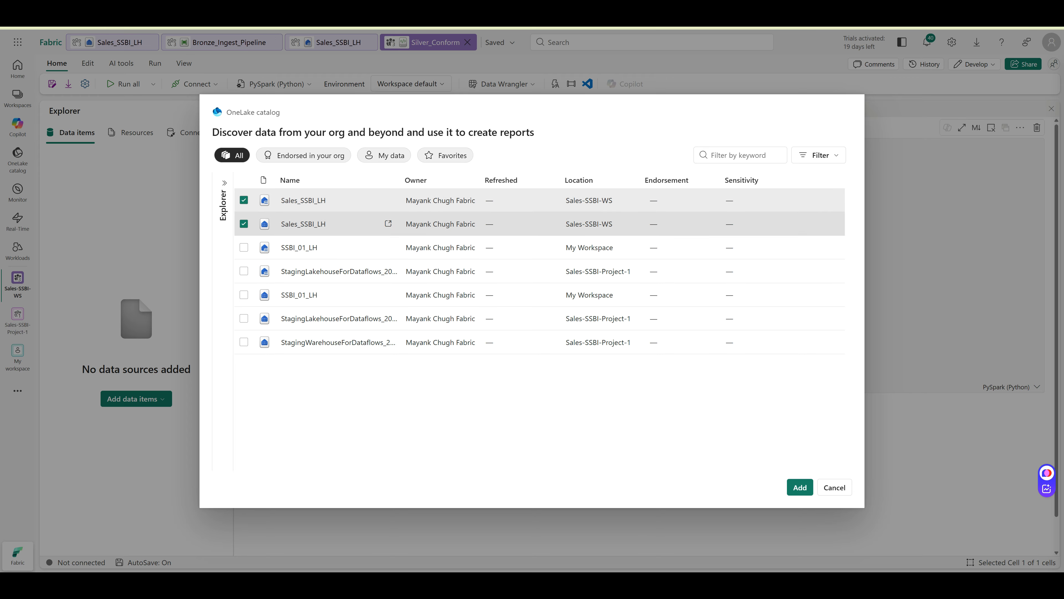
{"action": "left_click", "coordinate": [244, 224]}
{"action": "left_click", "coordinate": [800, 487]}
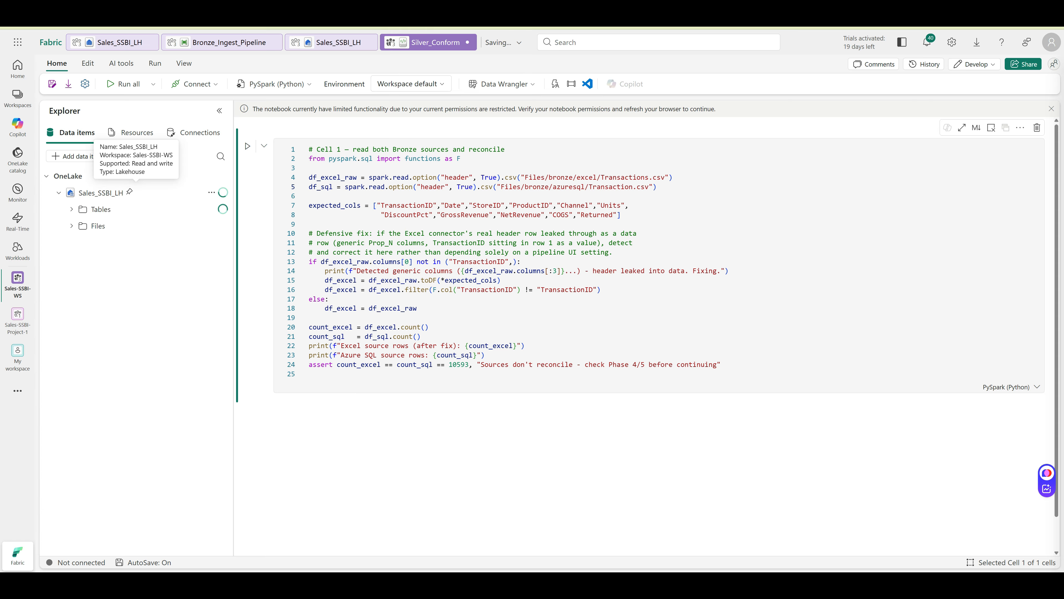
Browse the lakehouse Files into raw_excel and bronze, then run Cell 1
{"action": "left_click", "coordinate": [135, 226]}
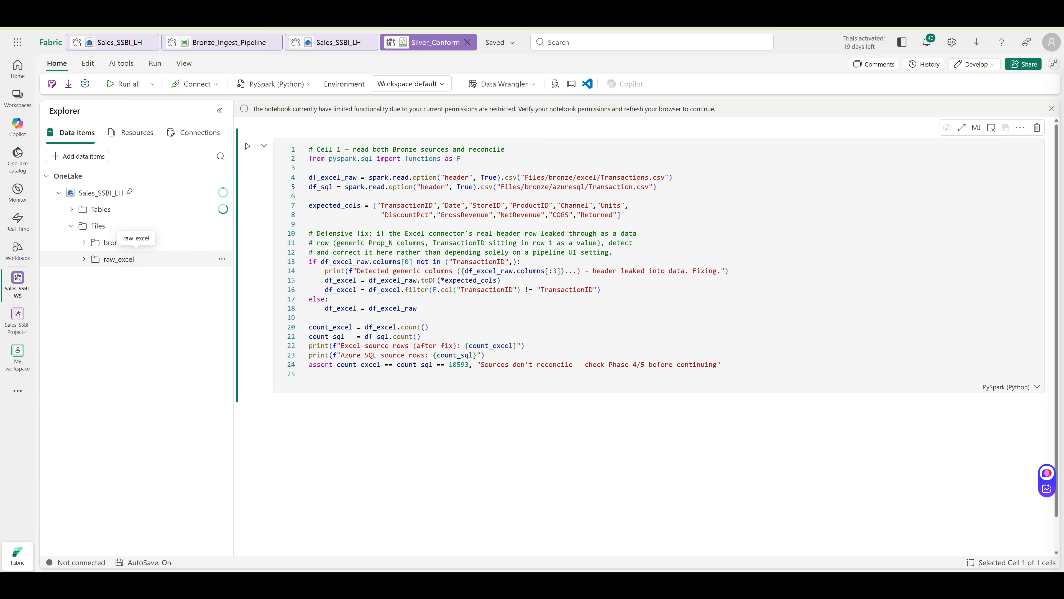
{"action": "left_click", "coordinate": [136, 259]}
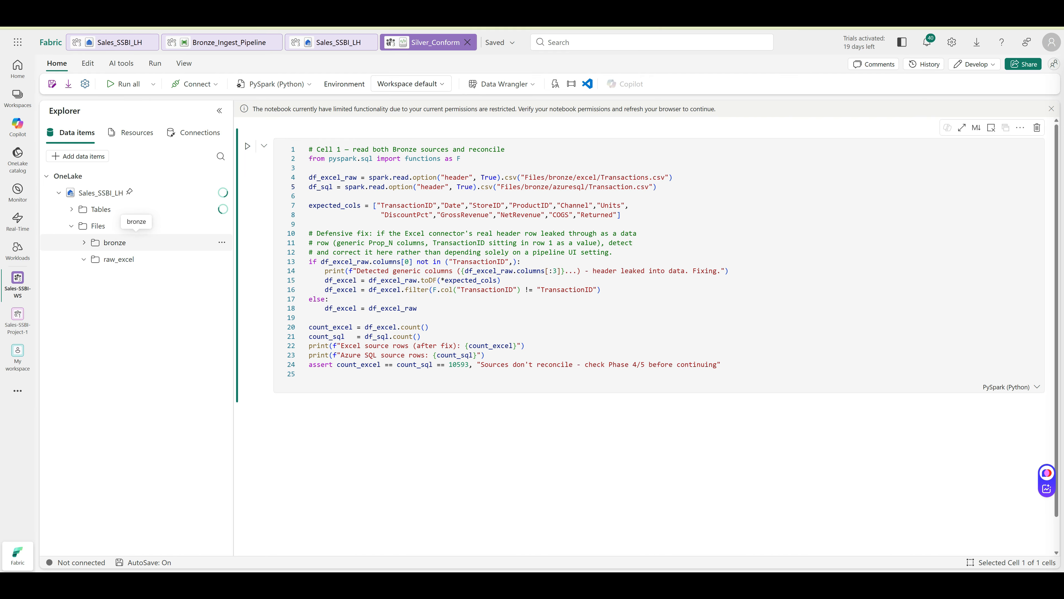
{"action": "left_click", "coordinate": [136, 243]}
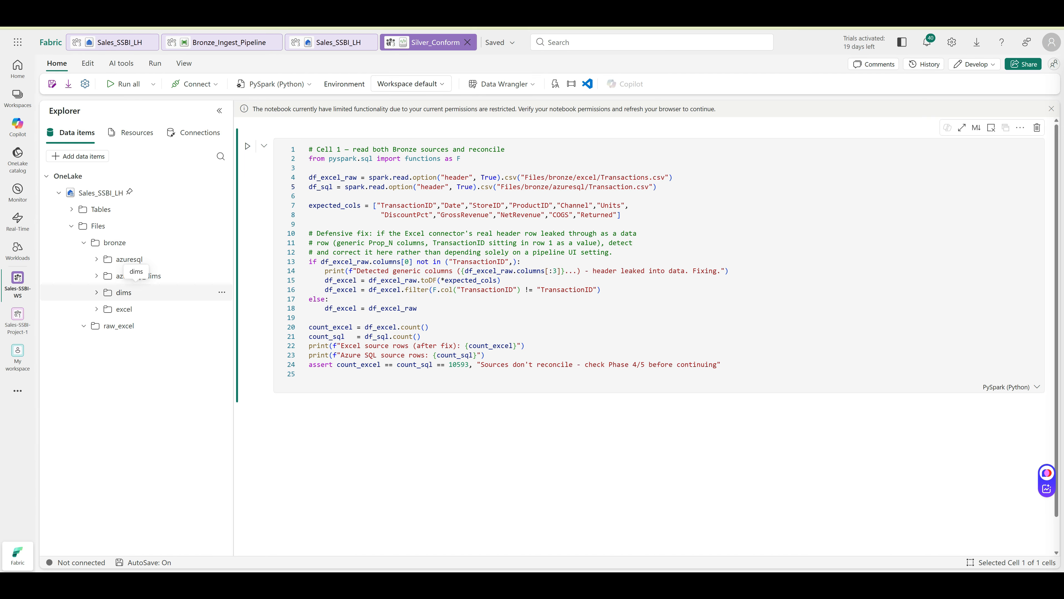
{"action": "left_click", "coordinate": [629, 206]}
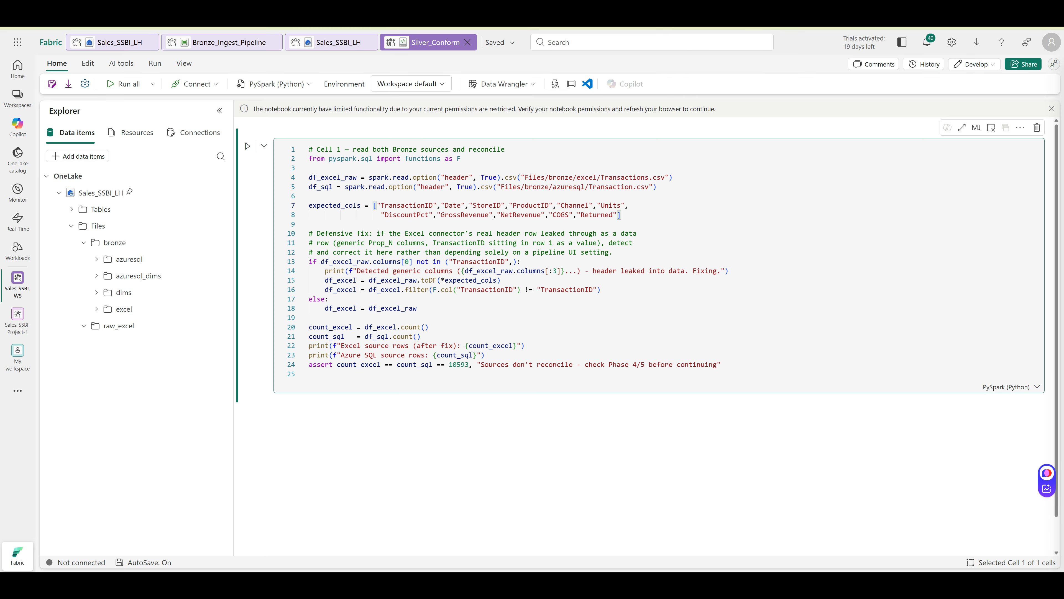
{"action": "left_click", "coordinate": [247, 146]}
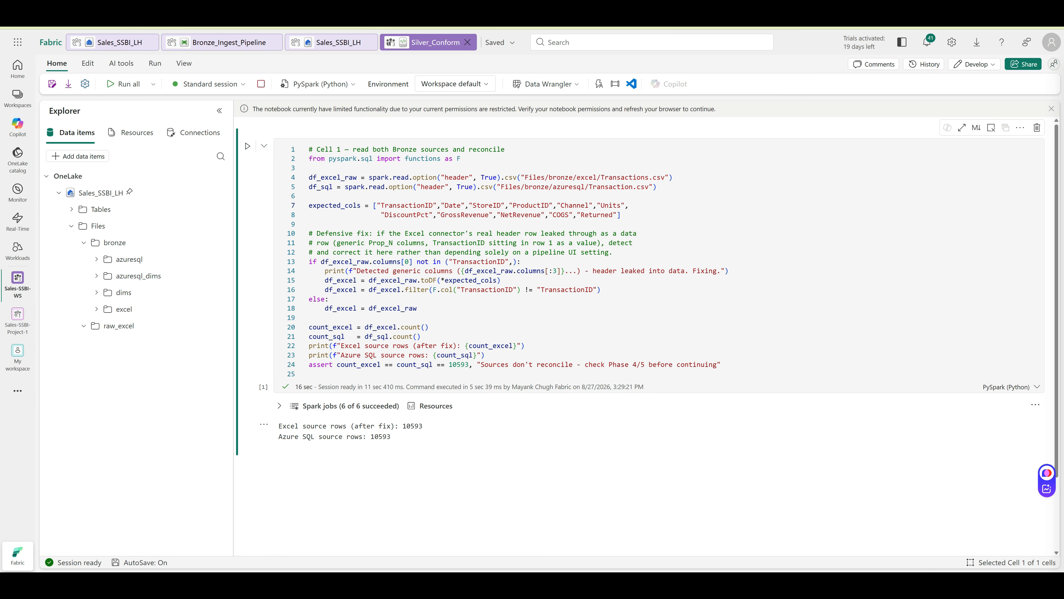
Once Cell 1 reports 10593 rows for both sources, add an empty code cell below
{"action": "mouse_move", "coordinate": [298, 457]}
{"action": "left_click", "coordinate": [299, 456]}
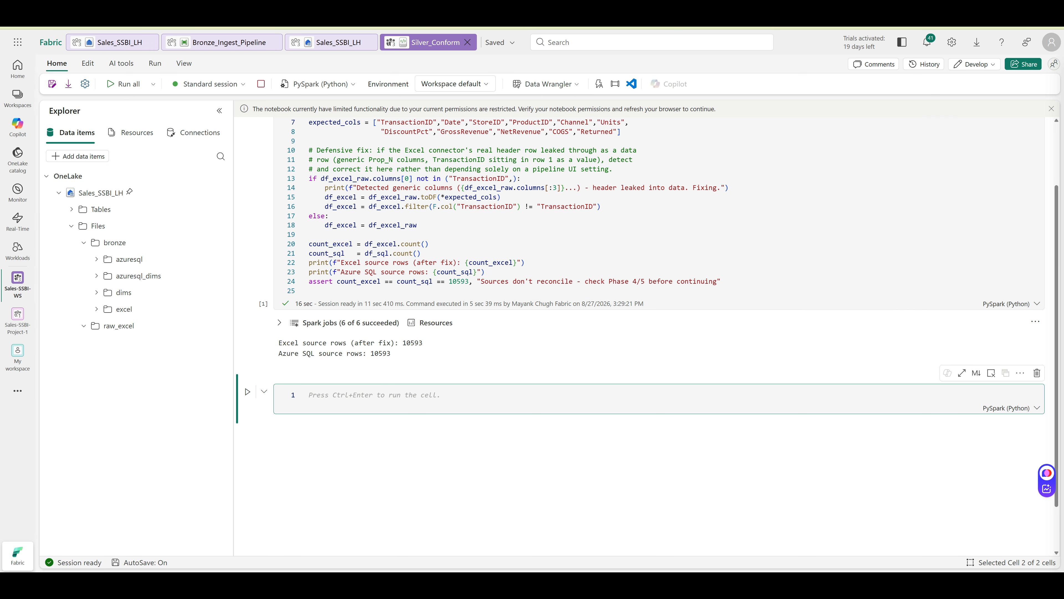
Paste the de-dupe, type-conform and dimension-join code into Cell 2 and run it, hitting a df_excel NameError
{"action": "key", "text": "alt+Tab"}
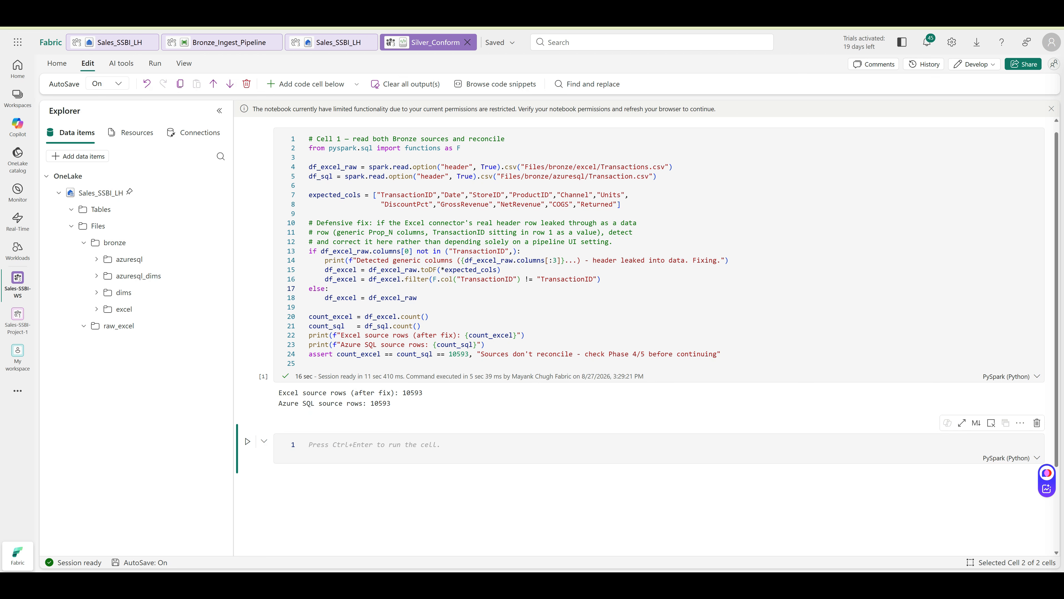
{"action": "left_click", "coordinate": [360, 445]}
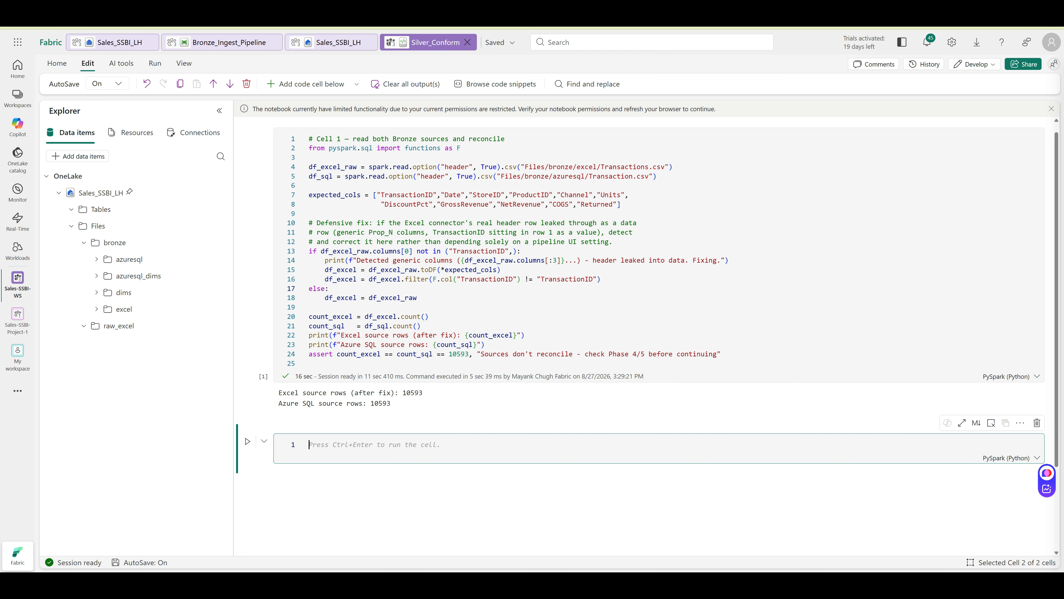
{"action": "type", "text": "# Cell 2 — de-dupe, conform types, join to dimensions from pyspark.sql import functions as F  df_store   = spark.read.option(\"header\", True).csv(\"Files/bronze/dims/DimStore.csv\") df_product = spark.read.option(\"header\", True).csv(\"Files/bronze/dims/DimProduct.csv\")  silver_txn = (     df_excel.dropDuplicates([\"TransactionID\"])     .withColumn(\"Date\", F.to_date(\"Date\"))     .withColumn(\"Year\", F.year(\"Date\"))     .withColumn(\"Month\", F.date_format(\"Date\", \"yyyy-MM\"))     .withColumn(\"Units\", F.col(\"Units\").cast(\"int\"))     .withColumn(\"NetRevenue\", F.col(\"NetRevenue\").cast(\"double\"))     .withColumn(\"COGS\", F.col(\"COGS\").cast(\"double\")) )  silver_fact = (     silver_txn     .join(df_store, \"StoreID\", \"left\")     .join(df_product, \"ProductID\", \"left\")     .withColumn(\"RegionMonthKey\", F.concat_ws(\"-\", F.col(\"Region\"), F.col(\"Month\"))) )  print(\"Fact rows:\", silver_fact.count()) print(\"Null Region:\", silver_fact.filter(F.col(\"Region\").isNull()).count()) print(\"Null Brand:\", silver_fact.filter(F.col(\"Brand\").isNull()).count())"}
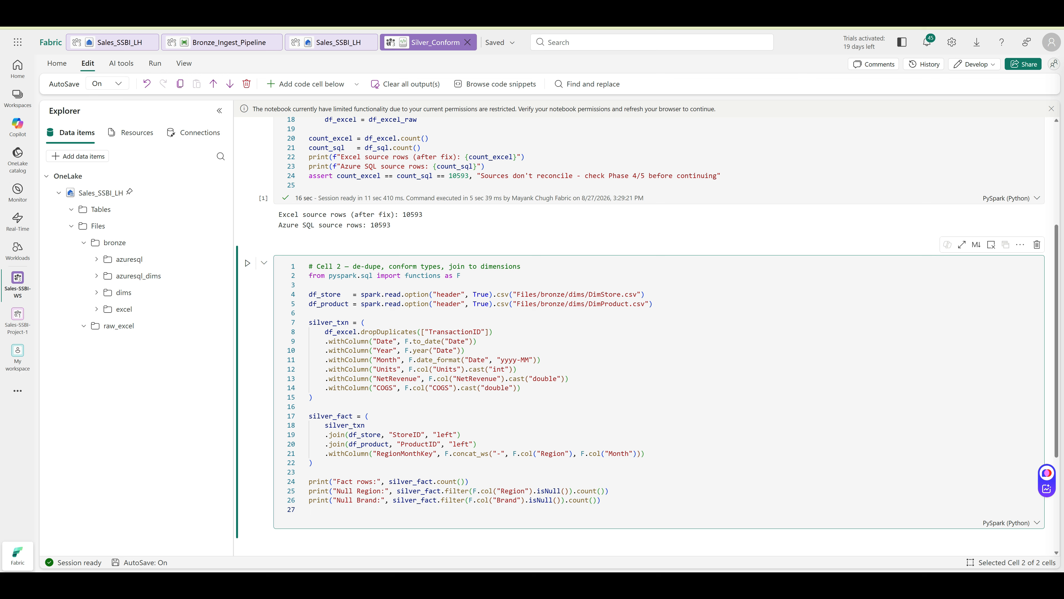
{"action": "key", "text": "Escape"}
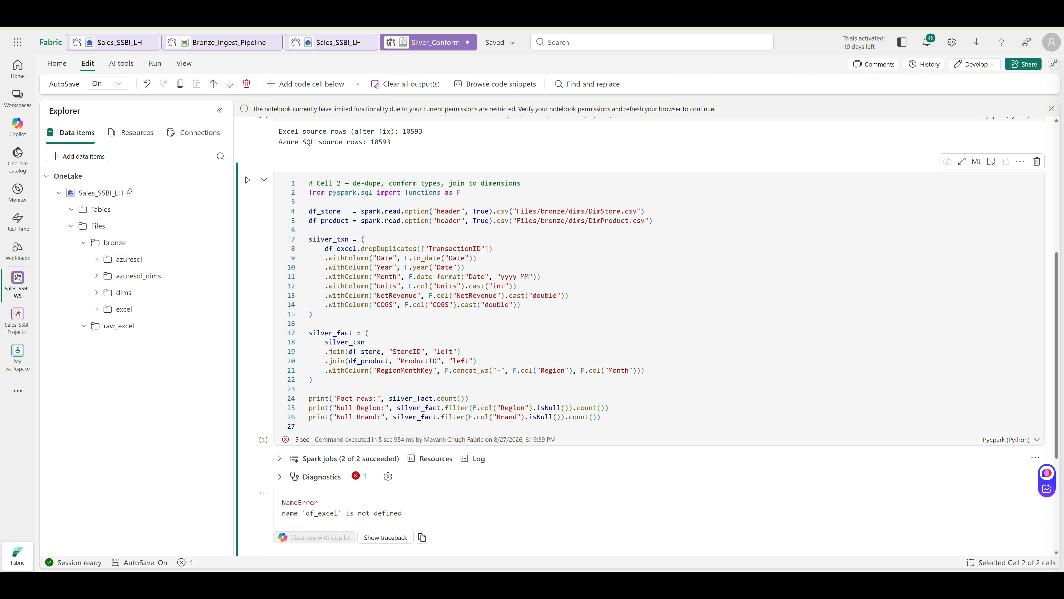
Rerun Cells 1 and 2 so the fact has 10593 rows with no null Region or Brand
{"action": "scroll", "coordinate": [248, 146], "scroll_direction": "up", "scroll_amount": 6}
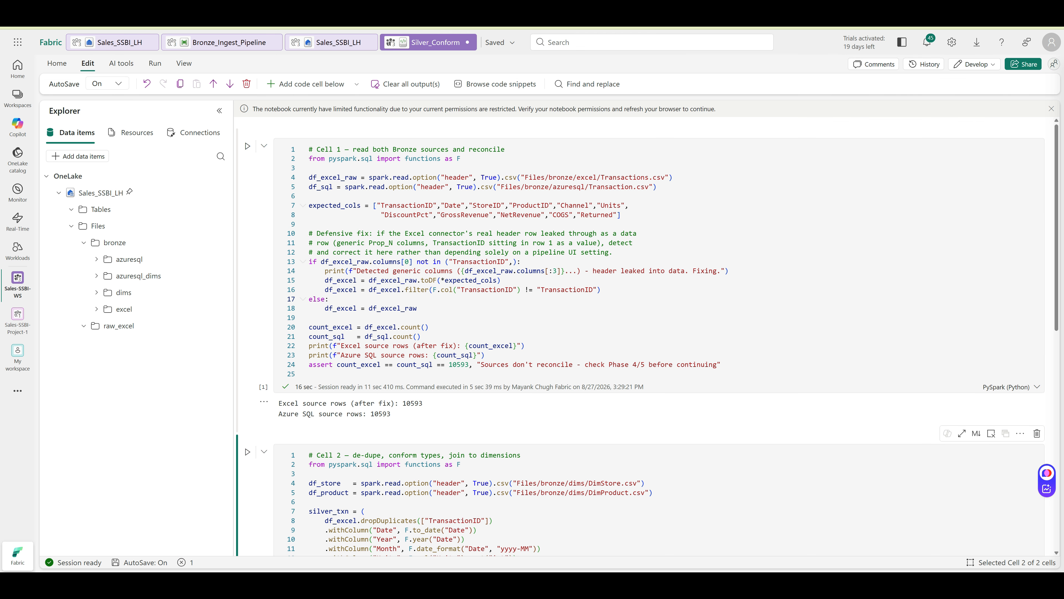
{"action": "left_click", "coordinate": [247, 146]}
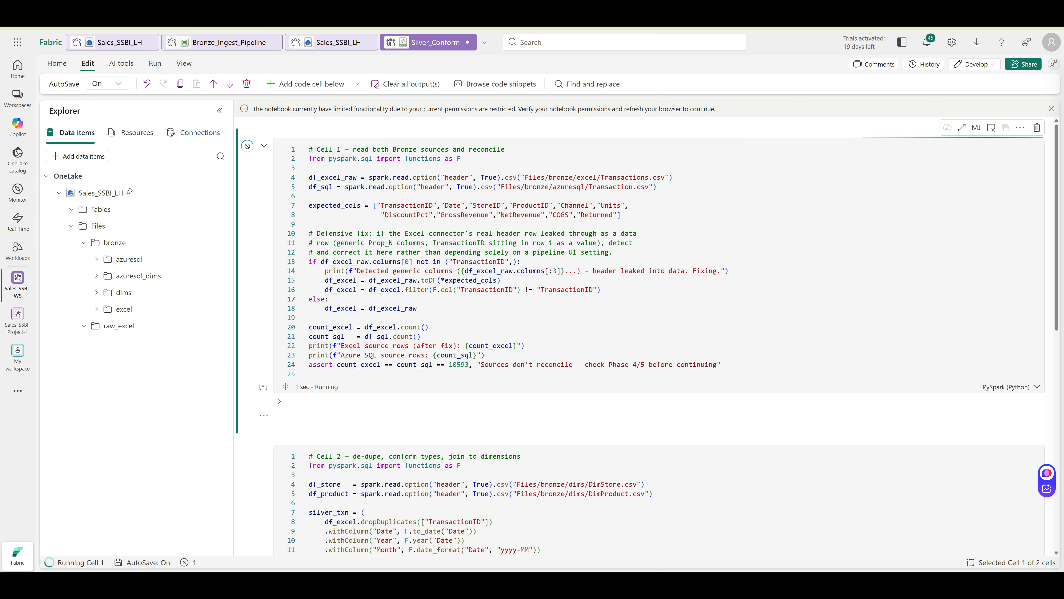
{"action": "scroll", "coordinate": [293, 352], "scroll_direction": "down", "scroll_amount": 1}
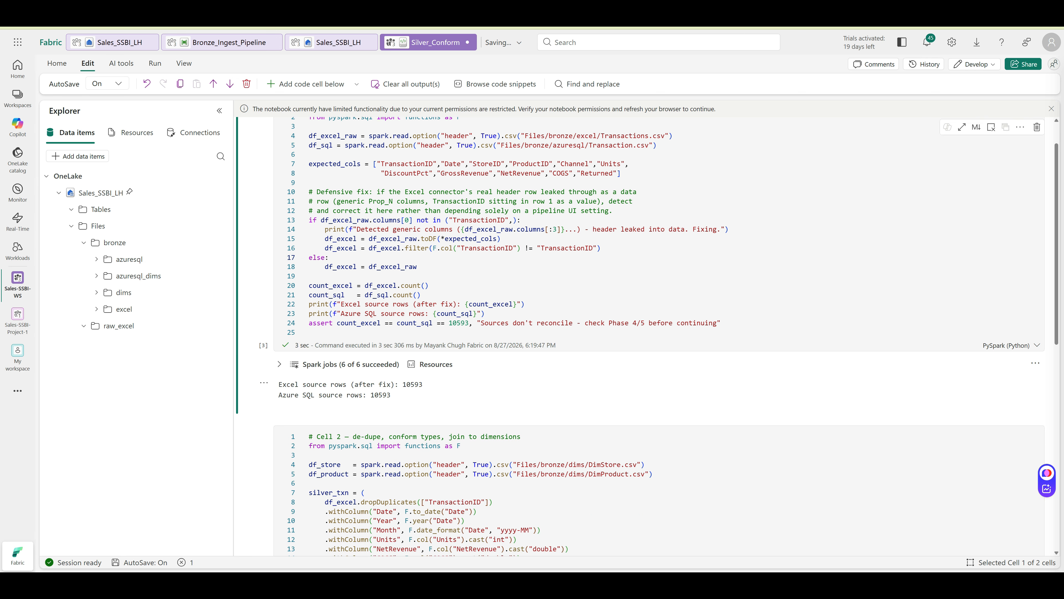
{"action": "left_click", "coordinate": [247, 433]}
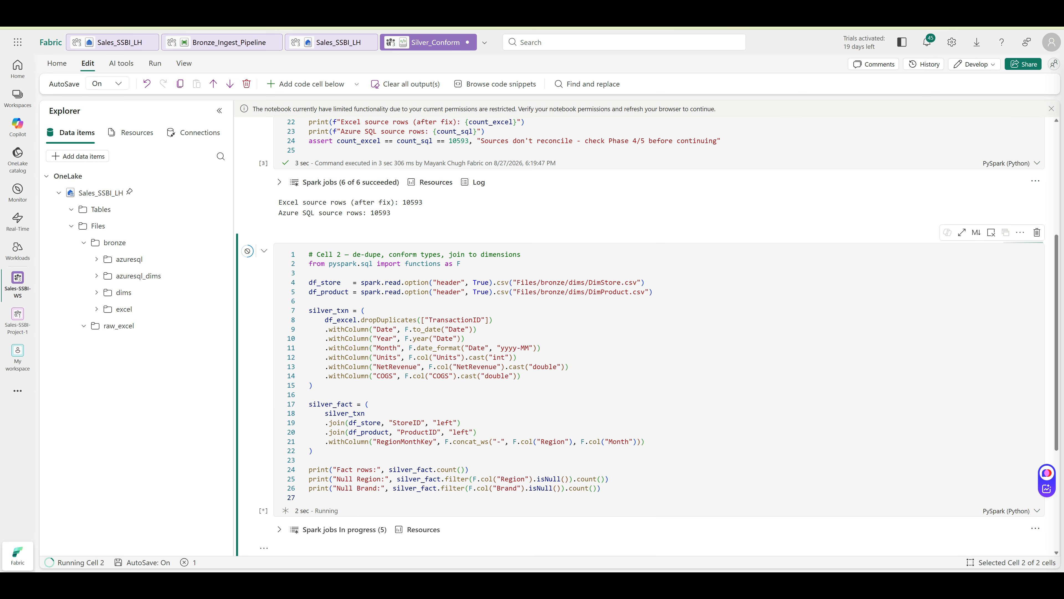
{"action": "scroll", "coordinate": [628, 335], "scroll_direction": "down", "scroll_amount": 3}
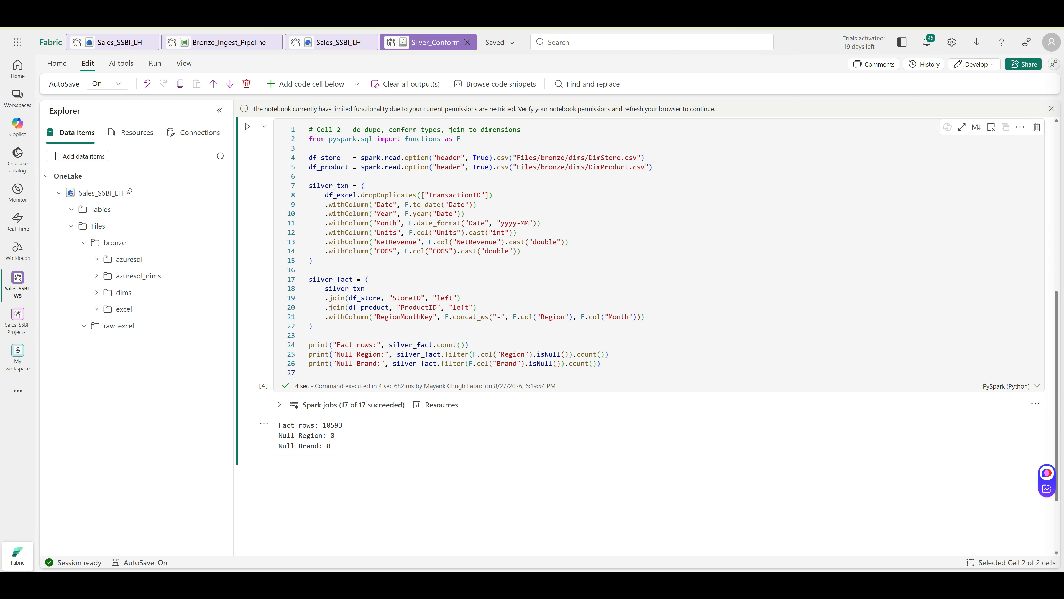
Add a third cell, refresh the lakehouse Tables, and paste the silver_fact_sales saveAsTable code
{"action": "left_click", "coordinate": [296, 466]}
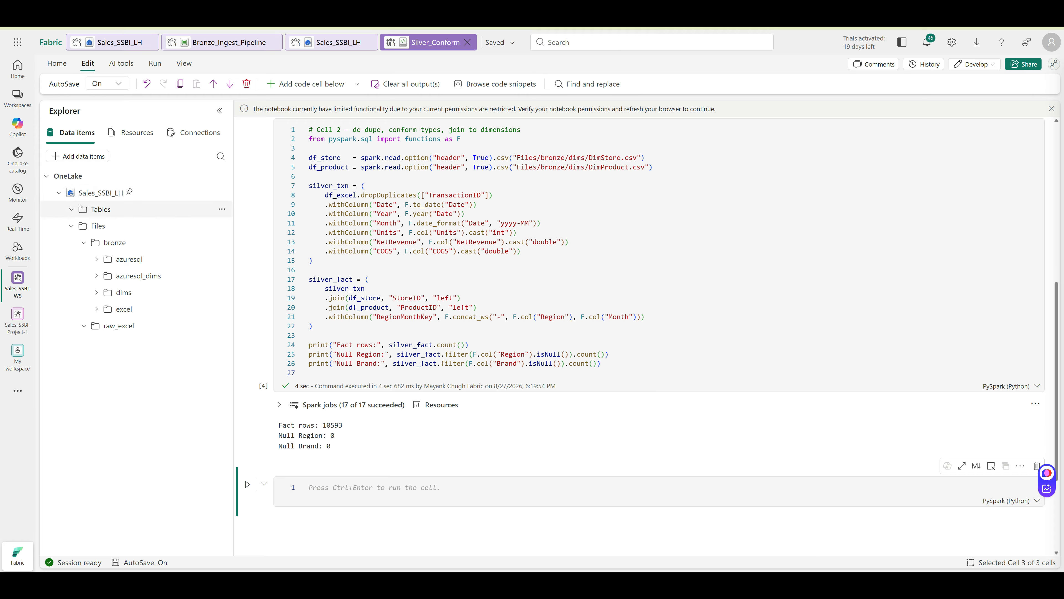
{"action": "left_click", "coordinate": [222, 208]}
{"action": "left_click", "coordinate": [247, 226]}
{"action": "left_click", "coordinate": [309, 487]}
{"action": "type", "text": "# Cell 3 — write the conformed Silver table silver_fact.write.format(\"delta\").mode(\"overwrite\").saveAsTable(\"silver_fact_sales\")"}
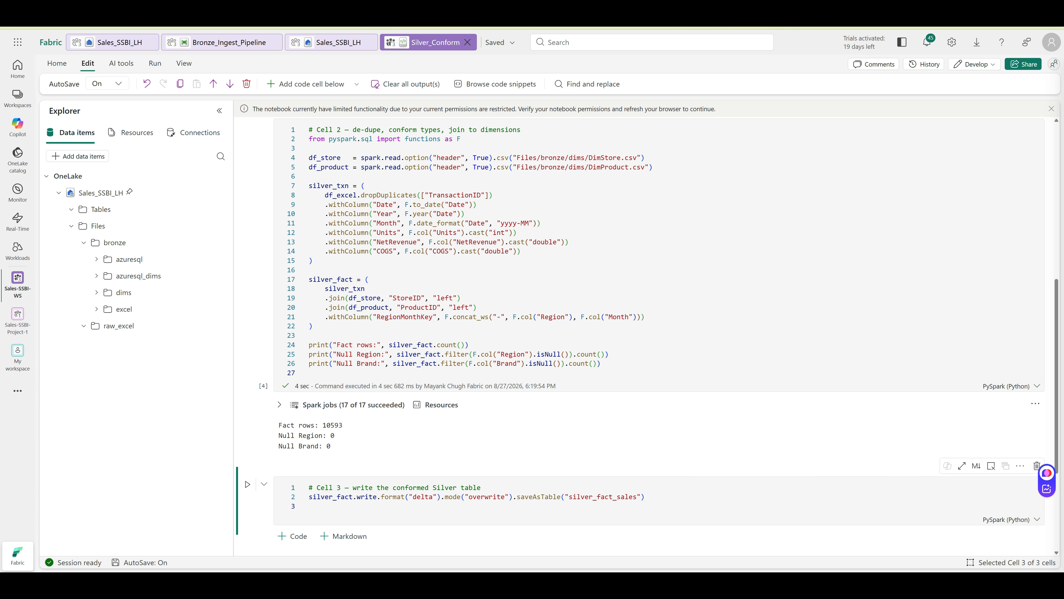
Run Cell 3 to save silver_fact in overwrite mode as the silver_fact_sales Delta table
{"action": "double_click", "coordinate": [505, 497]}
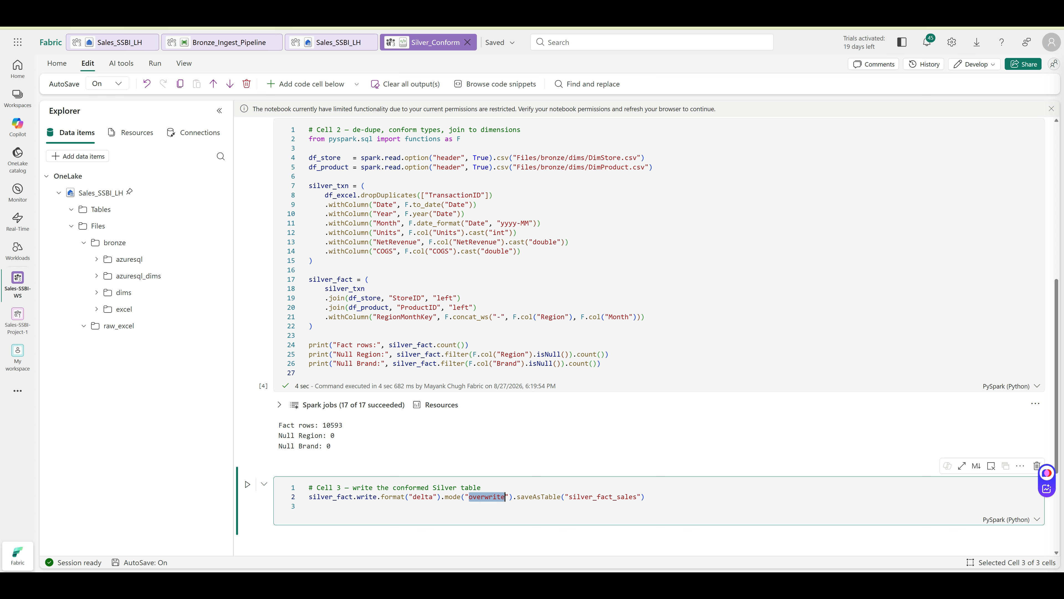
{"action": "key", "text": "ctrl+Return"}
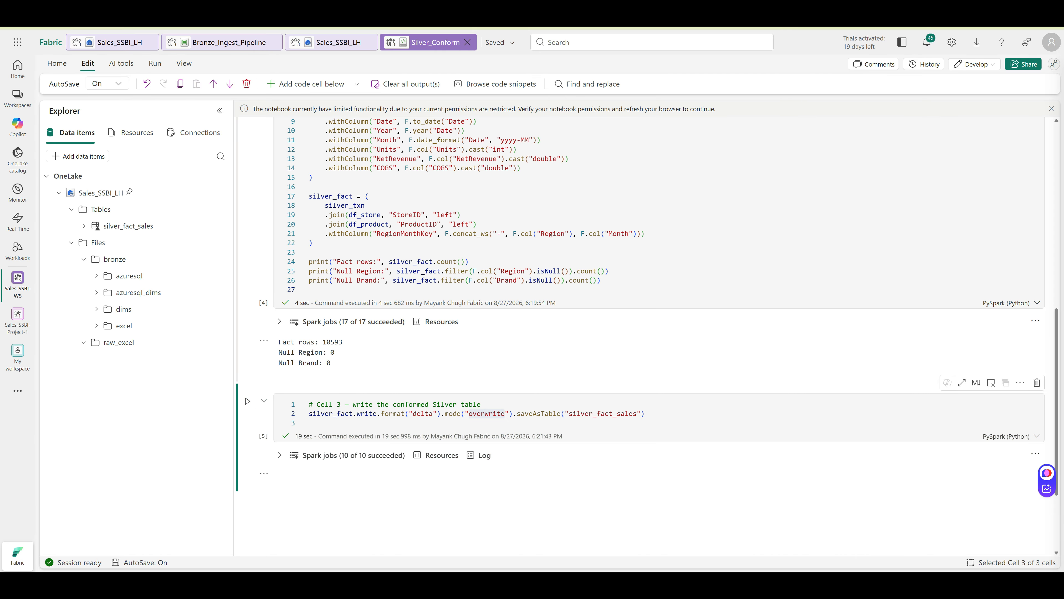
Add and run df_check cells printing silver_fact_sales columns, row count and schema
{"action": "mouse_move", "coordinate": [292, 492]}
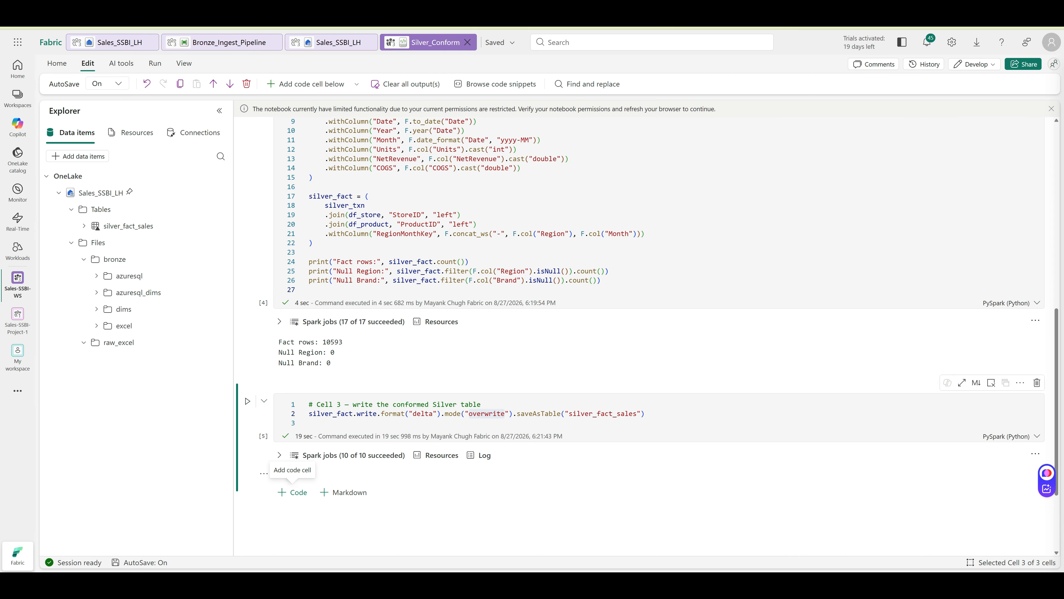
{"action": "left_click", "coordinate": [293, 492]}
{"action": "type", "text": "df_check = spark.read.table(\"silver_fact_sales\") print(df_check.columns) print(df_check.count())"}
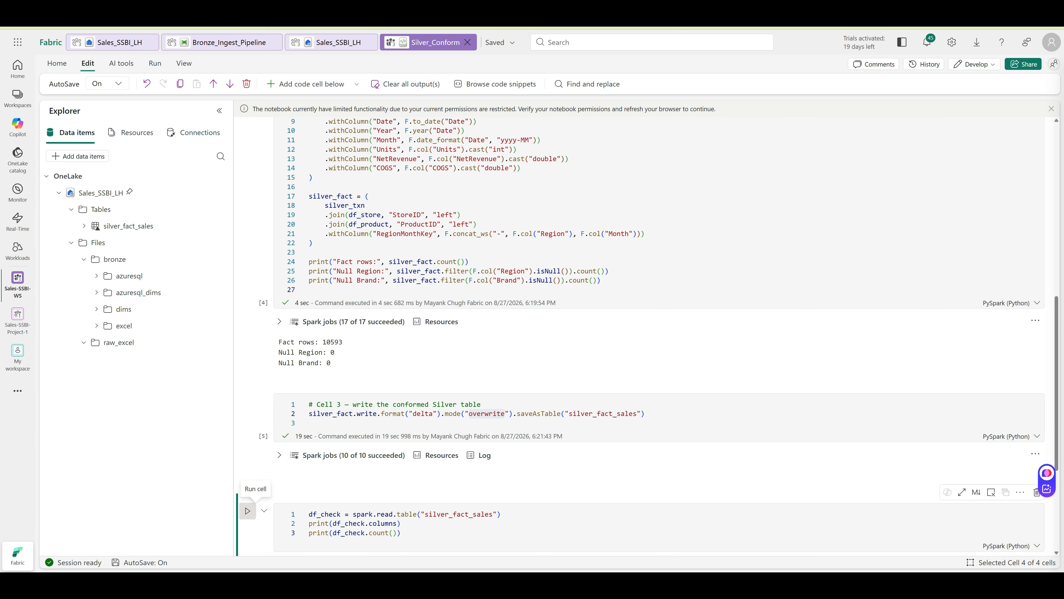
{"action": "left_click", "coordinate": [248, 510]}
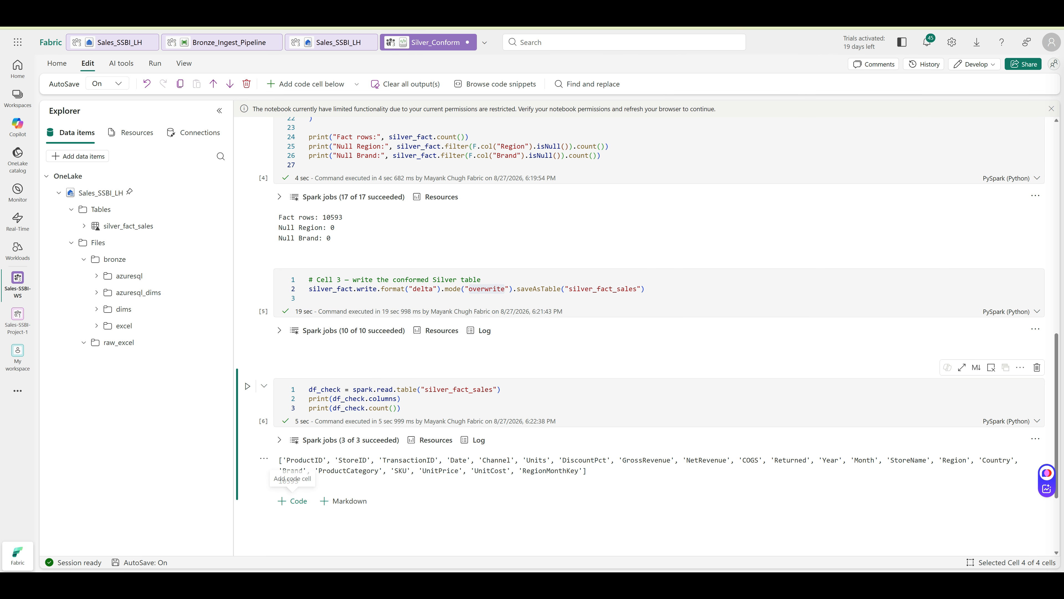
{"action": "left_click", "coordinate": [292, 500]}
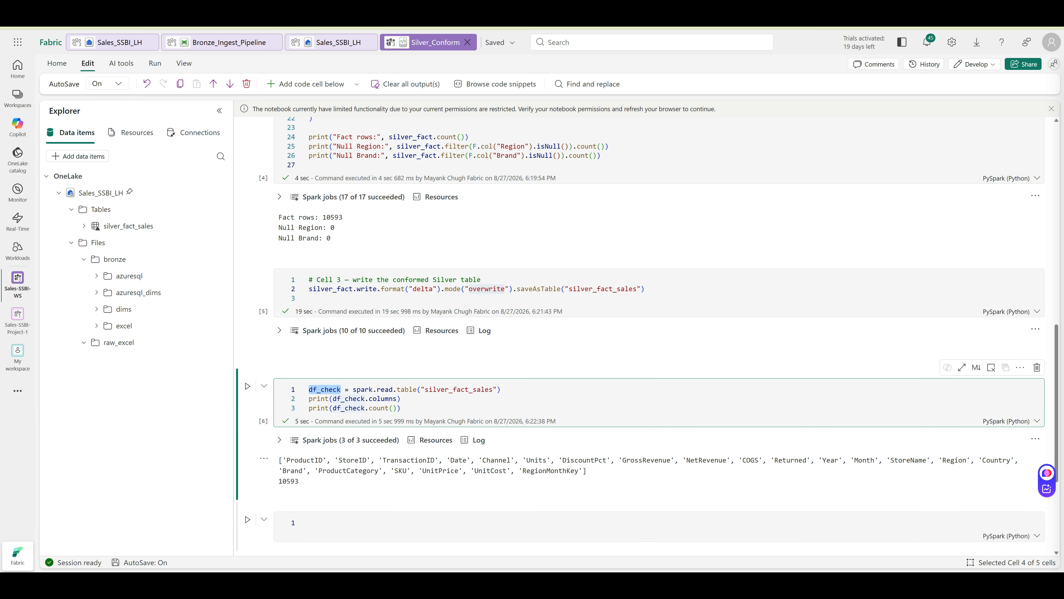
{"action": "type", "text": "df_check"}
{"action": "key", "text": "ctrl+Return"}
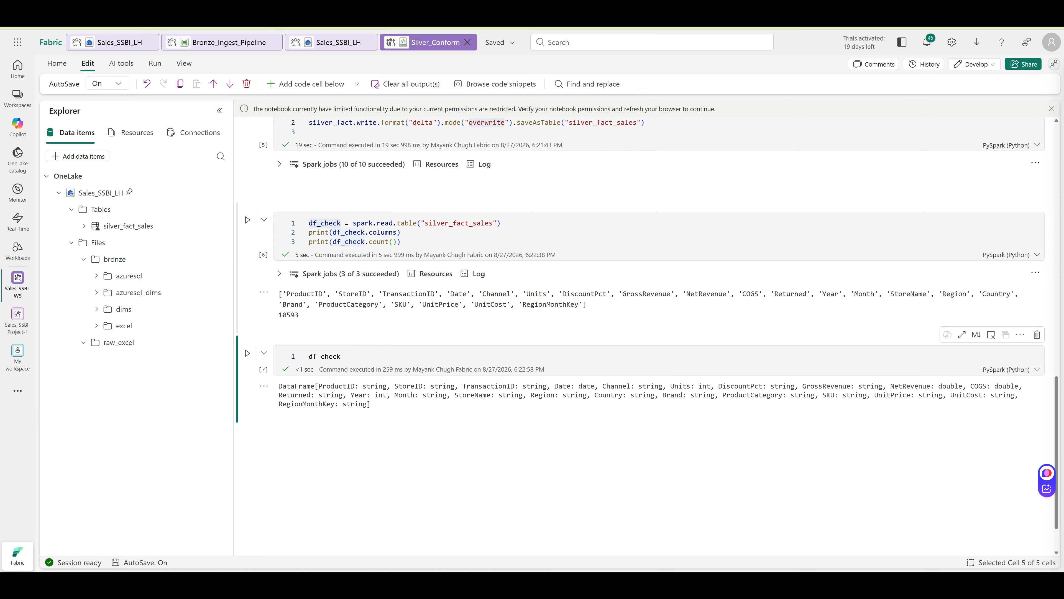
Expand silver_fact_sales to list its columns and run a Load data > Spark query on it
{"action": "scroll", "coordinate": [648, 323], "scroll_direction": "up", "scroll_amount": 1}
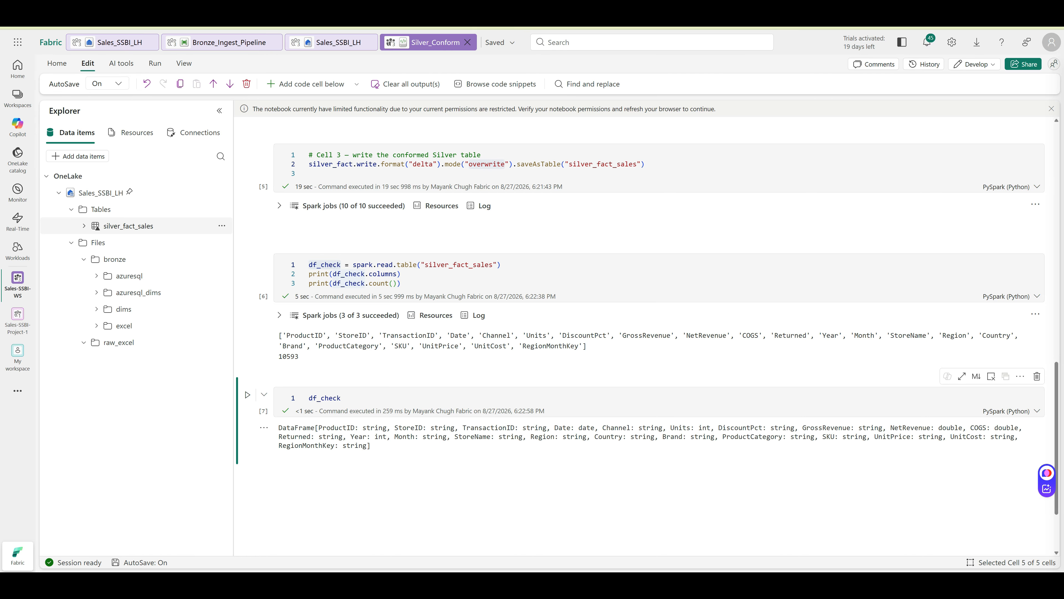
{"action": "left_click", "coordinate": [84, 226]}
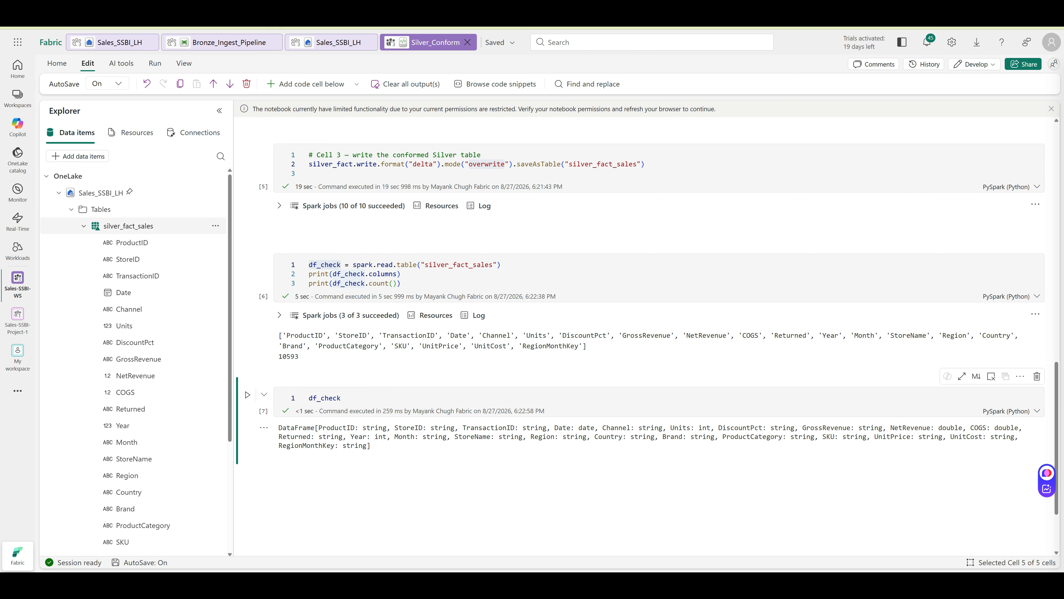
{"action": "left_click", "coordinate": [215, 226]}
{"action": "mouse_move", "coordinate": [245, 243]}
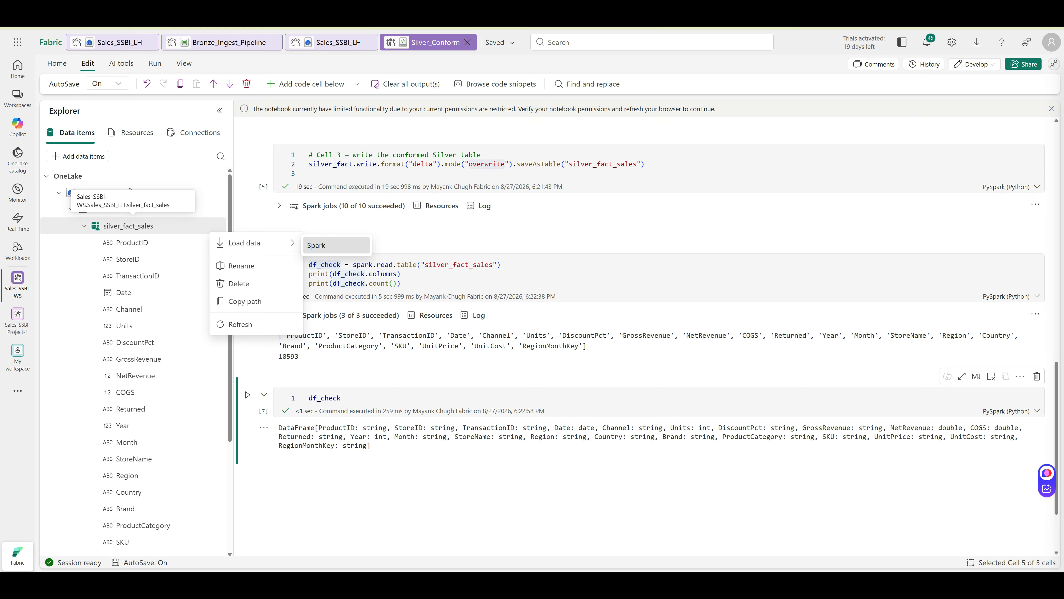
{"action": "left_click", "coordinate": [315, 245]}
{"action": "left_click", "coordinate": [248, 483]}
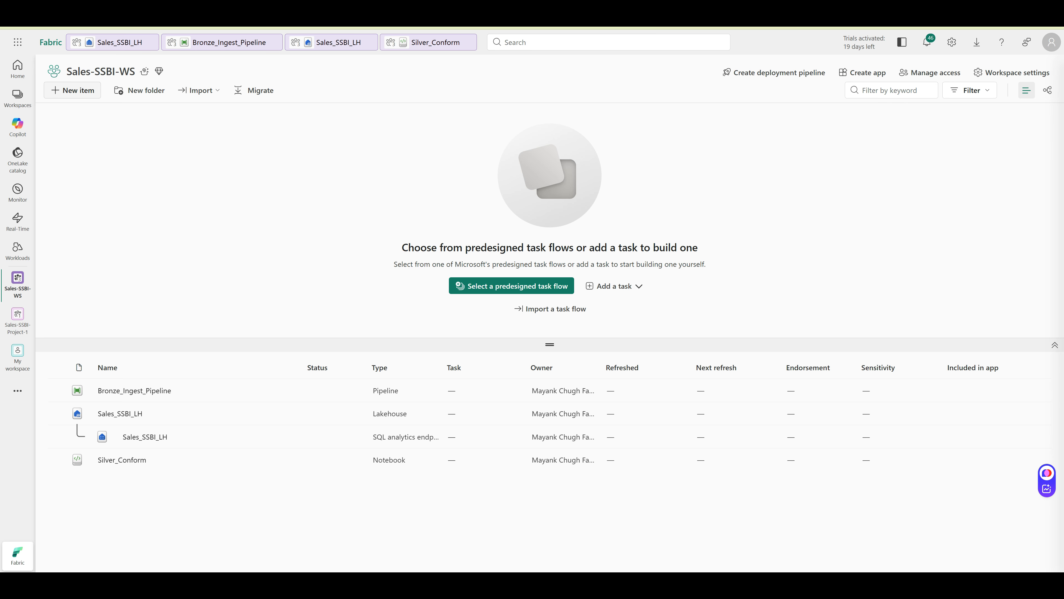
Create a new notebook named Gold_Aggregate, replacing the default Notebook_1 name
{"action": "left_click", "coordinate": [72, 90]}
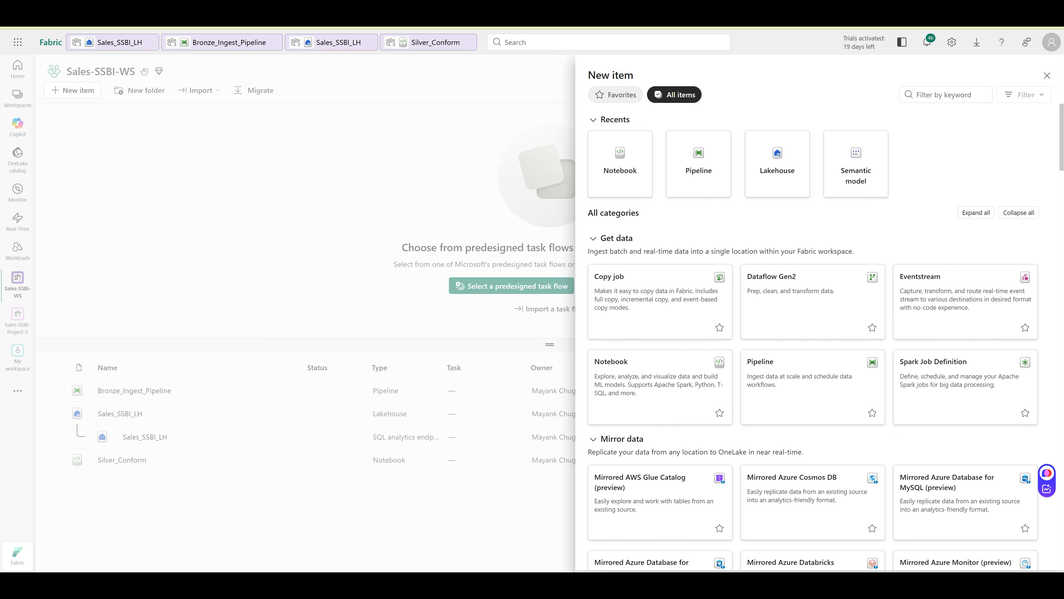
{"action": "left_click", "coordinate": [620, 164]}
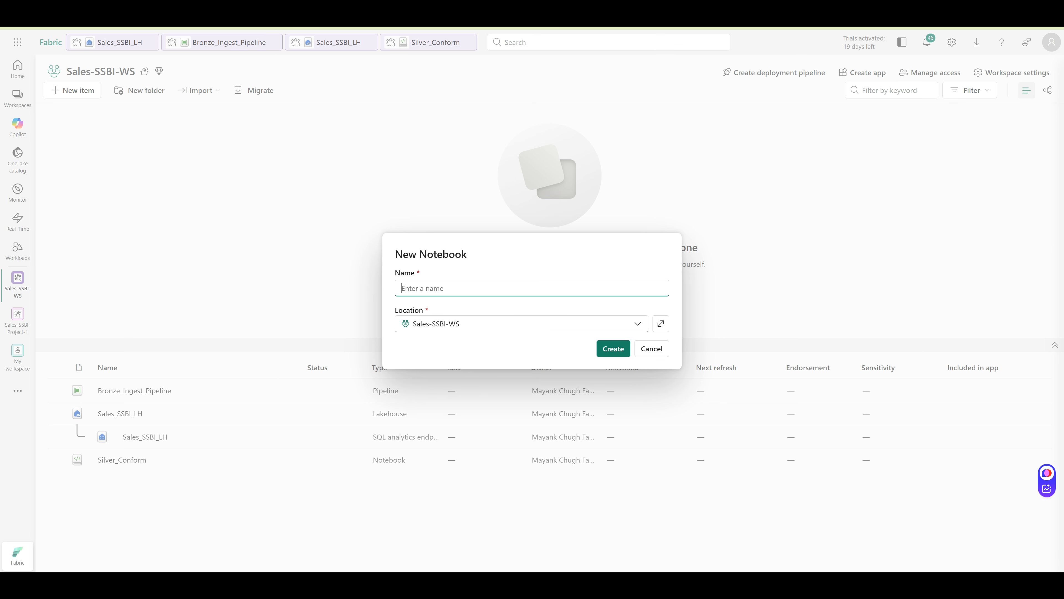
{"action": "type", "text": "Gold_Aggregate"}
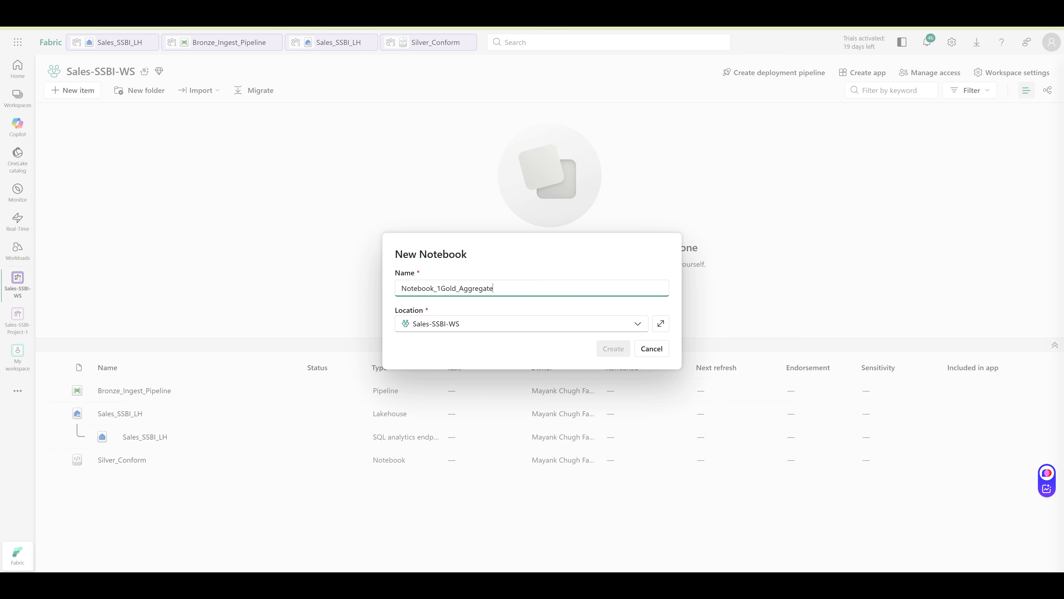
{"action": "left_click_drag", "start_coordinate": [441, 288], "coordinate": [398, 288]}
{"action": "key", "text": "BackSpace"}
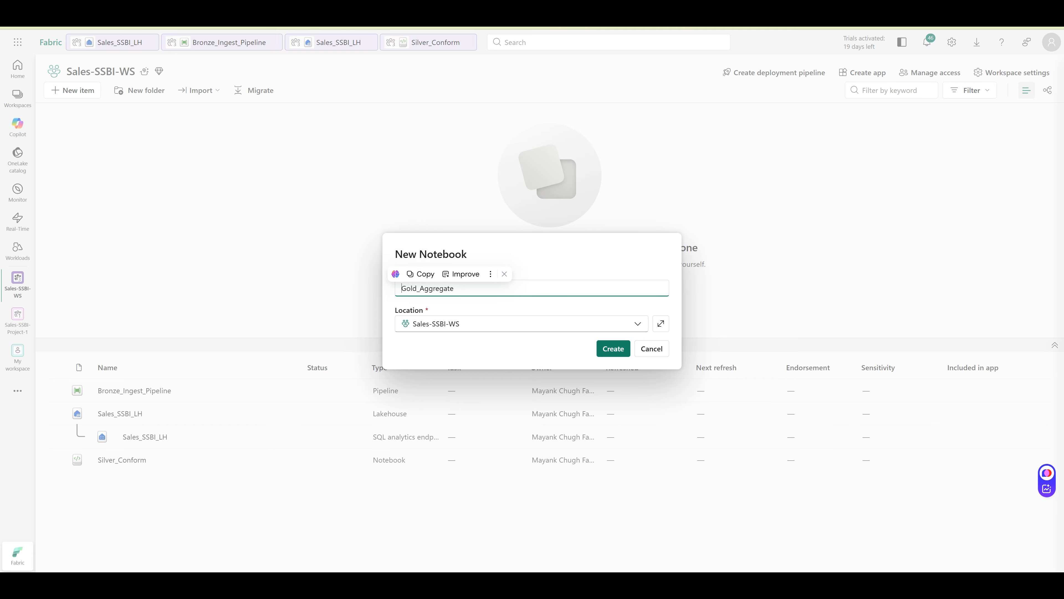
{"action": "key", "text": "Return"}
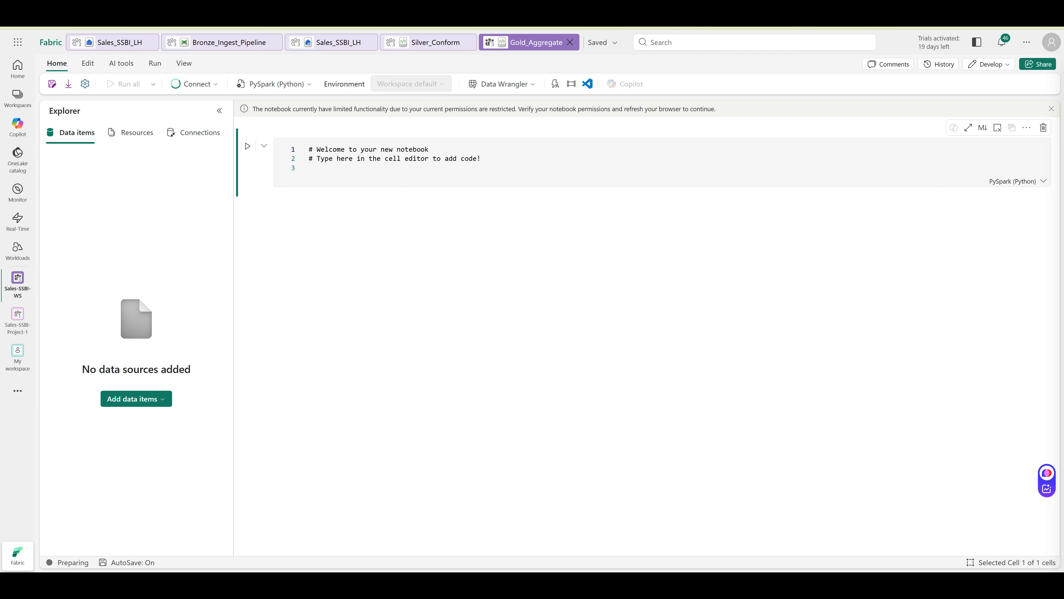
Replace the starter cell with the gold aggregation script and run it, getting UnsupportedOperationException
{"action": "left_click", "coordinate": [430, 149]}
{"action": "key", "text": "ctrl+a"}
{"action": "type", "text": "# Cell 1 — Gold aggregation function from pyspark.sql import functions as F  silver_fact = spark.read.table(\"silver_fact_sales\")  def gold_summary(df, group_cols):     g = (         df.groupBy(*group_cols)         .agg(             F.sum(\"NetRevenue\").alias(\"Revenue\"),             F.sum(\"COGS\").alias(\"COGS\"),             F.sum(\"Units\").alias(\"Units\"),             F.countDistinct(\"TransactionID\").alias(\"Transactions\"),         )         .withColumn(\"AOV\", F.round(F.col(\"Revenue\") / F.col(\"Transactions\"), 2))         .withColumn(\"GM_Pct\", F.round((F.col(\"Revenue\") - F.col(\"COGS\")) / F.col(\"Revenue\") * 100, 2))     )     return g  gold_by_region = gold_summary(silver_fact, [\"Region\"]) gold_by_category = gold_summary(silver_fact, [\"ProductCategory\"]) gold_by_channel = gold_summary(silver_fact, [\"Channel\"])  gold_by_region.write.format(\"delta\").mode(\"overwrite\").saveAsTable(\"gold_by_region\") gold_by_category.write.format(\"delta\").mode(\"overwrite\").saveAsTable(\"gold_by_category\") gold_by_channel.write.format(\"delta\").mode(\"overwrite\").saveAsTable(\"gold_by_channel\")  gold_by_region.orderBy(F.desc(\"Revenue\")).show()"}
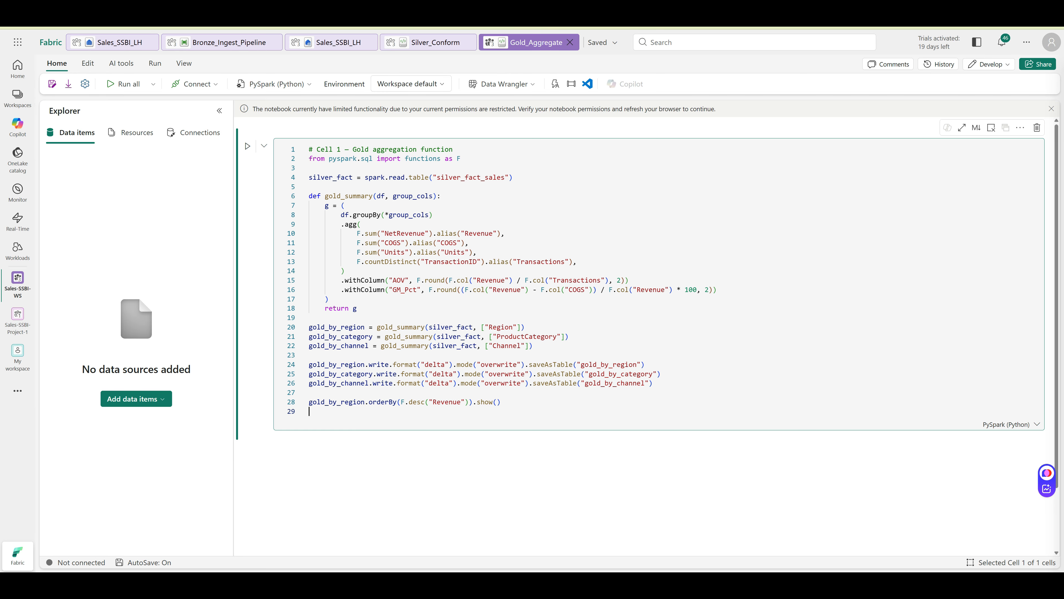
{"action": "key", "text": "Escape"}
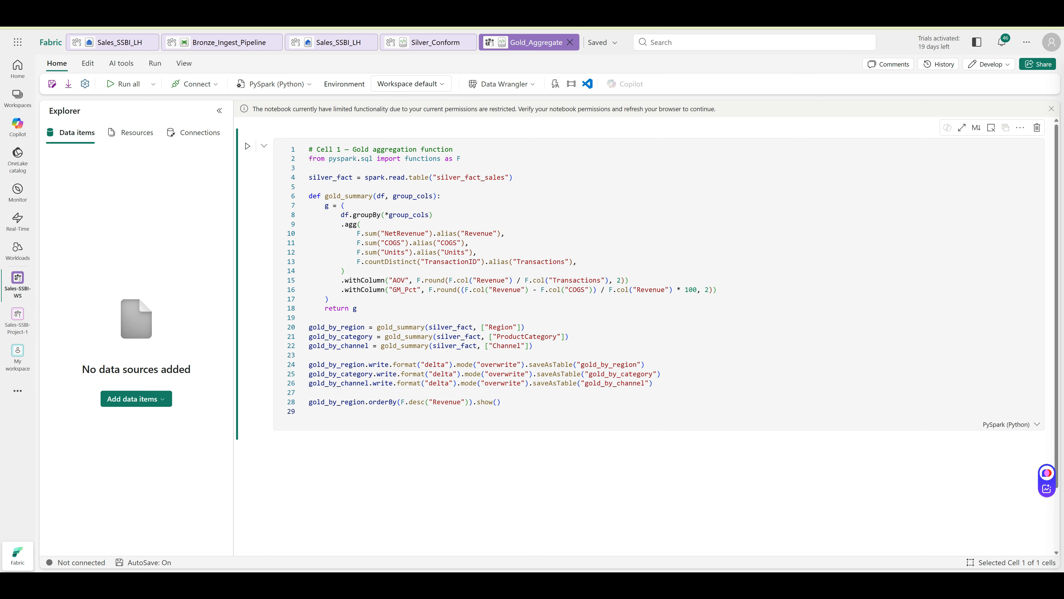
{"action": "left_click", "coordinate": [247, 146]}
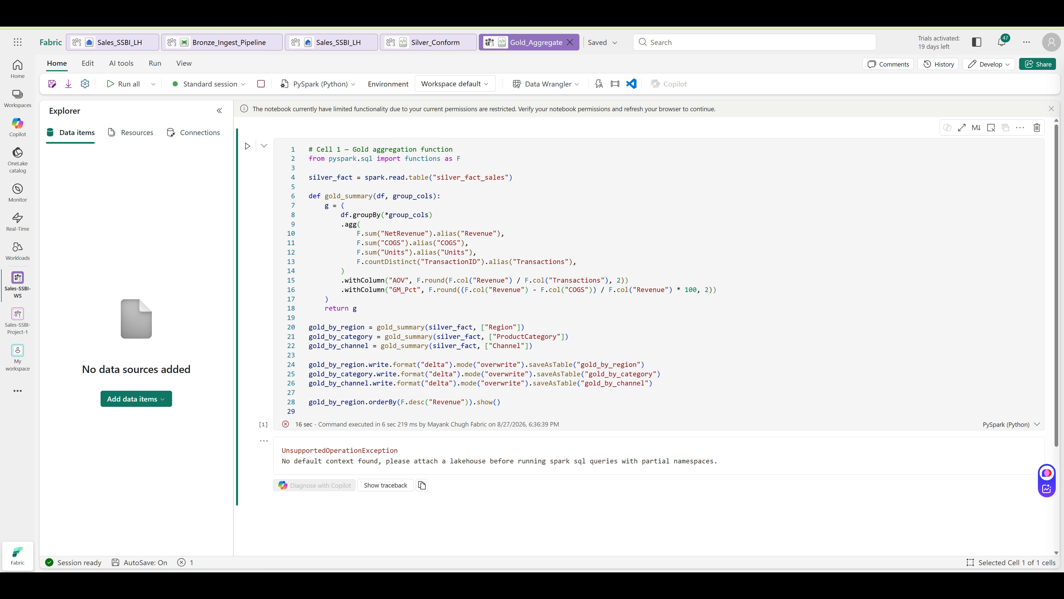
Attach the Sales_SSBI_LH lakehouse from the OneLake catalog, stopping the old session
{"action": "left_click", "coordinate": [136, 398]}
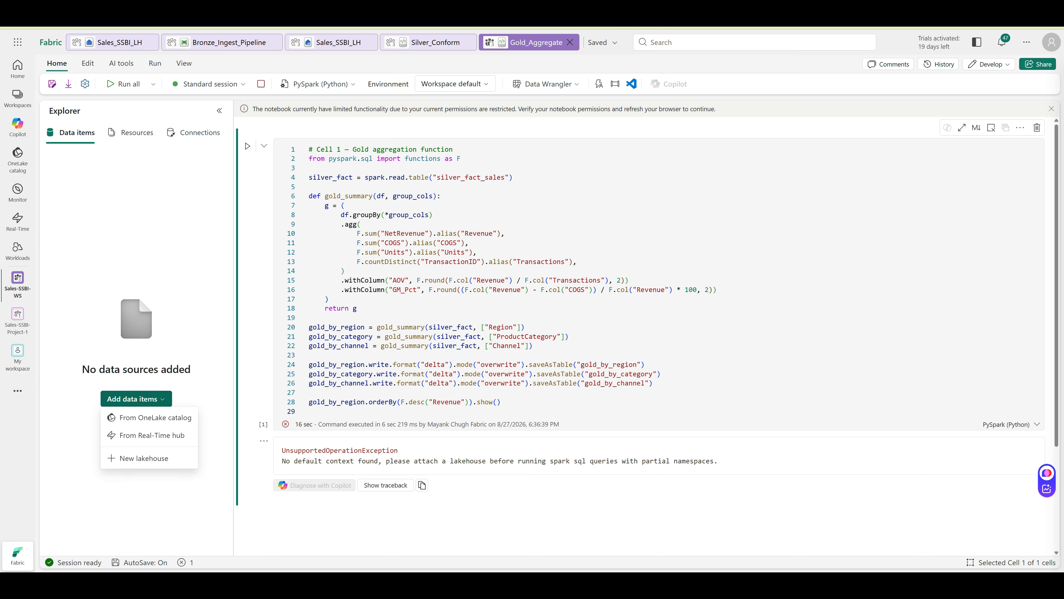
{"action": "left_click", "coordinate": [150, 418]}
{"action": "left_click", "coordinate": [244, 199]}
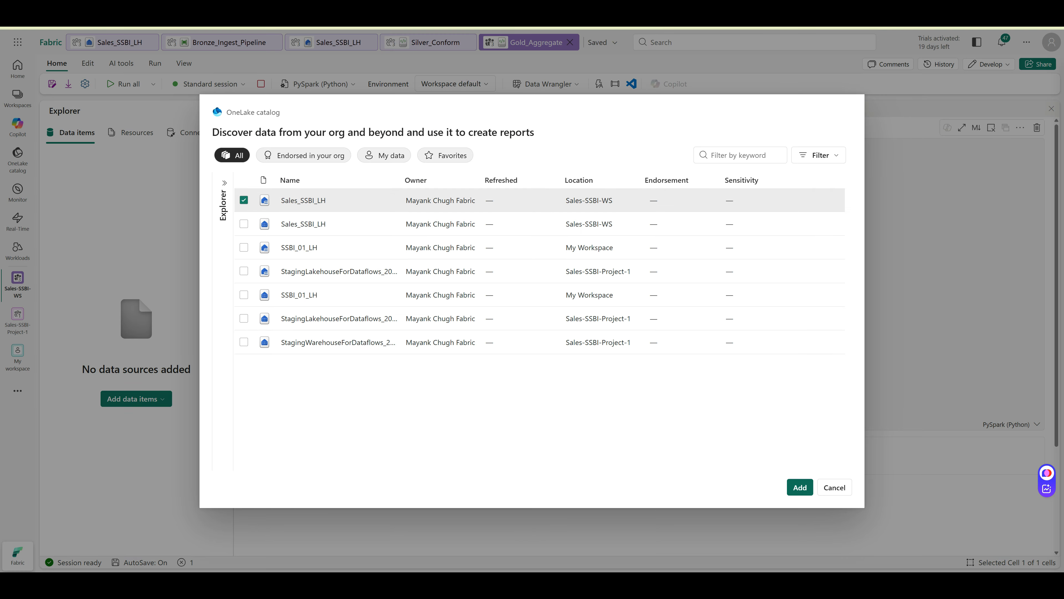
{"action": "left_click", "coordinate": [800, 487]}
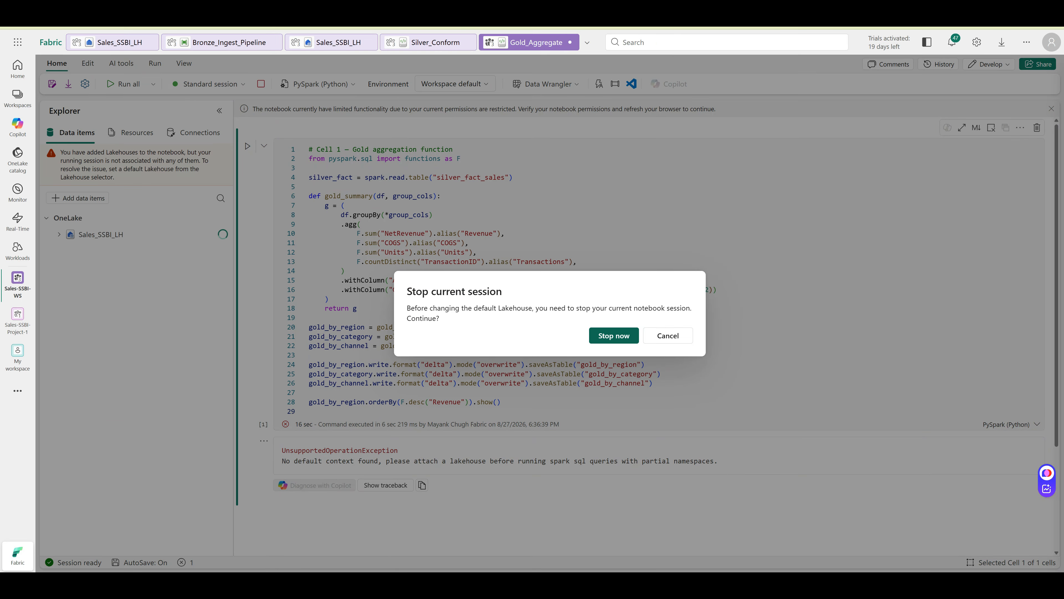
{"action": "left_click", "coordinate": [614, 336]}
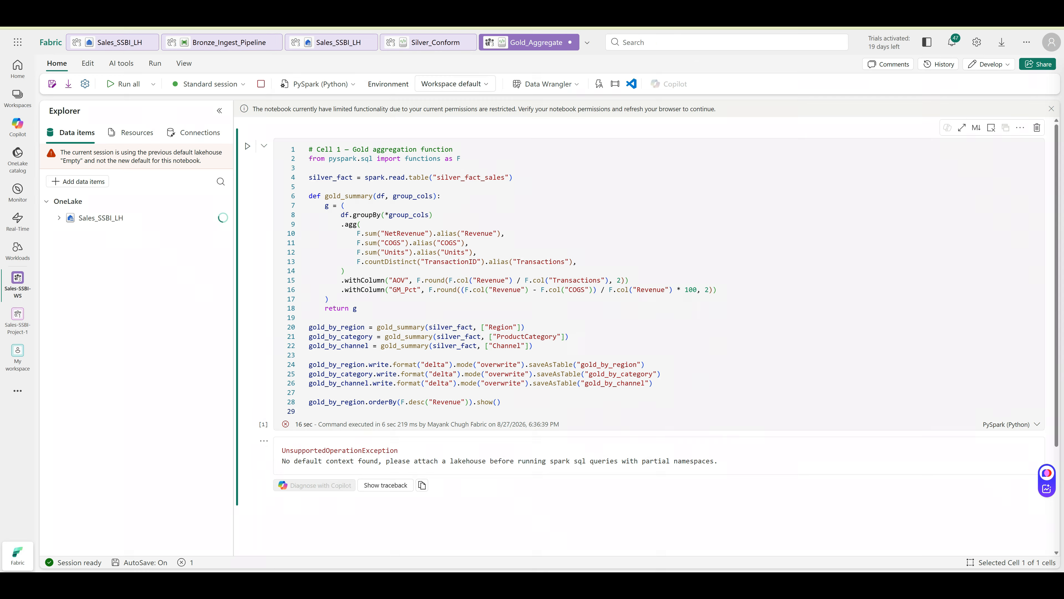
Expand Sales_SSBI_LH's Tables and rerun the gold aggregation cell
{"action": "left_click", "coordinate": [59, 192]}
{"action": "left_click", "coordinate": [91, 209]}
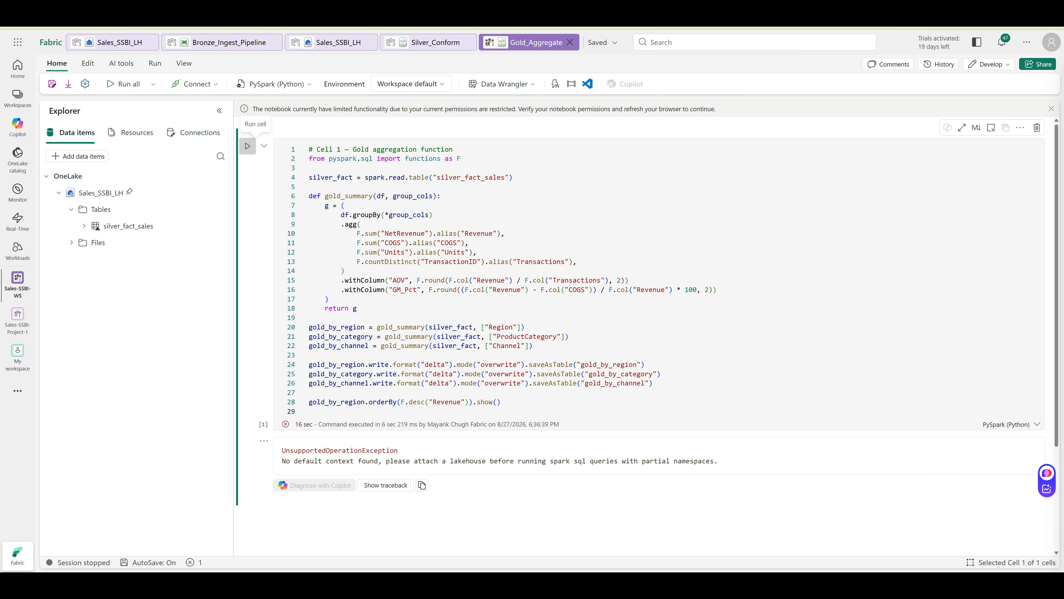
{"action": "left_click", "coordinate": [248, 146]}
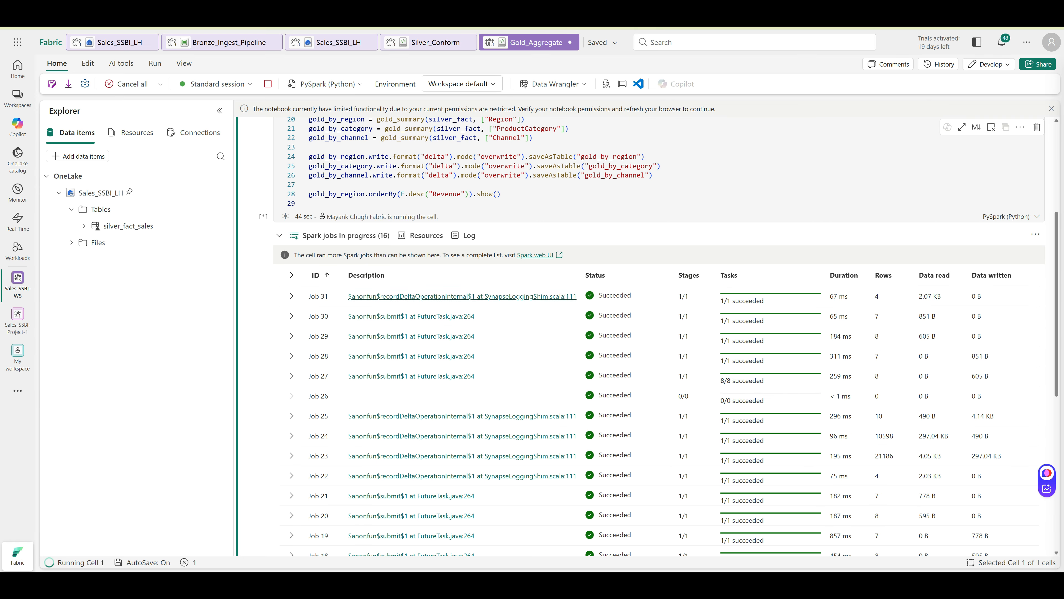
Review the aggregation output and refresh the lakehouse to list gold_by_region, gold_by_category and gold_by_channel
{"action": "scroll", "coordinate": [575, 364], "scroll_direction": "down", "scroll_amount": 3}
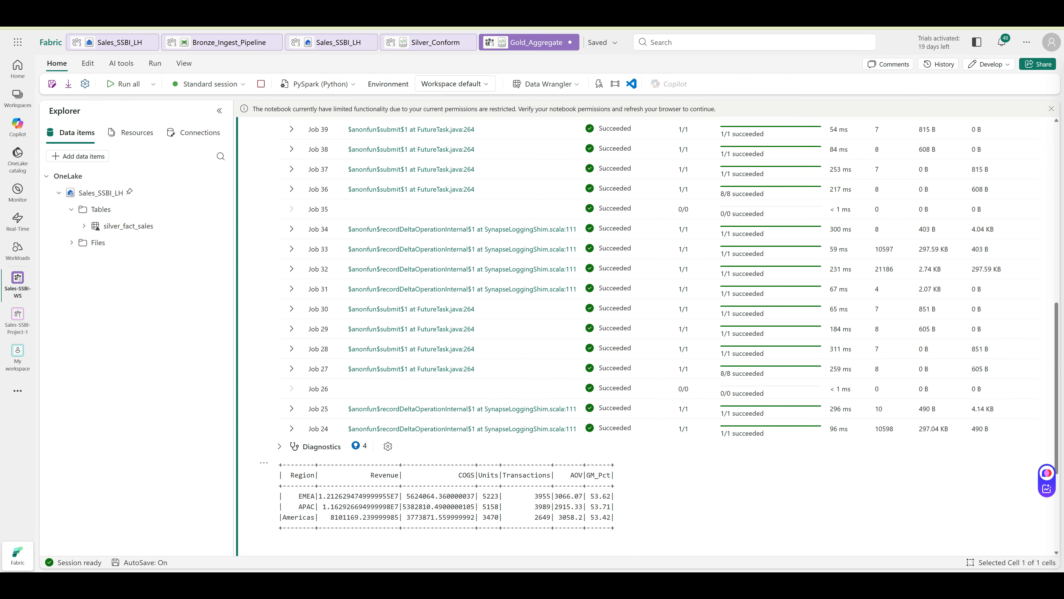
{"action": "scroll", "coordinate": [575, 335], "scroll_direction": "down", "scroll_amount": 1}
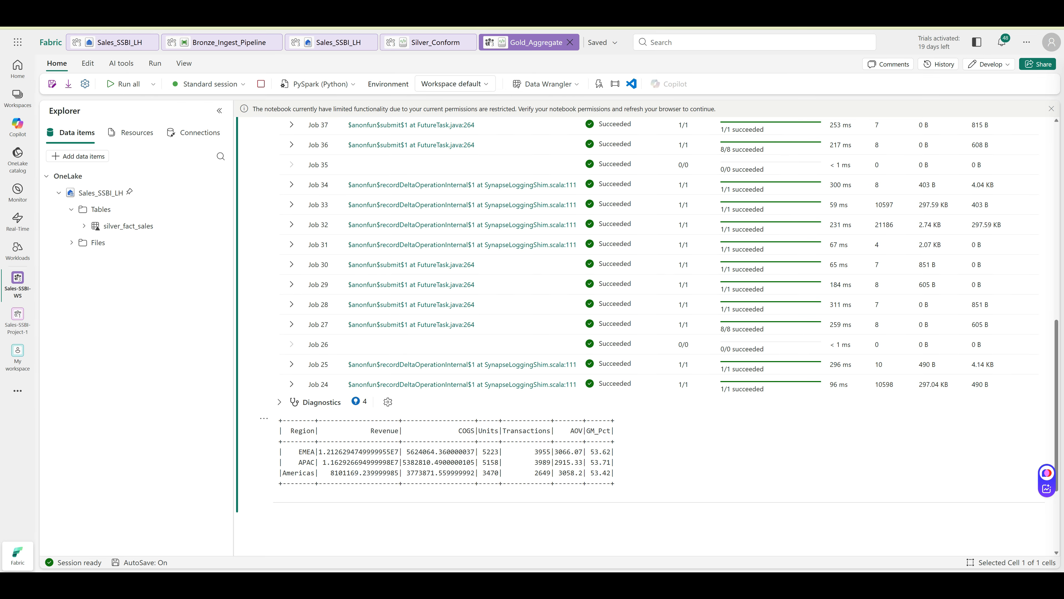
{"action": "scroll", "coordinate": [666, 336], "scroll_direction": "up", "scroll_amount": 7}
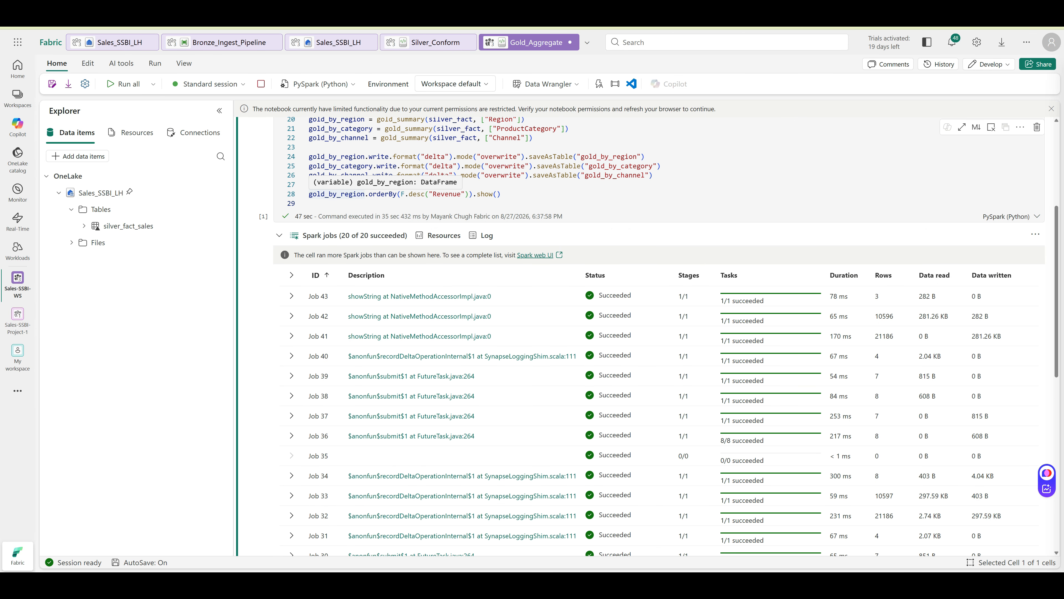
{"action": "scroll", "coordinate": [645, 335], "scroll_direction": "down", "scroll_amount": 7}
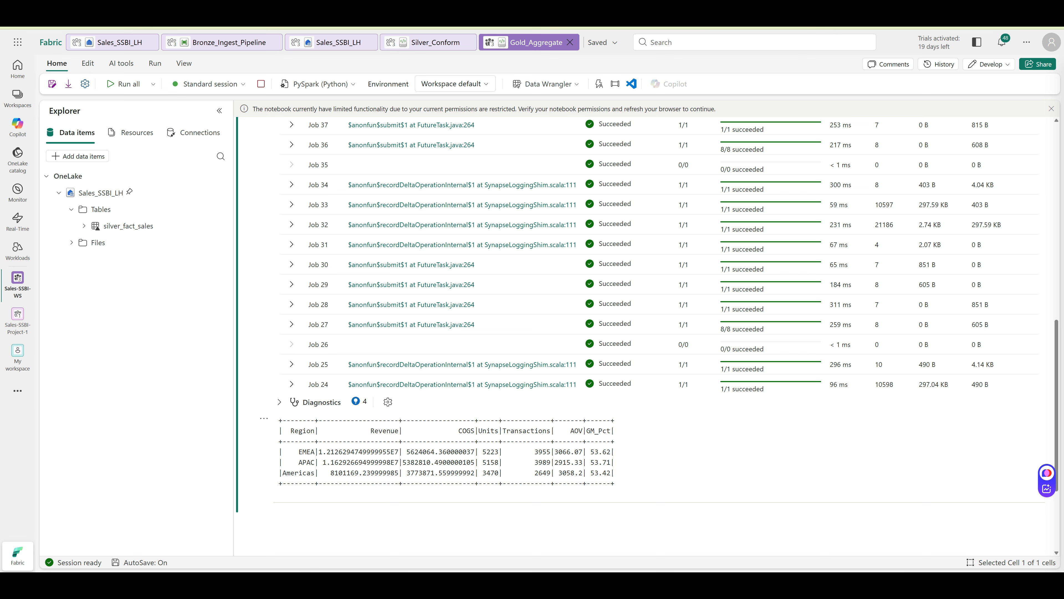
{"action": "scroll", "coordinate": [628, 335], "scroll_direction": "up", "scroll_amount": 9}
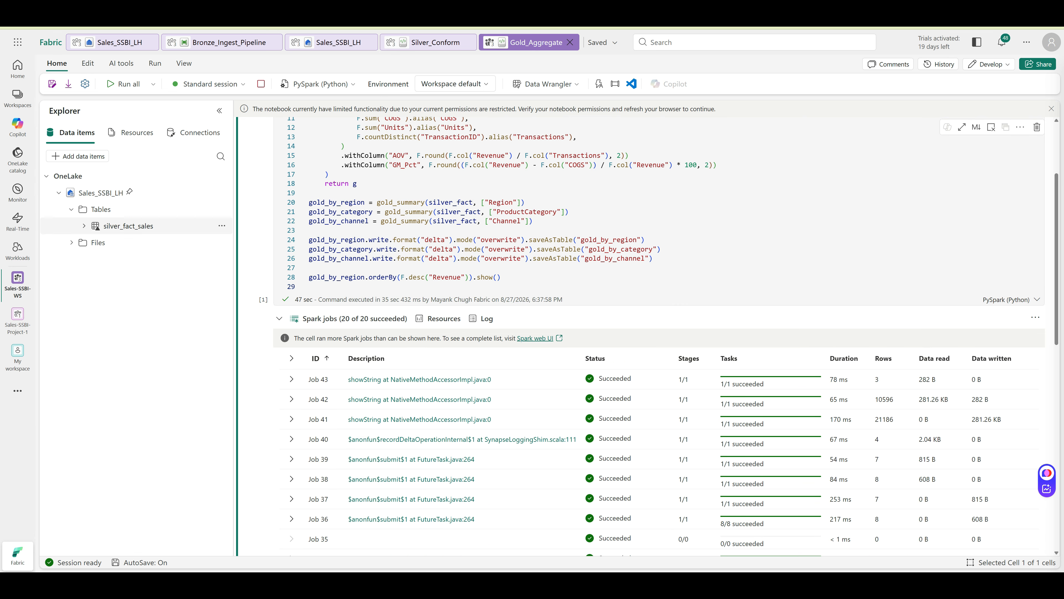
{"action": "left_click", "coordinate": [222, 208]}
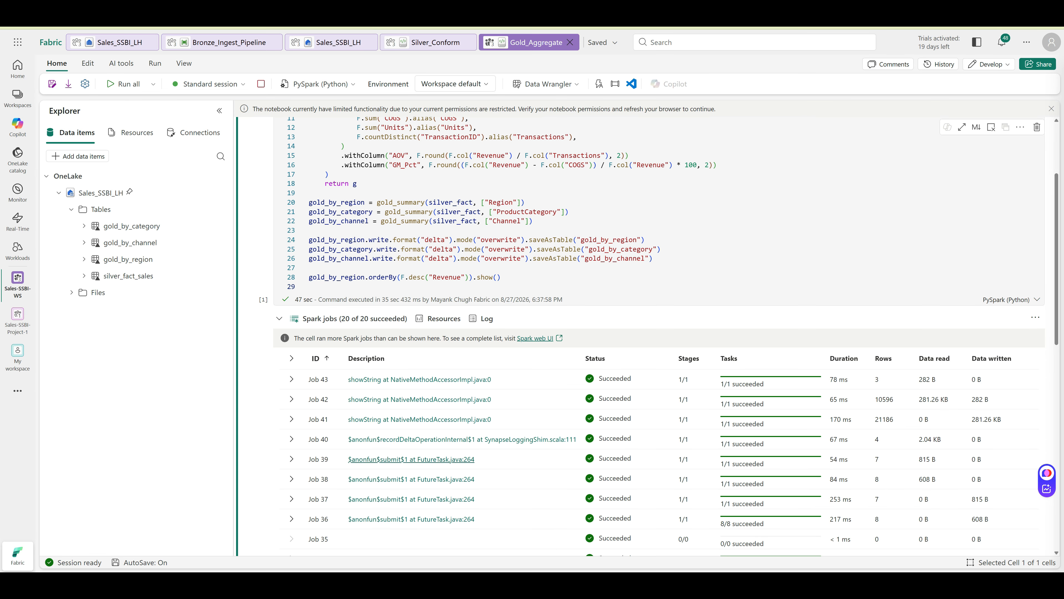
{"action": "scroll", "coordinate": [419, 462], "scroll_direction": "down", "scroll_amount": 2}
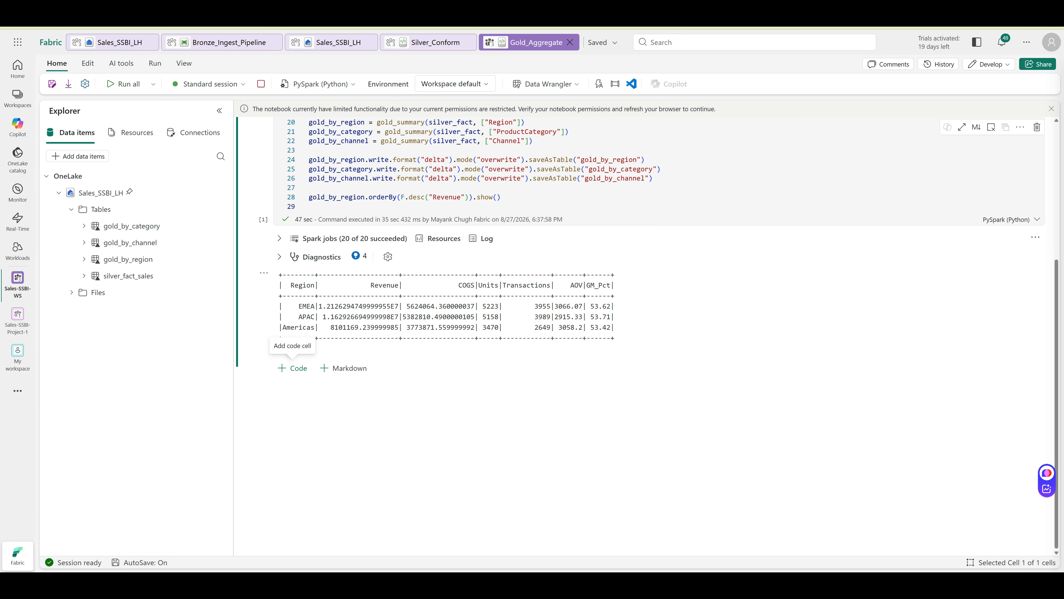
Add a Cell 2 totals check reporting 31,856,730.94 revenue, 13,851 units and 53.6 GM%
{"action": "left_click", "coordinate": [292, 367]}
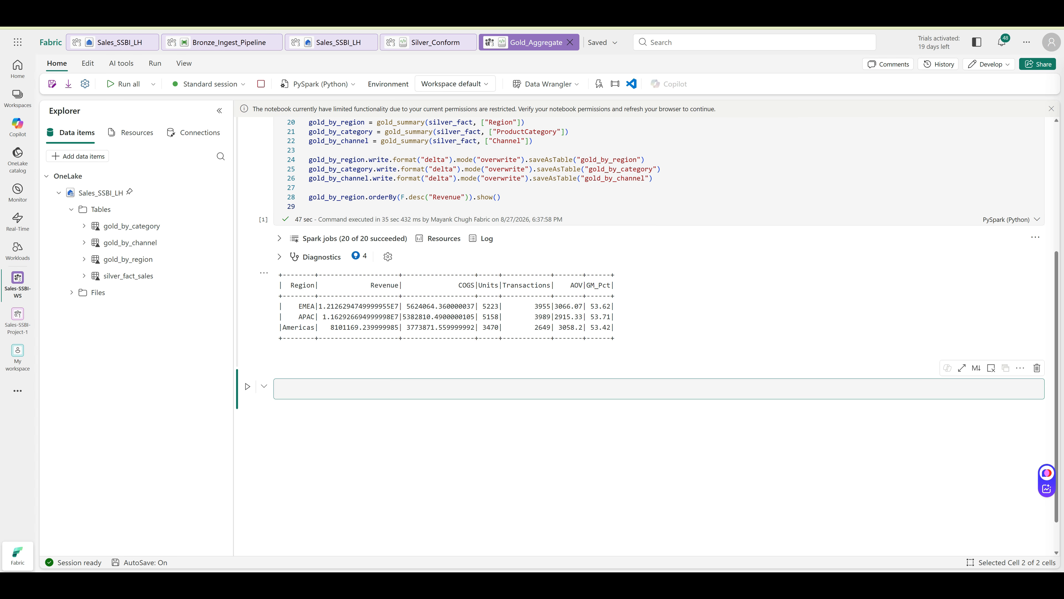
{"action": "type", "text": "# Cell 2 — company-wide totals for validation totals = silver_fact.agg(     F.sum(\"NetRevenue\").alias(\"Revenue\"),     F.sum(\"COGS\").alias(\"COGS\"),     F.sum(\"Units\").alias(\"Units\"), ).collect()[0]  company_gm = round((totals[\"Revenue\"] - totals[\"COGS\"]) / totals[\"Revenue\"] * 100, 2) print(f\"Total Revenue: {totals['Revenue']:,.2f}\") print(f\"Total Units: {totals['Units']:,}\") print(f\"Company GM%: {company_gm}\")"}
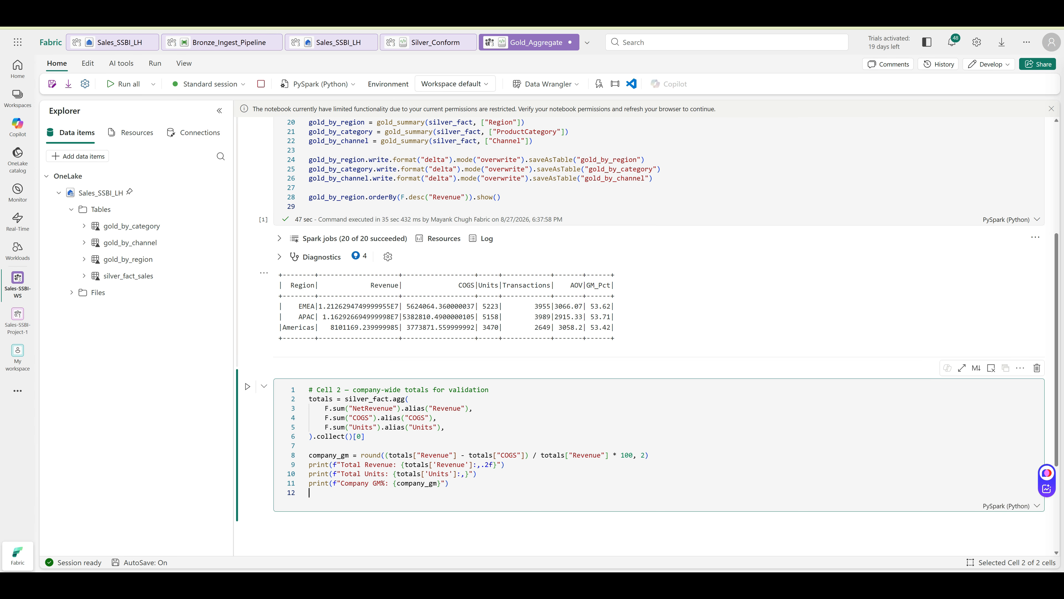
{"action": "key", "text": "ctrl+Return"}
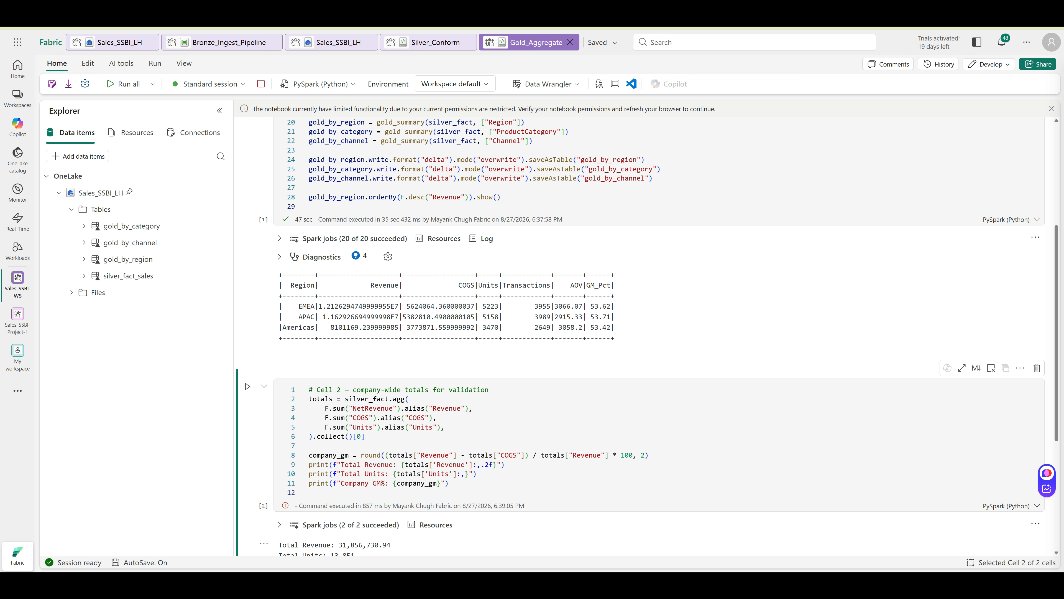
{"action": "scroll", "coordinate": [647, 336], "scroll_direction": "down", "scroll_amount": 2}
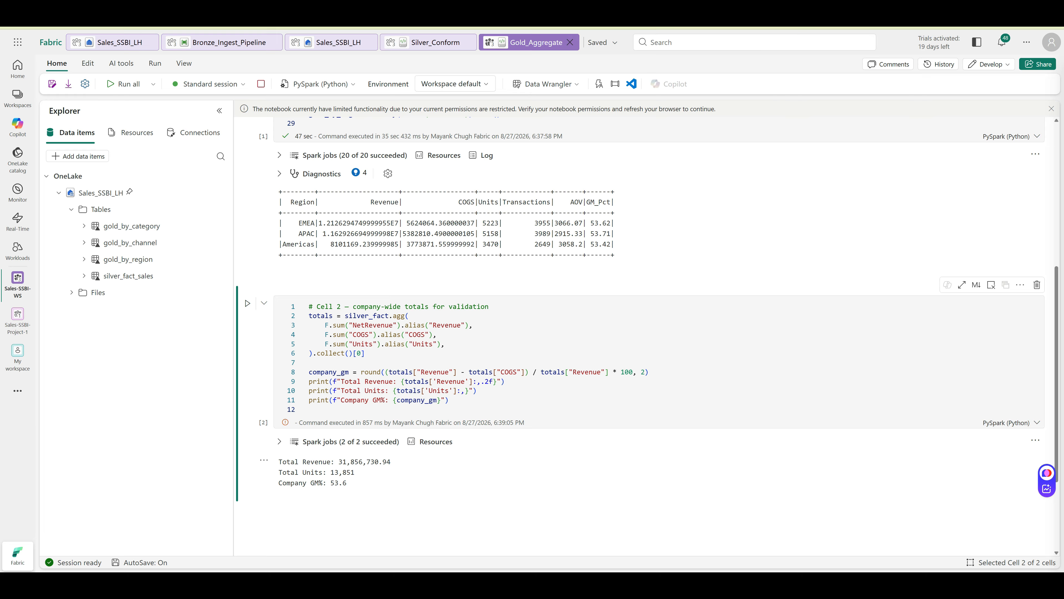
{"action": "left_click", "coordinate": [552, 372]}
{"action": "key", "text": "Escape"}
Add Cell 3 containing the pasted dim_target and YoY code
{"action": "left_click", "coordinate": [293, 502]}
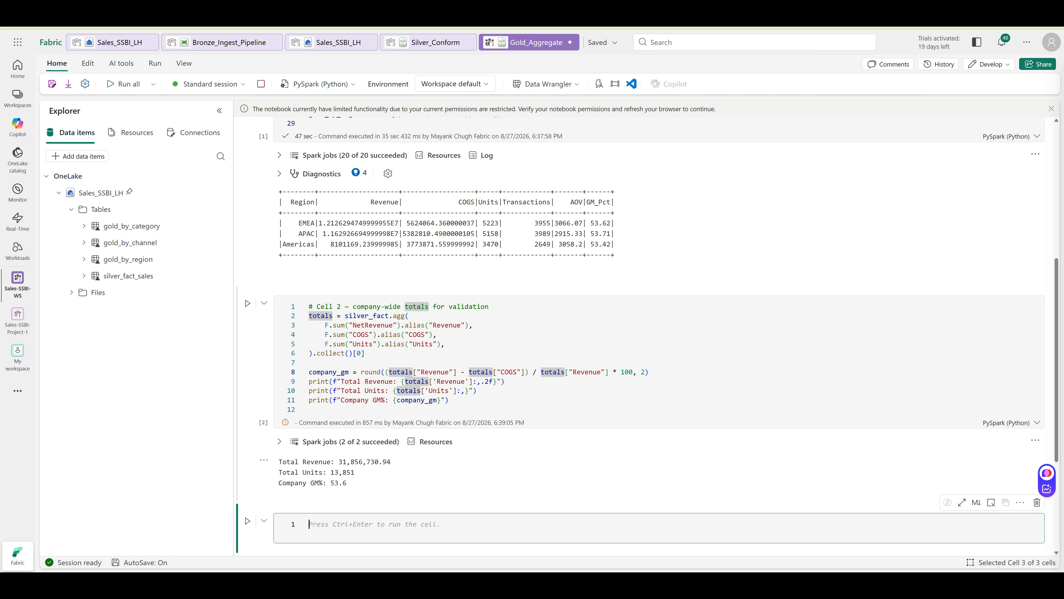
{"action": "left_click", "coordinate": [344, 502]}
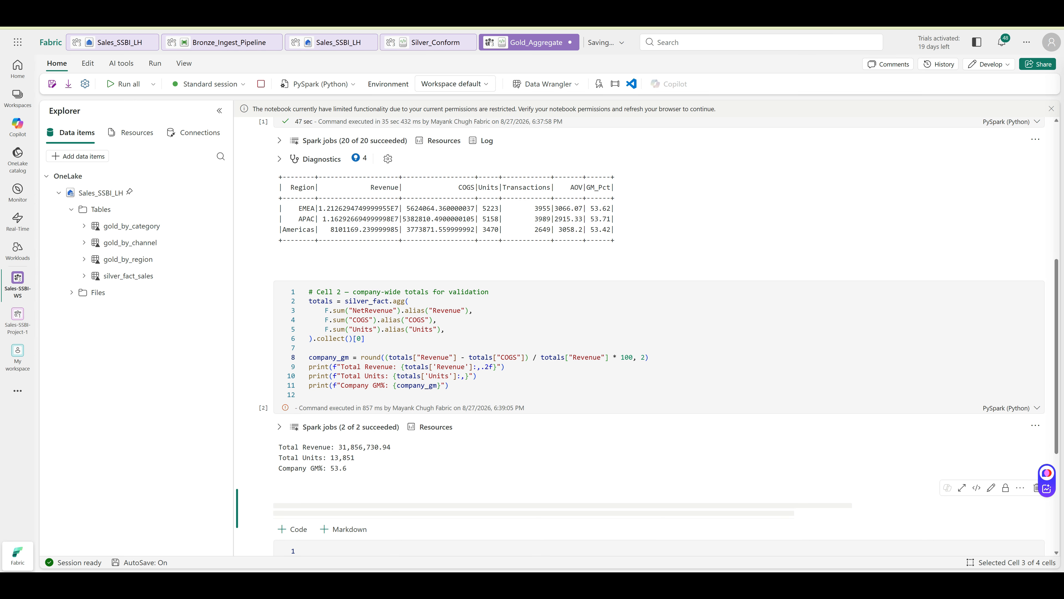
{"action": "scroll", "coordinate": [352, 520], "scroll_direction": "down", "scroll_amount": 2}
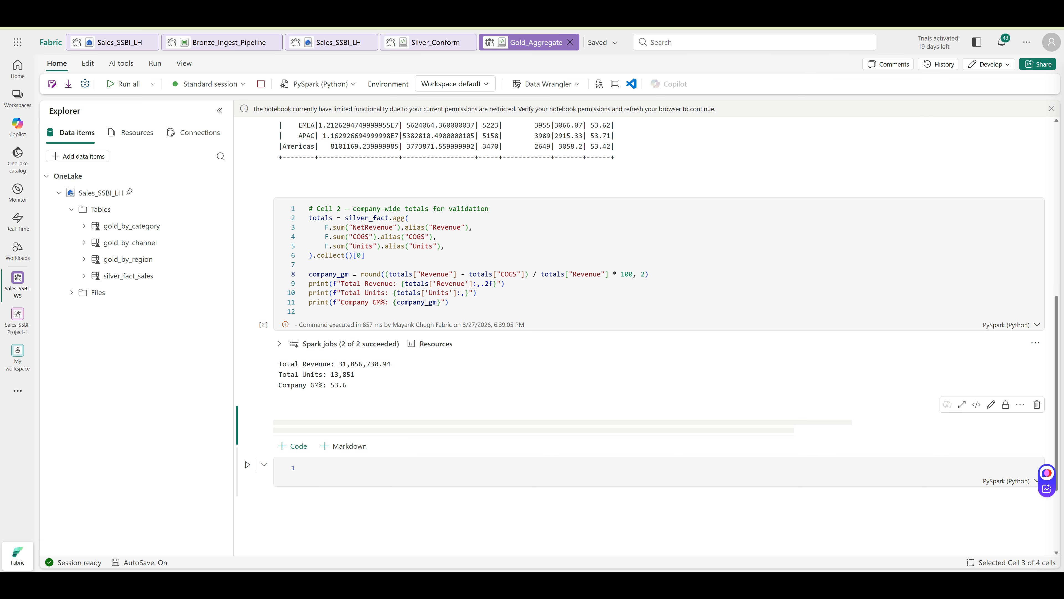
{"action": "left_click", "coordinate": [352, 469]}
{"action": "type", "text": "# Cell 3 — Target table + YoY by Region (for the Module 4 \"hidden driver\" demo) # df_target = spark.read.option(\"header\", True).csv(\"Files/bronze/dims/DimTarget.csv\") # df_target = df_target.withColumn(\"RegionMonthKey\", F.concat_ws(\"-\", F.col(\"Region\"), F.col(\"Month\"))) # df_target.write.format(\"delta\").mode(\"overwrite\").option(\"overwriteSchema\", \"true\").saveAsTable(\"dim_target\") # df_target.write.format(\"delta\").mode(\"overwrite\").saveAsTable(\"dim_target\") df_target = spark.read.option(\"header\", True).csv(\"Files/bronze/dims/DimTarget.csv\") df_target = df_target.withColumn(\"Target\", F.col(\"Target\").cast(\"double\"))  # NEW df_target = df_target.withColumn(\"RegionMonthKey\", F.concat_ws(\"-\", F.col(\"Region\"), F.col(\"Month\"))) df_target.write.format(\"delta\").mode(\"overwrite\").option(\"overwriteSchema\", \"true\").saveAsTable(\"dim_target\")  yoy = (     silver_fact.groupBy(\"Region\", \"Year\")     .agg(F.sum(\"NetRevenue\").alias(\"Revenue\"))     .groupBy(\"Region\")     .pivot(\"Year\")     .sum(\"Revenue\") ) yoy = yoy.withColumn(\"YoY_Pct\", F.round((F.col(\"2025\") - F.col(\"2024\")) / F.col(\"2024\") * 100, 2)) yoy.write.format(\"delta\").mode(\"overwrite\").saveAsTable(\"gold_yoy_by_region\") yoy.show()"}
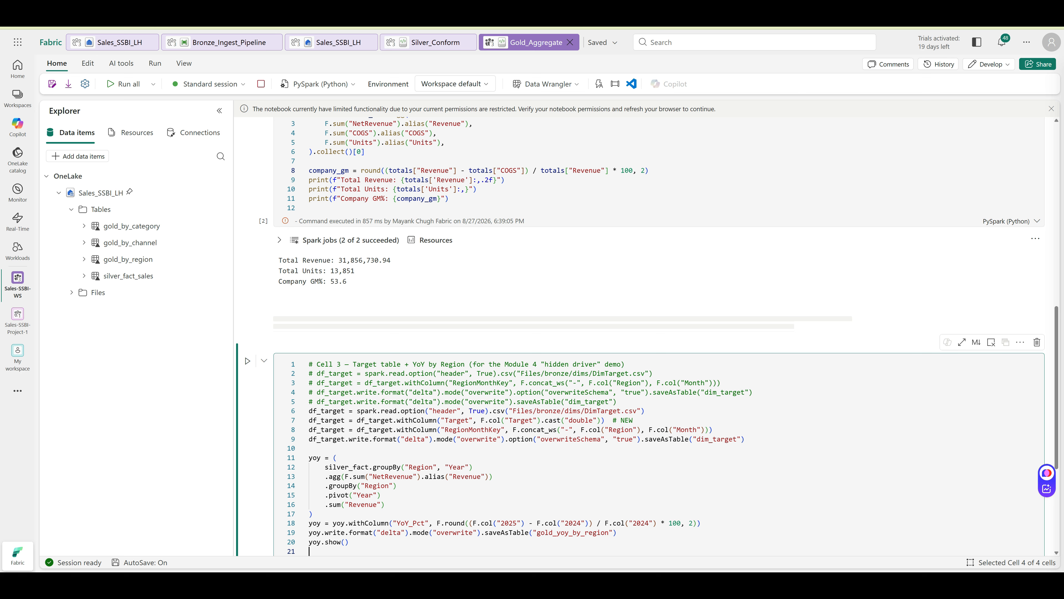
{"action": "key", "text": "shift+Return"}
Delete the stray empty Markdown cell and run Cell 3: APAC 0.49, Americas -4.92, EMEA -2.48
{"action": "left_click", "coordinate": [793, 325]}
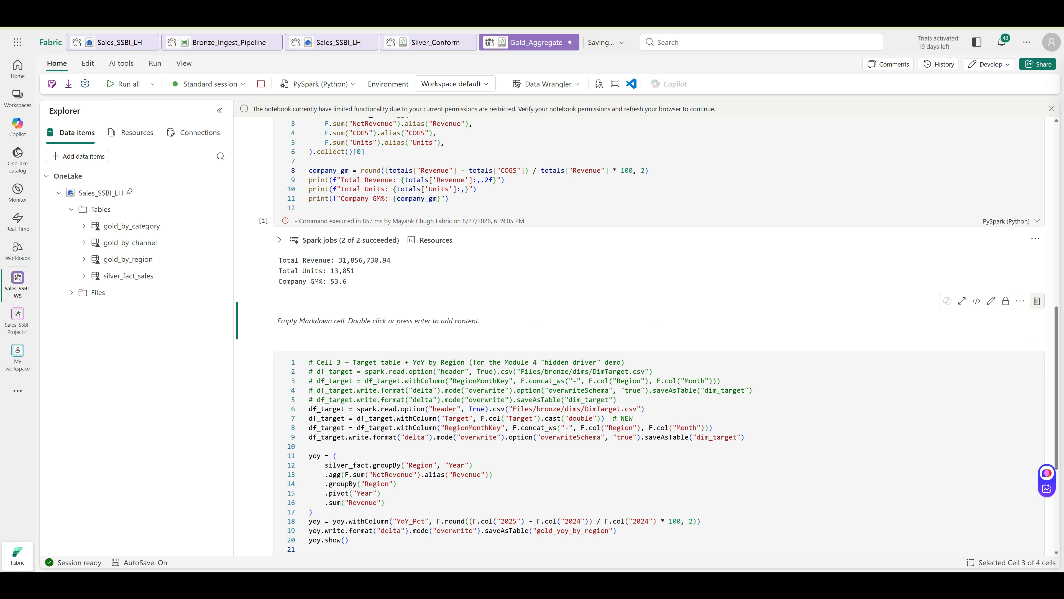
{"action": "left_click", "coordinate": [1037, 301]}
{"action": "left_click", "coordinate": [247, 319]}
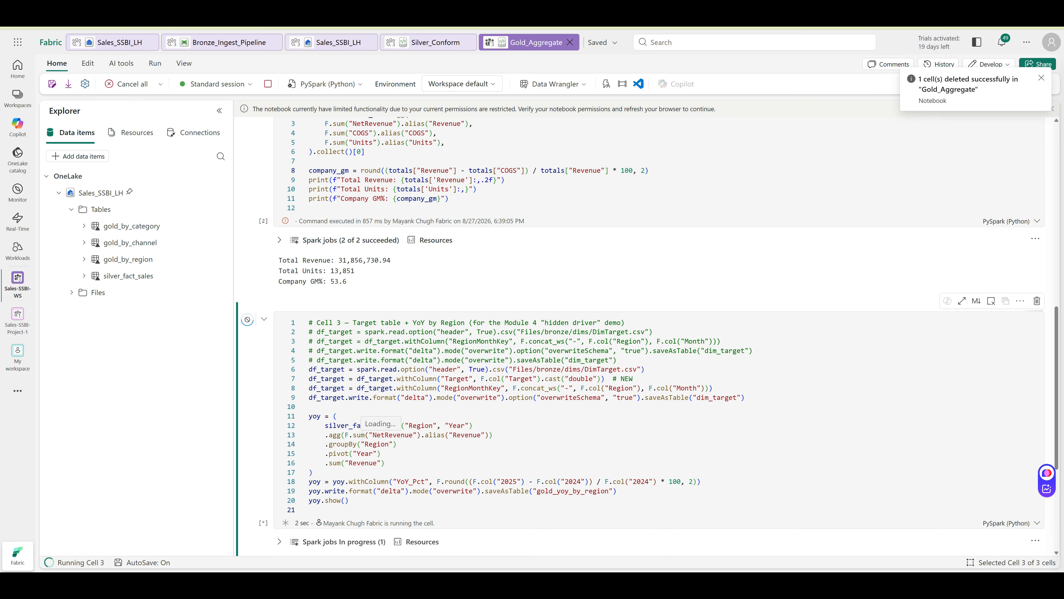
{"action": "scroll", "coordinate": [660, 335], "scroll_direction": "down", "scroll_amount": 2}
{"action": "scroll", "coordinate": [660, 335], "scroll_direction": "down", "scroll_amount": 1}
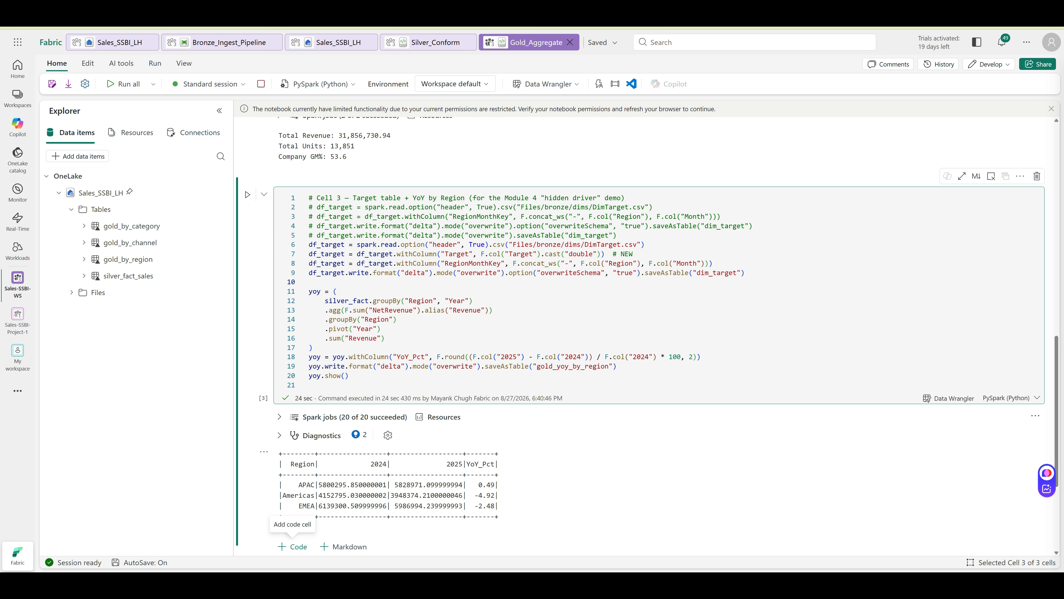
Add Cell 4 reading dim_target and printing Region, Month, Target and RegionMonthKey
{"action": "left_click", "coordinate": [293, 547]}
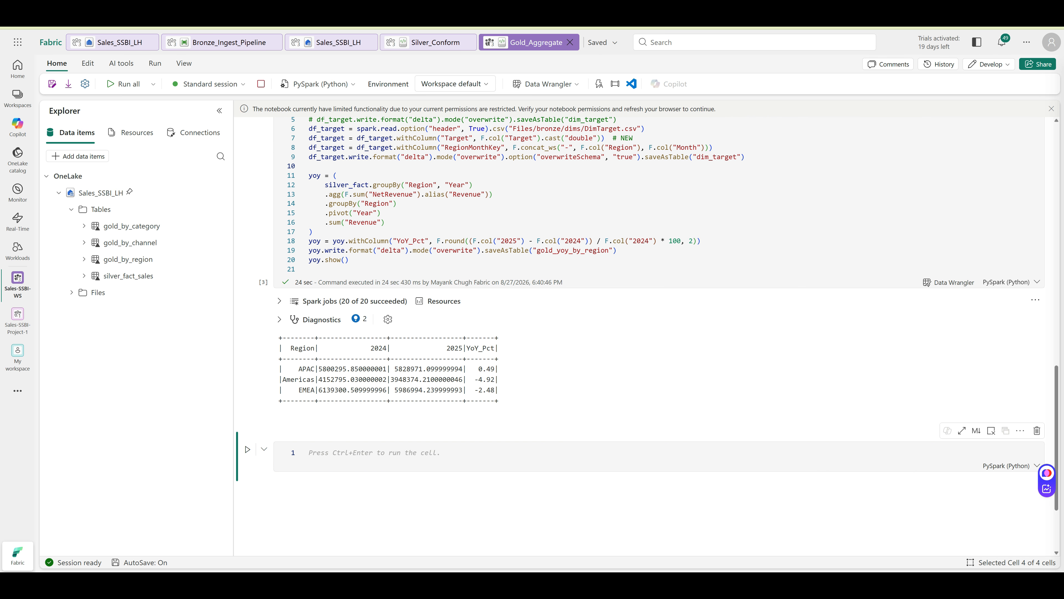
{"action": "left_click", "coordinate": [374, 453]}
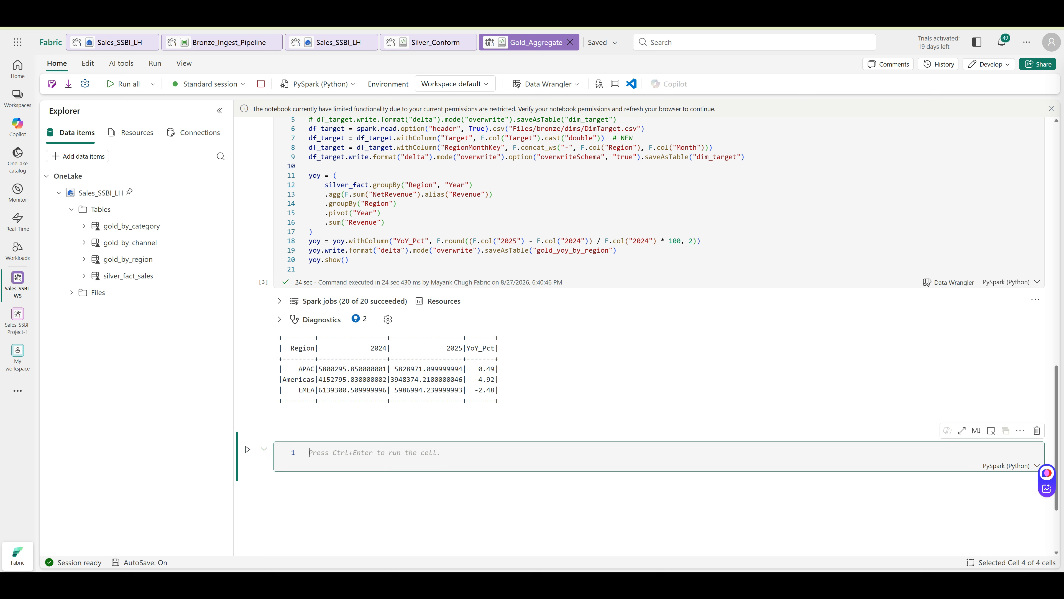
{"action": "type", "text": "df_check2 = spark.read.table(\"dim_target\") print(df_check2.columns)"}
{"action": "key", "text": "ctrl+Return"}
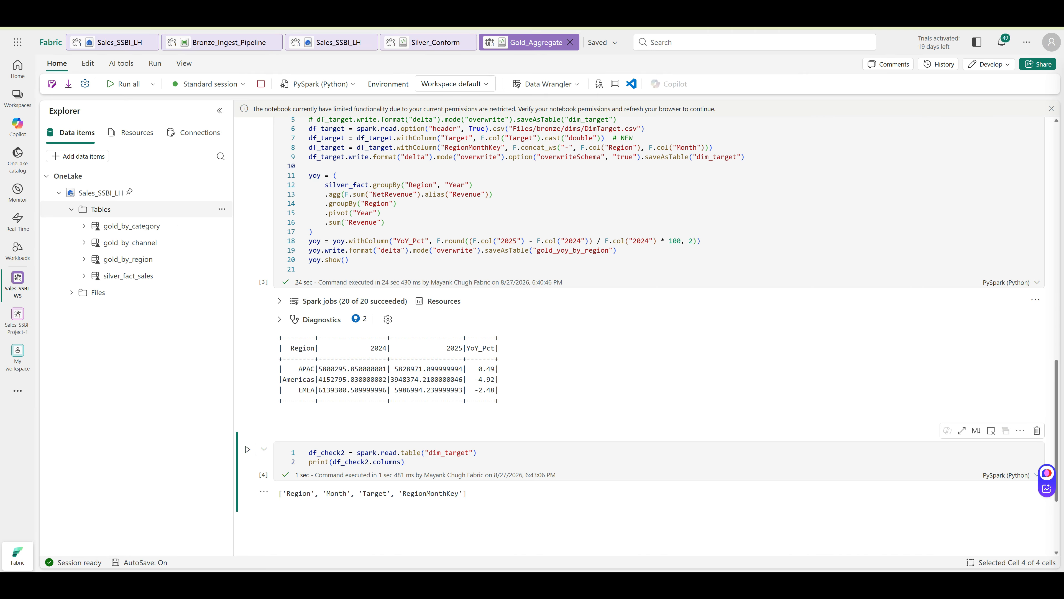
Refresh the lakehouse tables and run a dim_target preview query in a new cell
{"action": "left_click", "coordinate": [222, 209]}
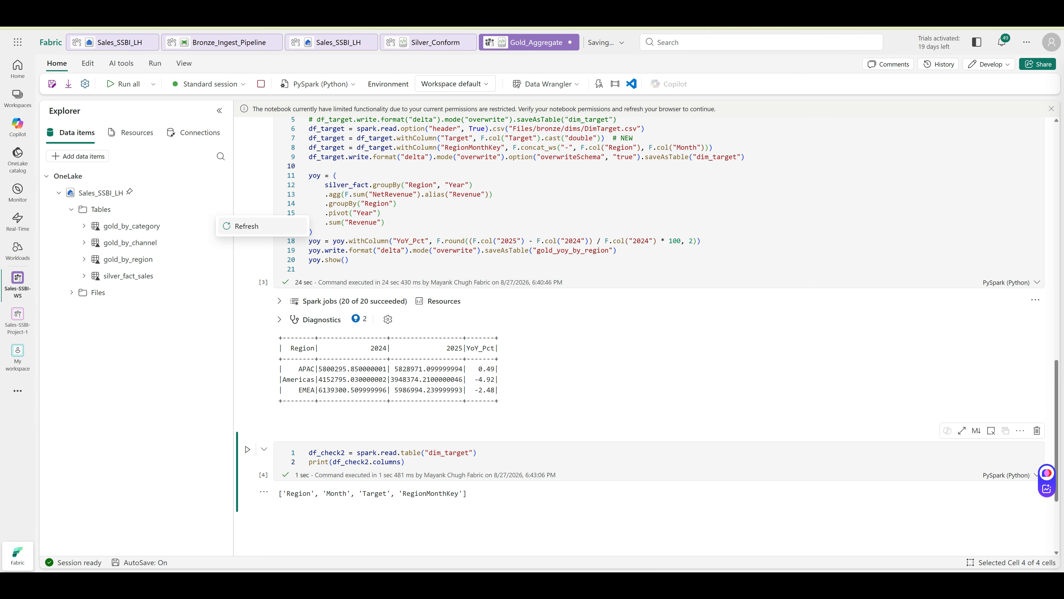
{"action": "left_click", "coordinate": [247, 225]}
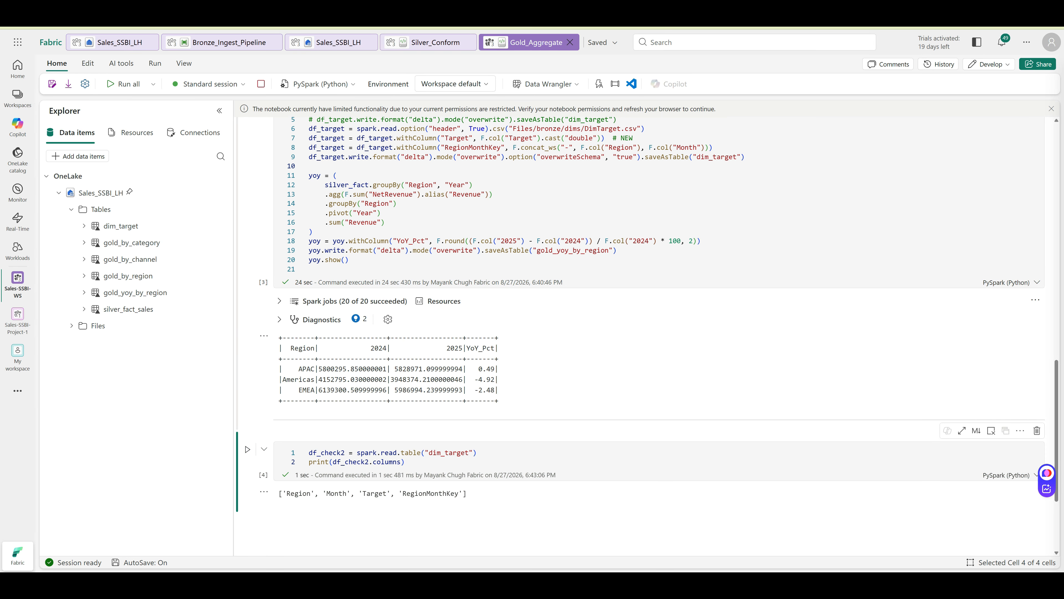
{"action": "scroll", "coordinate": [360, 436], "scroll_direction": "down", "scroll_amount": 1}
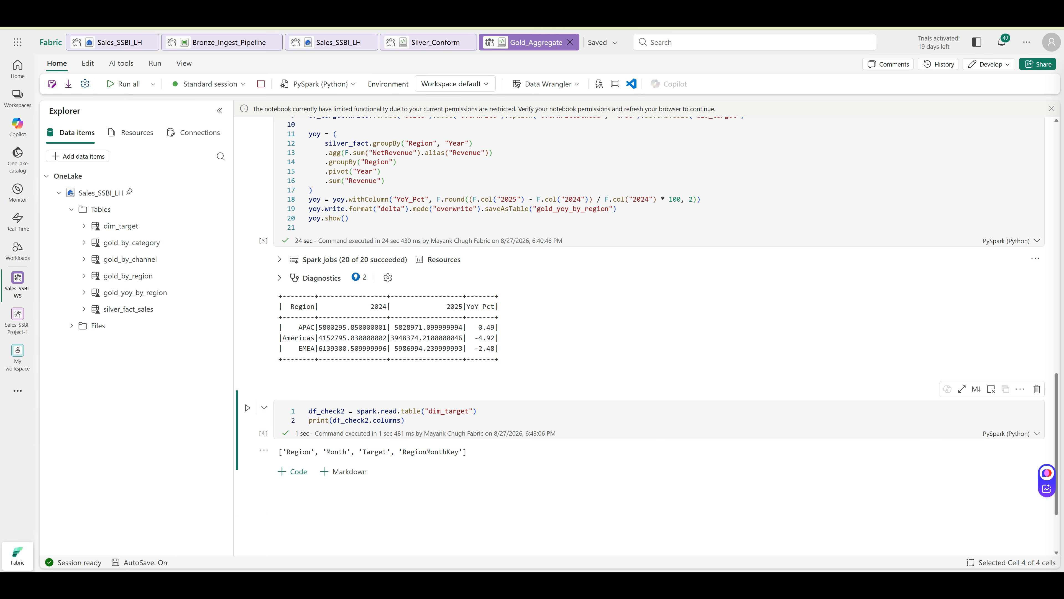
{"action": "left_click", "coordinate": [293, 471]}
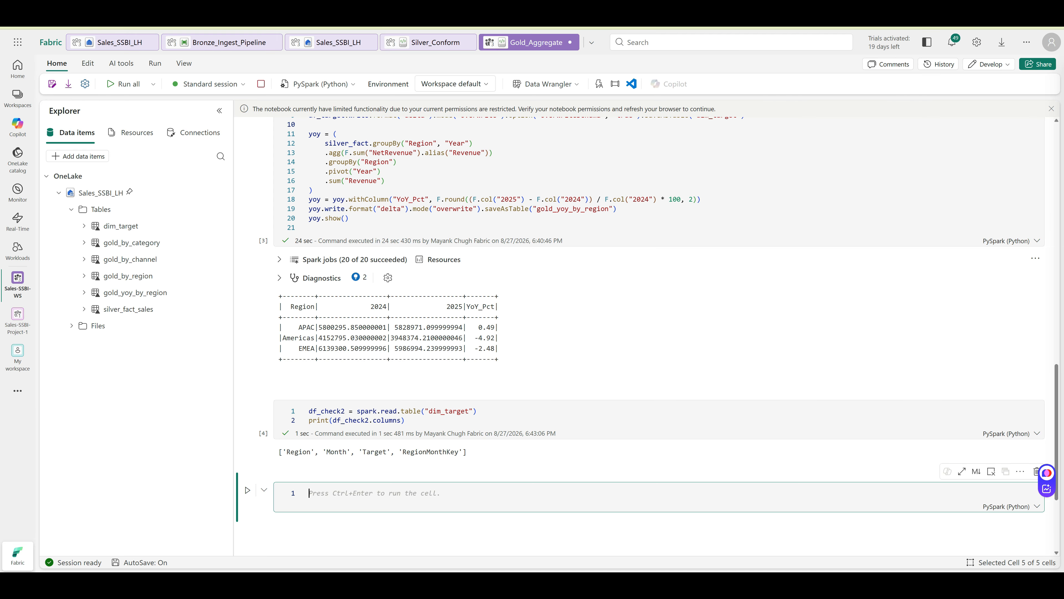
{"action": "type", "text": "df = spark.sql(\"SELECT * FROM SSBI_01_LH.dbo.dim_target LIMIT 1000\") display(df)"}
{"action": "left_click", "coordinate": [247, 490]}
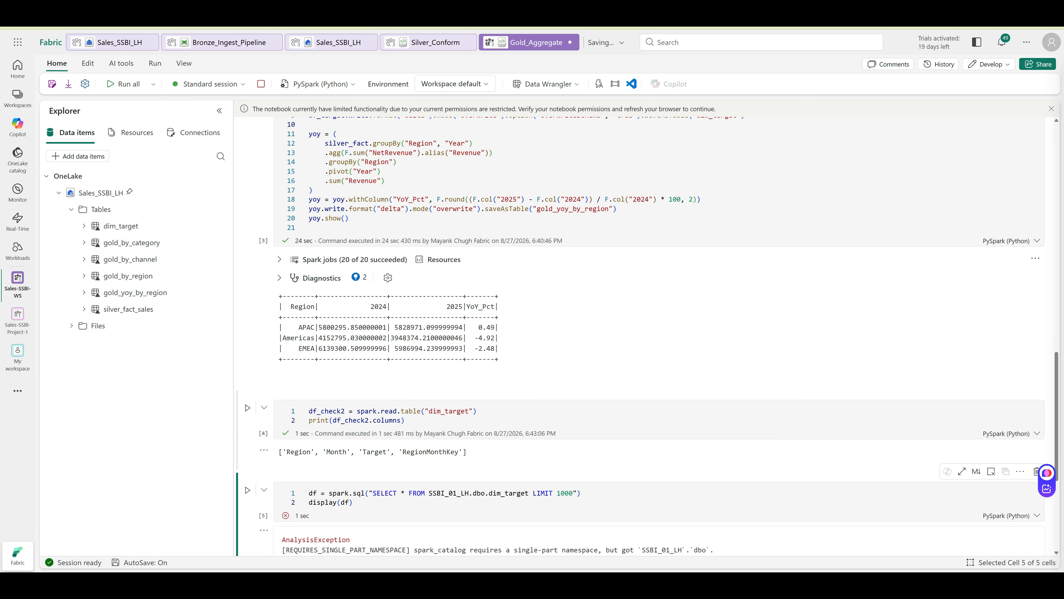
{"action": "scroll", "coordinate": [659, 336], "scroll_direction": "down", "scroll_amount": 4}
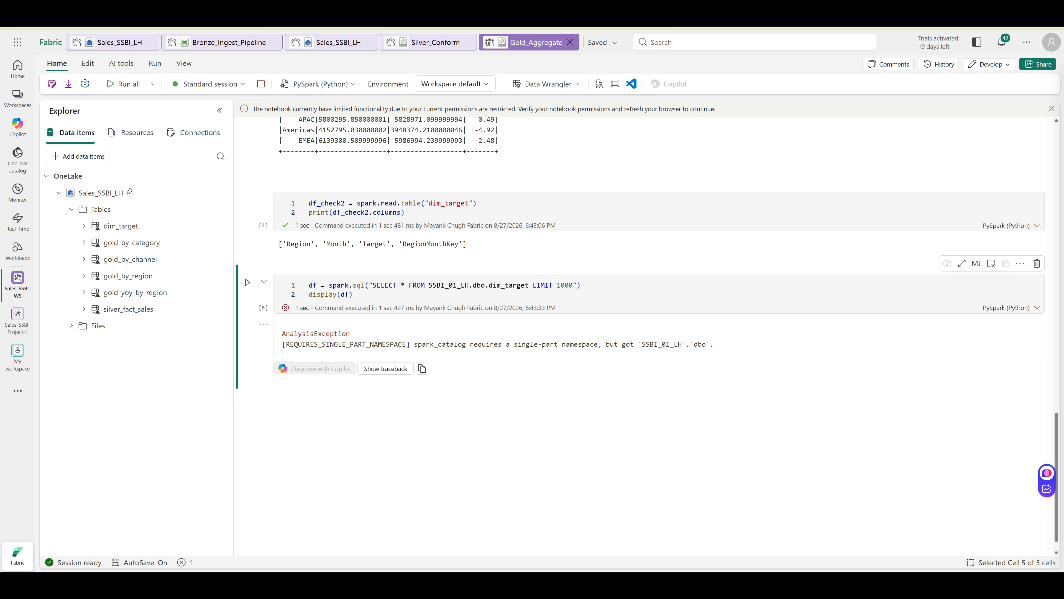
Fix the query's lakehouse name to Sales_SSBI_LH, drop dbo. from the path, and rerun
{"action": "left_click", "coordinate": [454, 285]}
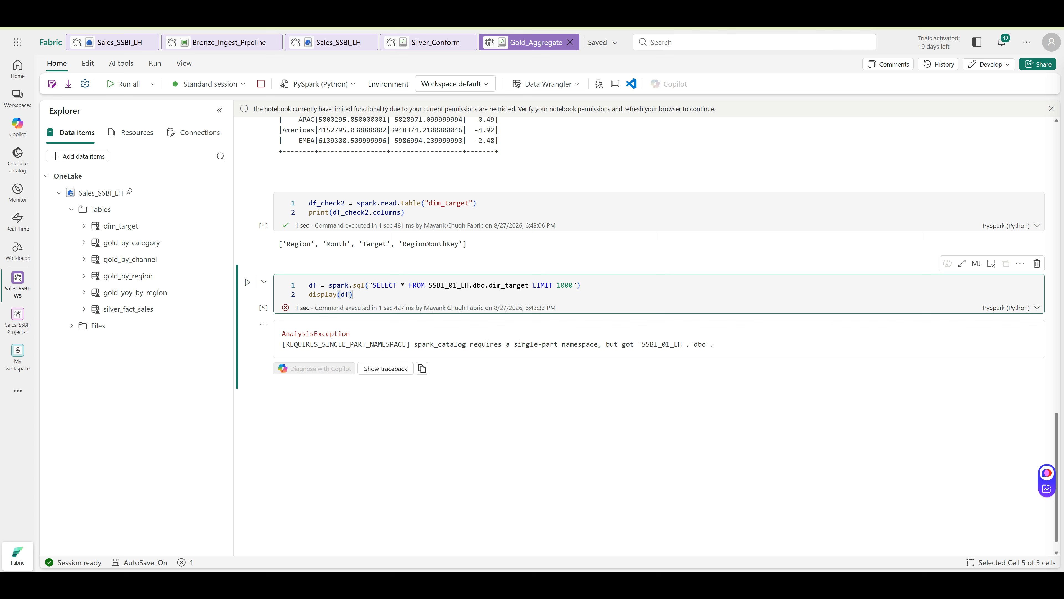
{"action": "left_click", "coordinate": [456, 286]}
{"action": "key", "text": "BackSpace"}
{"action": "key", "text": "BackSpace"}
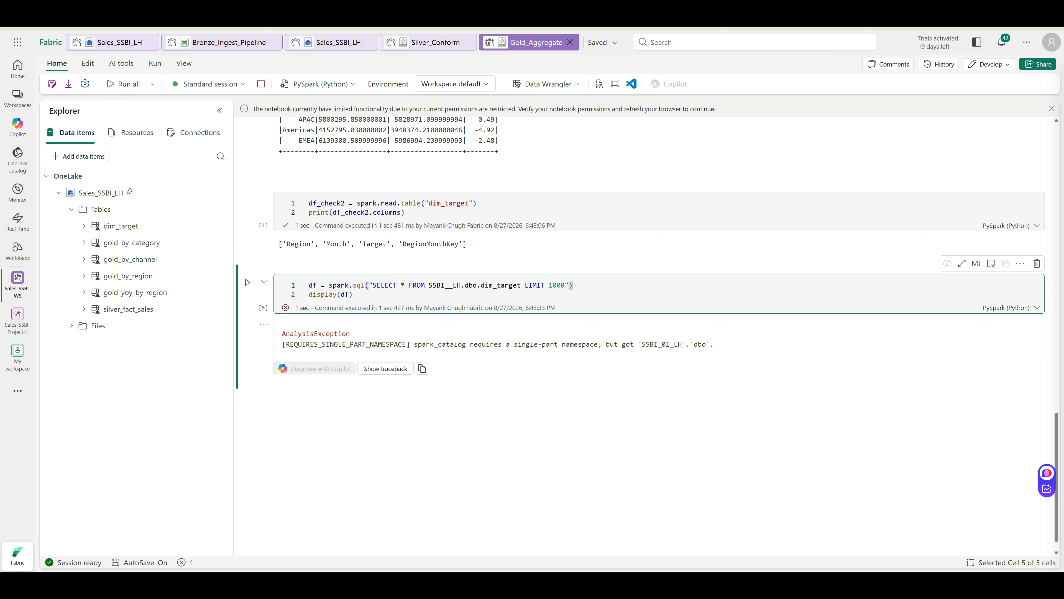
{"action": "type", "text": "Sales_"}
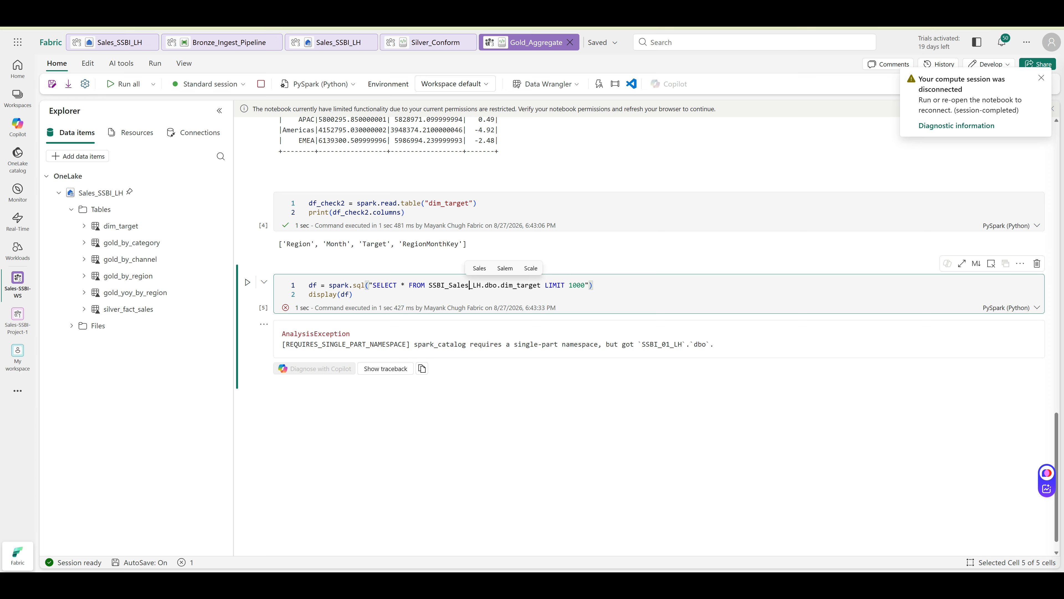
{"action": "key", "text": "Right"}
{"action": "key", "text": "shift+Right"}
{"action": "key", "text": "shift+Right"}
{"action": "key", "text": "shift+Right"}
{"action": "key", "text": "shift+Right"}
{"action": "key", "text": "BackSpace"}
{"action": "key", "text": "ctrl+Return"}
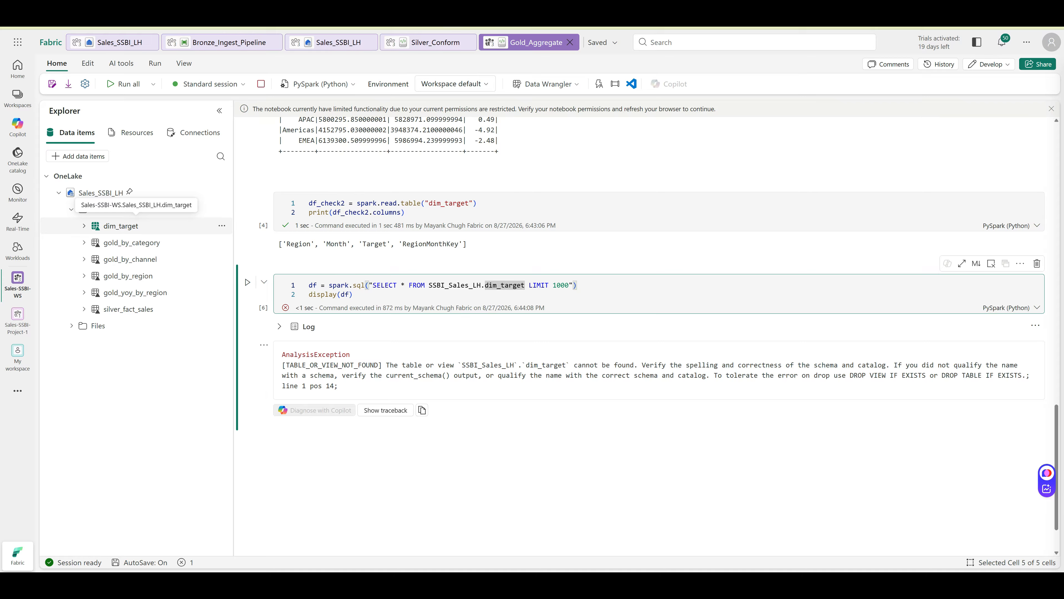
Load dim_target via Load data > Spark, run it, and delete the failed query cell
{"action": "left_click", "coordinate": [222, 226]}
{"action": "mouse_move", "coordinate": [260, 242]}
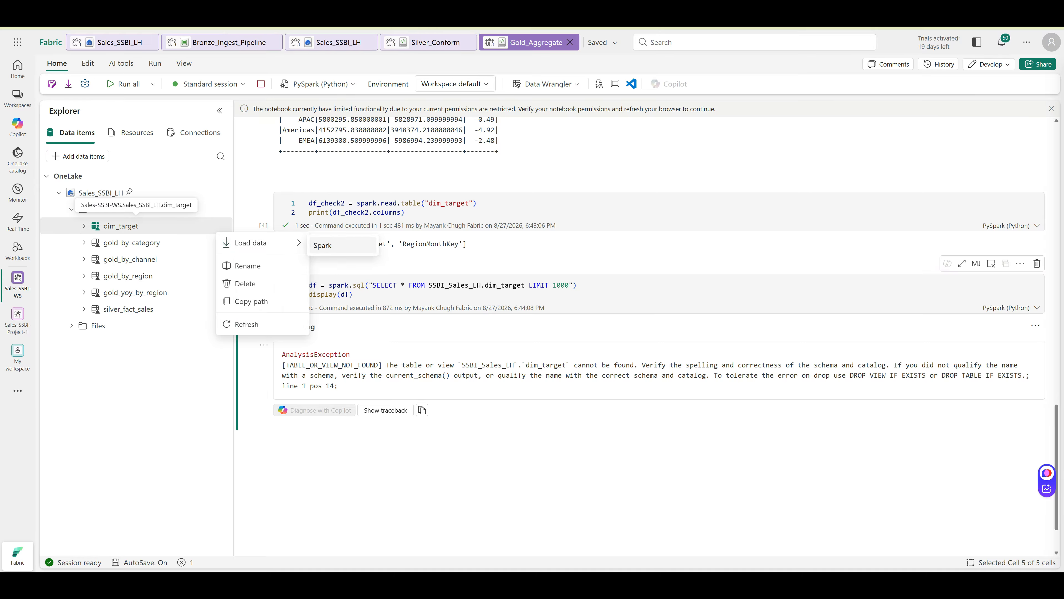
{"action": "left_click", "coordinate": [331, 245]}
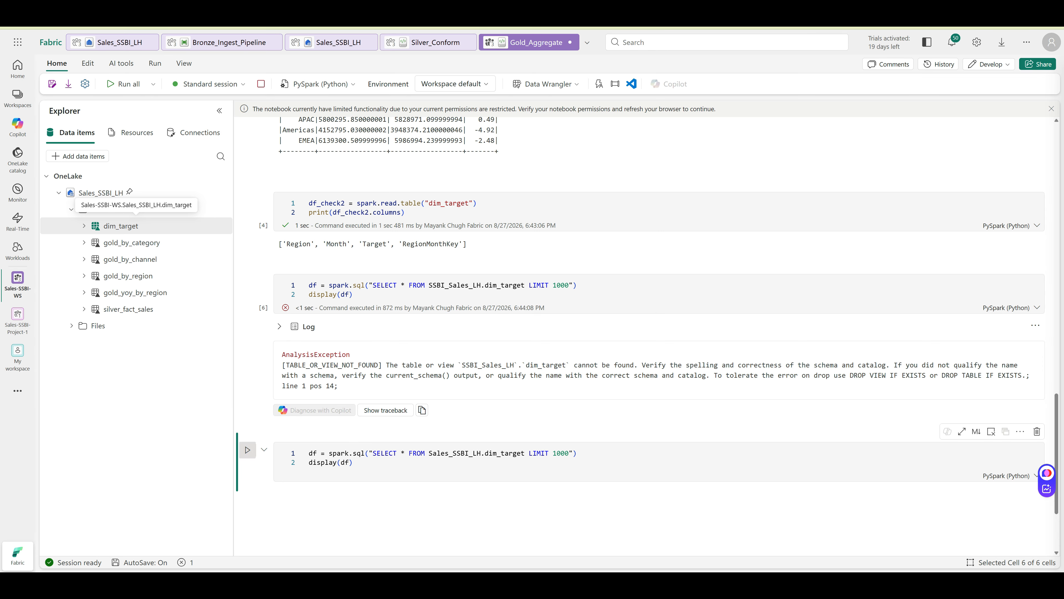
{"action": "left_click", "coordinate": [247, 449]}
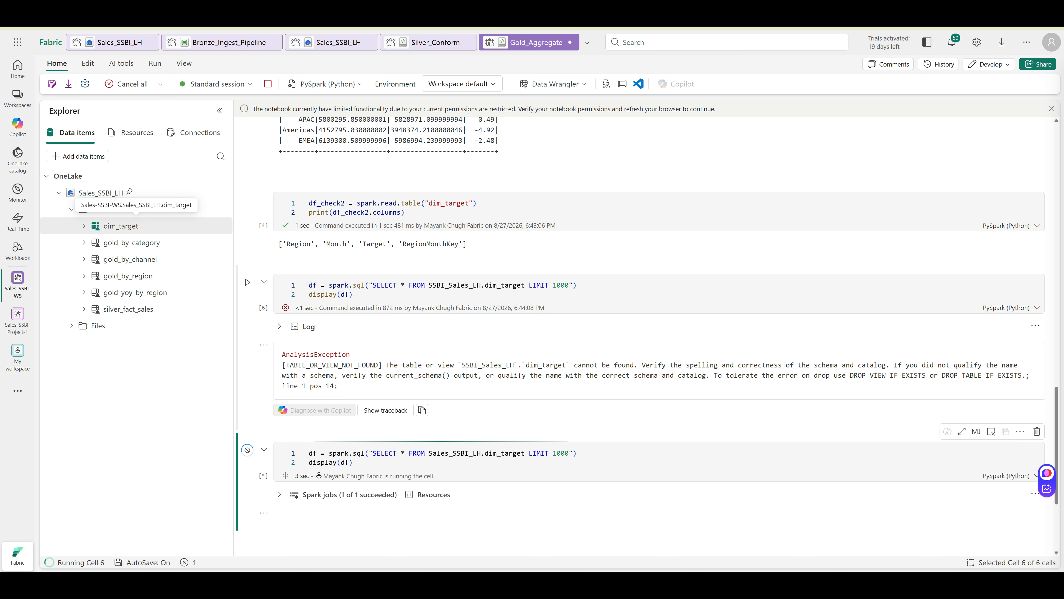
{"action": "left_click", "coordinate": [353, 294]}
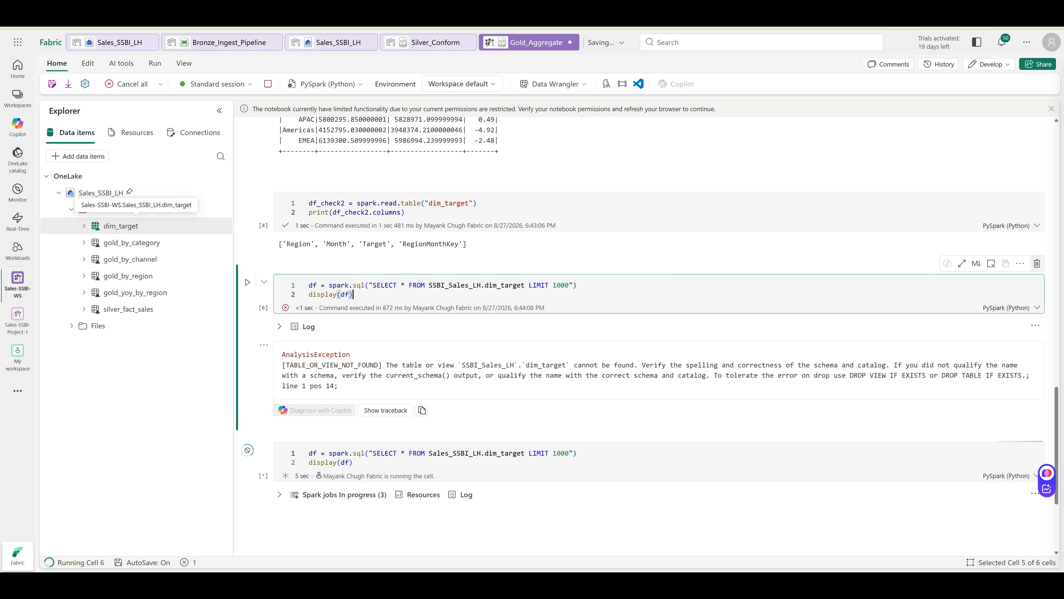
{"action": "left_click", "coordinate": [1037, 263]}
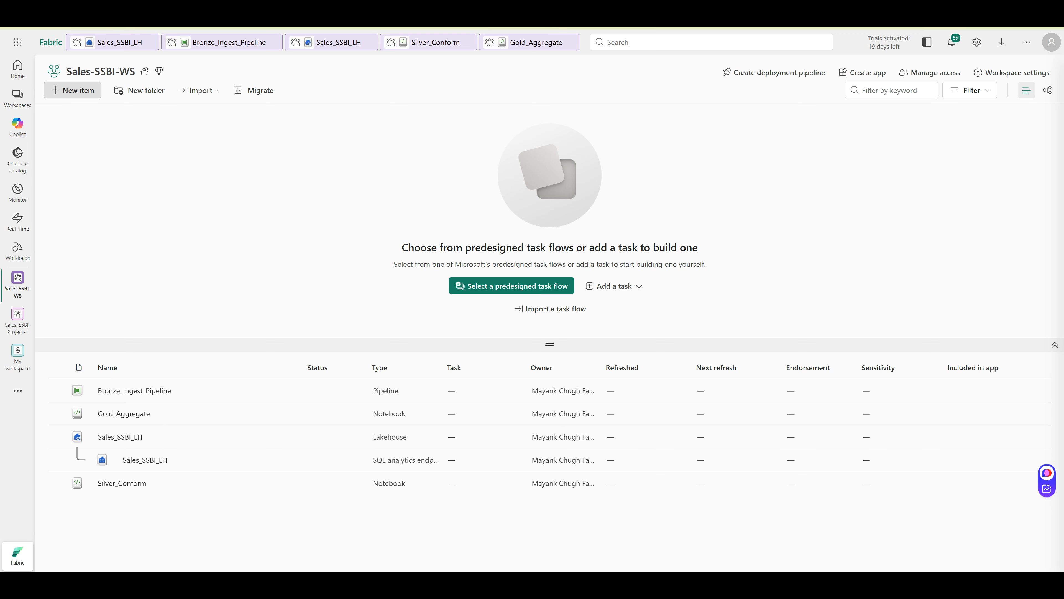
Start a new semantic model and connect it to Sales_SSBI_LH from the OneLake catalog
{"action": "left_click", "coordinate": [72, 90]}
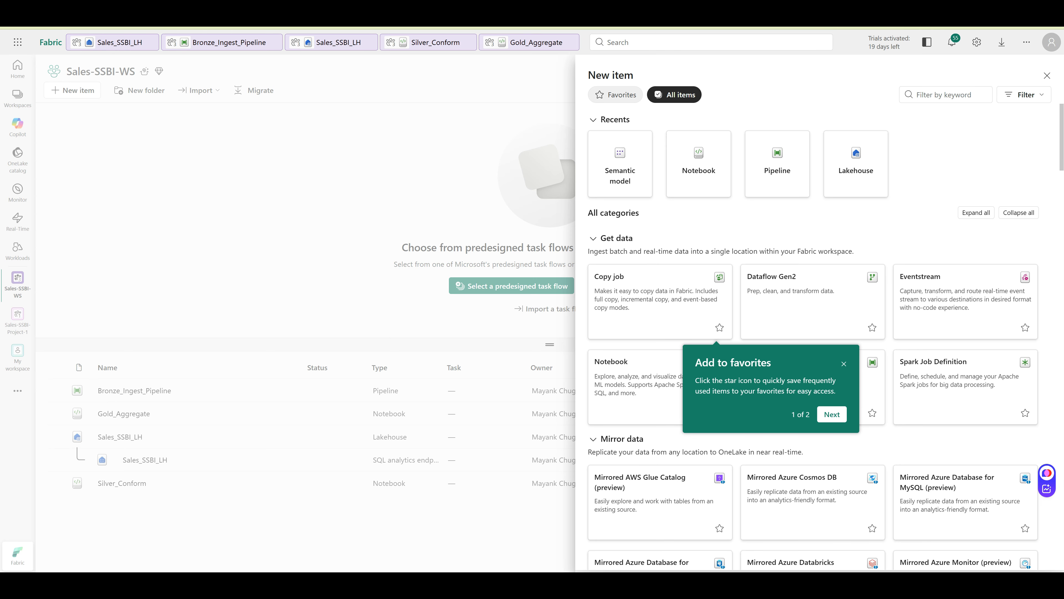
{"action": "left_click", "coordinate": [620, 164]}
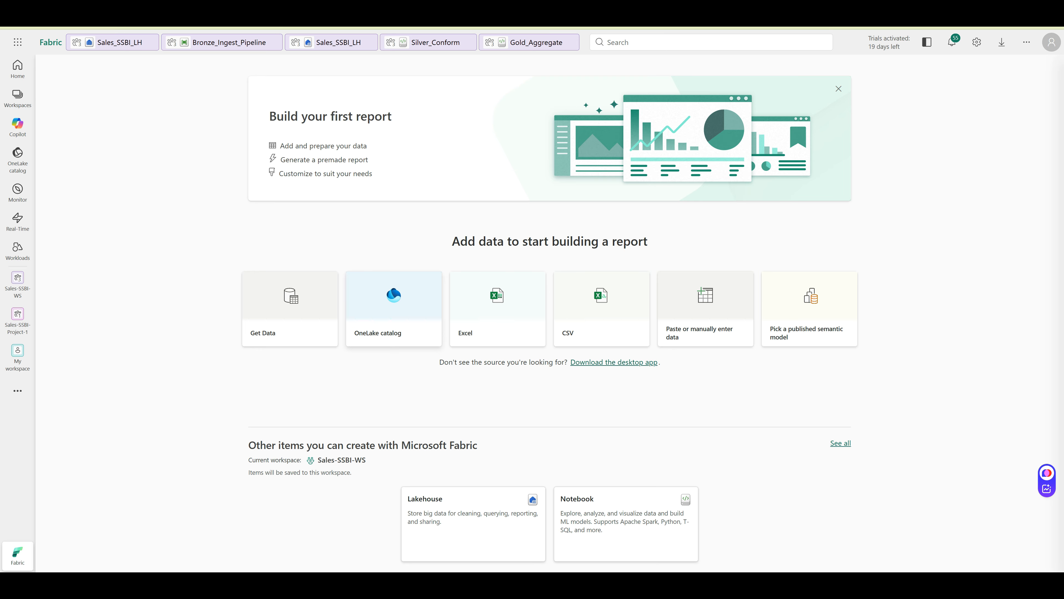
{"action": "left_click", "coordinate": [396, 327]}
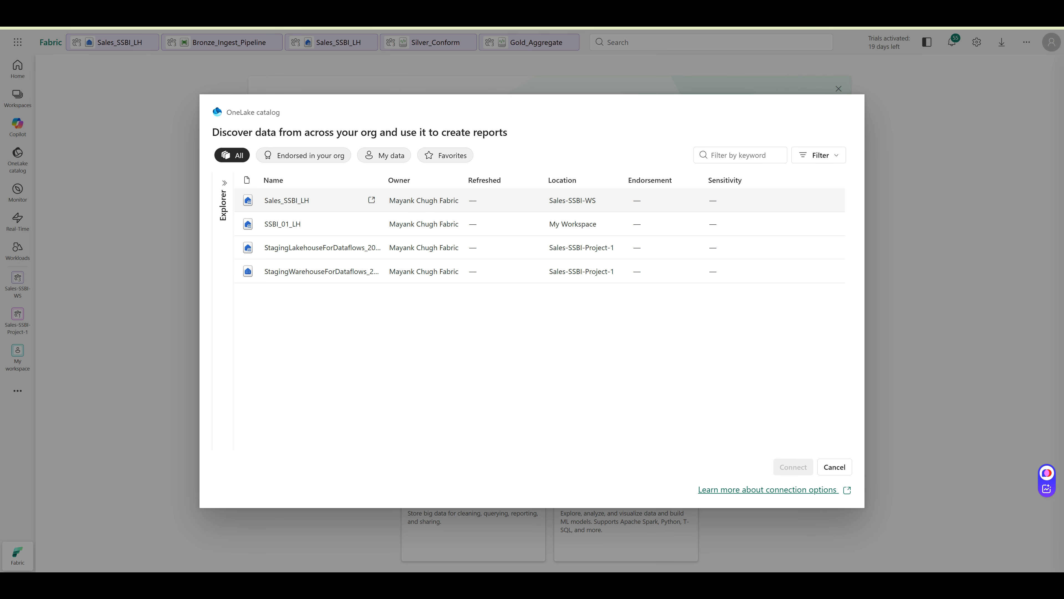
{"action": "left_click", "coordinate": [286, 201]}
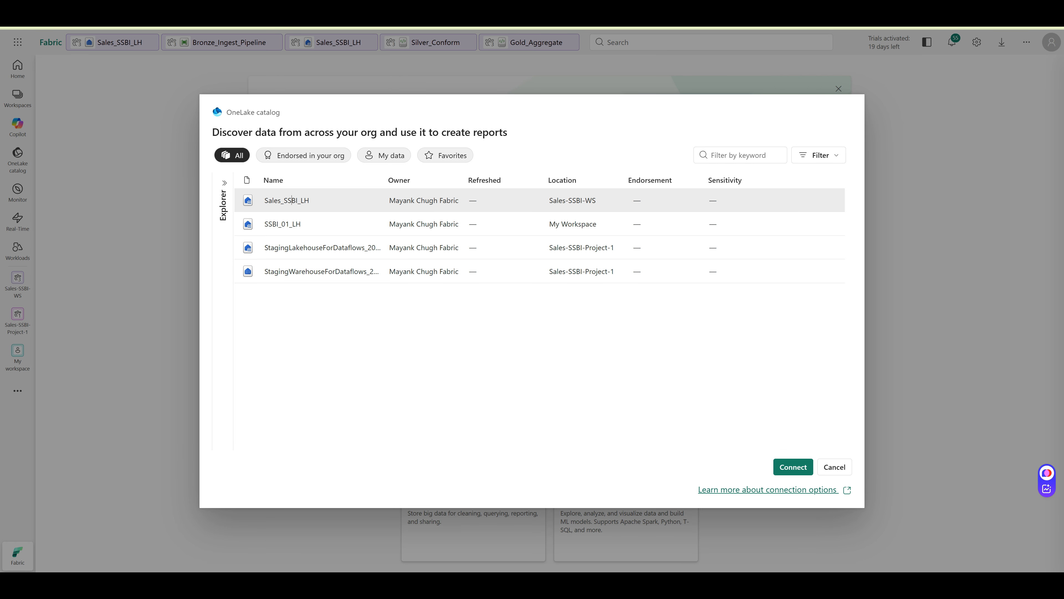
{"action": "left_click", "coordinate": [794, 467]}
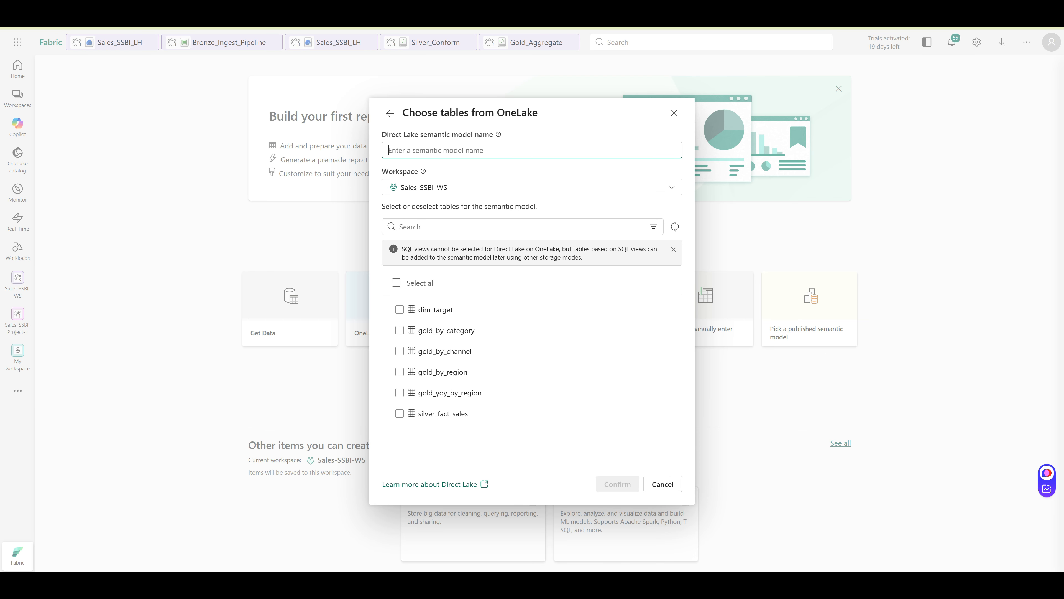
Select all six tables, name the model Sales_SSBI_SM, and confirm creation
{"action": "left_click", "coordinate": [396, 282]}
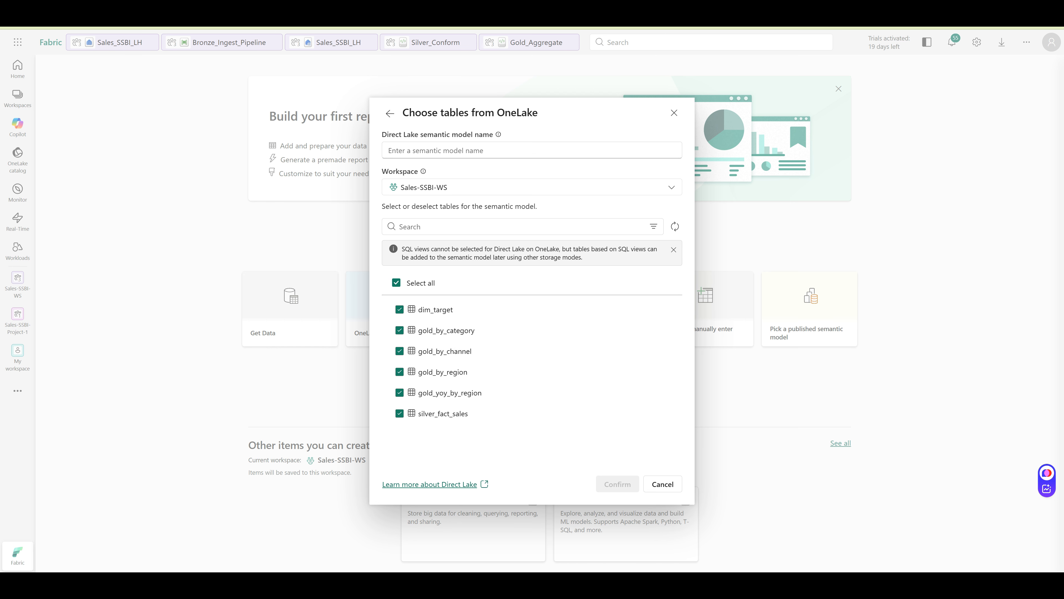
{"action": "left_click", "coordinate": [473, 150]}
{"action": "type", "text": "Sales"}
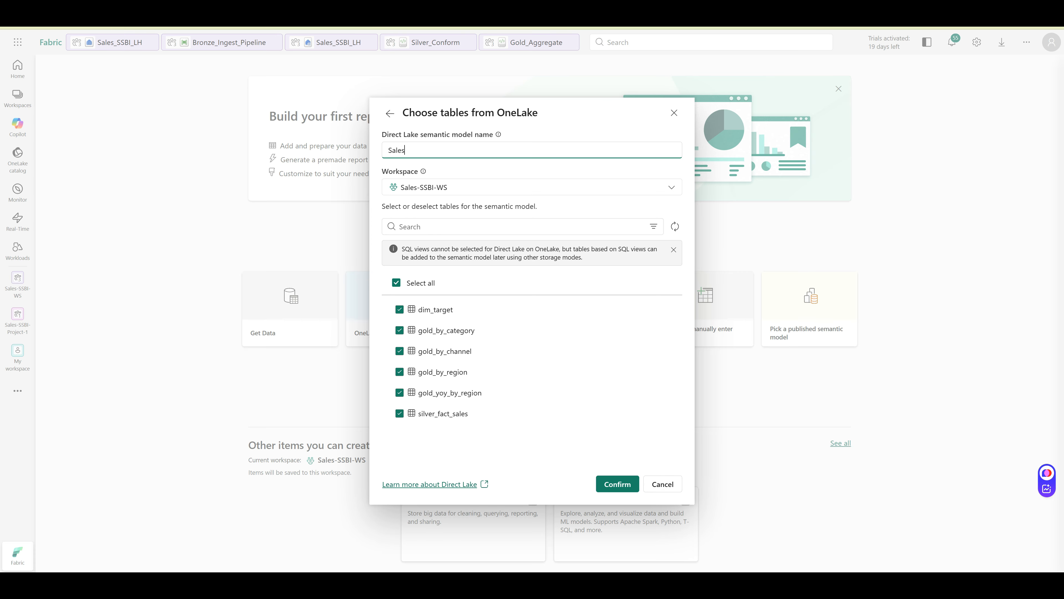
{"action": "type", "text": "_SSBI"}
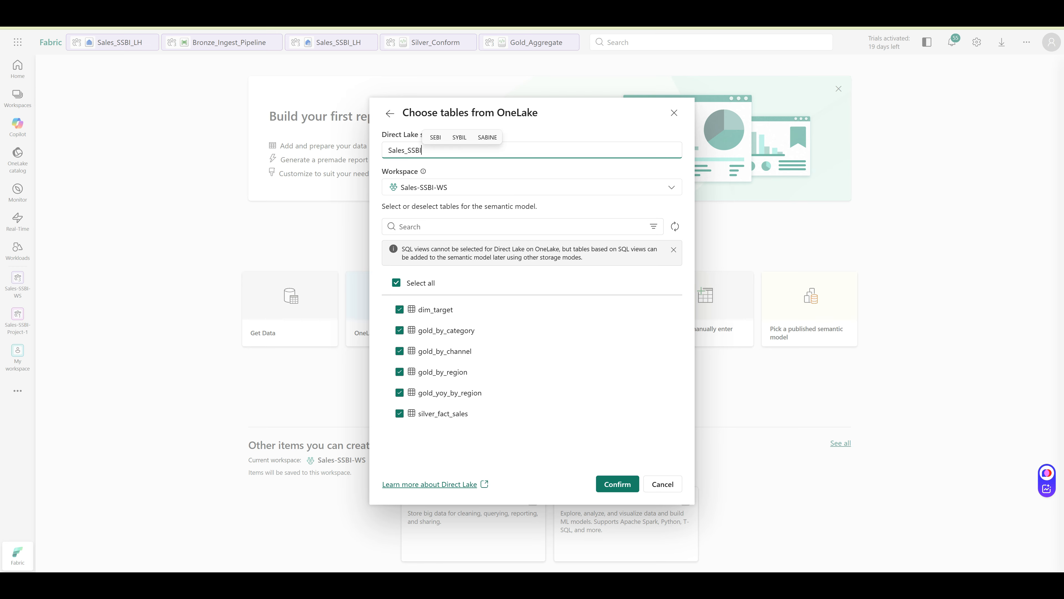
{"action": "type", "text": "_SN"}
{"action": "key", "text": "BackSpace"}
{"action": "type", "text": "M"}
{"action": "key", "text": "Return"}
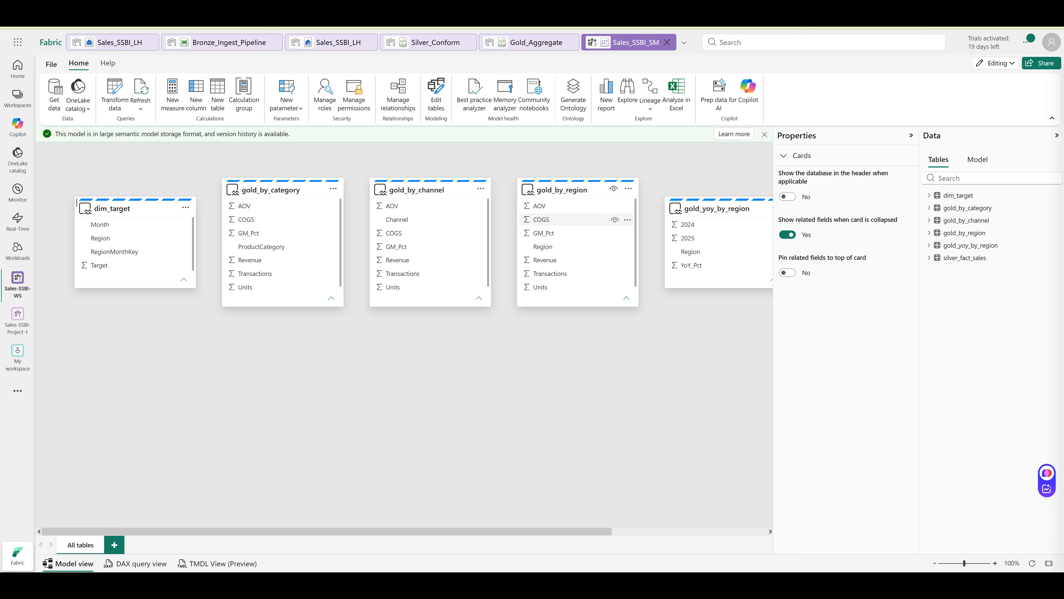
{"action": "scroll", "coordinate": [762, 208], "scroll_direction": "right", "scroll_amount": 3}
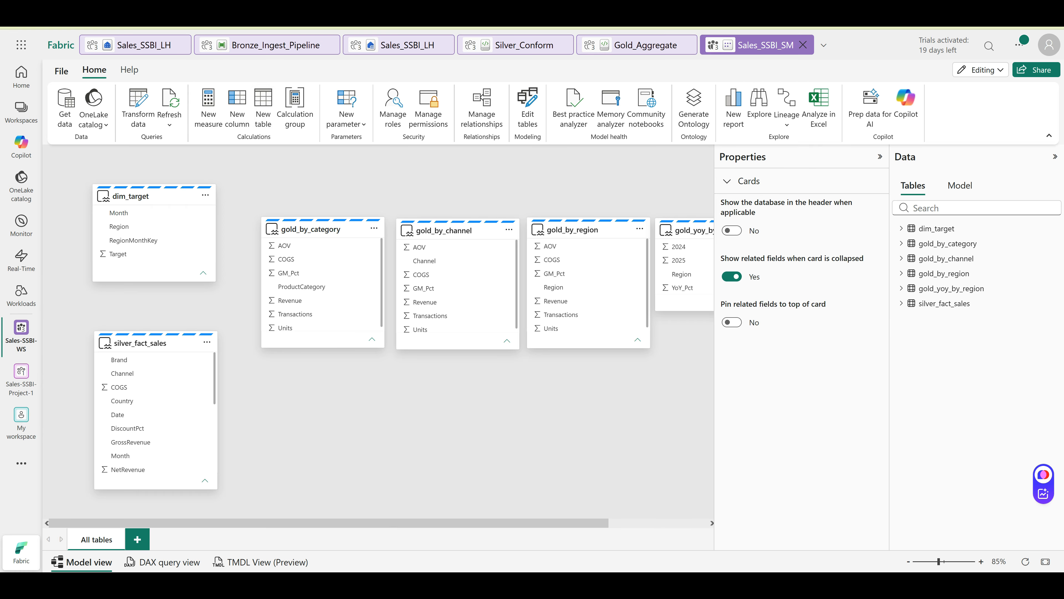
Create the DimDate table as CALENDAR(DATE(2024,1,1), DATE(2025,12,31))
{"action": "left_click", "coordinate": [263, 107]}
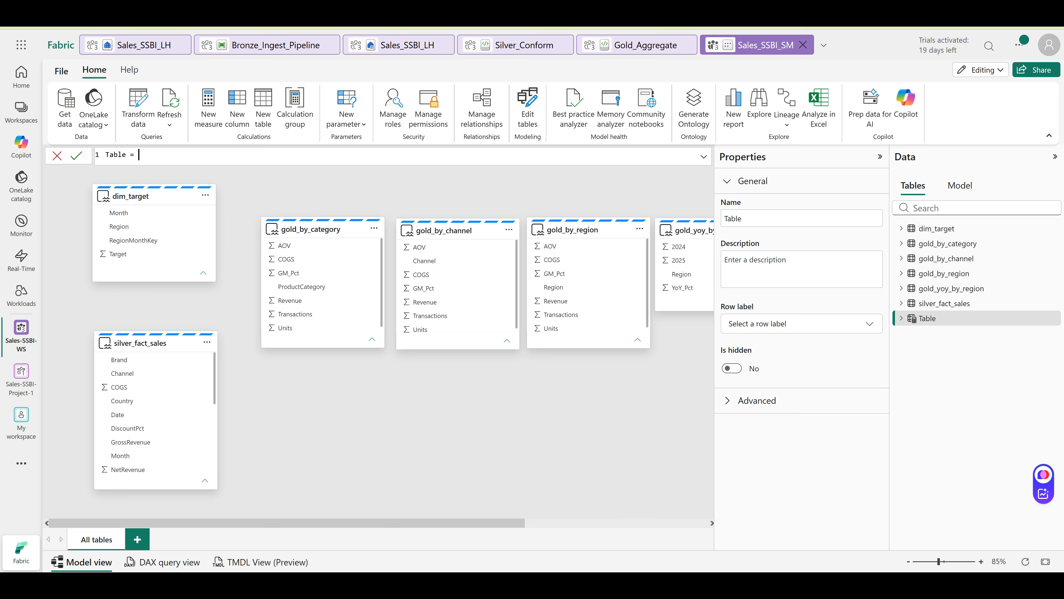
{"action": "key", "text": "ctrl+a"}
{"action": "type", "text": "DimDate = CALENDAR(DATE(2024,1,1), DATE(2025,12,31))"}
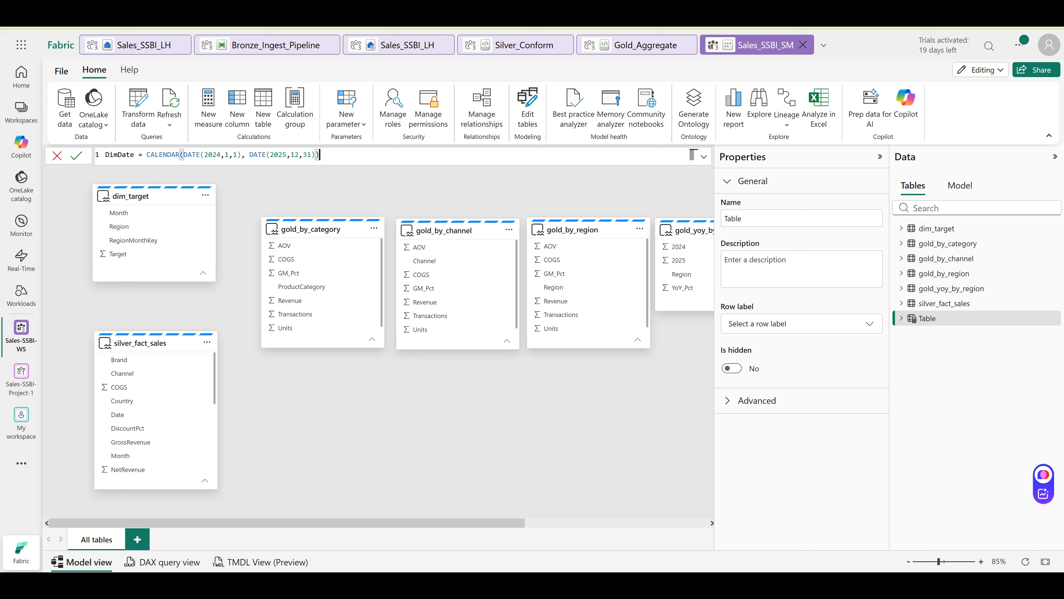
{"action": "key", "text": "Return"}
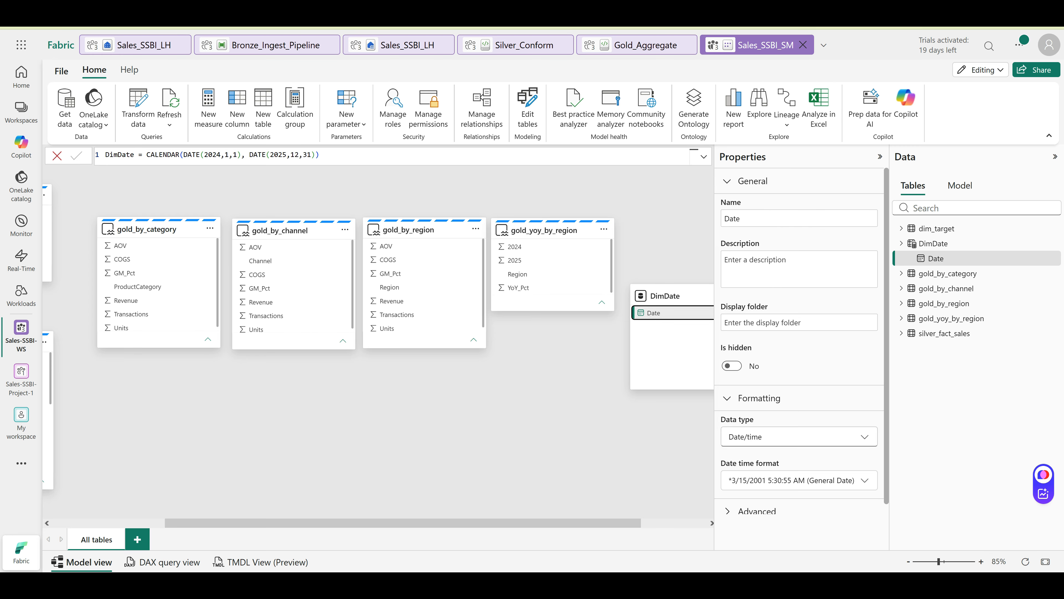
Set DimDate's Date column to the Date type and move the table below gold_by_region
{"action": "left_click", "coordinate": [799, 436]}
{"action": "left_click", "coordinate": [799, 314]}
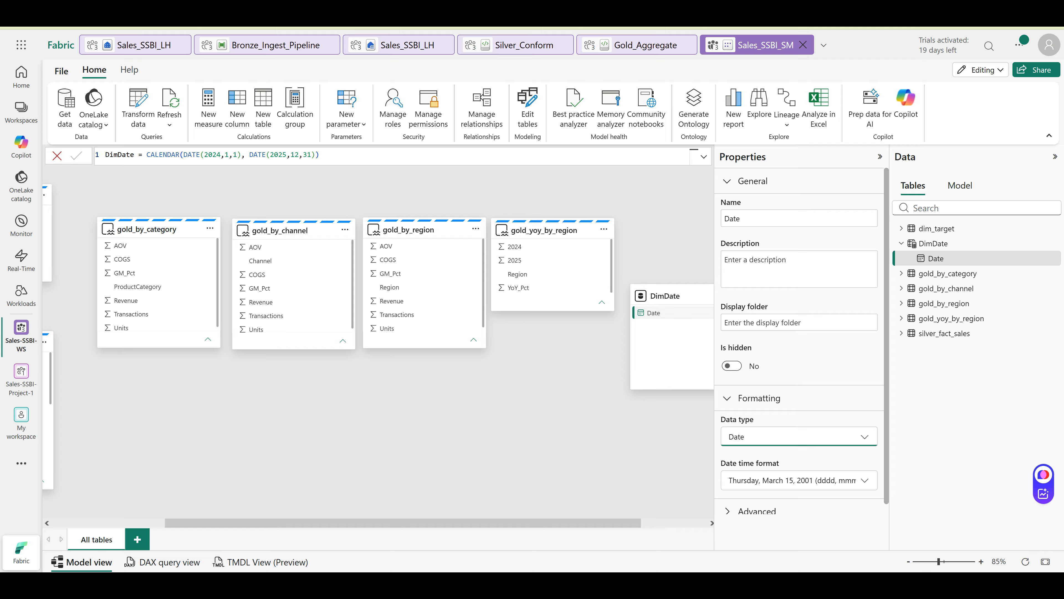
{"action": "left_click_drag", "start_coordinate": [670, 296], "coordinate": [376, 392]}
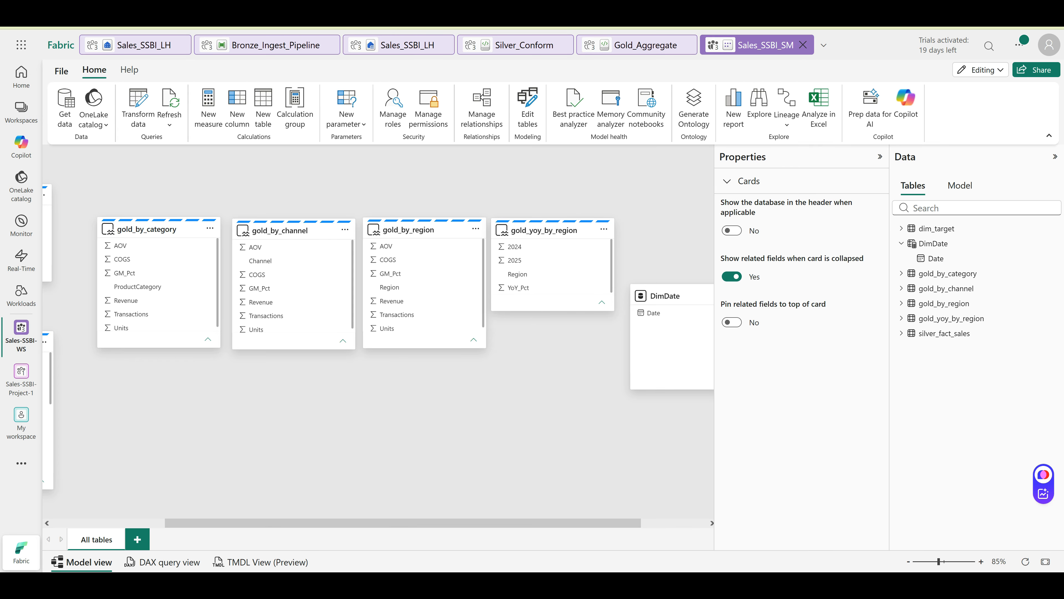
Position DimDate beside silver_fact_sales, select dim_target's RegionMonthKey, and open Manage relationships
{"action": "left_click_drag", "start_coordinate": [670, 296], "coordinate": [167, 446]}
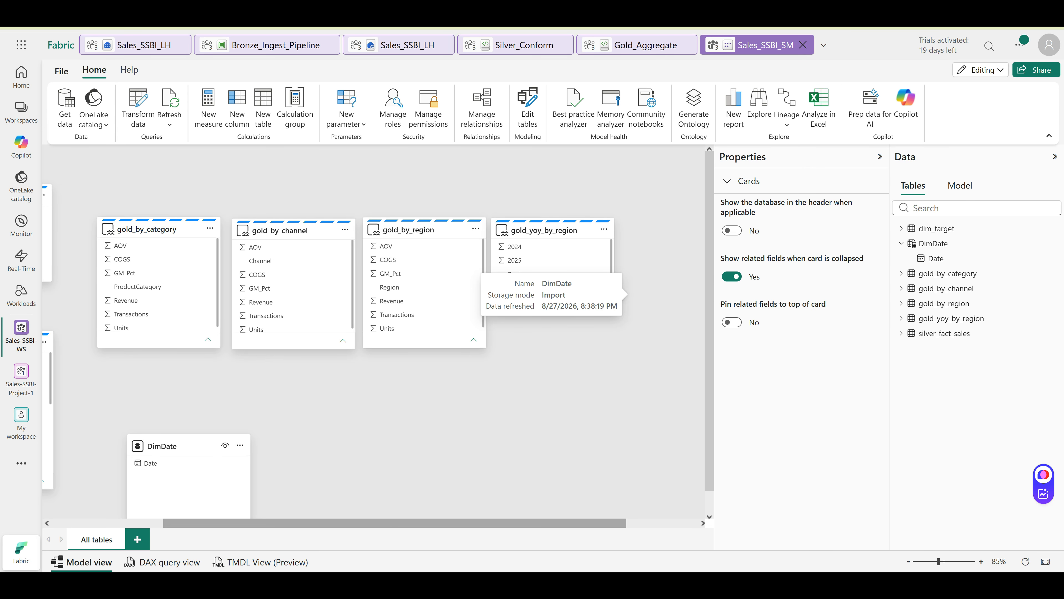
{"action": "left_click_drag", "start_coordinate": [268, 523], "coordinate": [136, 522]}
{"action": "left_click_drag", "start_coordinate": [335, 446], "coordinate": [339, 381]}
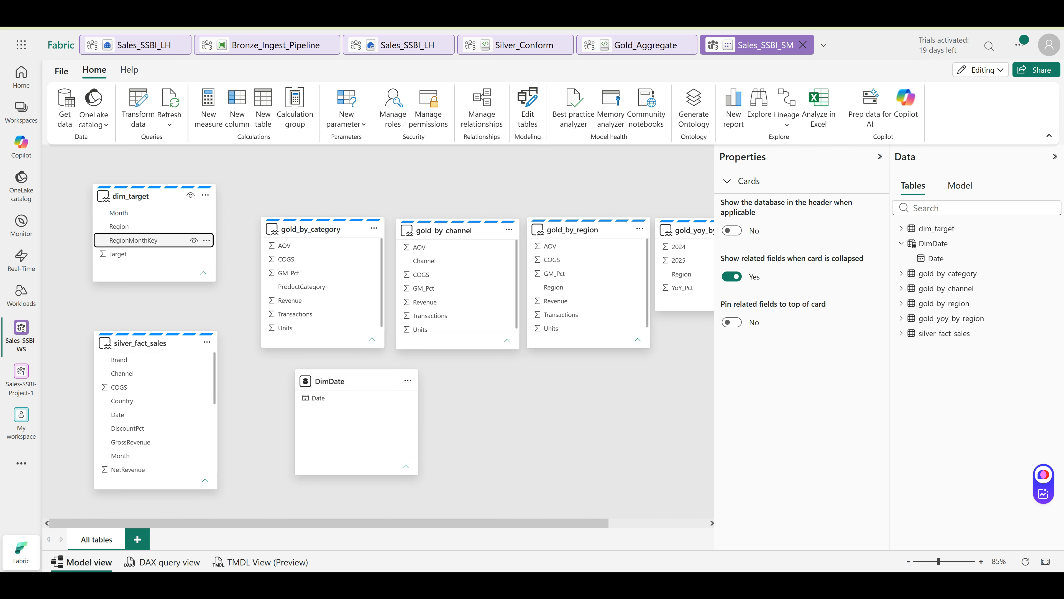
{"action": "left_click", "coordinate": [133, 240]}
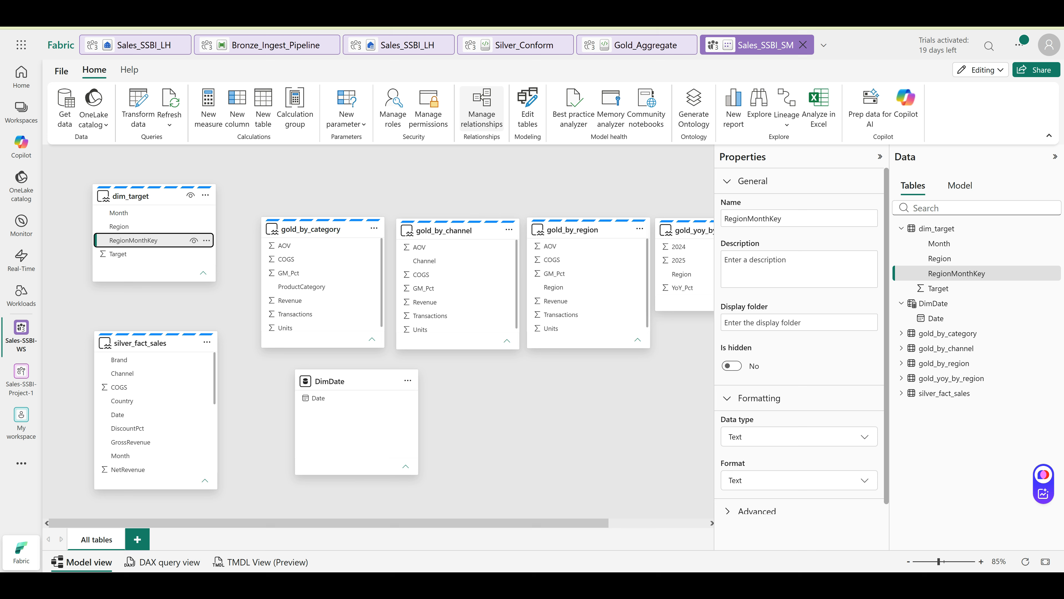
{"action": "left_click", "coordinate": [482, 107]}
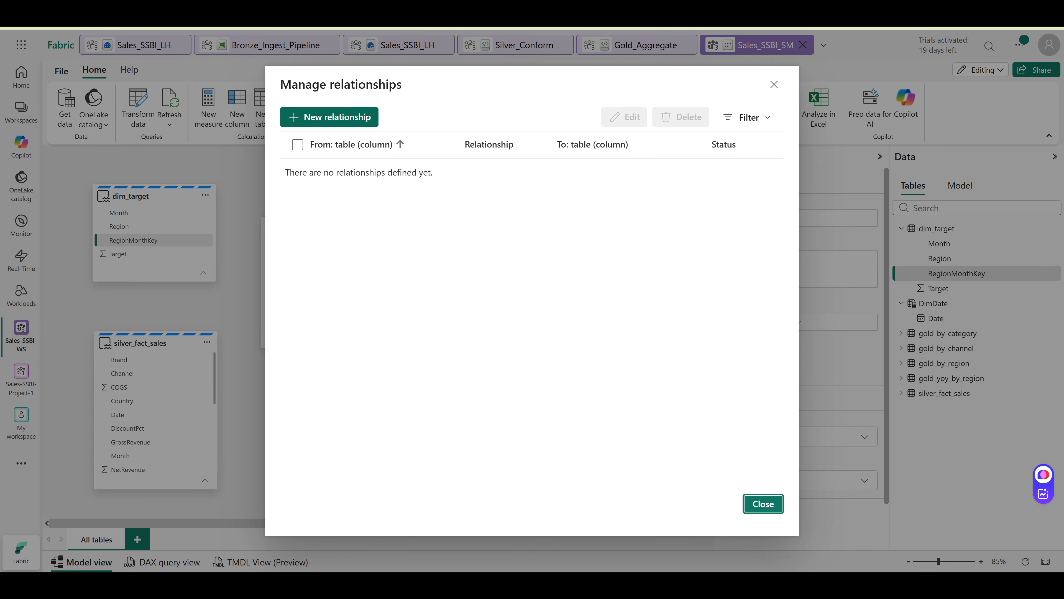
Define a relationship from dim_target.RegionMonthKey to silver_fact_sales.RegionMonthKey
{"action": "left_click", "coordinate": [346, 123]}
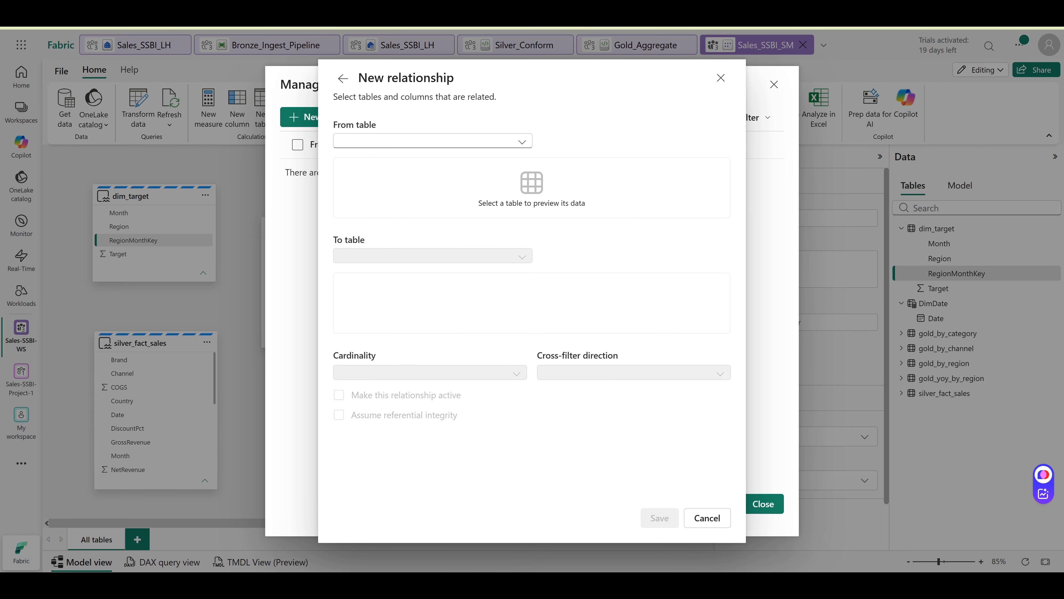
{"action": "key", "text": "Escape"}
{"action": "key", "text": "Escape"}
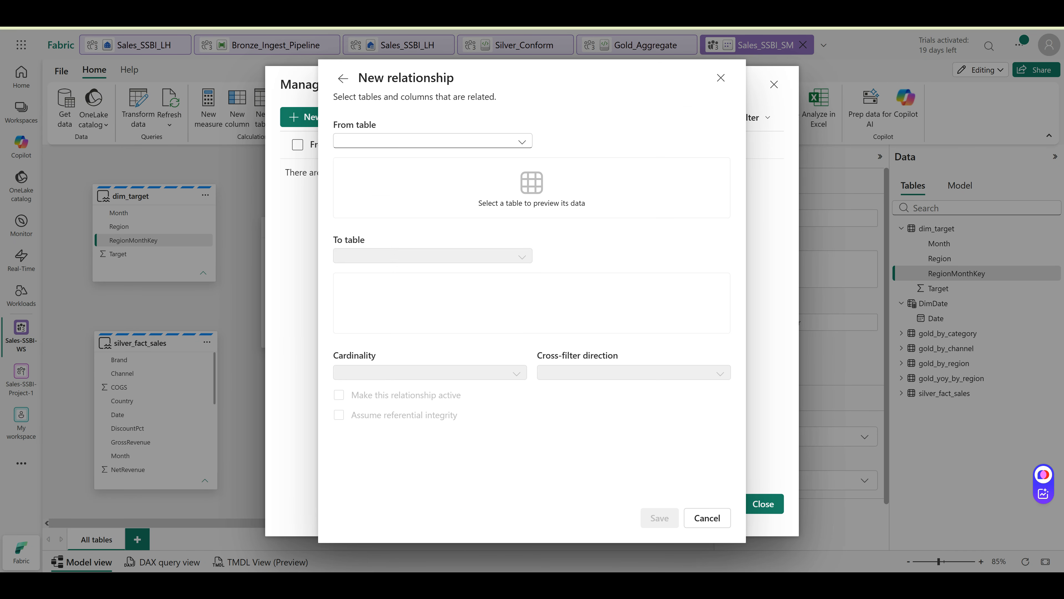
{"action": "left_click", "coordinate": [433, 141]}
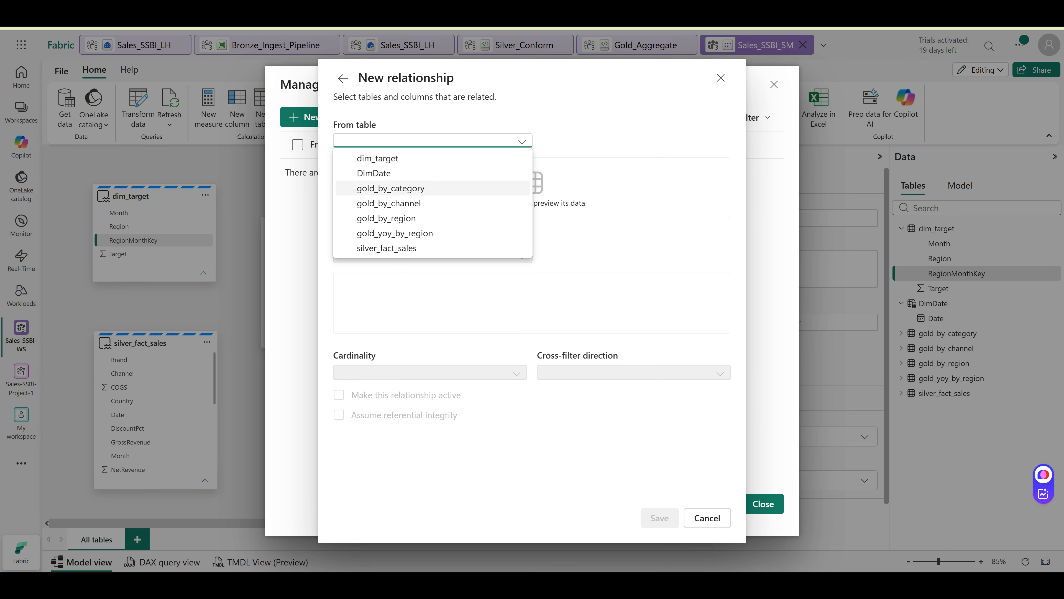
{"action": "left_click", "coordinate": [398, 158]}
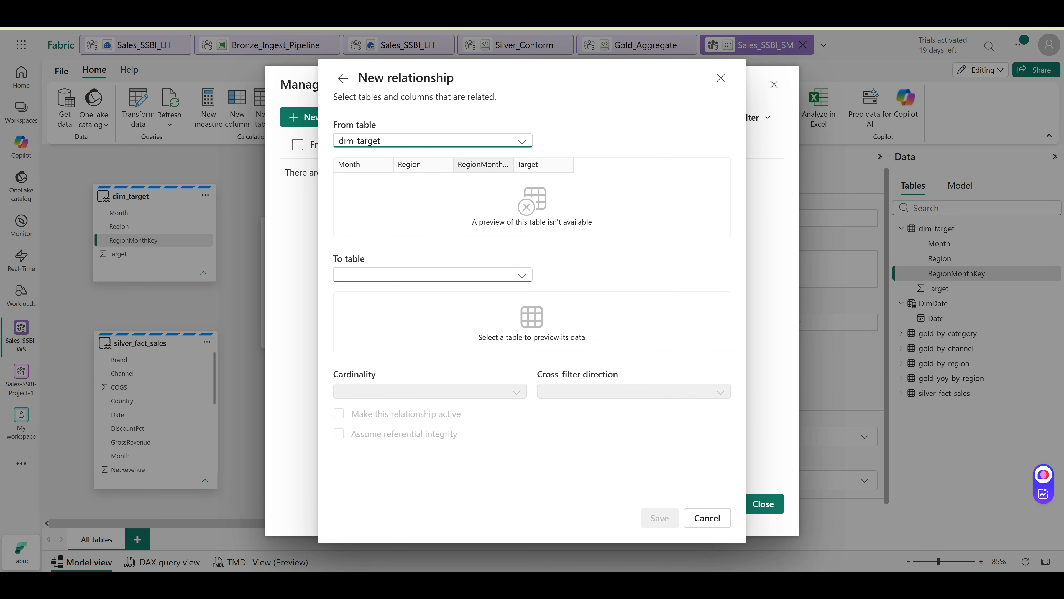
{"action": "left_click", "coordinate": [482, 164]}
{"action": "left_click", "coordinate": [432, 275]}
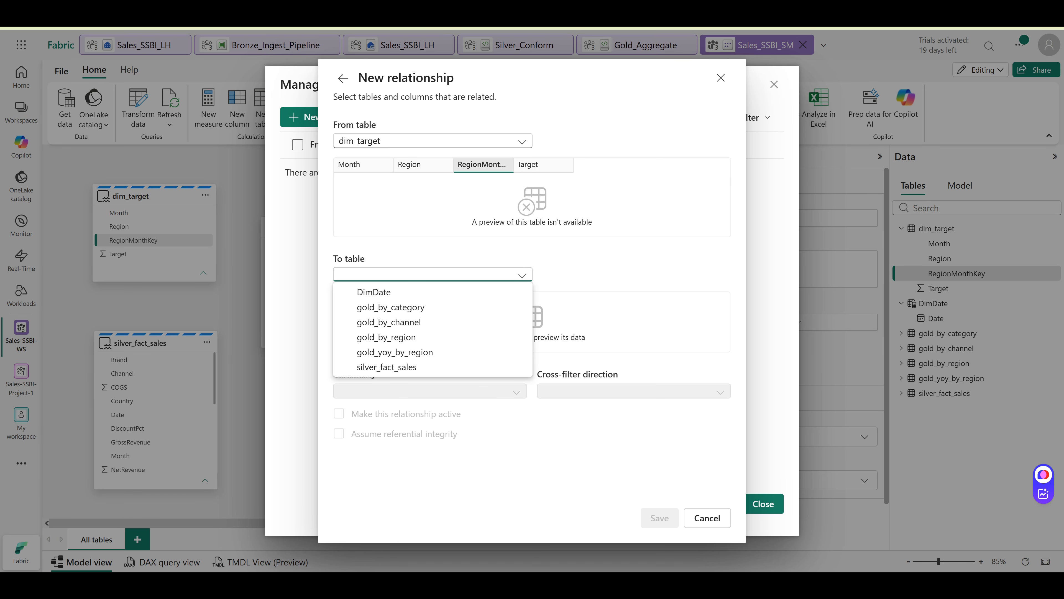
{"action": "left_click", "coordinate": [417, 367]}
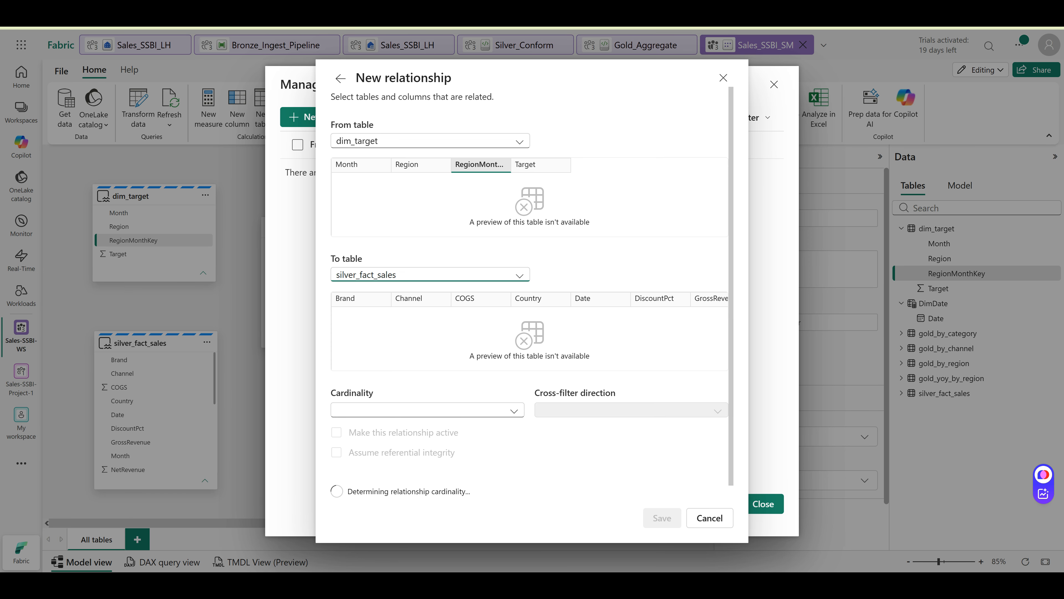
{"action": "key", "text": "Right"}
{"action": "key", "text": "Right"}
{"action": "key", "text": "Right"}
{"action": "key", "text": "Right"}
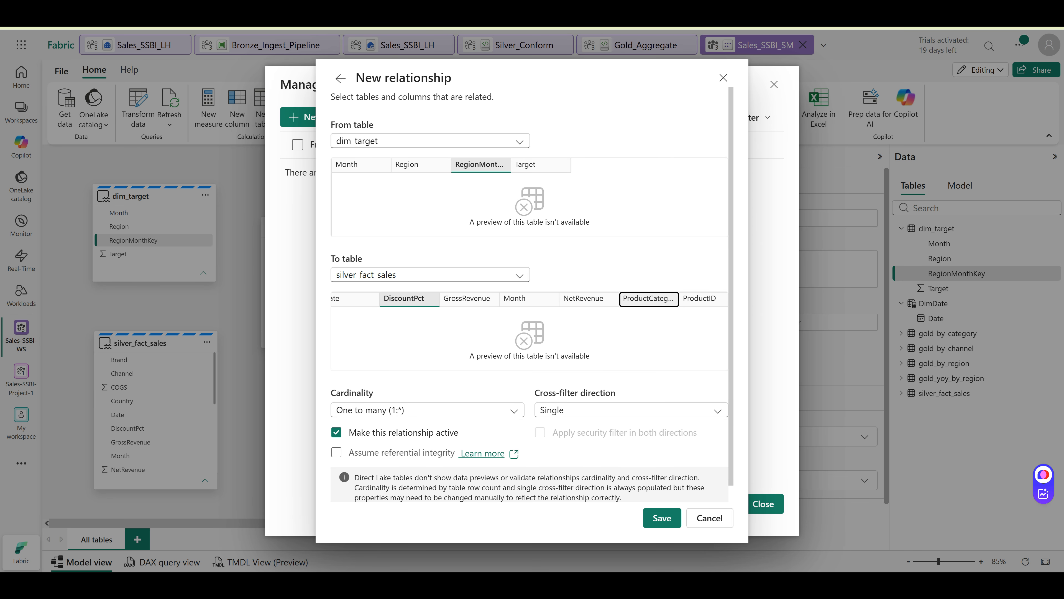
{"action": "key", "text": "Right"}
{"action": "key", "text": "Right"}
{"action": "key", "text": "Right"}
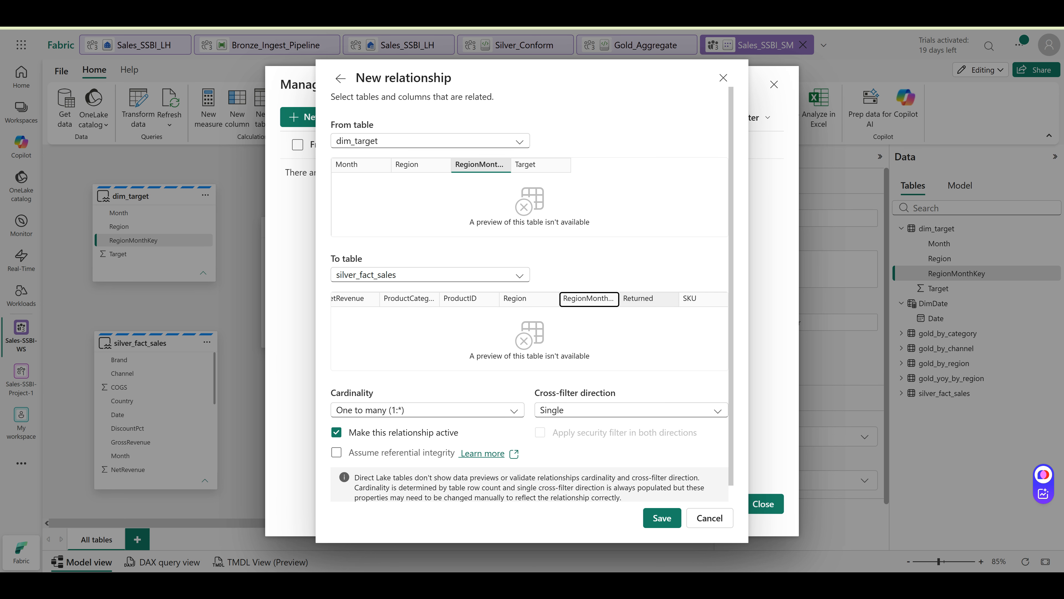
{"action": "key", "text": "space"}
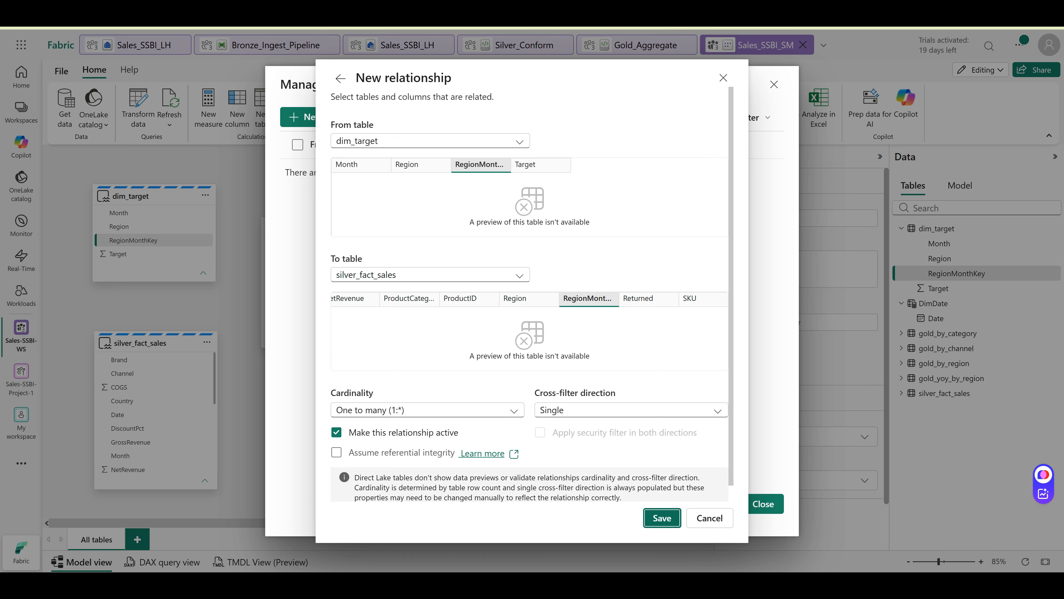
Save the one-to-many relationship, close the manager, and select DimDate's Date column
{"action": "left_click", "coordinate": [662, 518]}
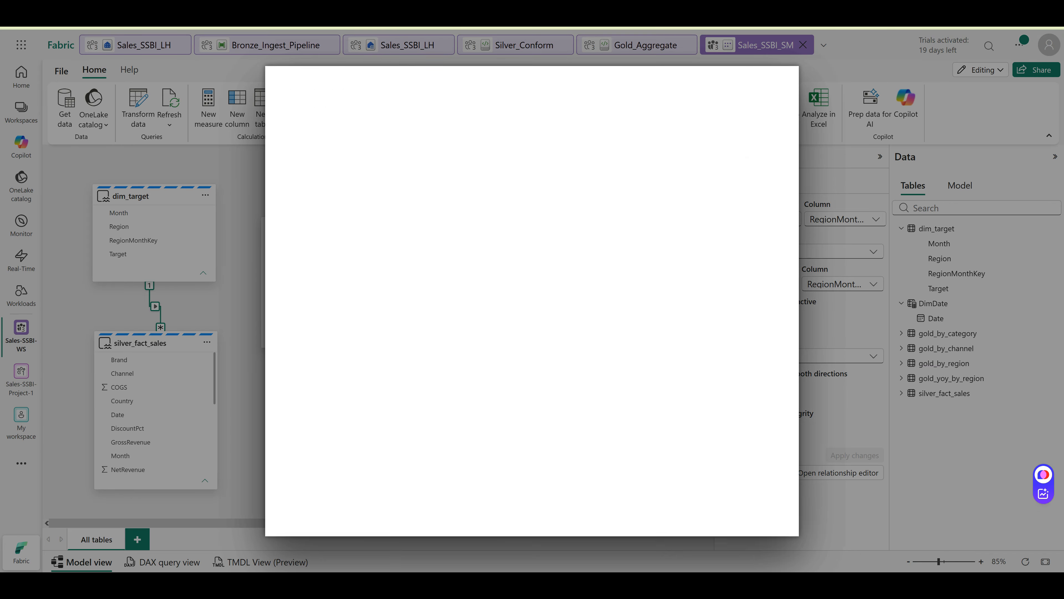
{"action": "left_click", "coordinate": [763, 504]}
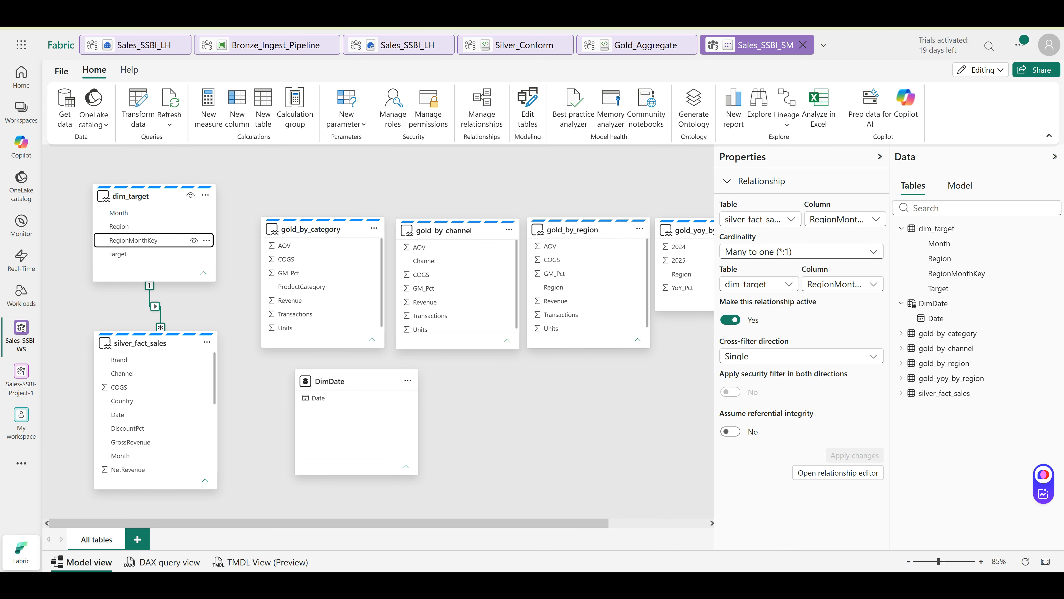
{"action": "left_click", "coordinate": [357, 381]}
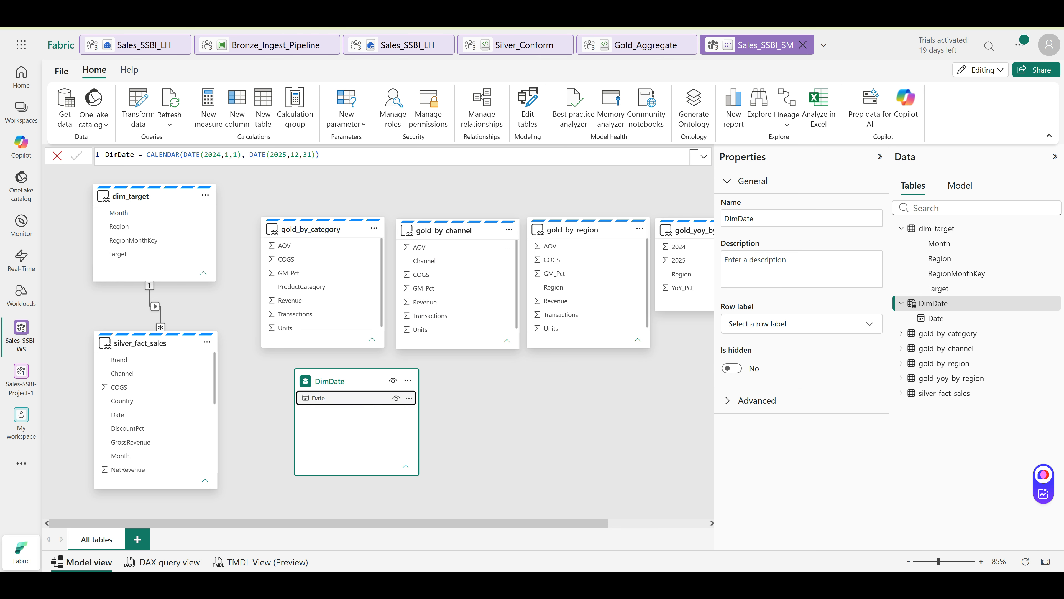
{"action": "left_click", "coordinate": [327, 398]}
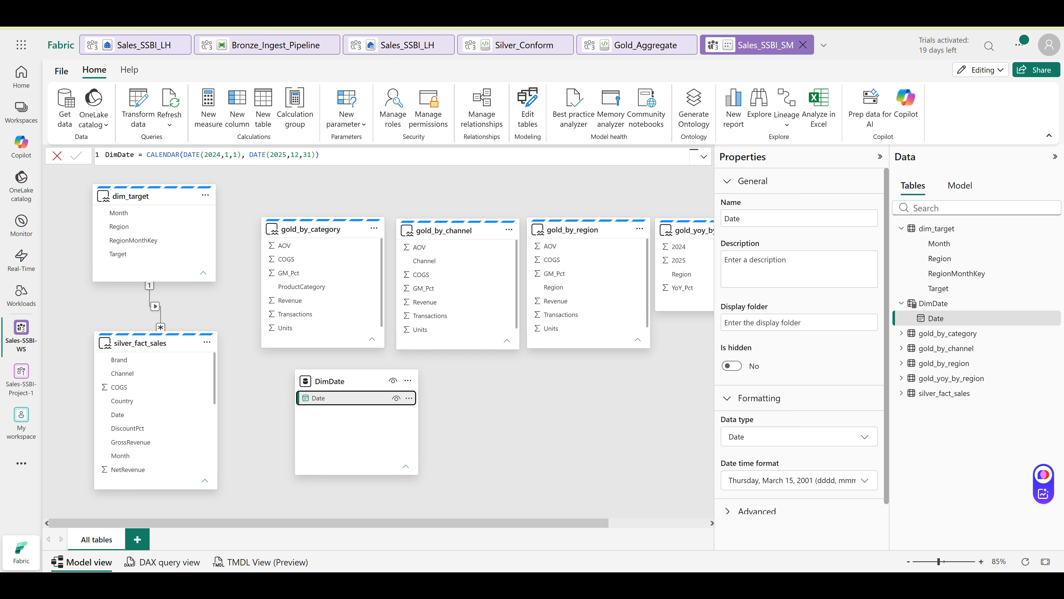
Delete the empty measure from DimDate and reselect its Date column
{"action": "left_click", "coordinate": [237, 107]}
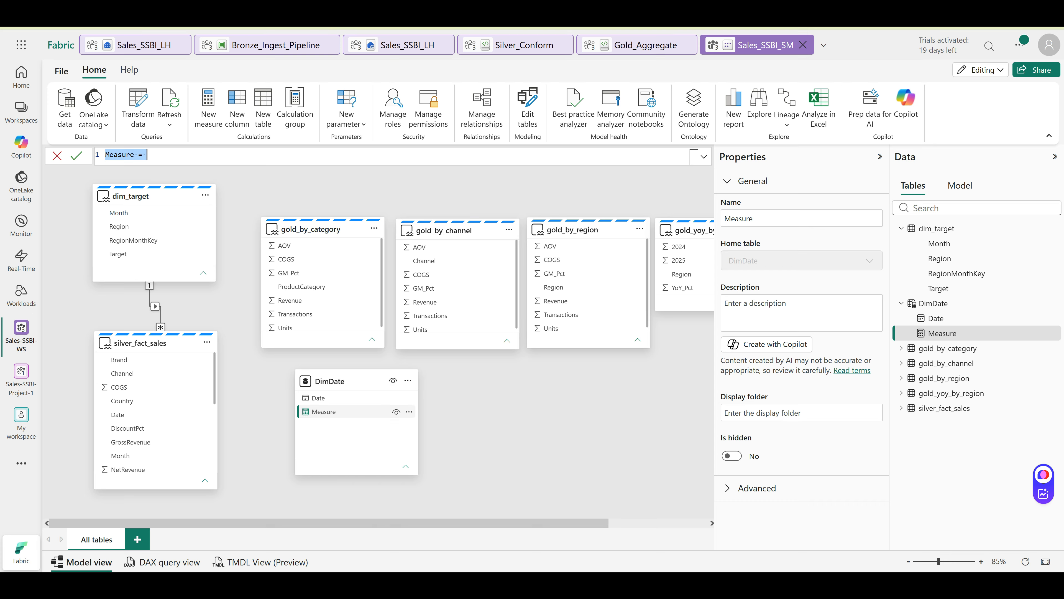
{"action": "right_click", "coordinate": [324, 412]}
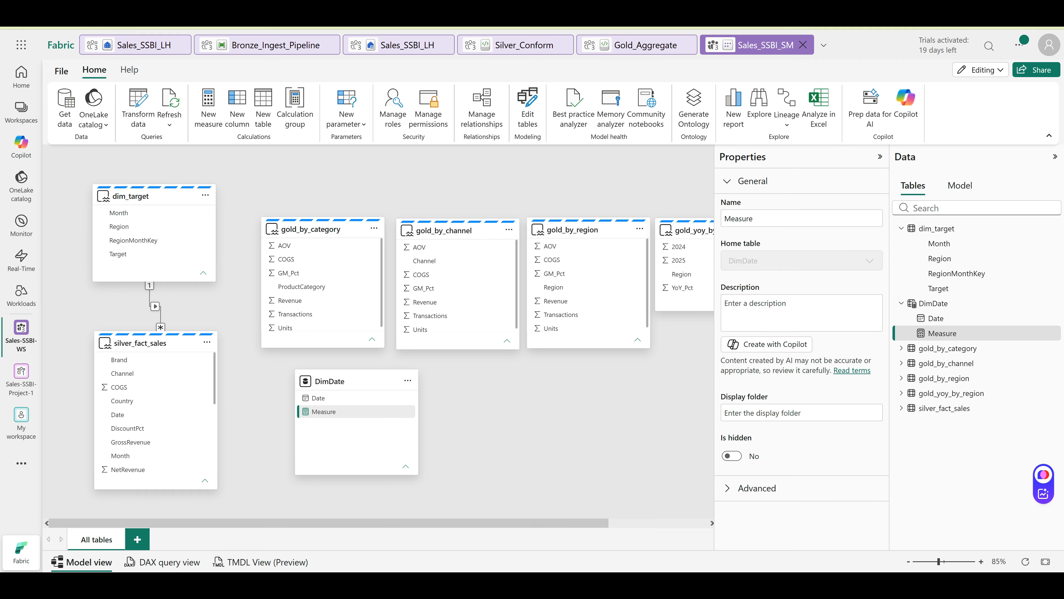
{"action": "key", "text": "Delete"}
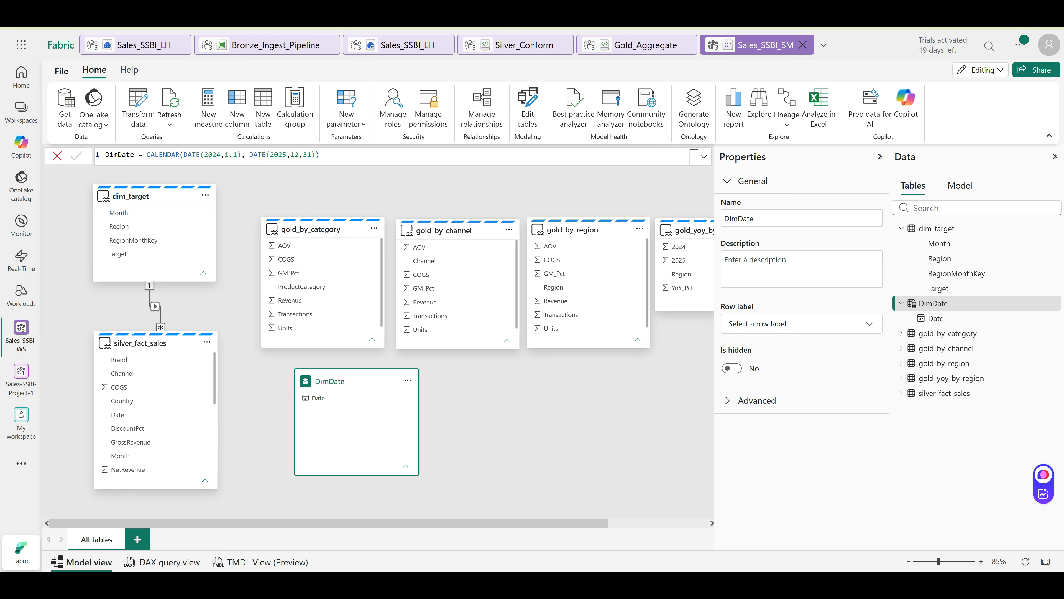
{"action": "left_click", "coordinate": [474, 419]}
{"action": "left_click", "coordinate": [335, 382]}
{"action": "left_click", "coordinate": [324, 397]}
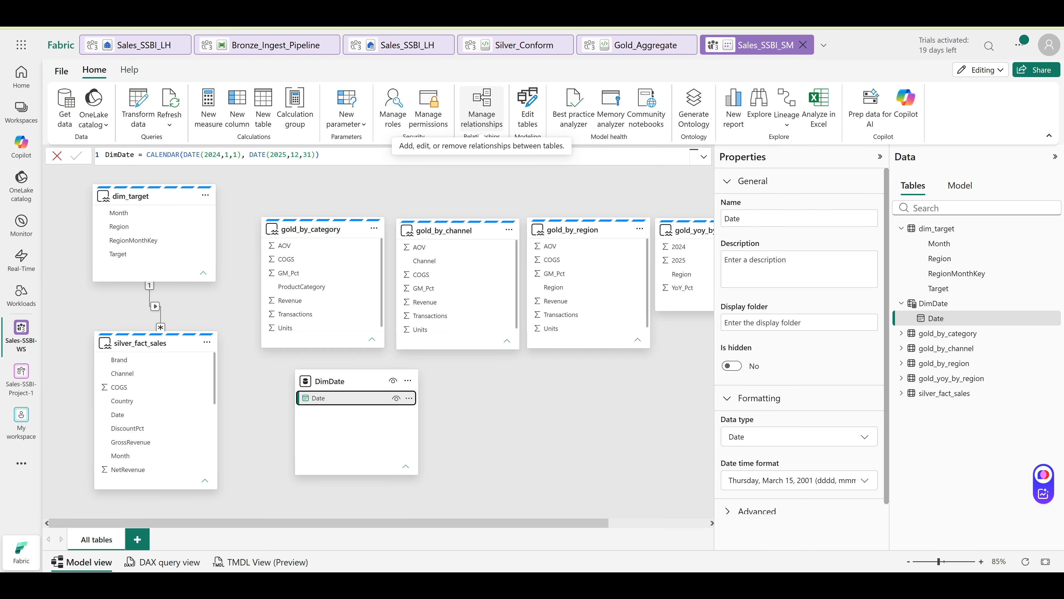
Create a many-to-one relationship from DimDate[Date] to silver_fact_sales[Date]
{"action": "left_click", "coordinate": [482, 109]}
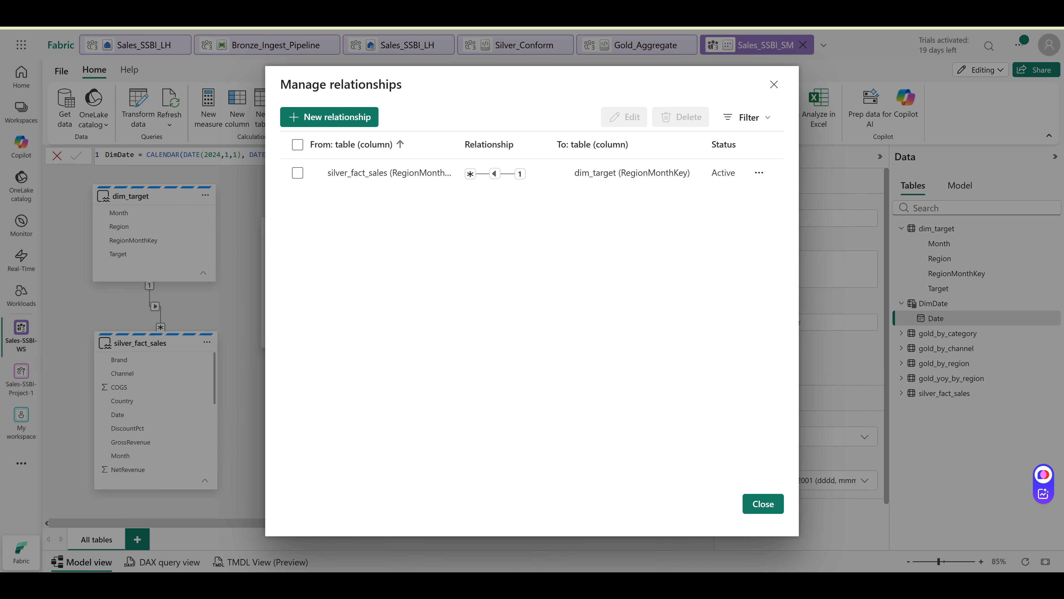
{"action": "left_click", "coordinate": [329, 117]}
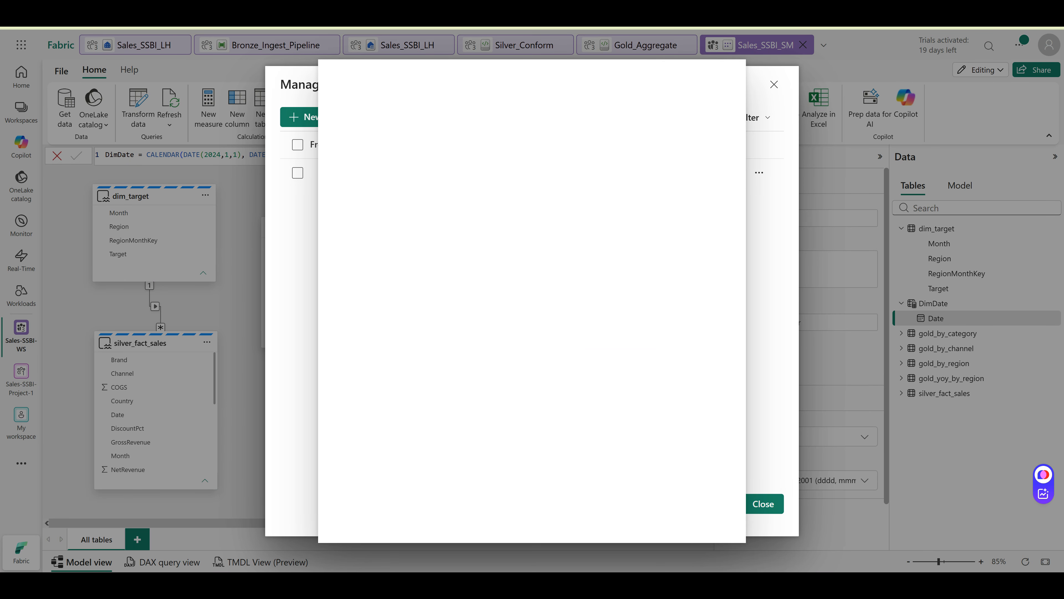
{"action": "left_click", "coordinate": [434, 141]}
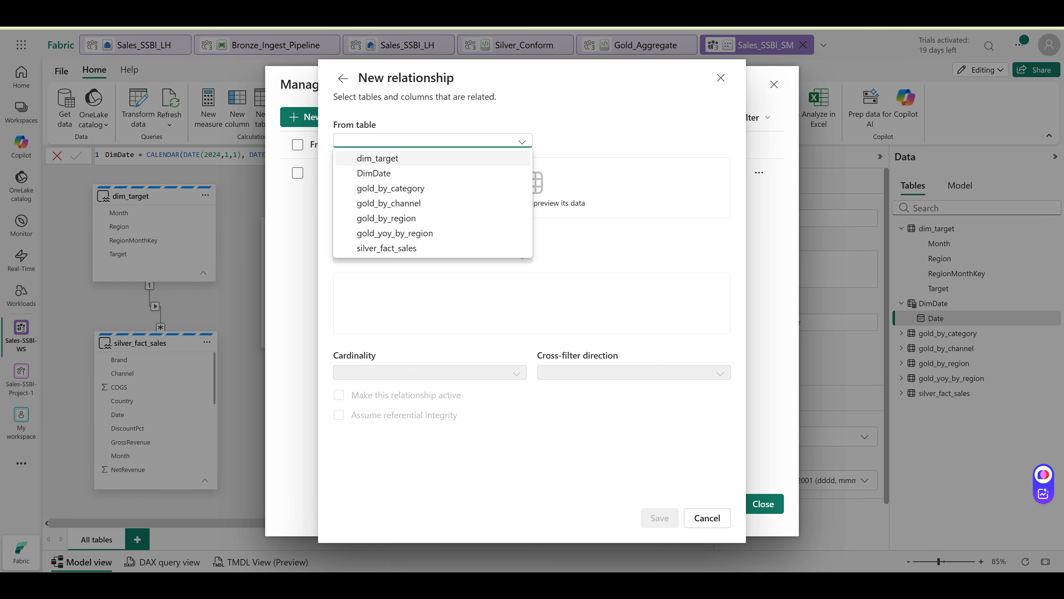
{"action": "left_click", "coordinate": [374, 174]}
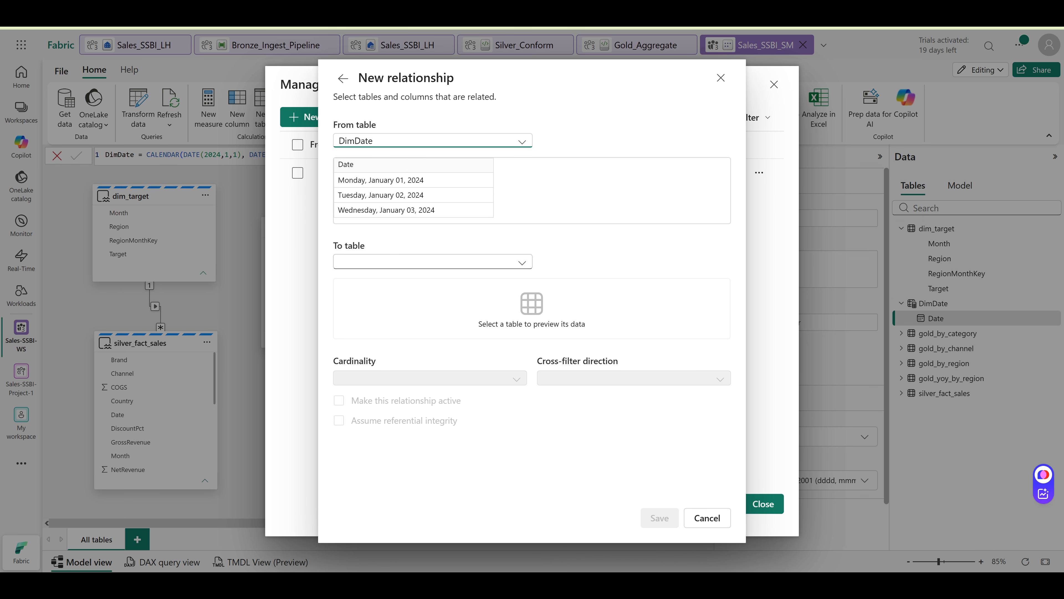
{"action": "left_click", "coordinate": [522, 263]}
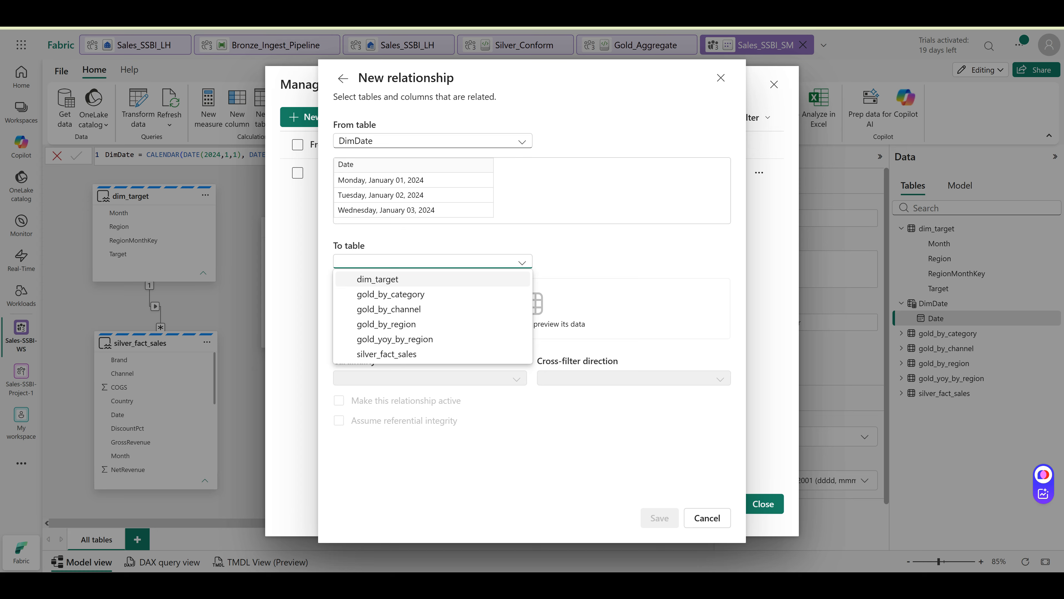
{"action": "key", "text": "Down"}
{"action": "key", "text": "Down"}
{"action": "key", "text": "Down"}
{"action": "key", "text": "Down"}
{"action": "key", "text": "Down"}
{"action": "key", "text": "Return"}
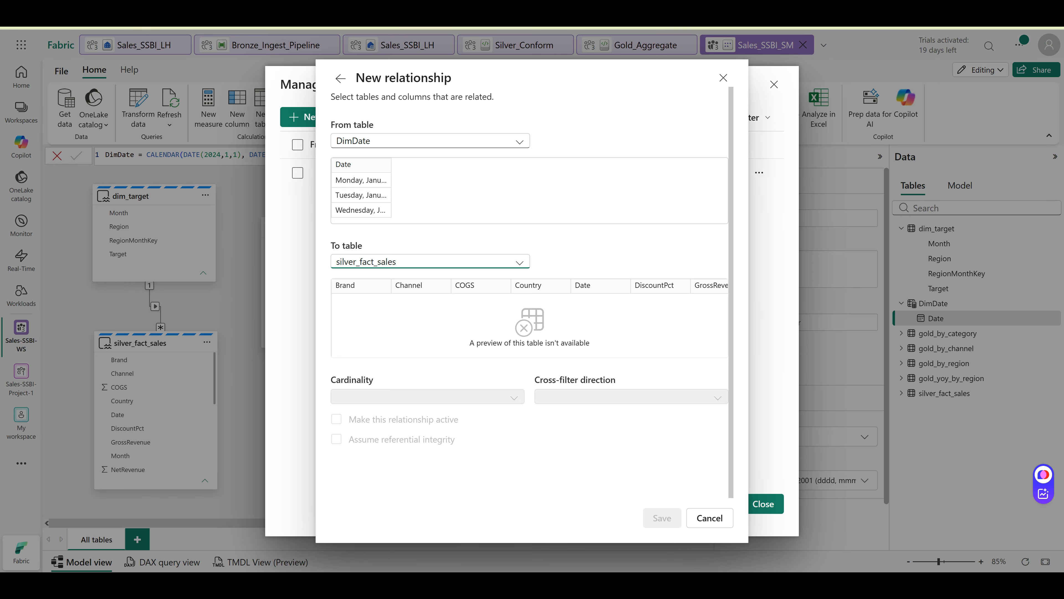
{"action": "left_click", "coordinate": [601, 286]}
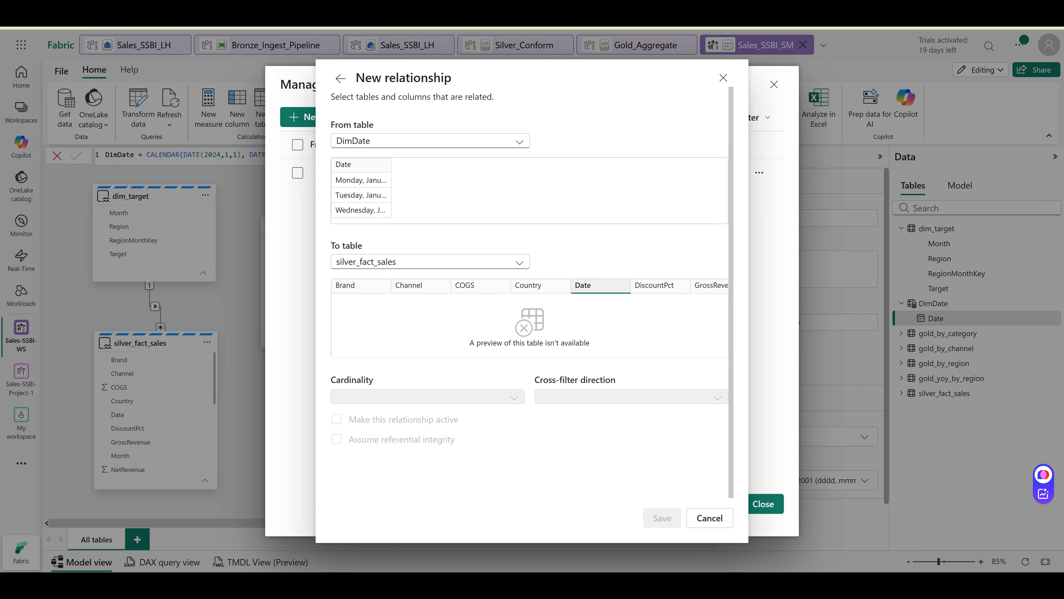
{"action": "left_click", "coordinate": [361, 165]}
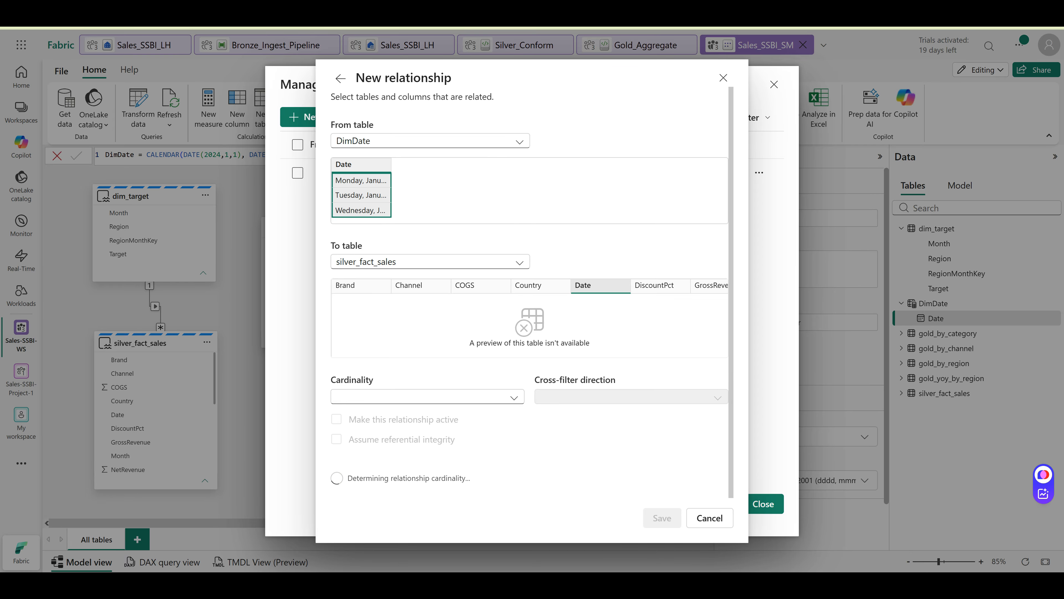
{"action": "left_click", "coordinate": [427, 397]}
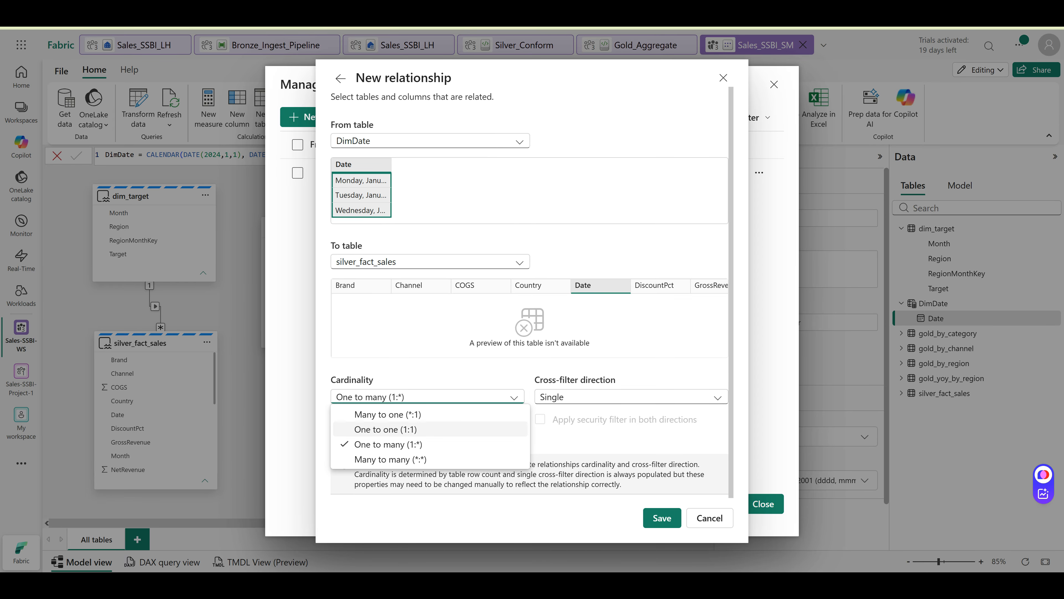
{"action": "left_click", "coordinate": [388, 414]}
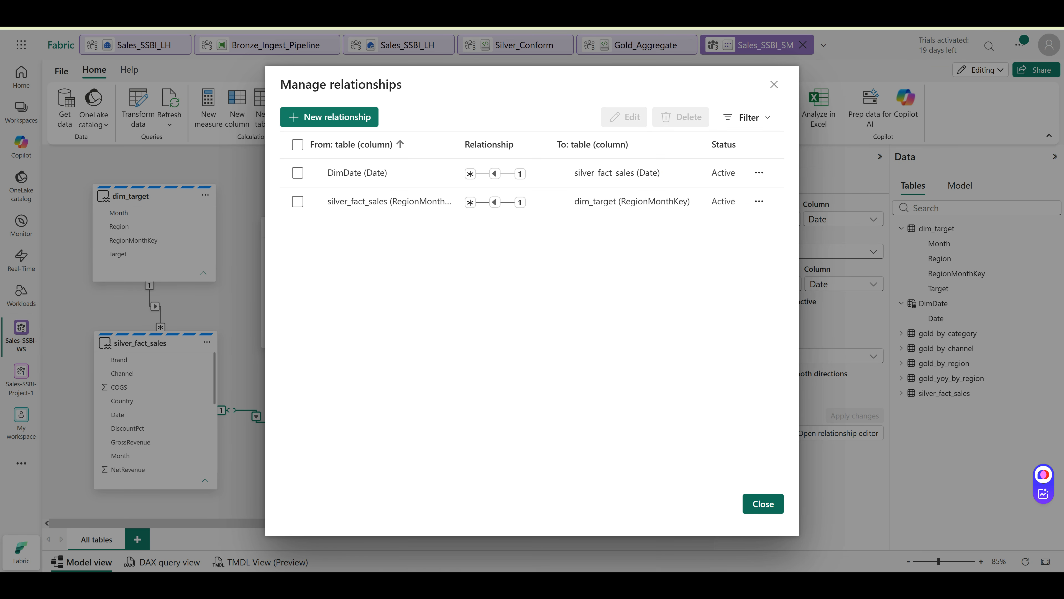
Change the DimDate–silver_fact_sales Date relationship to one-to-many (1:*) and save it
{"action": "left_click", "coordinate": [763, 504]}
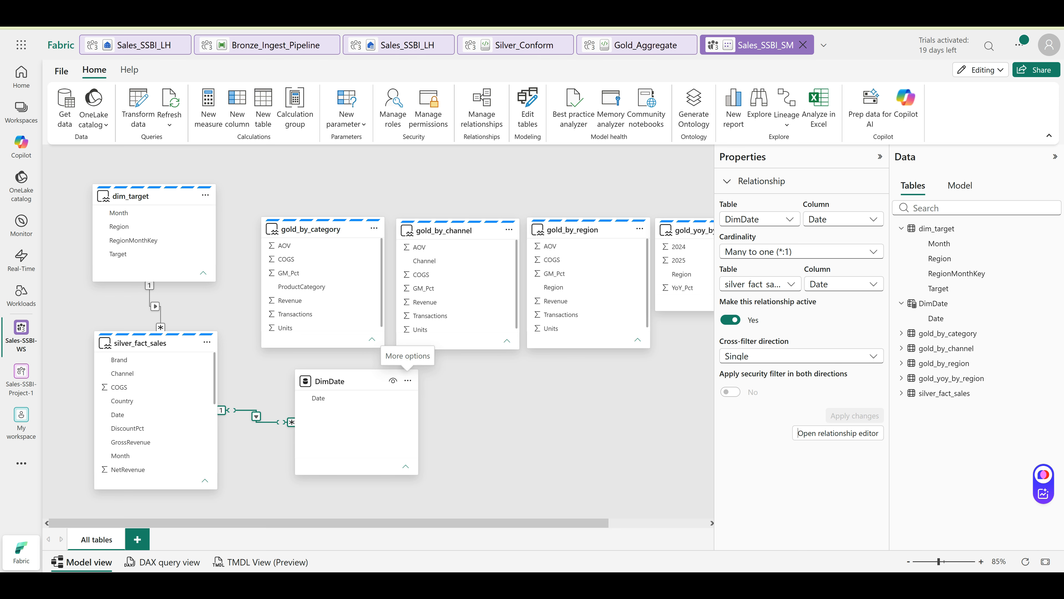
{"action": "left_click", "coordinate": [408, 380]}
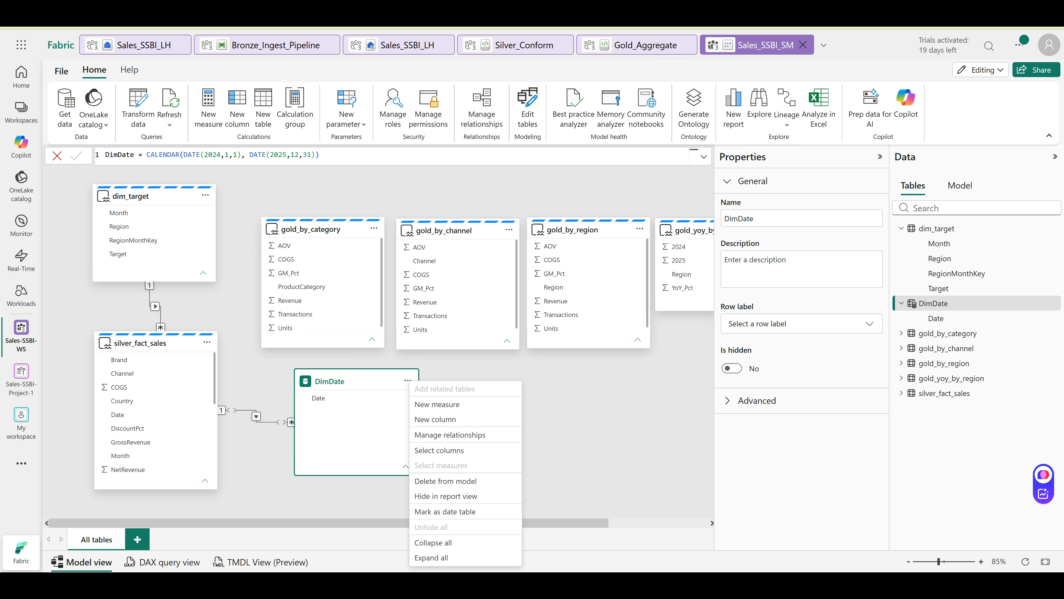
{"action": "left_click", "coordinate": [408, 380]}
{"action": "right_click", "coordinate": [256, 416]}
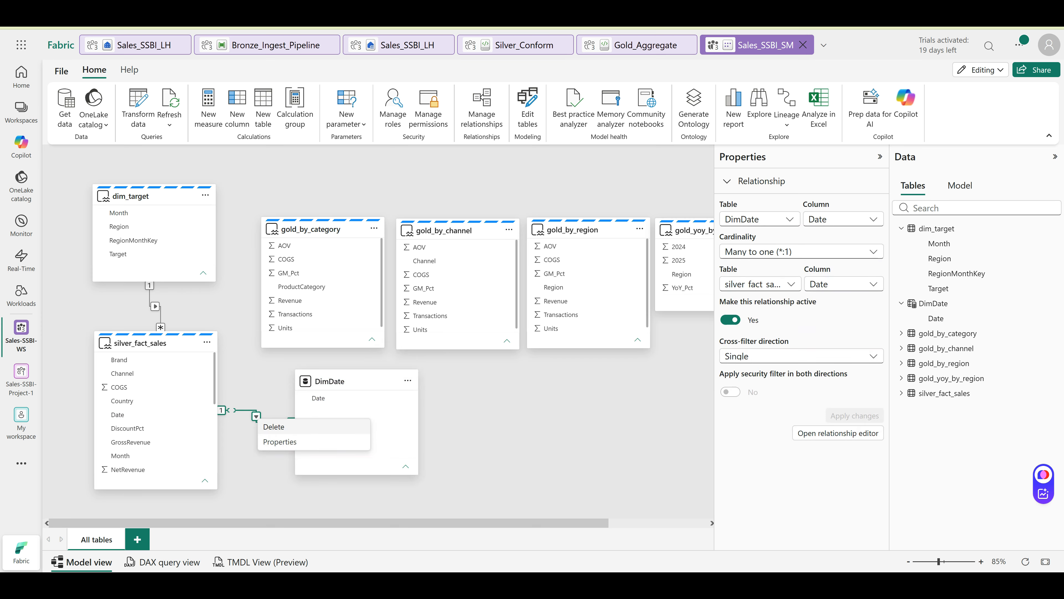
{"action": "left_click", "coordinate": [280, 442]}
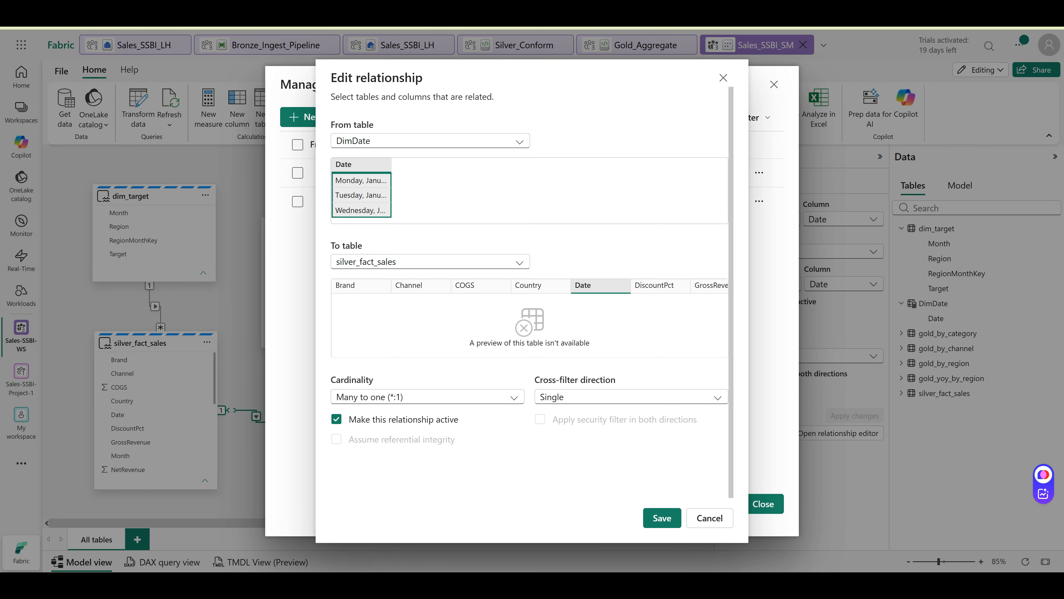
{"action": "left_click", "coordinate": [514, 397]}
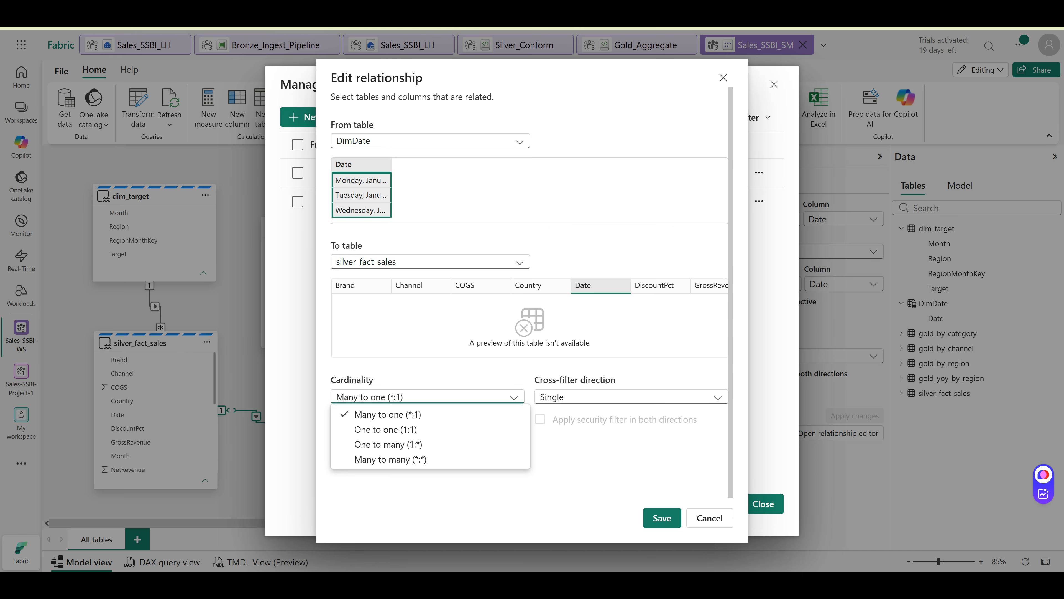
{"action": "left_click", "coordinate": [388, 444]}
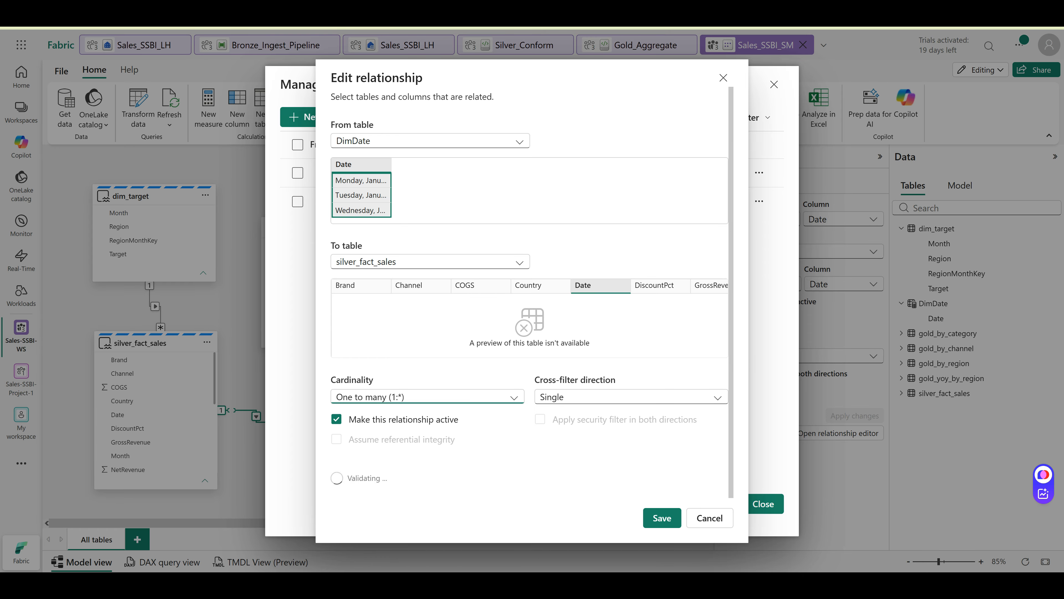
{"action": "left_click", "coordinate": [662, 518]}
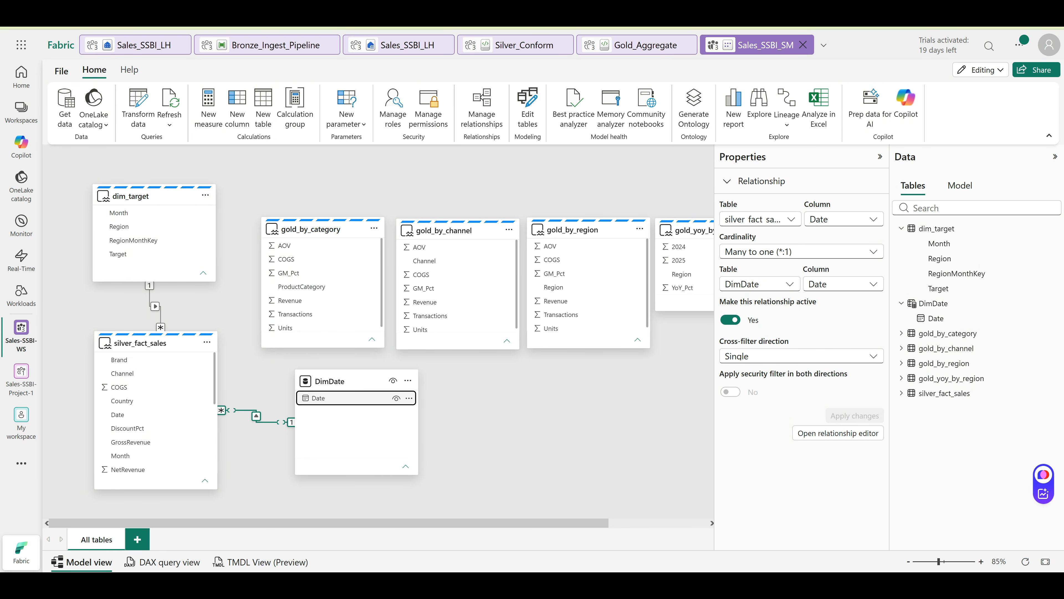
{"action": "left_click", "coordinate": [335, 398]}
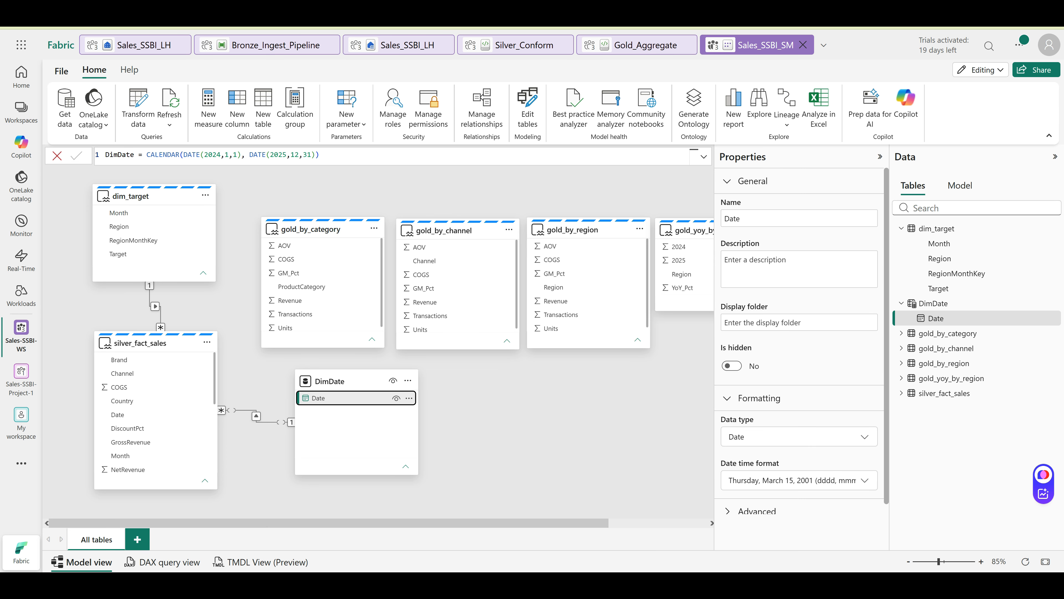
In silver_fact_sales, add Revenue = SUM(NetRevenue) and Total Units = SUM(Units), then draft Total COGS = SUM(COGS)
{"action": "left_click", "coordinate": [156, 343]}
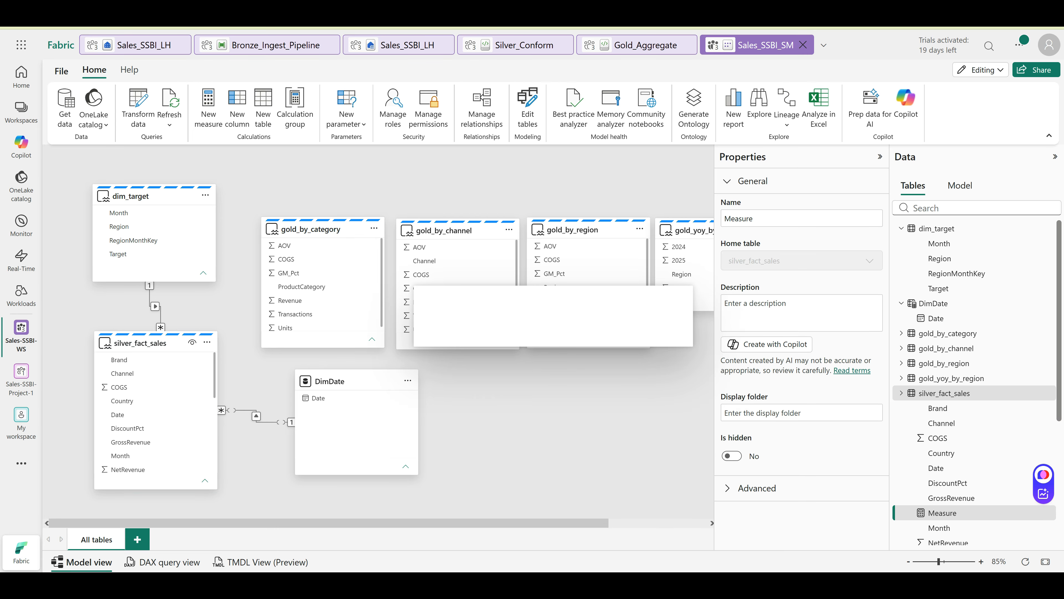
{"action": "type", "text": "Revenue = SUM ( silver_fact_sales[NetRevenue] )"}
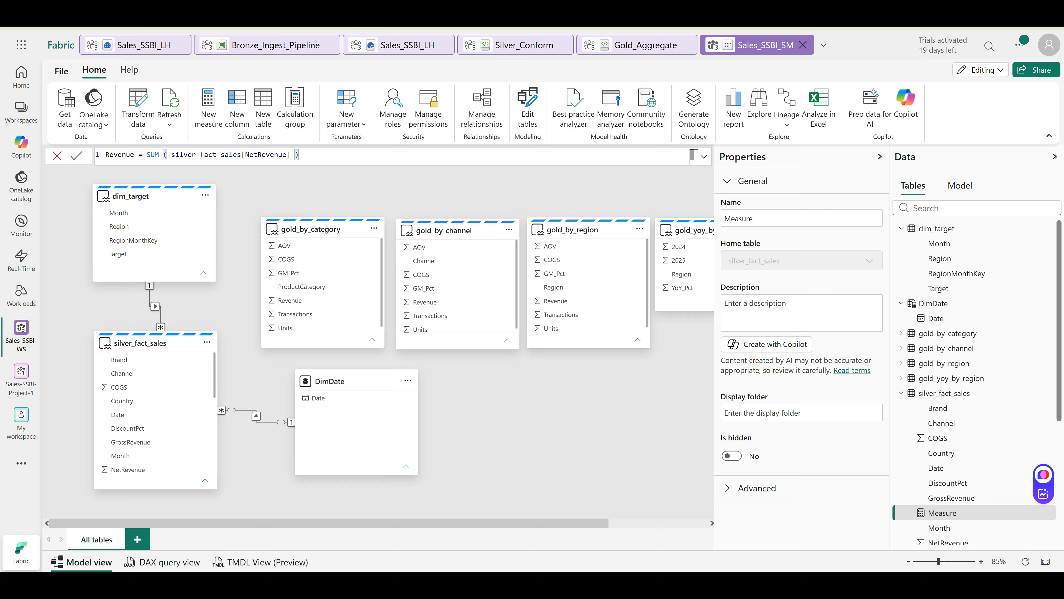
{"action": "key", "text": "Return"}
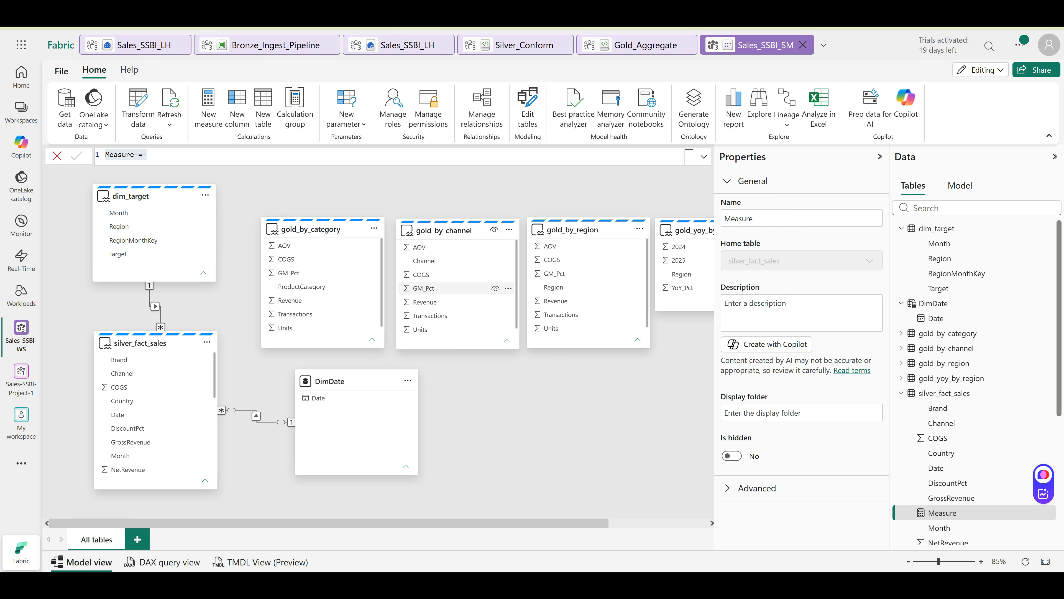
{"action": "type", "text": "Total Units = SUM ( silver_fact_sales[Units] )"}
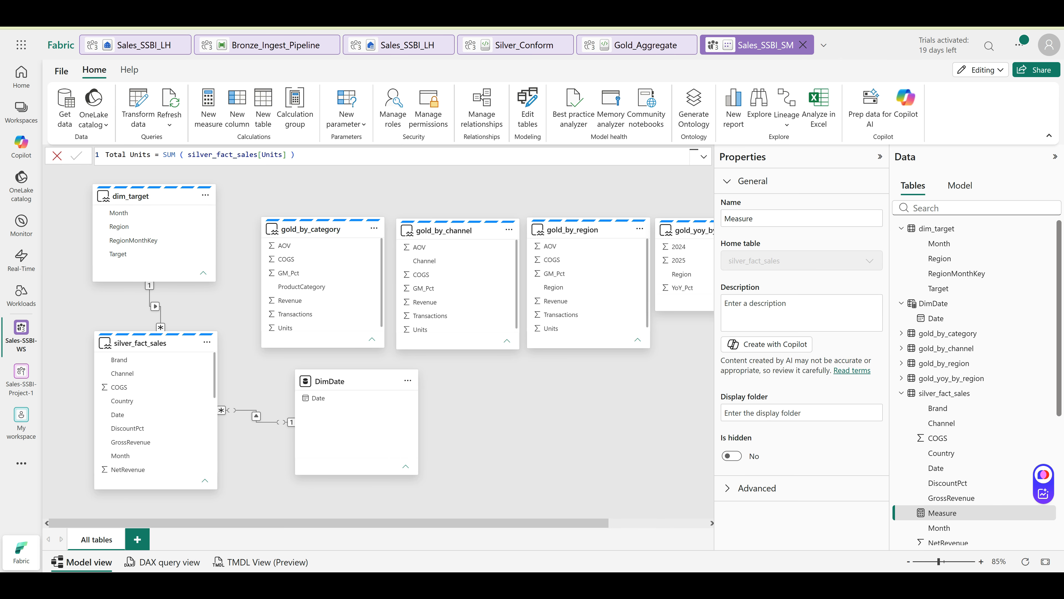
{"action": "key", "text": "Return"}
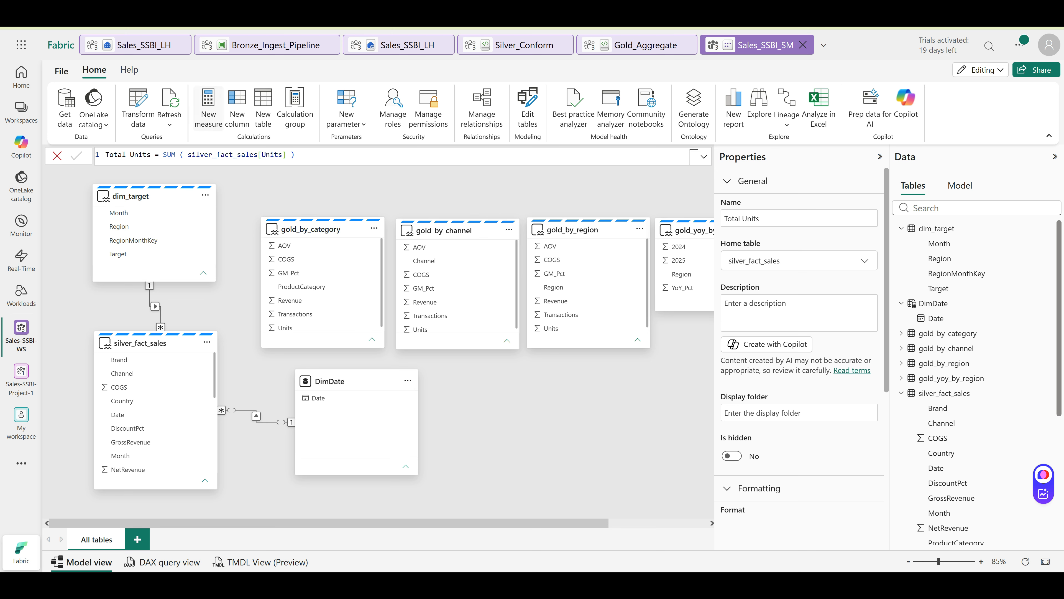
{"action": "left_click", "coordinate": [208, 107]}
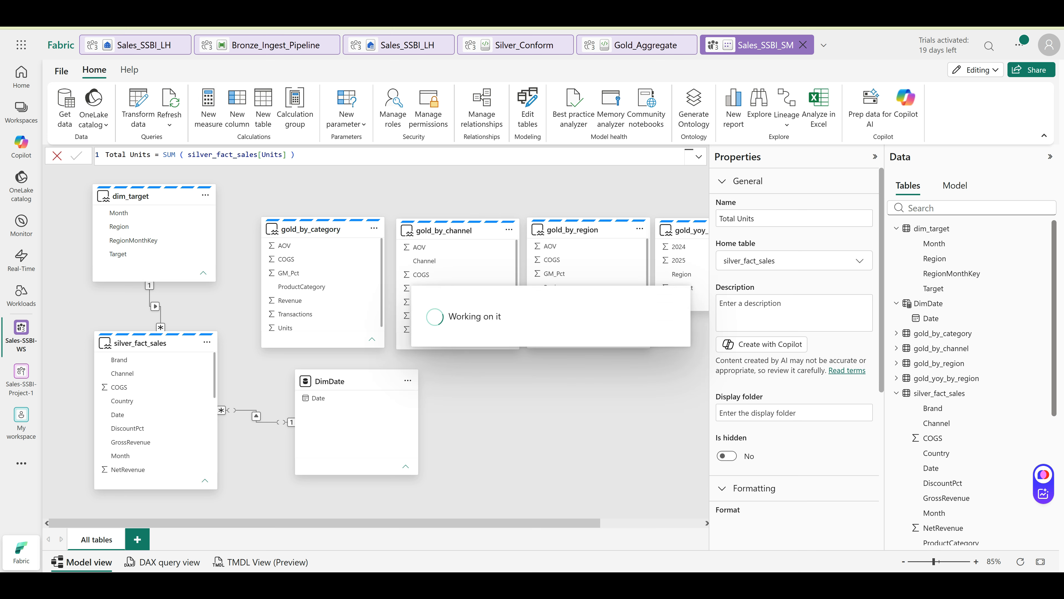
{"action": "type", "text": "Total COGS = SUM ( silver_fact_sales[COGS] )"}
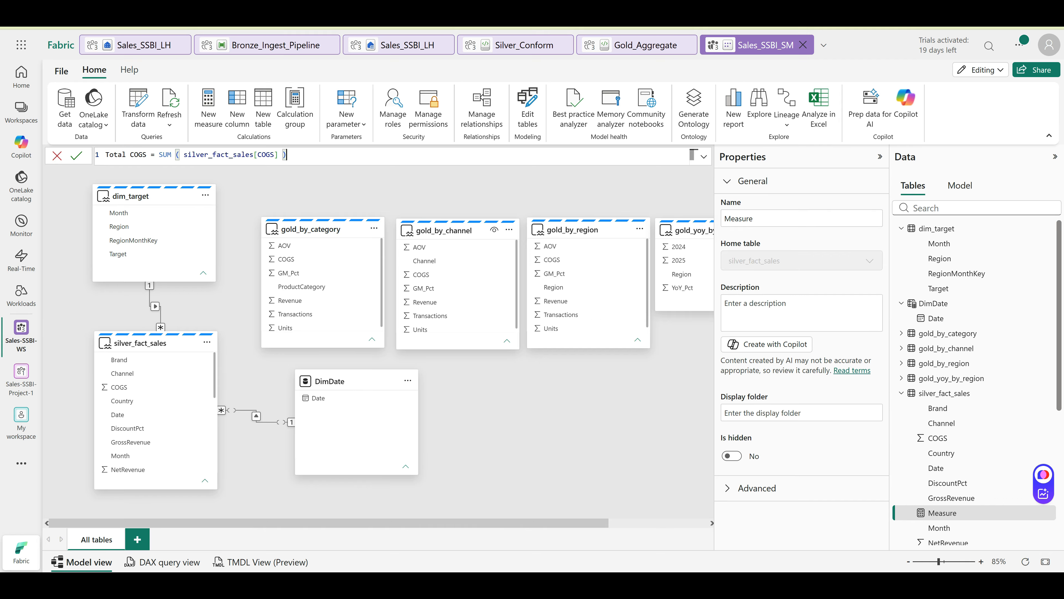
Commit Total COGS, then add the Transactions distinct-count and AOV = DIVIDE([Revenue],[Transactions]) measures
{"action": "left_click", "coordinate": [77, 155]}
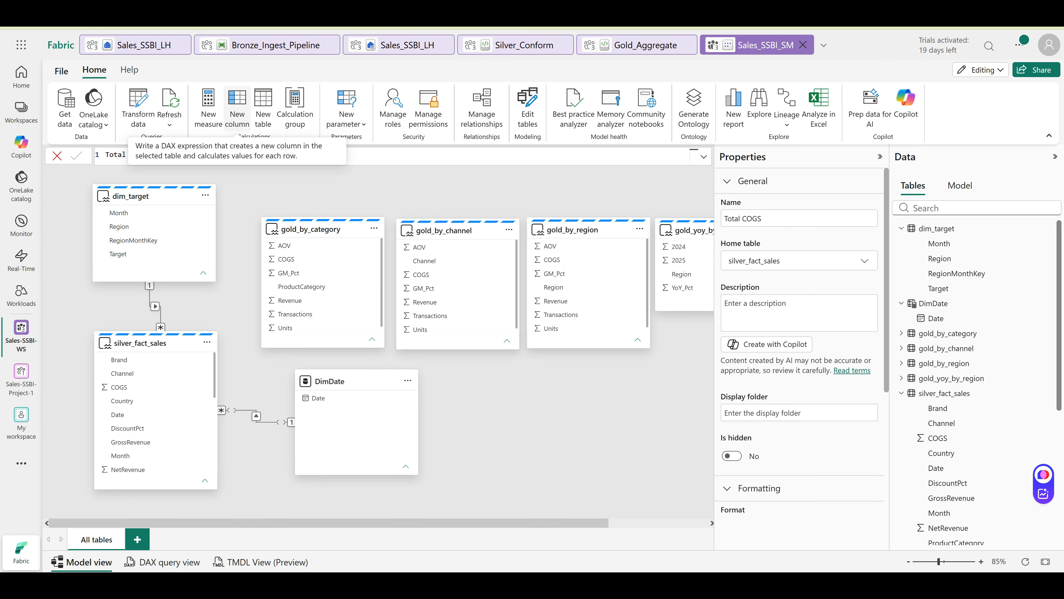
{"action": "left_click", "coordinate": [208, 108]}
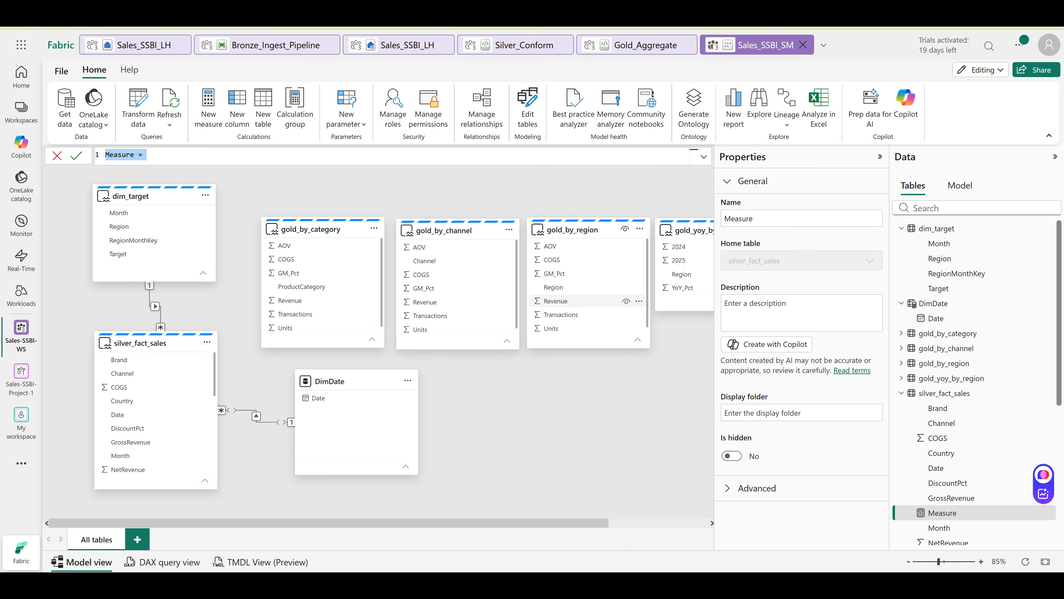
{"action": "key", "text": "ctrl+a"}
{"action": "type", "text": "Transactions = DISTINCTCOUNT ( silver_fact_sales[TransactionID] )"}
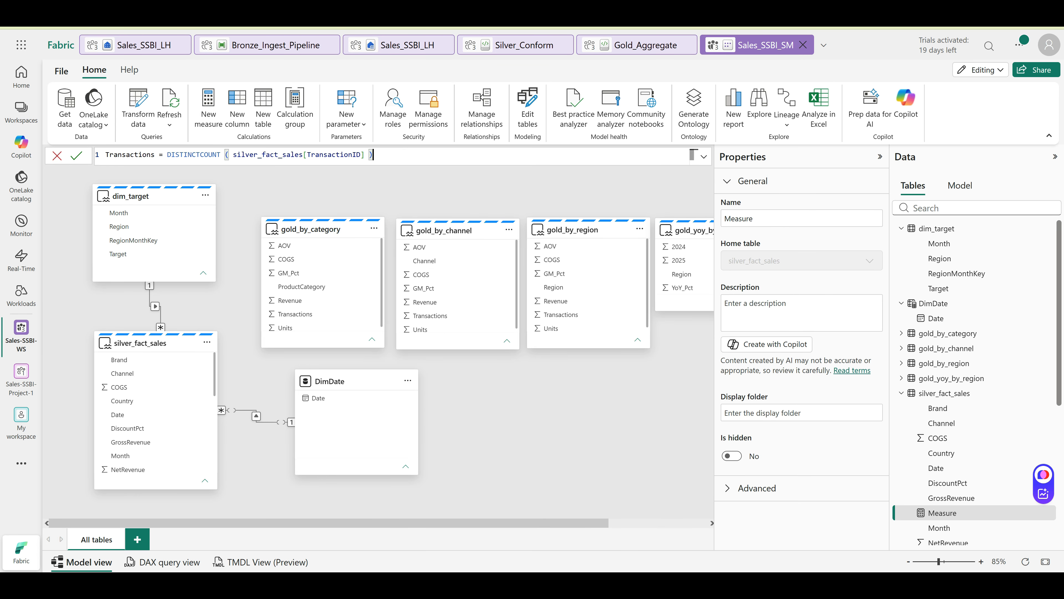
{"action": "left_click", "coordinate": [76, 155]}
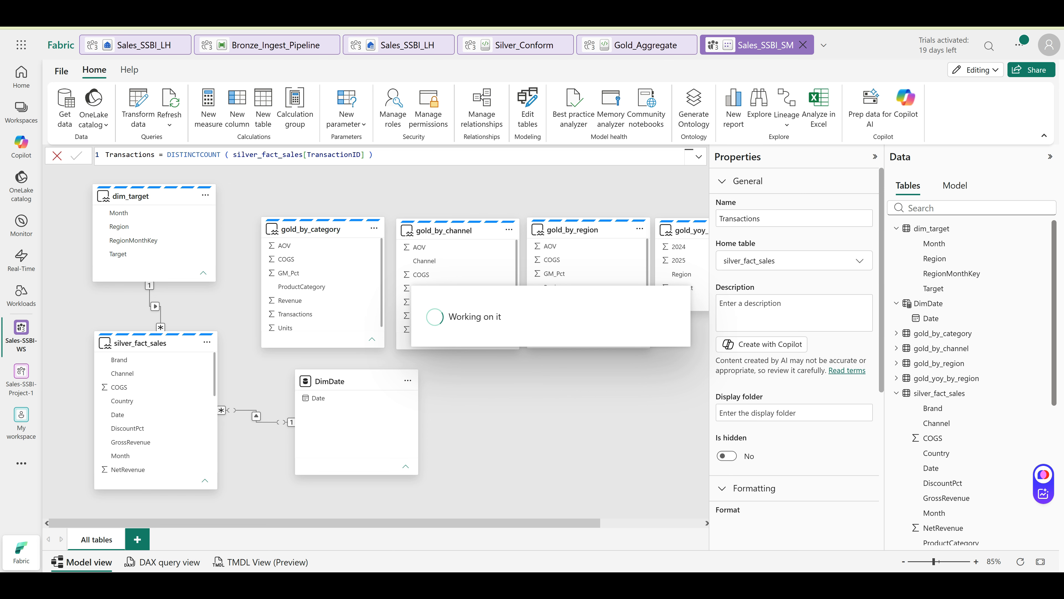
{"action": "type", "text": "AOV = DIVIDE ( [Revenue], [Transactions] )"}
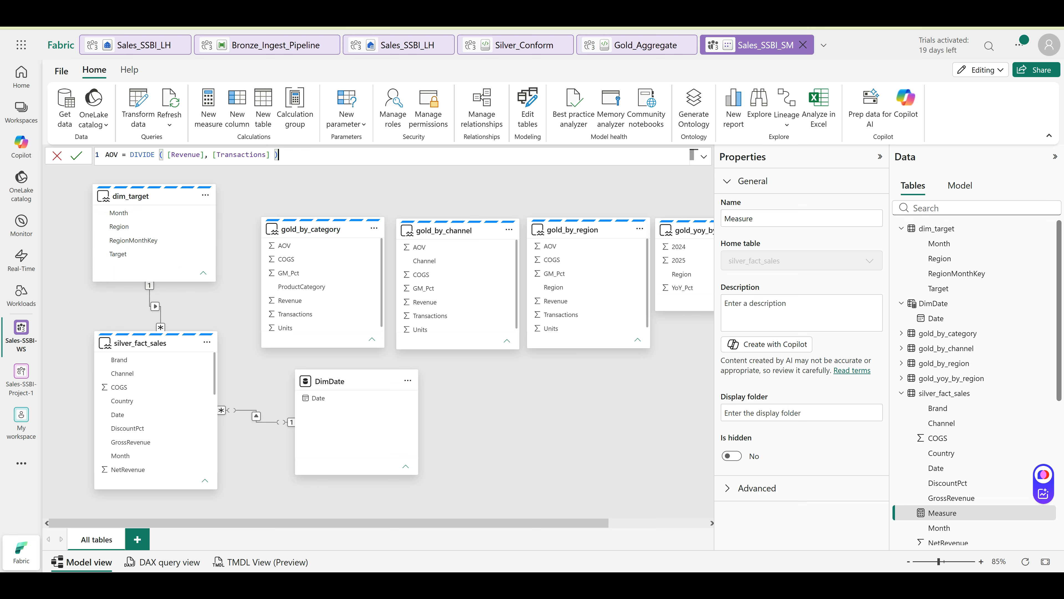
{"action": "key", "text": "Return"}
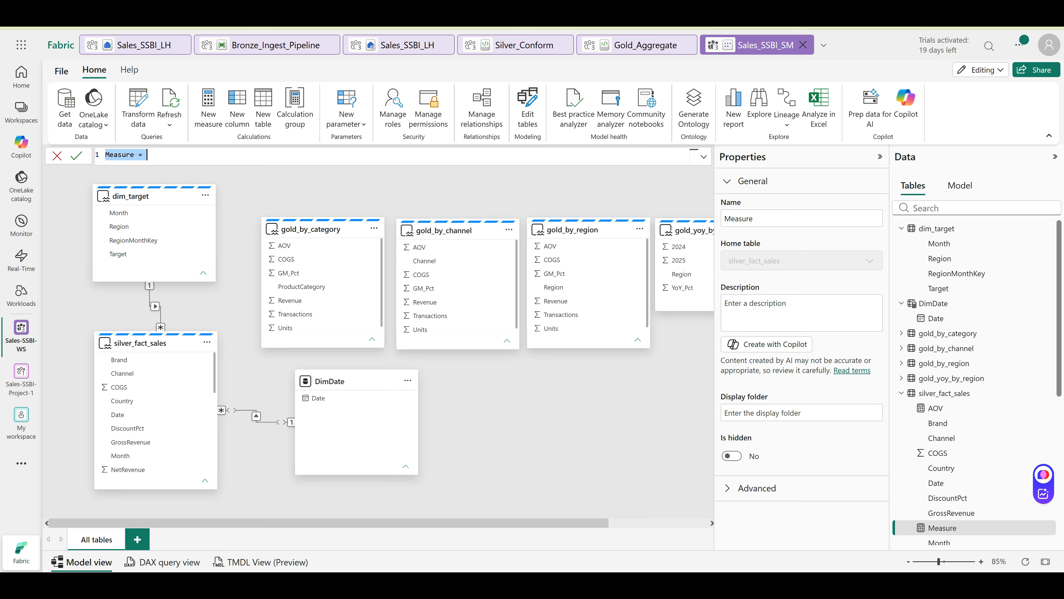
Add GM % = DIVIDE([Revenue]-[Total COGS],[Revenue]) and Revenue PY using SAMEPERIODLASTYEAR
{"action": "type", "text": "GM % = DIVIDE ( [Revenue] - [Total COGS], [Revenue] )"}
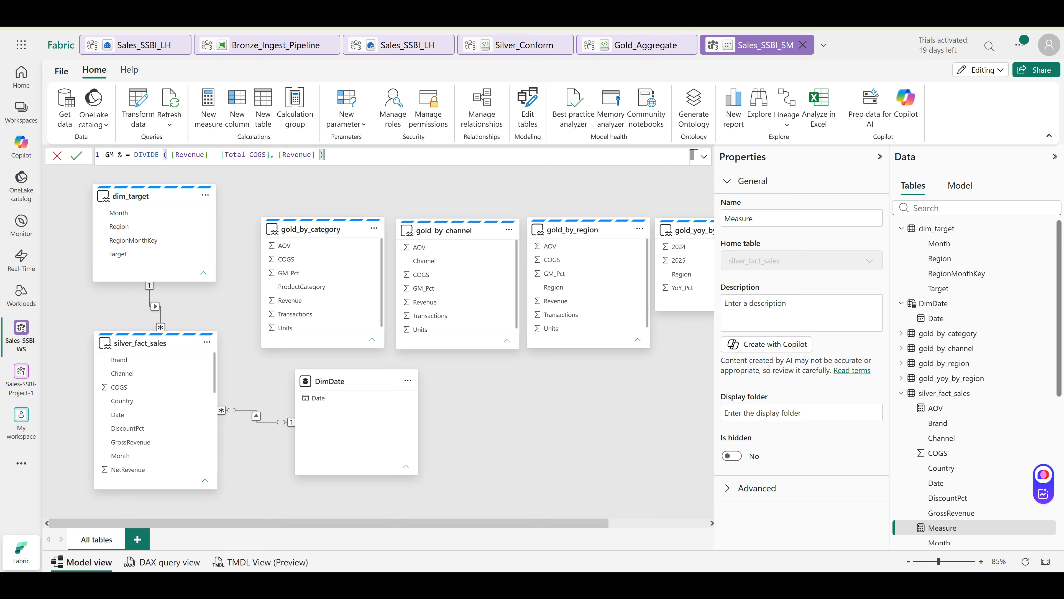
{"action": "left_click", "coordinate": [76, 155]}
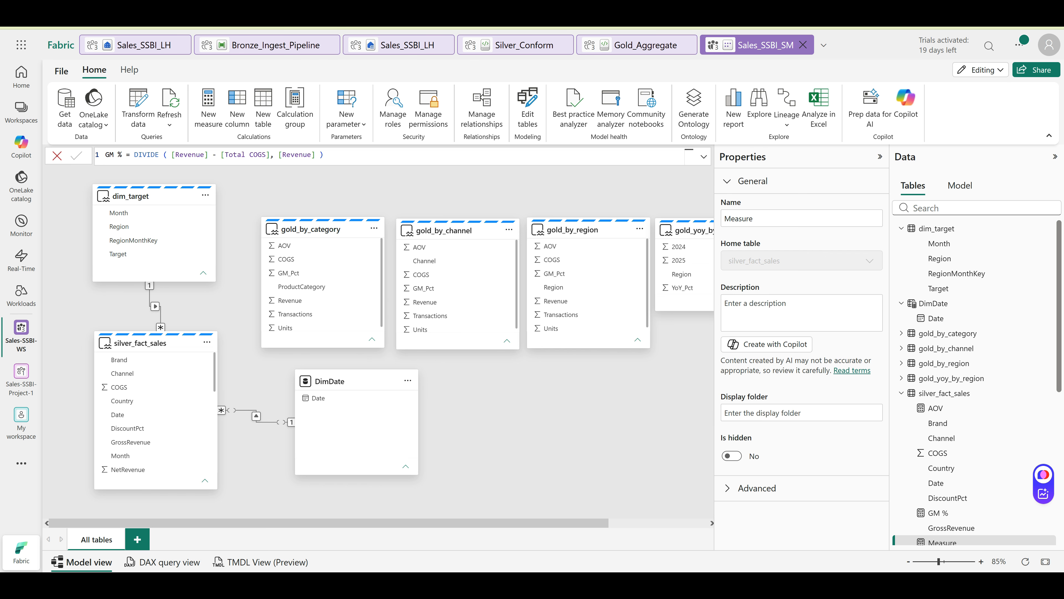
{"action": "key", "text": "ctrl+a"}
{"action": "type", "text": "Revenue PY = CALCULATE ( [Revenue], SAMEPERIODLASTYEAR ( DimDate[Date] ) )"}
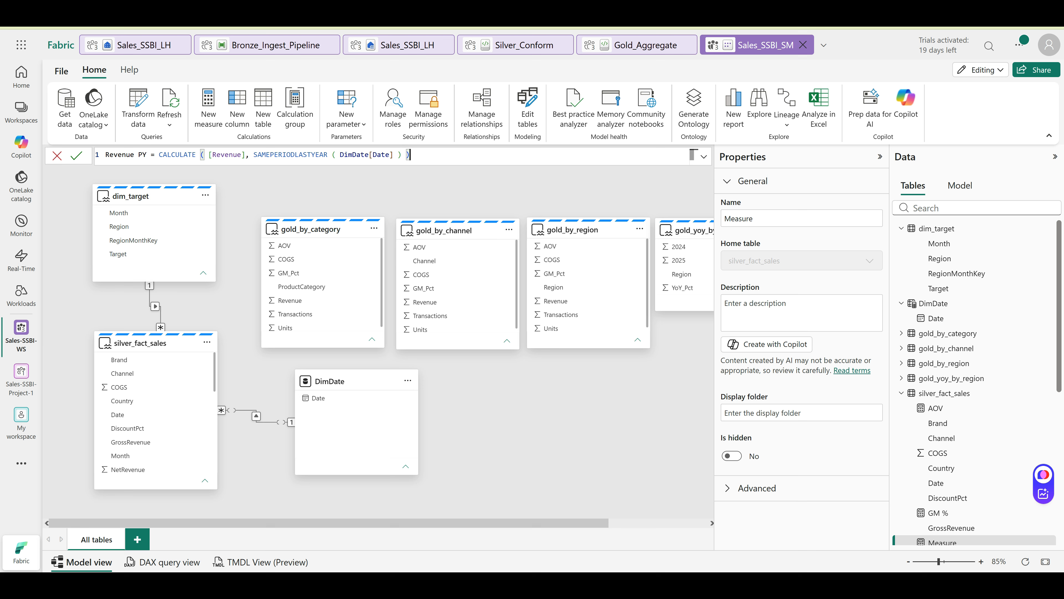
{"action": "left_click", "coordinate": [76, 155]}
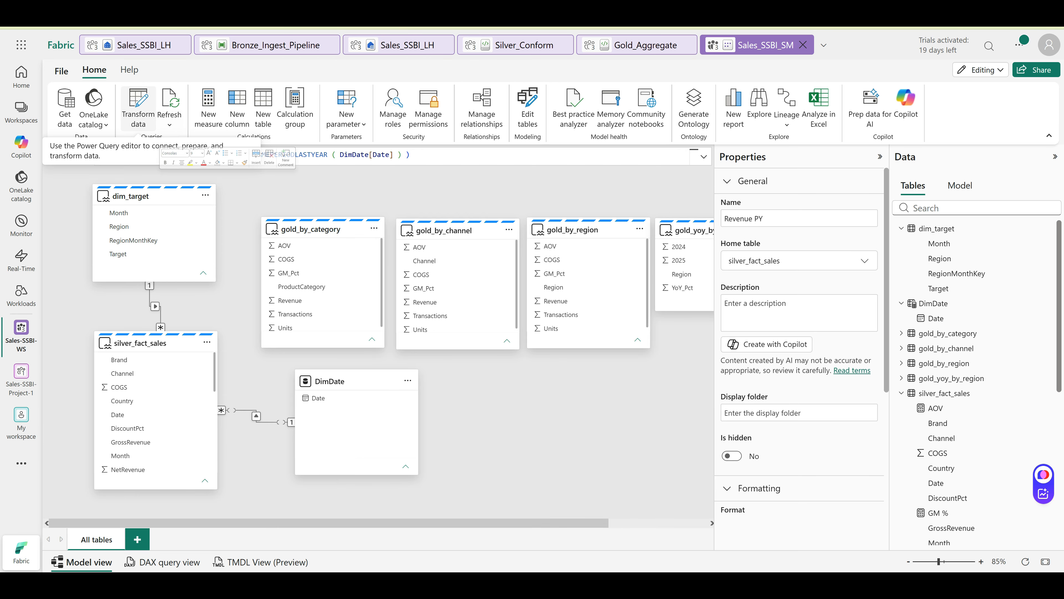
Add the YoY % measure and draft Total Target = SUM(dim_target[Target]) in a new measure
{"action": "left_click", "coordinate": [208, 107]}
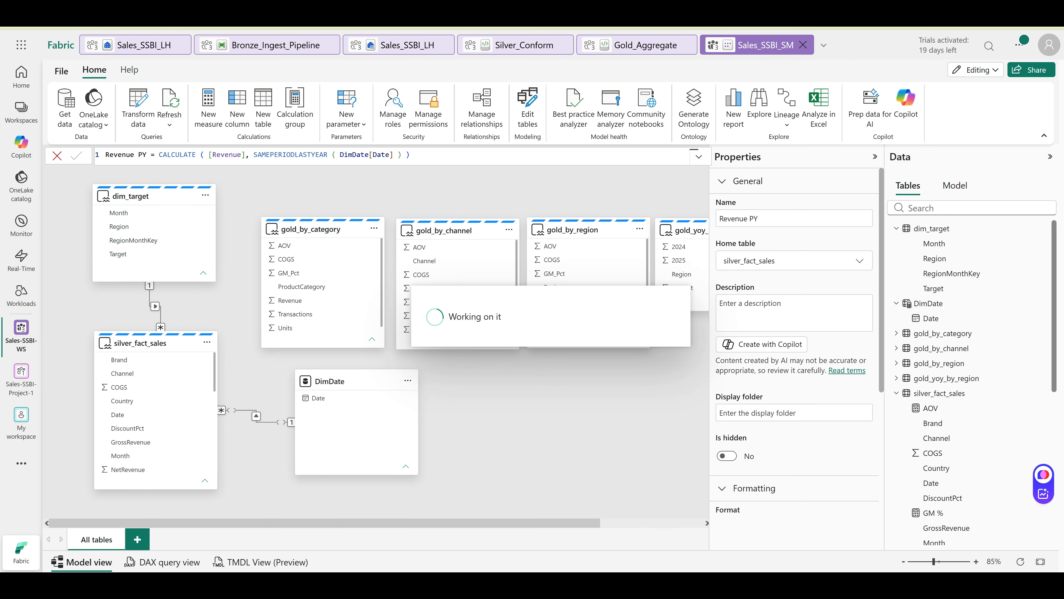
{"action": "type", "text": "YoY % = DIVIDE ( [Revenue] - [Revenue PY], [Revenue PY] )"}
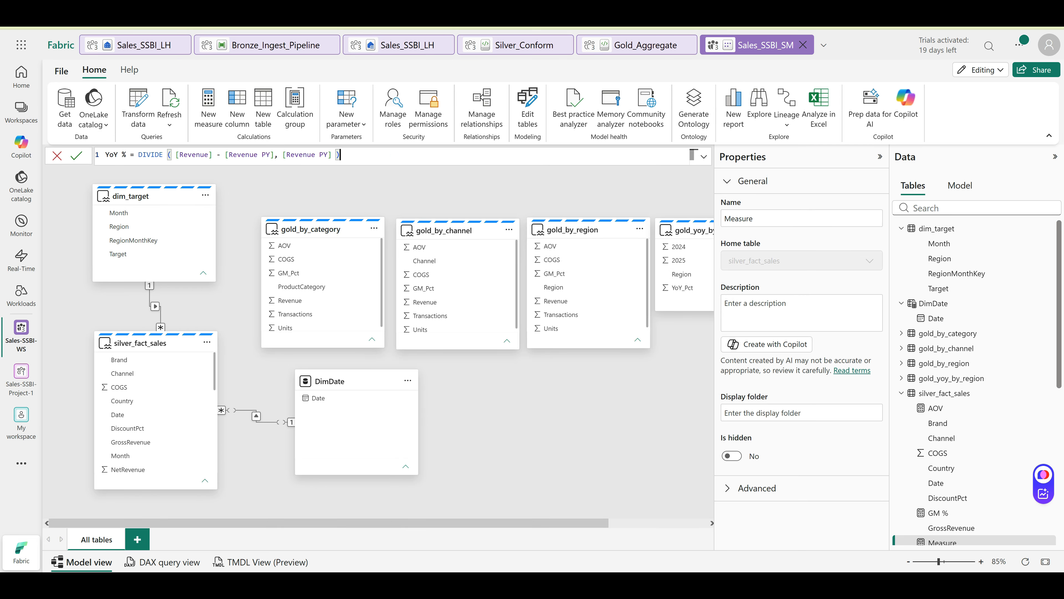
{"action": "left_click", "coordinate": [76, 155]}
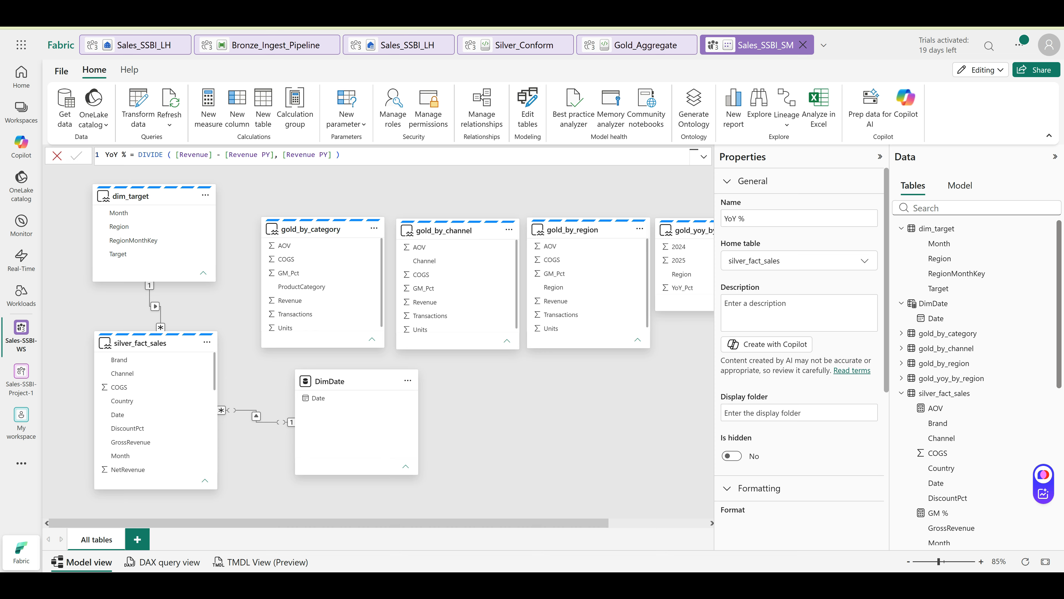
{"action": "left_click", "coordinate": [693, 154]}
{"action": "left_click", "coordinate": [209, 108]}
{"action": "key", "text": "ctrl+a"}
{"action": "type", "text": "Total Target = SUM ( dim_target[Target] )"}
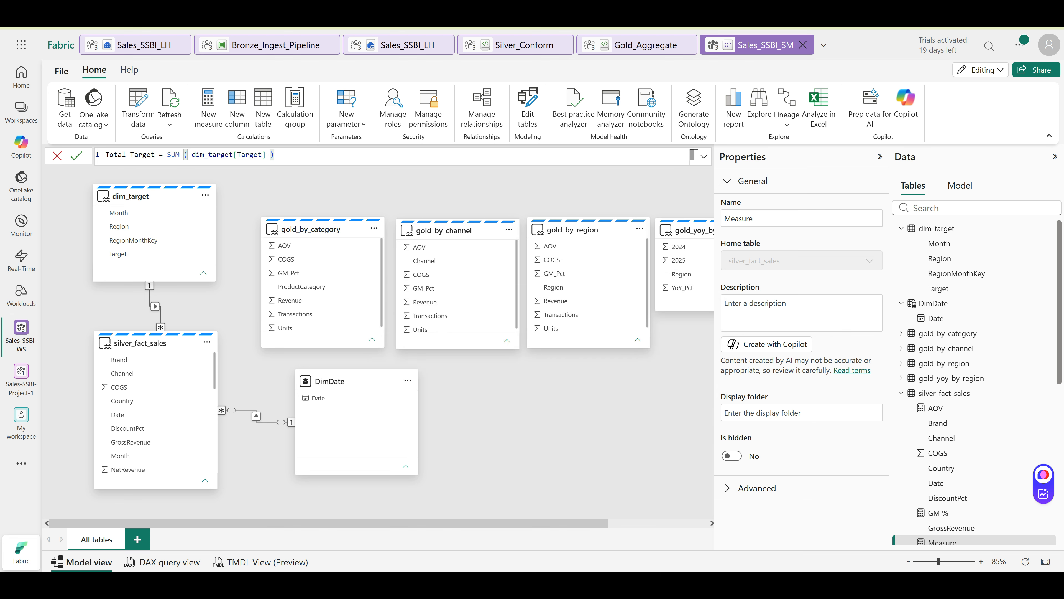
Commit Total Target, then try recreating it in dim_target and dismiss the duplicate-name error
{"action": "key", "text": "Return"}
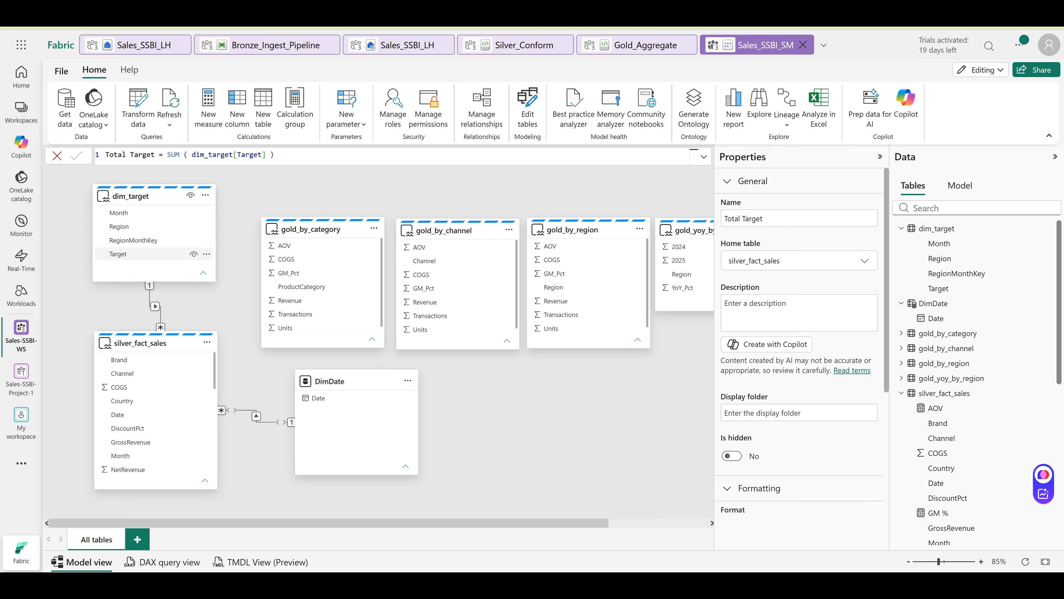
{"action": "left_click", "coordinate": [145, 196]}
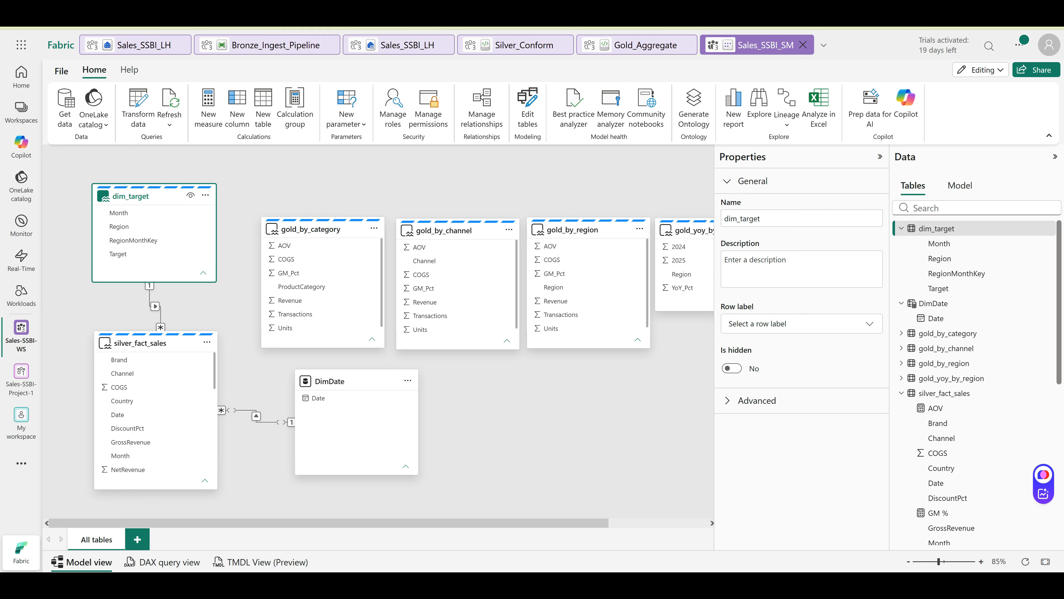
{"action": "left_click", "coordinate": [208, 107]}
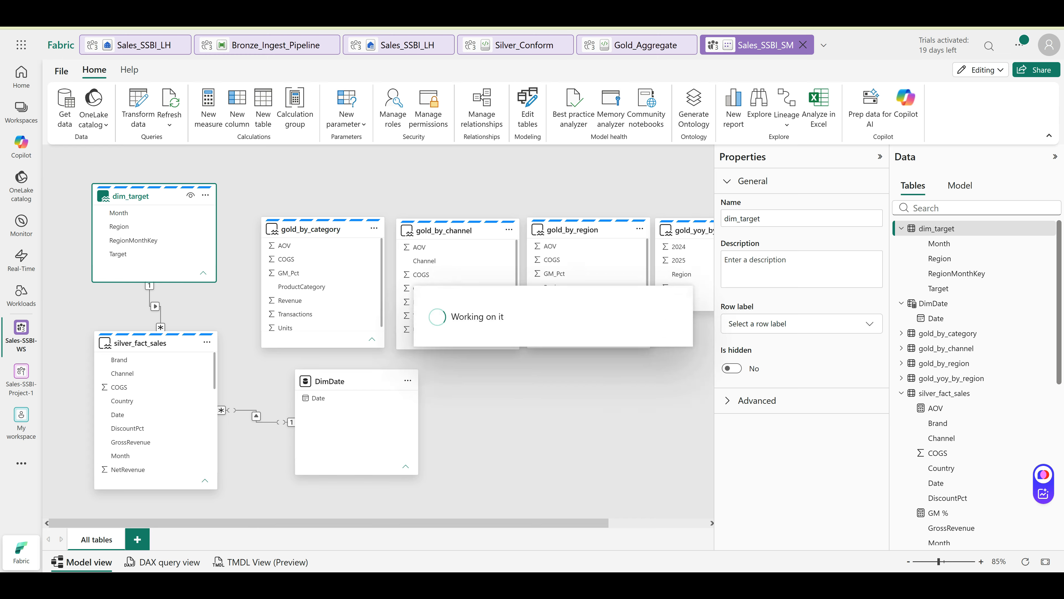
{"action": "key", "text": "ctrl+a"}
{"action": "type", "text": "Total Target = SUM ( dim_target[Target] )"}
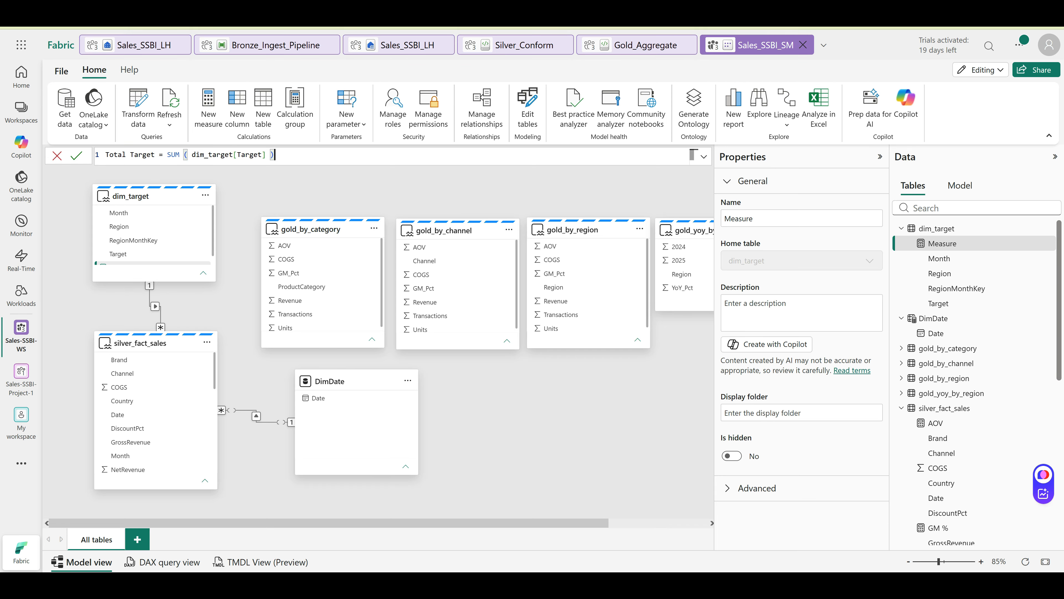
{"action": "key", "text": "Return"}
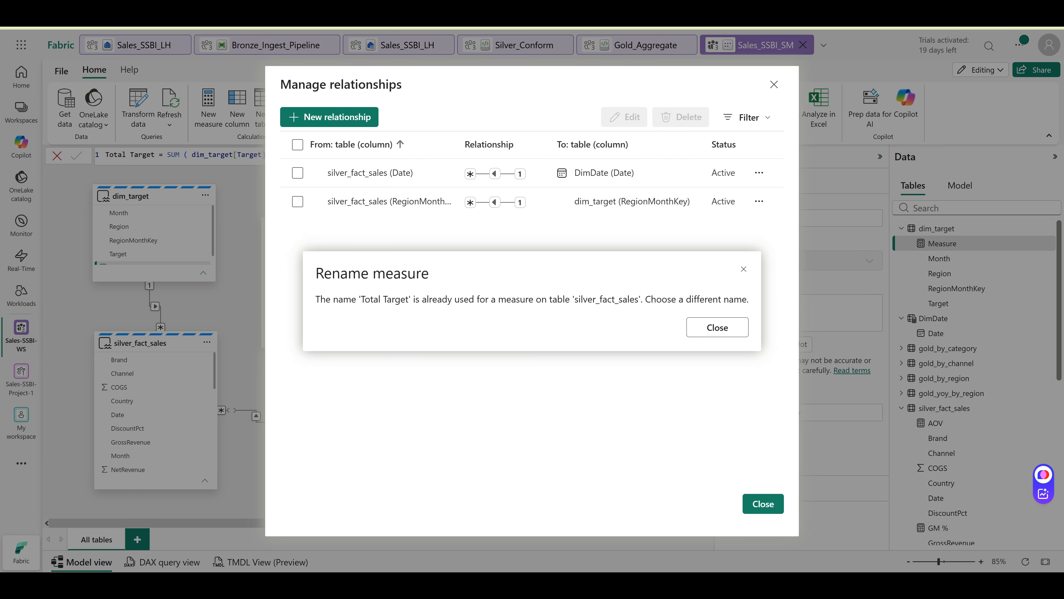
{"action": "left_click", "coordinate": [717, 327]}
{"action": "left_click", "coordinate": [717, 327]}
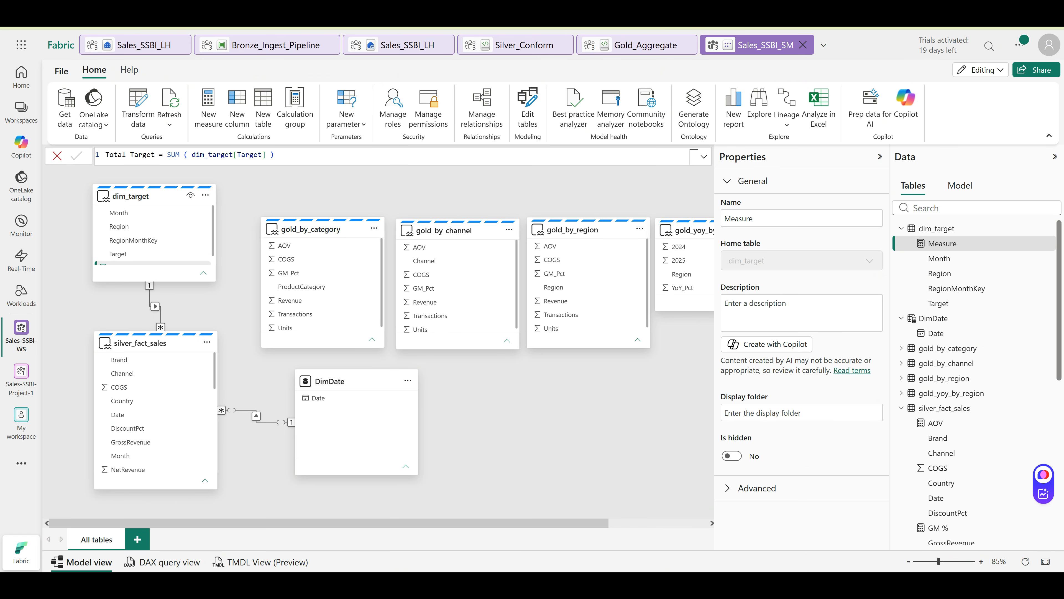
Retry the Total Target measure in dim_target, dismiss the error again, and select the existing one in silver_fact_sales
{"action": "left_click", "coordinate": [143, 196]}
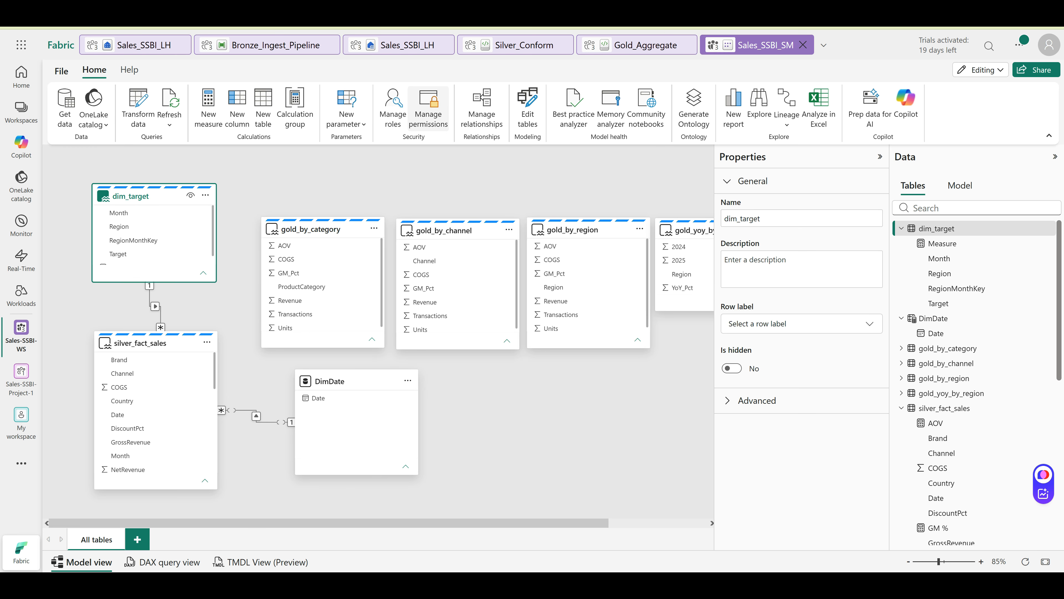
{"action": "left_click", "coordinate": [208, 107]}
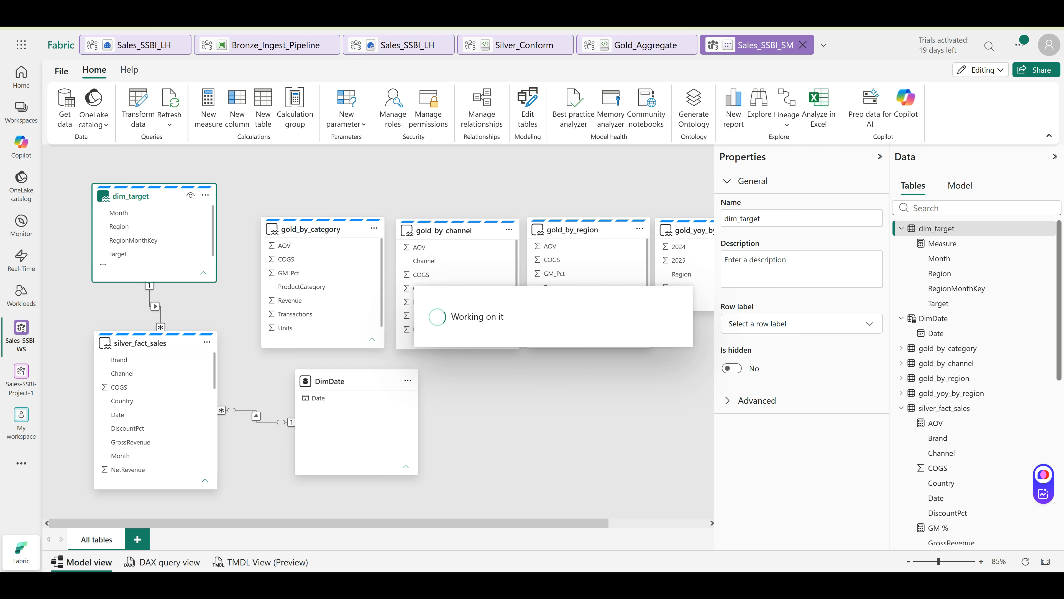
{"action": "type", "text": "Total Target = SUM ( dim_target[Target] )"}
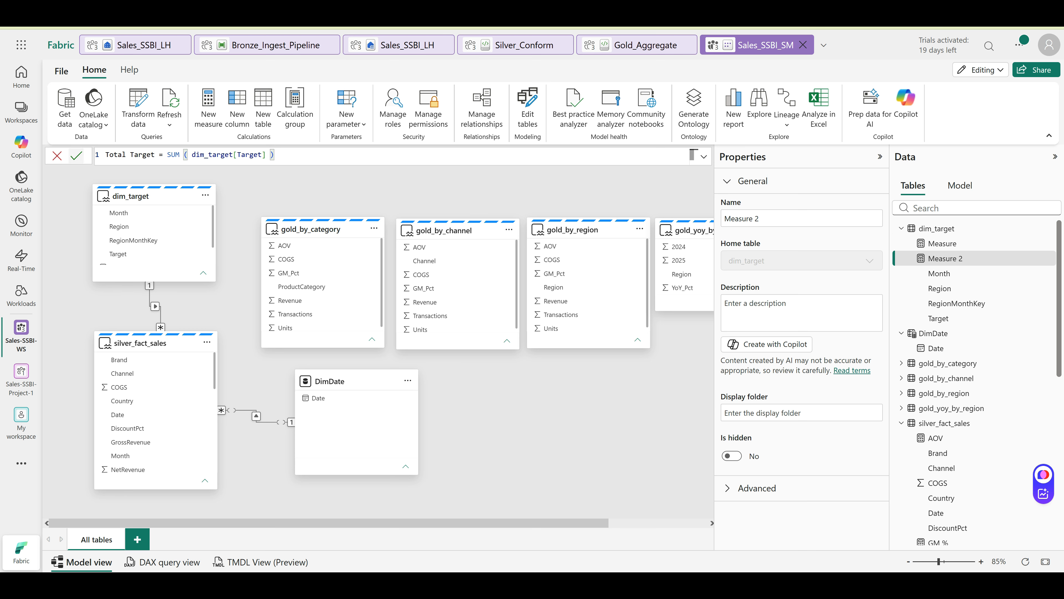
{"action": "key", "text": "Return"}
{"action": "left_click", "coordinate": [481, 108]}
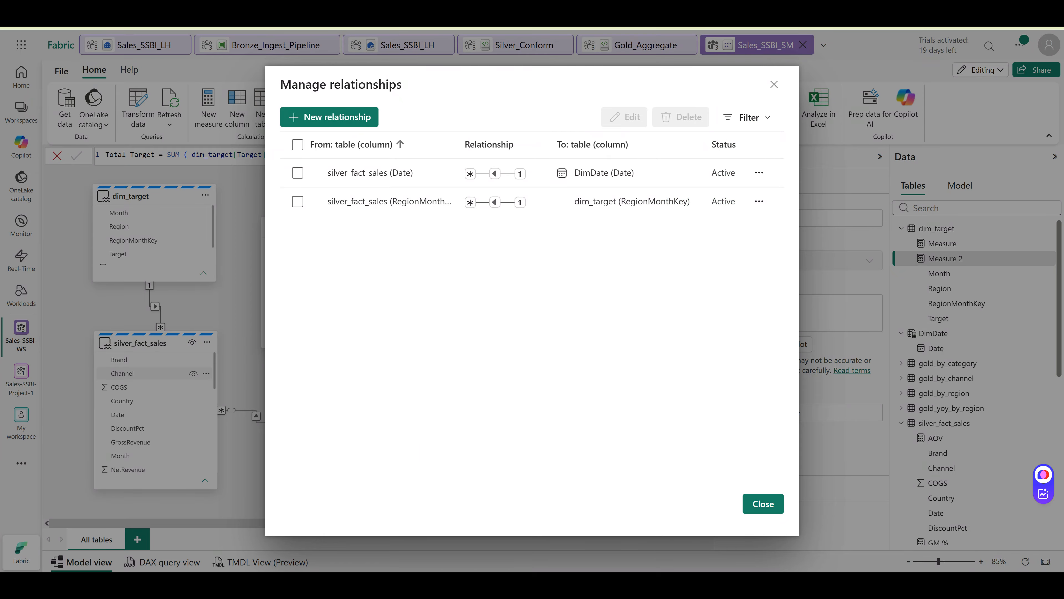
{"action": "left_click", "coordinate": [717, 327]}
{"action": "scroll", "coordinate": [154, 420], "scroll_direction": "down", "scroll_amount": 5}
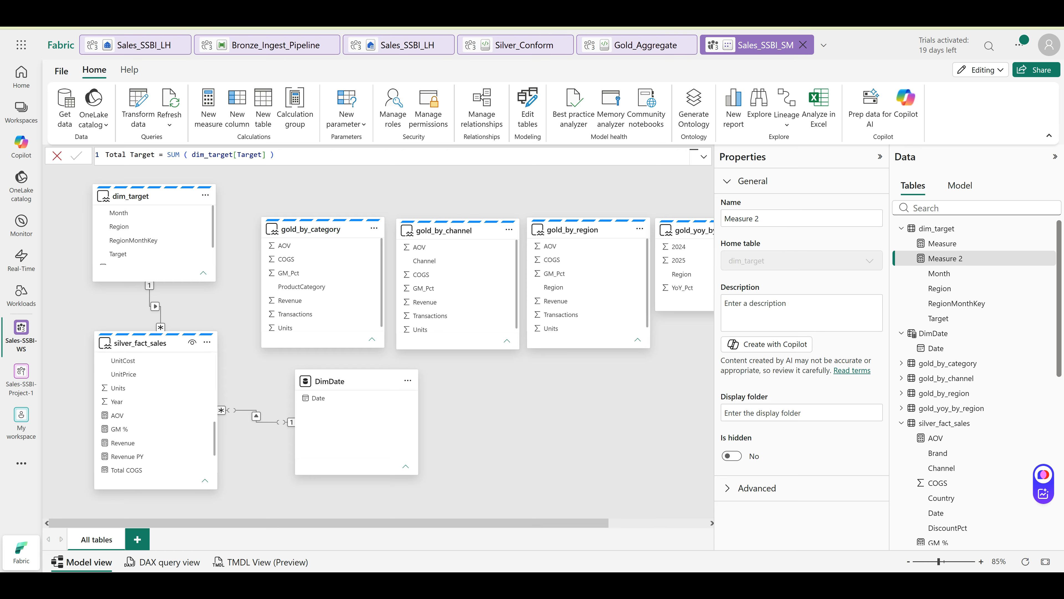
{"action": "scroll", "coordinate": [154, 415], "scroll_direction": "down", "scroll_amount": 2}
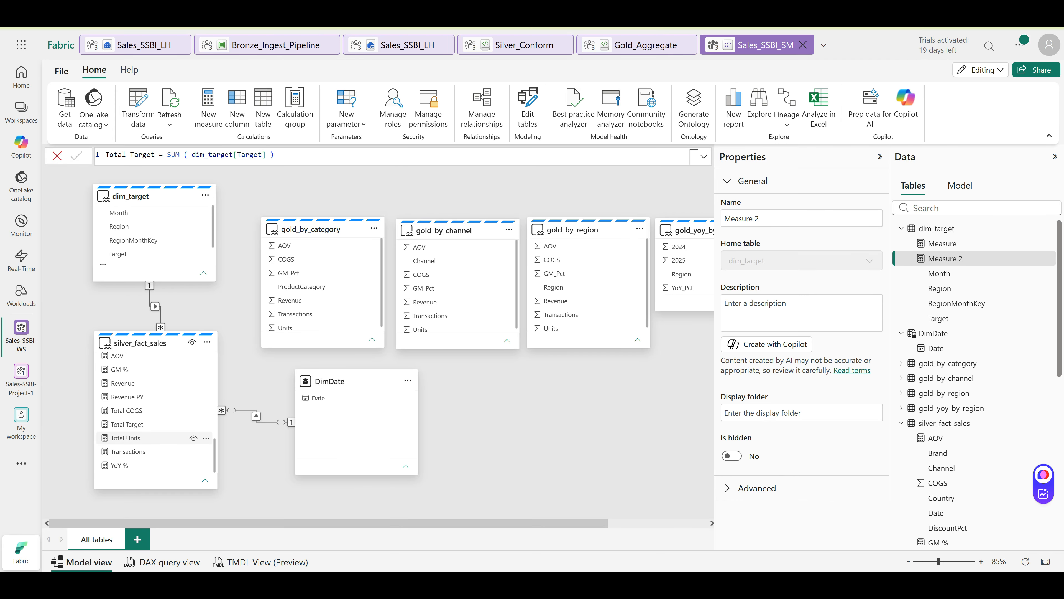
{"action": "left_click", "coordinate": [127, 424]}
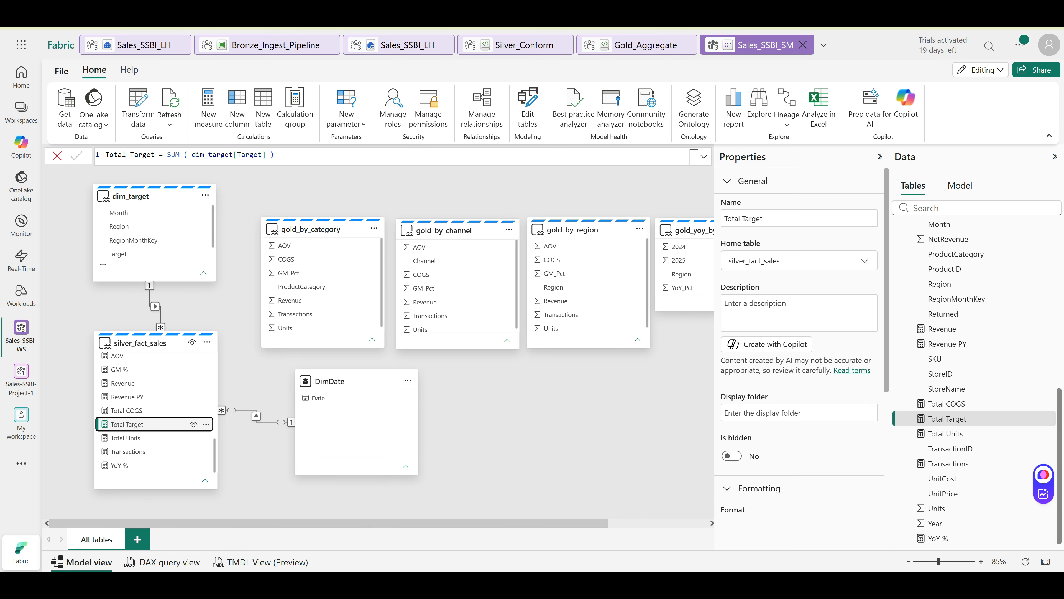
Delete Total Target from silver_fact_sales and recommit the Total Target formula under dim_target
{"action": "left_click", "coordinate": [206, 423]}
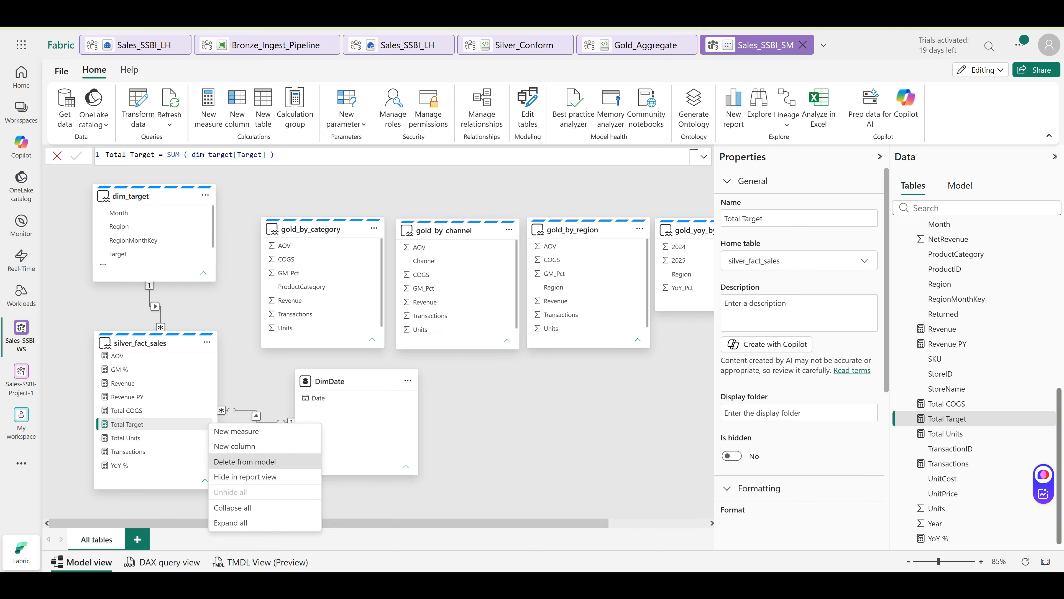
{"action": "left_click", "coordinate": [481, 108]}
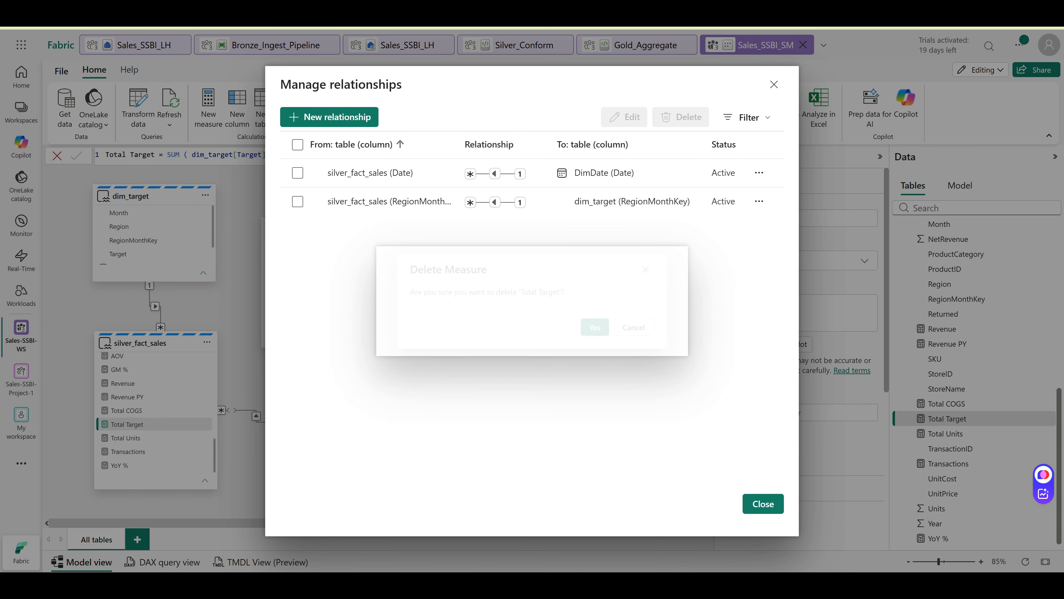
{"action": "left_click", "coordinate": [604, 331]}
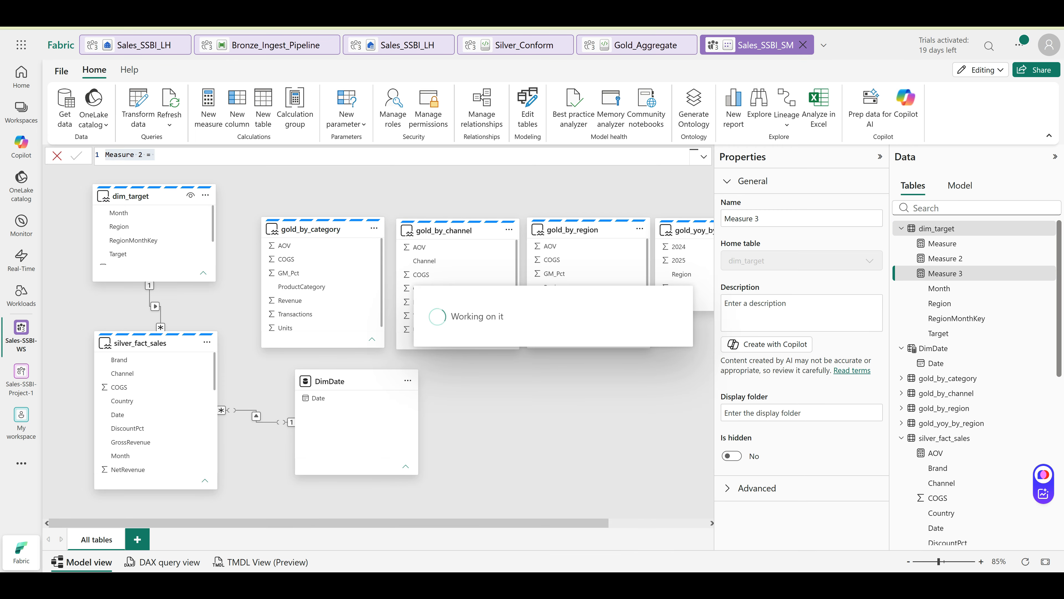
{"action": "key", "text": "ctrl+a"}
{"action": "type", "text": "Total Target = SUM ( dim_target[Target] )"}
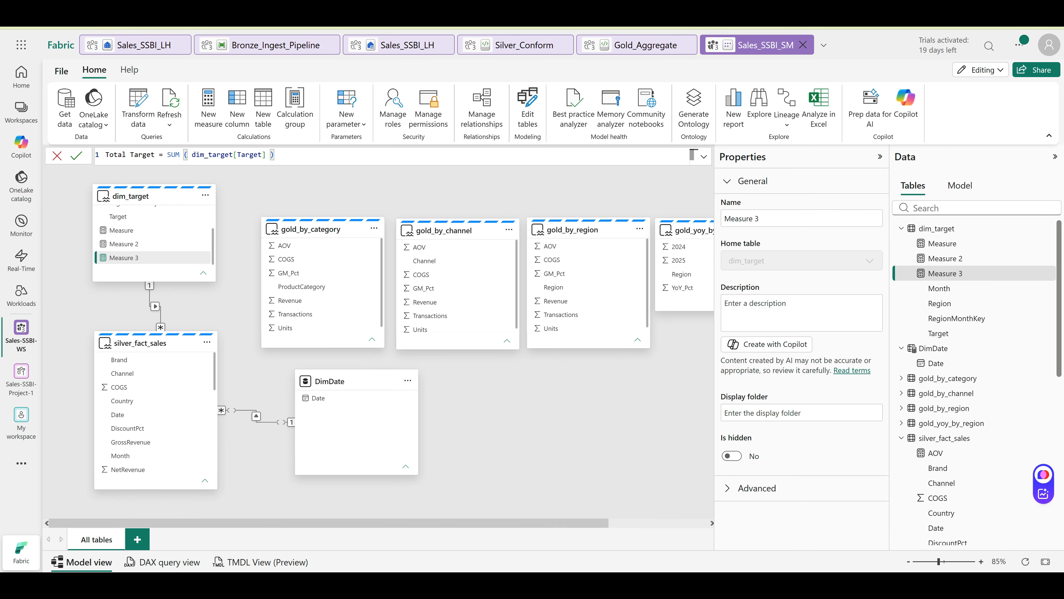
{"action": "left_click", "coordinate": [76, 155]}
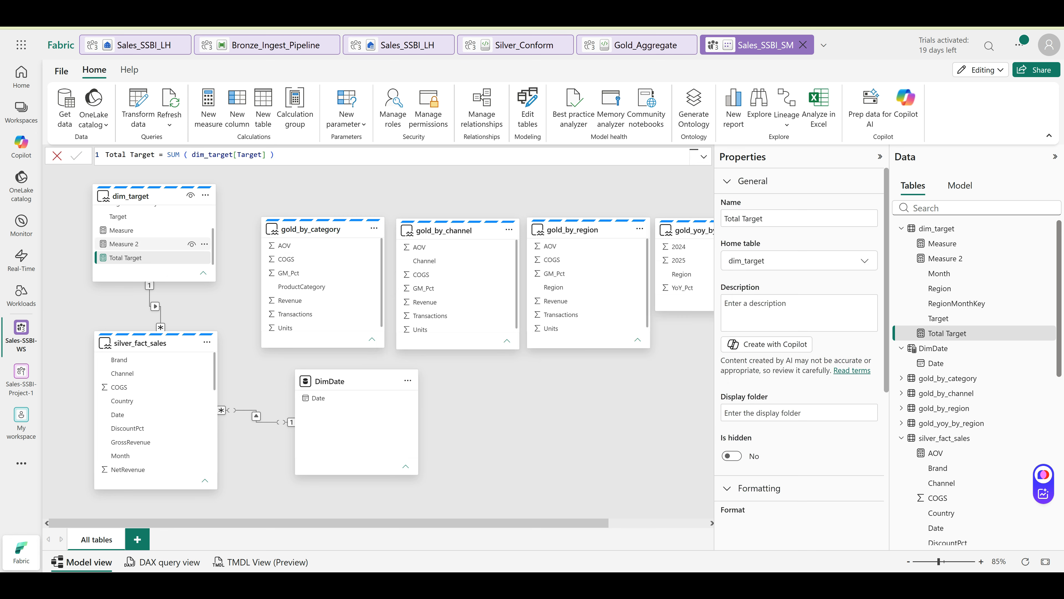
Delete the blank Measure and Measure 2 from dim_target, then select silver_fact_sales
{"action": "right_click", "coordinate": [204, 230]}
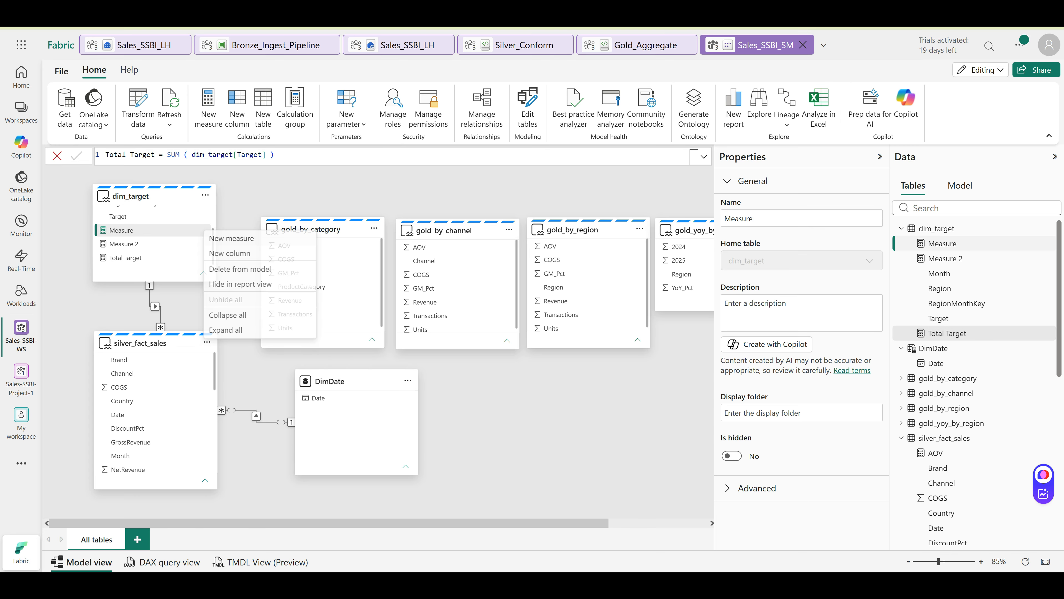
{"action": "left_click", "coordinate": [241, 270]}
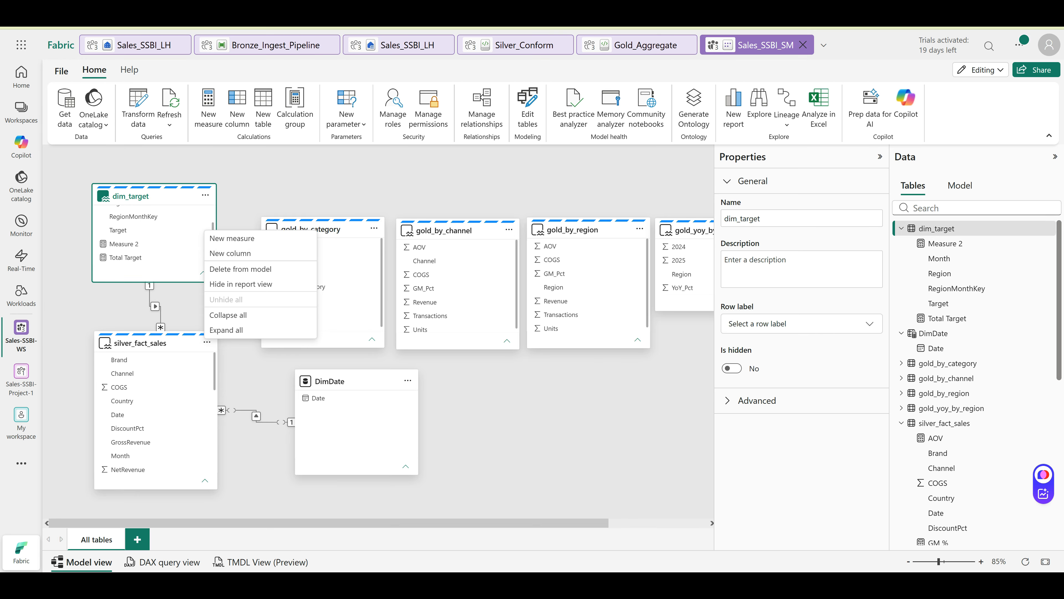
{"action": "left_click", "coordinate": [176, 244]}
{"action": "left_click", "coordinate": [204, 244]}
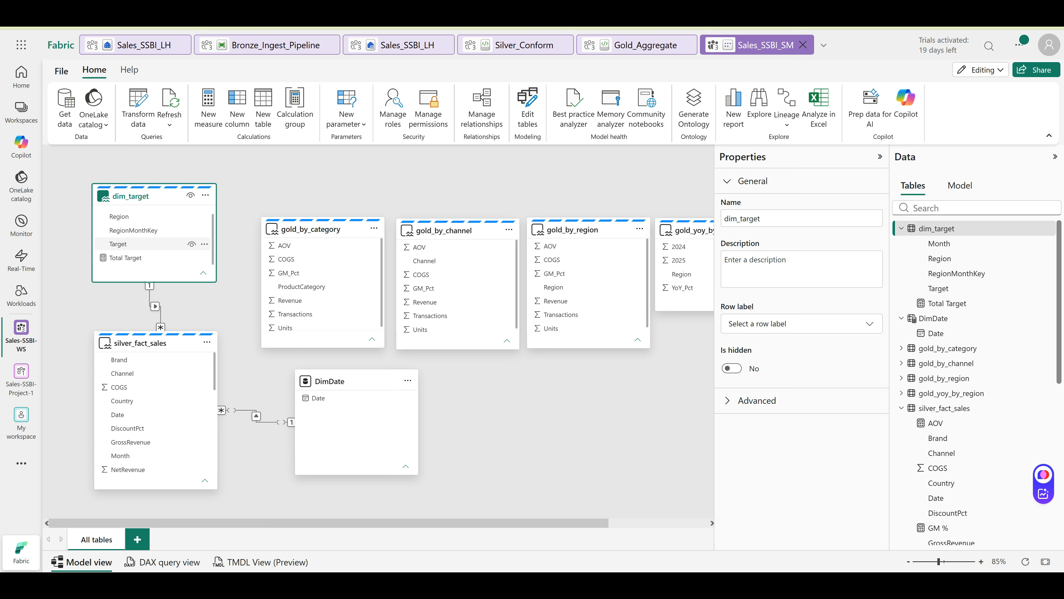
{"action": "left_click", "coordinate": [152, 244]}
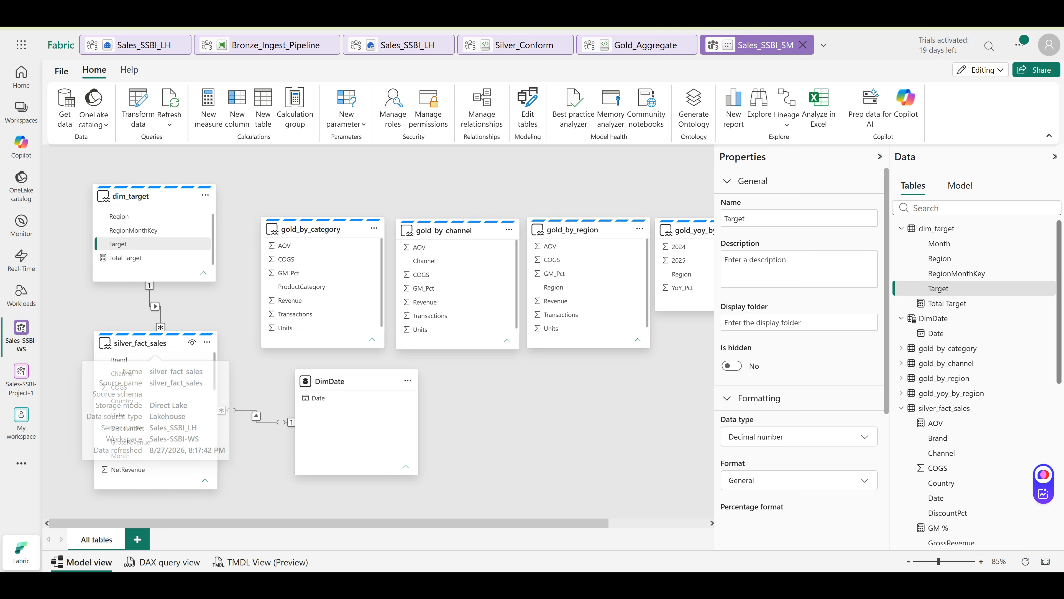
{"action": "left_click", "coordinate": [155, 343]}
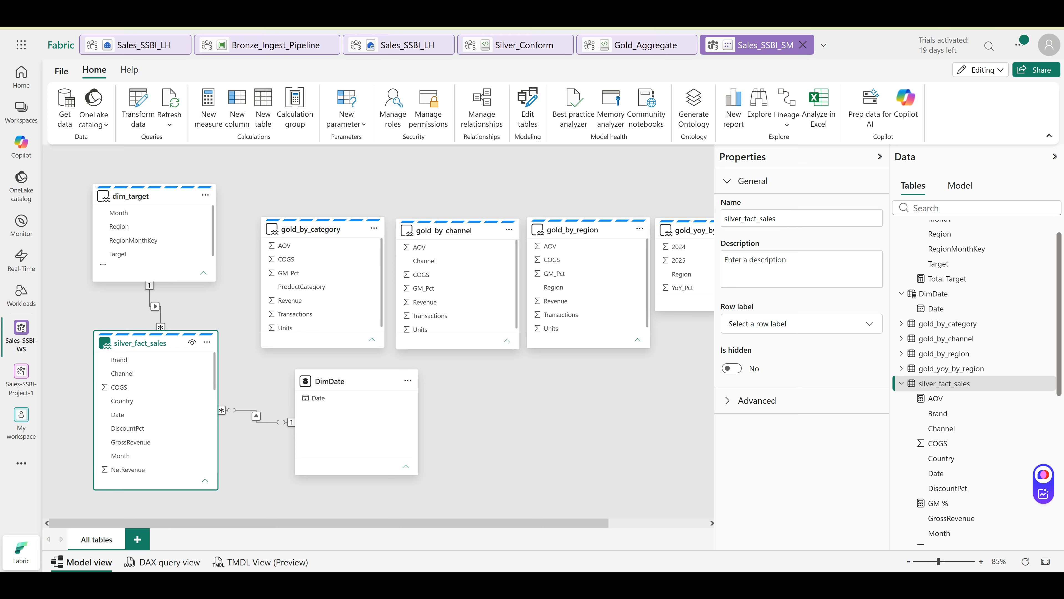
Add Target Accuracy % = DIVIDE([Revenue], [Total Target]) to silver_fact_sales and save with Ctrl+S
{"action": "left_click", "coordinate": [208, 107]}
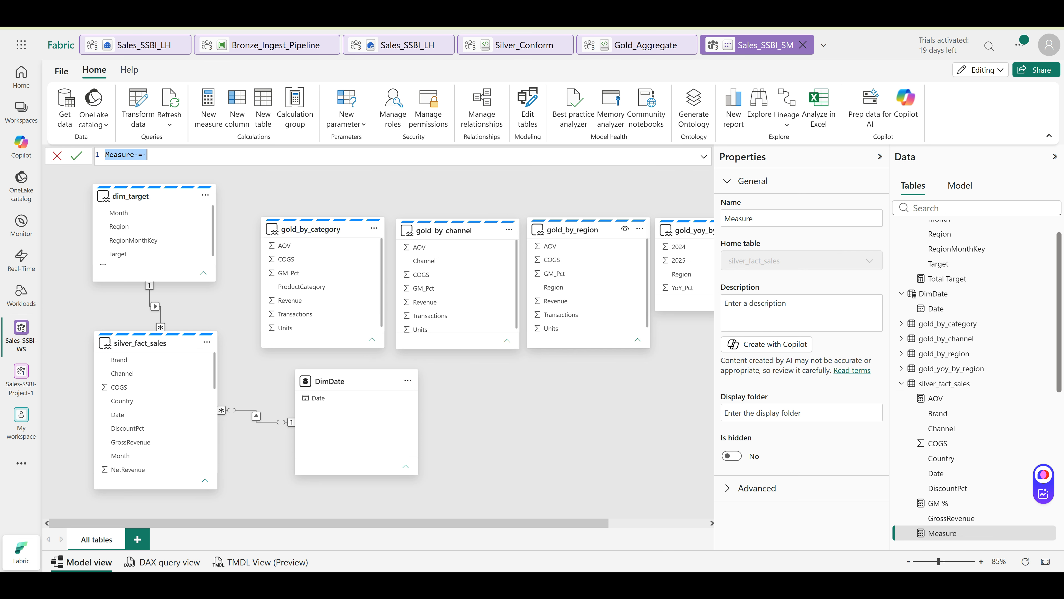
{"action": "type", "text": "Target Accuracy % = DIVIDE ( [Revenue], [Total Target] )"}
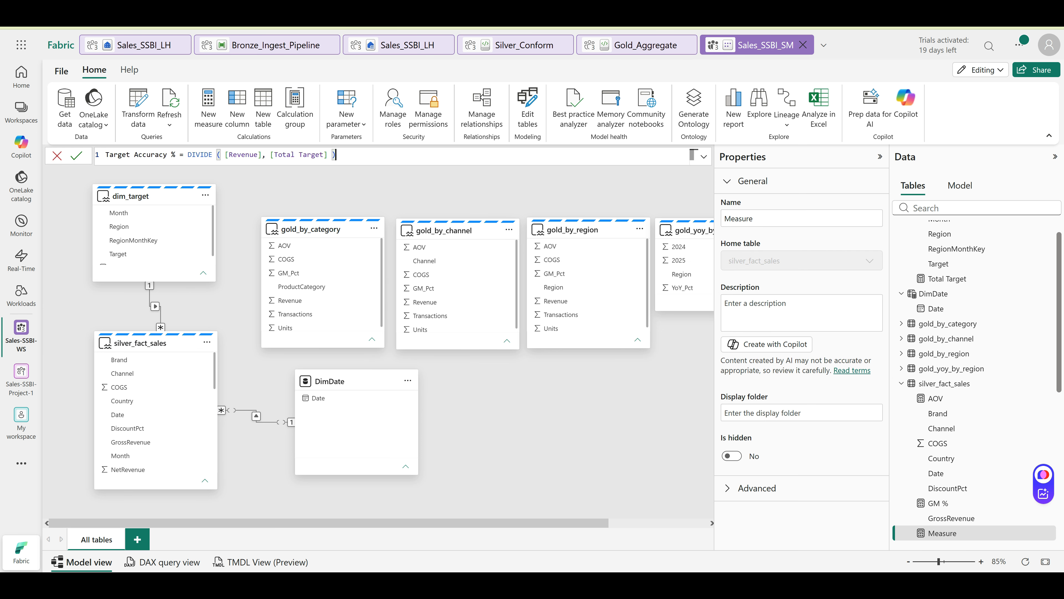
{"action": "left_click", "coordinate": [76, 156]}
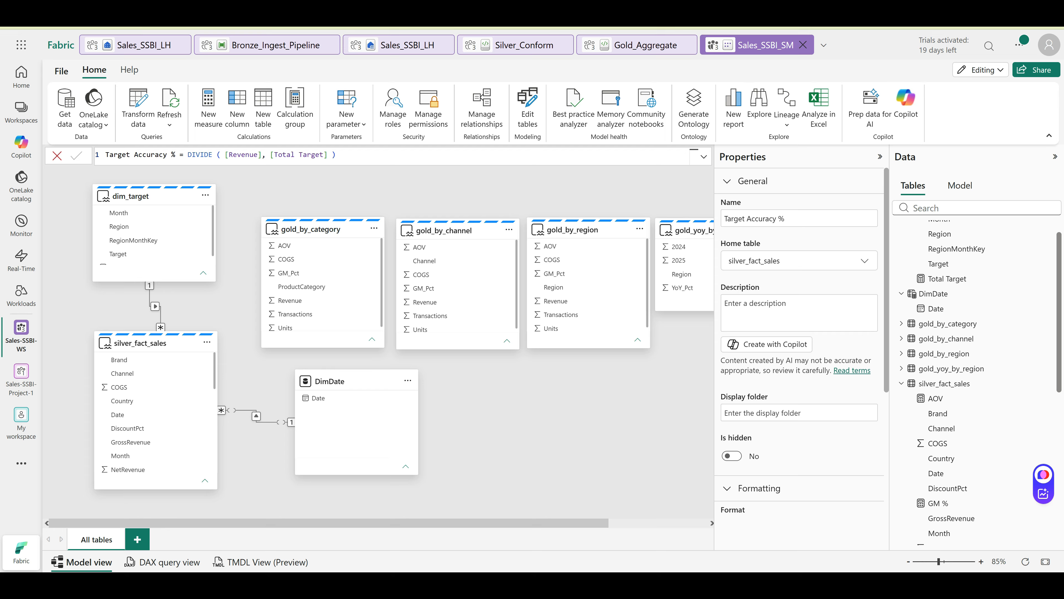
{"action": "key", "text": "ctrl+s"}
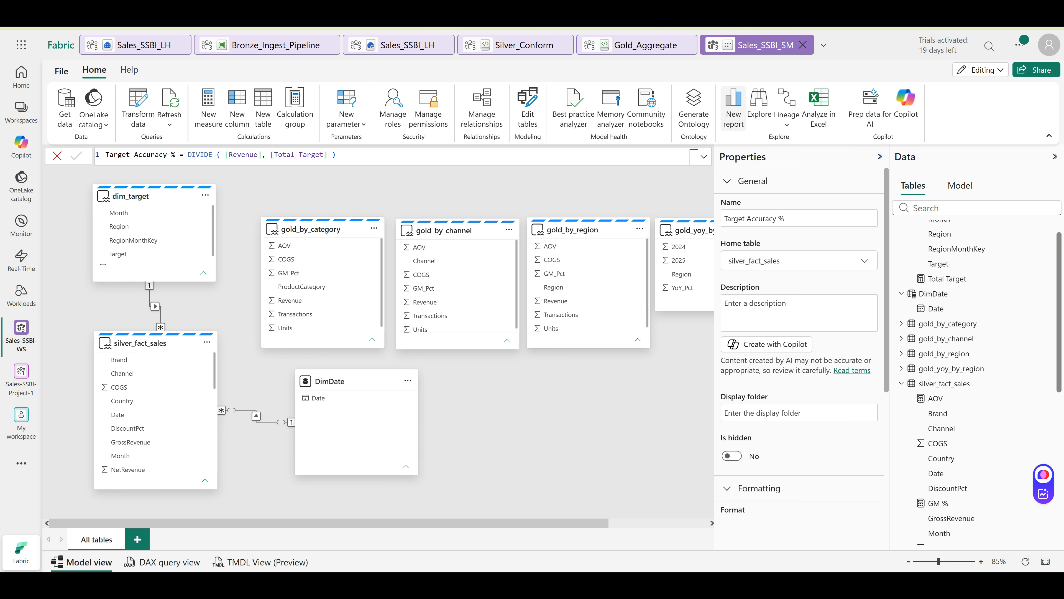
Create a new report with a column chart of Revenue and GM % from silver_fact_sales
{"action": "left_click", "coordinate": [733, 108]}
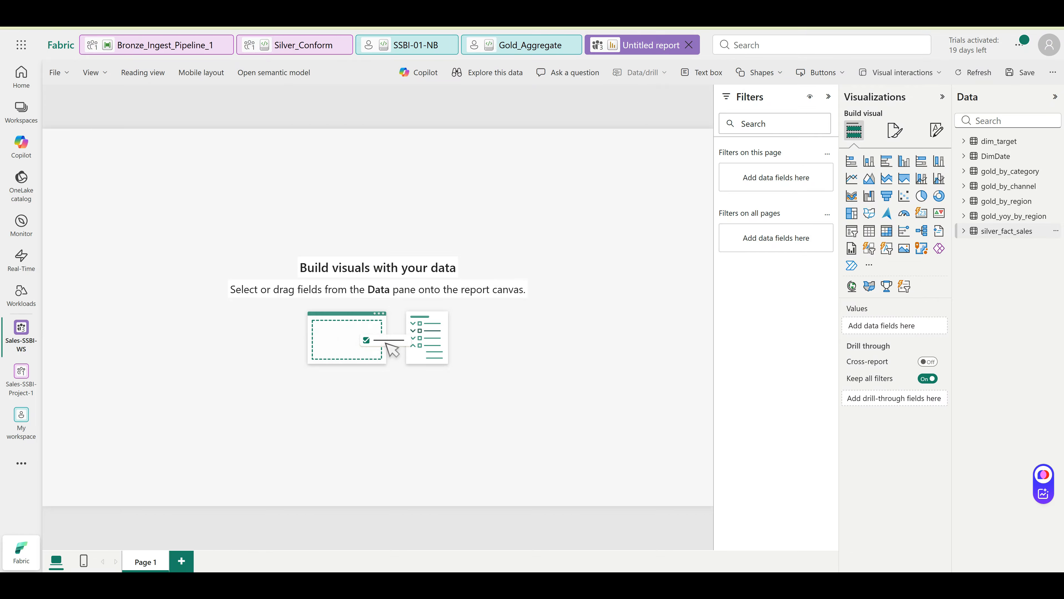
{"action": "left_click", "coordinate": [1005, 230]}
{"action": "scroll", "coordinate": [1005, 503], "scroll_direction": "down", "scroll_amount": 1}
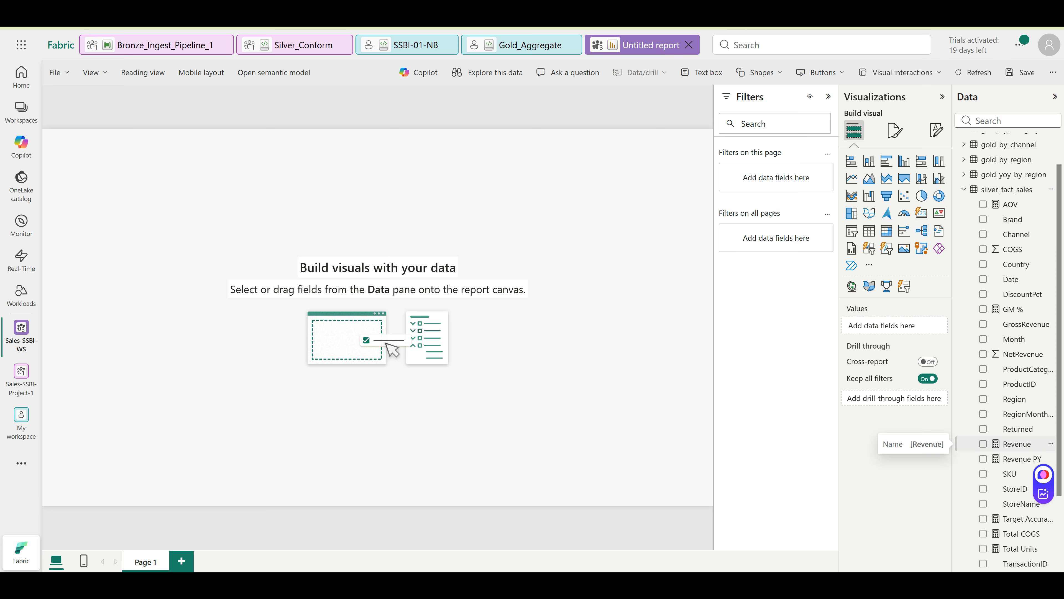
{"action": "left_click", "coordinate": [983, 444]}
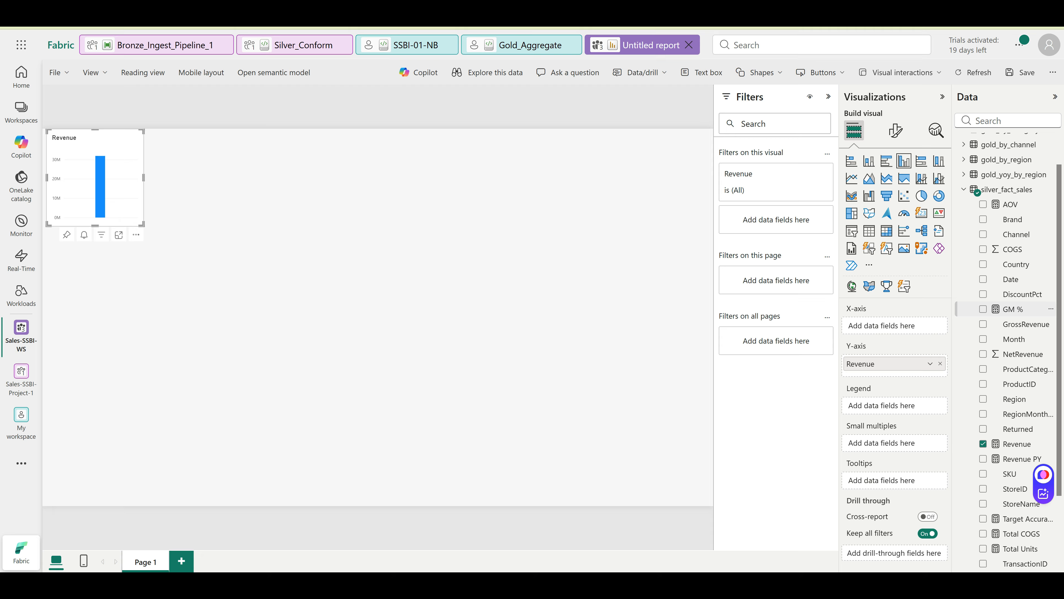
{"action": "left_click", "coordinate": [983, 309]}
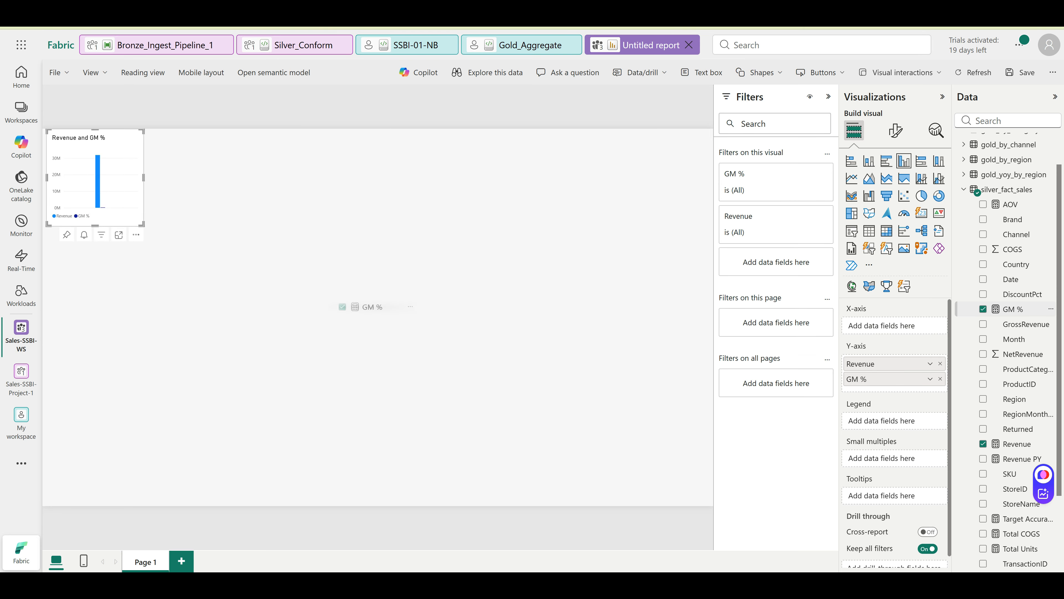
Add a separate GM % chart mid-canvas and dismiss the save prompt
{"action": "left_click_drag", "start_coordinate": [1014, 309], "coordinate": [426, 360]}
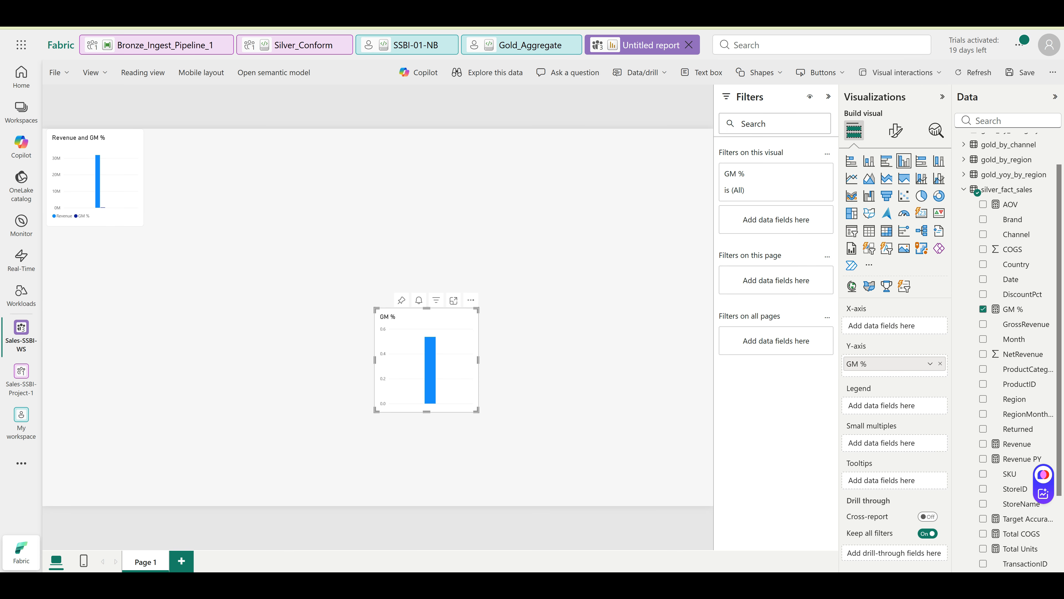
{"action": "key", "text": "ctrl+s"}
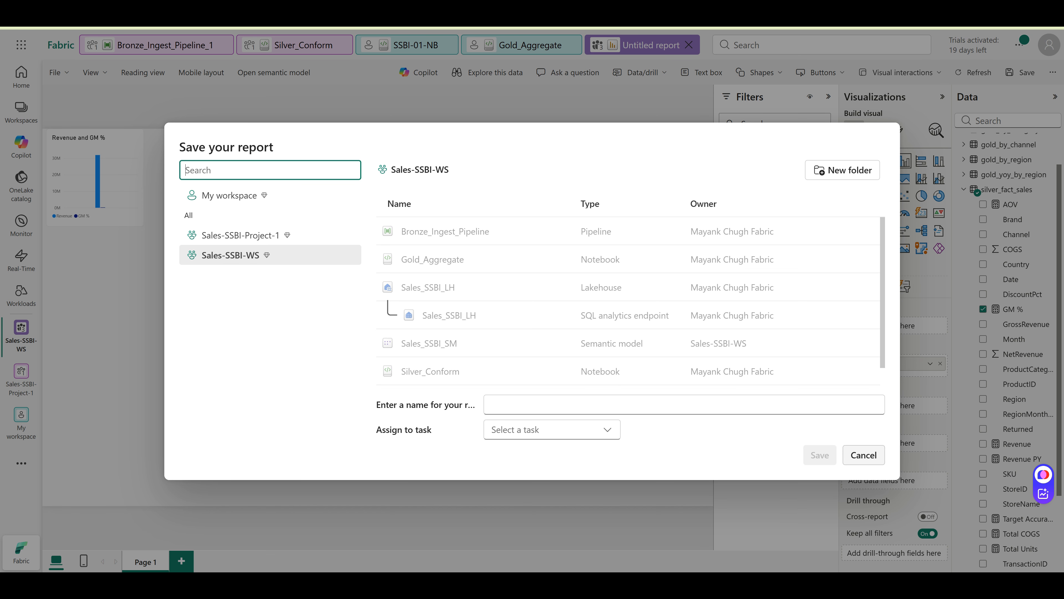
{"action": "key", "text": "Escape"}
{"action": "key", "text": "Escape"}
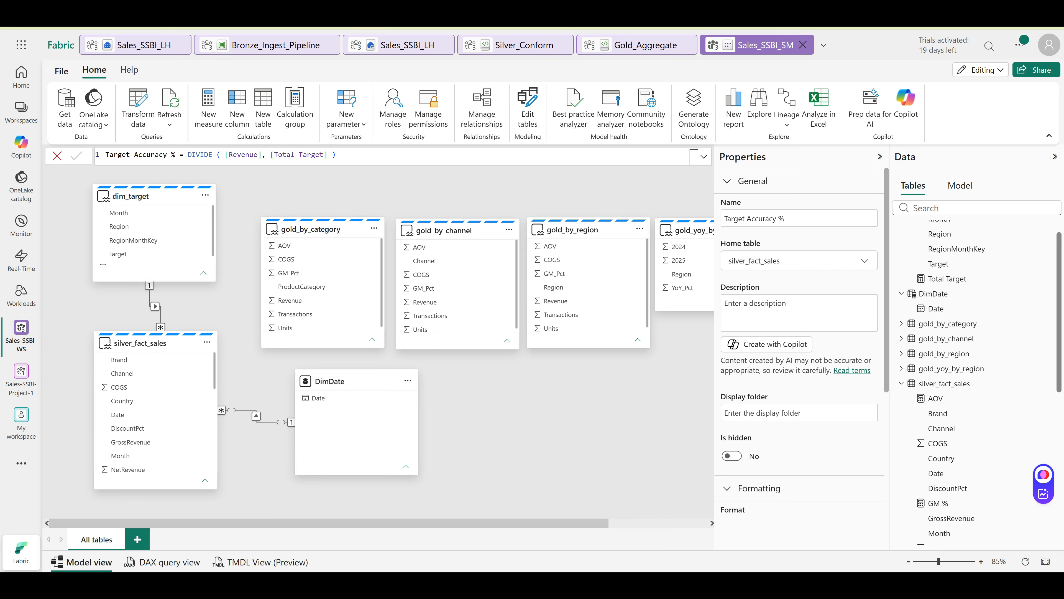
Format the GM % measure as a Percentage
{"action": "scroll", "coordinate": [151, 411], "scroll_direction": "down", "scroll_amount": 5}
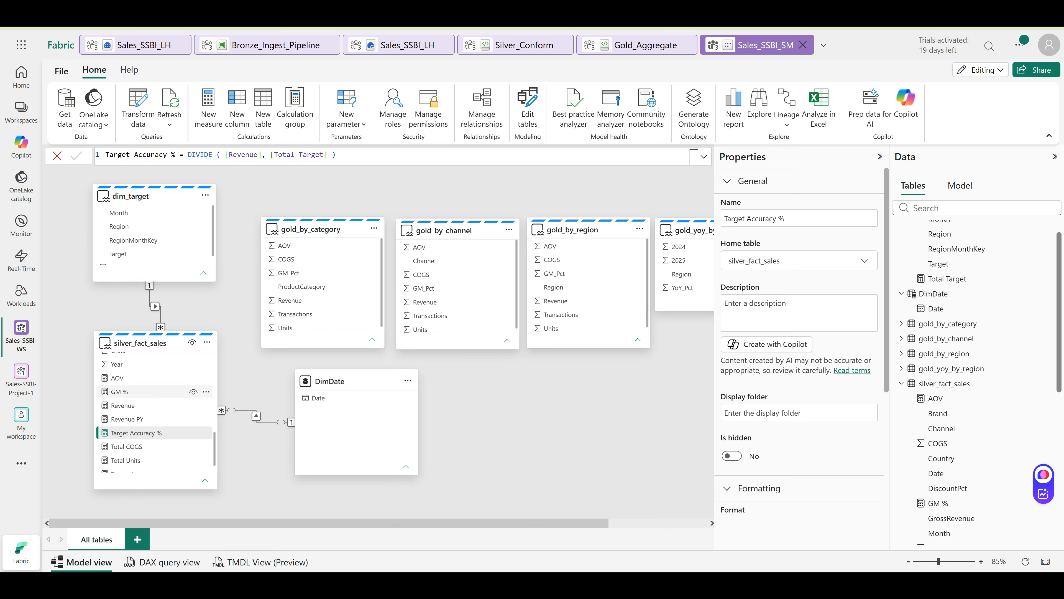
{"action": "left_click", "coordinate": [126, 391]}
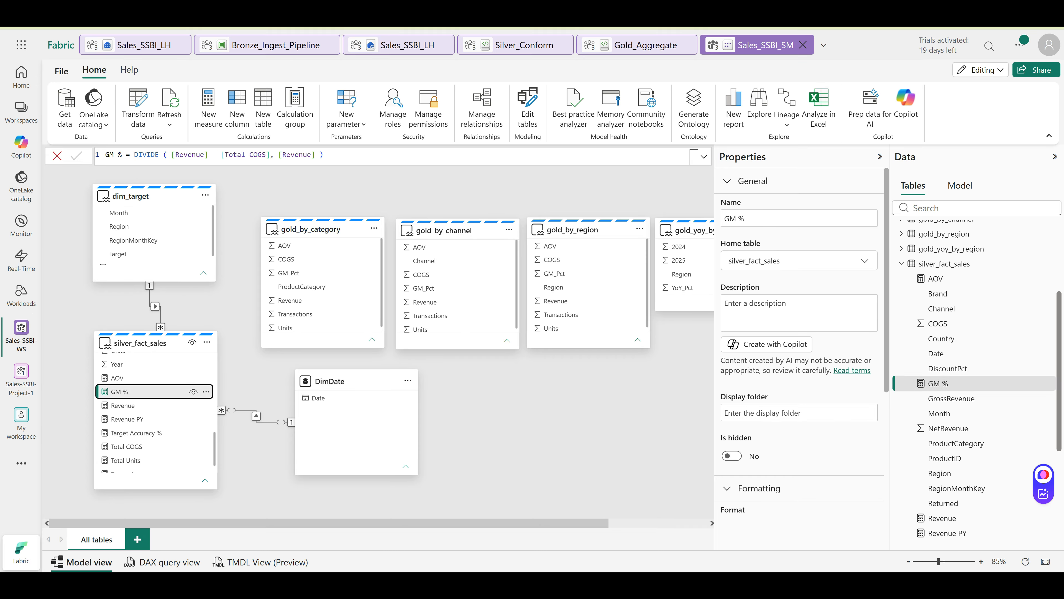
{"action": "scroll", "coordinate": [800, 394], "scroll_direction": "down", "scroll_amount": 3}
{"action": "left_click", "coordinate": [796, 401]}
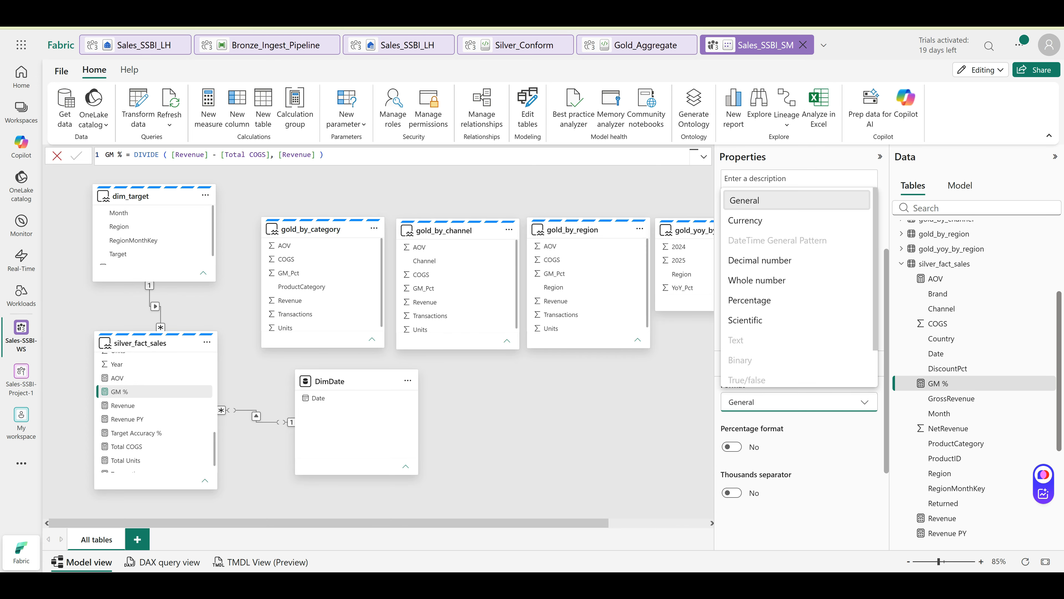
{"action": "left_click", "coordinate": [771, 300]}
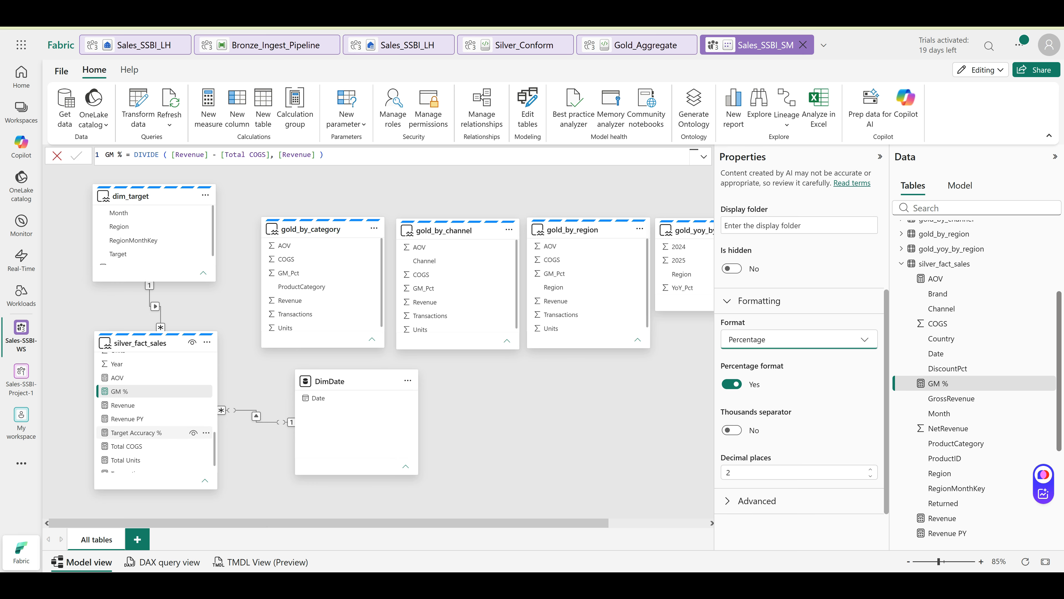
Format the YoY % measure as a Percentage
{"action": "scroll", "coordinate": [155, 455], "scroll_direction": "down", "scroll_amount": 1}
{"action": "left_click", "coordinate": [121, 465]}
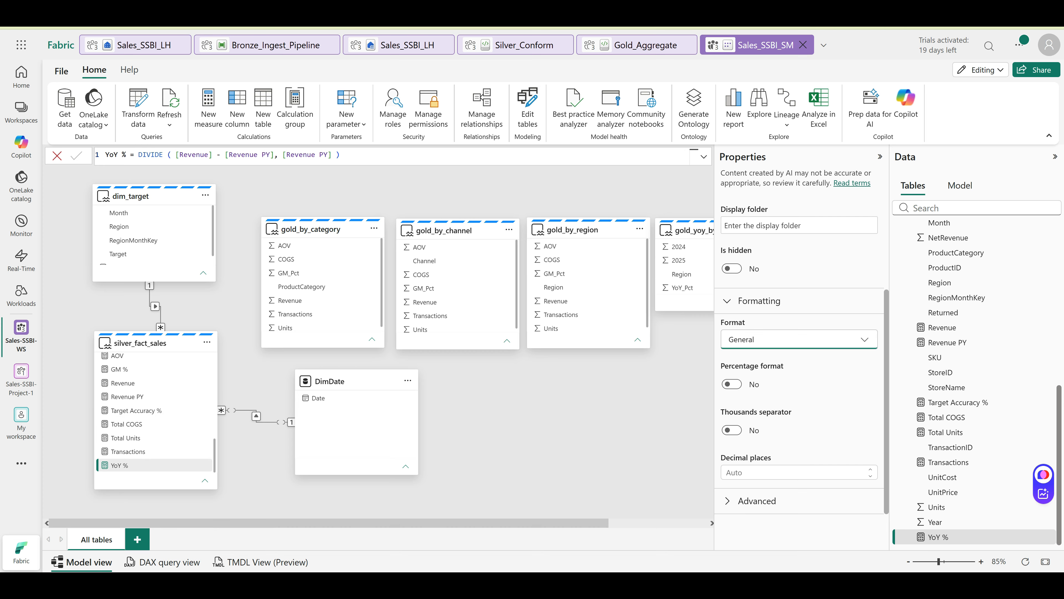
{"action": "left_click", "coordinate": [796, 339]}
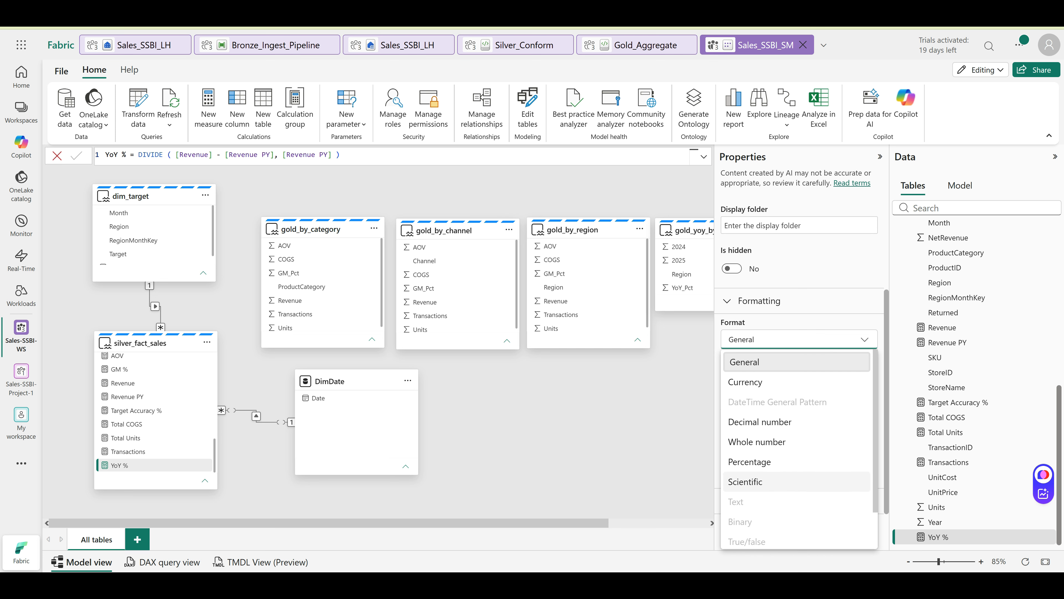
{"action": "left_click", "coordinate": [750, 462]}
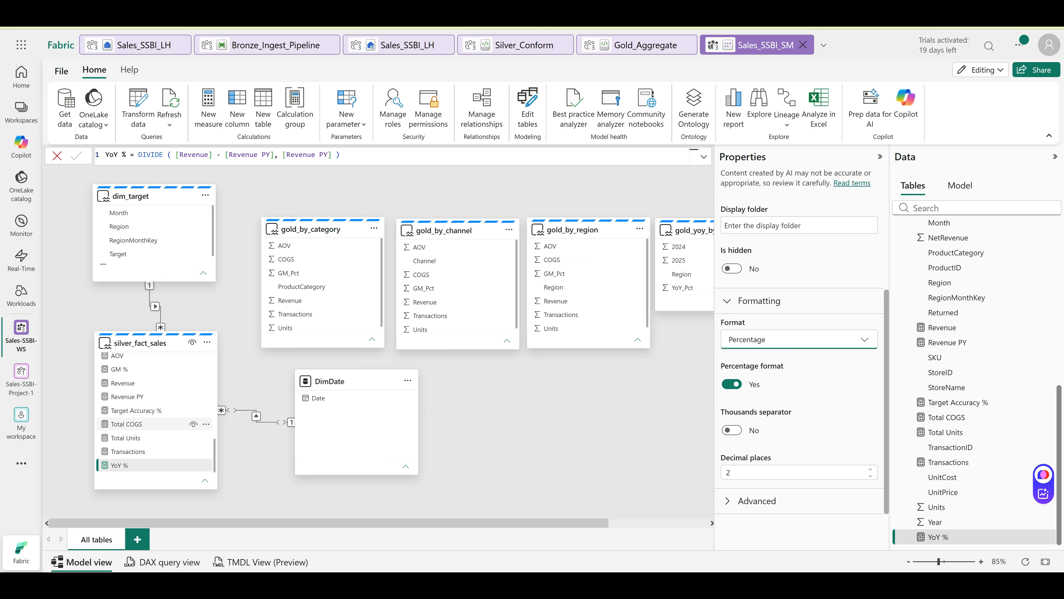
Format the Target Accuracy % measure as a Percentage, then clear the measure selection
{"action": "left_click", "coordinate": [136, 410]}
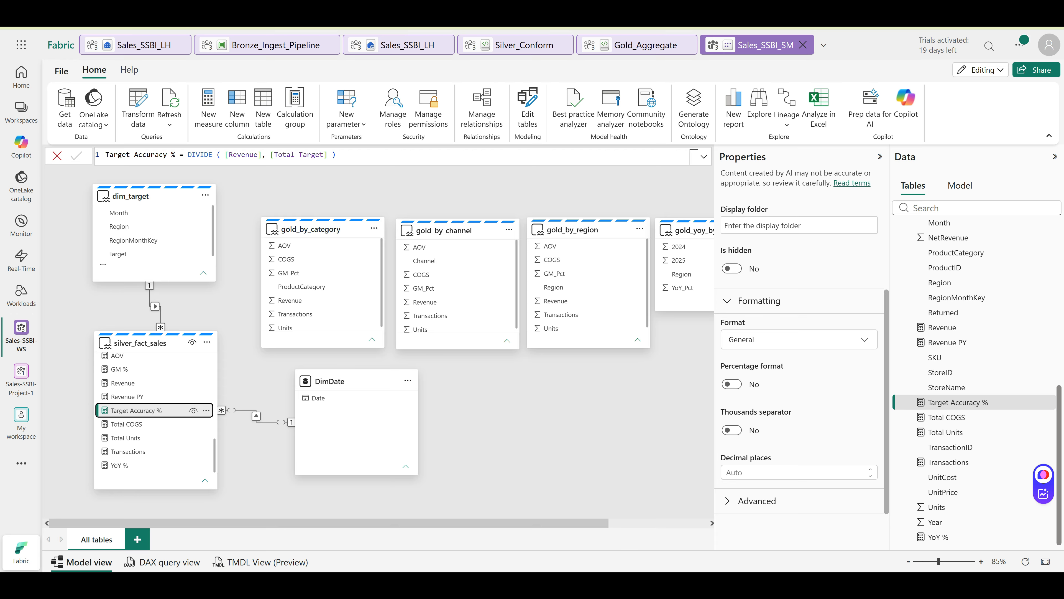
{"action": "left_click", "coordinate": [799, 339]}
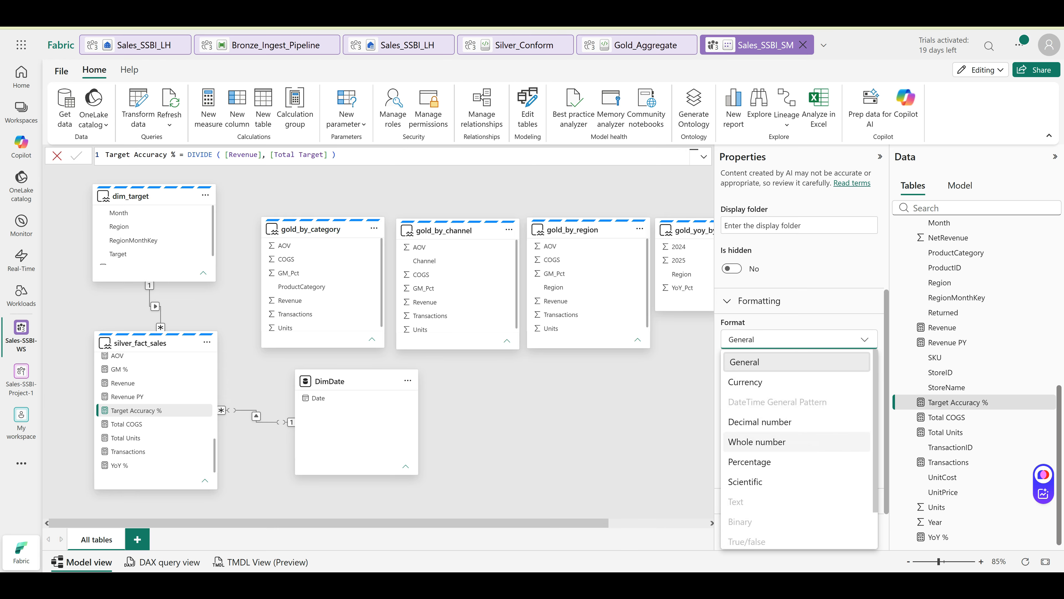
{"action": "left_click", "coordinate": [775, 462]}
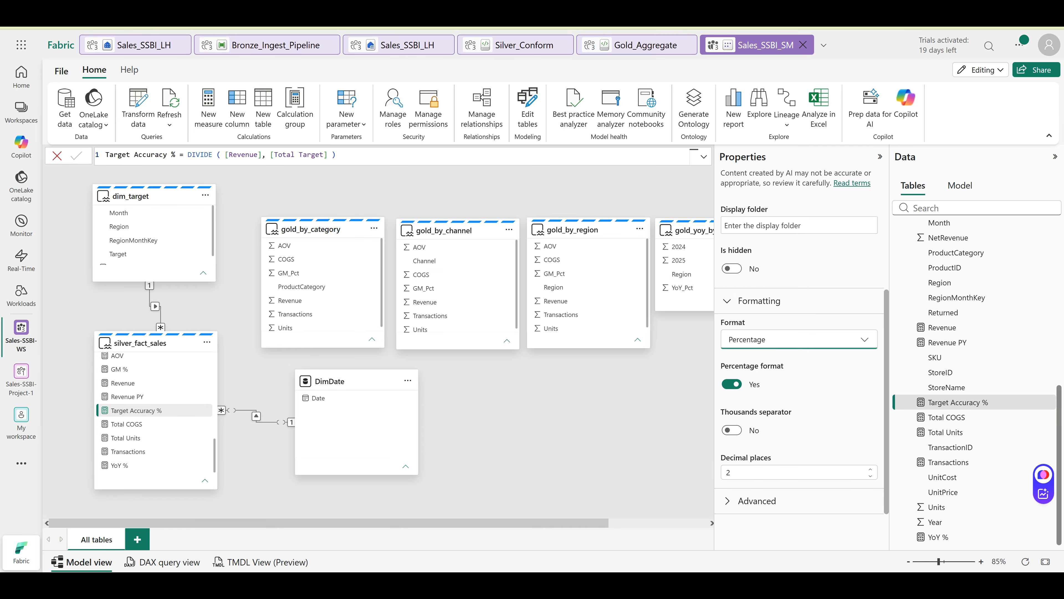
{"action": "left_click", "coordinate": [558, 411]}
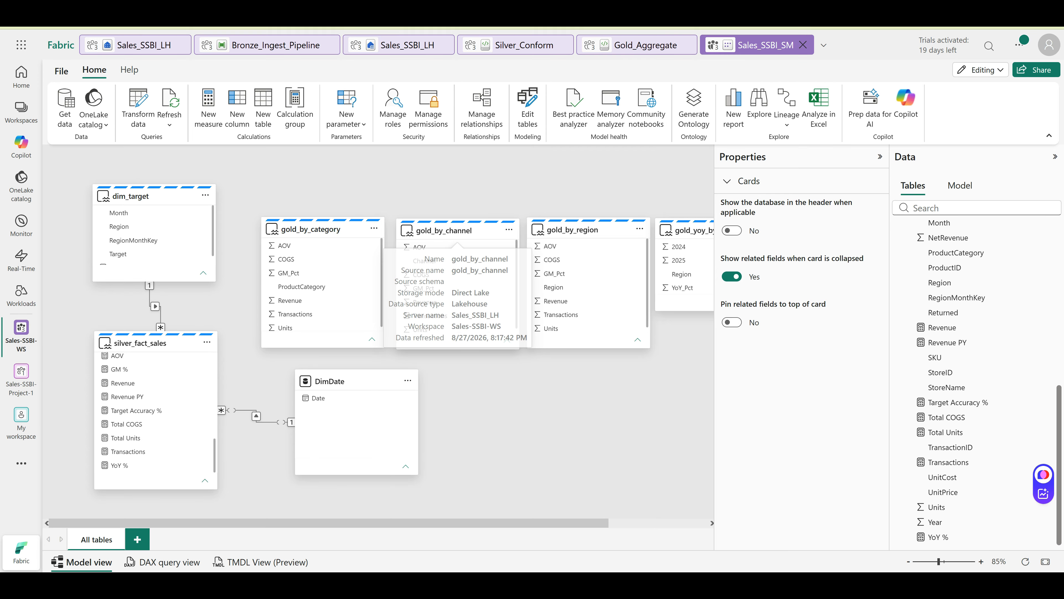
Attempt to save the report with Ctrl+S and dismiss the browser's save prompt
{"action": "left_click", "coordinate": [61, 71]}
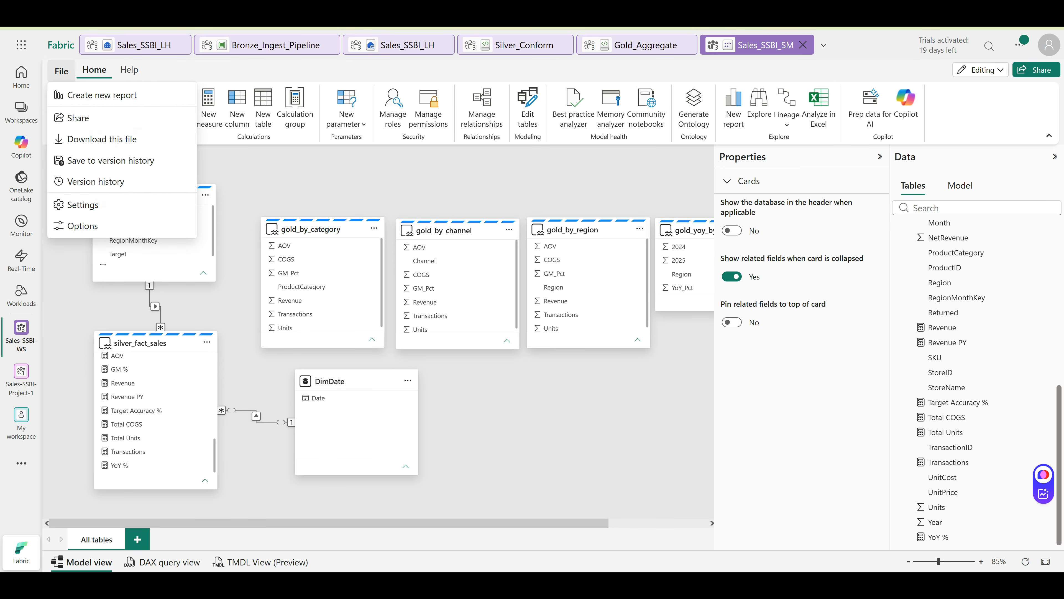
{"action": "left_click", "coordinate": [263, 224]}
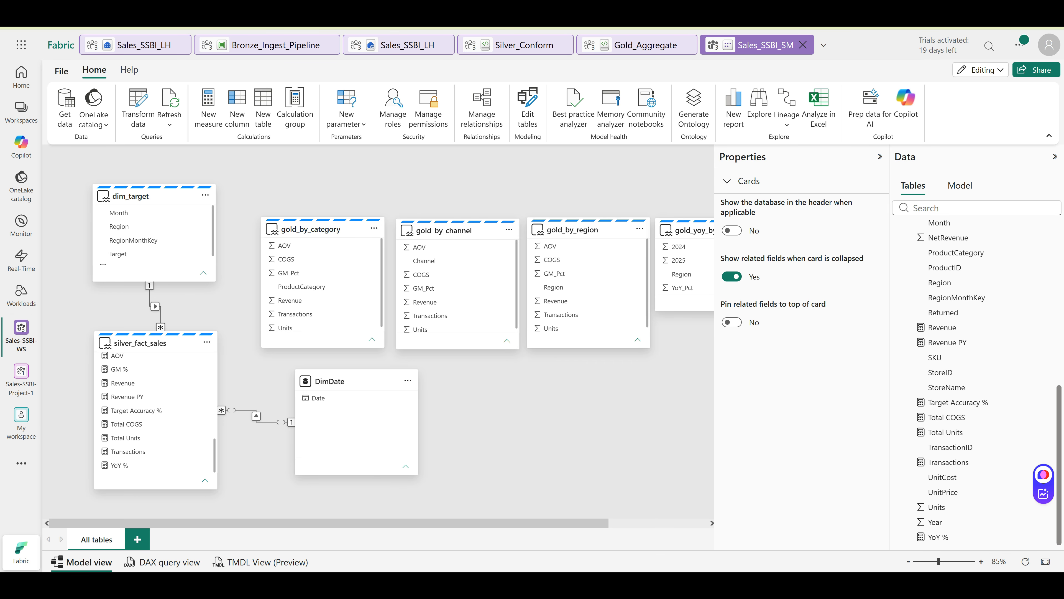
{"action": "key", "text": "ctrl+s"}
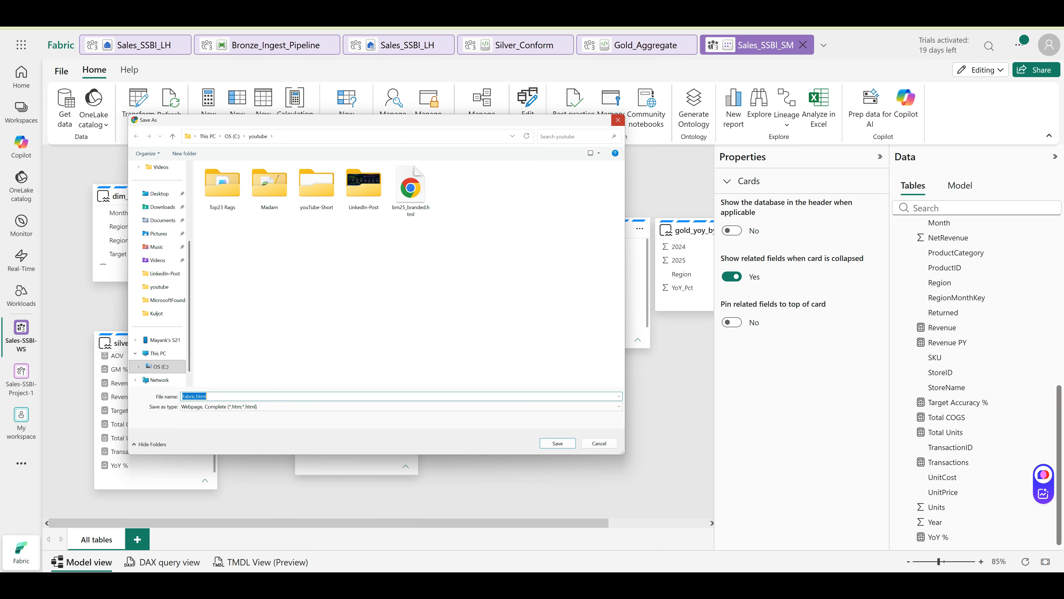
{"action": "key", "text": "Escape"}
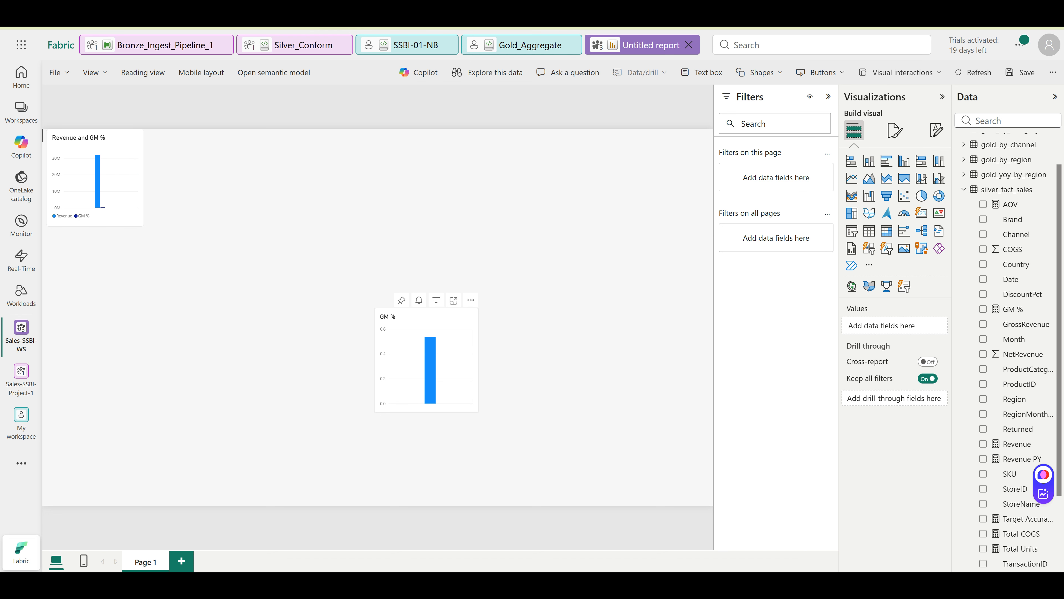
Place the GM % chart beside the first chart and add a YoY % column chart next to it
{"action": "left_click_drag", "start_coordinate": [427, 359], "coordinate": [215, 213]}
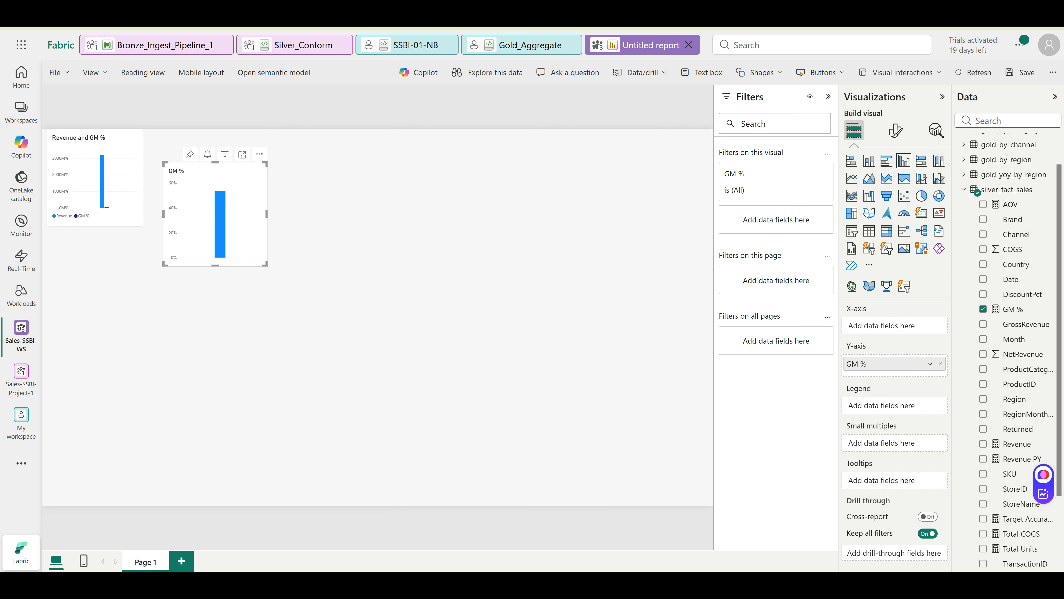
{"action": "scroll", "coordinate": [956, 488], "scroll_direction": "down", "scroll_amount": 3}
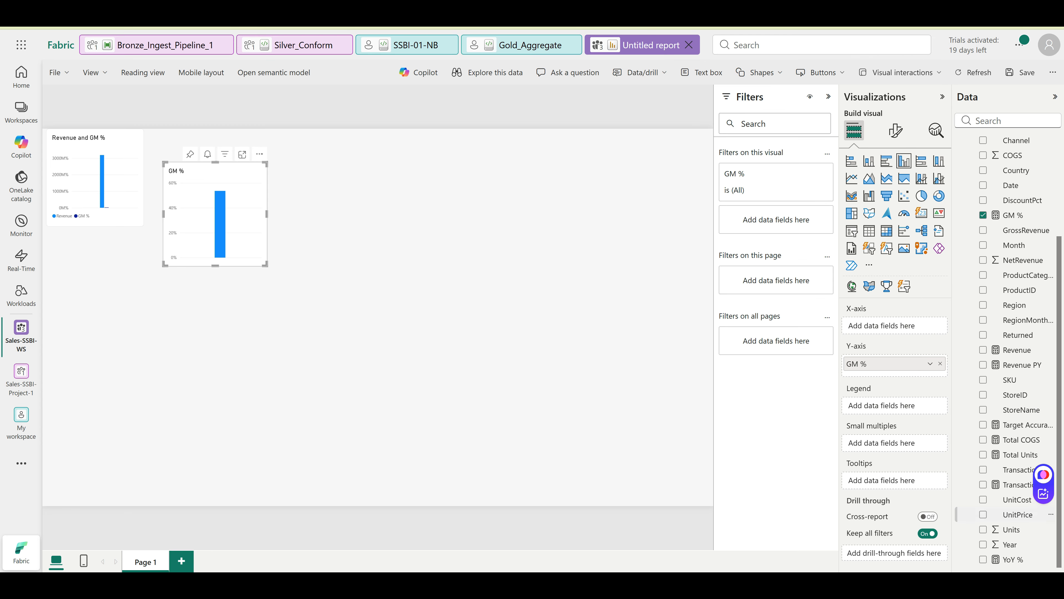
{"action": "left_click", "coordinate": [983, 558]}
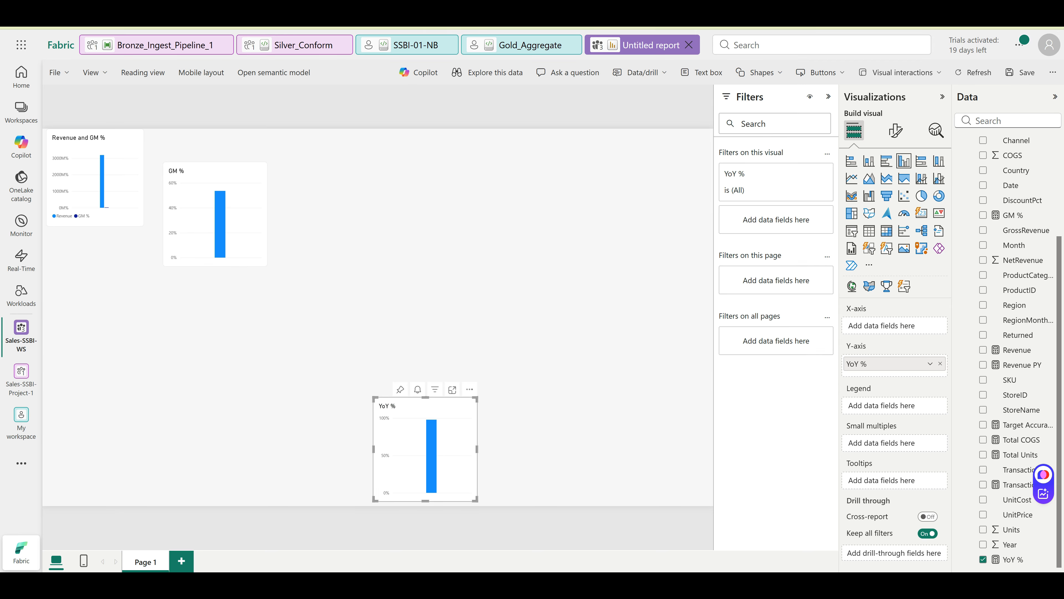
{"action": "left_click_drag", "start_coordinate": [425, 448], "coordinate": [347, 220]}
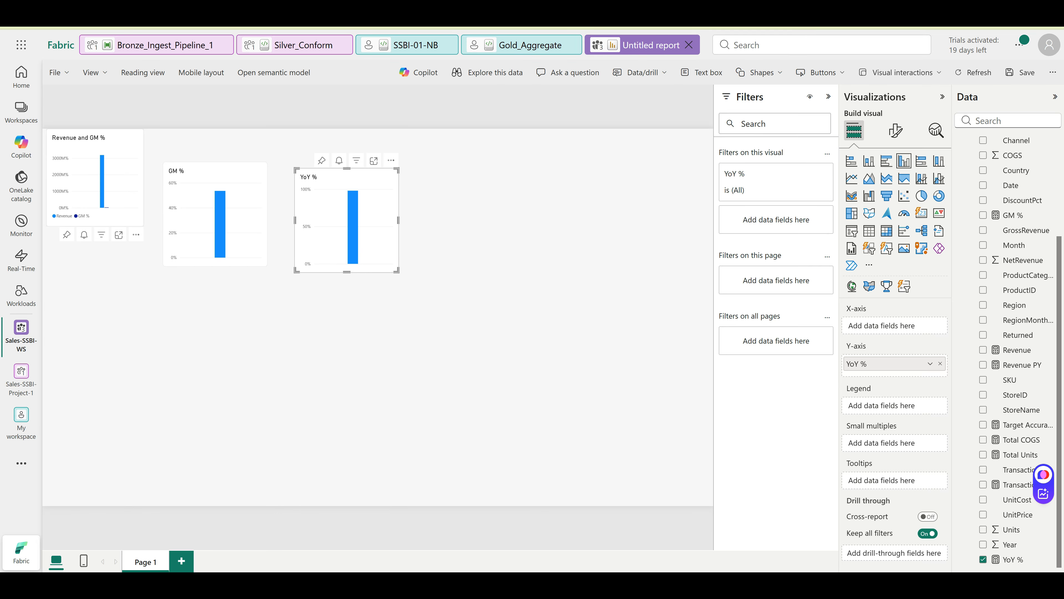
Shift the Revenue and GM %, GM % and YoY % charts lower into one aligned row
{"action": "left_click_drag", "start_coordinate": [95, 176], "coordinate": [107, 288]}
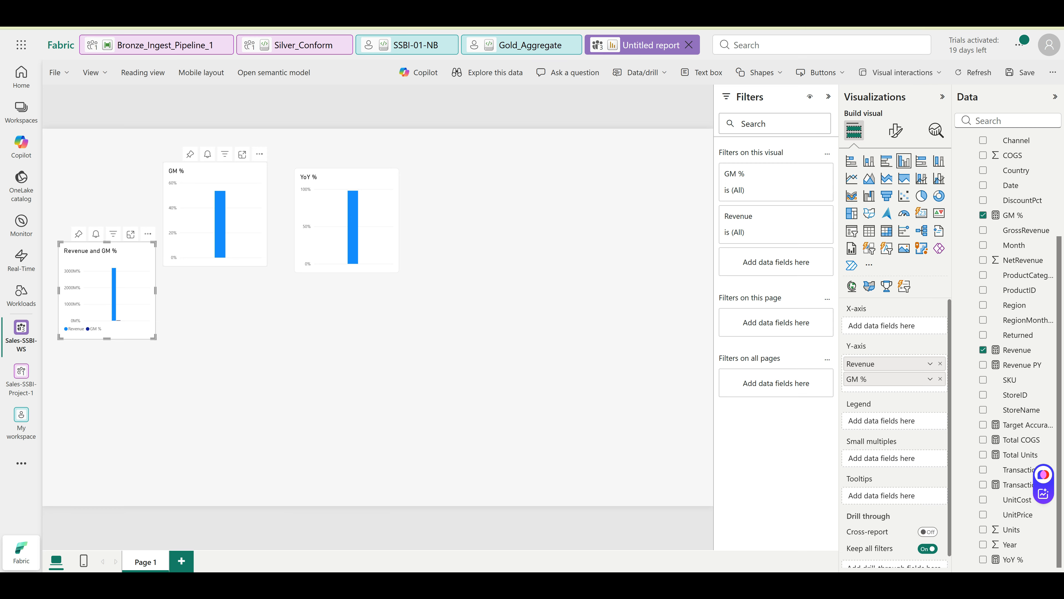
{"action": "left_click_drag", "start_coordinate": [215, 210], "coordinate": [241, 289]}
{"action": "left_click_drag", "start_coordinate": [347, 218], "coordinate": [423, 297]}
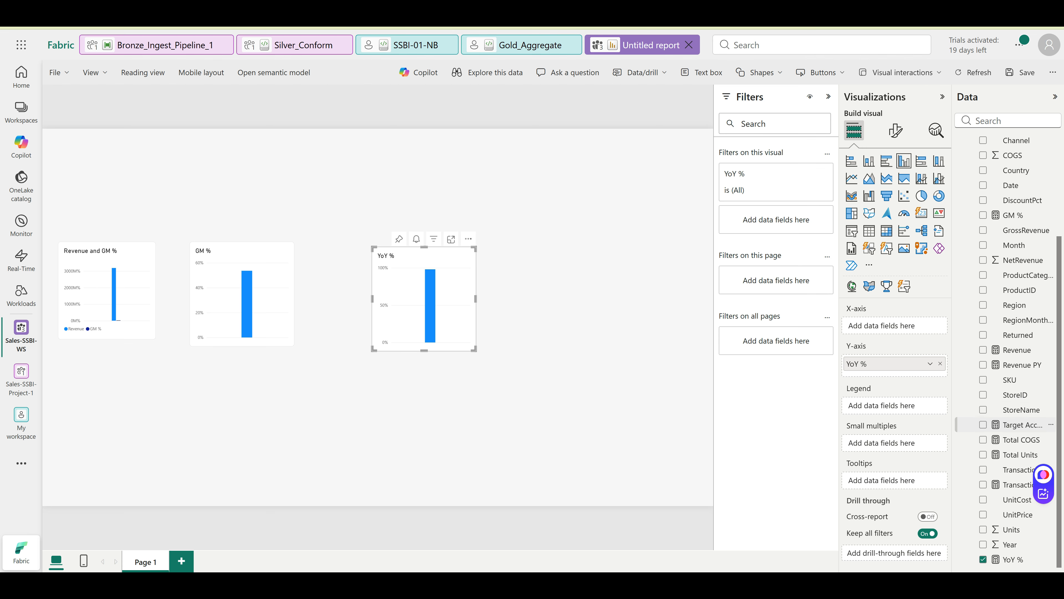
Add a Target Accuracy % column chart and turn on data labels for the Revenue and GM % chart
{"action": "left_click", "coordinate": [983, 425]}
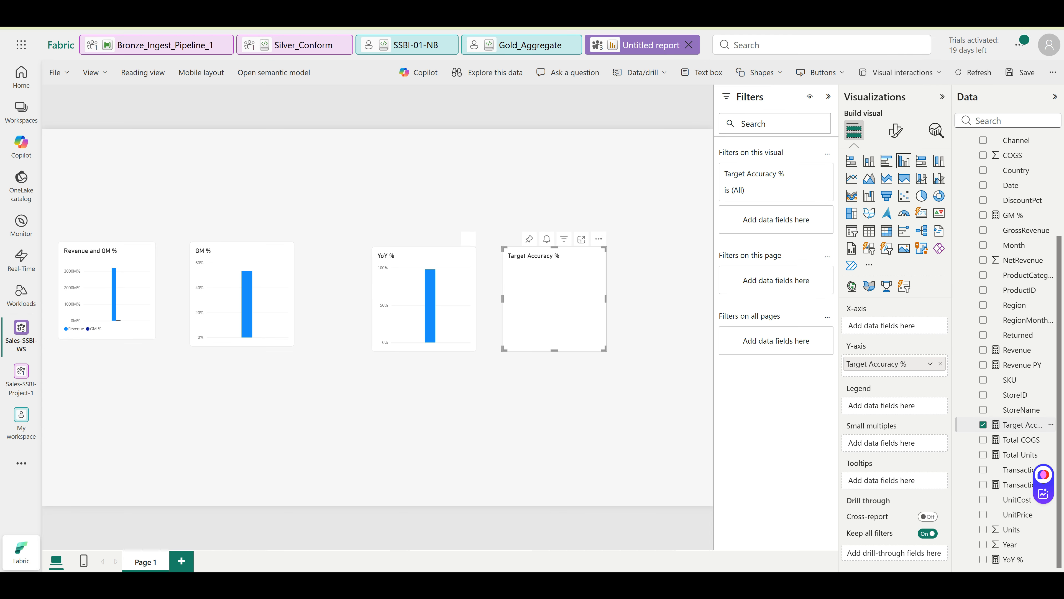
{"action": "left_click", "coordinate": [107, 290]}
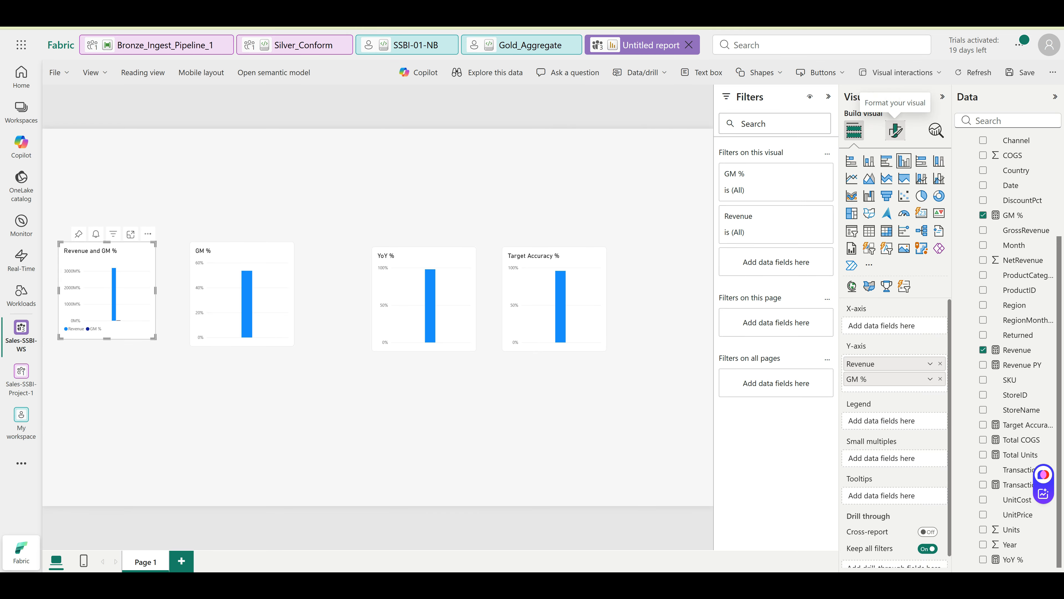
{"action": "left_click", "coordinate": [895, 131]}
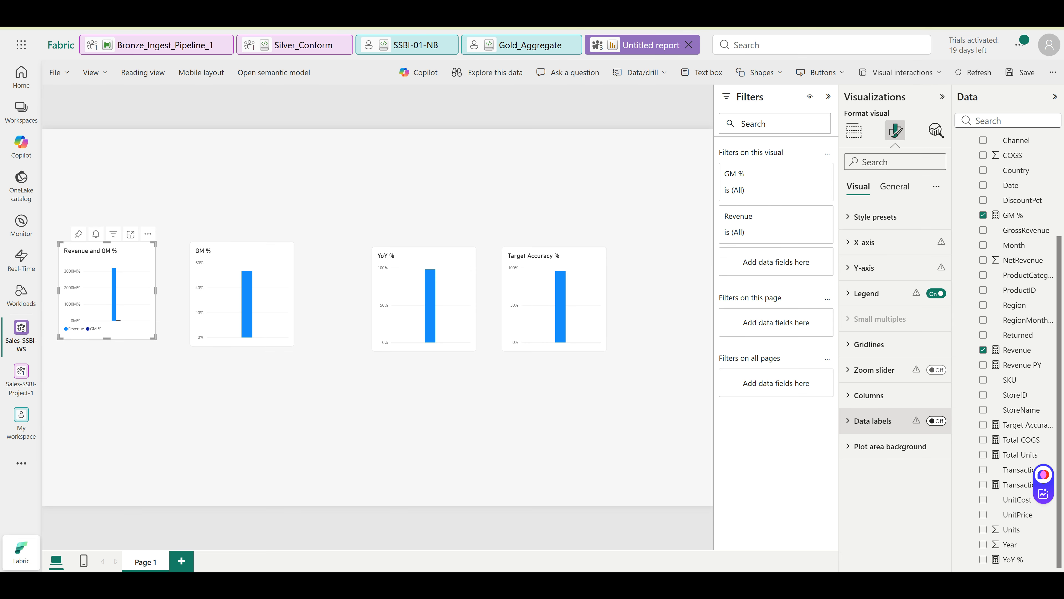
{"action": "left_click", "coordinate": [936, 421]}
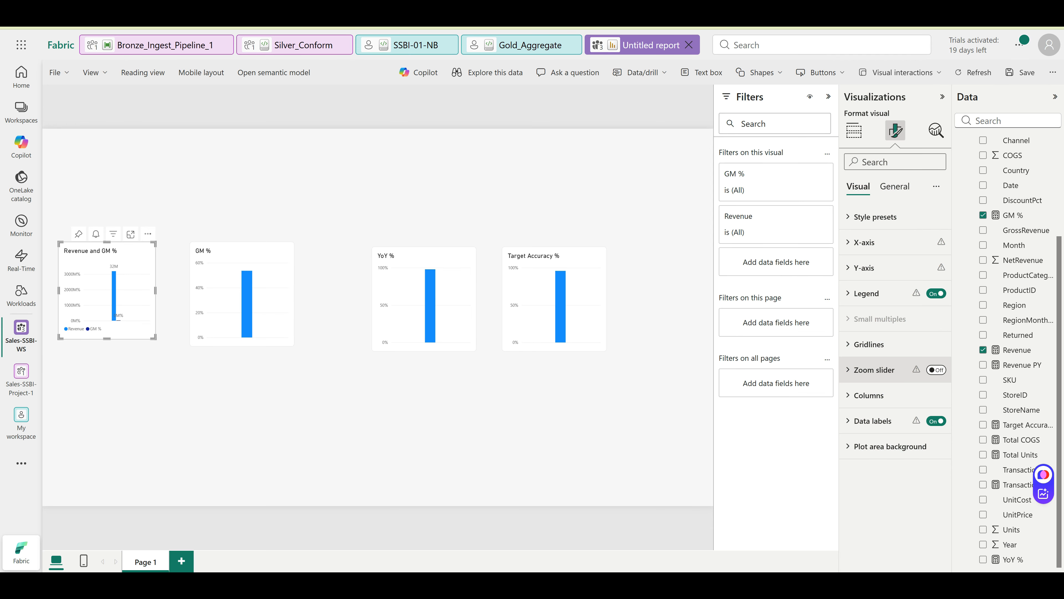
{"action": "left_click", "coordinate": [937, 369]}
{"action": "left_click", "coordinate": [935, 370]}
{"action": "left_click", "coordinate": [867, 293]}
{"action": "left_click", "coordinate": [895, 356]}
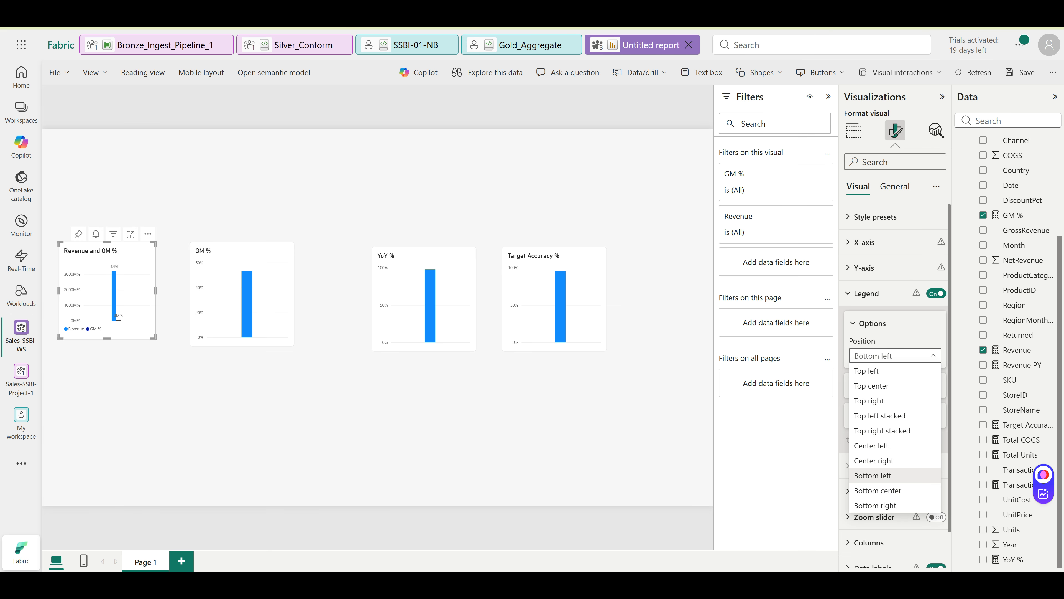
{"action": "left_click", "coordinate": [895, 356]}
{"action": "left_click", "coordinate": [872, 323]}
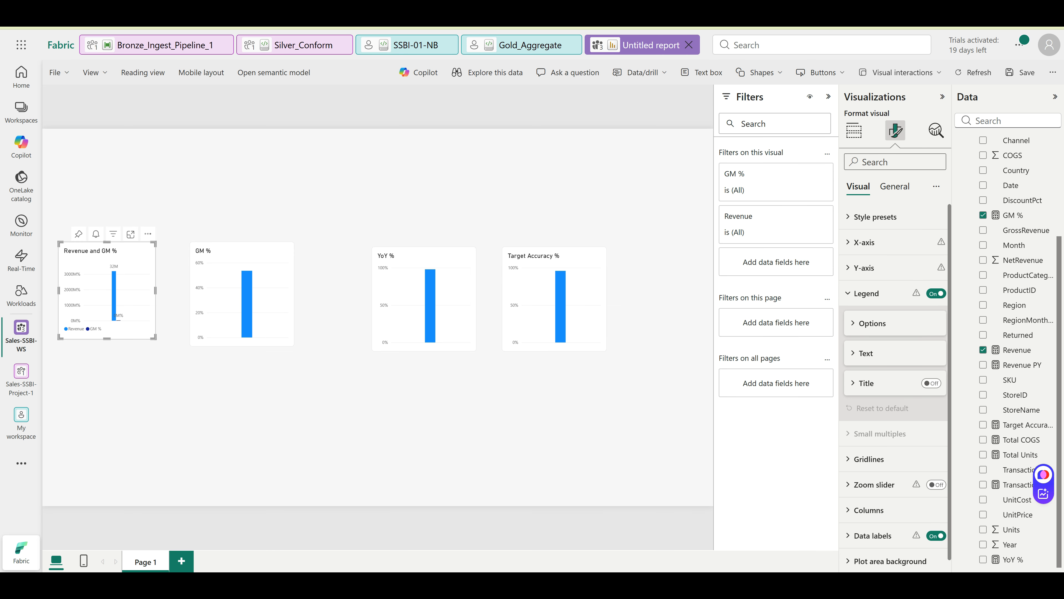
Turn on data labels for the GM % and YoY % charts, nudging YoY % closer to GM %
{"action": "scroll", "coordinate": [377, 317], "scroll_direction": "up", "scroll_amount": 3}
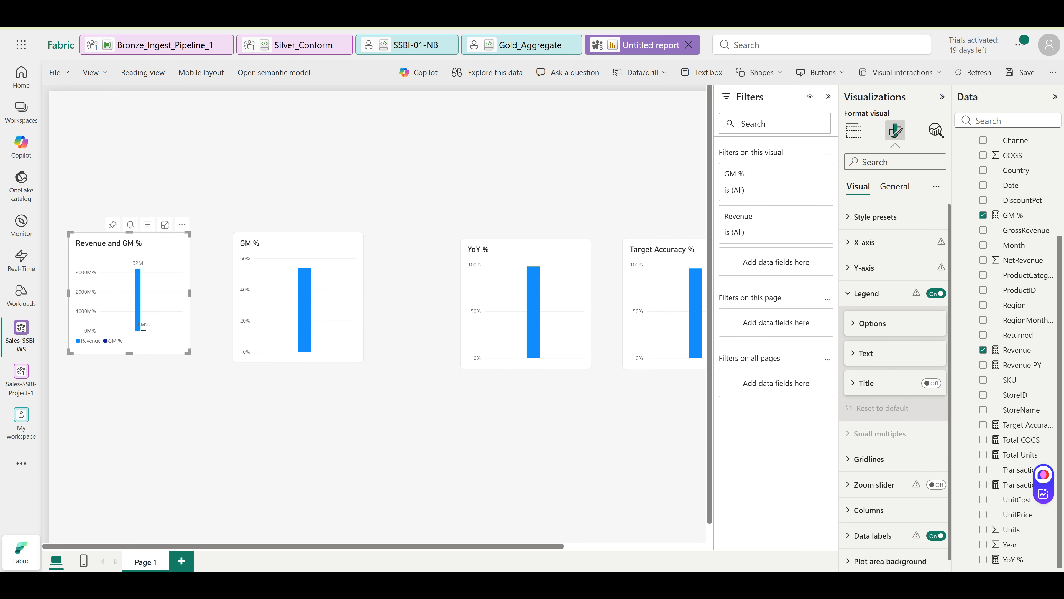
{"action": "scroll", "coordinate": [377, 317], "scroll_direction": "up", "scroll_amount": 1}
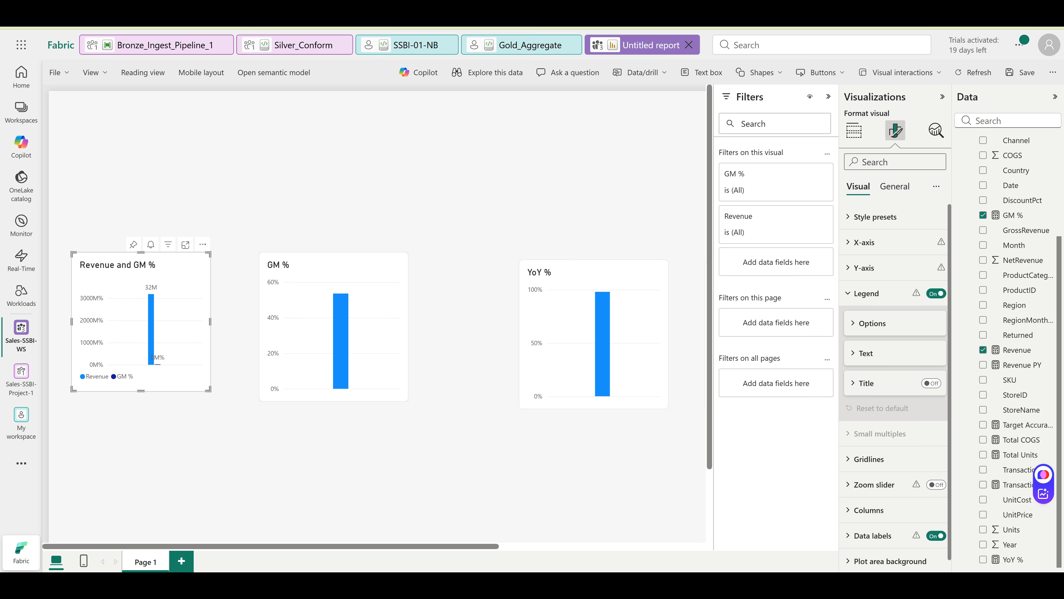
{"action": "left_click", "coordinate": [333, 327]}
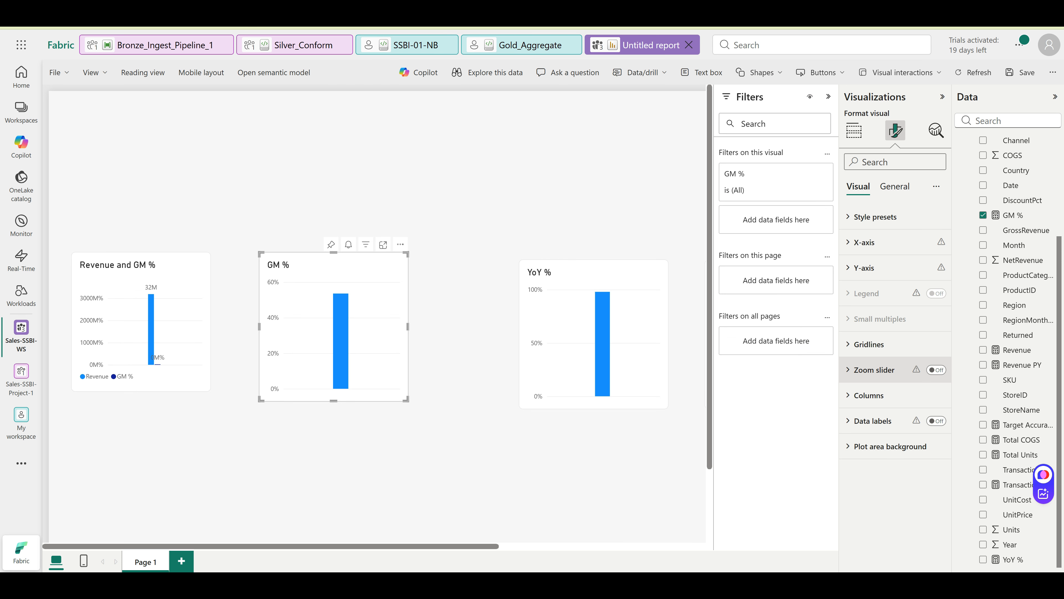
{"action": "left_click", "coordinate": [936, 421]}
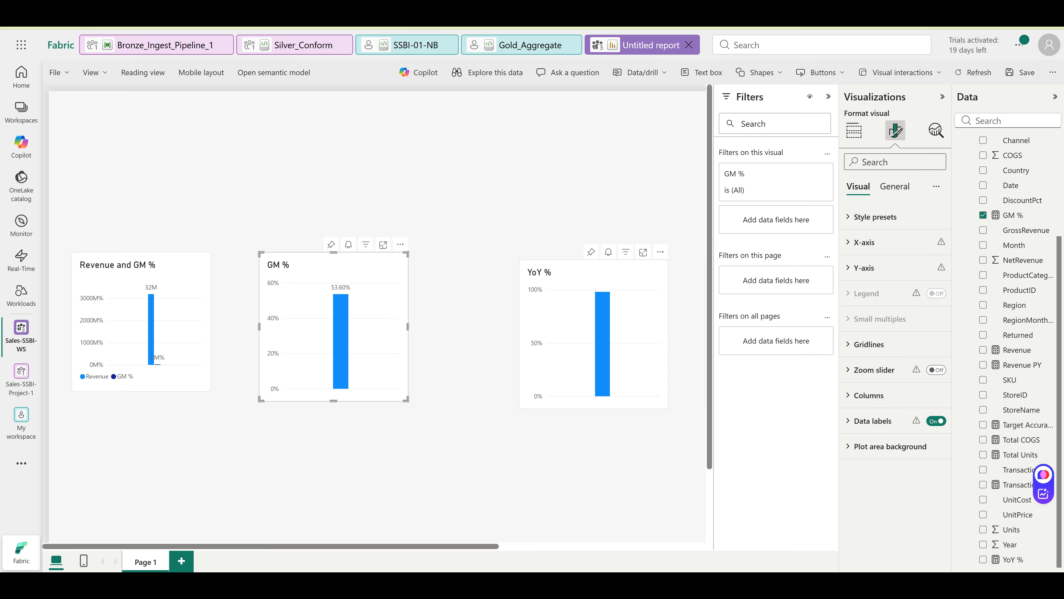
{"action": "left_click_drag", "start_coordinate": [594, 331], "coordinate": [528, 324]}
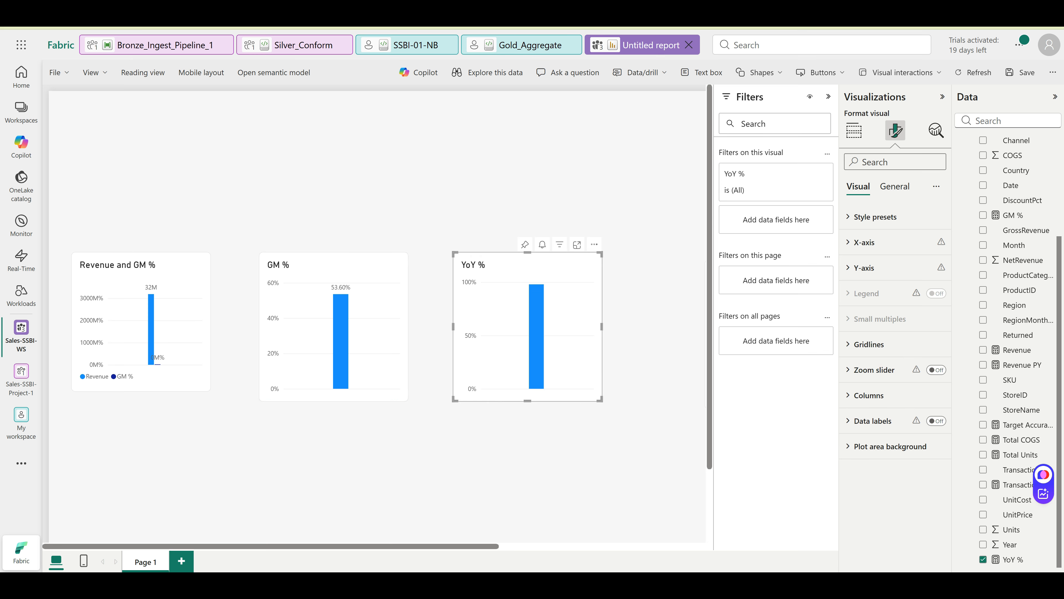
{"action": "left_click", "coordinate": [936, 420]}
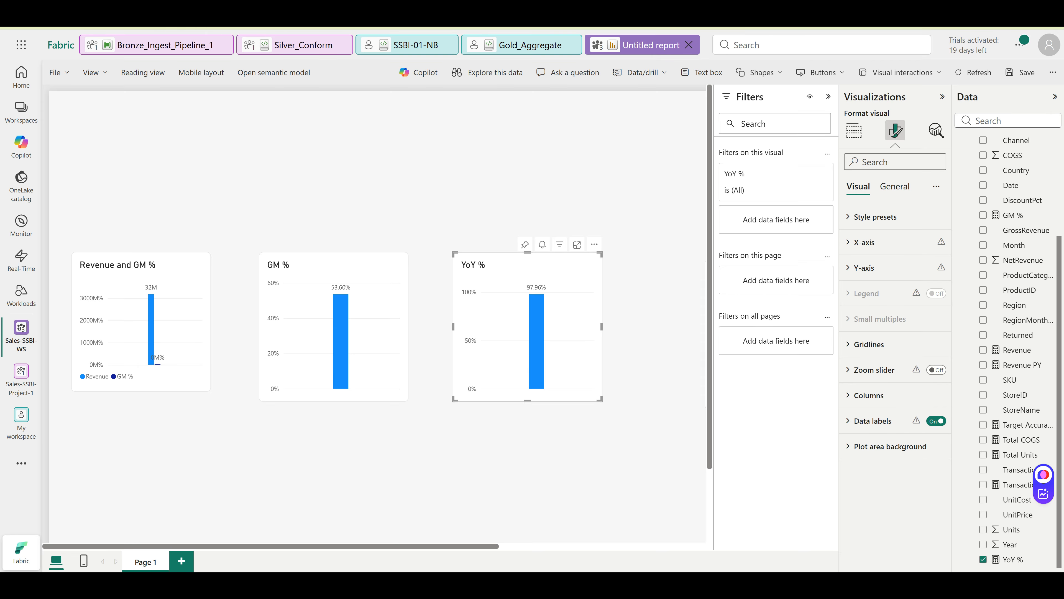
{"action": "scroll", "coordinate": [373, 314], "scroll_direction": "down", "scroll_amount": 2}
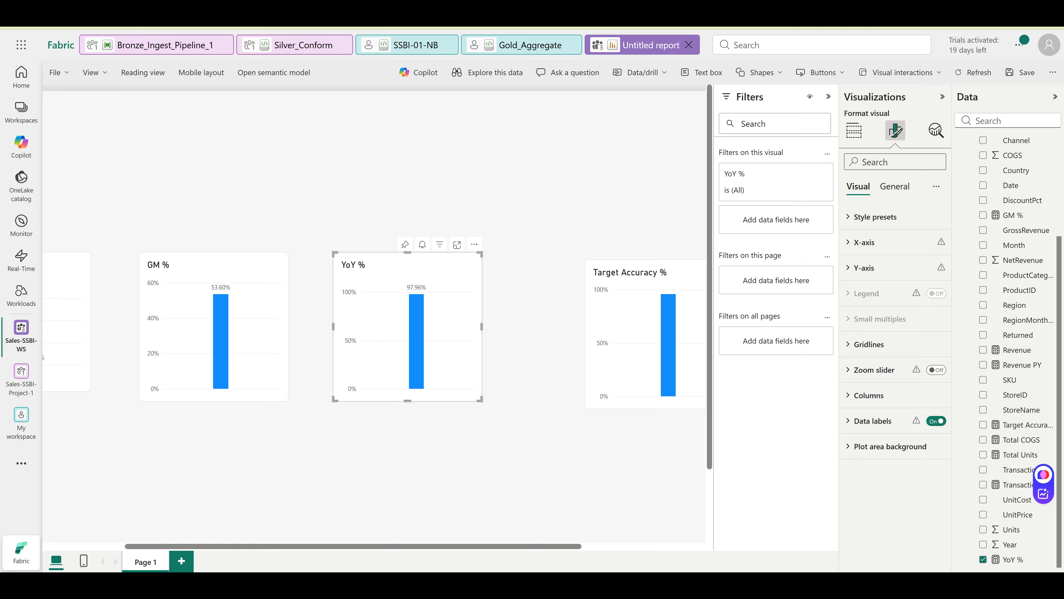
{"action": "scroll", "coordinate": [388, 234], "scroll_direction": "down", "scroll_amount": 2}
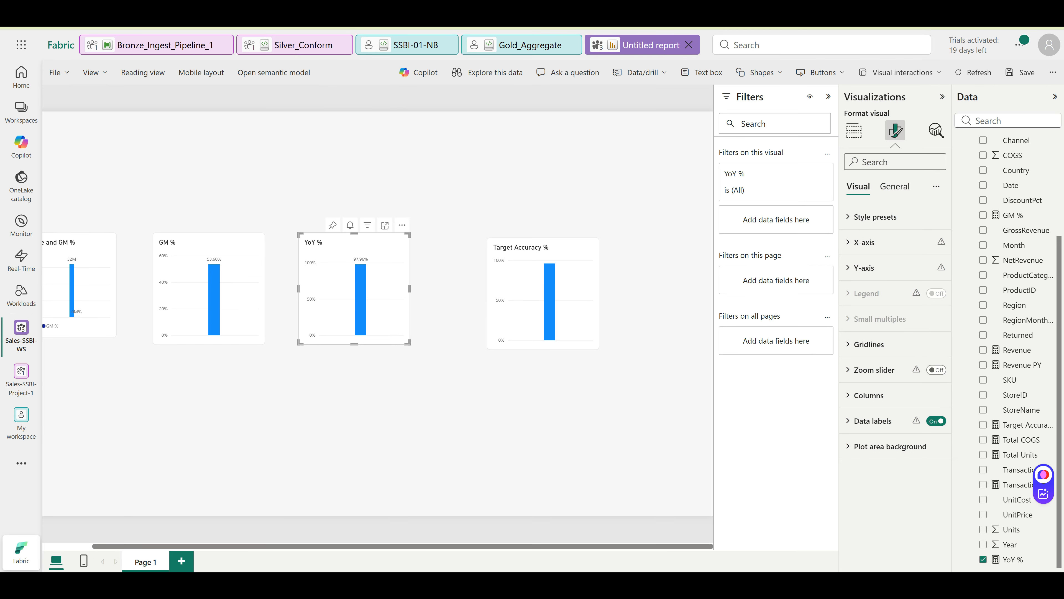
{"action": "left_click", "coordinate": [541, 294]}
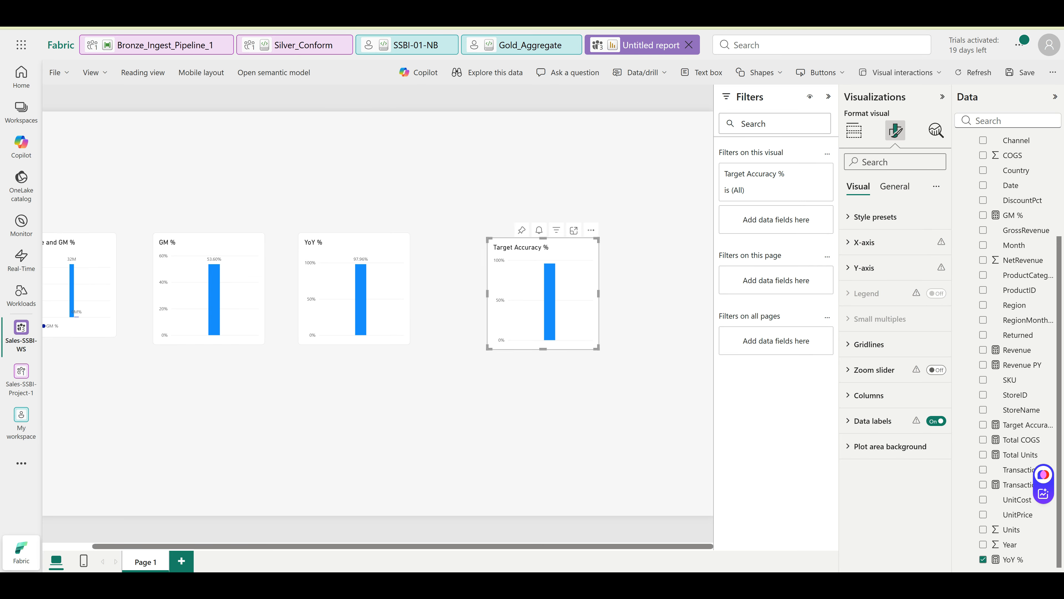
Show the 95.86% data label on the Target Accuracy % chart, then add and delete an empty card
{"action": "left_click", "coordinate": [937, 421]}
{"action": "left_click", "coordinate": [854, 130]}
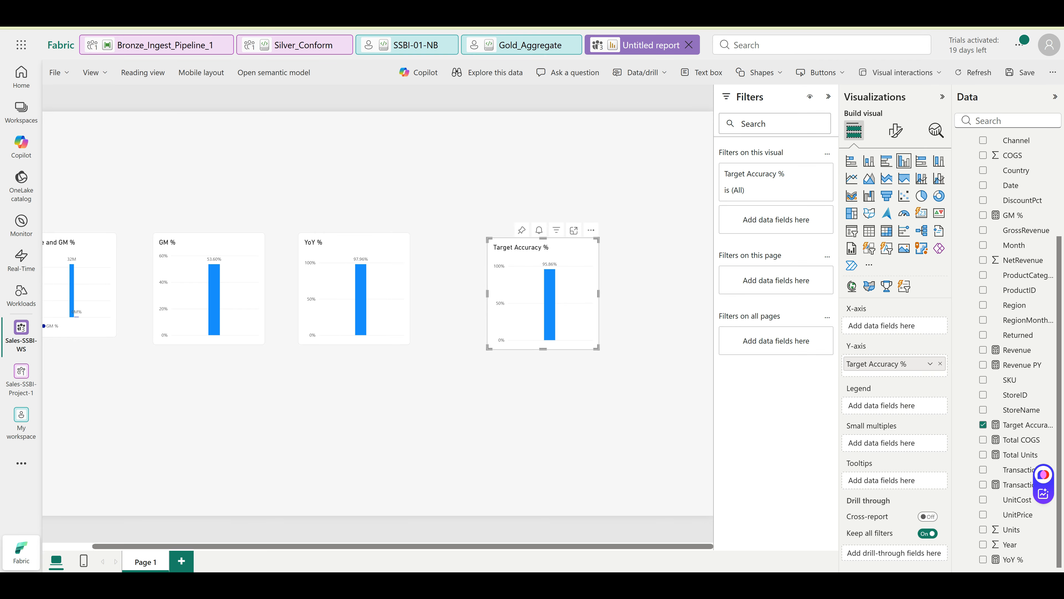
{"action": "left_click", "coordinate": [452, 201]}
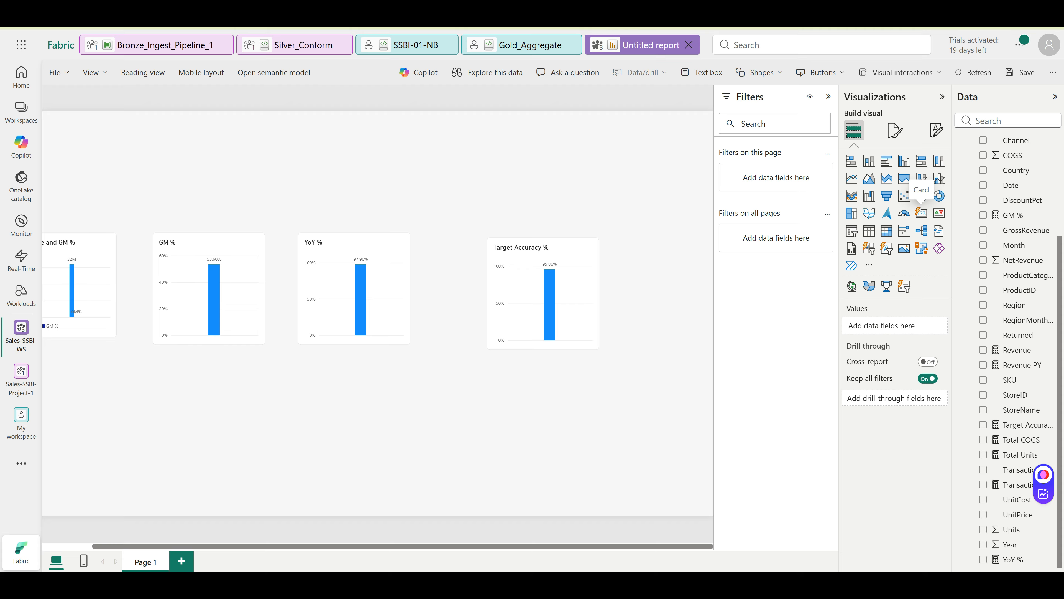
{"action": "left_click", "coordinate": [922, 213]}
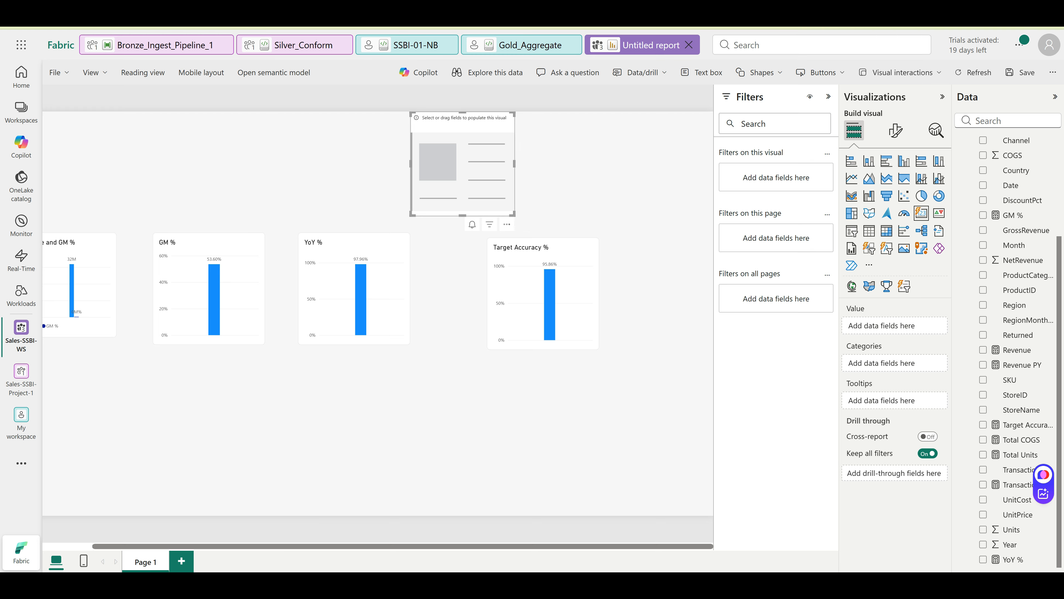
{"action": "key", "text": "Delete"}
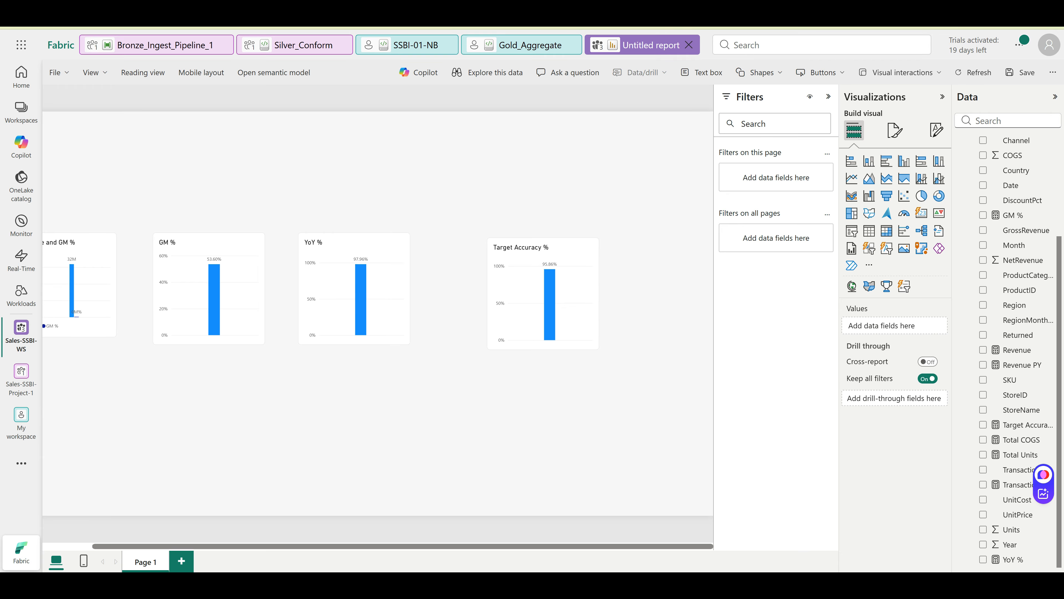
{"action": "scroll", "coordinate": [378, 314], "scroll_direction": "left", "scroll_amount": 2}
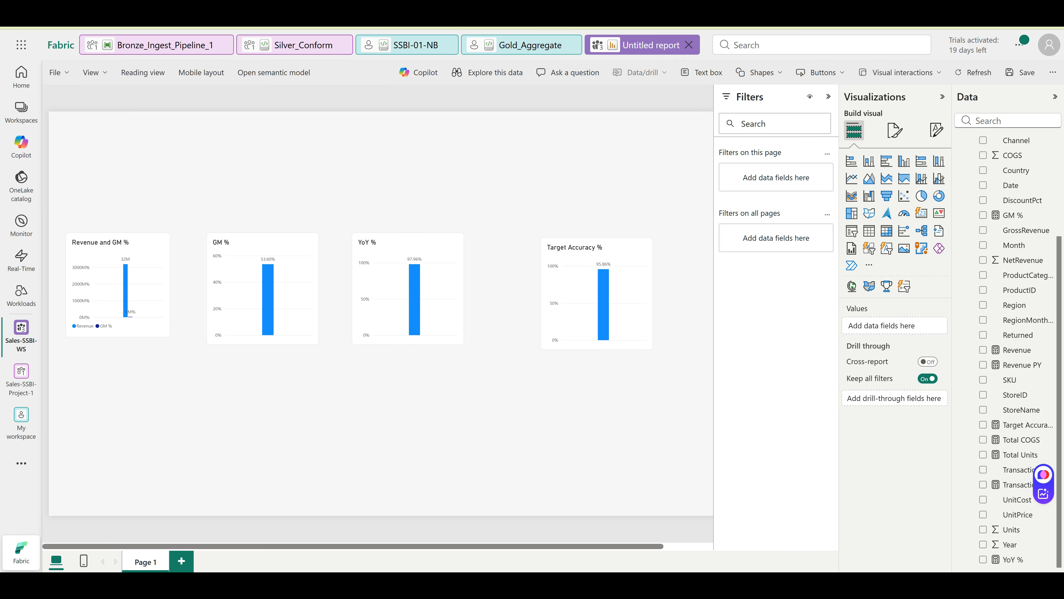